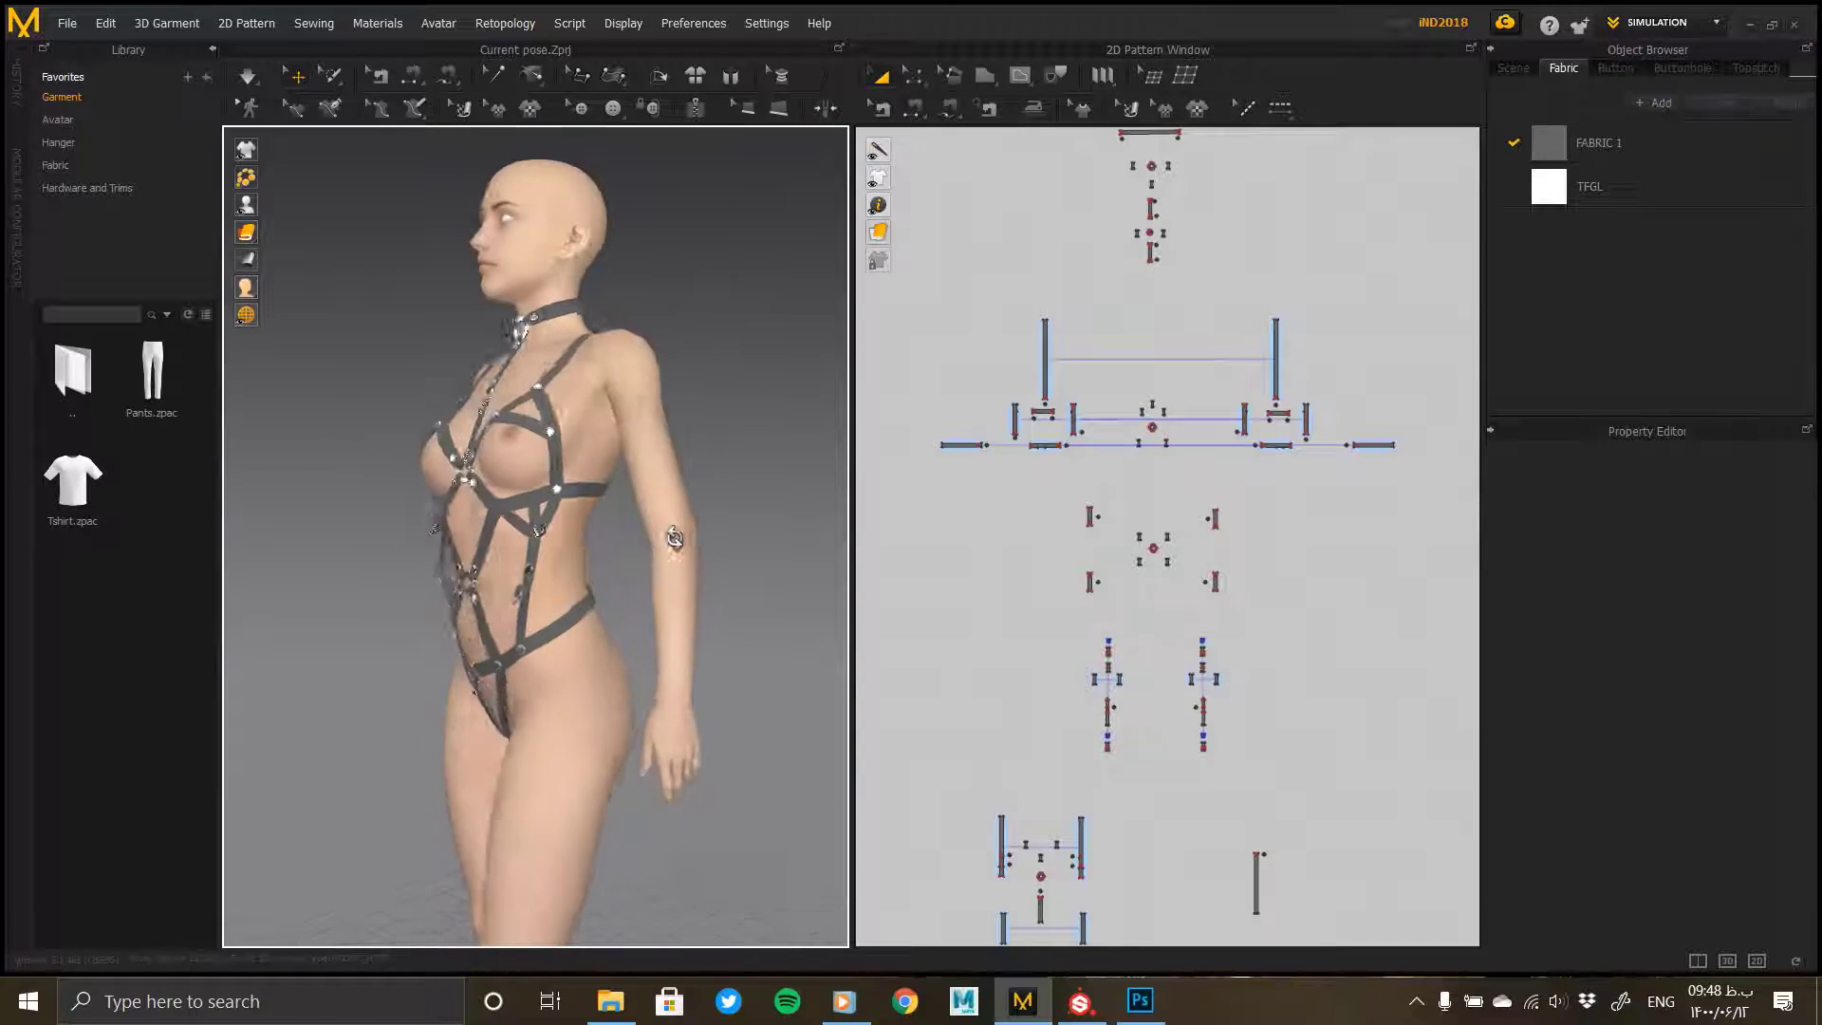
Step: Switch the workspace from simulation to the UV Editor
scroll(571, 475, "up", 3)
middle_click_drag(574, 478, 558, 525)
right_click_drag(559, 527, 488, 454)
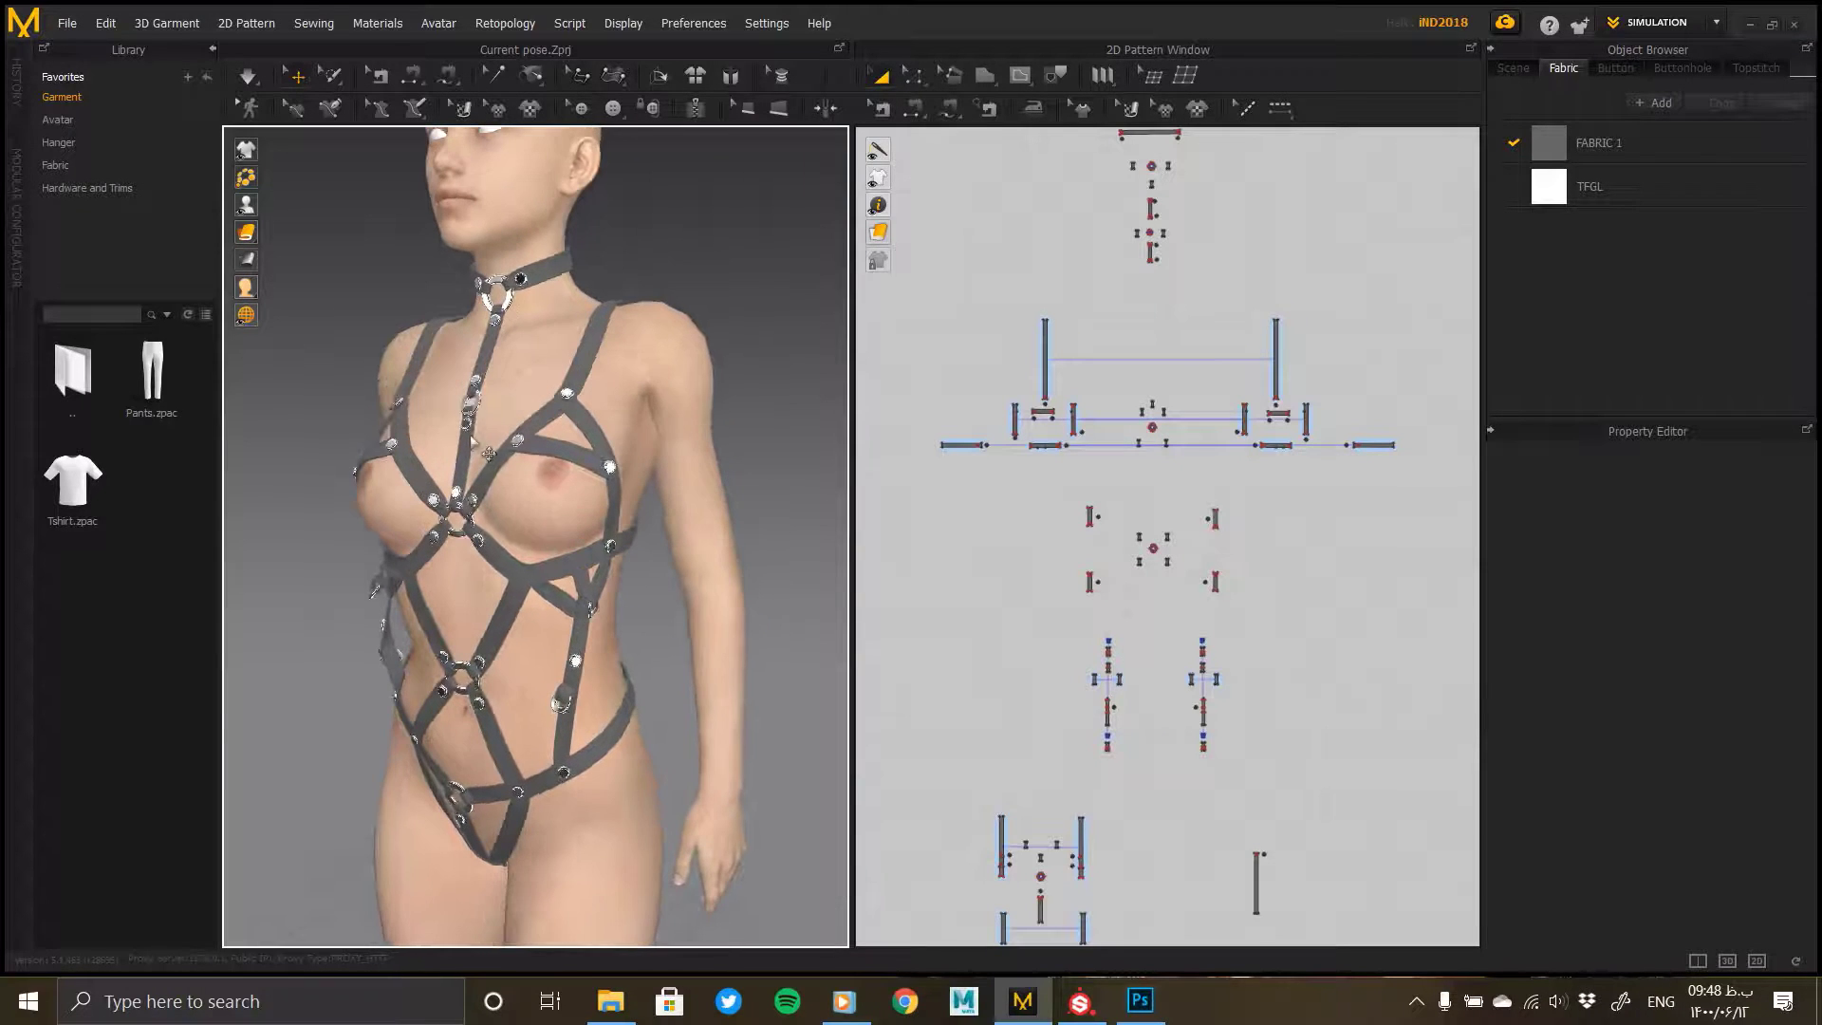
left_click(275, 288)
mouse_move(655, 607)
right_mouse_down()
mouse_move(623, 607)
mouse_move(653, 605)
right_mouse_up()
left_click(1639, 26)
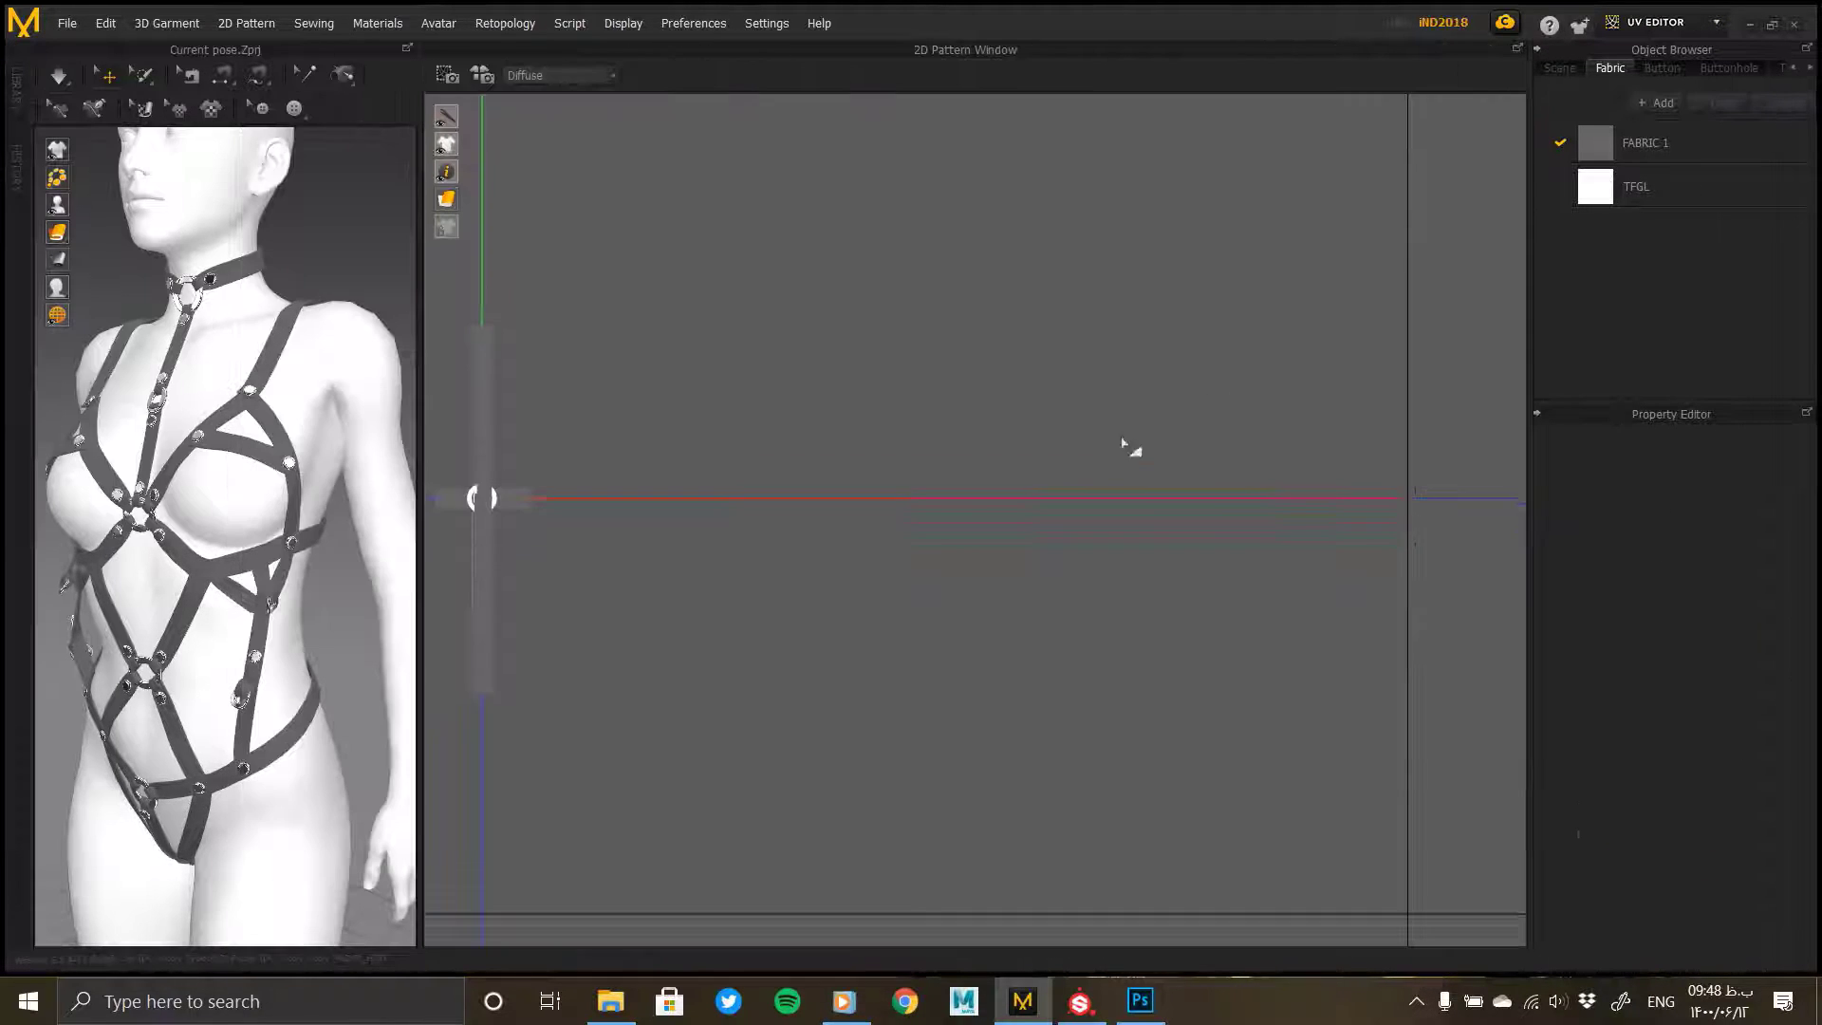
Step: Reset the garment's UVs so they follow the 2D pattern arrangement
scroll(975, 448, "down", 5)
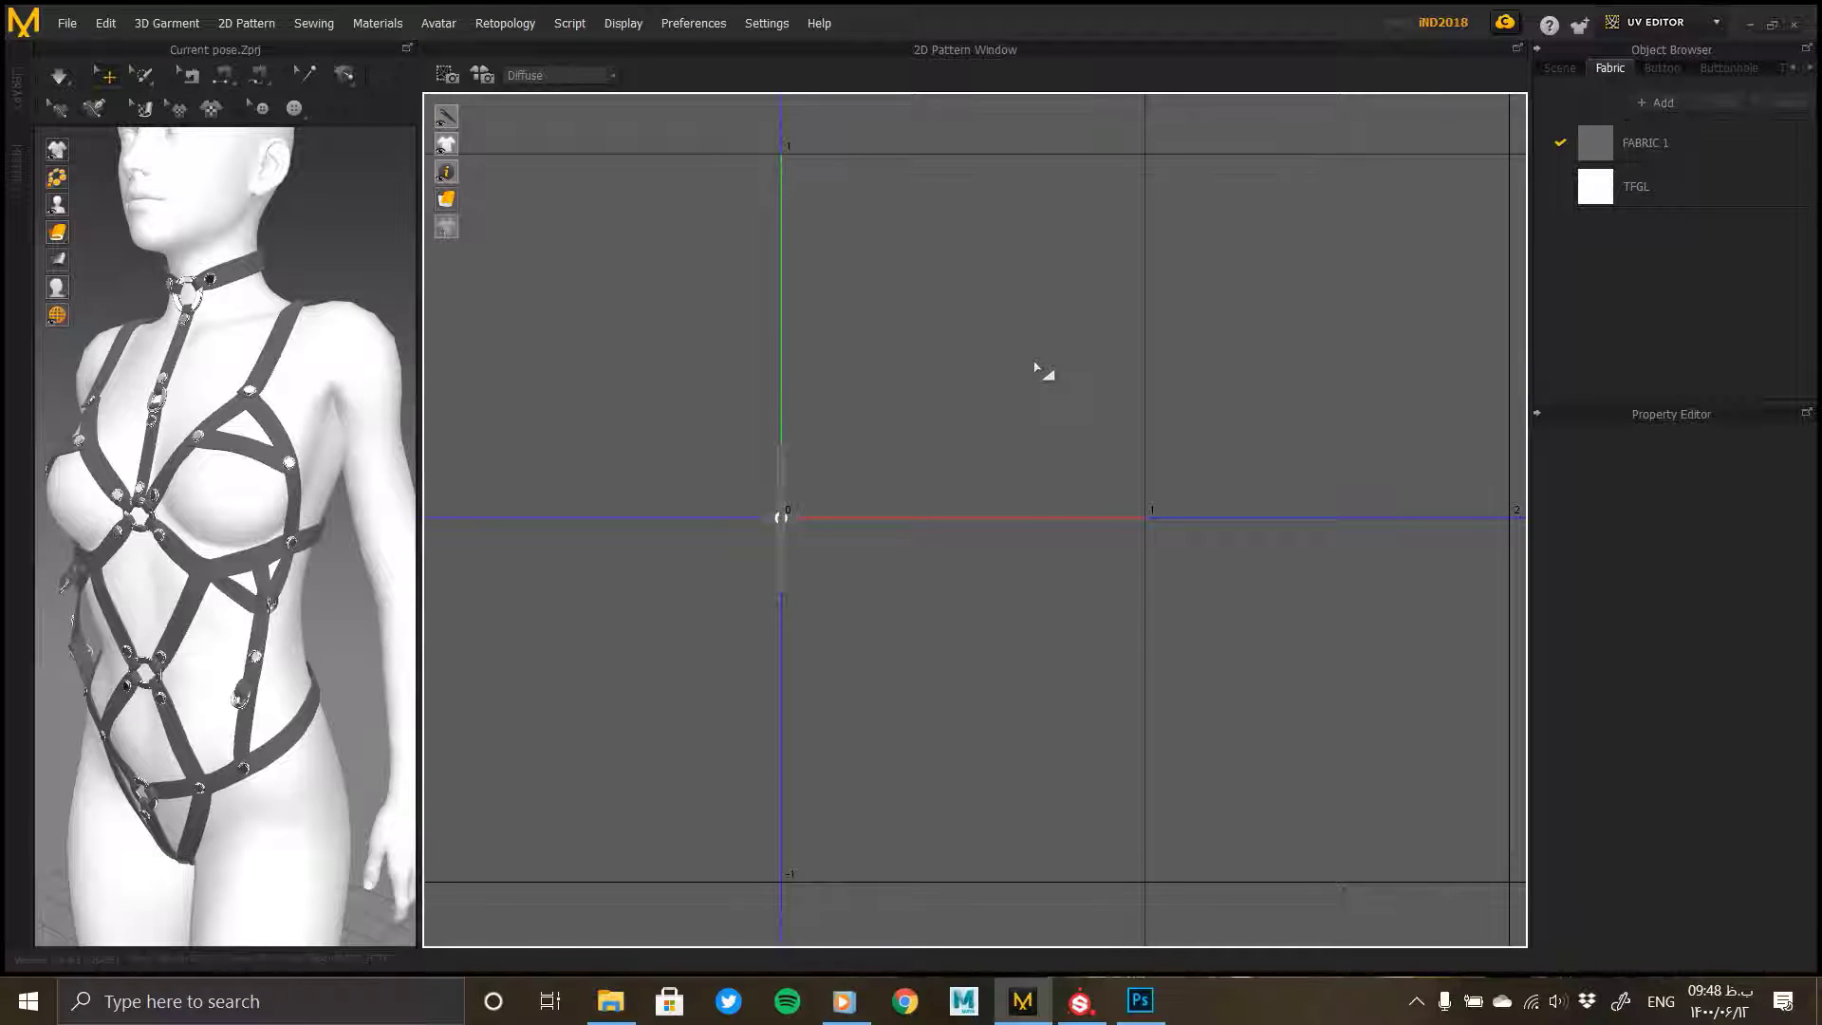
right_click_drag(1045, 354, 1044, 506)
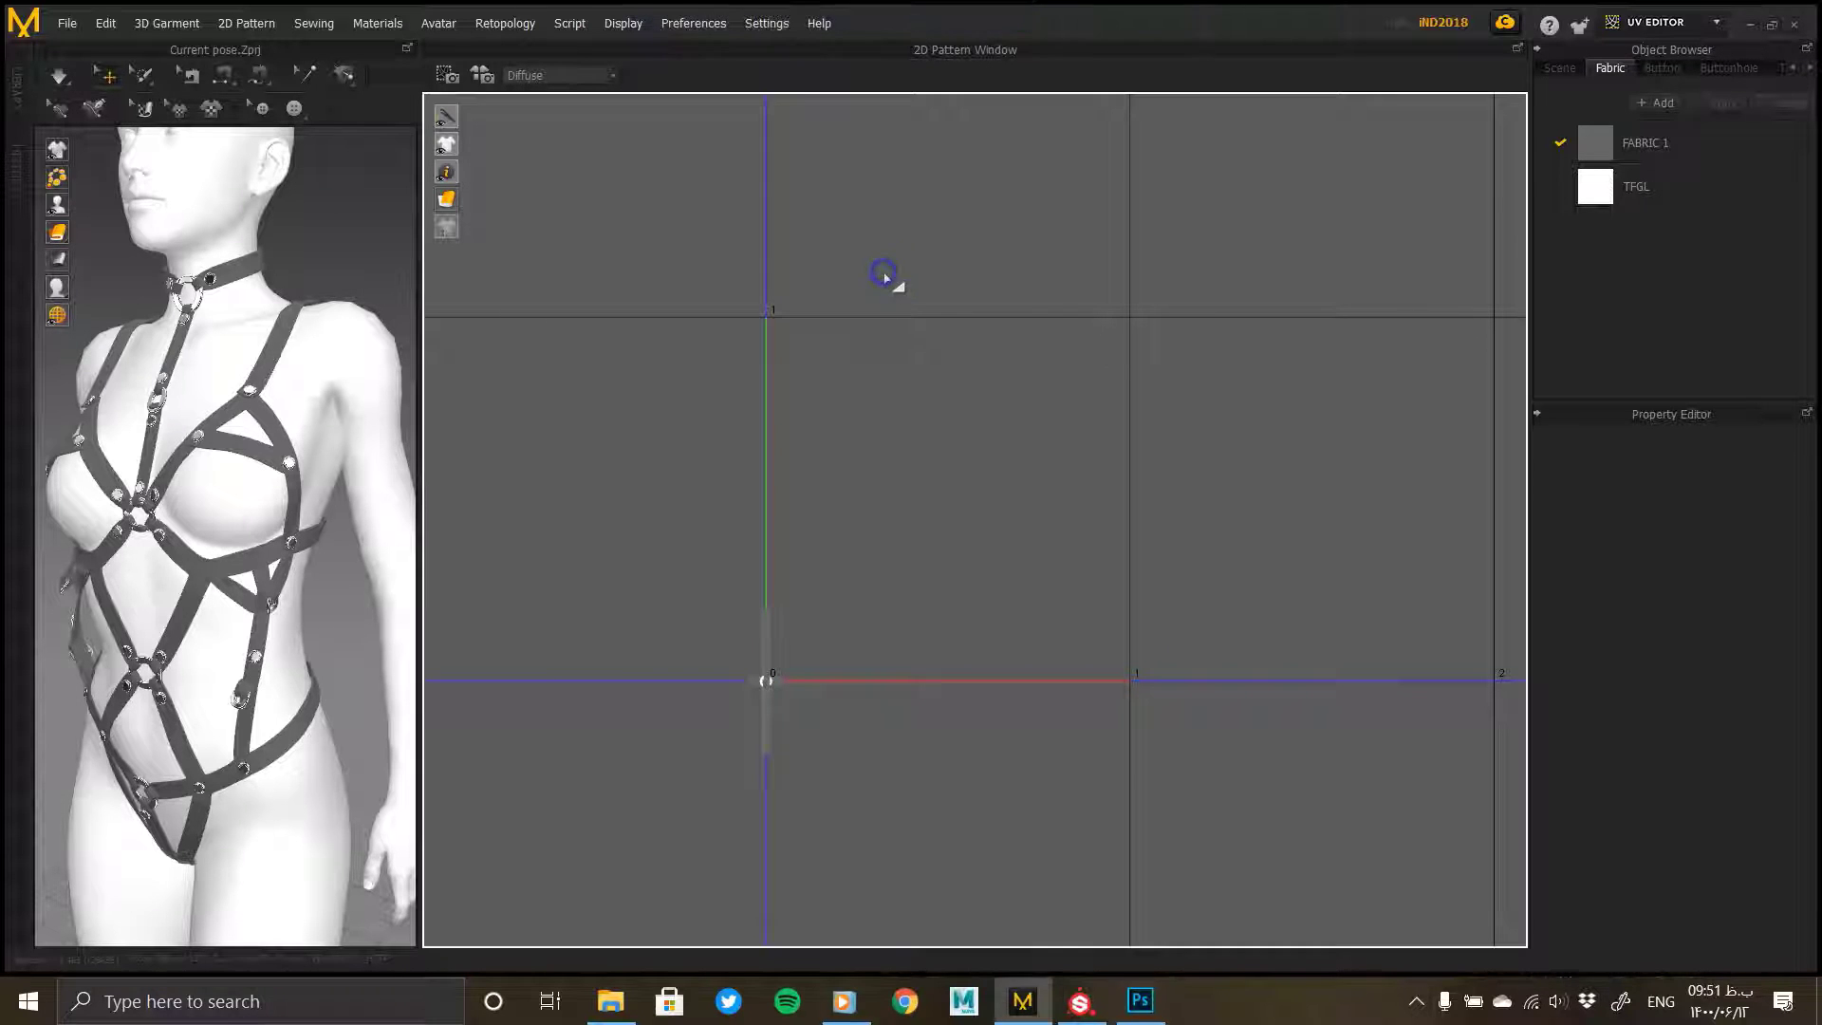
right_click(884, 277)
left_click(944, 313)
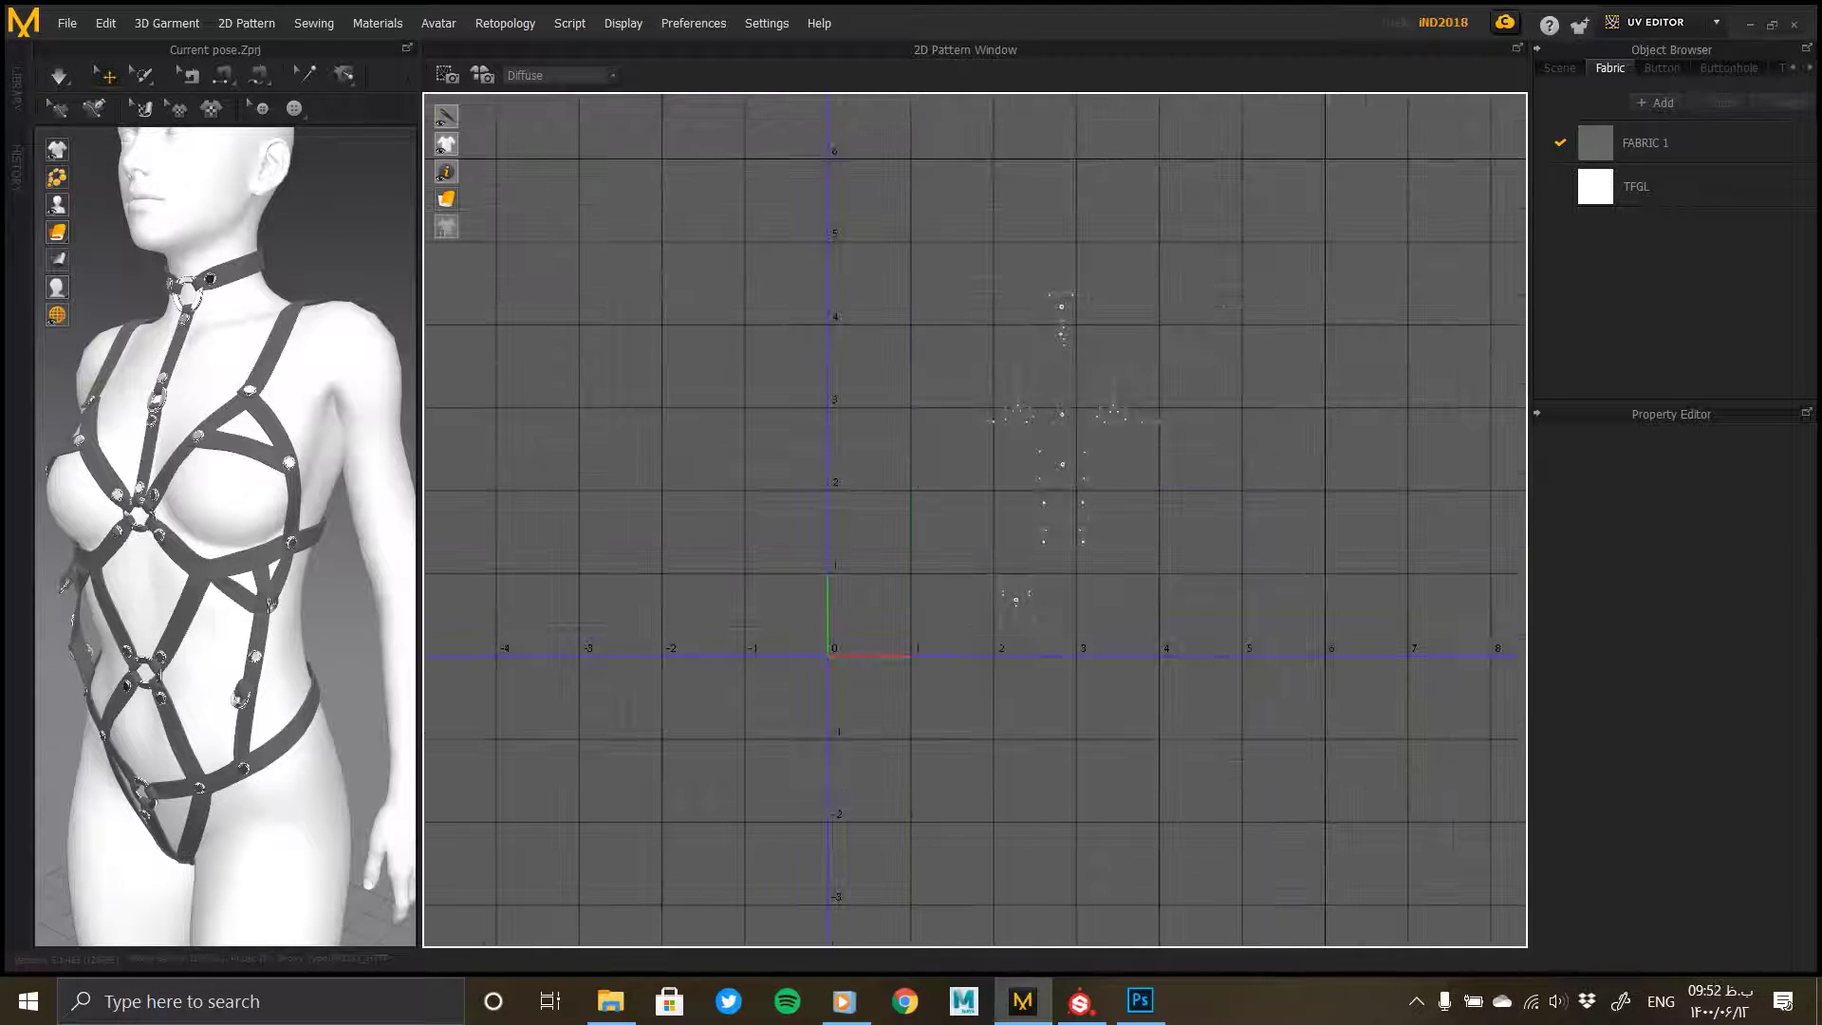
Step: Move all pattern UVs together into the 0 to 1 UV tile and scale the whole layout up
left_click_drag(909, 728, 1018, 566)
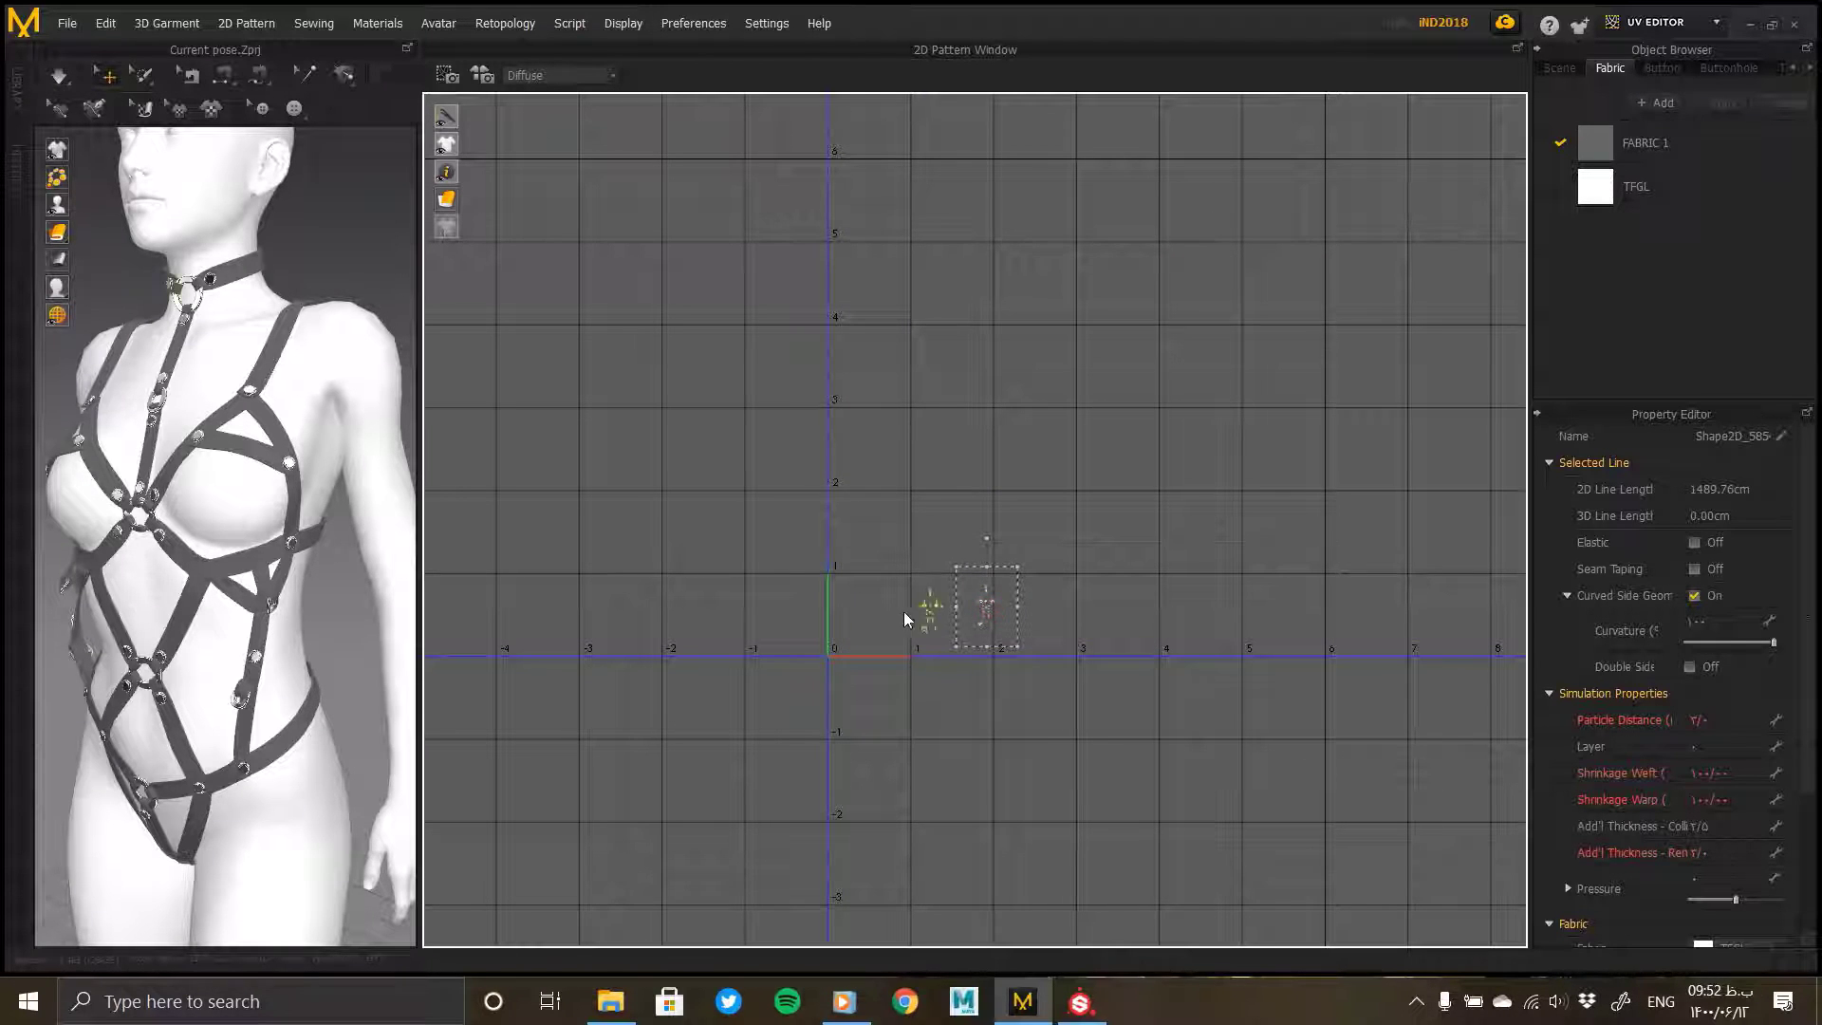
scroll(903, 612, "up", 5)
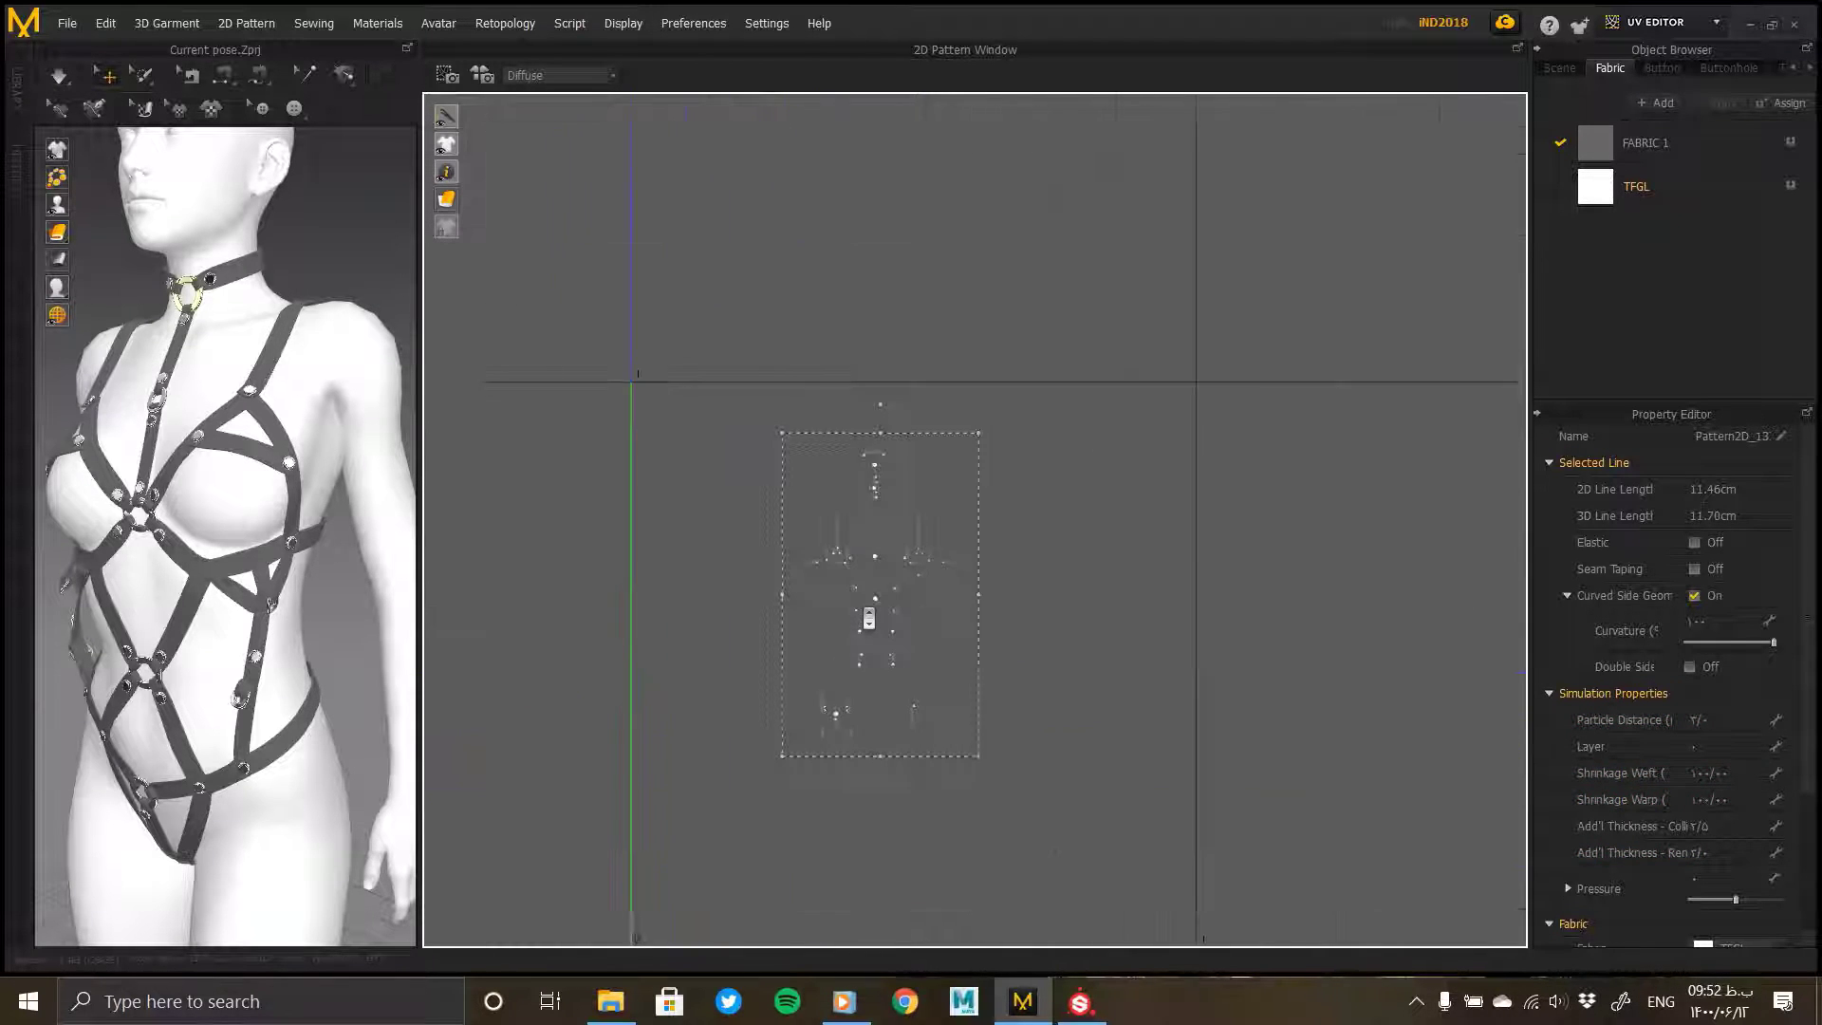
scroll(870, 619, "up", 3)
middle_click_drag(895, 630, 934, 564)
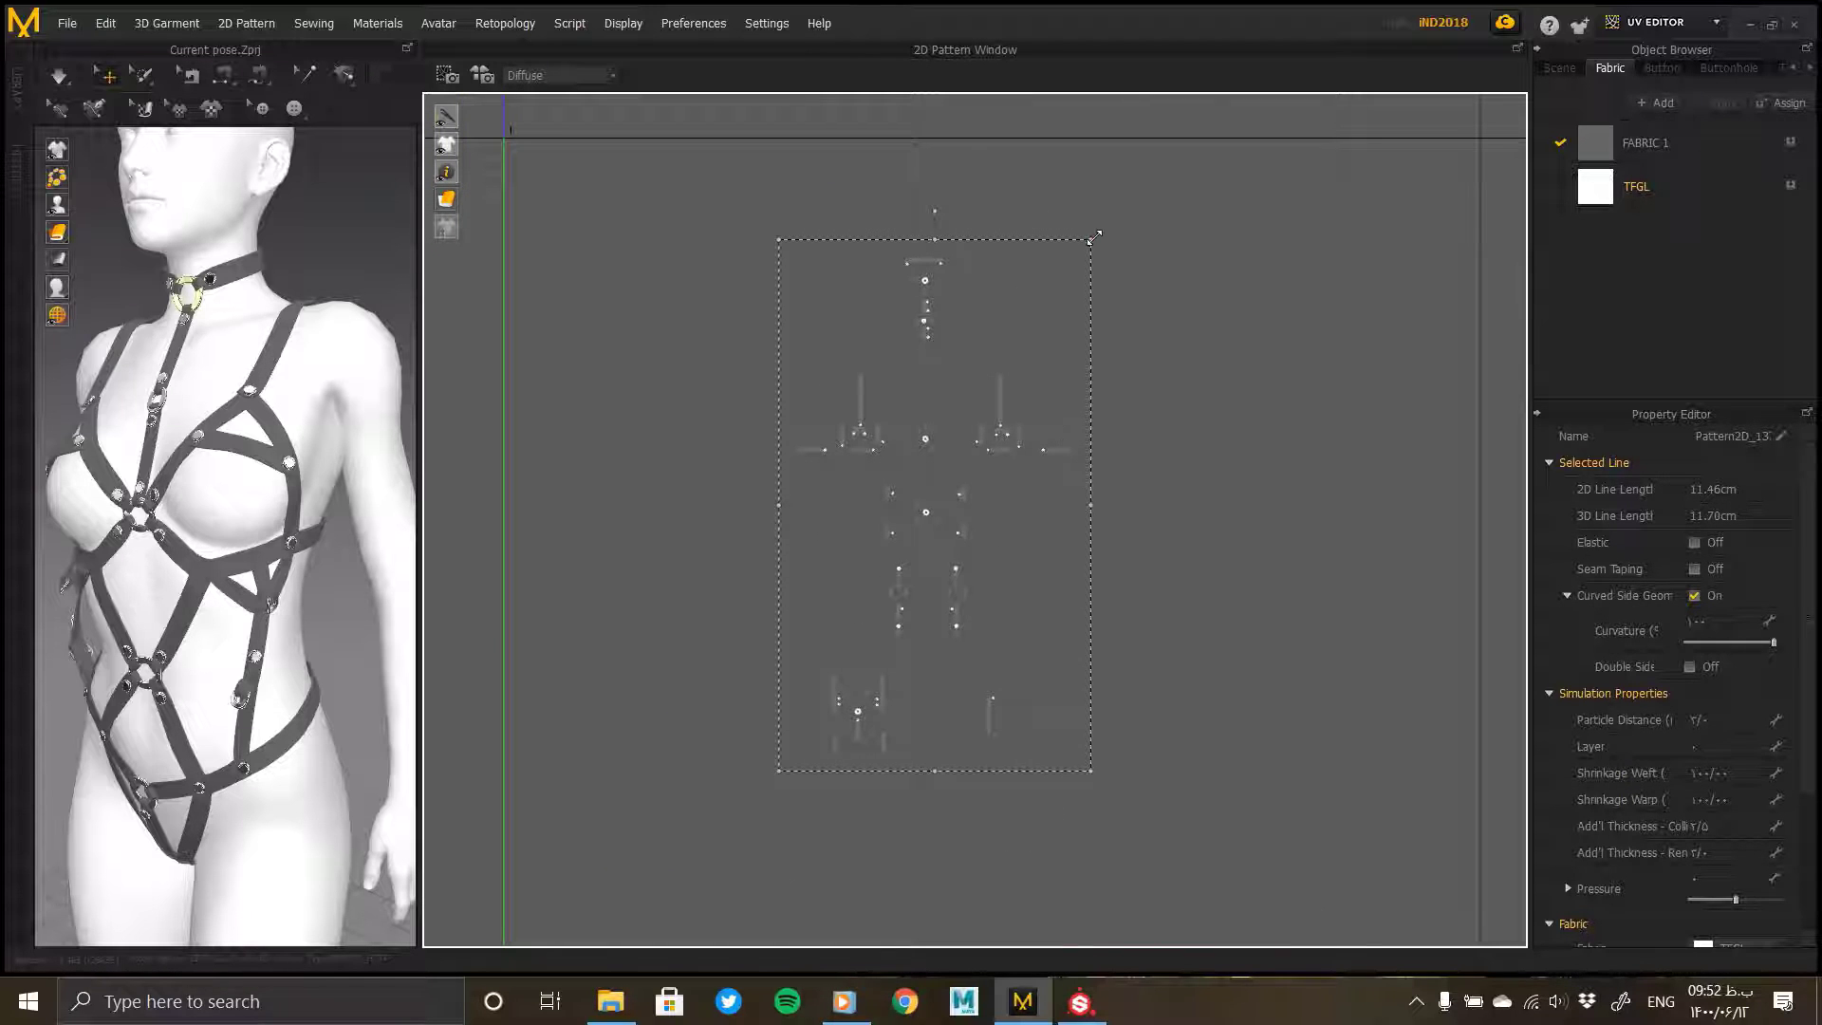
left_click_drag(1094, 237, 1295, 193)
right_click_drag(1121, 381, 1196, 636)
middle_click_drag(1196, 635, 1165, 704)
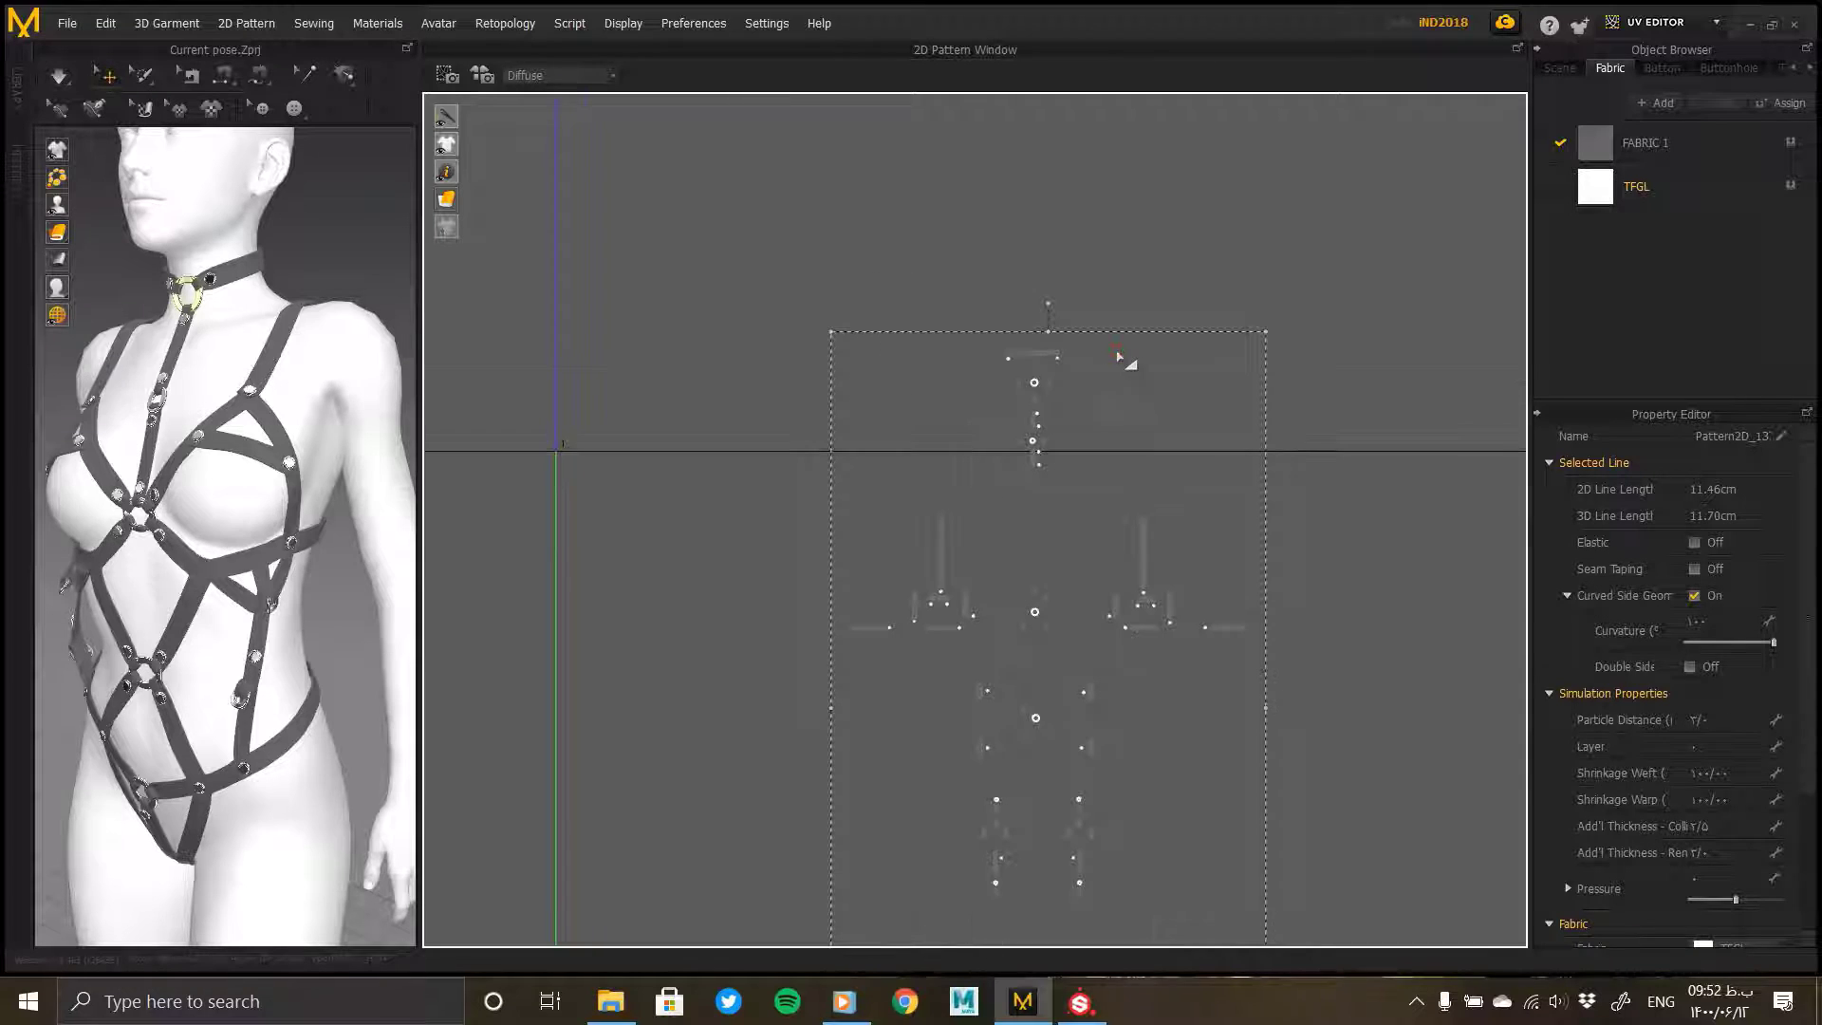
Step: Place the two small rivet circles under the collar strap side by side in the empty area beyond its right end
left_click(1100, 372)
scroll(1036, 364, "up", 6)
scroll(1016, 389, "up", 3)
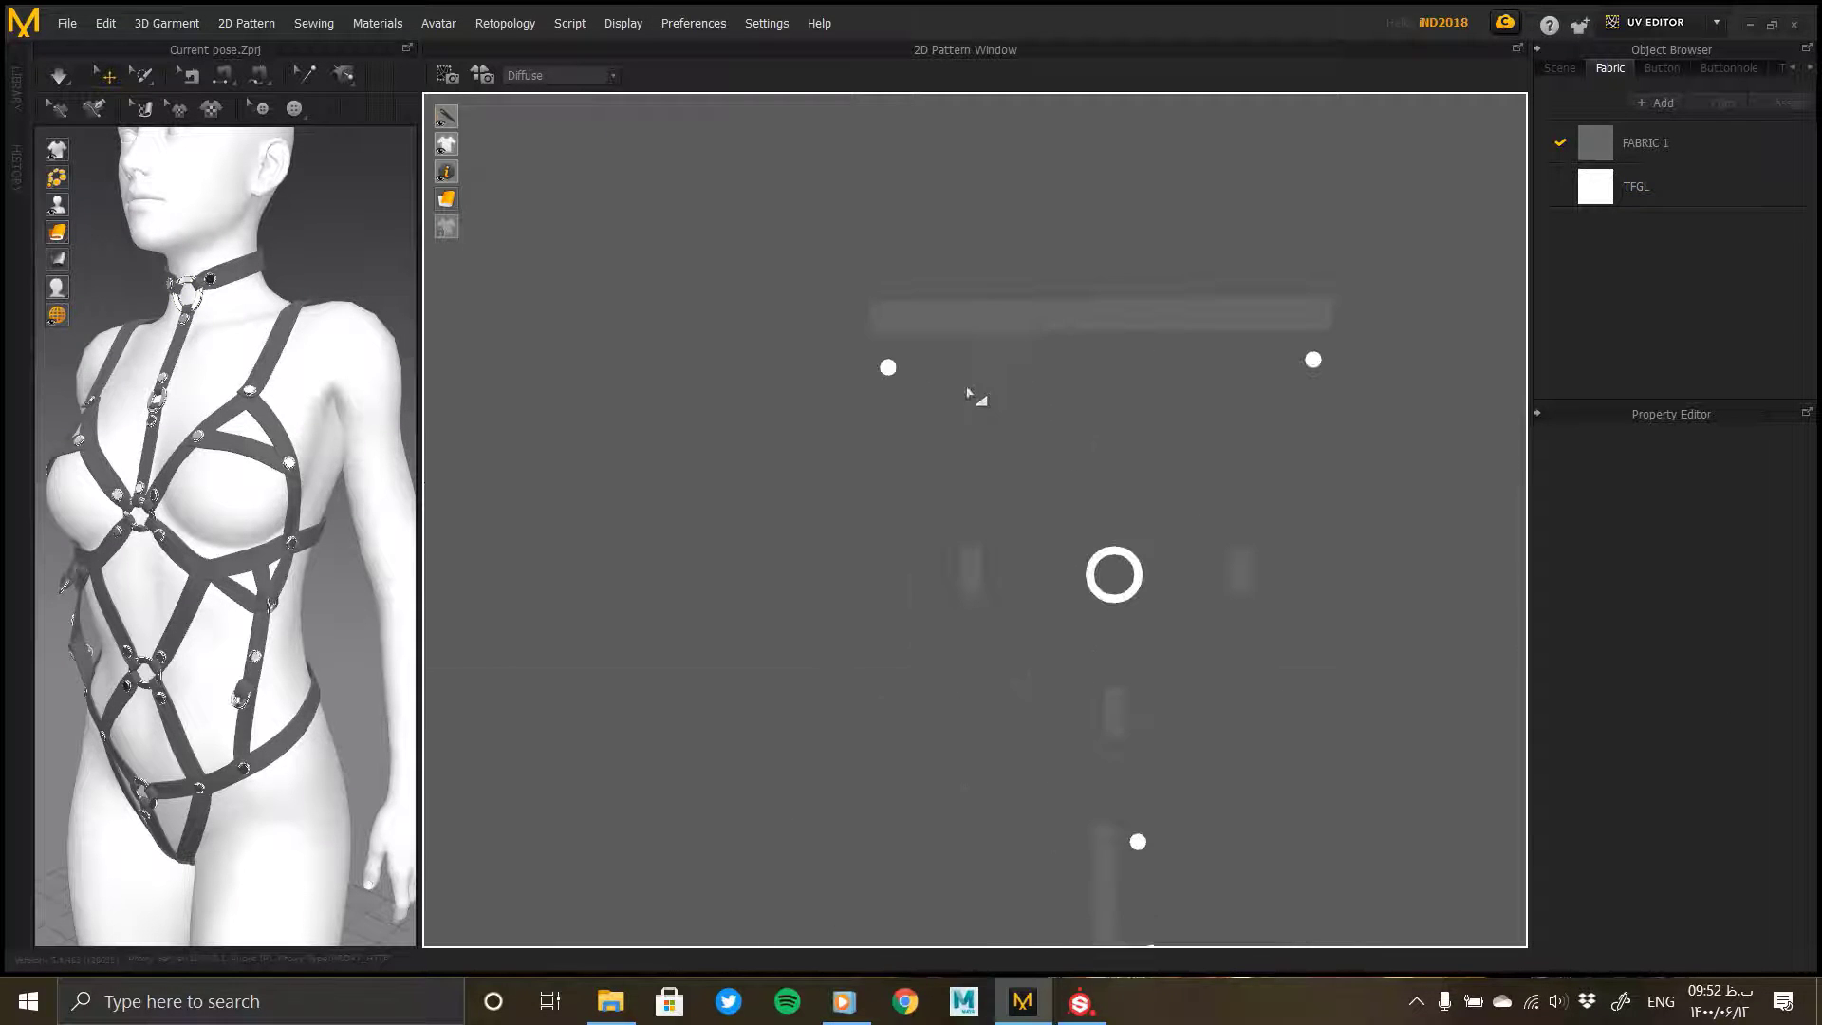
left_click(887, 368)
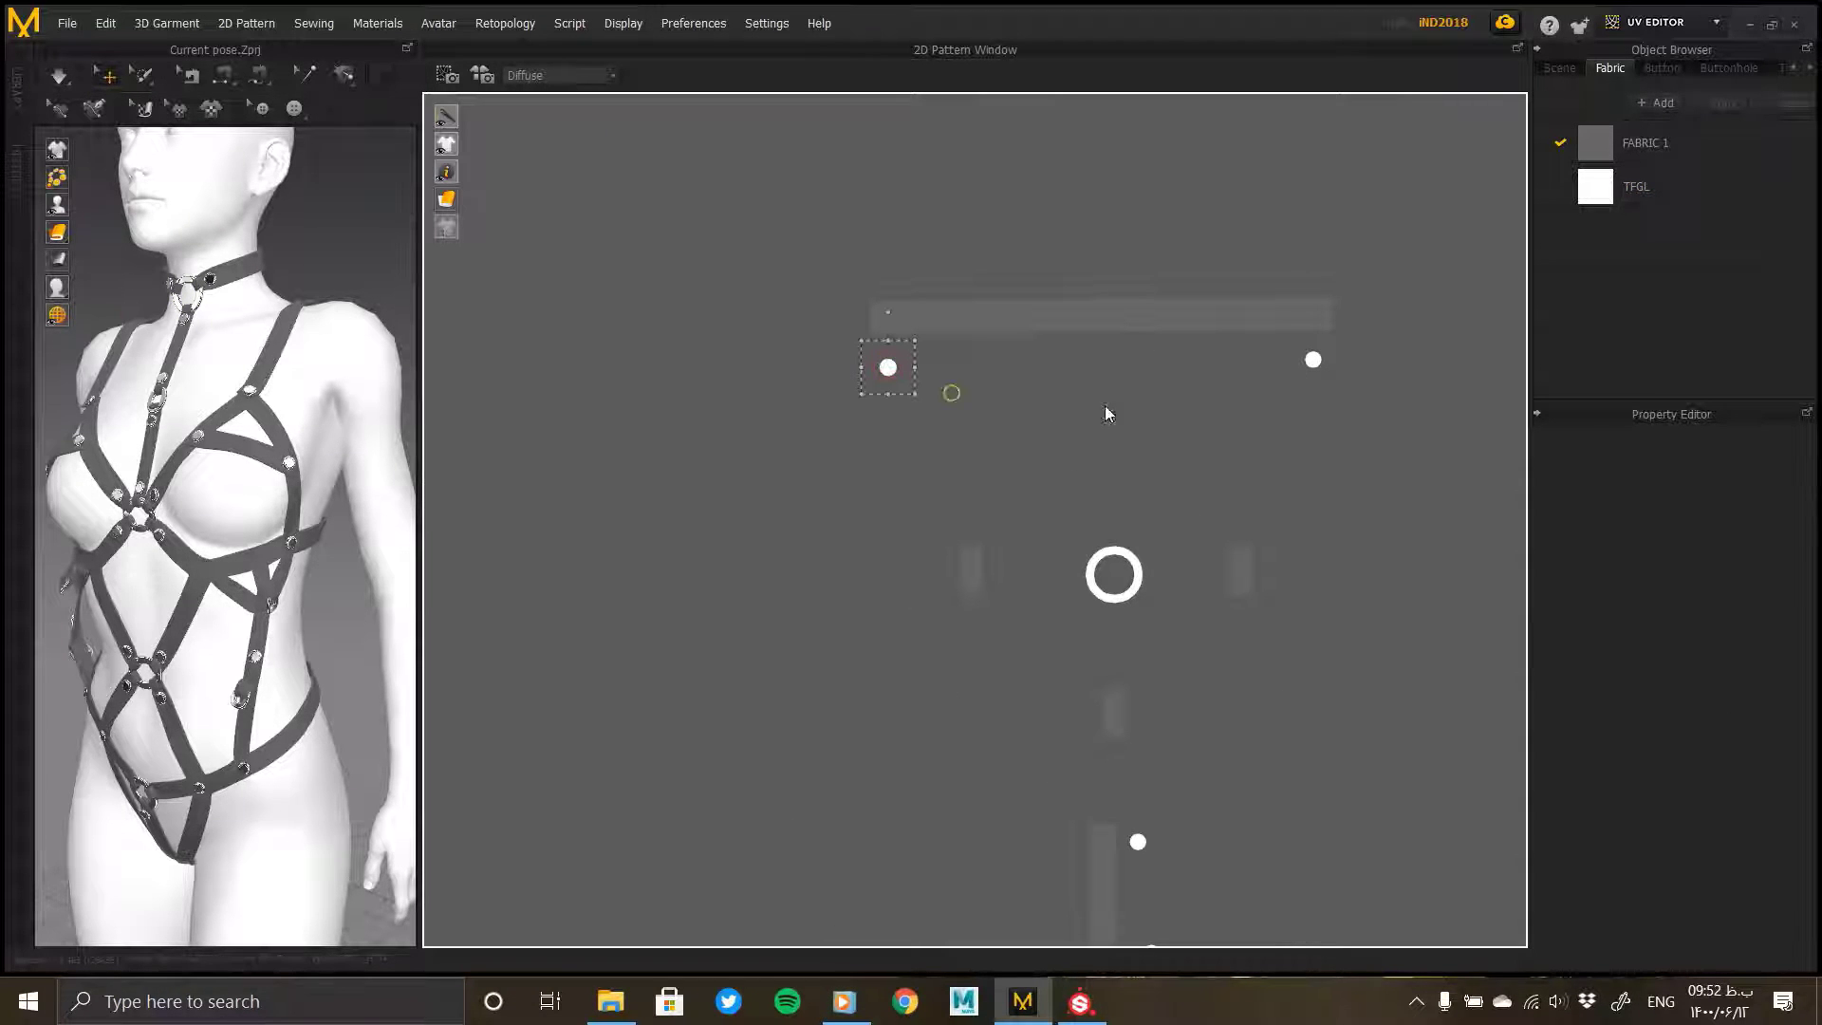
left_click(1336, 361)
left_click_drag(1276, 384, 1470, 362)
Step: Line up the three short strap pieces around the large ring in one row
middle_click_drag(1176, 527, 1138, 438)
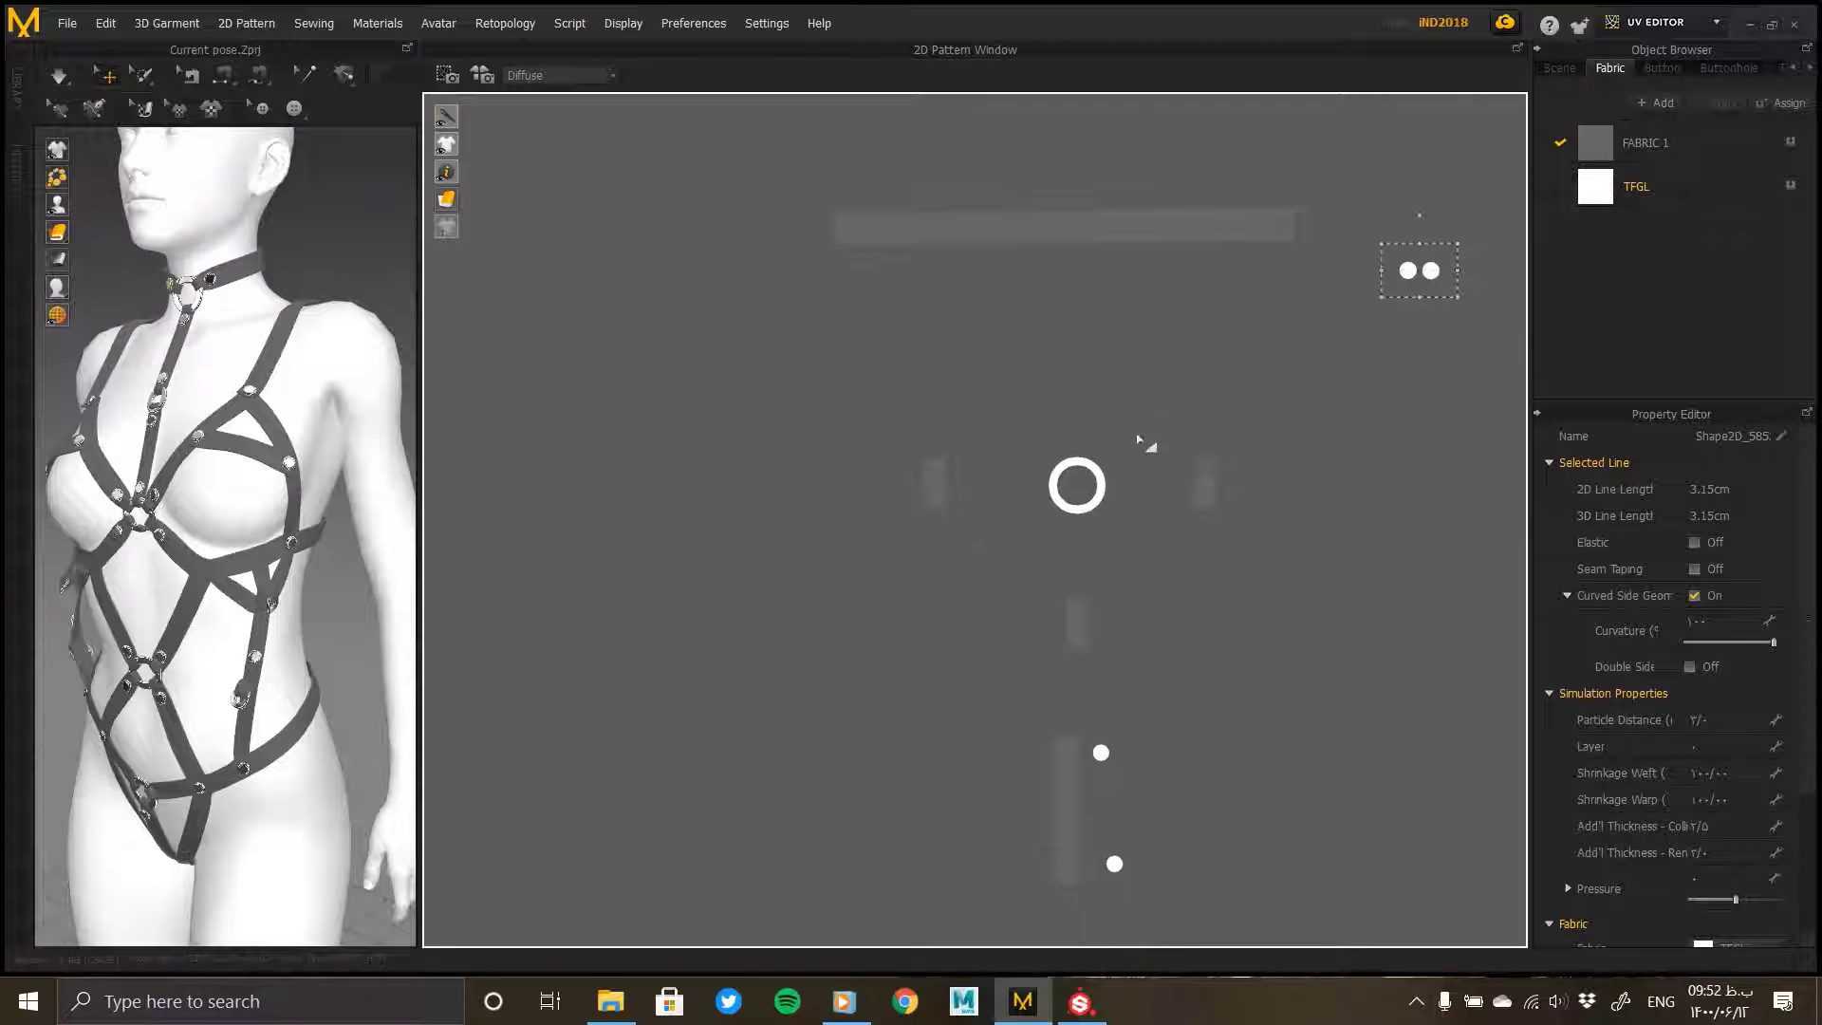
left_click(1203, 488)
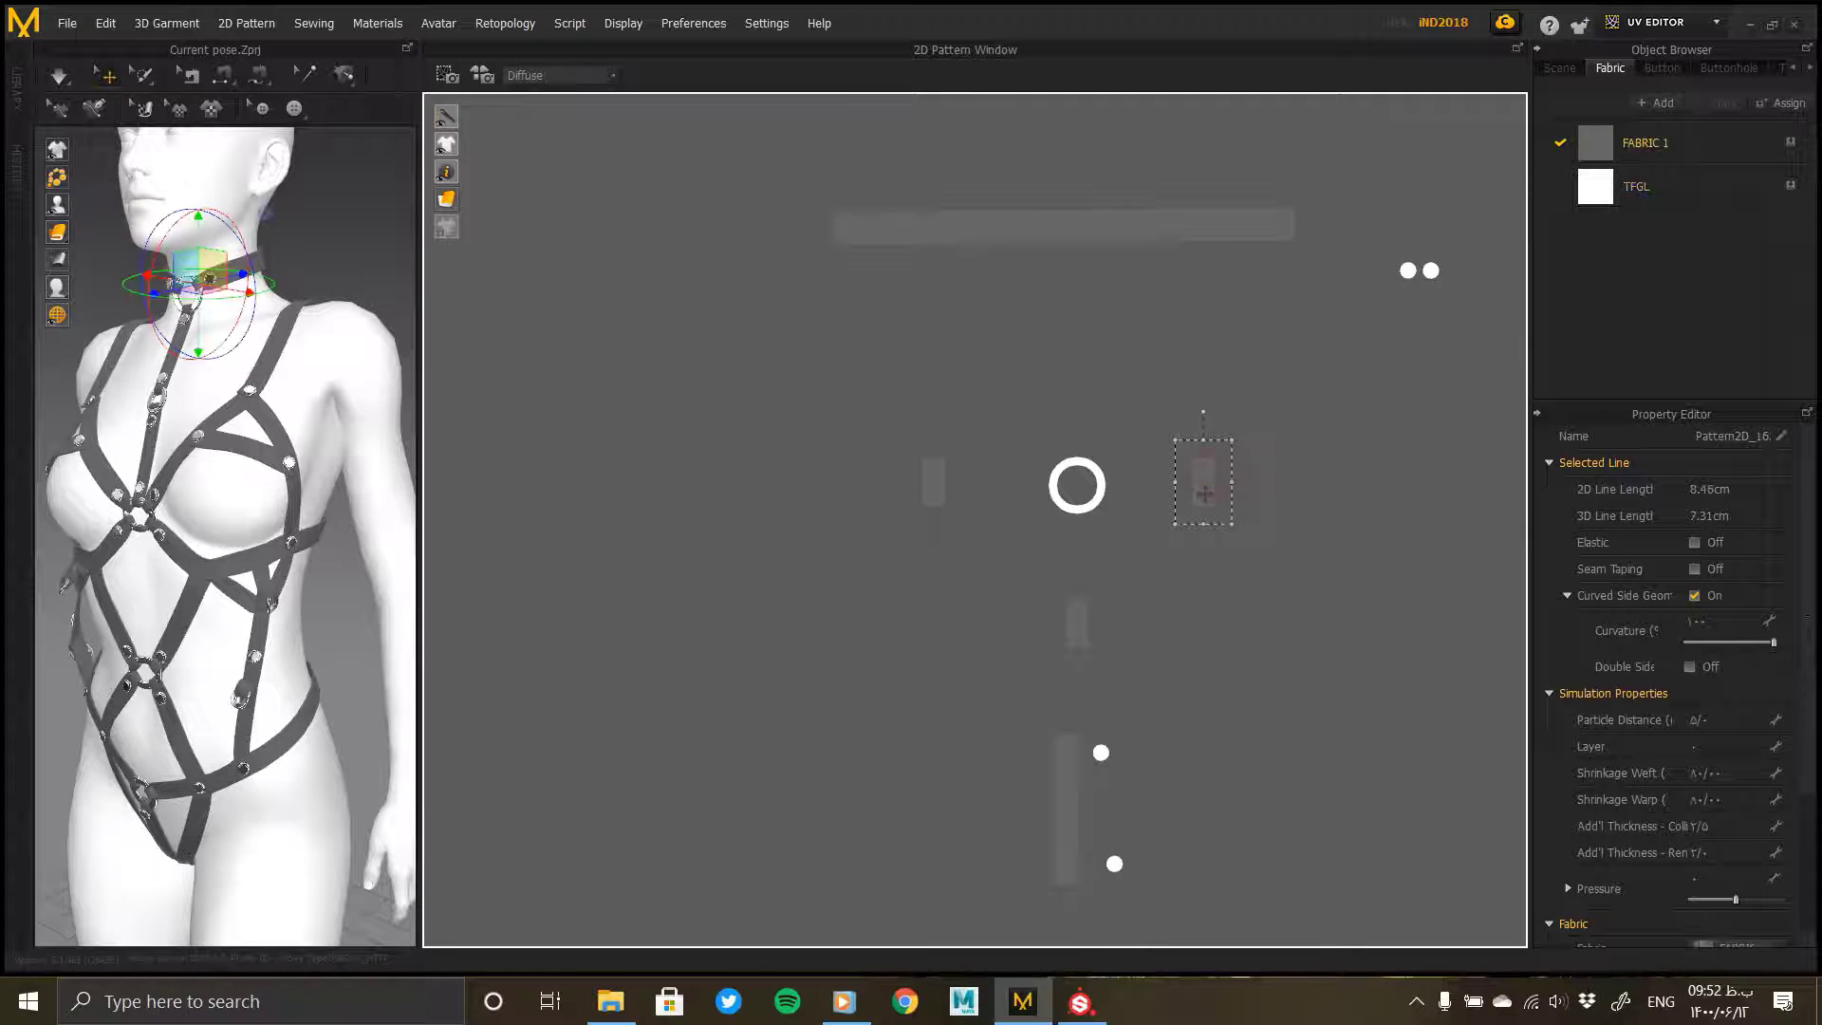
left_click(959, 501)
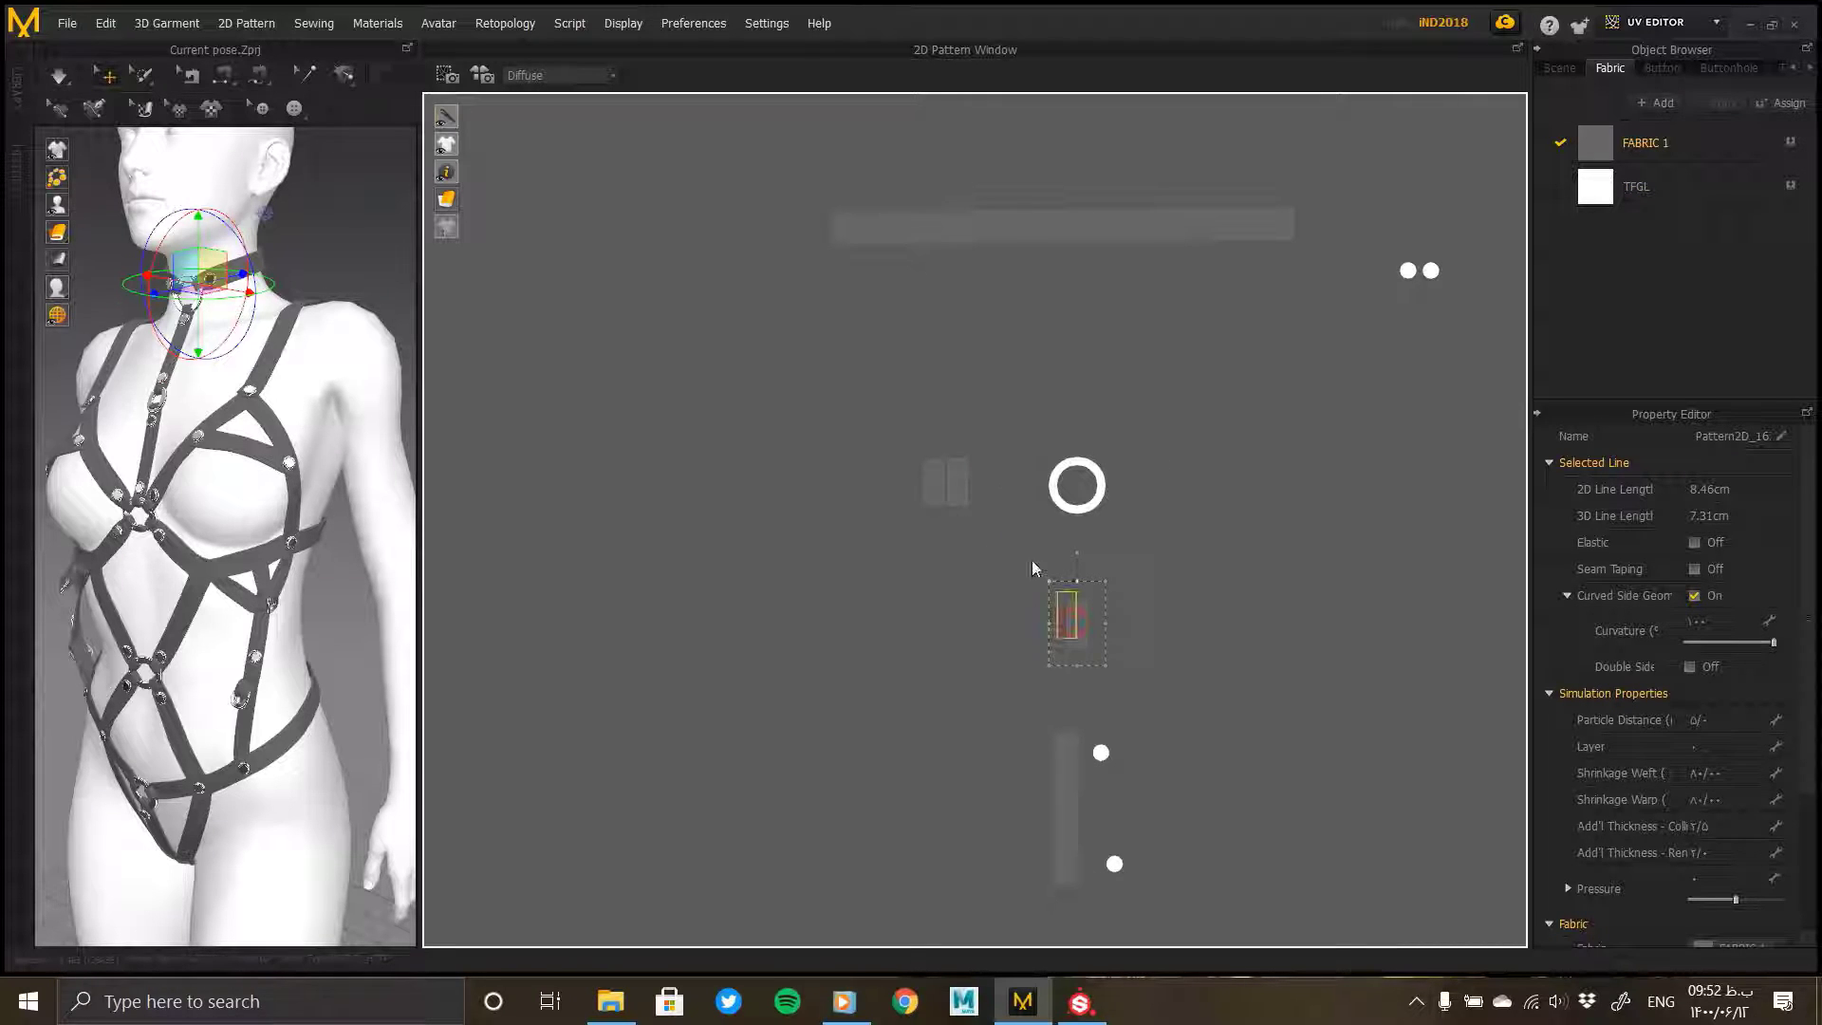
left_click(1075, 621)
left_click(980, 487)
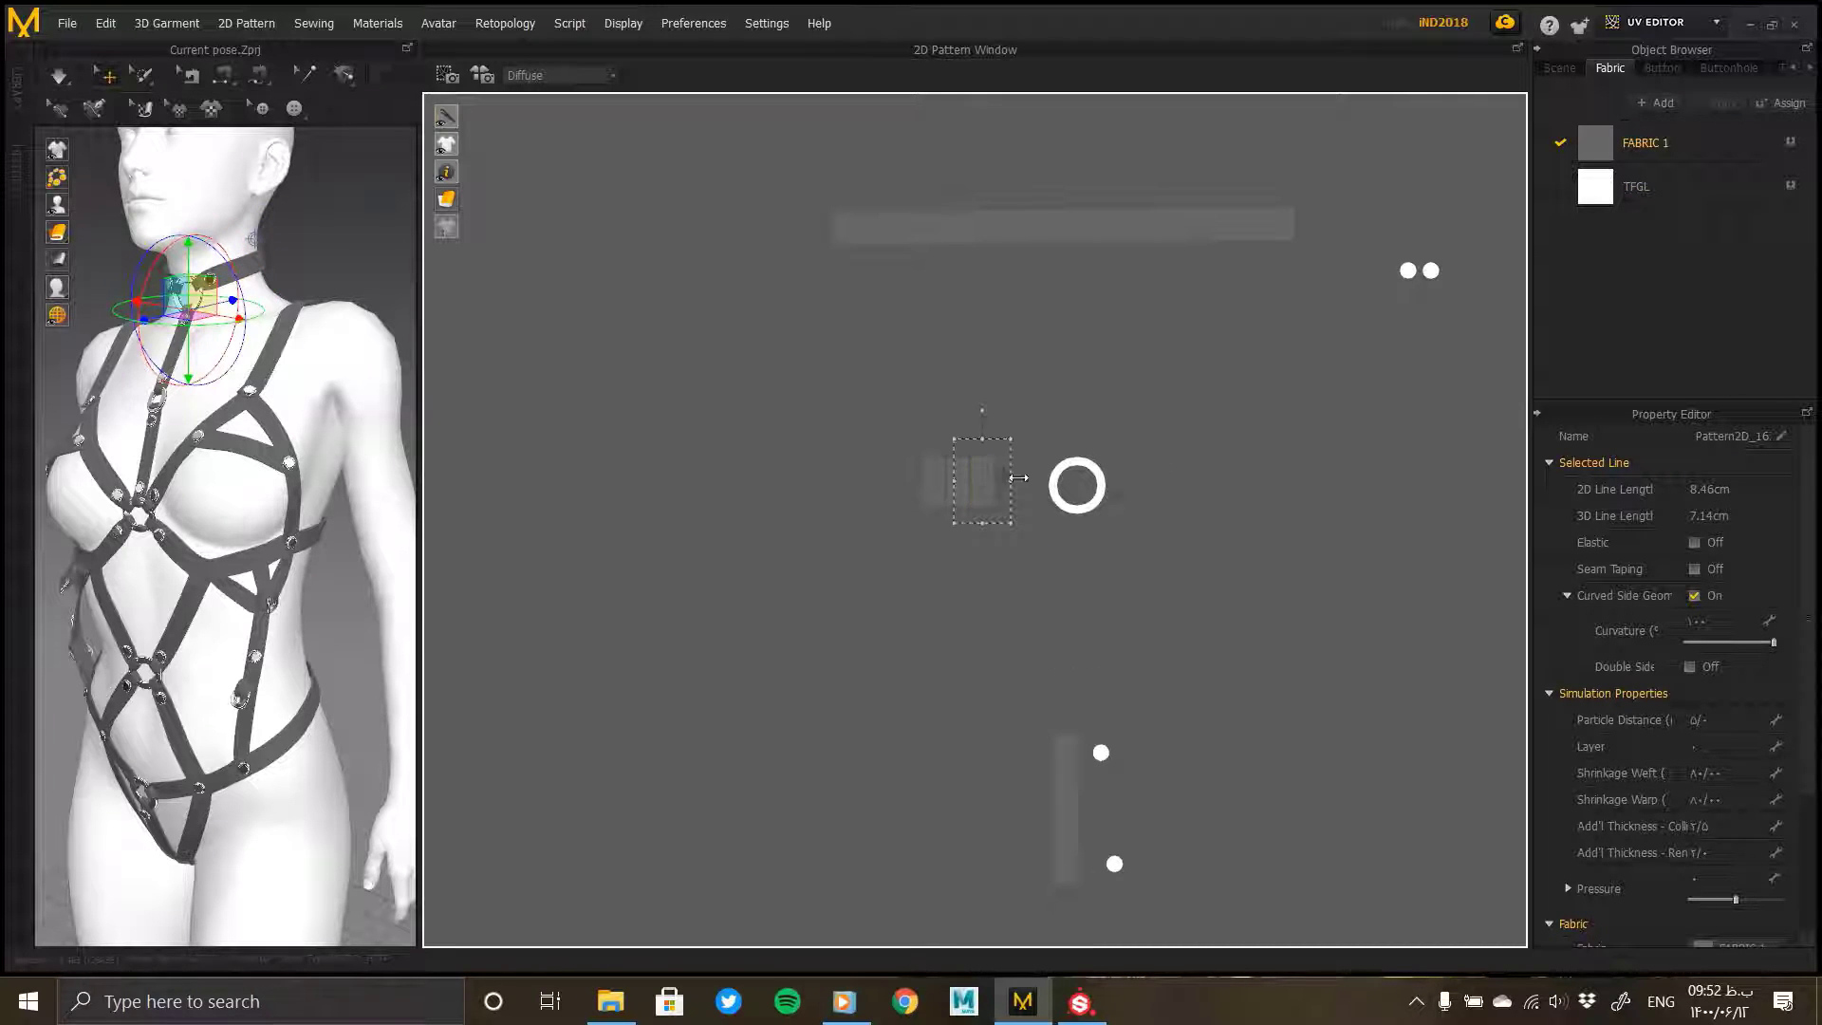
Step: Move the large collar ring beside the rivet pair and add the next two rivet circles to that group
left_click_drag(1100, 490, 1537, 317)
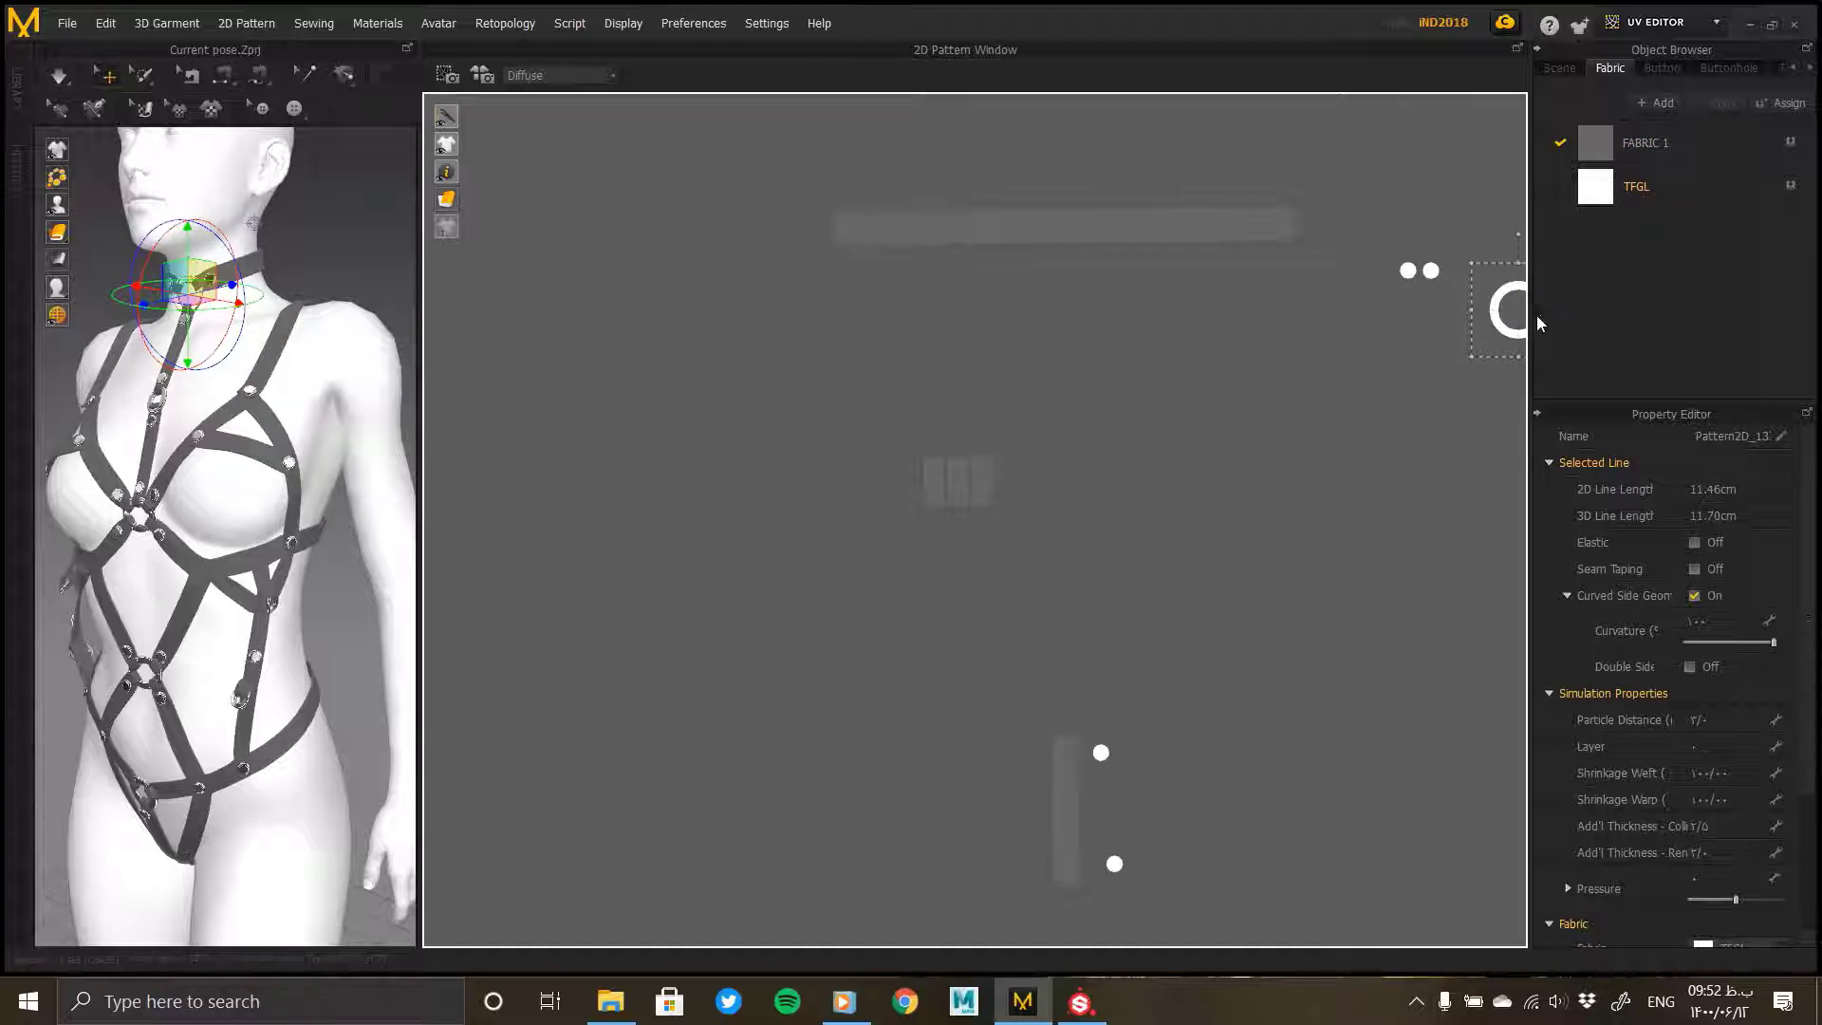
middle_click_drag(1099, 640, 1089, 548)
left_click(1104, 771)
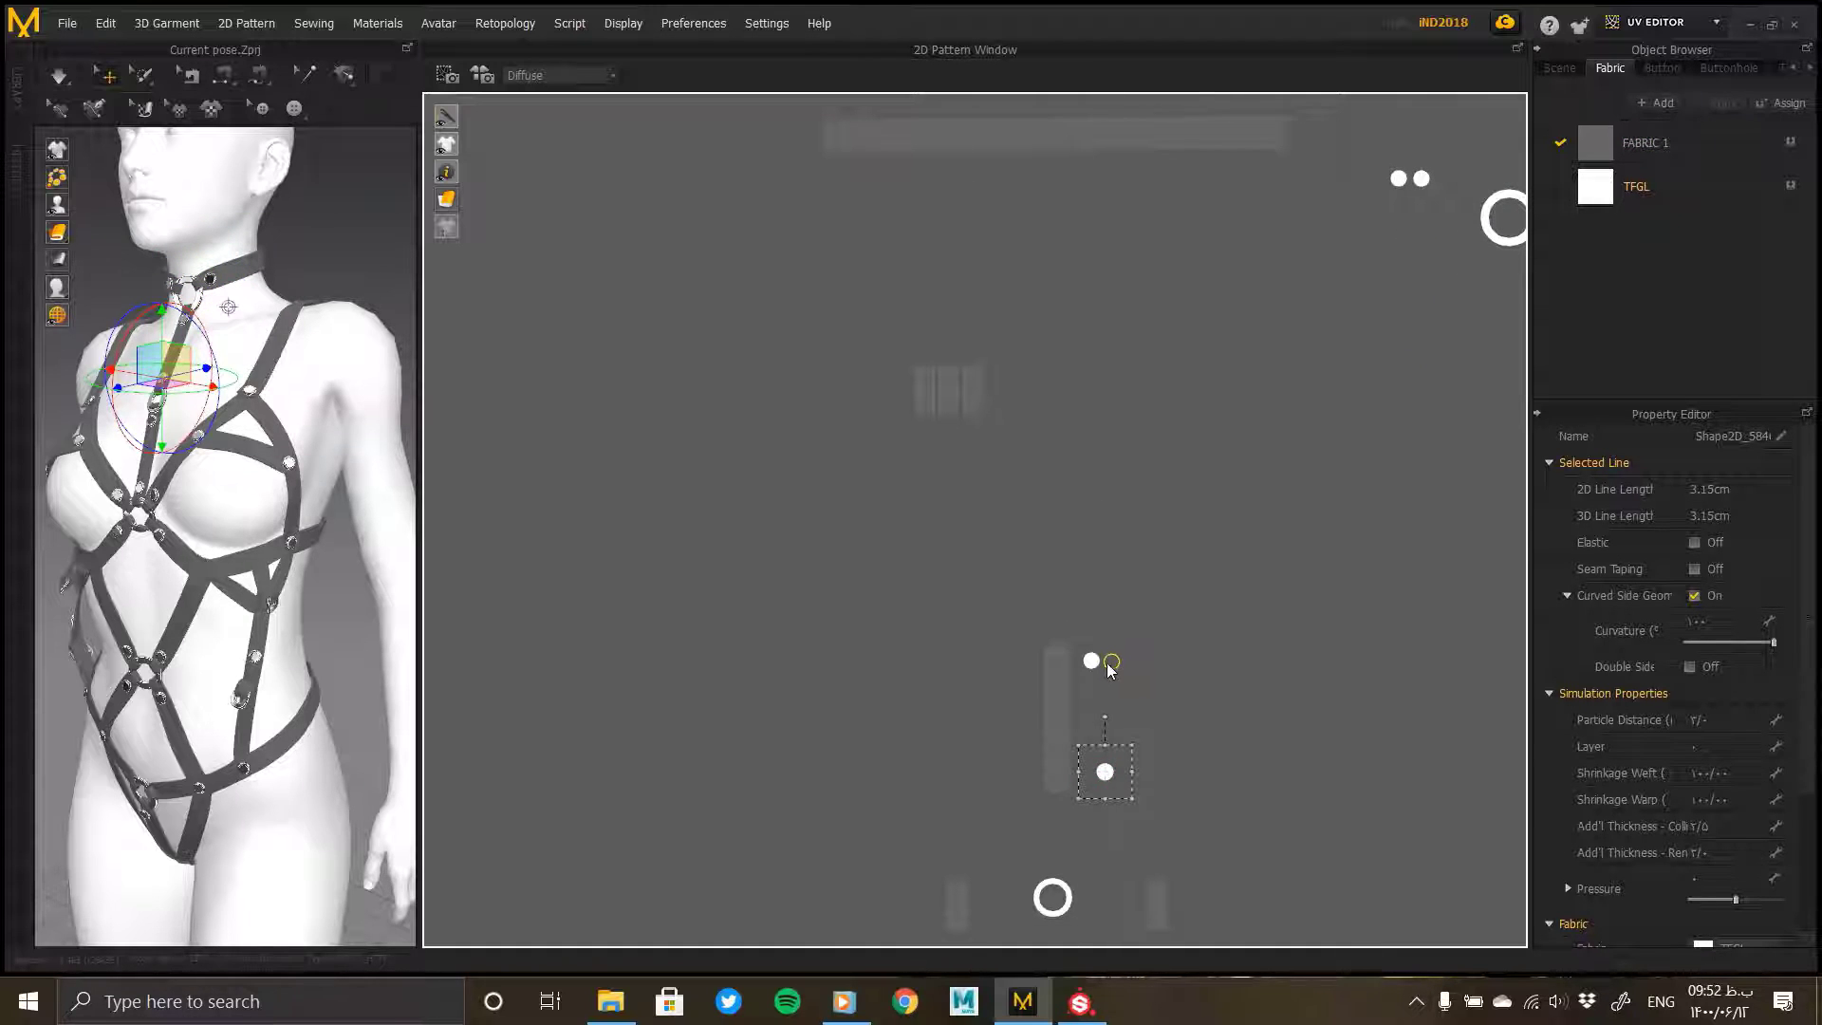
left_click_drag(1107, 663, 1107, 660)
left_click(1174, 624)
left_click(1091, 664)
left_click(1191, 569)
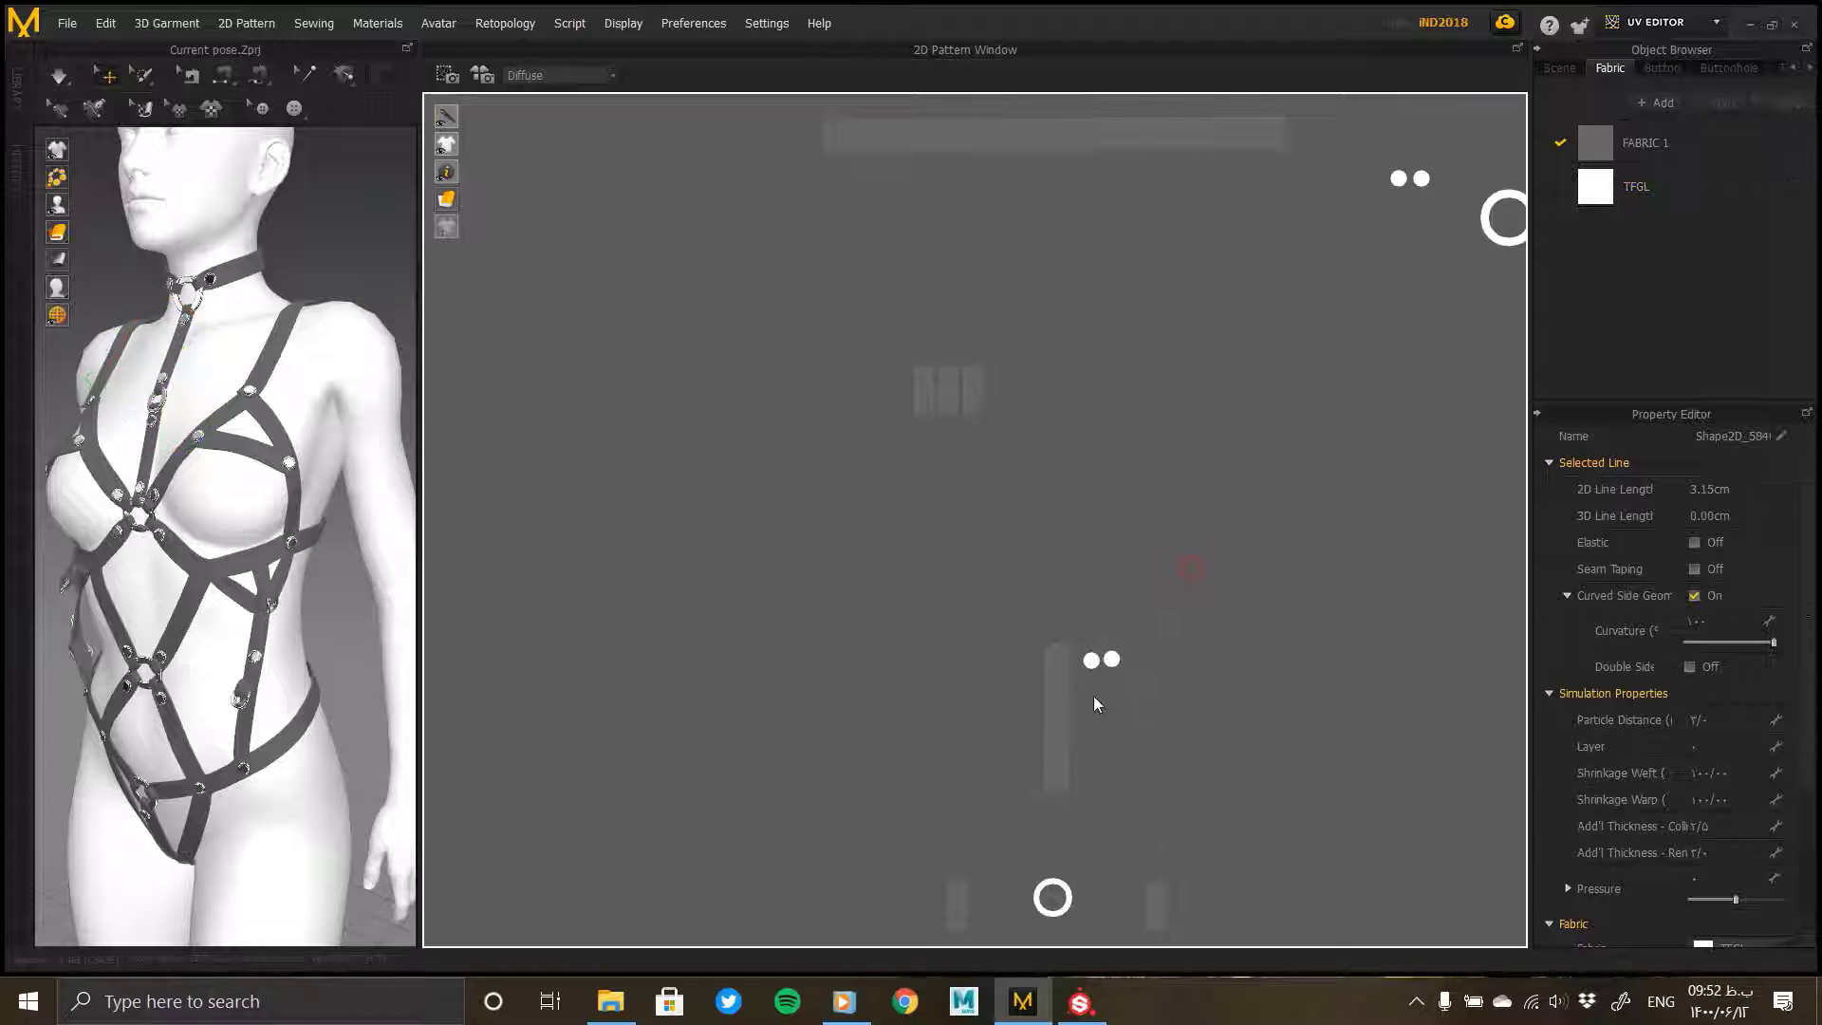
left_click(1093, 702)
left_click(1100, 659)
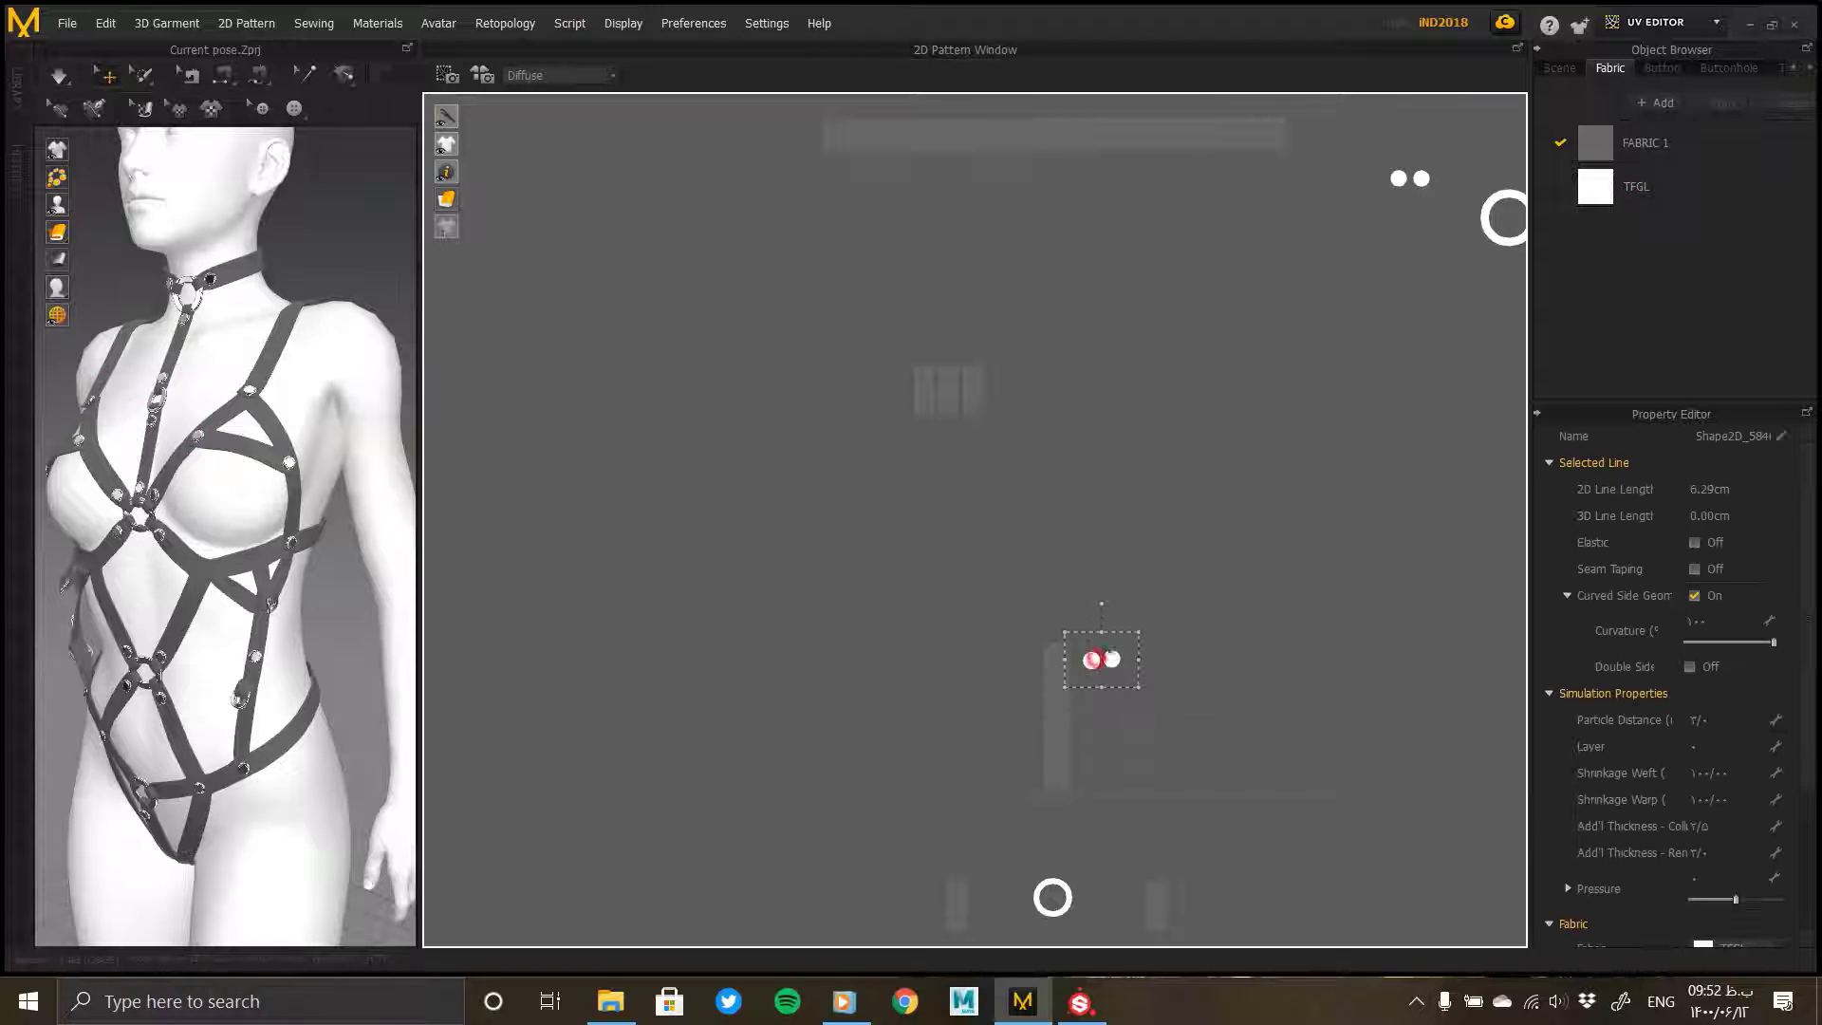
left_click(1404, 164)
Step: Move the smaller ring and the two rivet circles by the lower centre strap to the rivet and ring group
middle_click_drag(1291, 506, 1302, 360)
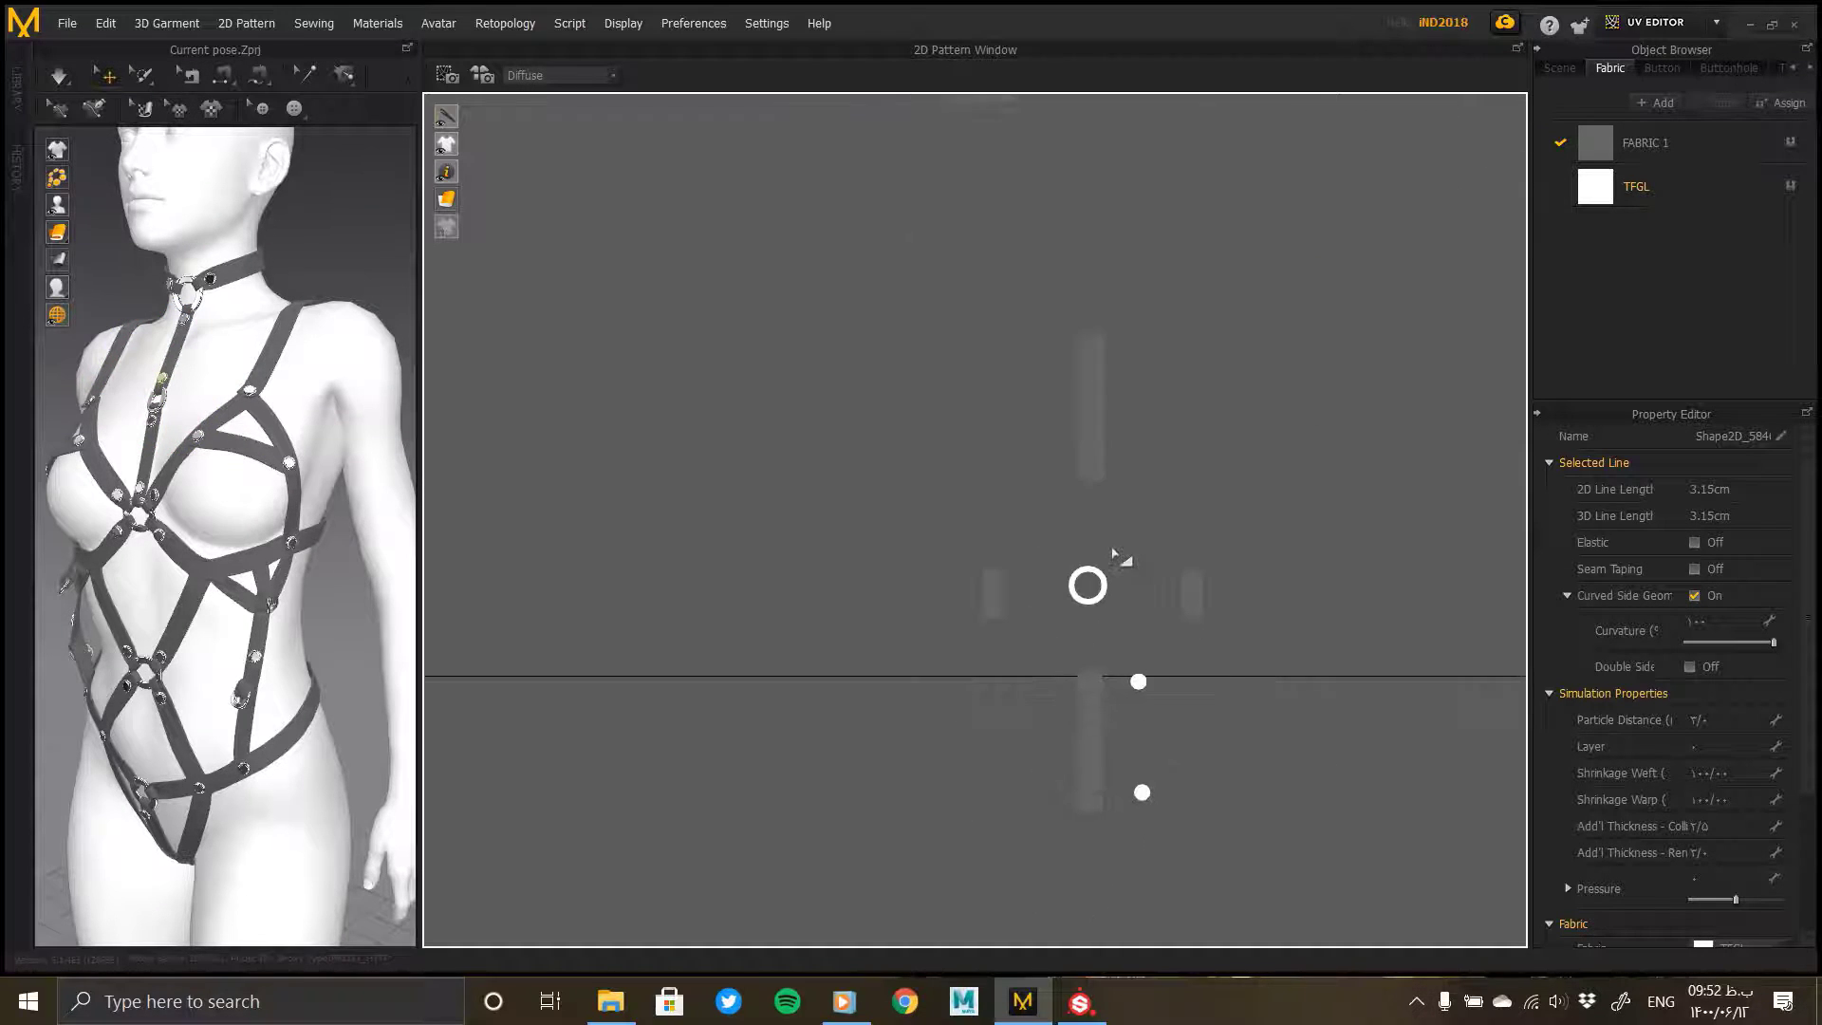
middle_click_drag(1181, 507, 1075, 622)
scroll(1061, 527, "down", 5)
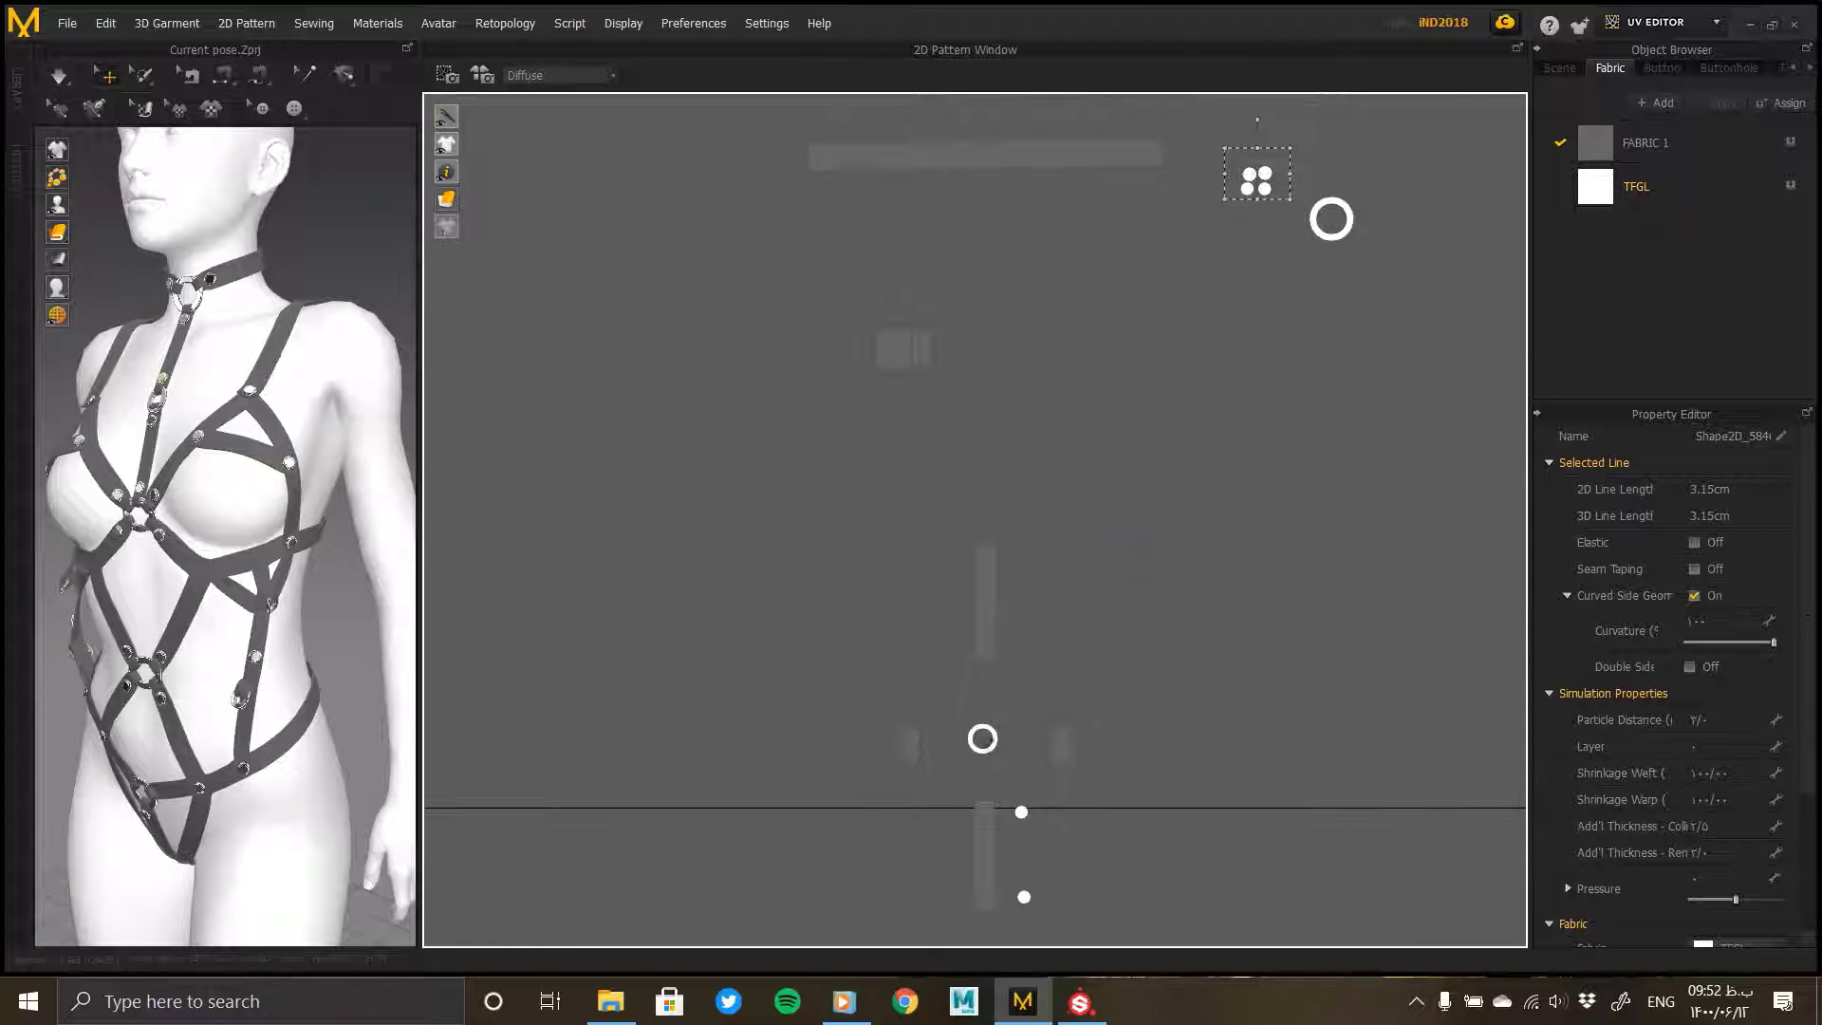
left_click_drag(987, 738, 1375, 266)
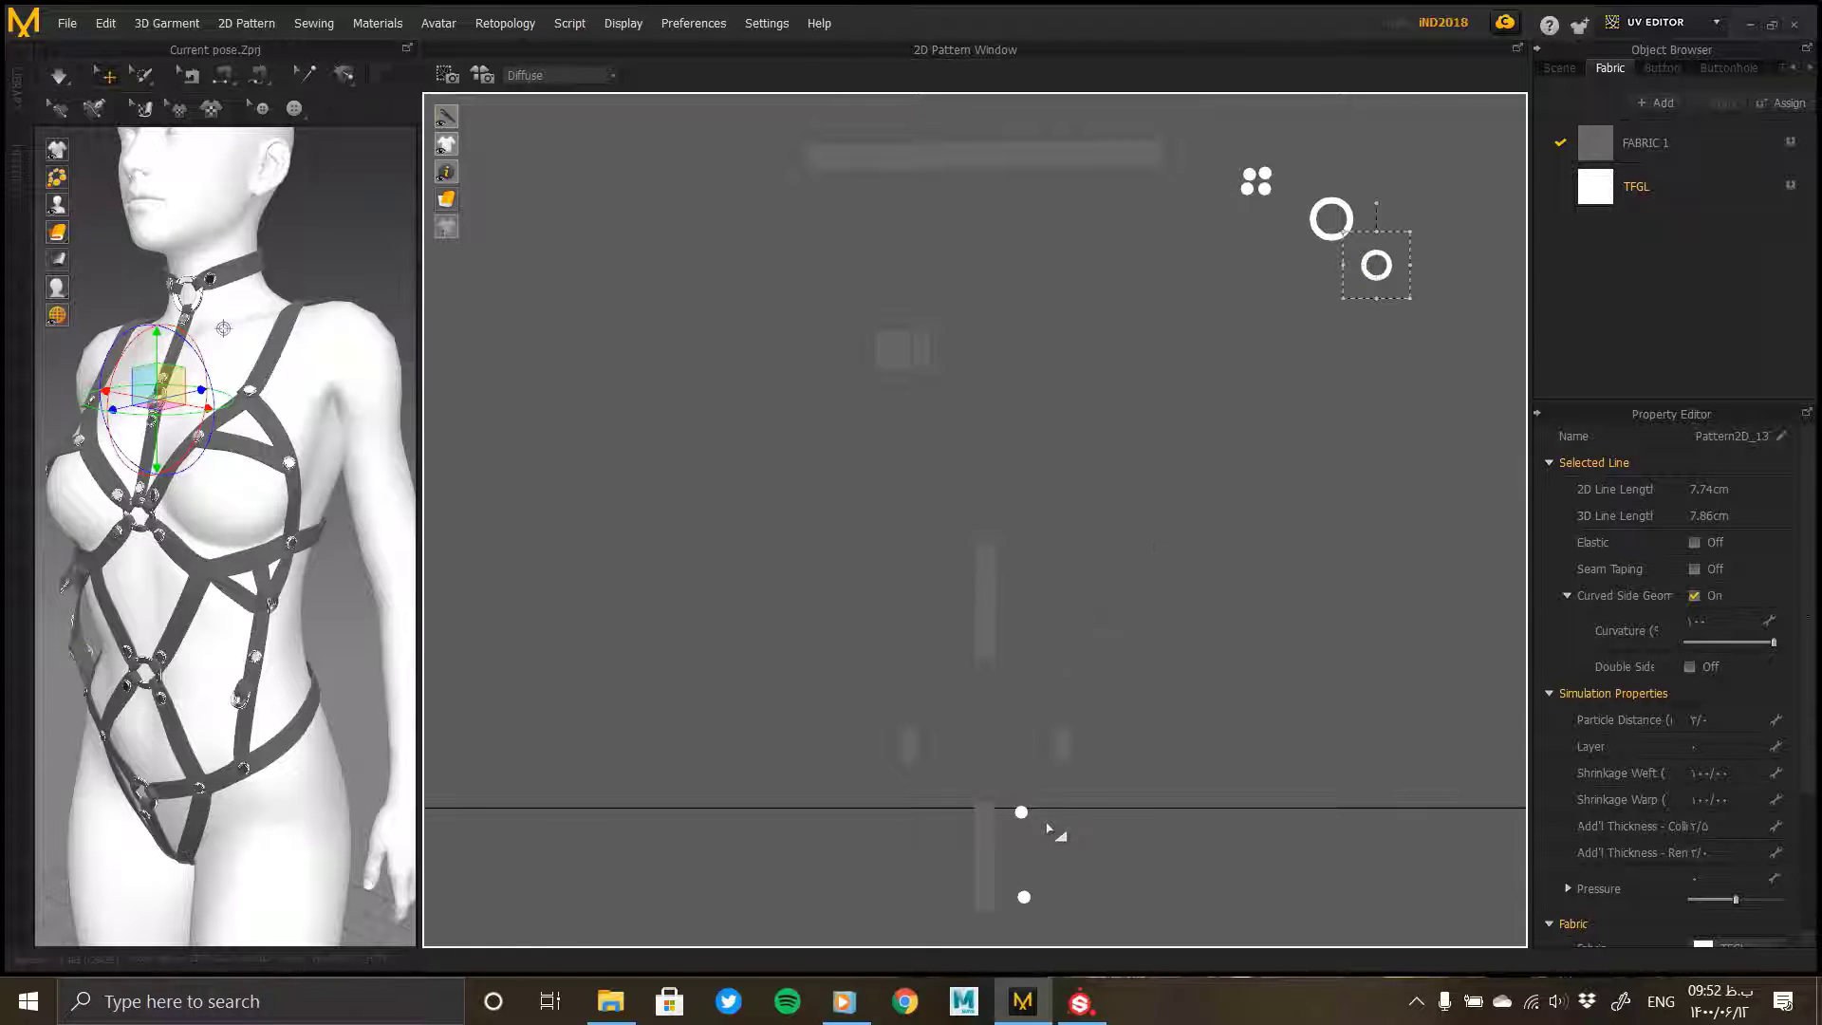
left_click(1021, 812)
left_click_drag(1030, 879, 1010, 855)
left_click_drag(1027, 879, 1278, 195)
Step: Add the two lower short pieces to the short-strap row and place the lower centre strap beside its matching strap
left_click_drag(1063, 747, 974, 422)
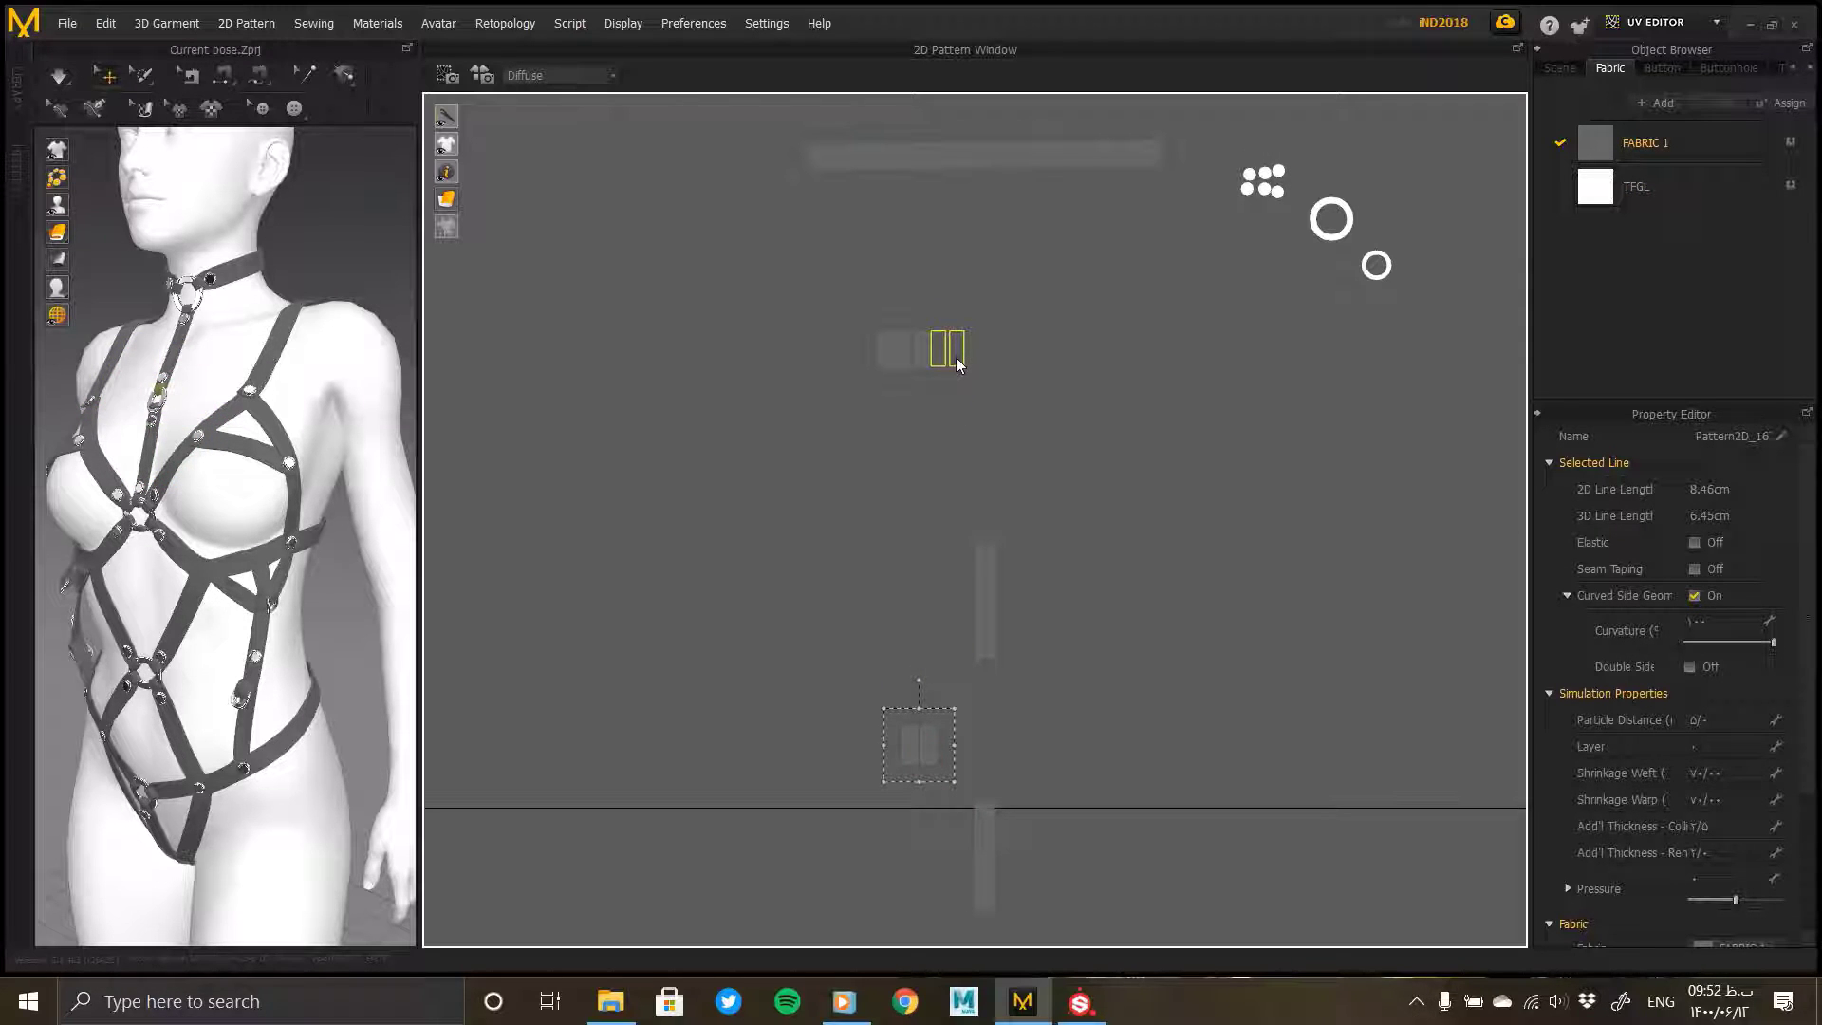
left_click_drag(954, 357, 956, 357)
left_click_drag(984, 832, 1012, 581)
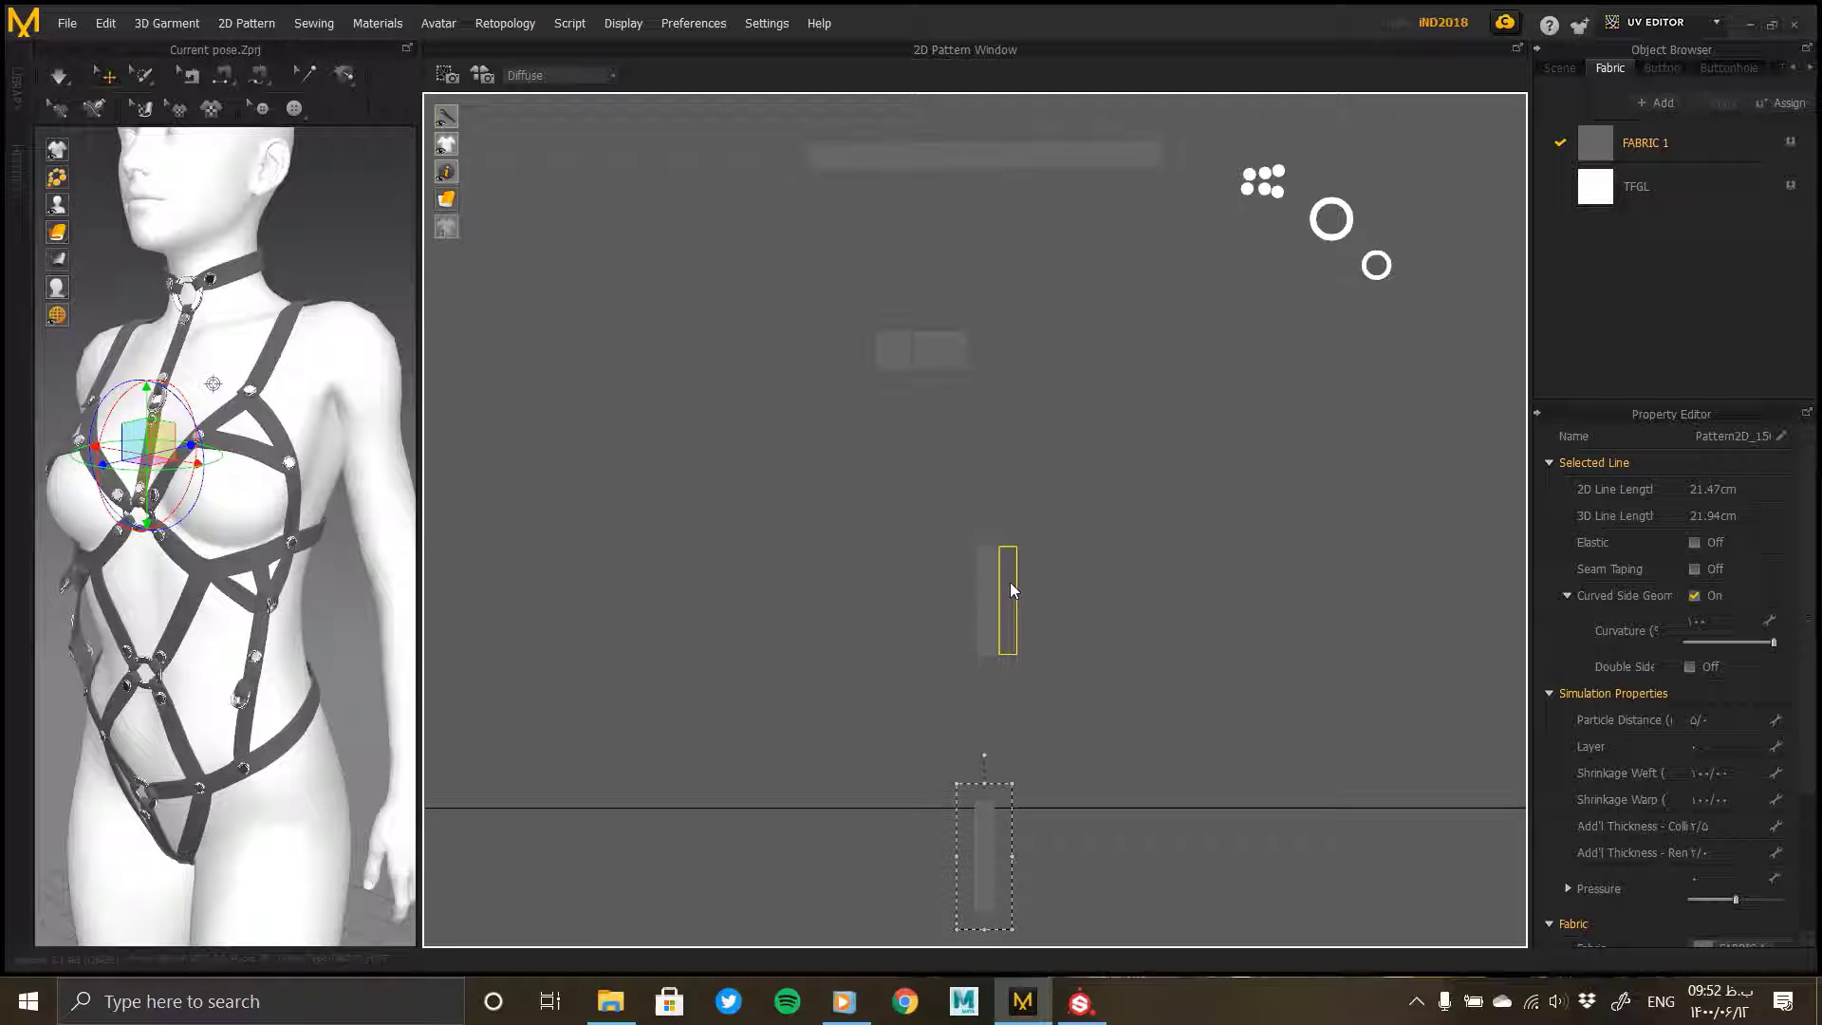
left_click_drag(1010, 582, 1010, 582)
Step: Select the collar strap, short-strap row and centre straps and move them together down beside the left bust straps
left_click_drag(1078, 508, 970, 704)
scroll(1010, 596, "down", 2)
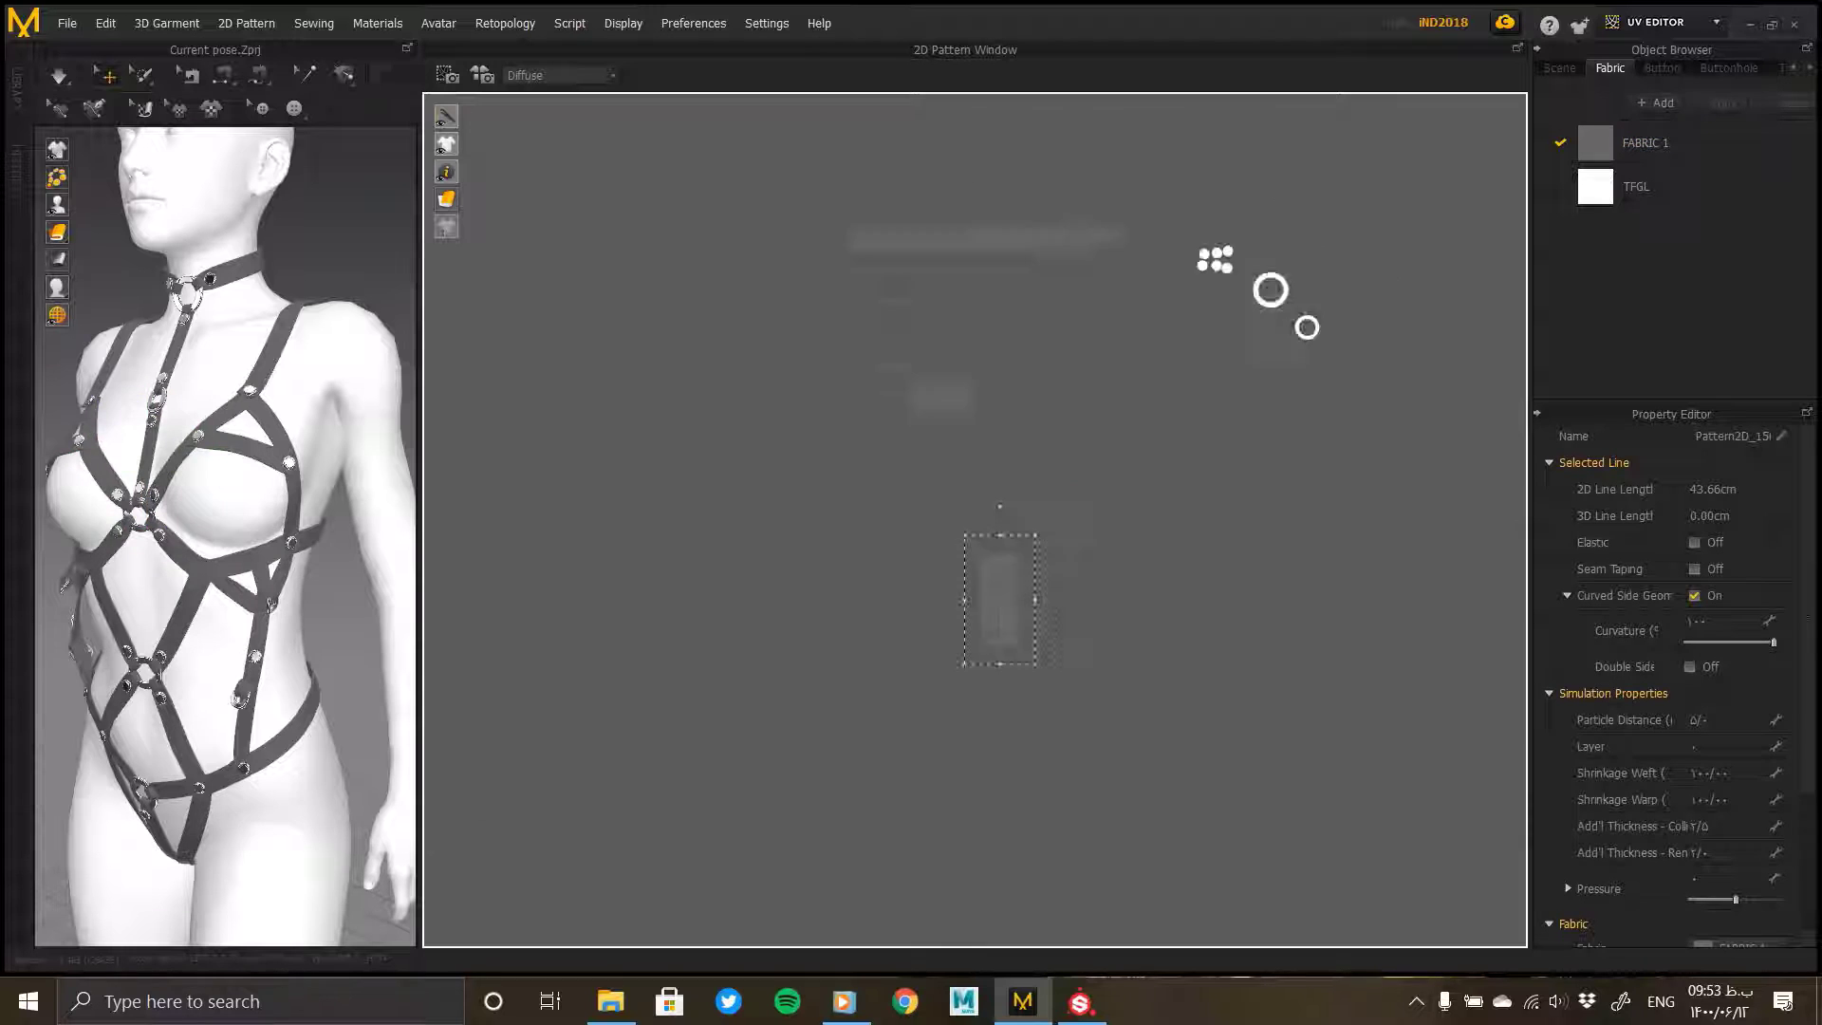
scroll(999, 598, "down", 5)
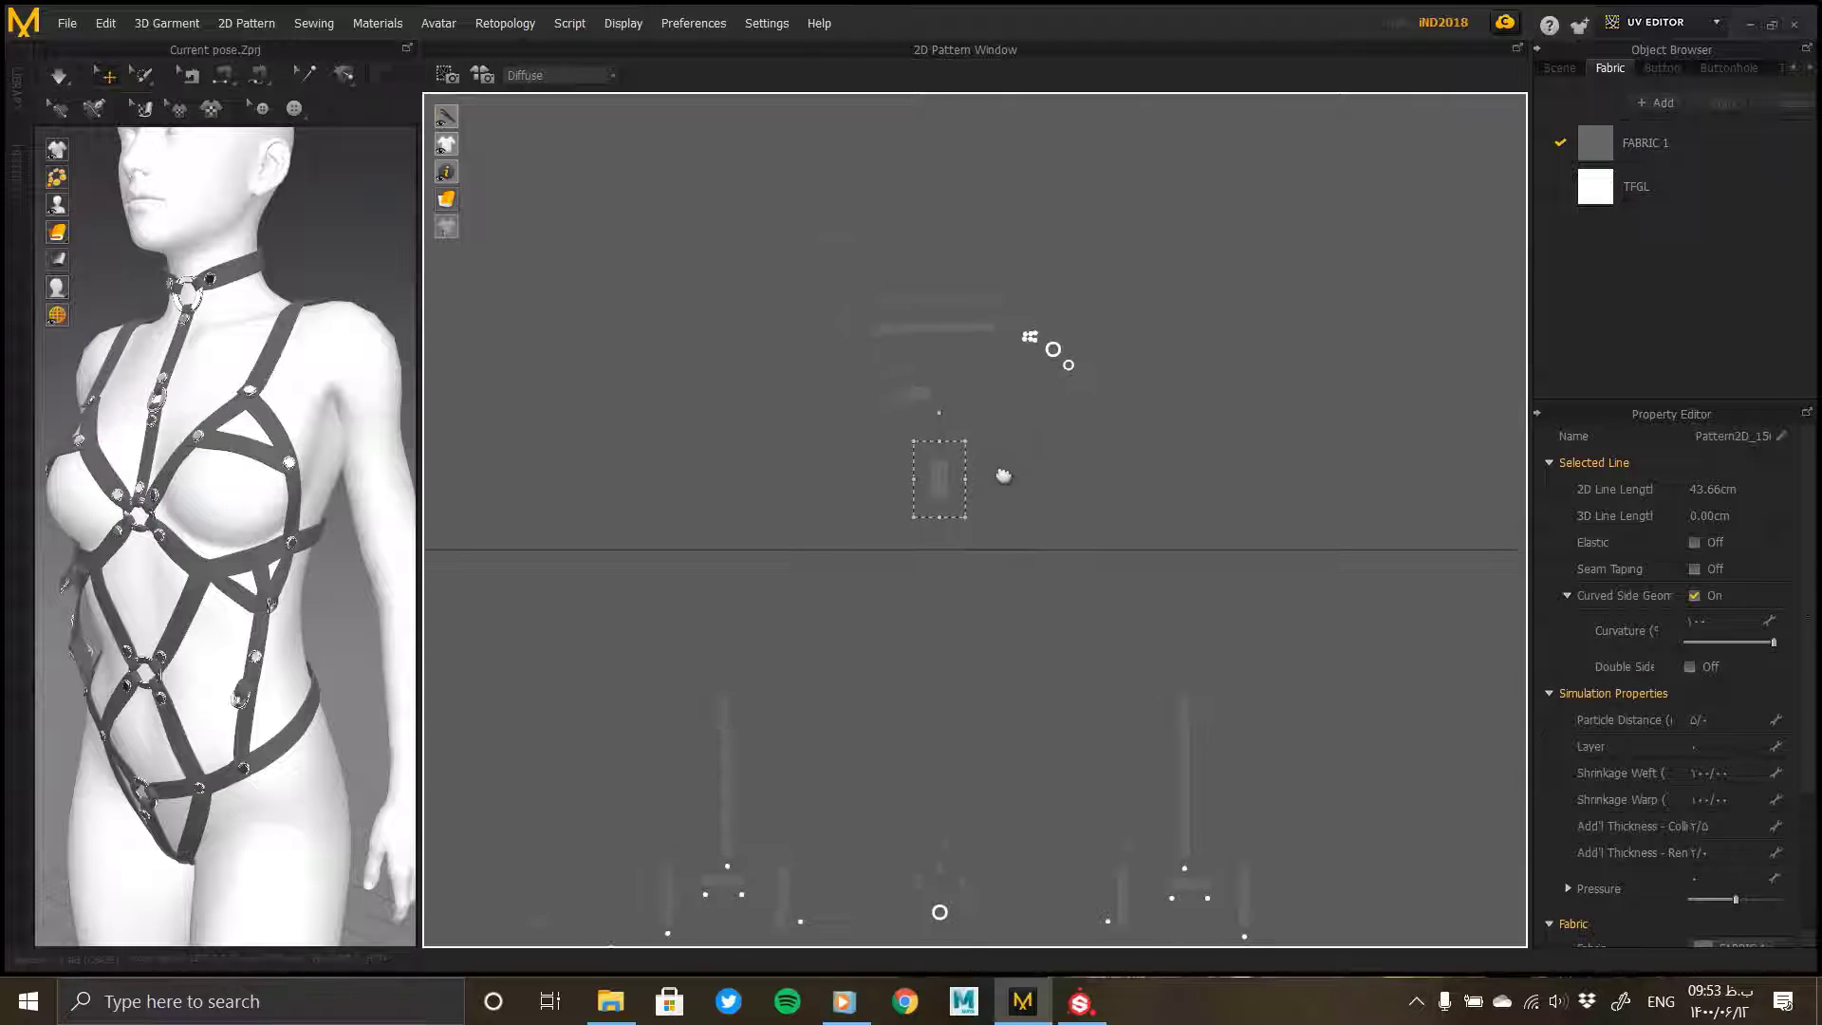
middle_click_drag(1004, 476, 1013, 446)
left_click_drag(849, 230, 1010, 554)
left_click_drag(948, 463, 625, 689)
Step: Pair the two long shoulder straps, then group the left bust's side straps and stack its short horizontal straps
middle_click_drag(756, 548, 1139, 354)
scroll(1003, 459, "down", 3)
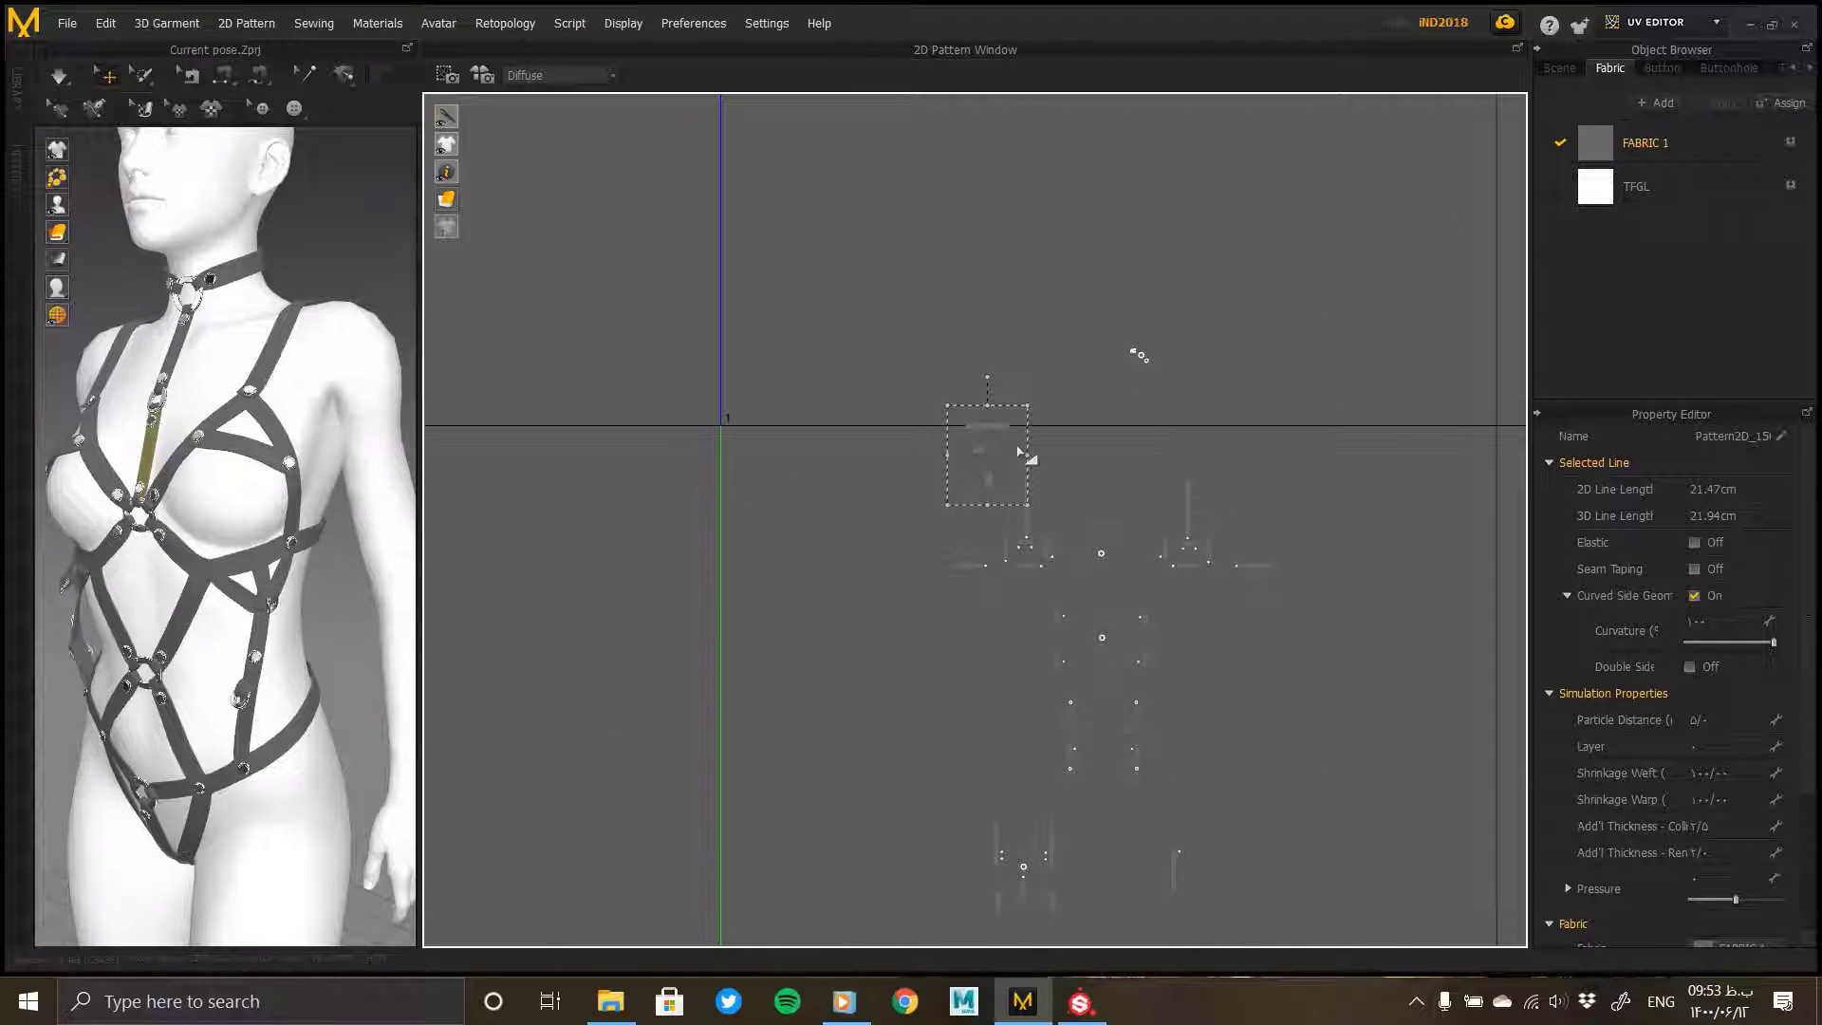
scroll(1180, 504, "up", 5)
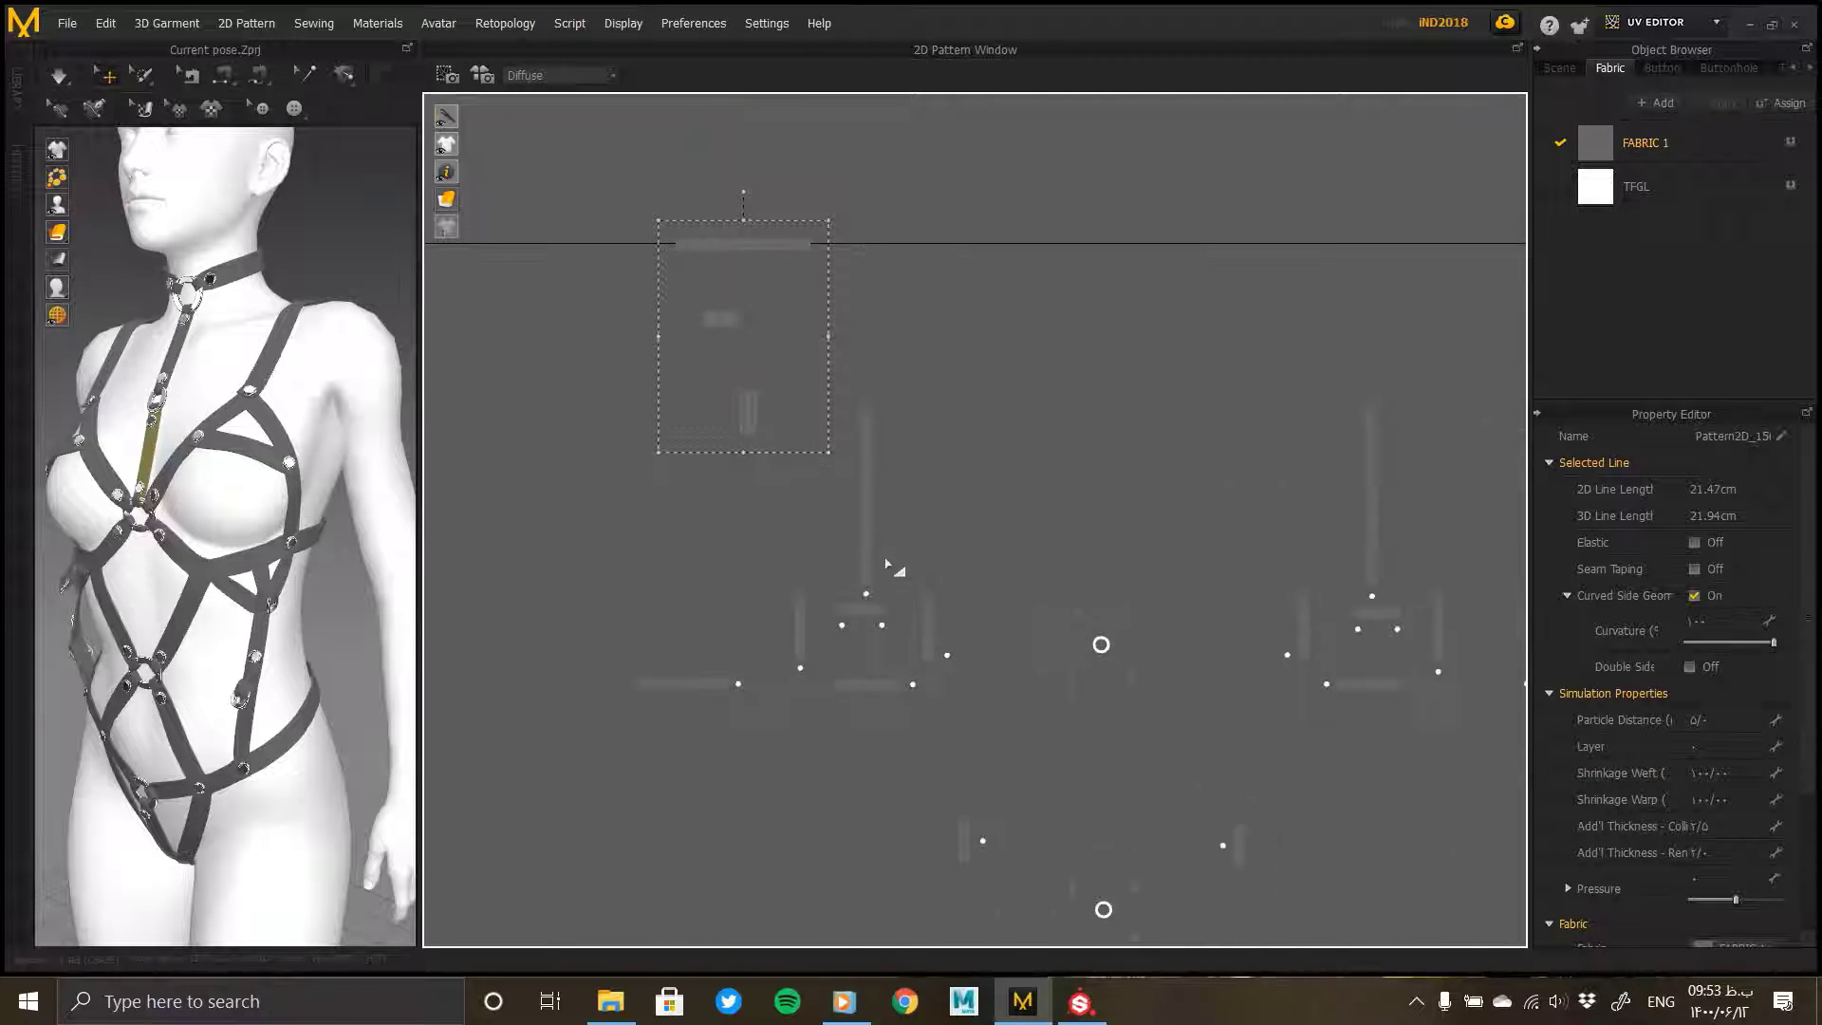
left_click_drag(1345, 506, 852, 520)
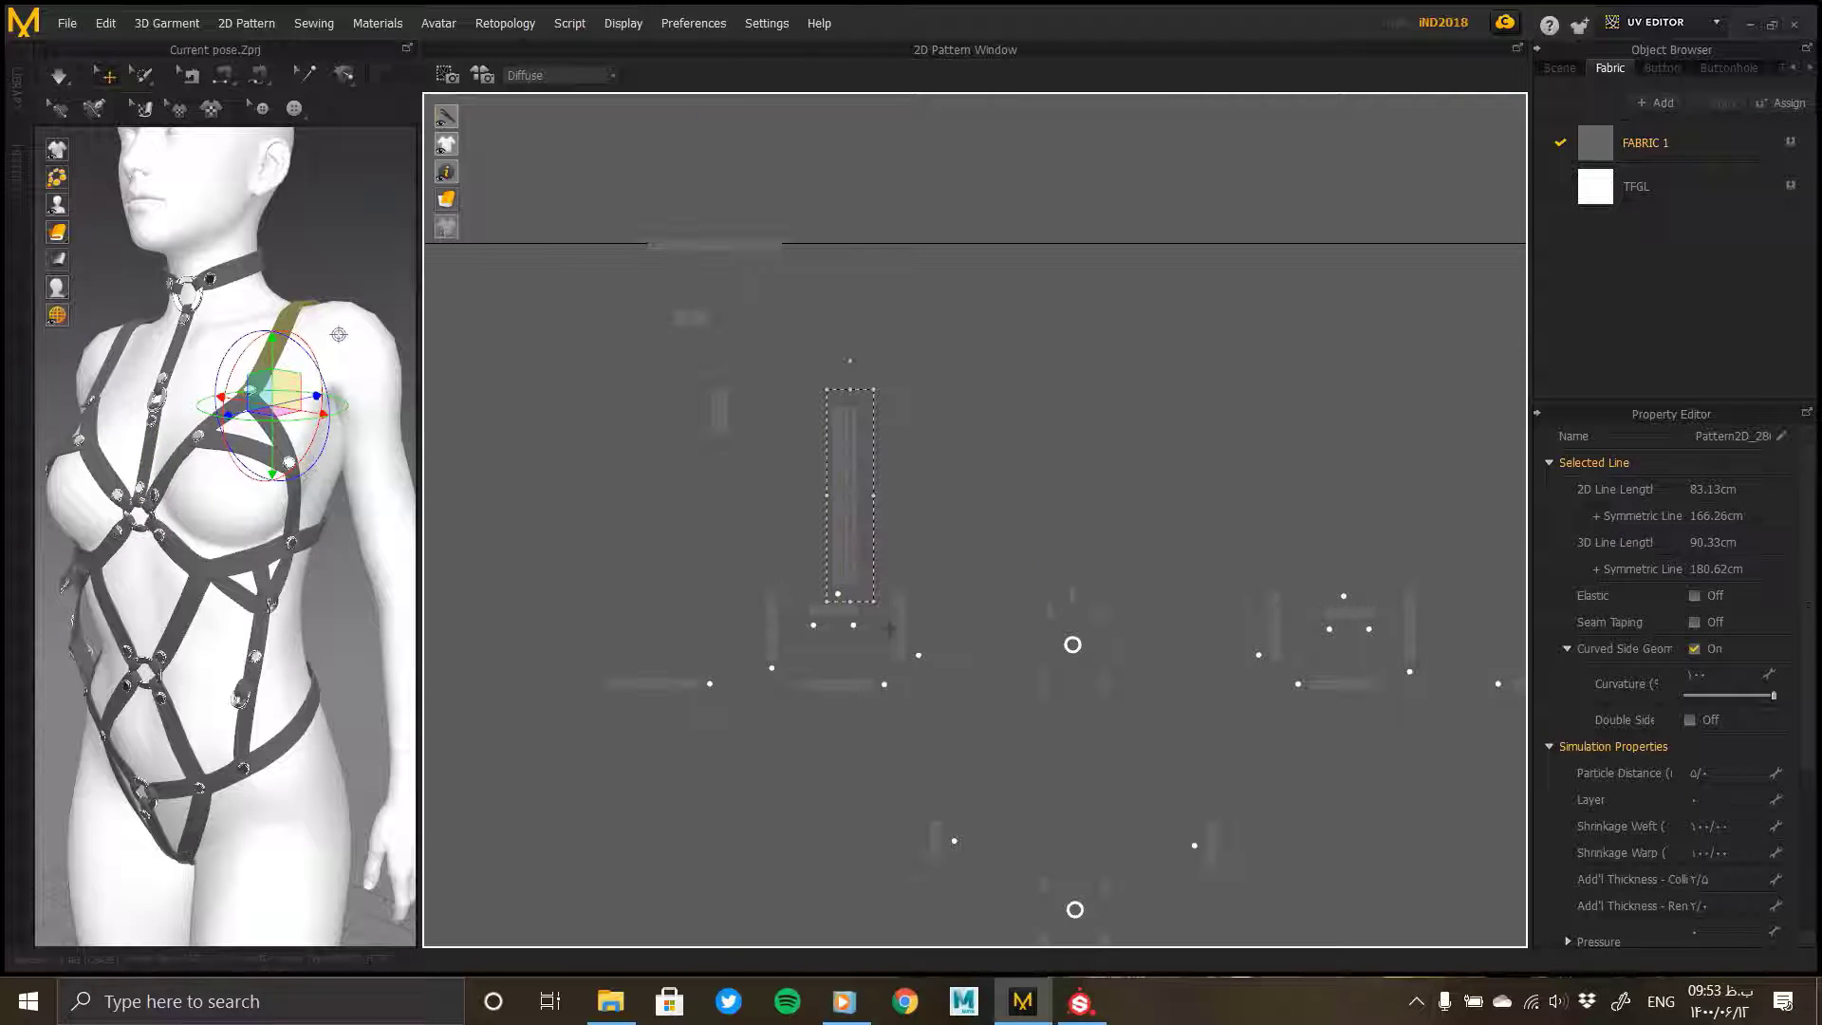
left_click(894, 631)
left_click_drag(786, 638, 832, 679)
Step: Pair the right bust's side straps and move the short horizontal straps and both side-strap pairs beneath the collar strap
left_click_drag(1344, 617, 741, 274)
left_click(1406, 627)
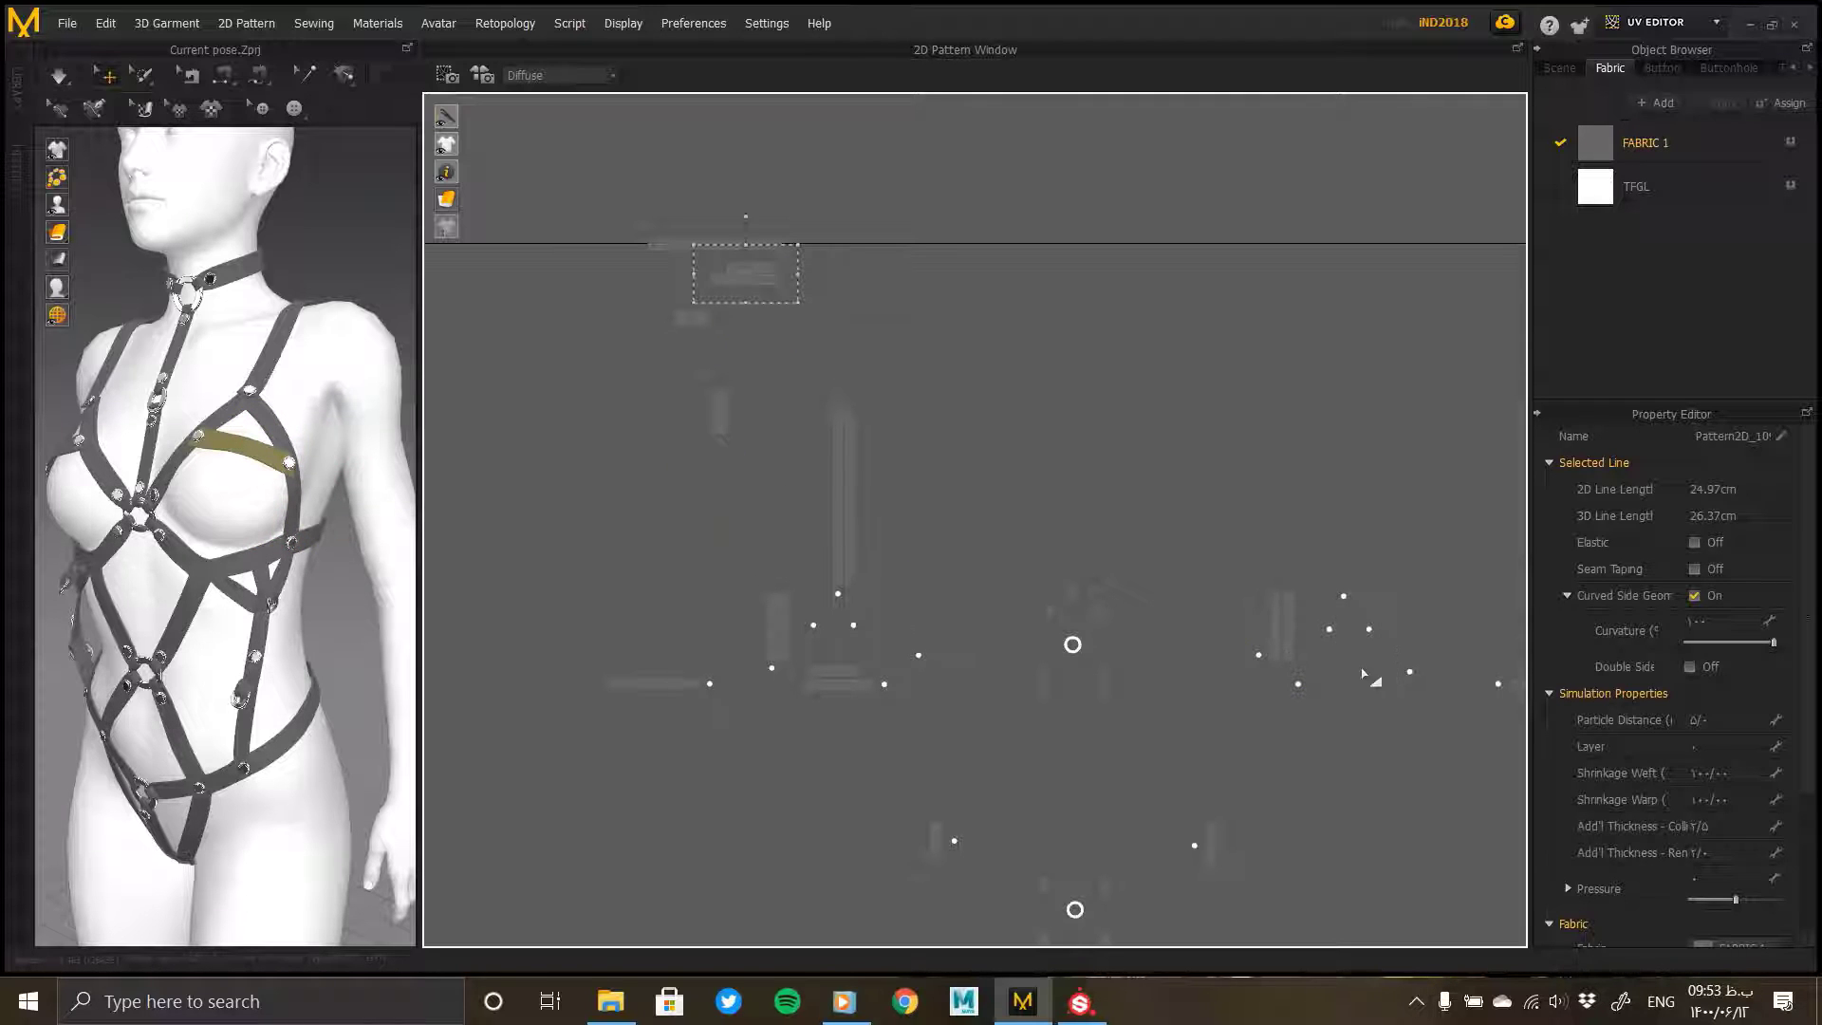
left_click(1259, 570)
left_click_drag(1303, 676, 770, 328)
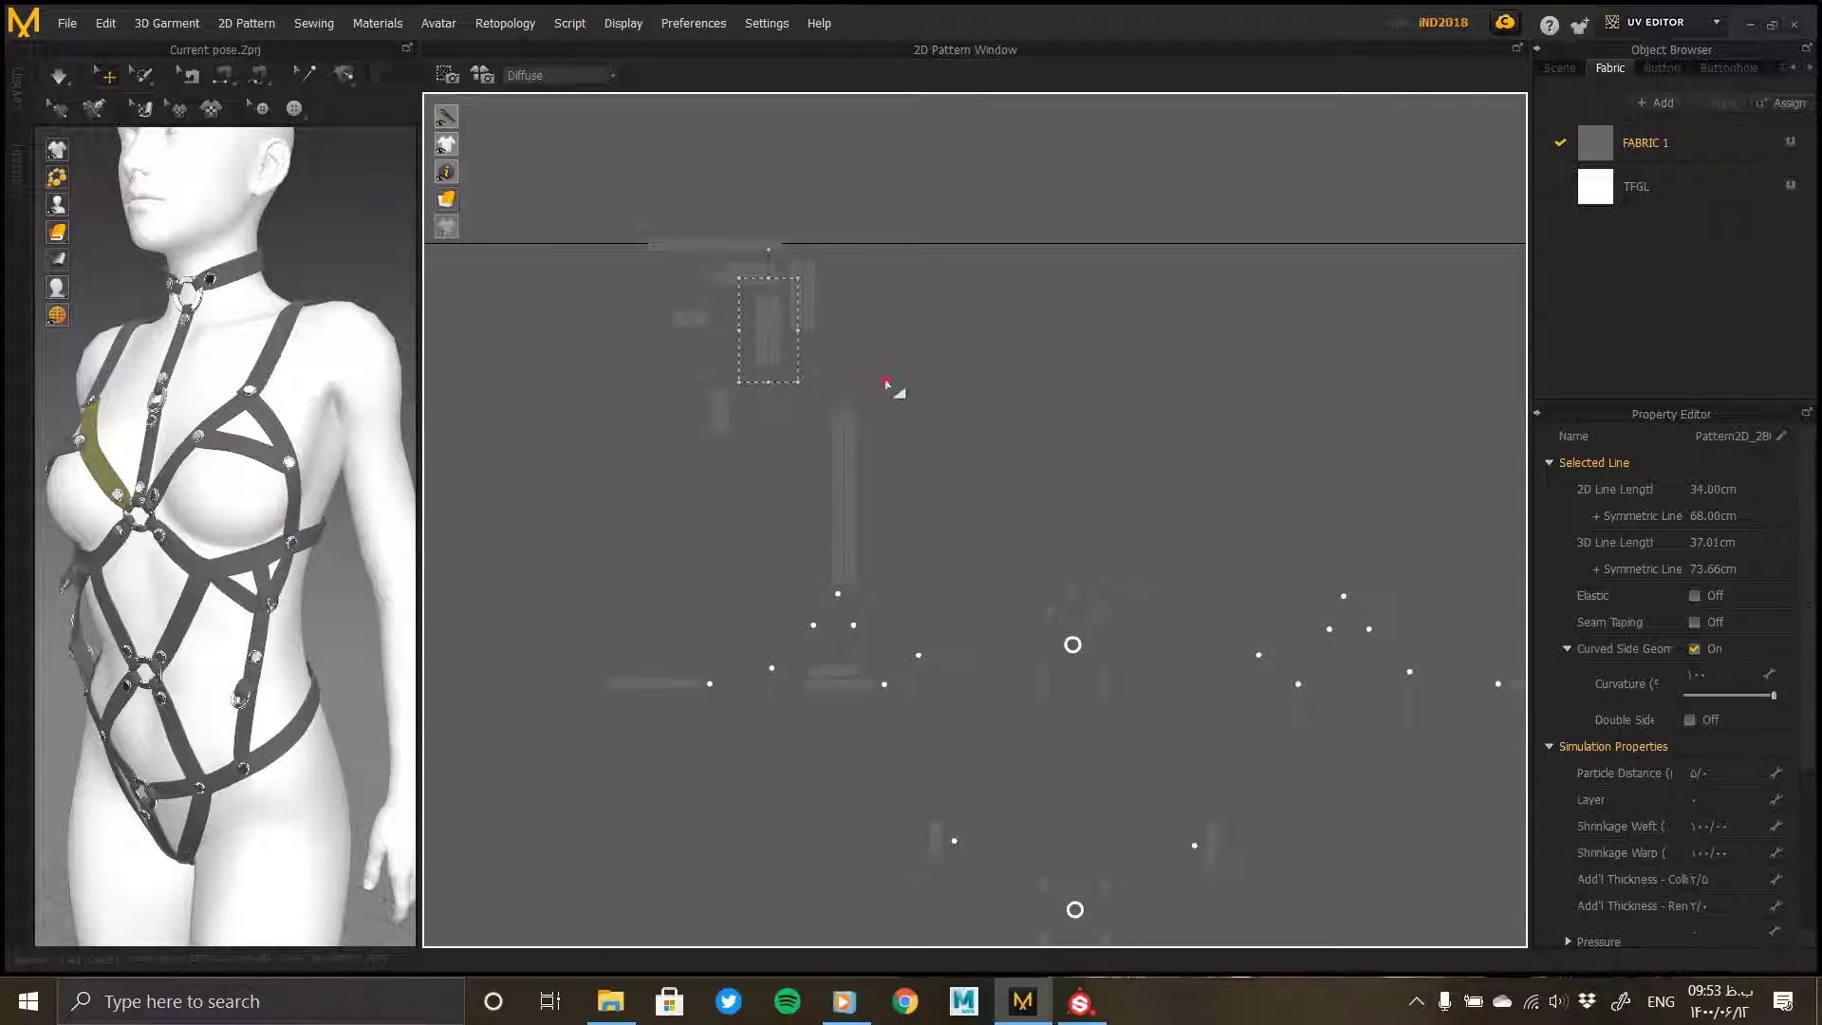
Step: Move the paired long shoulder straps to the outer edge of the collar cluster and place the long horizontal band inside it
left_click_drag(889, 385, 788, 592)
left_click_drag(838, 512, 623, 336)
left_click_drag(683, 685, 725, 371)
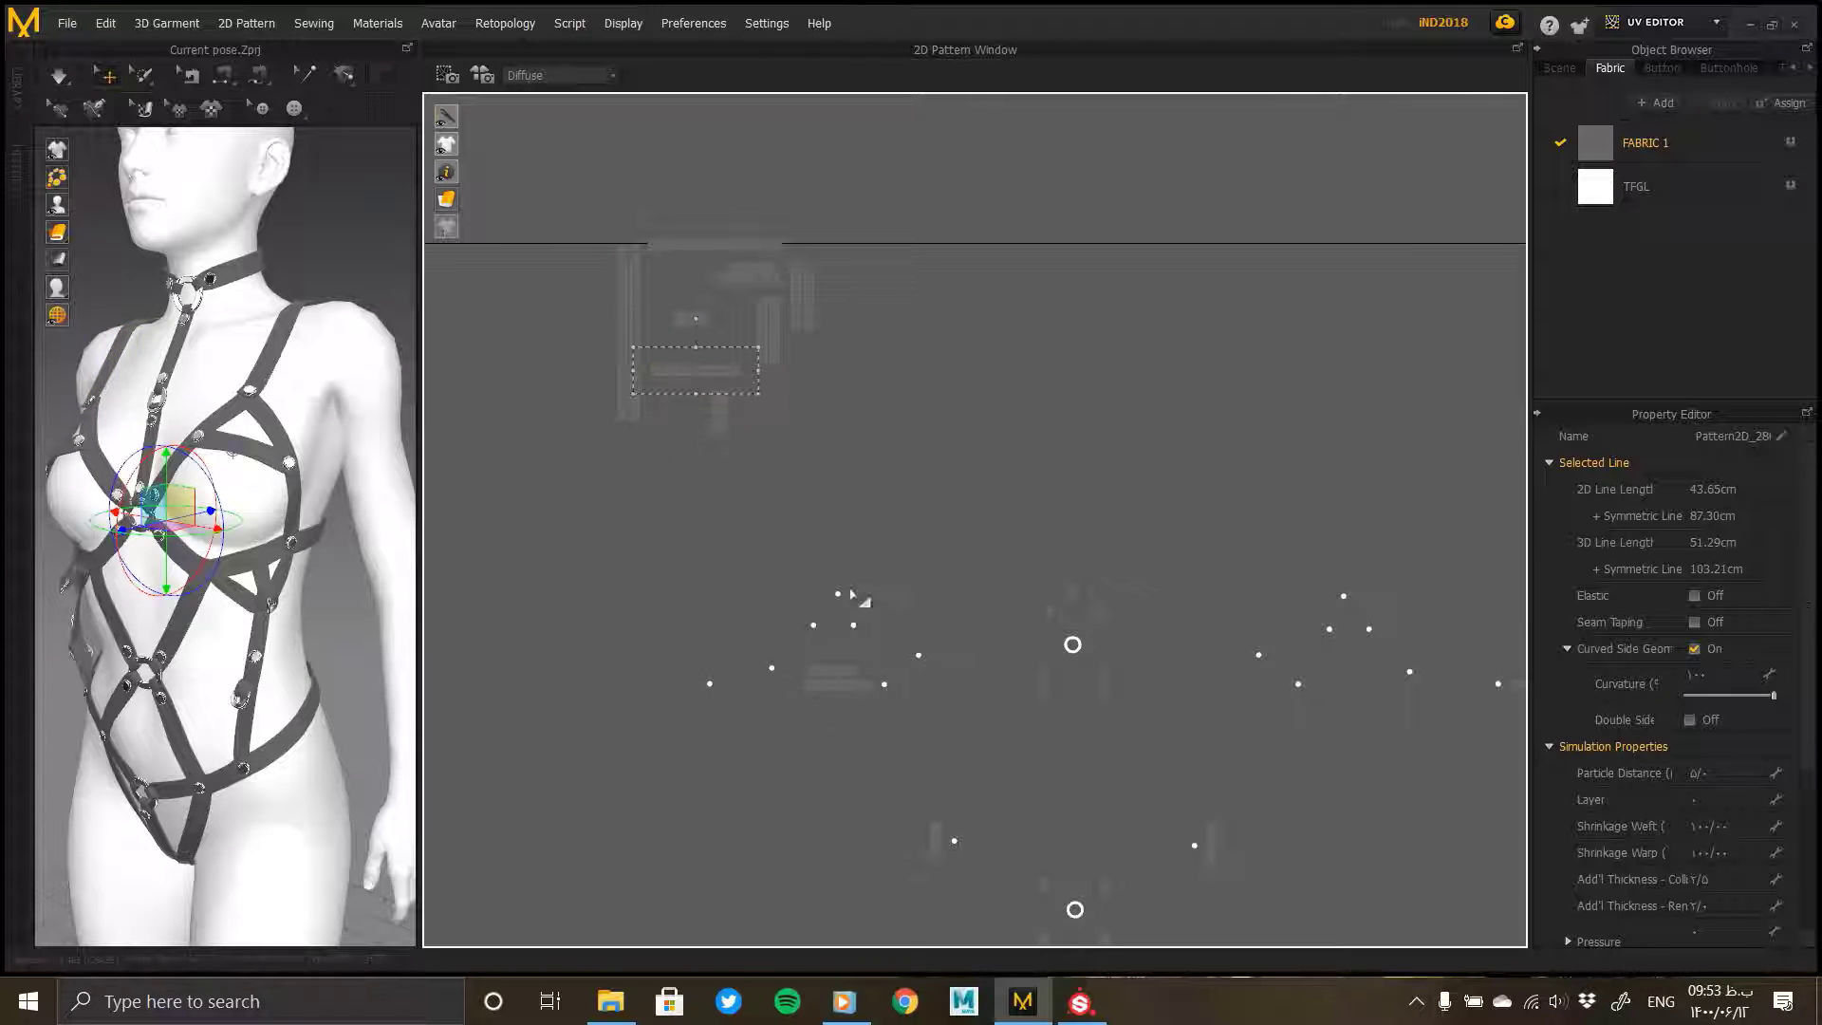
Step: Move the stacked lower bust straps up beside the long horizontal band in the strap cluster
left_click(792, 661)
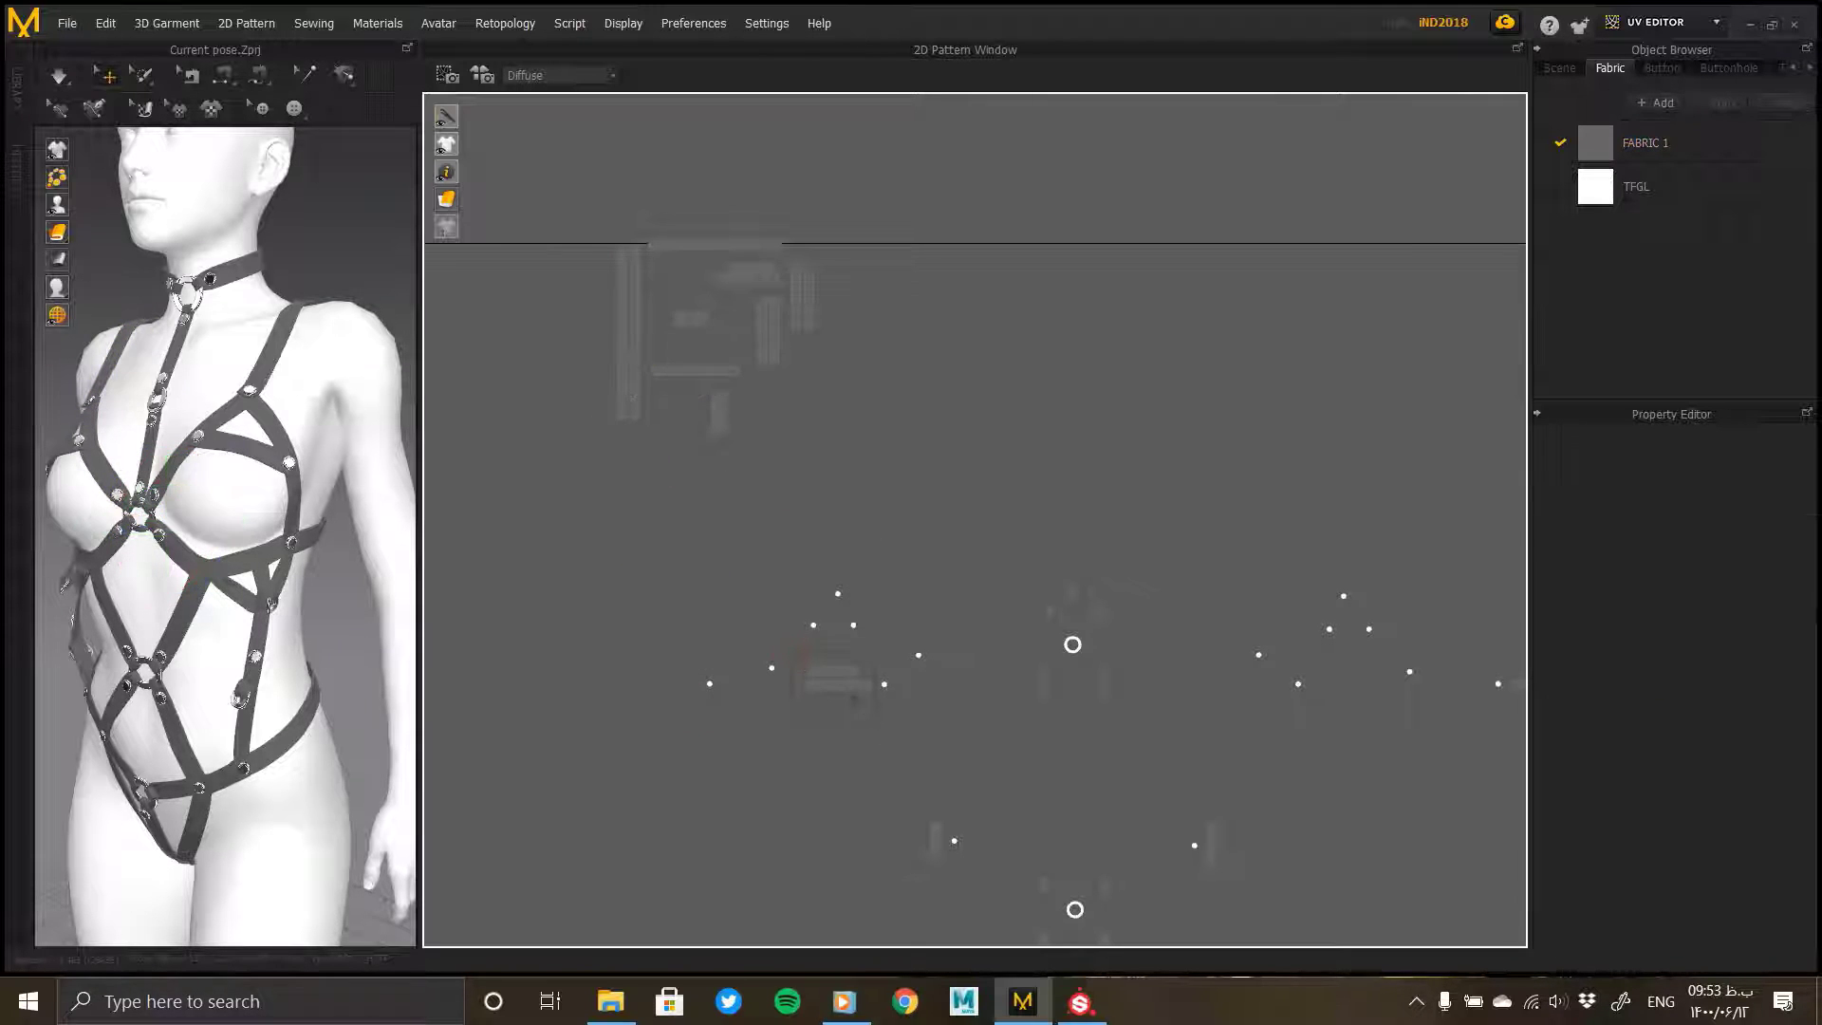
left_click(835, 672)
left_click_drag(789, 418, 783, 401)
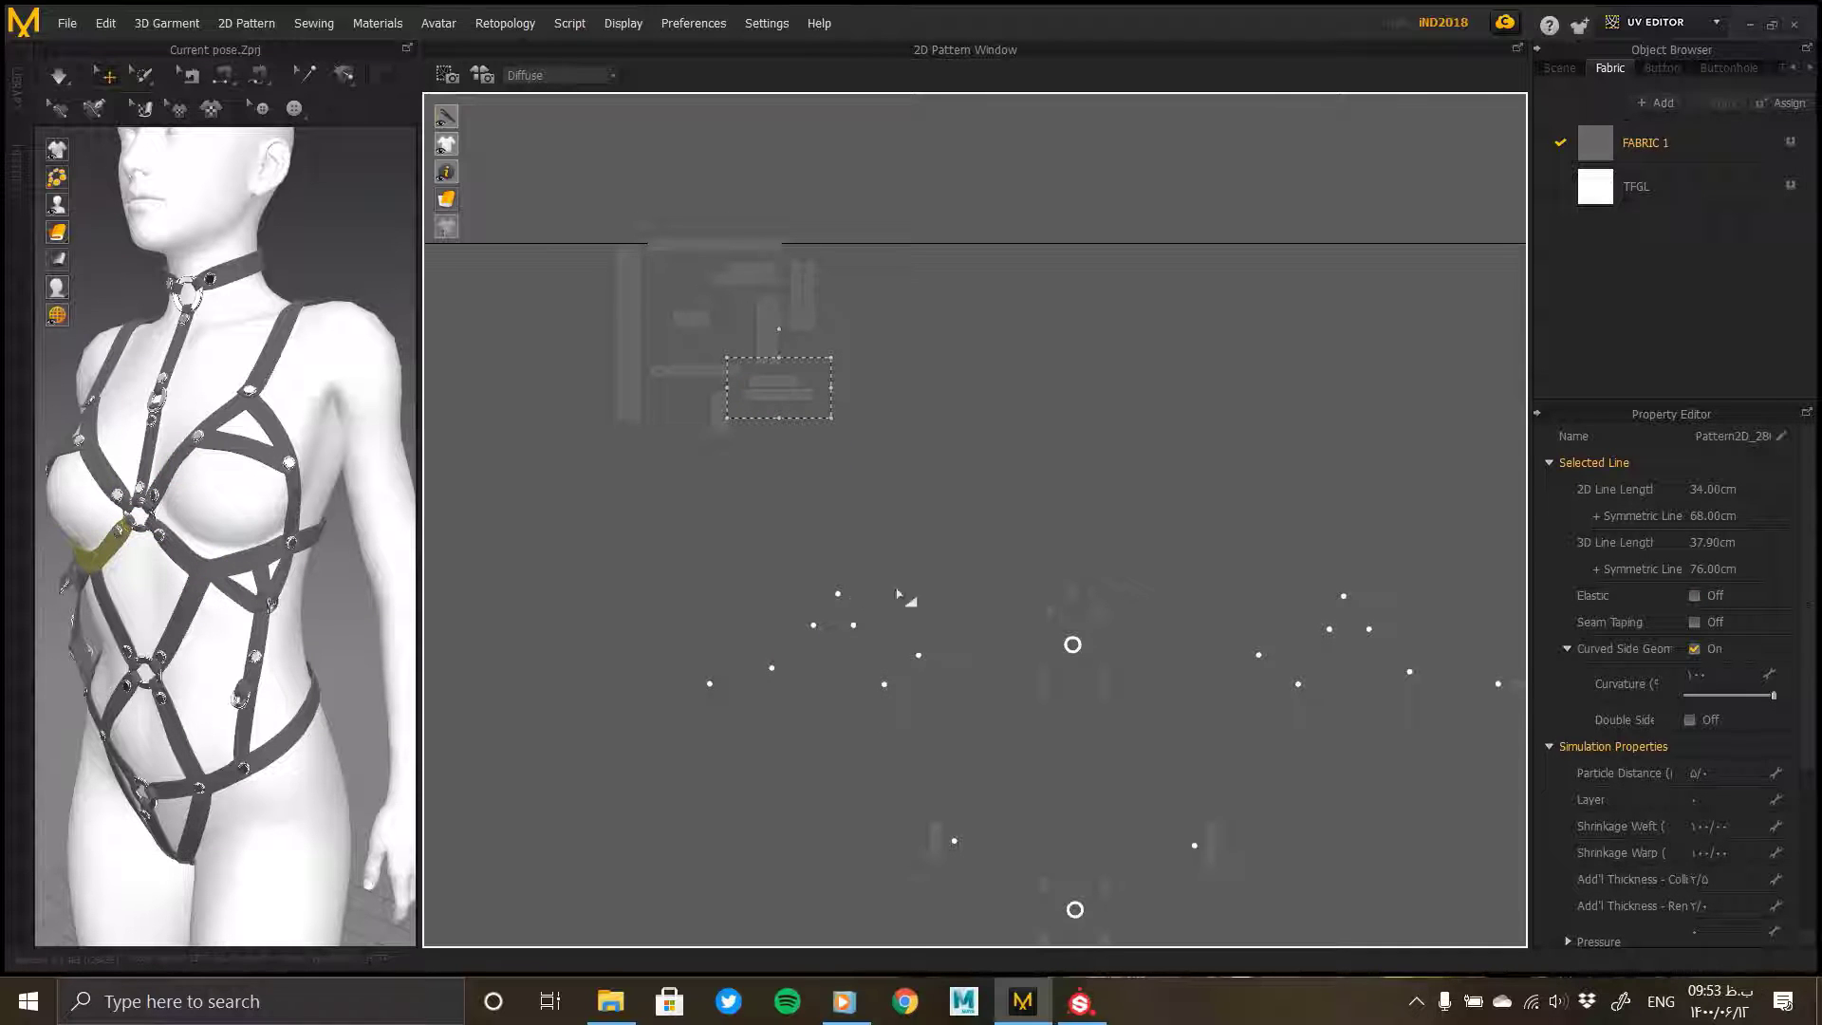
middle_click_drag(1153, 714, 1064, 430)
scroll(1000, 532, "down", 8)
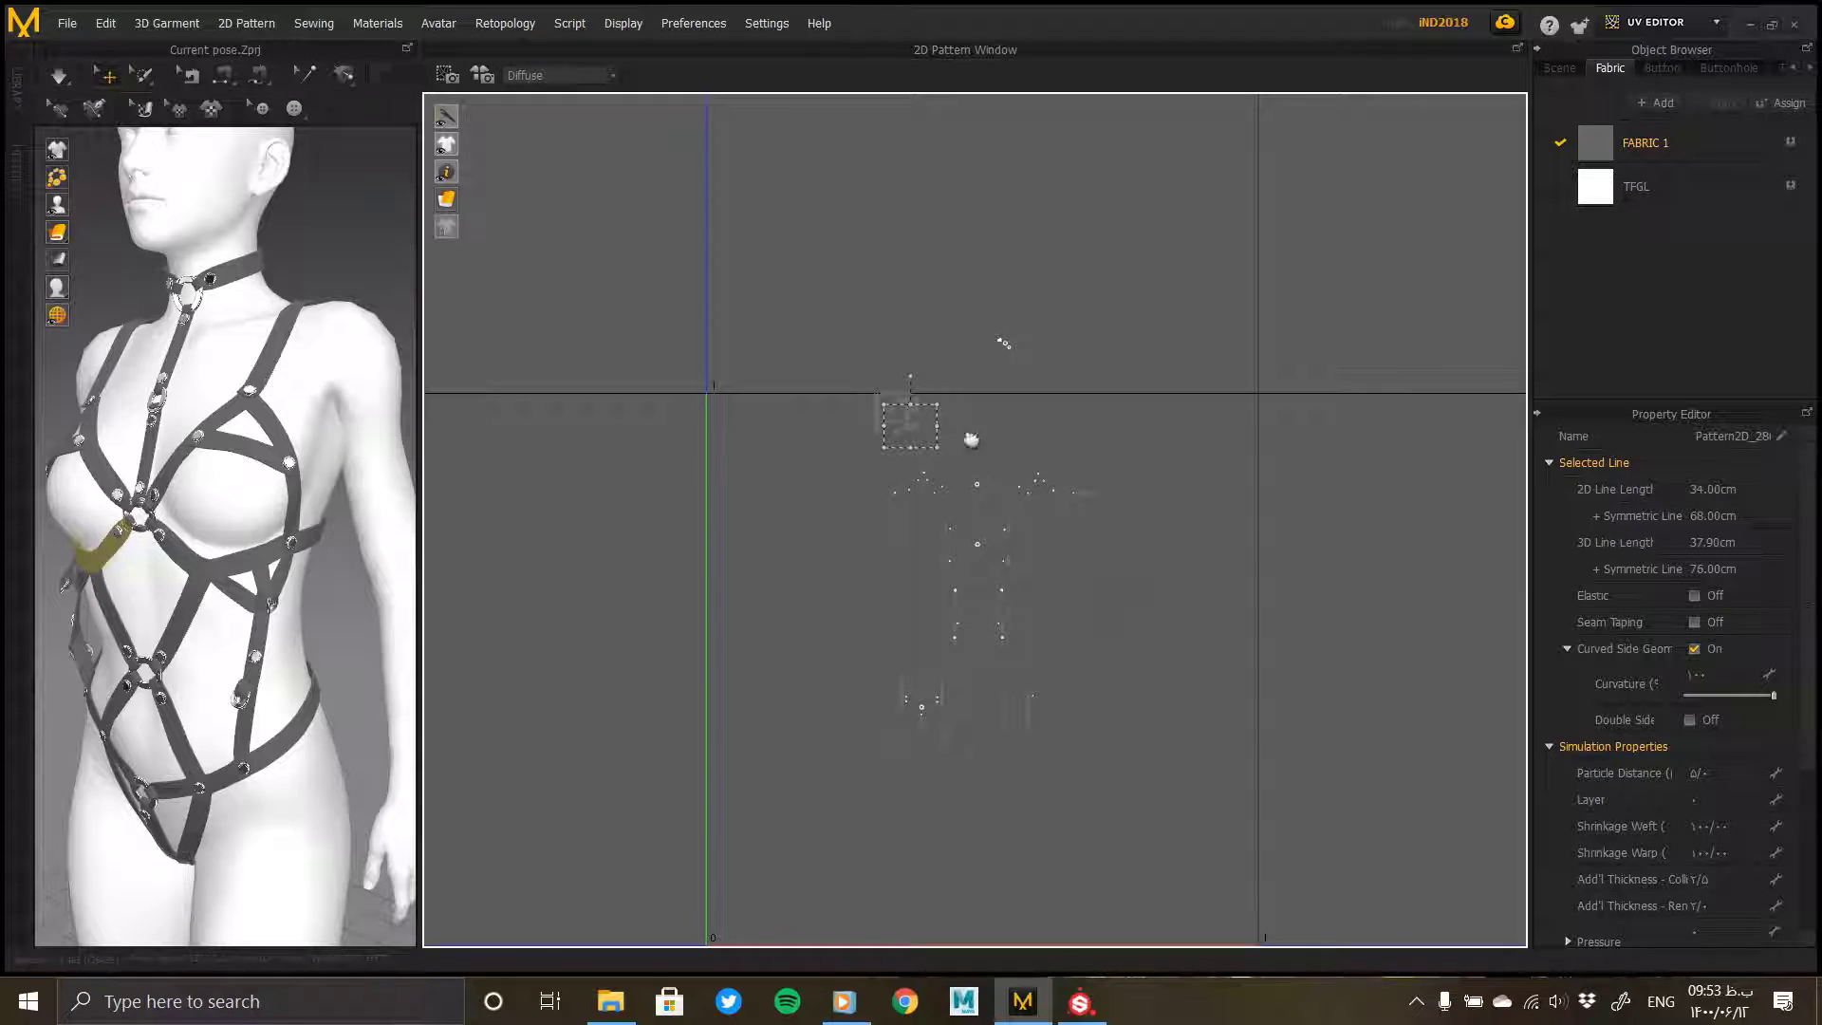
Step: Gather the left bust's rivets and place them directly above the right bust's rivets
middle_click_drag(968, 435, 888, 354)
scroll(936, 465, "up", 8)
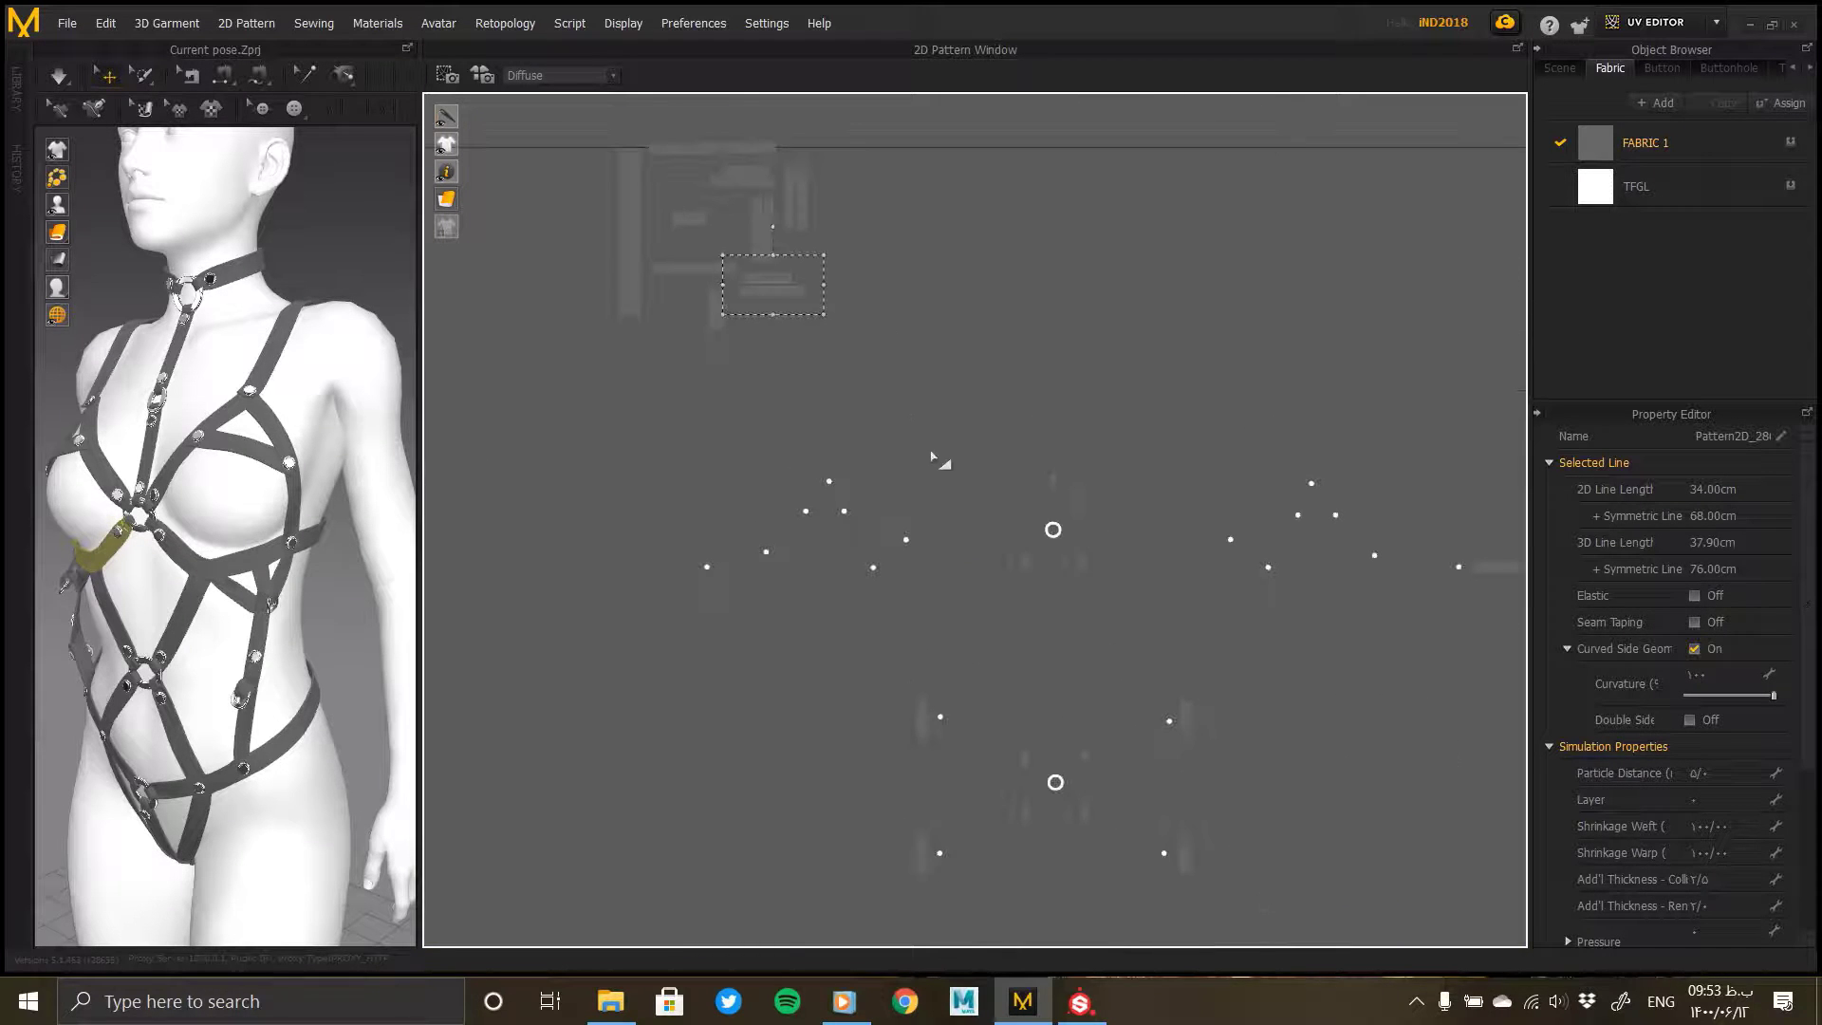
left_click_drag(938, 458, 635, 626)
left_click(1402, 460)
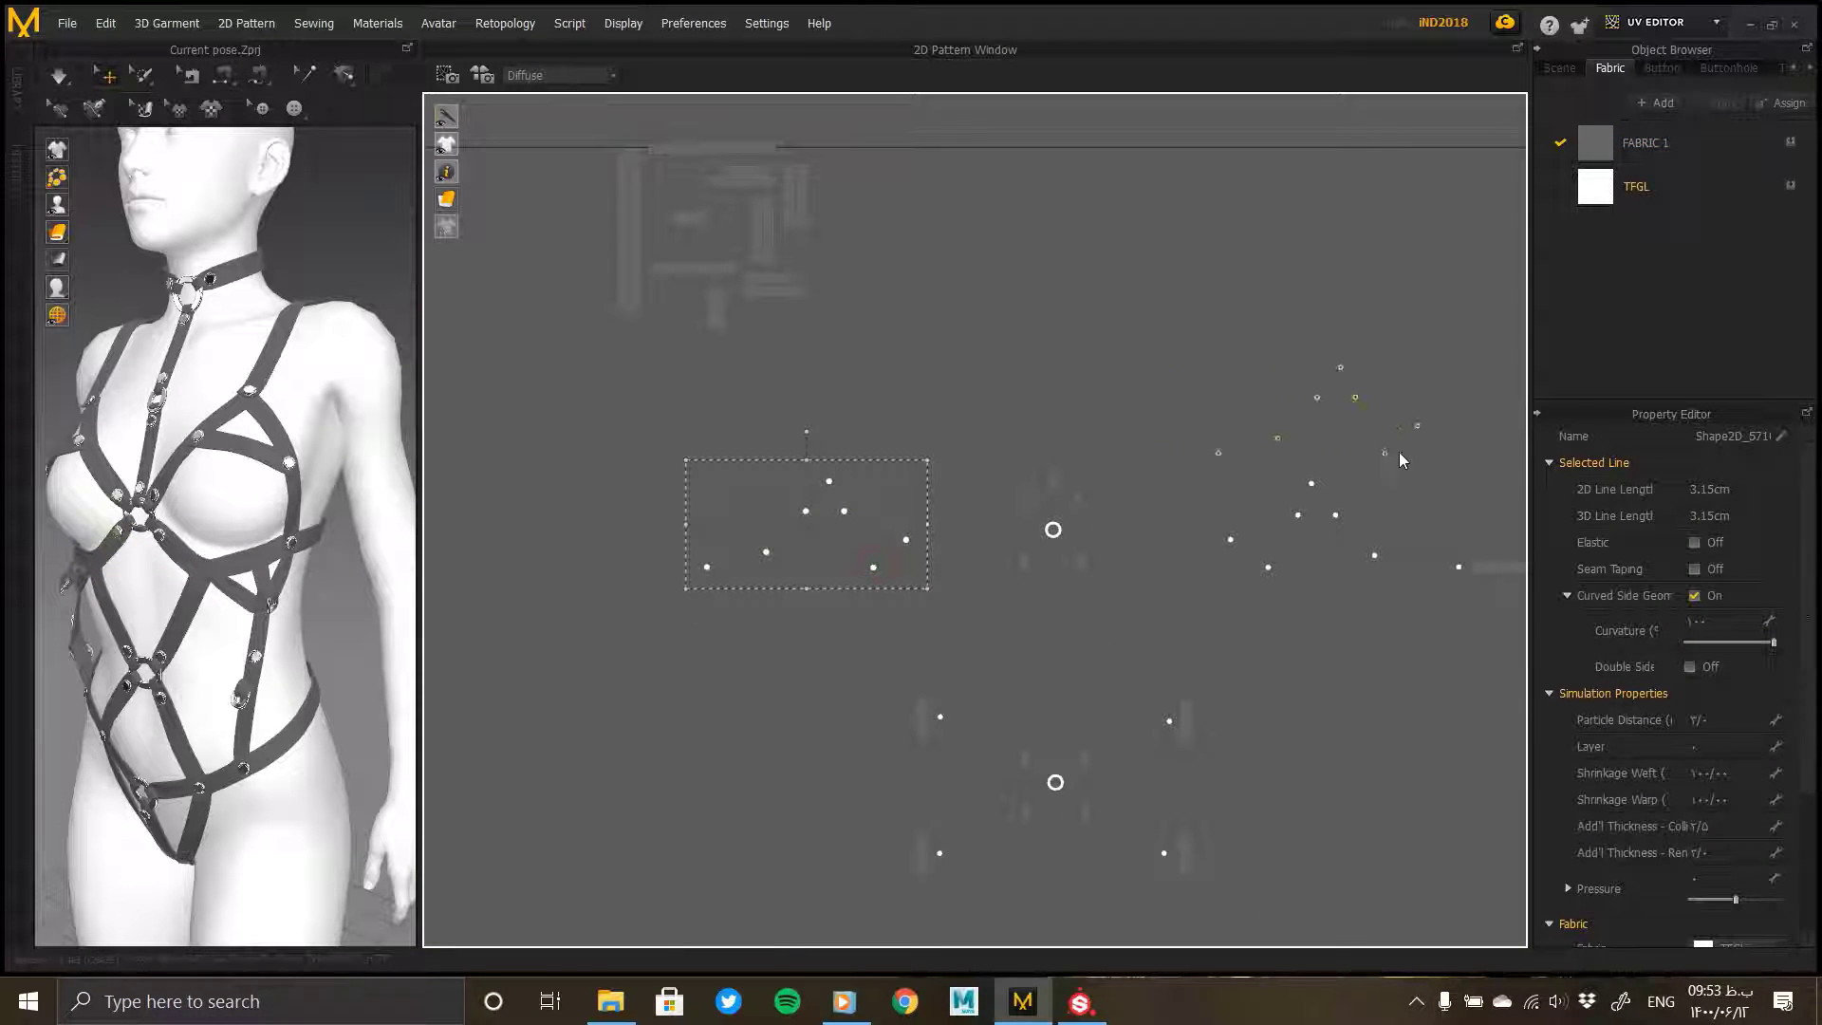
left_click_drag(1407, 552, 1409, 553)
Step: Move the remaining horizontal bust strap into the open space inside the strap cluster
middle_click_drag(1280, 555, 920, 483)
left_click_drag(1166, 500, 618, 336)
middle_click_drag(668, 335, 1181, 438)
left_click_drag(1112, 438, 841, 299)
left_click(842, 301)
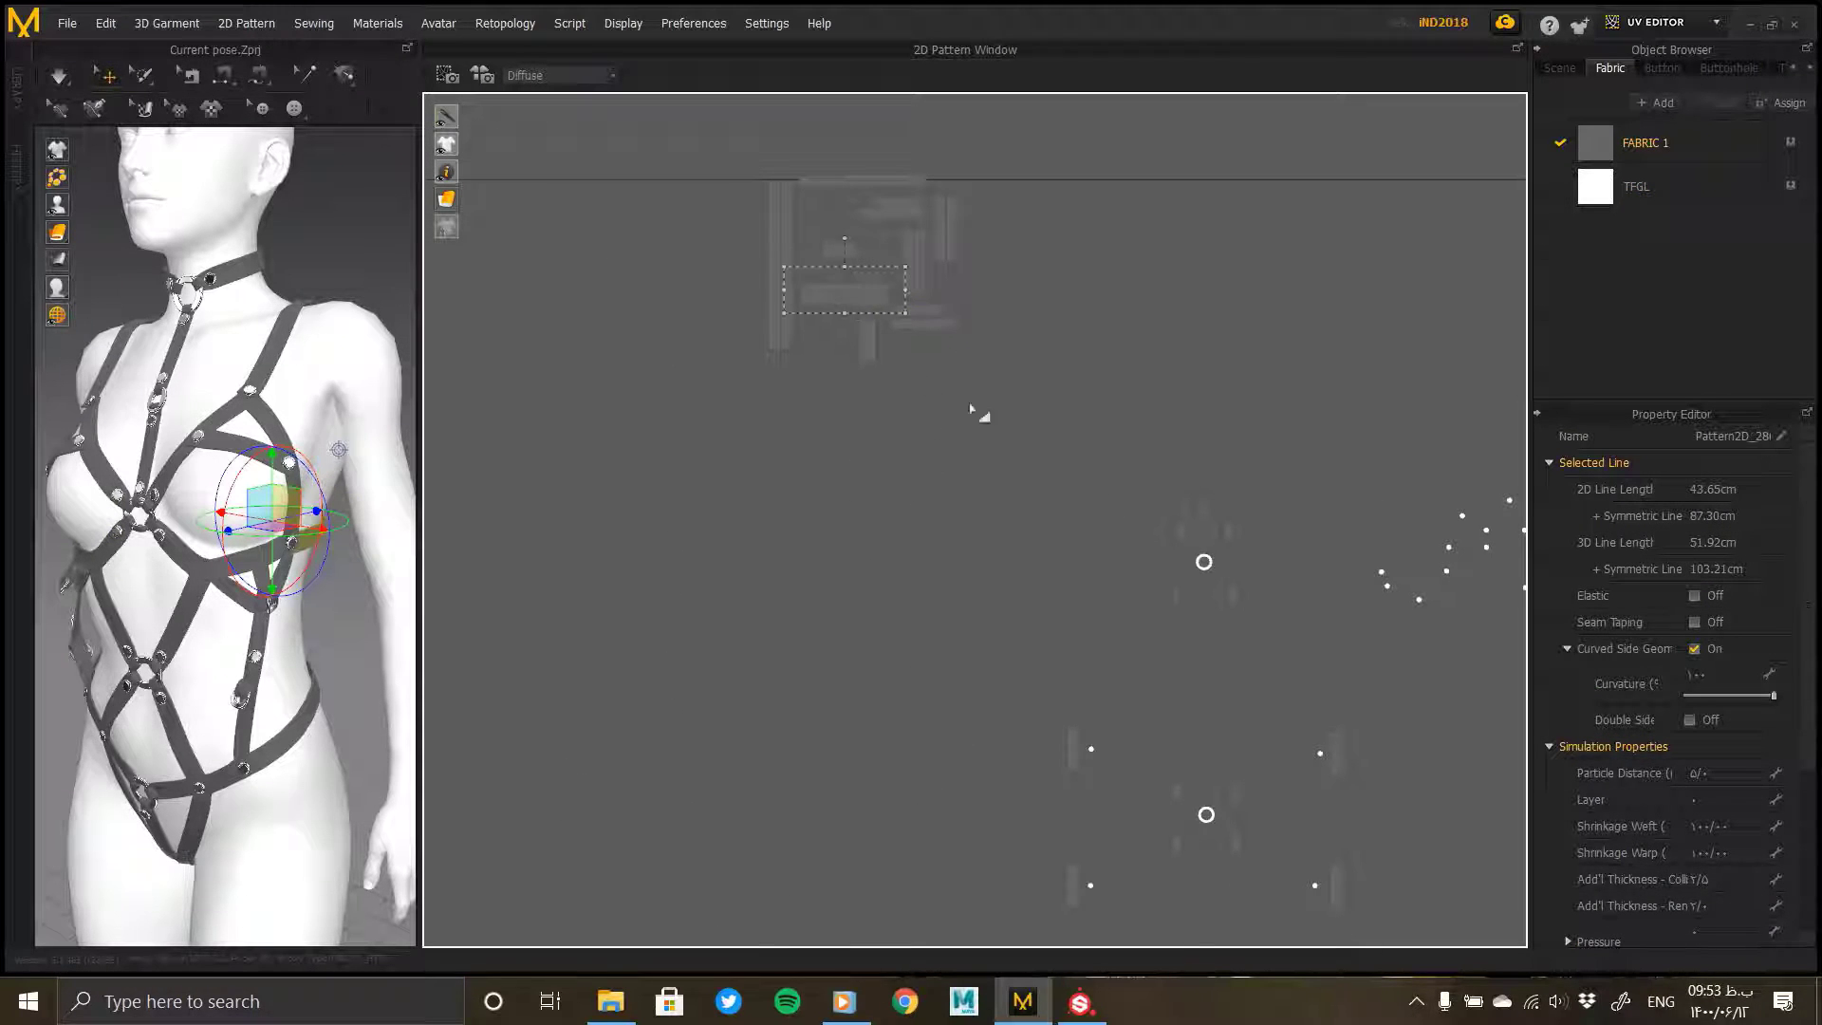
Step: Gather the short straps around the bust ring into one compact row and move the row to the strap cluster
middle_click_drag(1230, 534, 1108, 471)
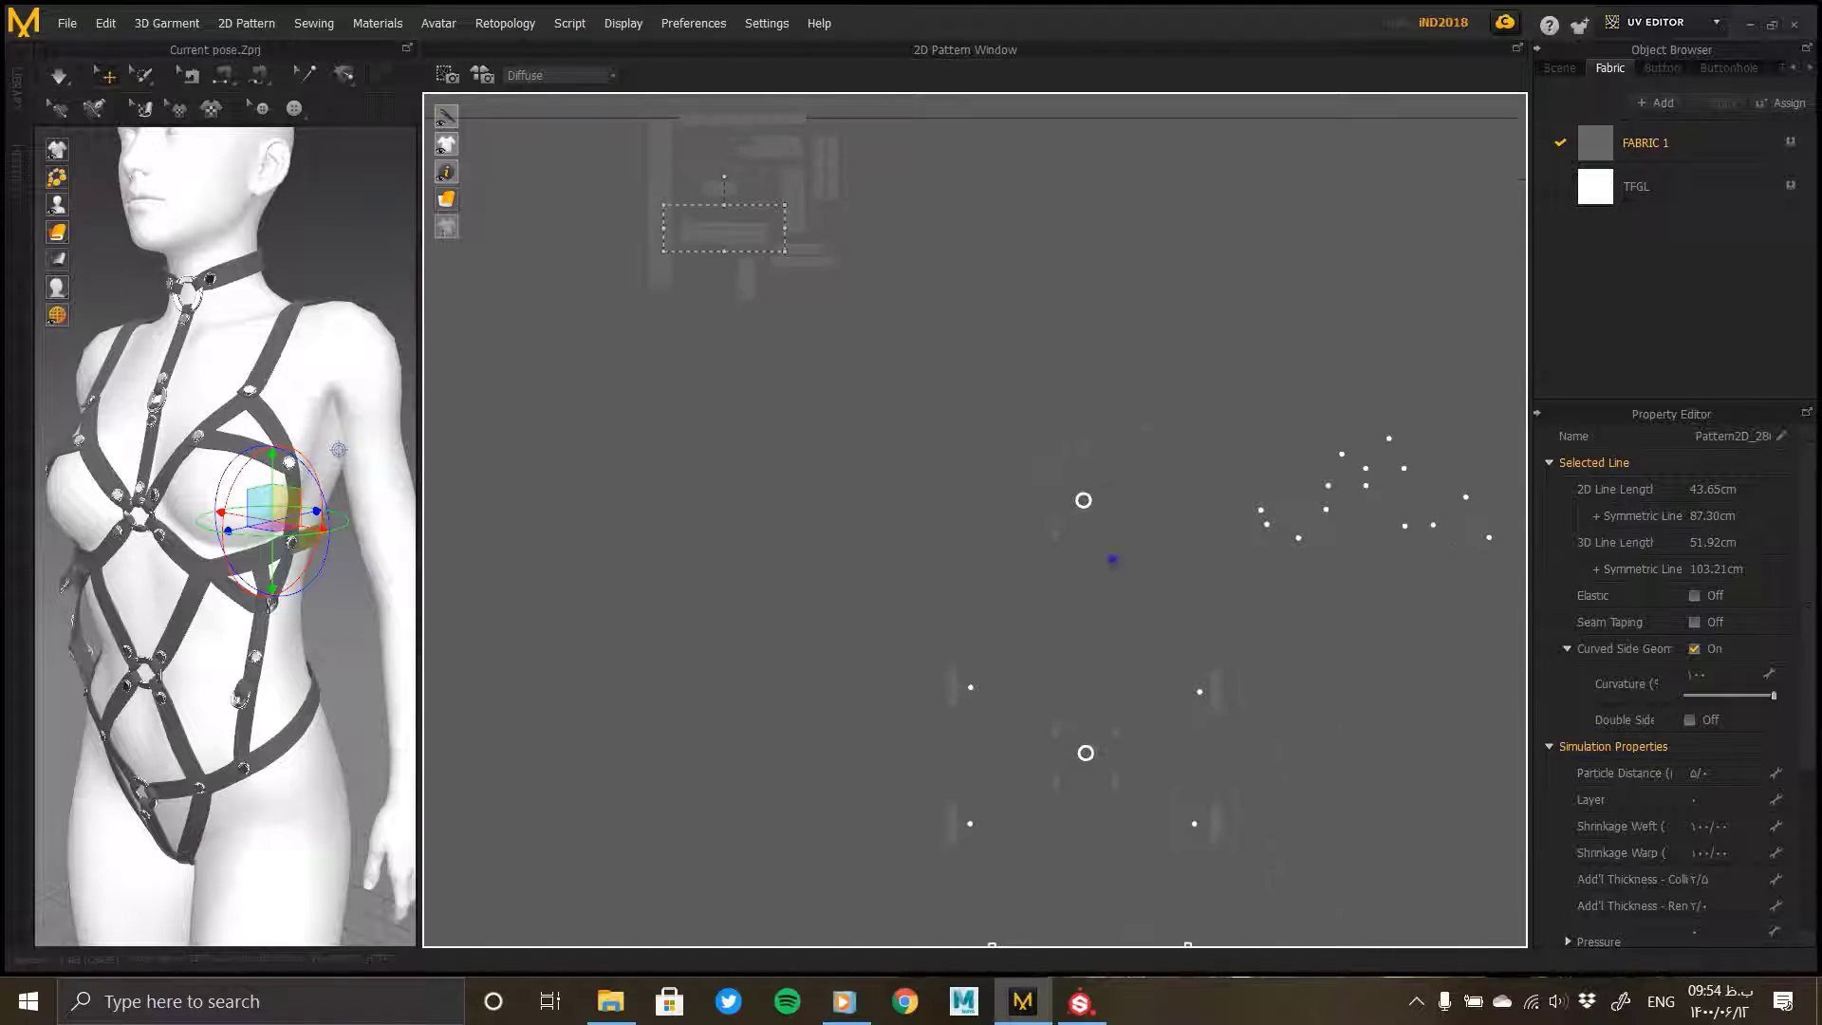
scroll(1283, 553, "up", 5)
left_click(1261, 408)
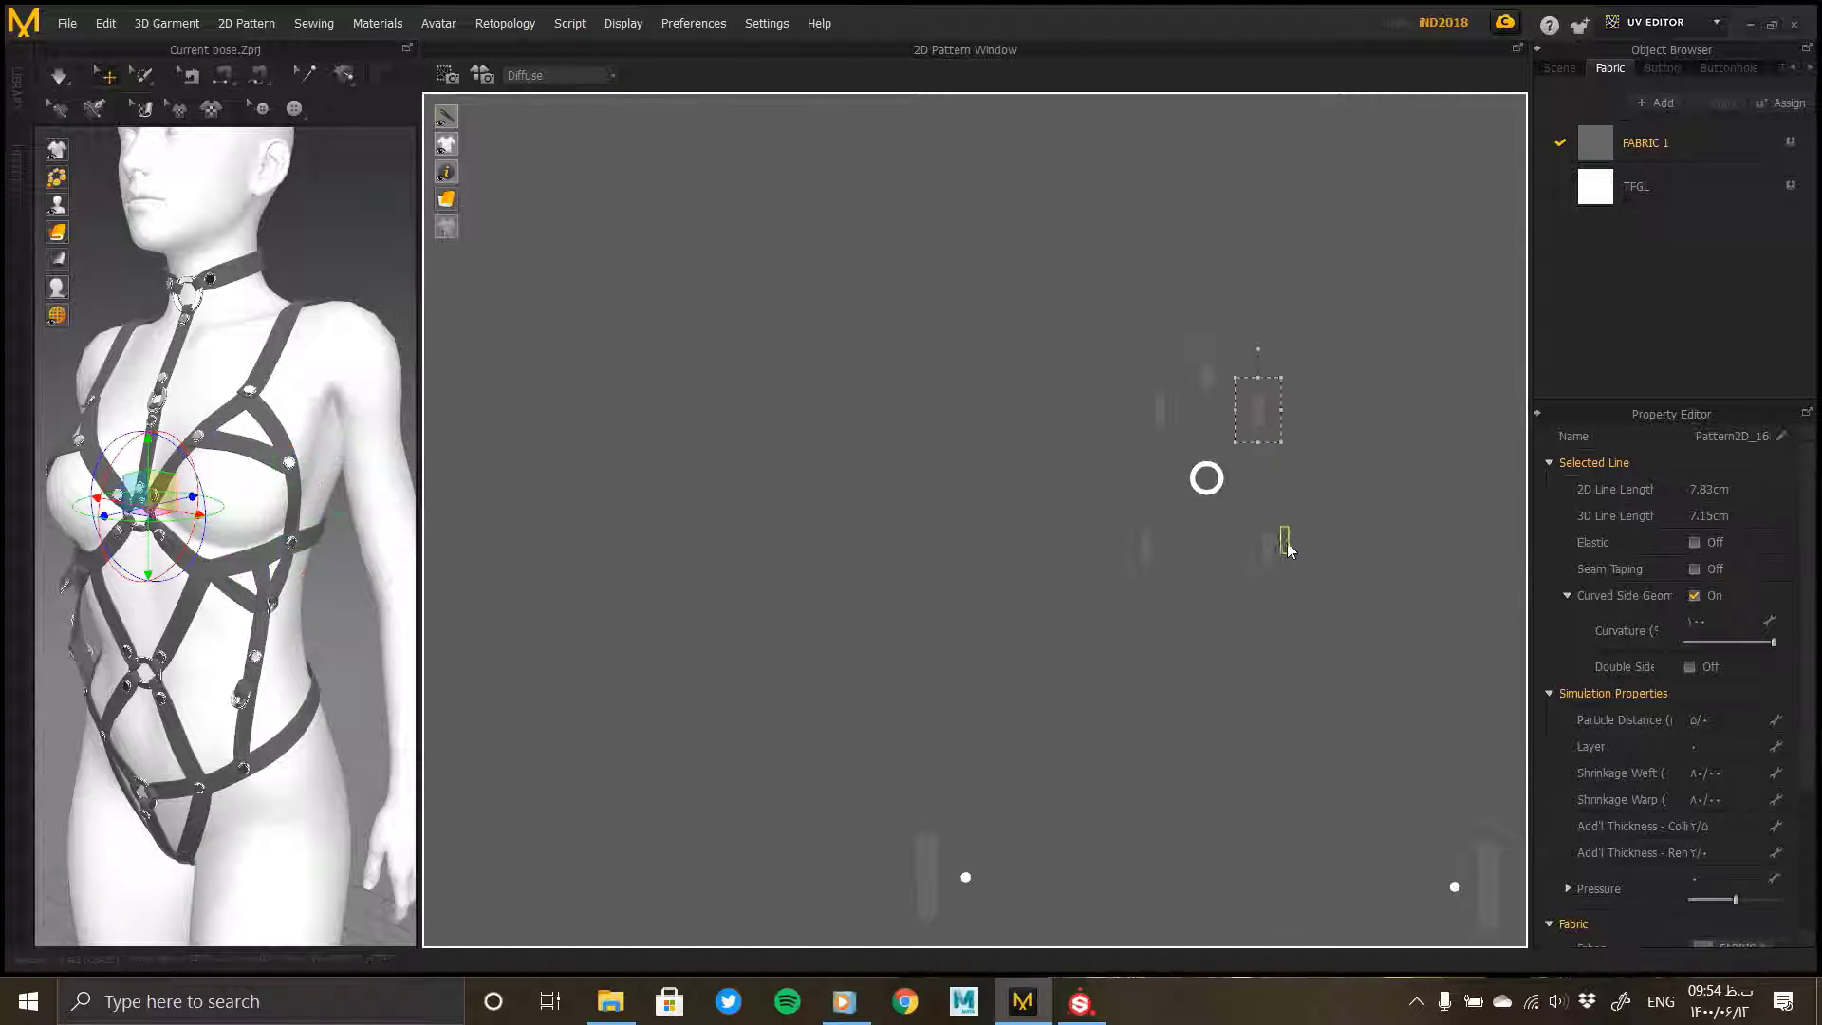
left_click_drag(1160, 410, 1158, 550)
left_click_drag(1205, 378, 1184, 487)
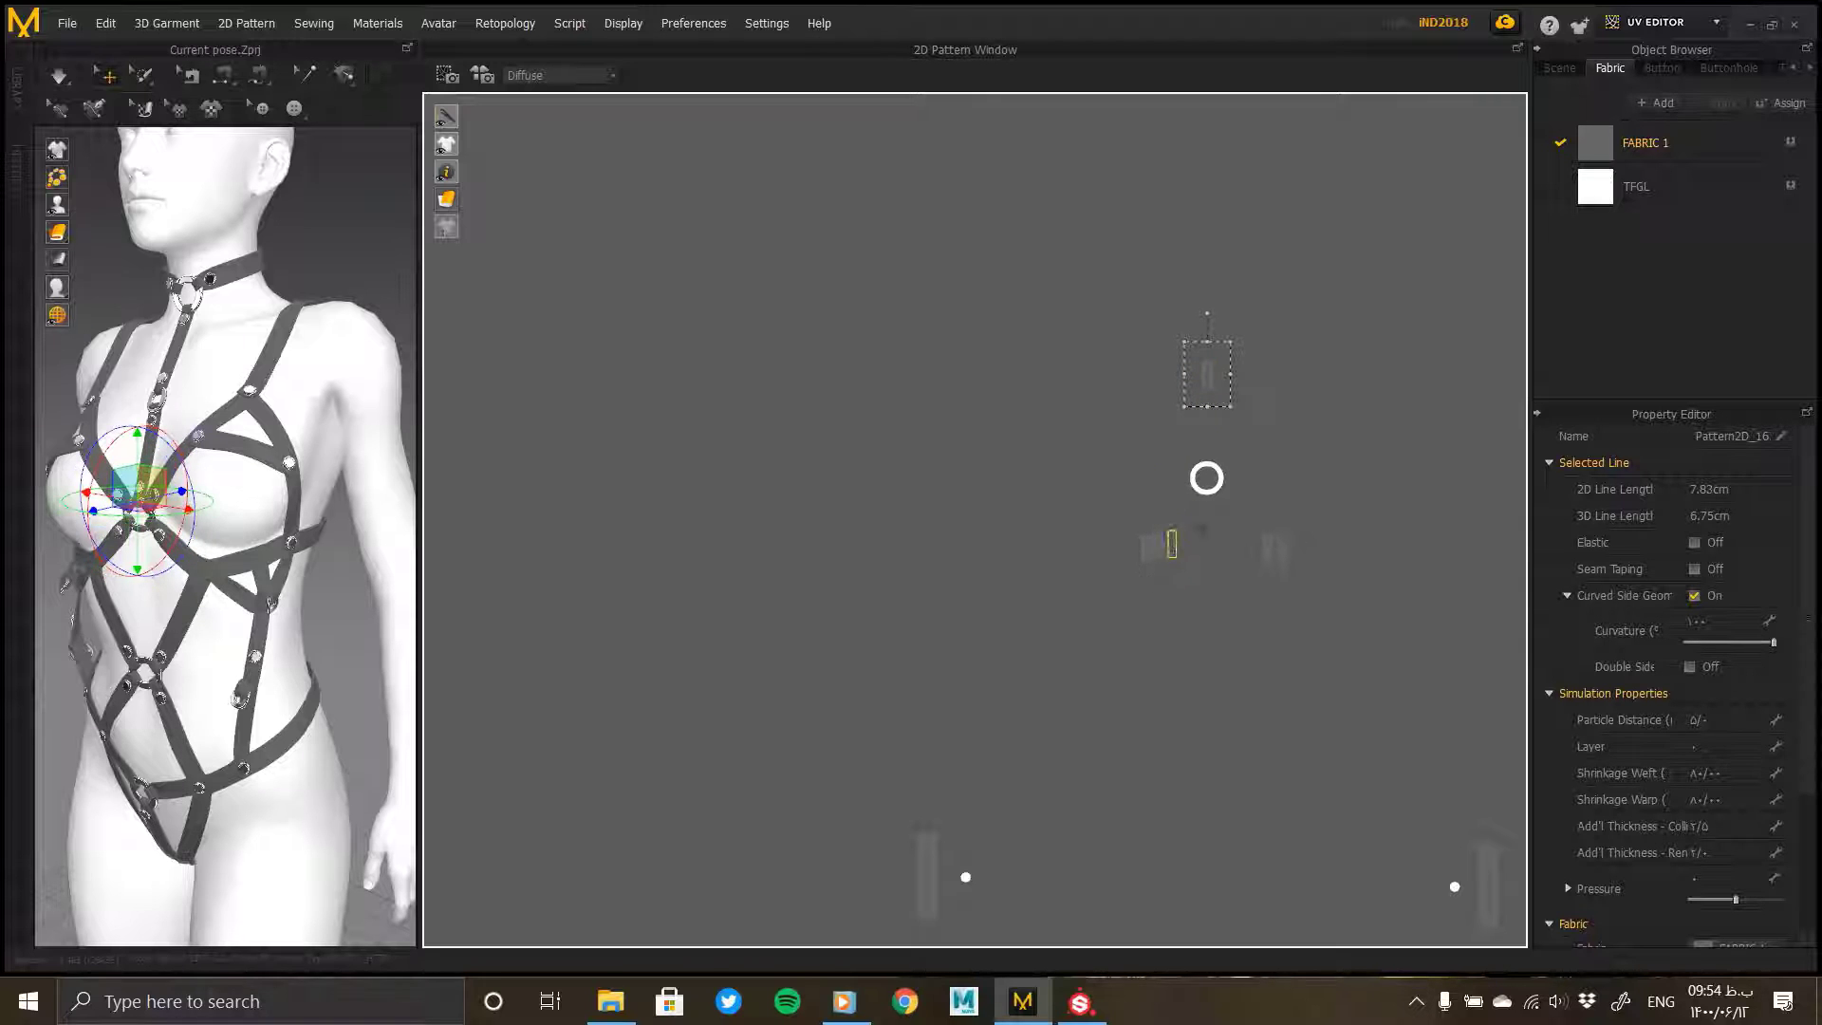
left_click(1250, 600)
left_click_drag(1172, 549, 1192, 550)
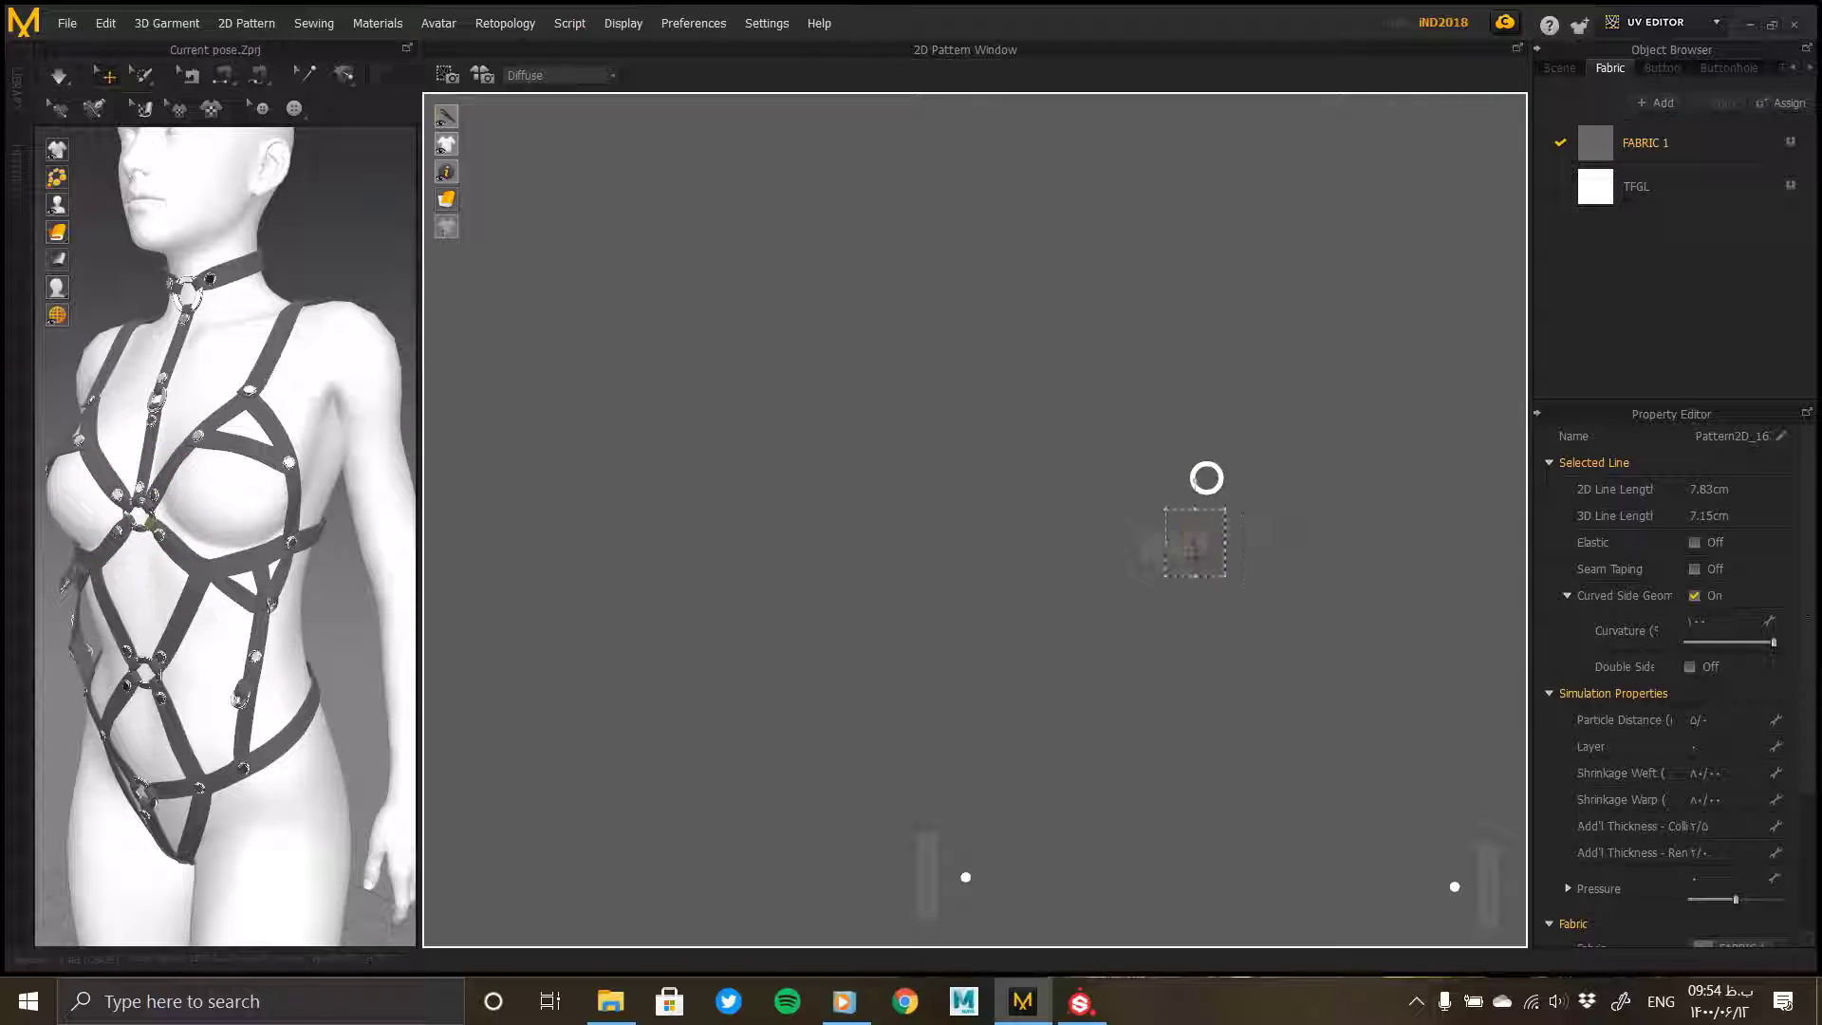
left_click(1247, 609)
left_click_drag(1101, 499, 1222, 586)
scroll(1212, 591, "down", 5)
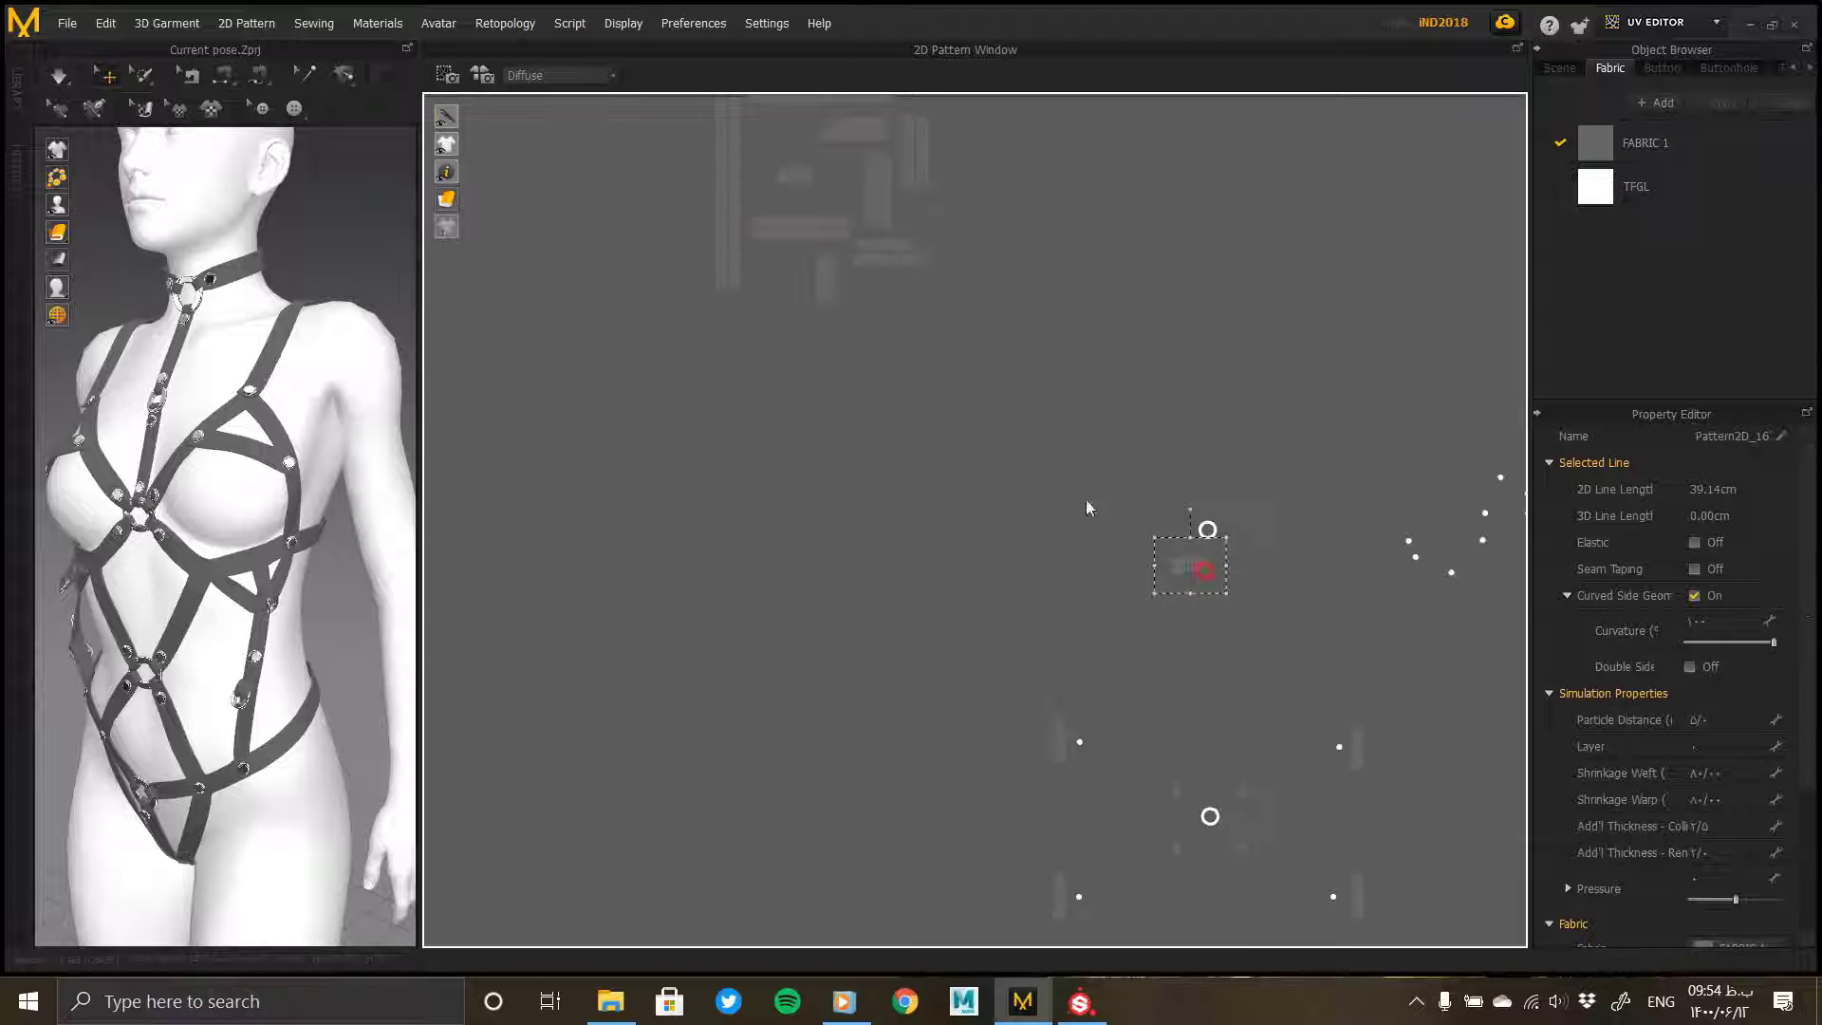
Step: Pair the upper left waist strap with the upper right one, and the lower left with the lower right
middle_click_drag(1165, 687, 918, 426)
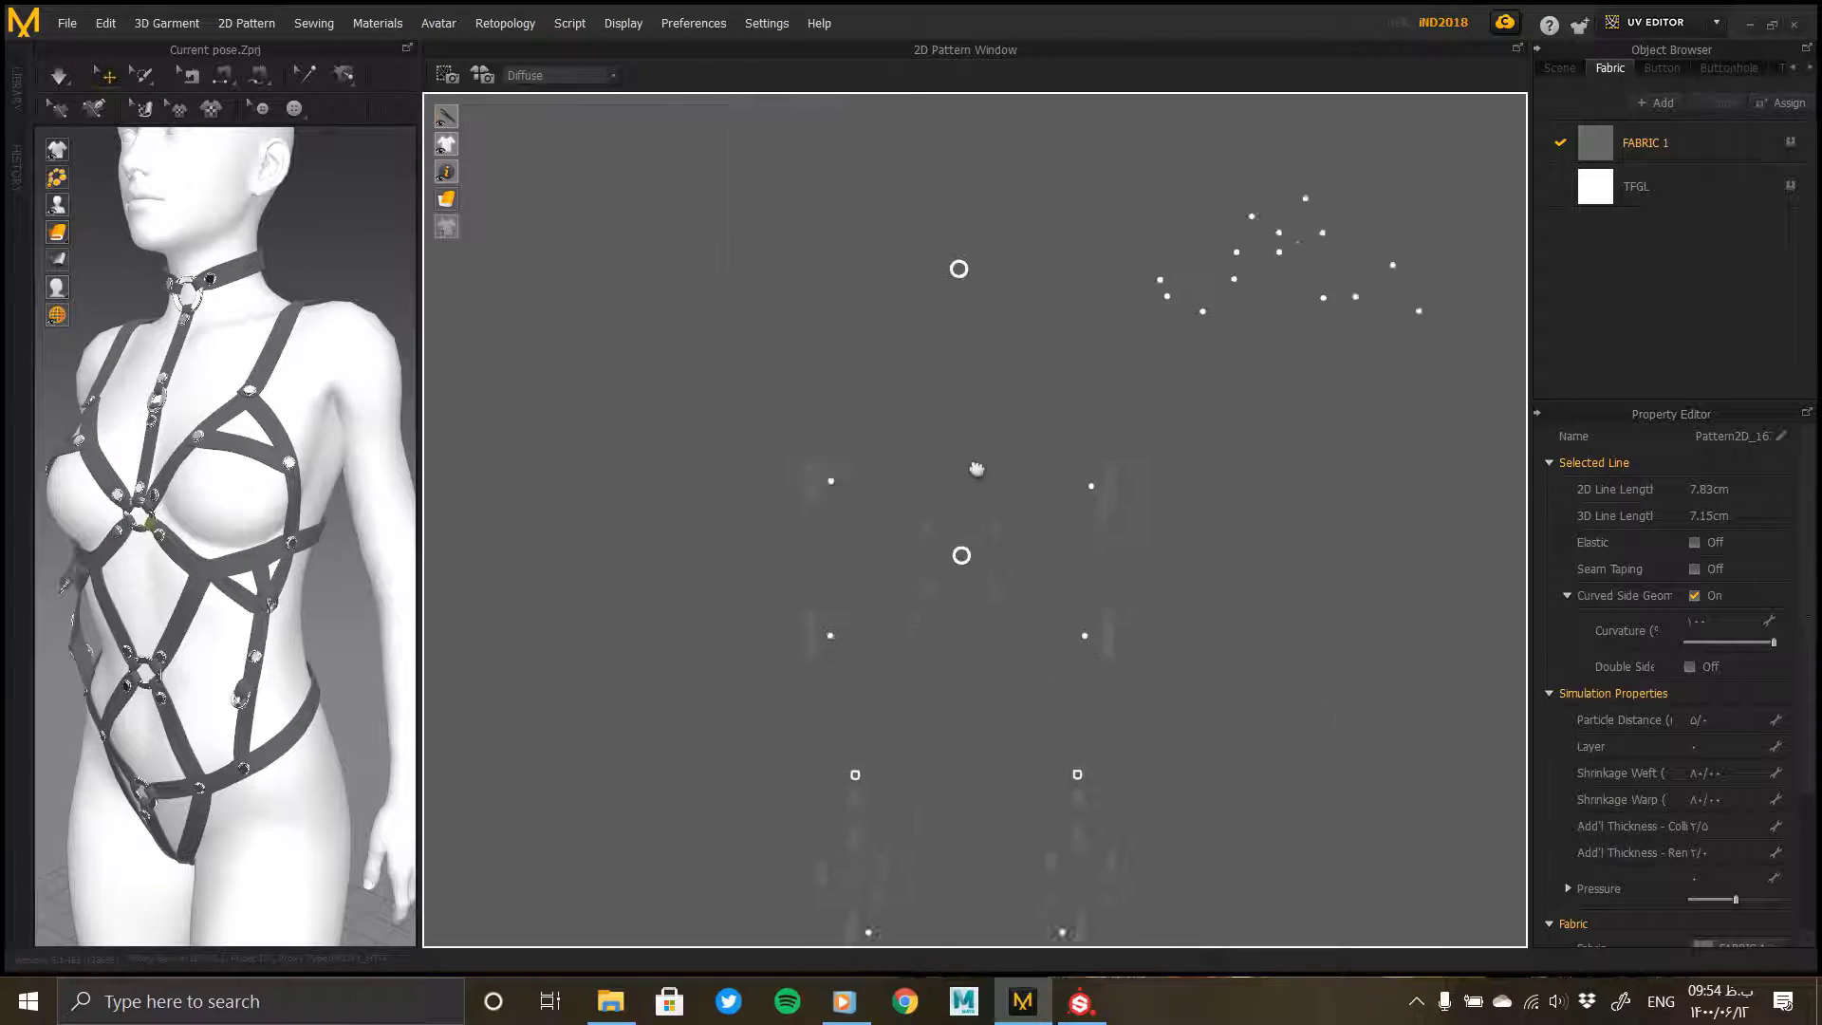
scroll(859, 529, "up", 2)
left_click(750, 468)
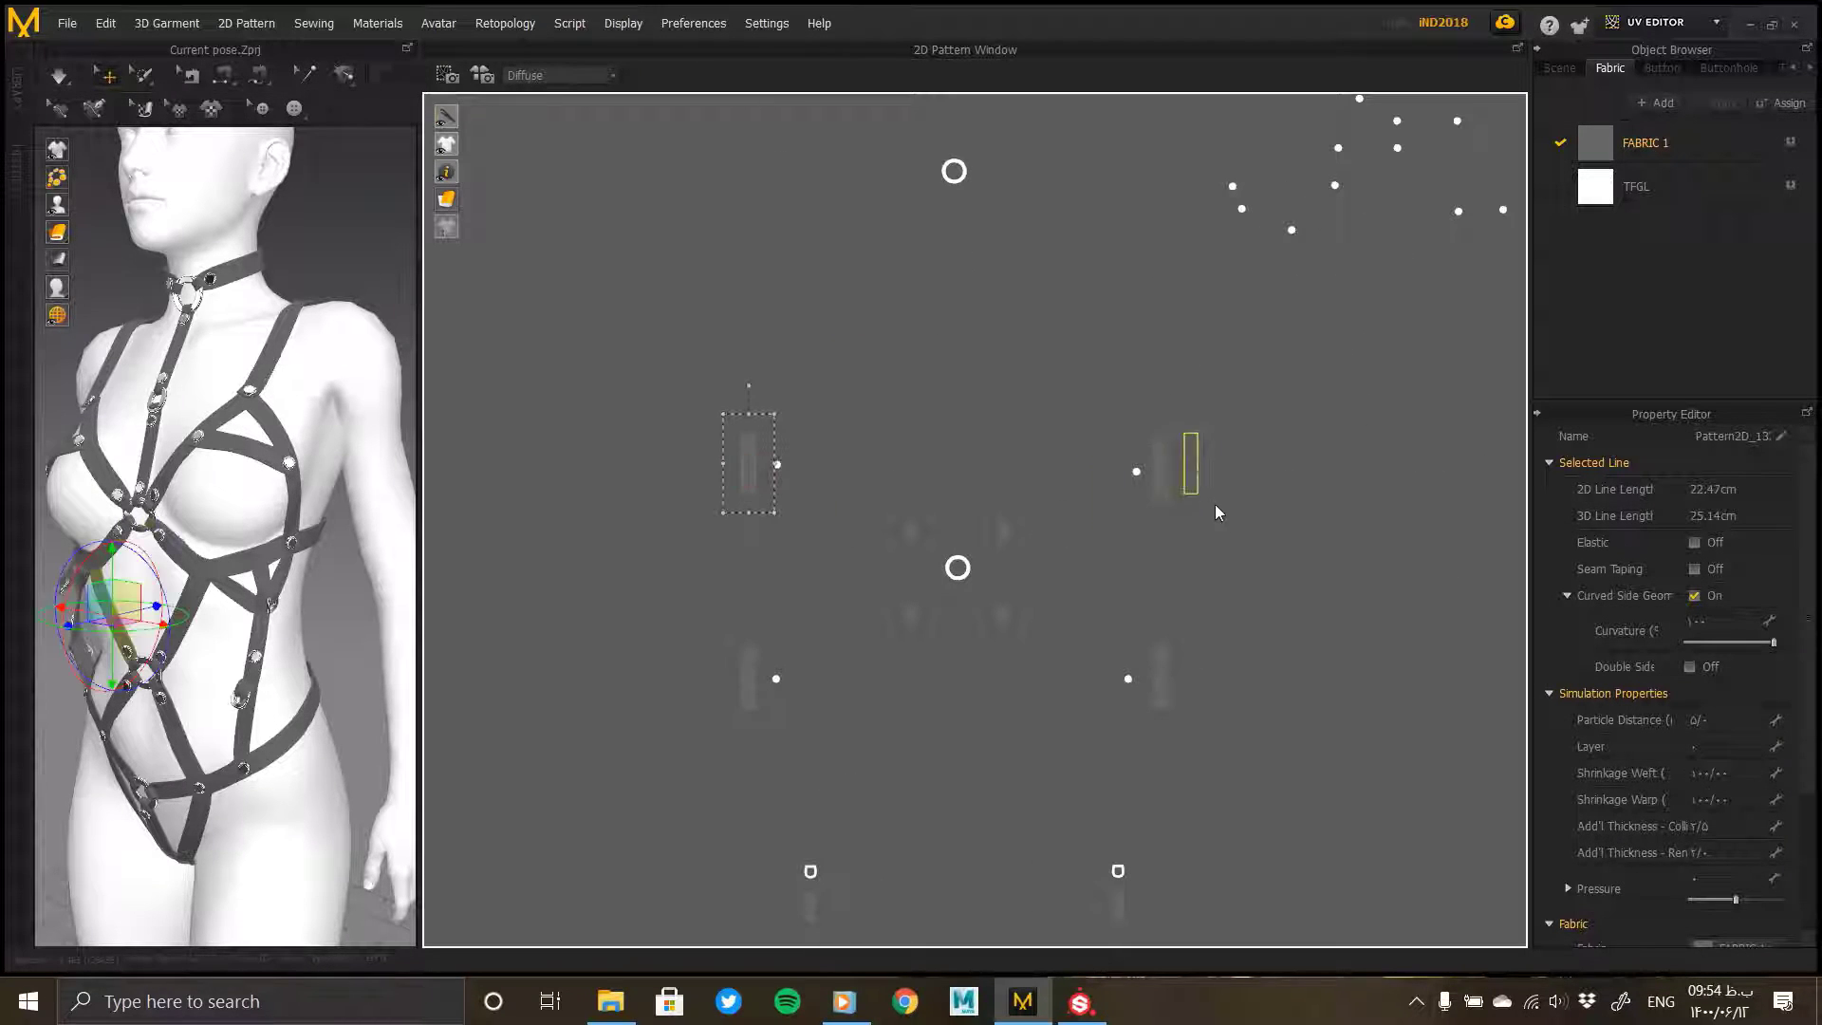
left_click_drag(1186, 487, 1180, 476)
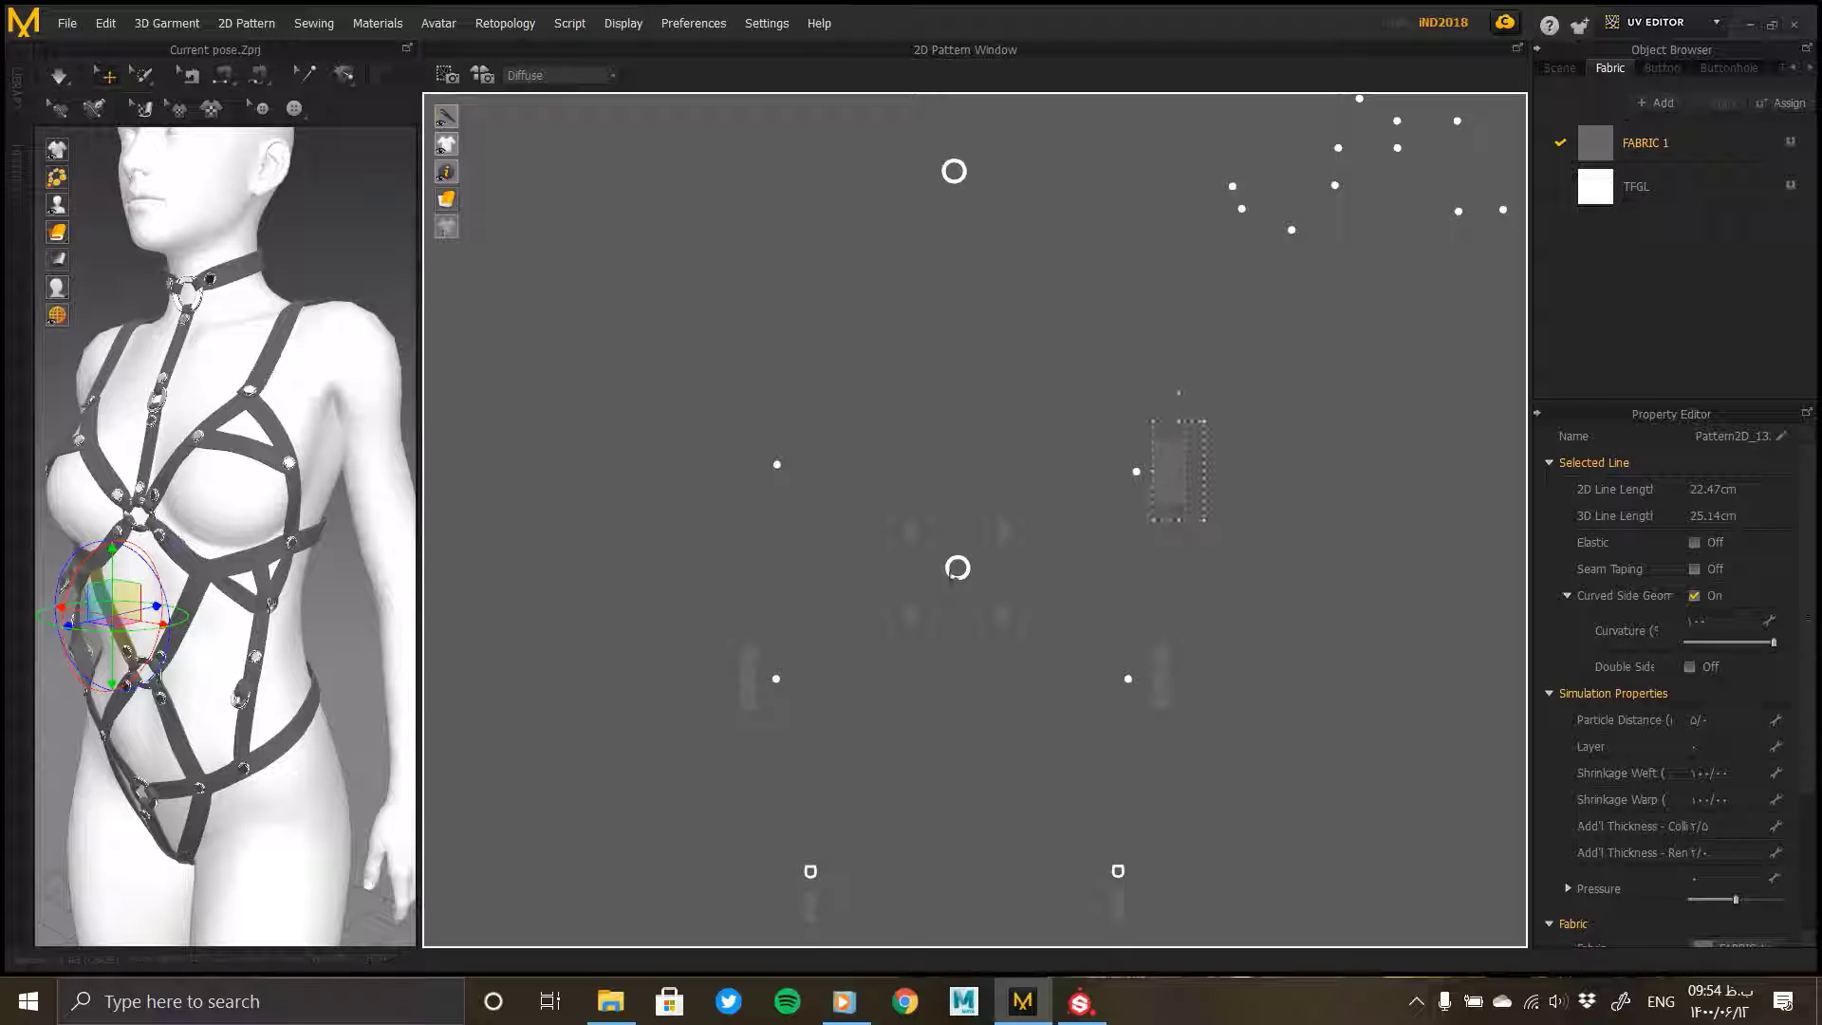
left_click_drag(749, 675, 1180, 668)
Step: Gather the four short straps around the waist ring into a single row
left_click_drag(1002, 531, 942, 533)
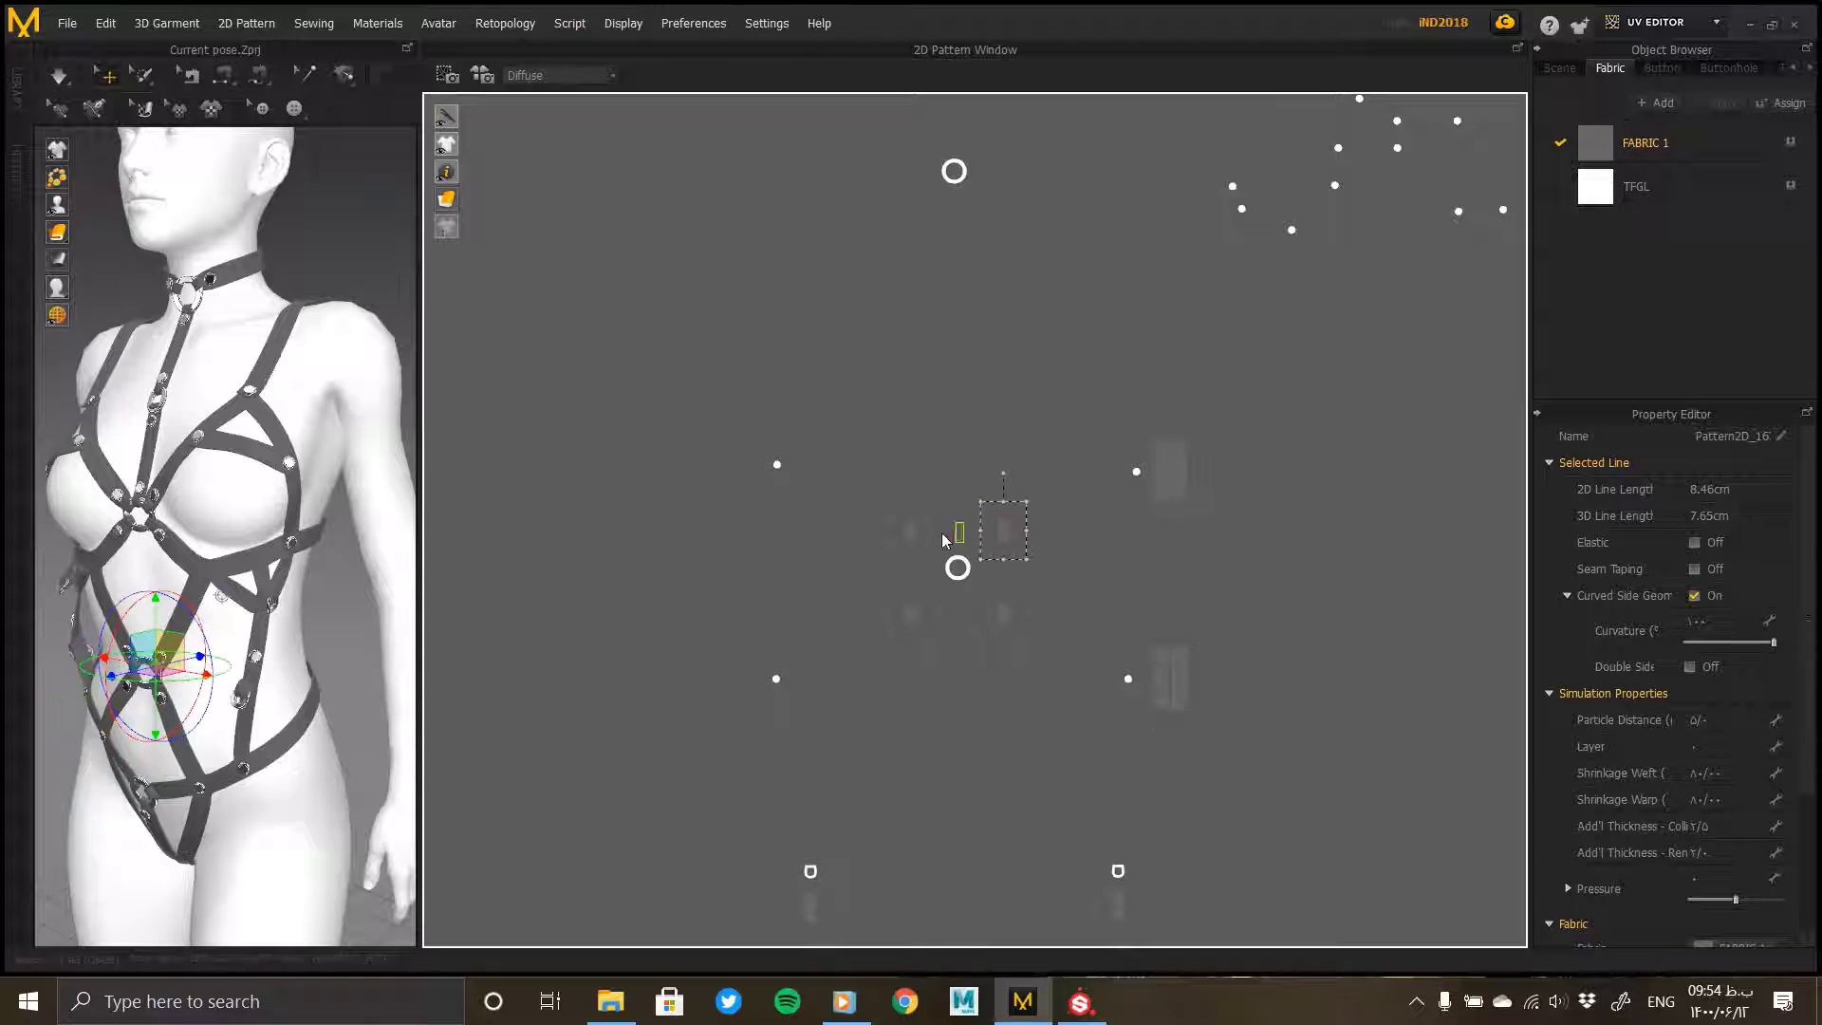
left_click(926, 535)
left_click(1003, 612)
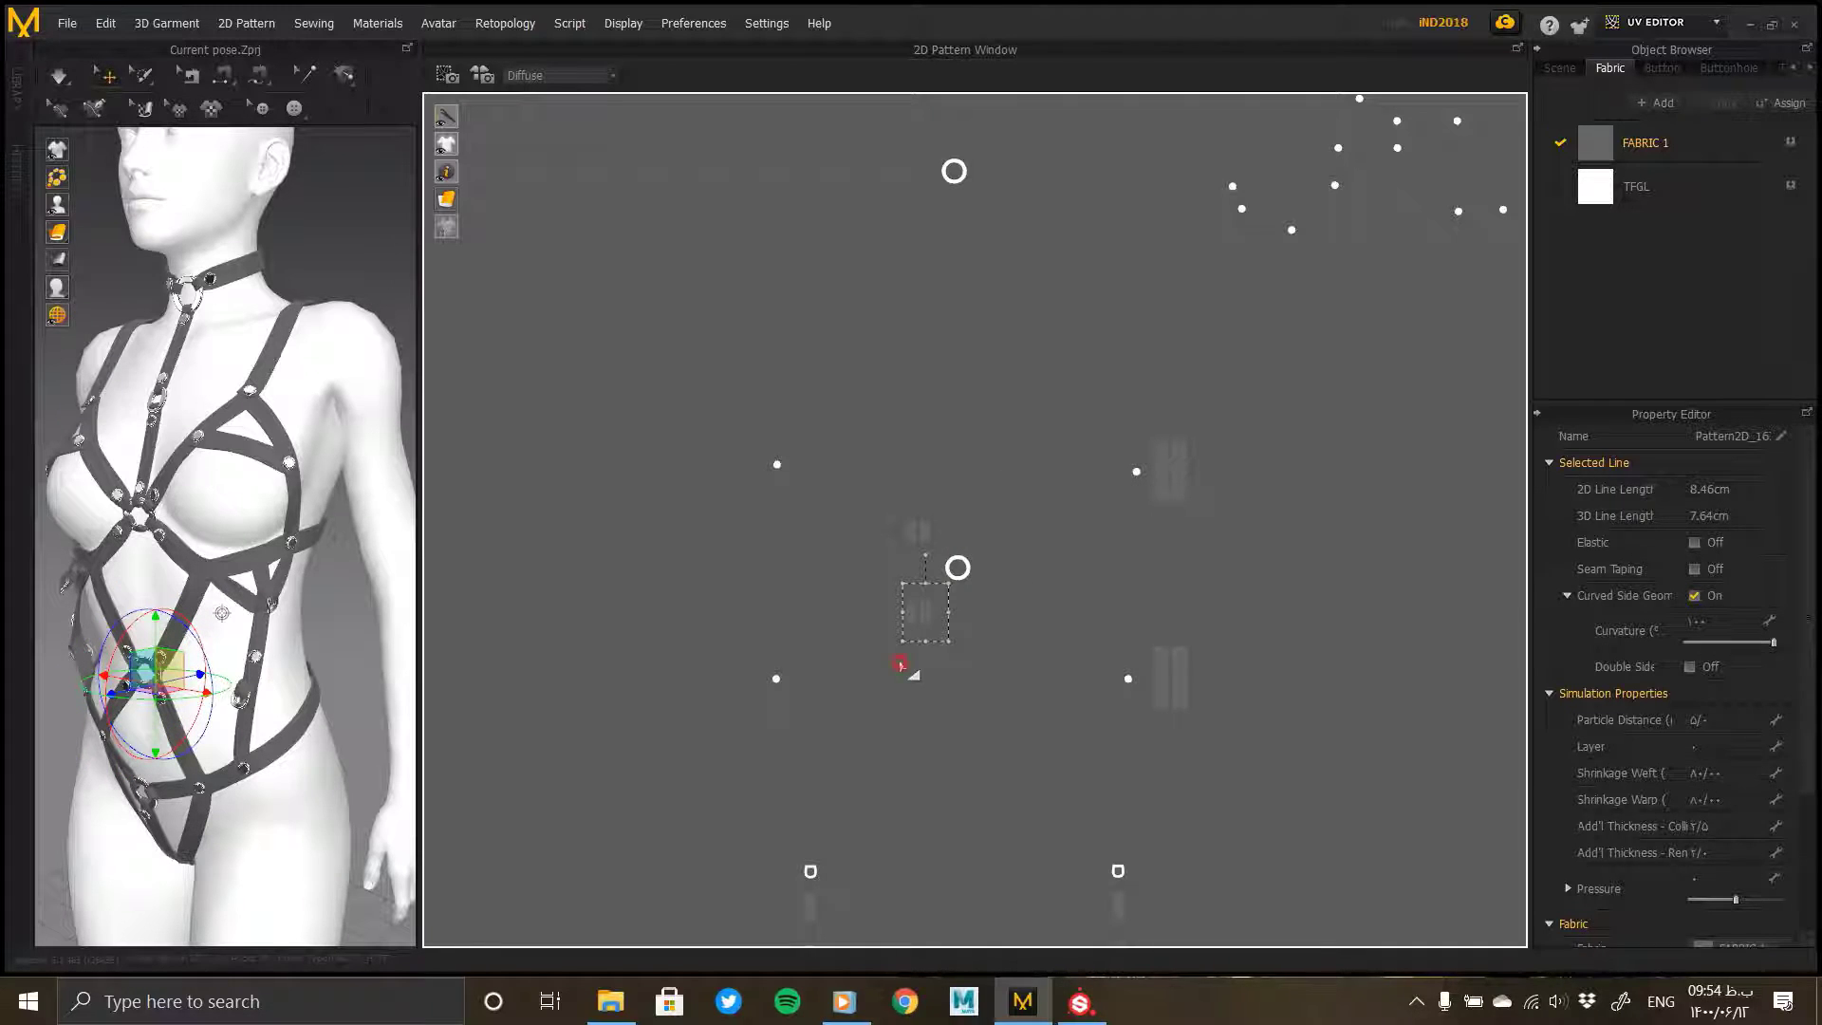
left_click(945, 594)
left_click(952, 542)
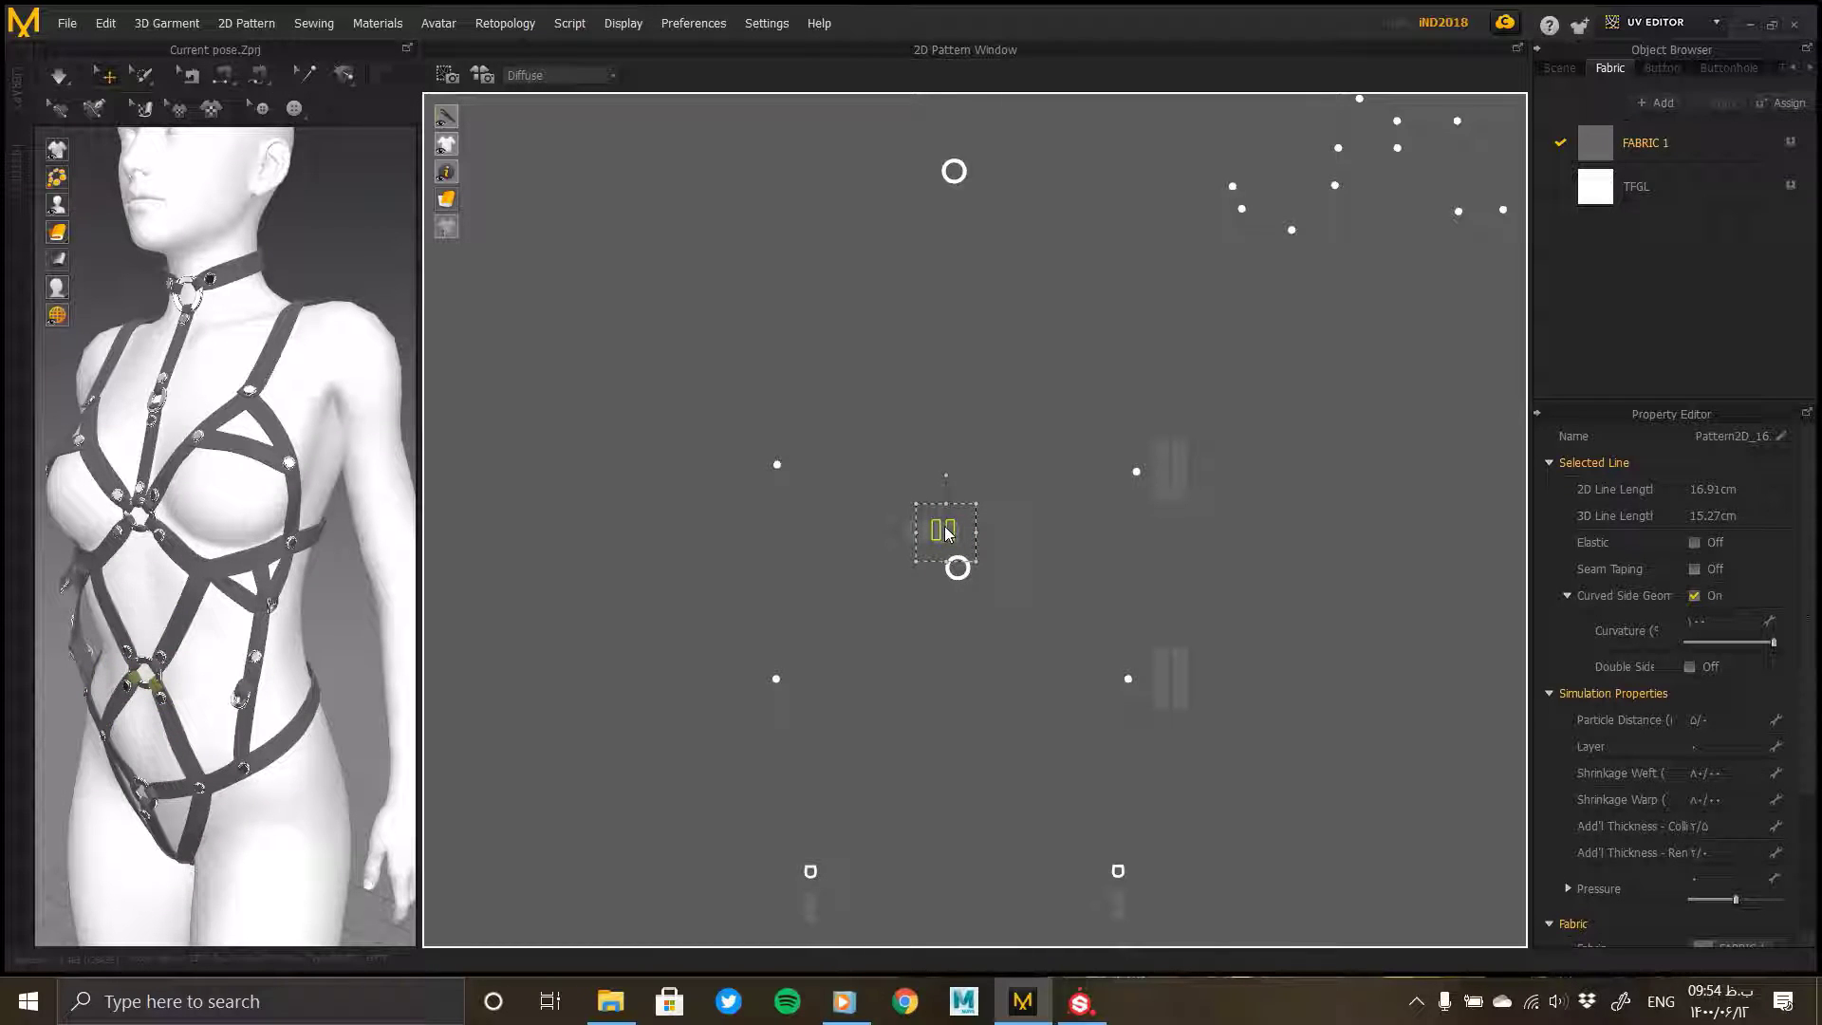
left_click(1004, 568)
Step: Stack the short waist row and the lower waist pair above the upper pair, and move the block to the strap cluster
left_click_drag(932, 530, 1174, 374)
left_click(1142, 763)
left_click(1170, 676)
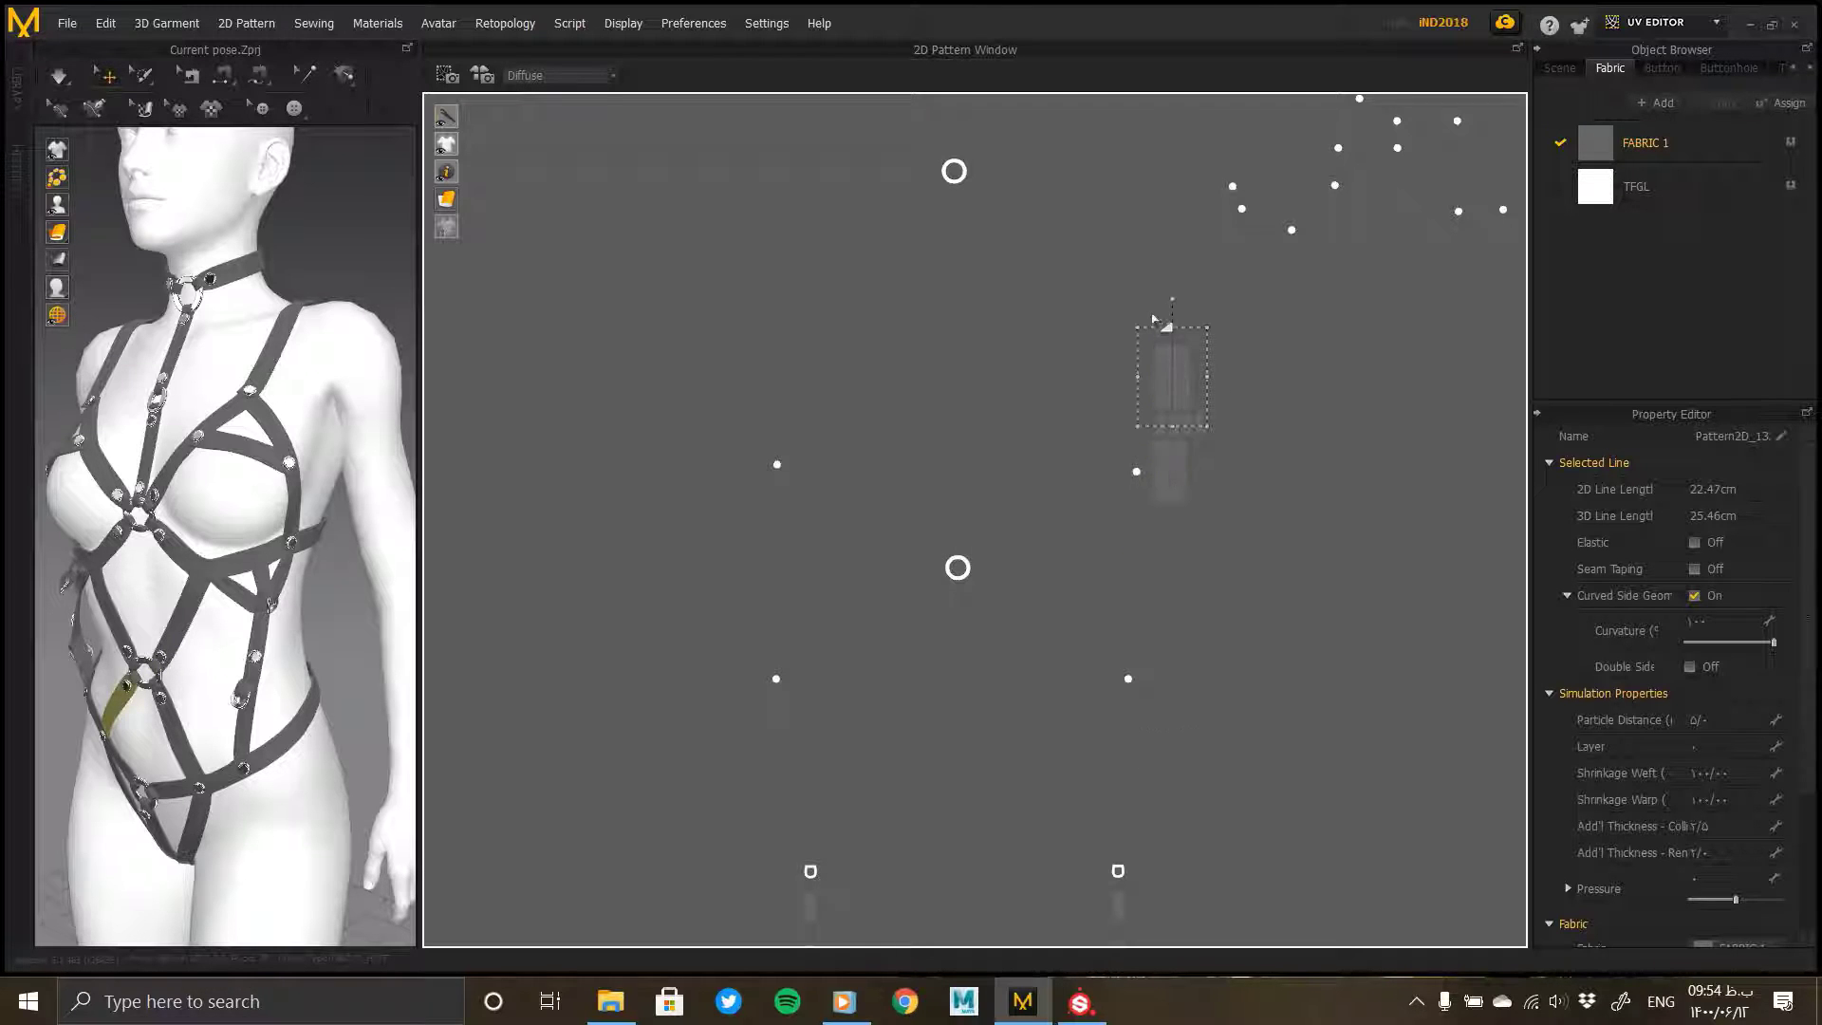
left_click(1124, 288)
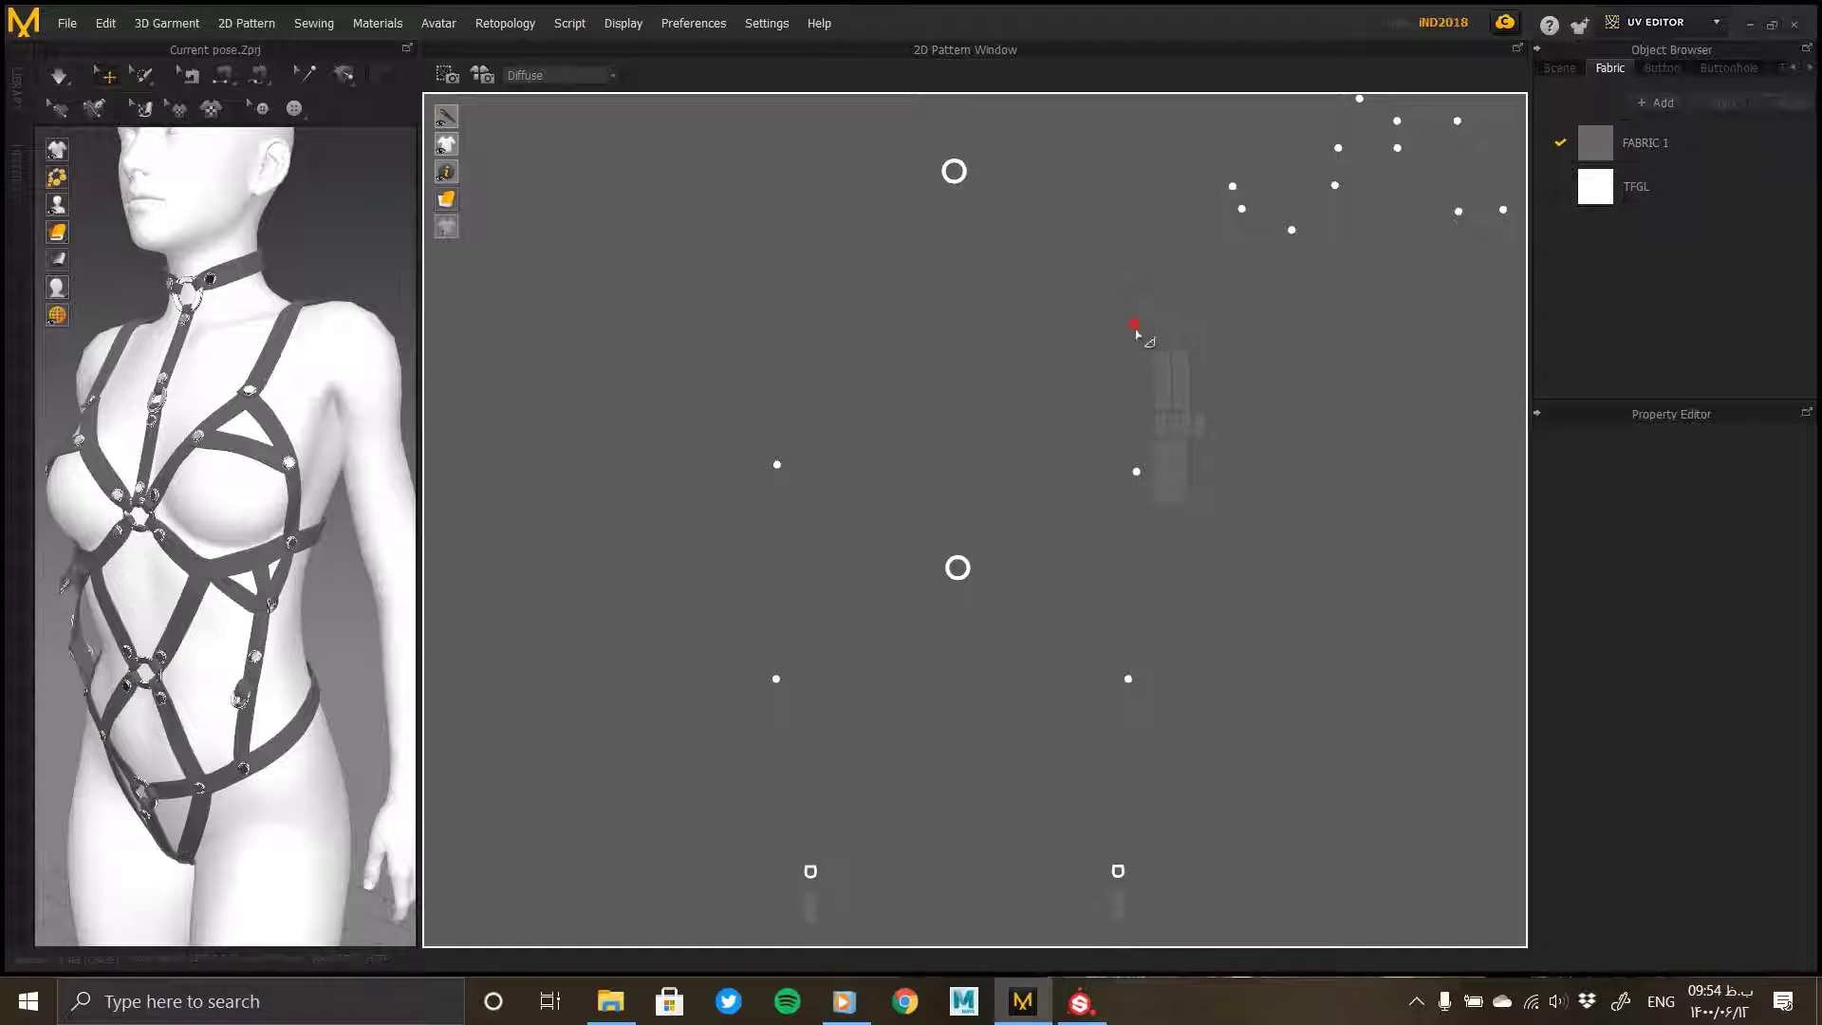
left_click(1174, 422)
scroll(1188, 478, "down", 3)
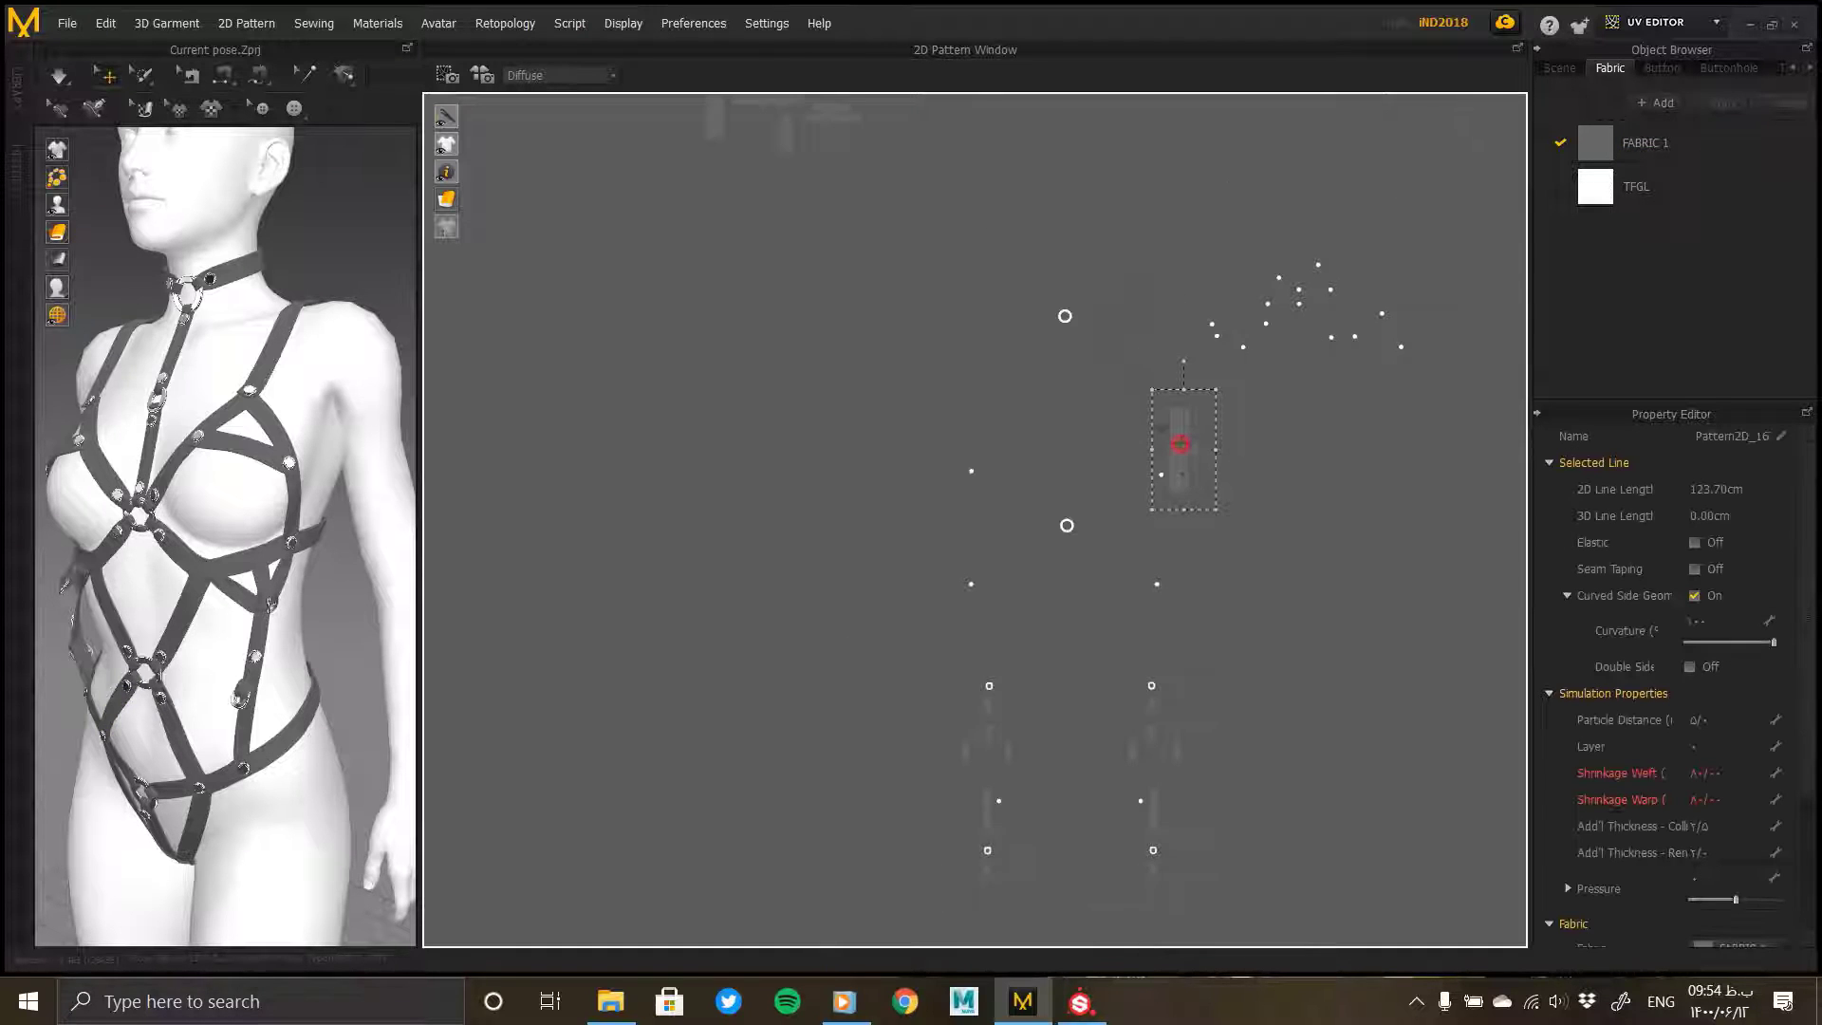
key("ctrl+c")
key("ctrl+v")
left_click_drag(762, 173, 752, 148)
Step: Pair the left hip's two short straps below the D-ring, and pair its two symmetric side straps
middle_click_drag(1236, 653, 1239, 519)
scroll(1151, 528, "up", 5)
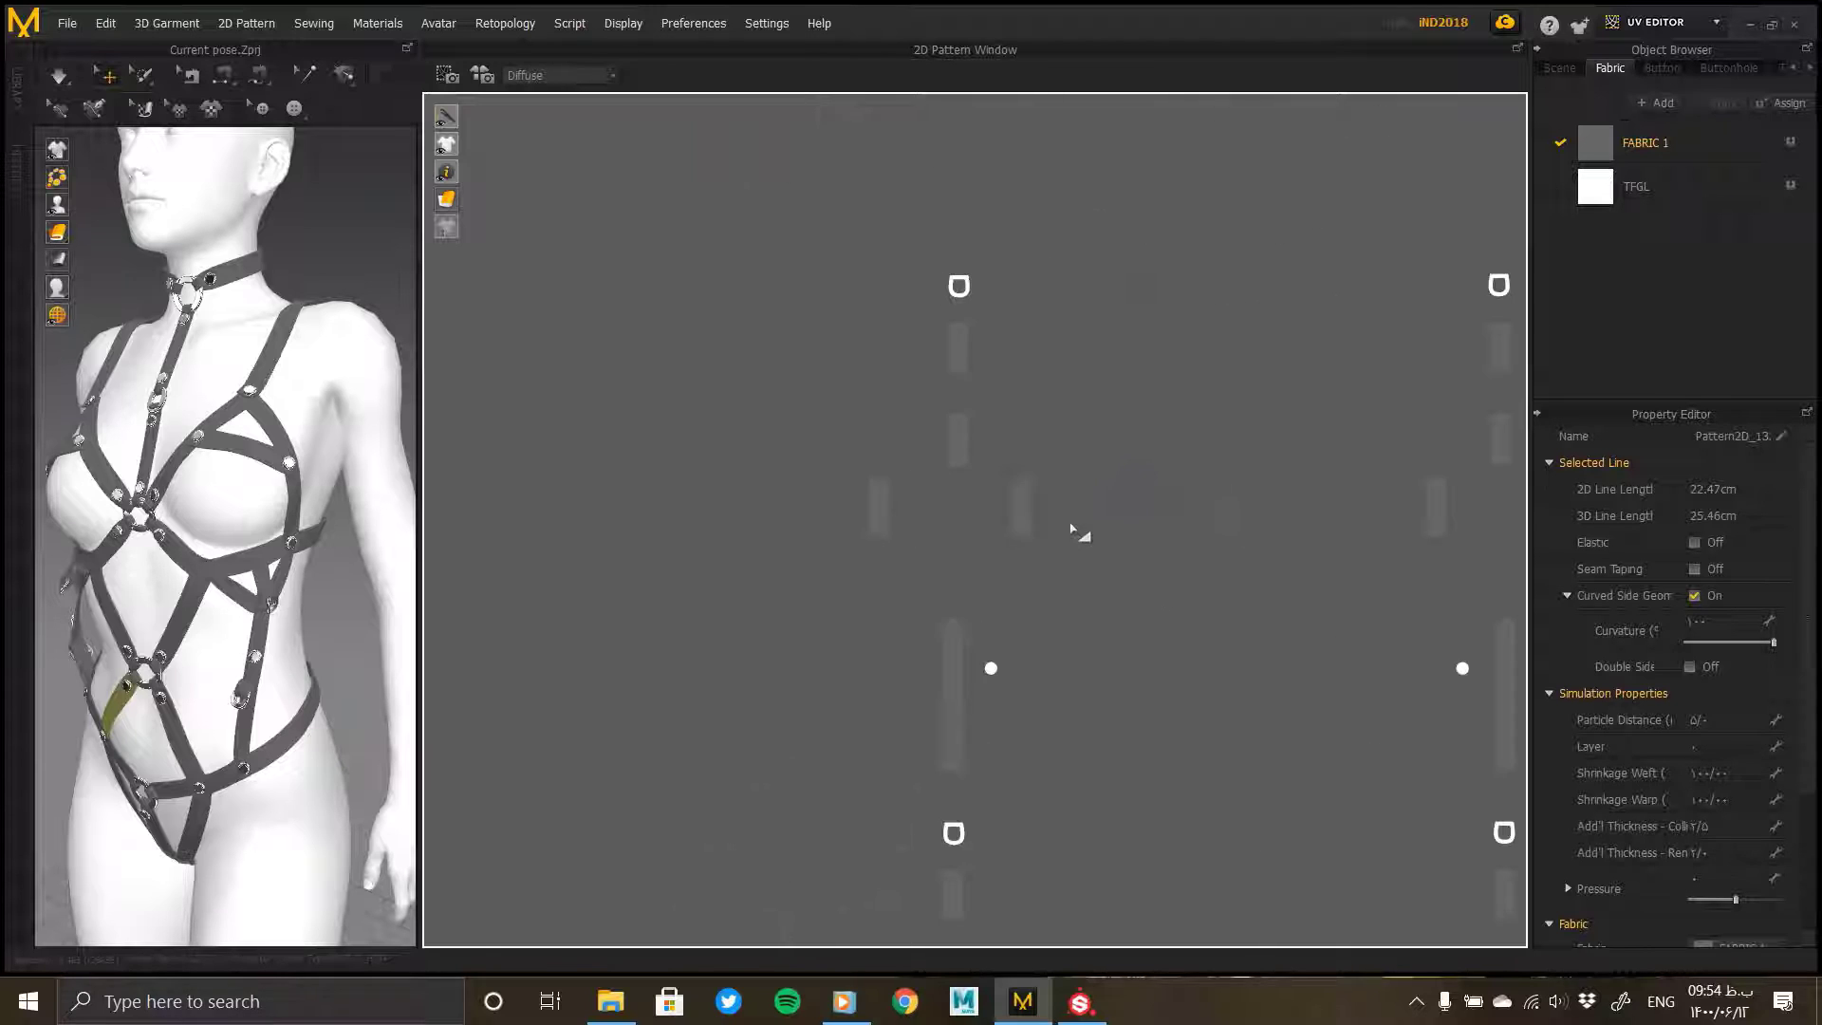
left_click_drag(956, 339, 977, 429)
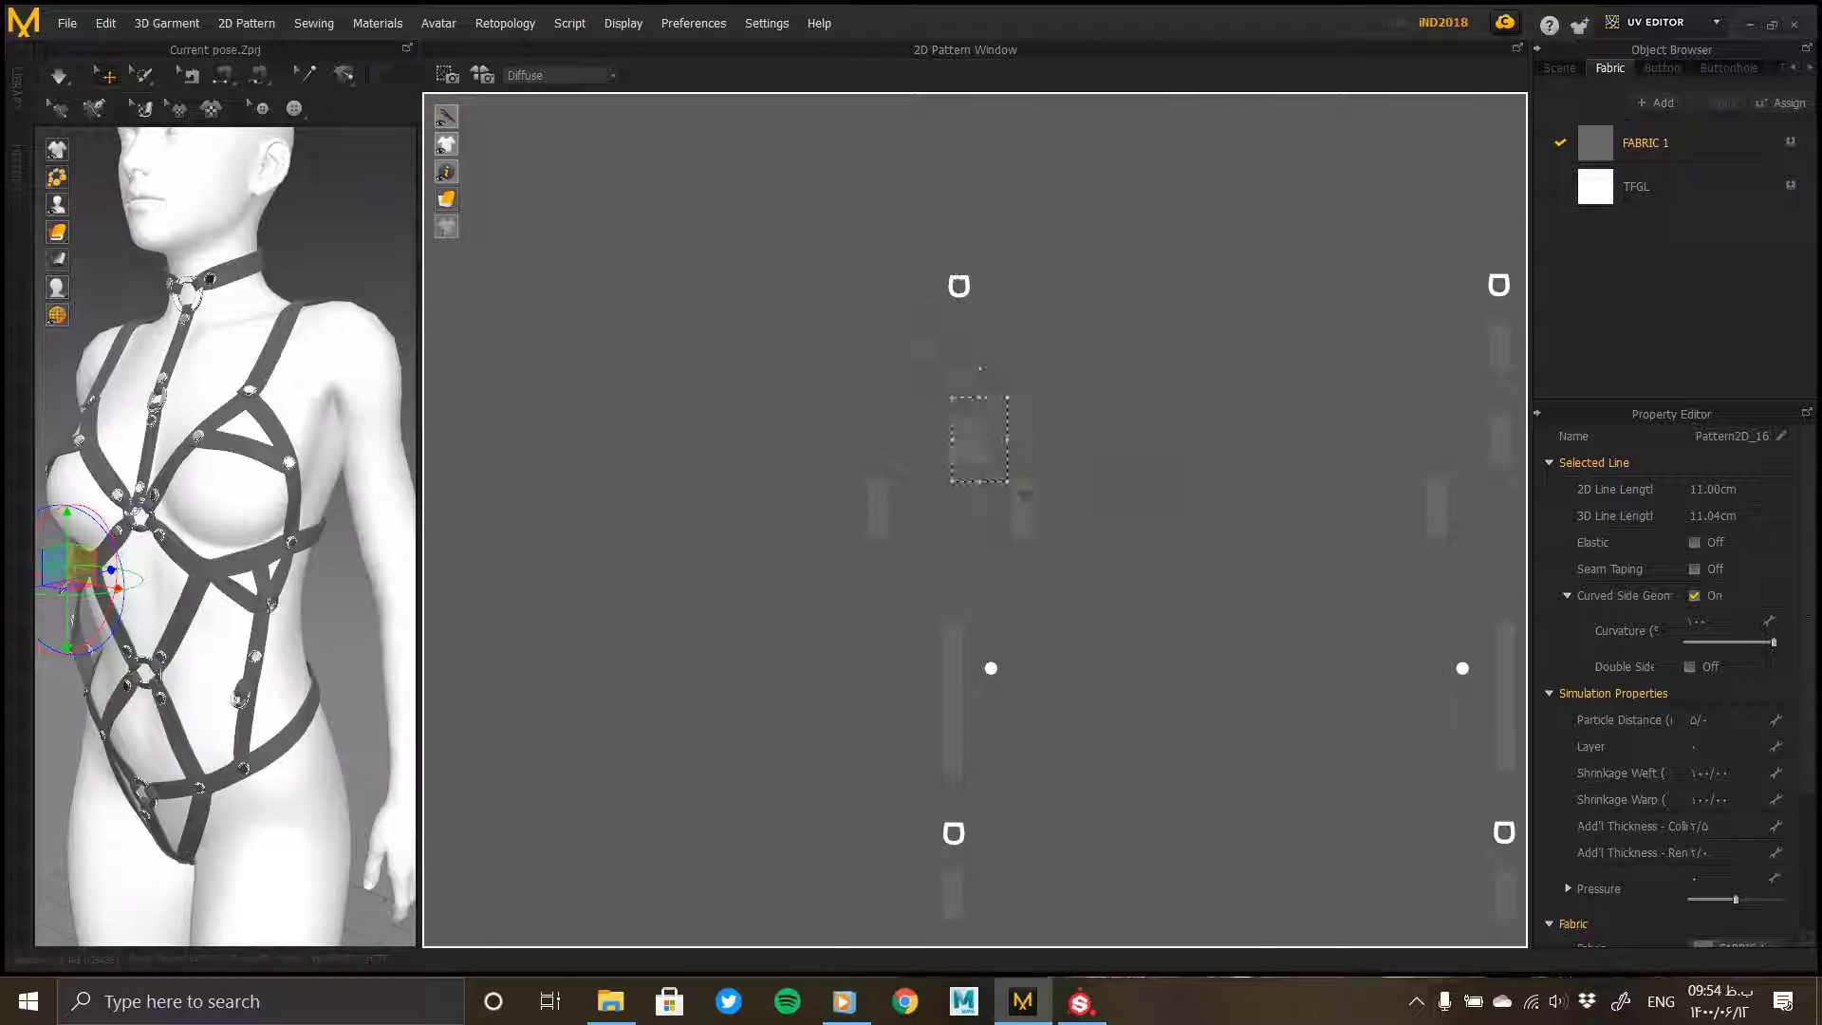
left_click_drag(1020, 508, 941, 506)
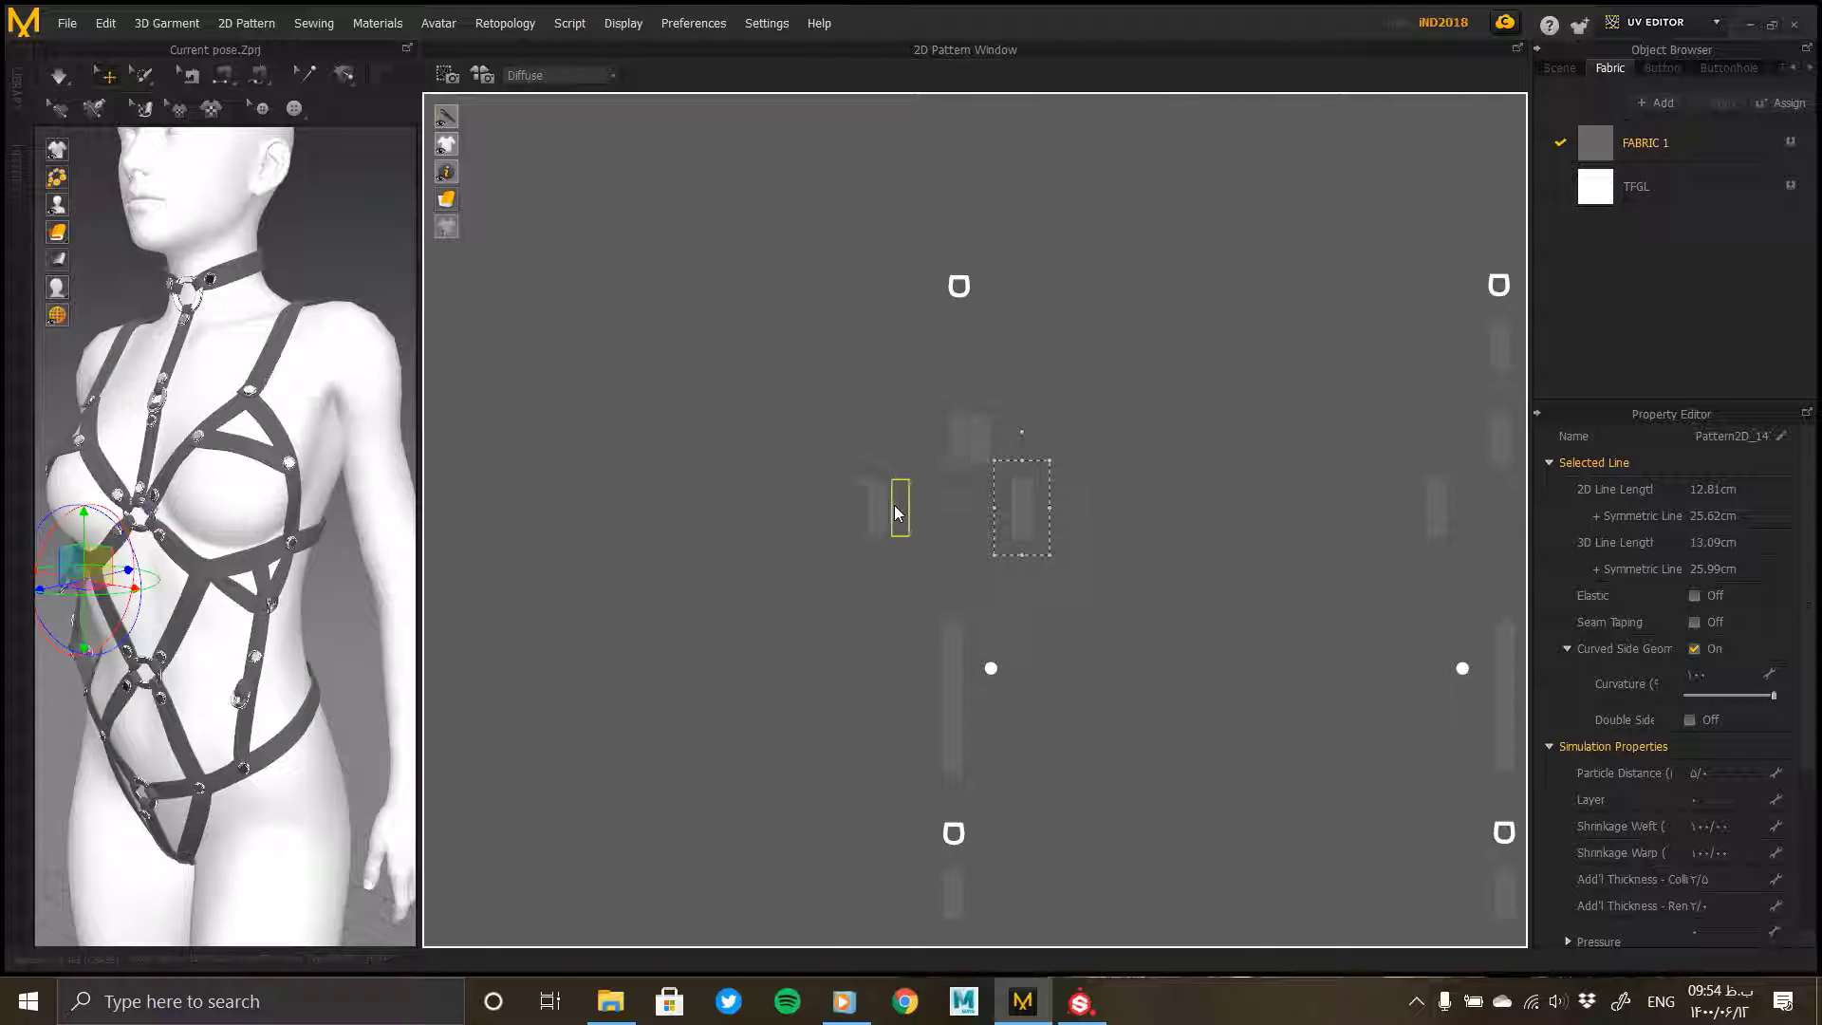
left_click(899, 512)
Step: Pair the right hip's two short straps below the D-ring and set its two side straps right beside them
middle_click_drag(1180, 482, 757, 520)
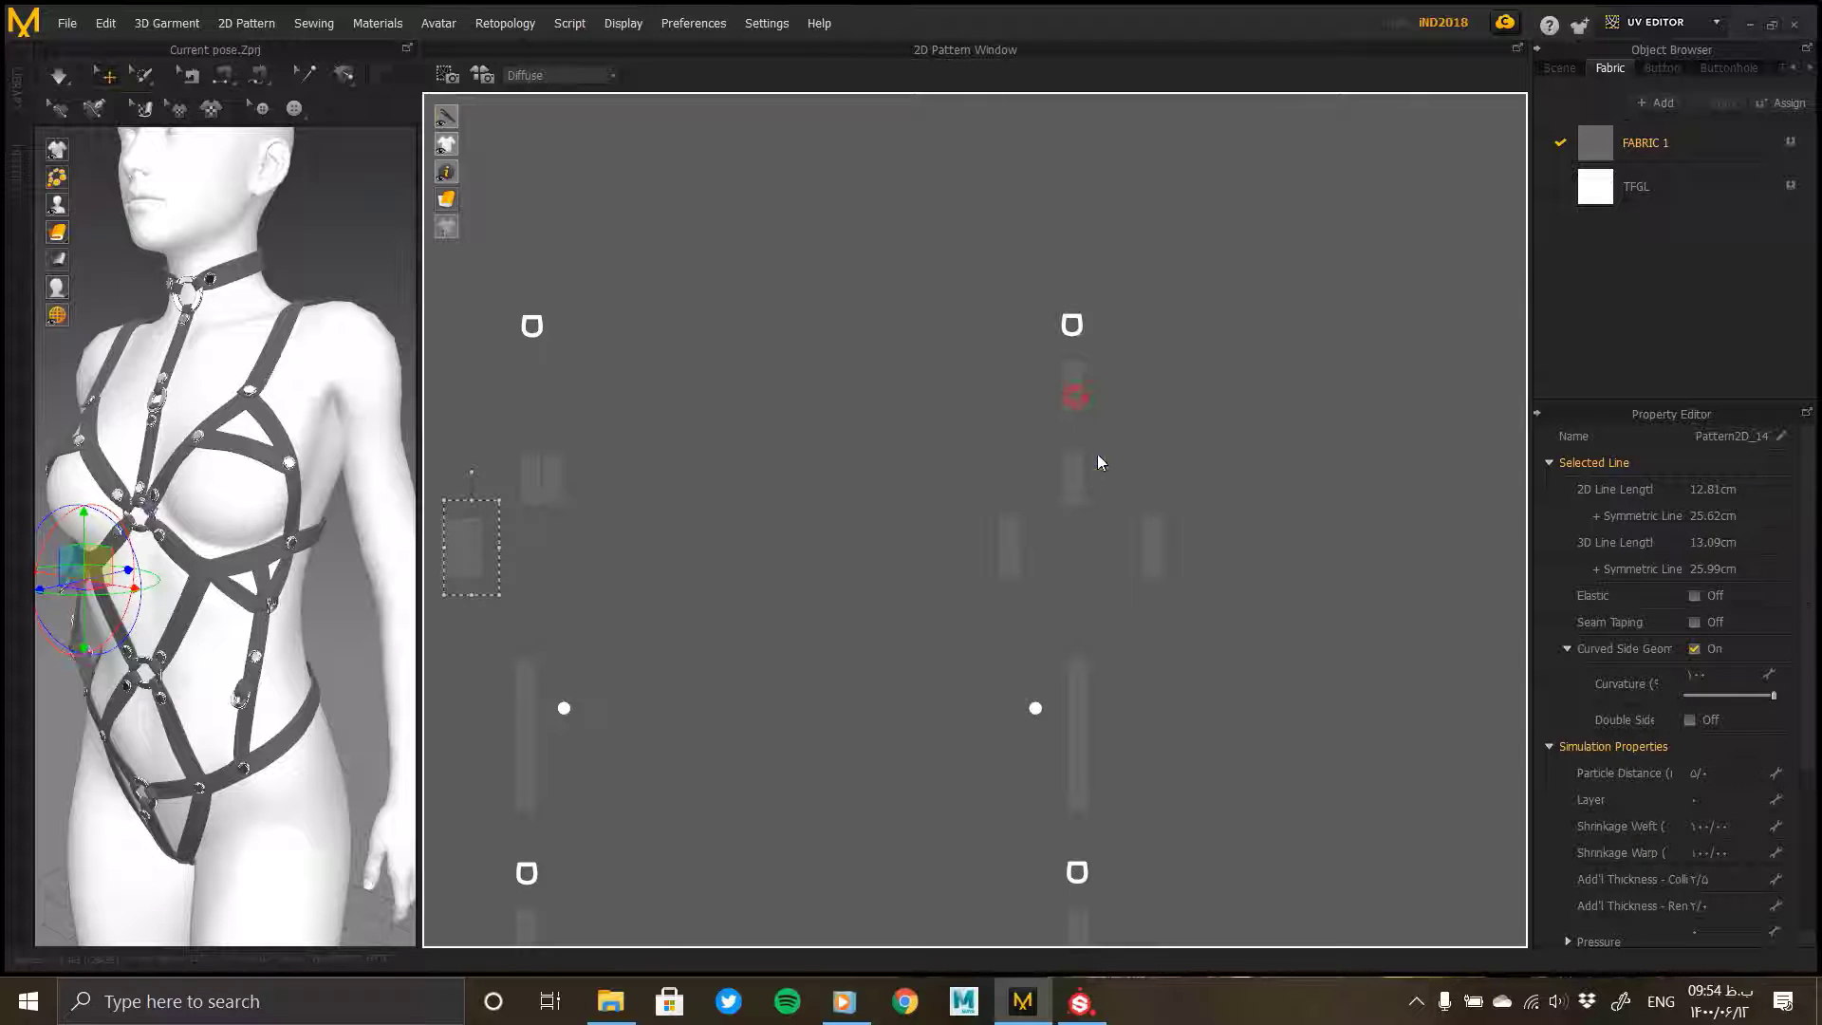
left_click_drag(1074, 398, 1140, 501)
left_click(1149, 545)
scroll(1029, 554, "up", 5)
scroll(1028, 554, "down", 6)
left_click(1022, 561)
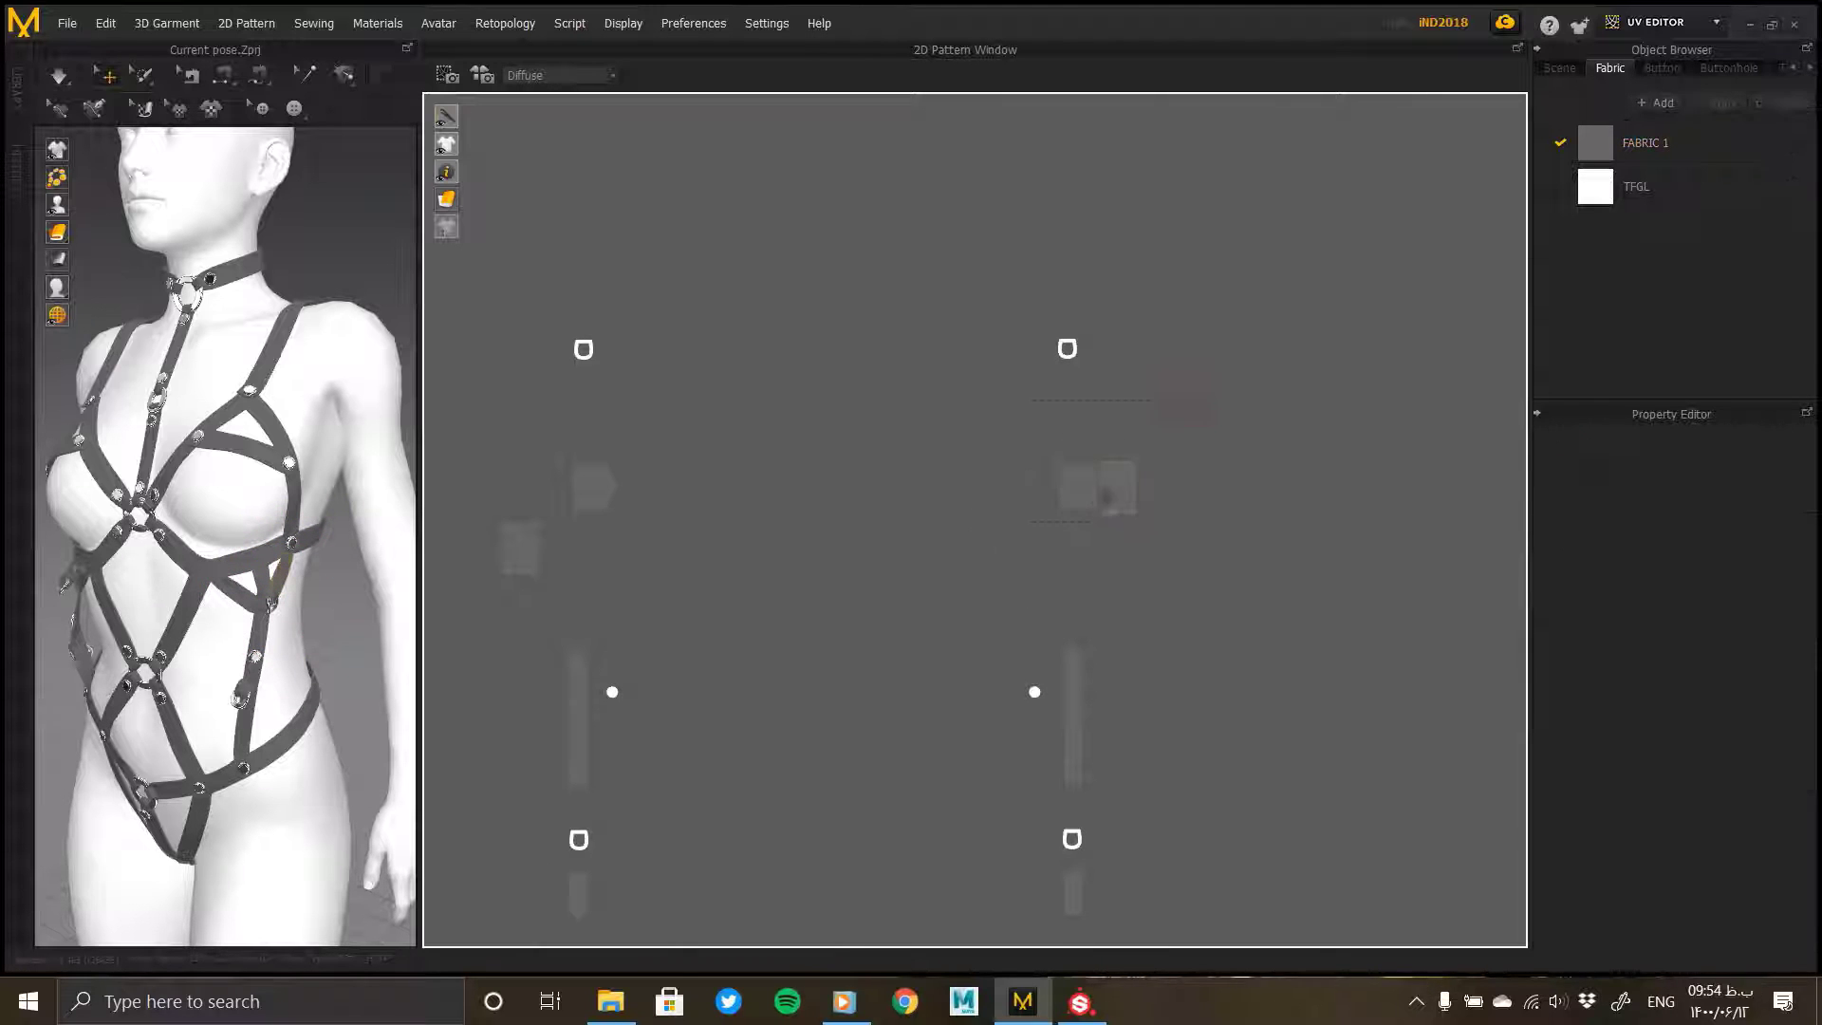
Step: Join the right hip's straps and the left hip's side pair to the left short straps, forming one row
left_click(1139, 500)
left_click_drag(662, 480, 664, 481)
middle_click_drag(658, 493, 918, 493)
left_click(810, 610)
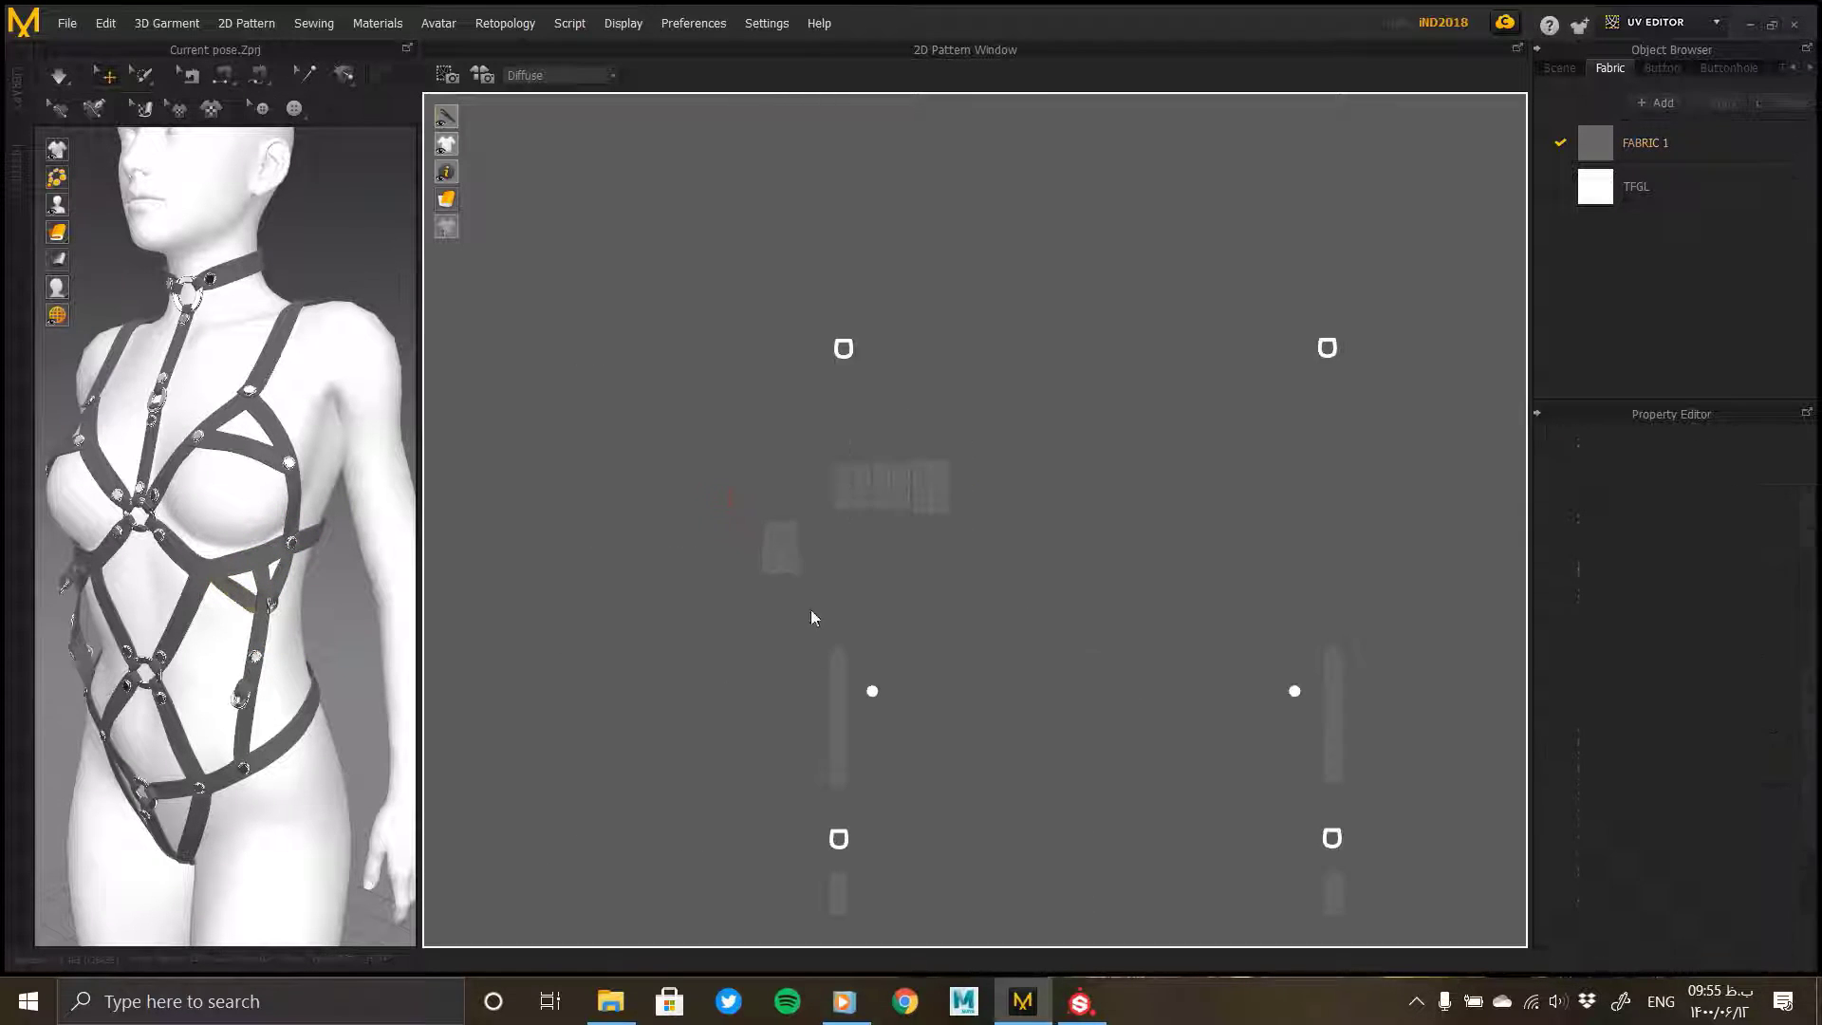
left_click_drag(789, 551, 822, 491)
Step: Move the left long pointed hip strap tight against the matching right one
scroll(887, 550, "down", 3)
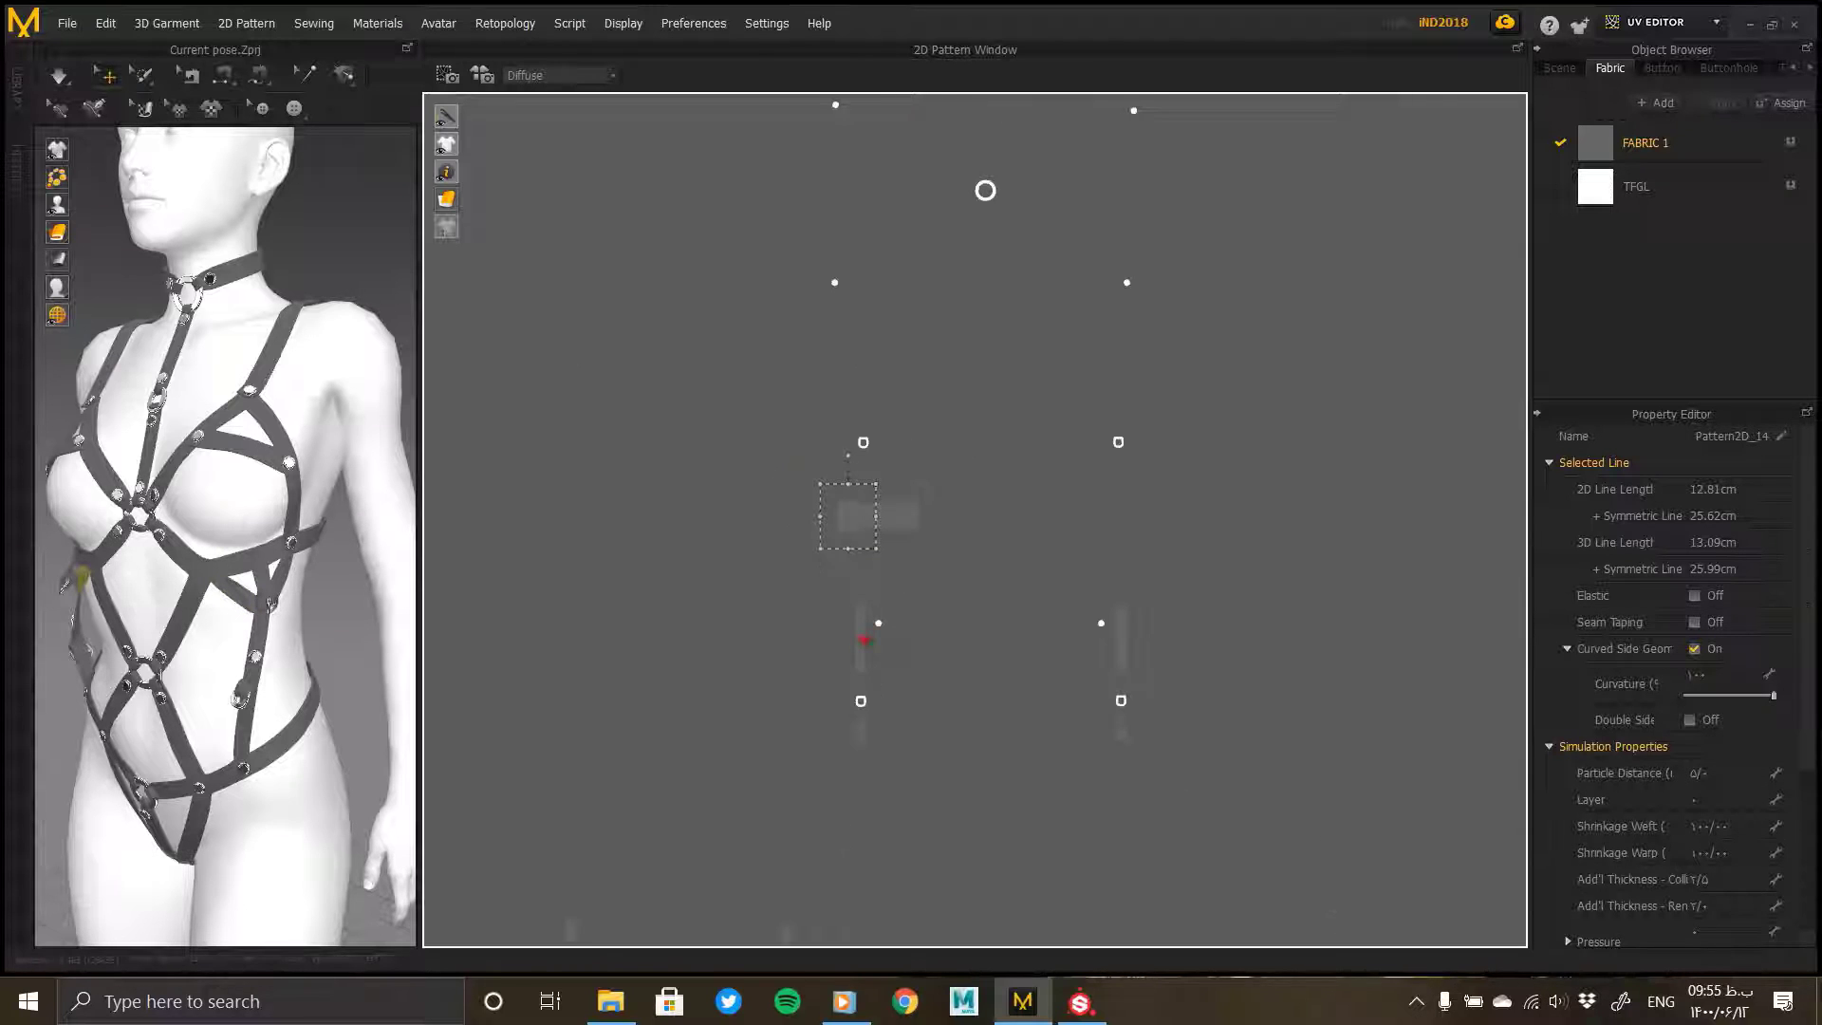
left_click_drag(862, 637, 1140, 637)
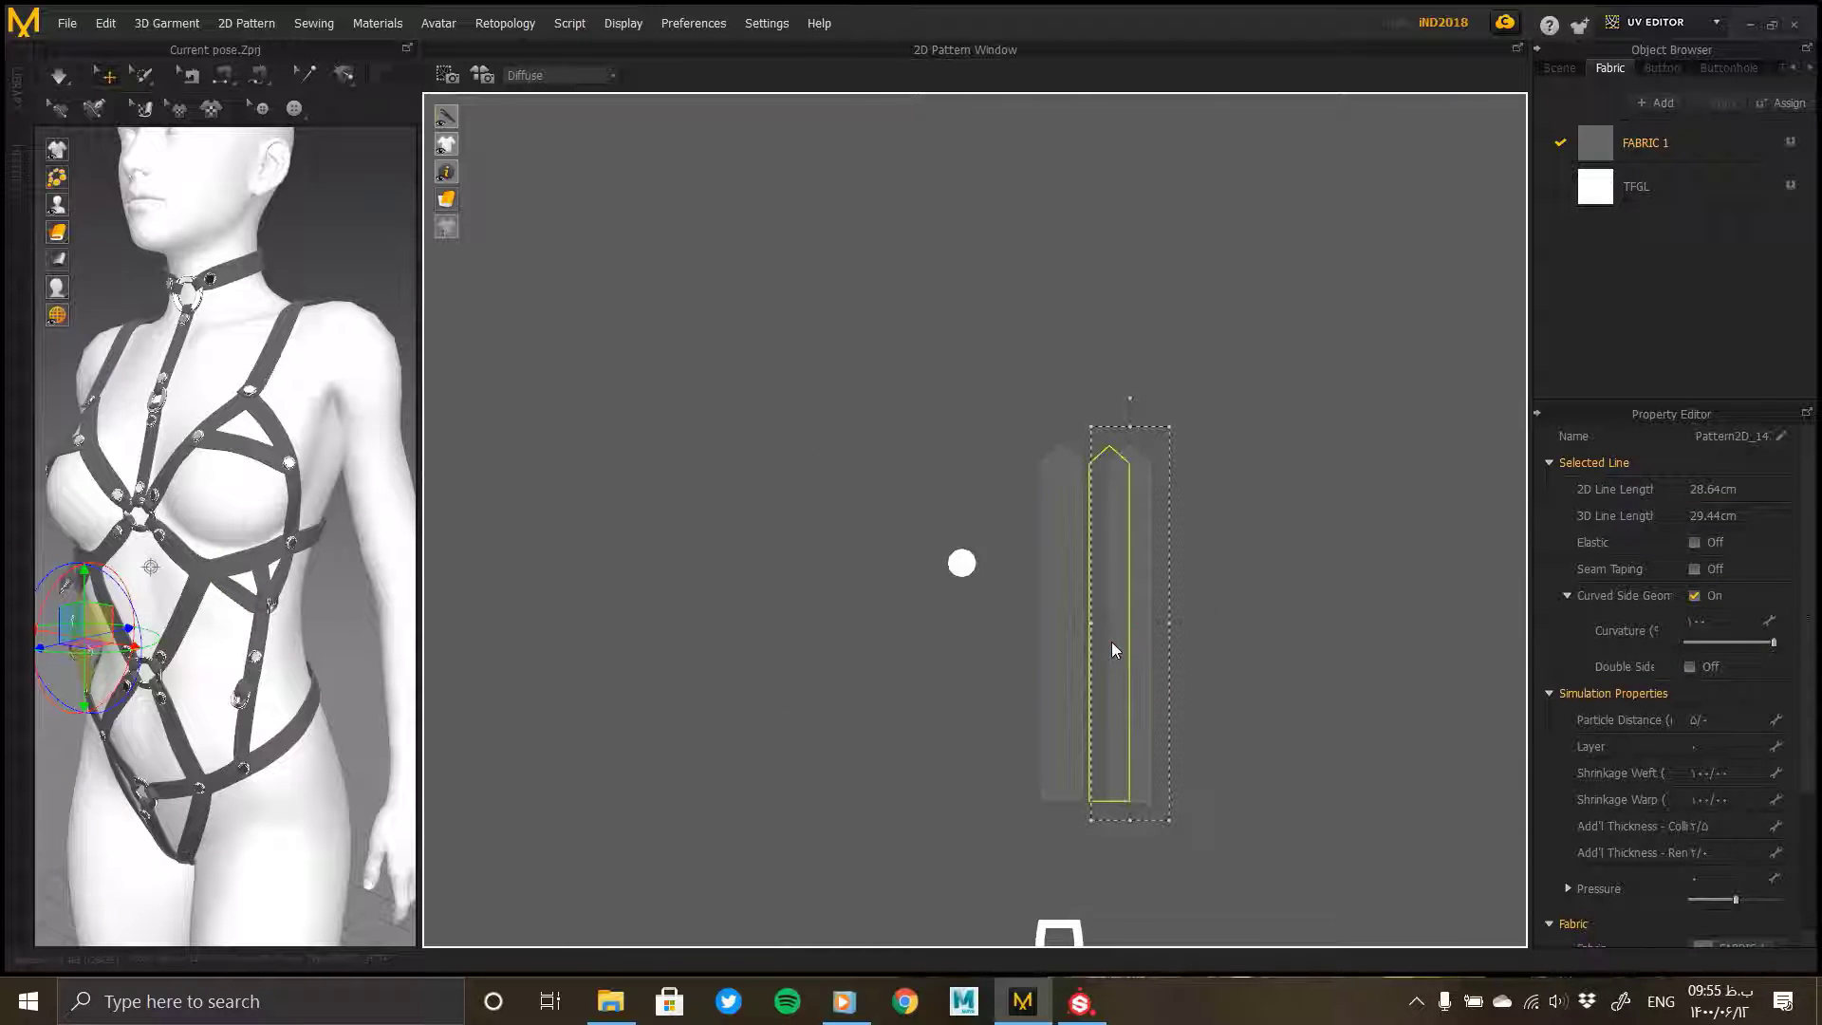
left_click_drag(1112, 643, 1112, 644)
scroll(1120, 668, "down", 7)
Step: Pair the short straps below the lower D-rings and attach the pair to the end of the hip row
middle_click_drag(1135, 684, 1139, 491)
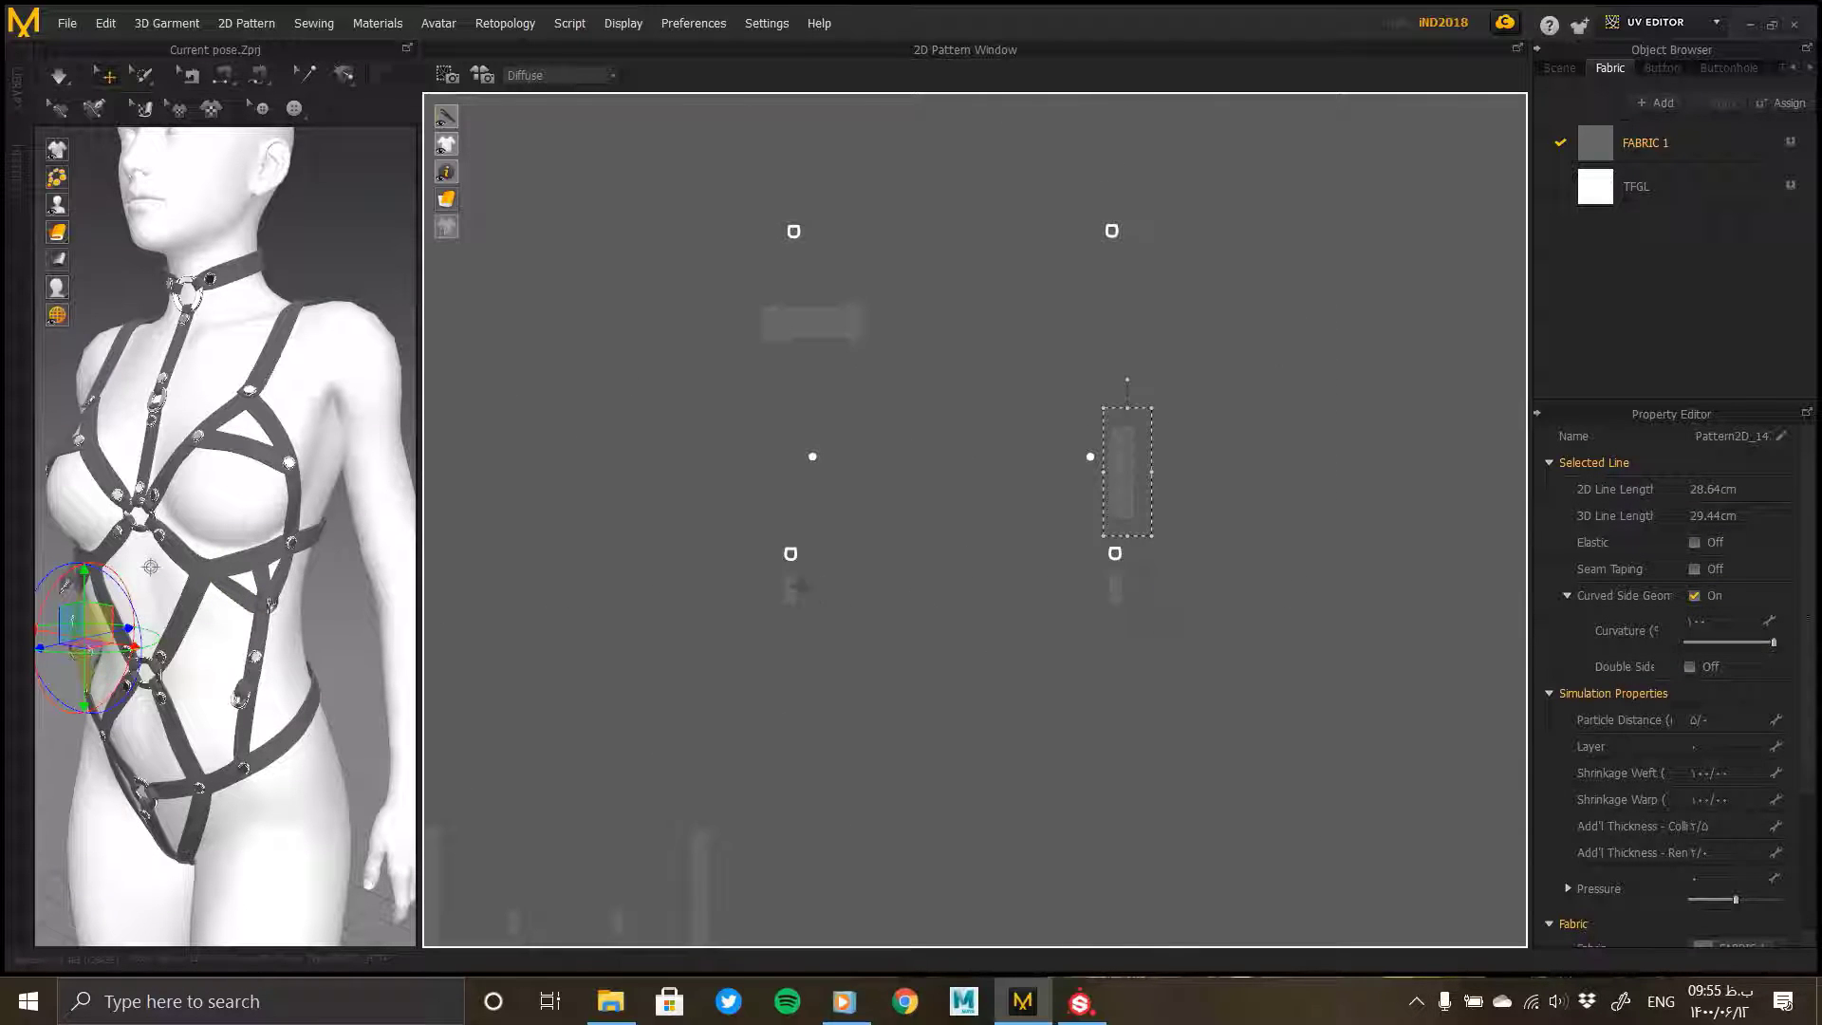
left_click(1134, 598)
scroll(1134, 596, "up", 8)
left_click_drag(1137, 598, 1117, 709)
scroll(1120, 631, "down", 3)
left_click(1045, 574)
scroll(1116, 710, "down", 6)
scroll(929, 484, "up", 2)
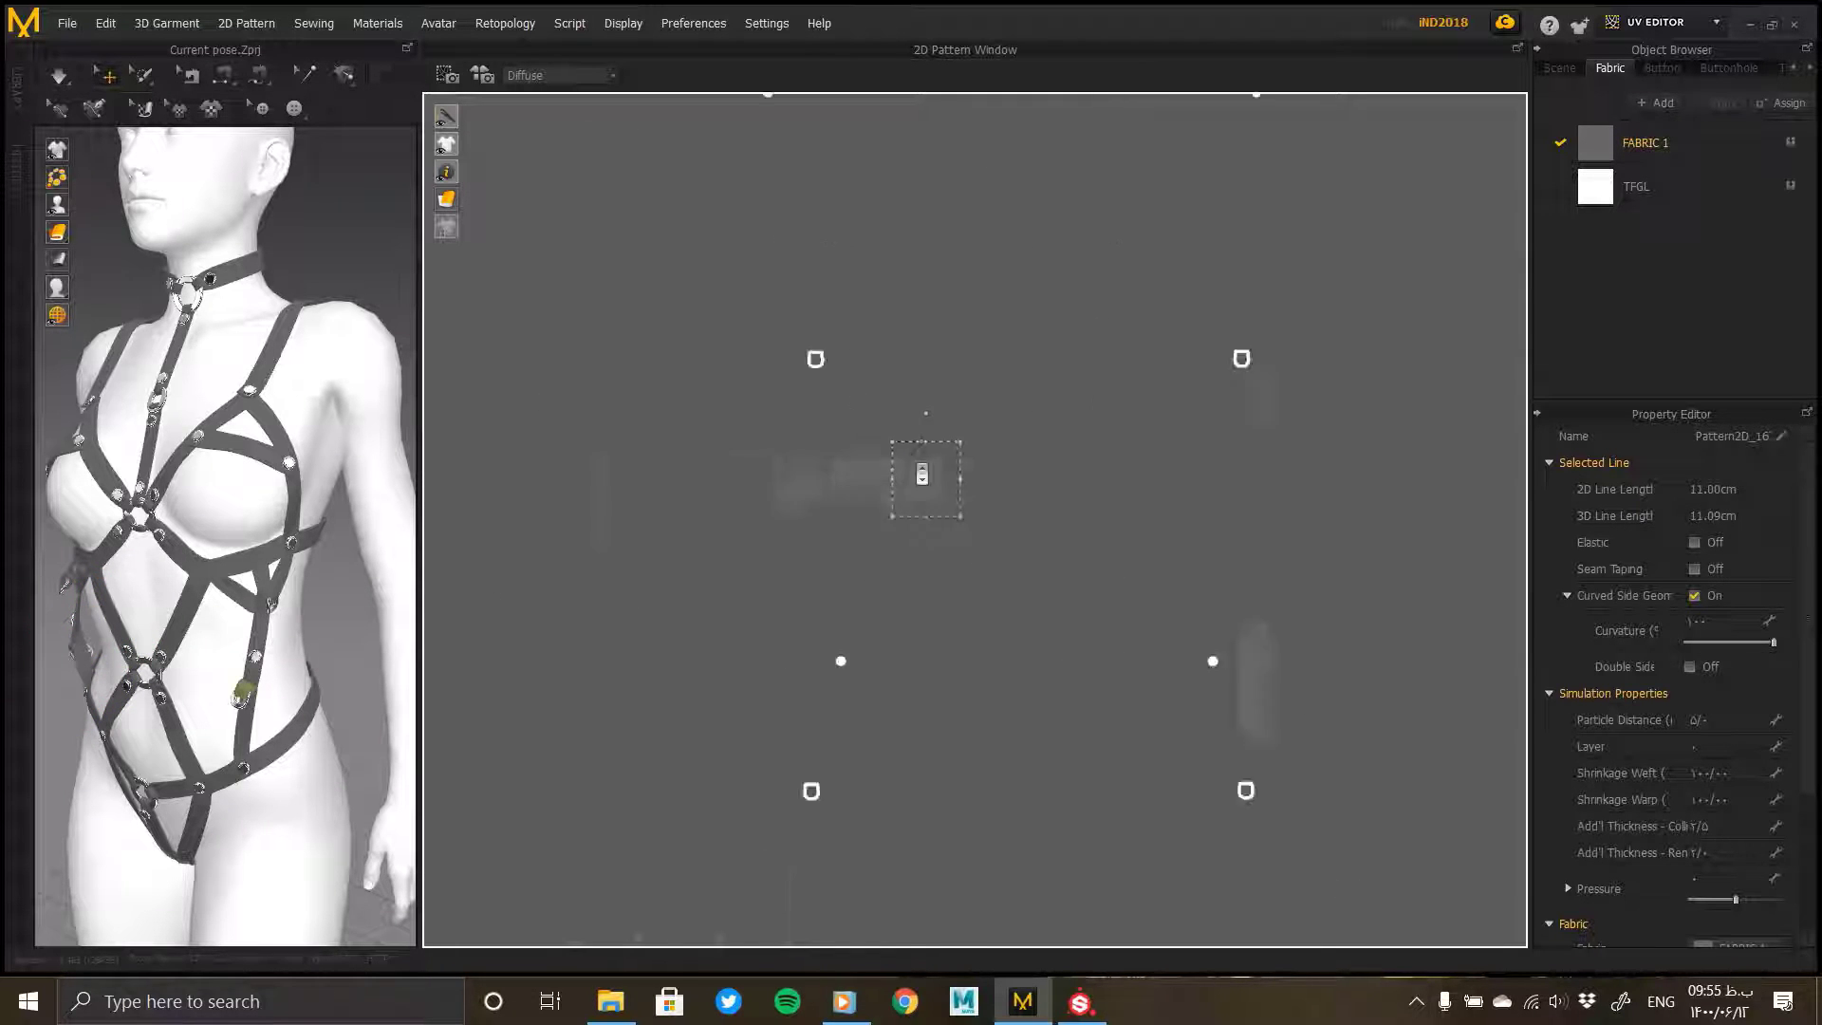
Step: Place the long pointed pair at the other end of the hip row and move the whole block to the strap cluster
scroll(927, 508, "down", 5)
scroll(925, 518, "up", 3)
left_click(1065, 621)
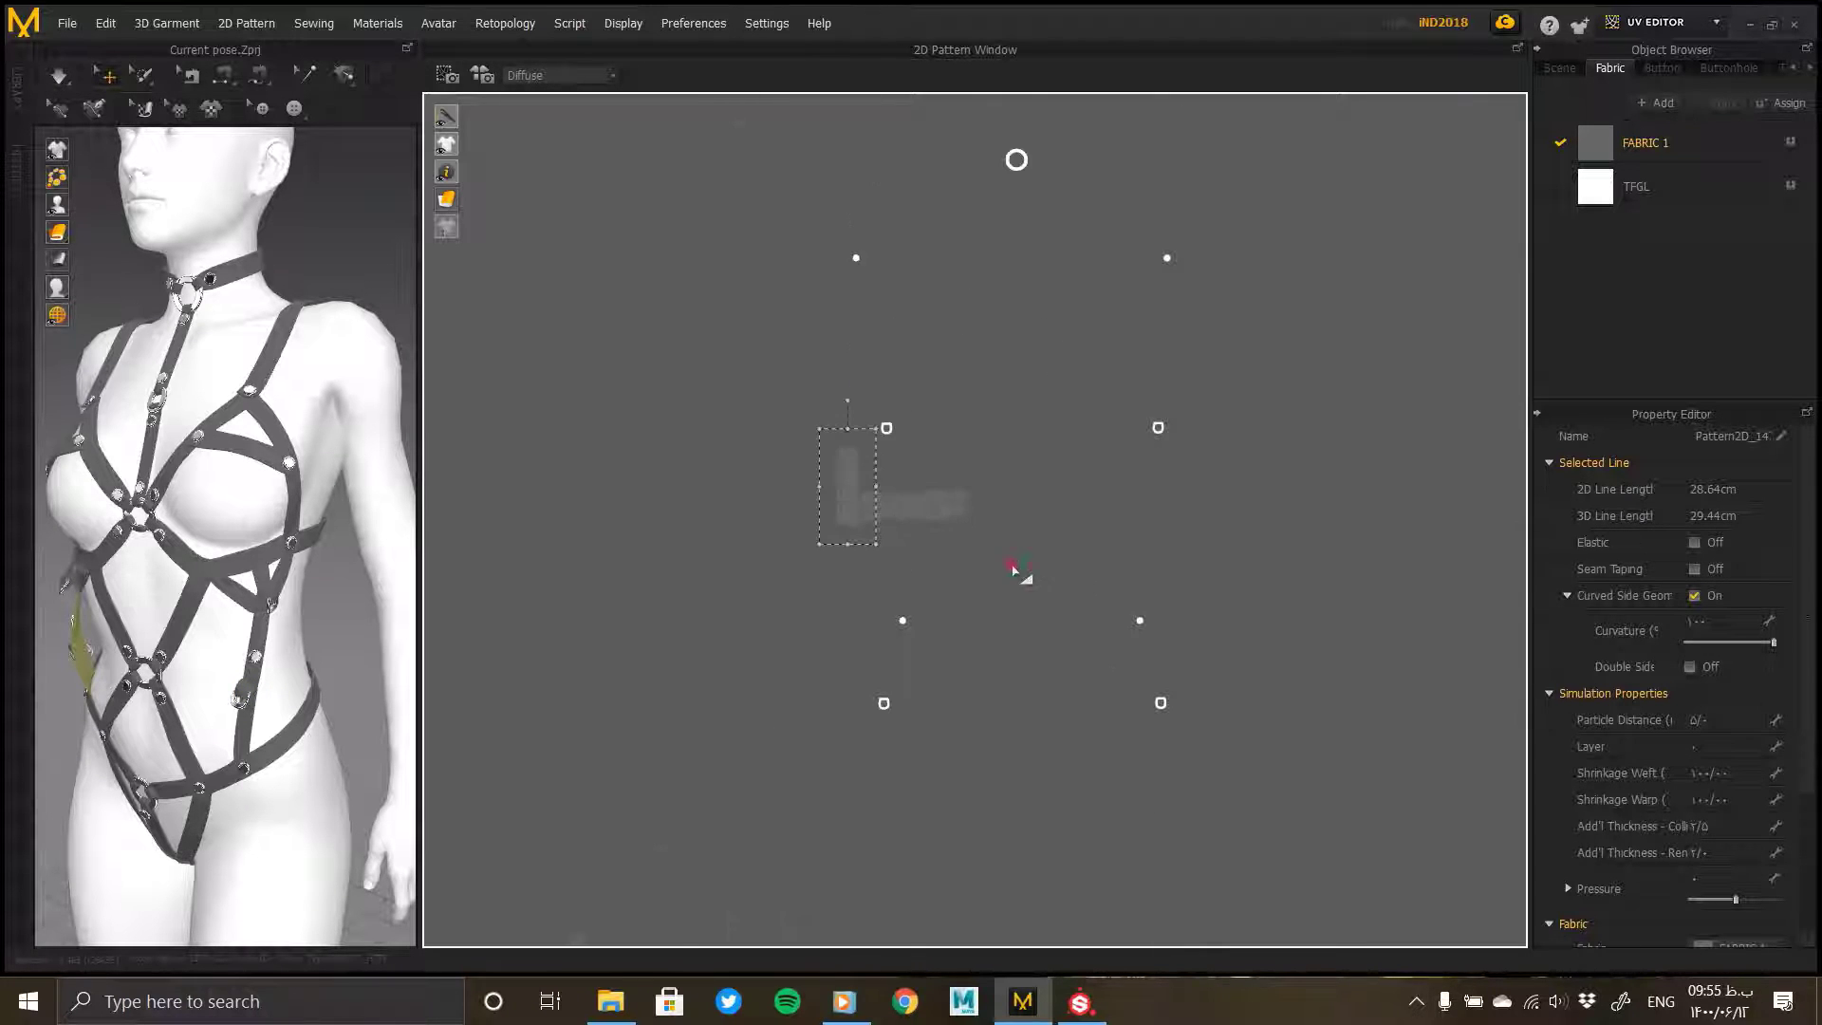
left_click_drag(1012, 569, 782, 441)
scroll(937, 556, "down", 3)
left_click_drag(1100, 441, 730, 243)
middle_click_drag(813, 391, 948, 604)
left_click_drag(871, 457, 795, 302)
Step: Gather the short straps above the lowest ring into one row
scroll(1012, 541, "up", 3)
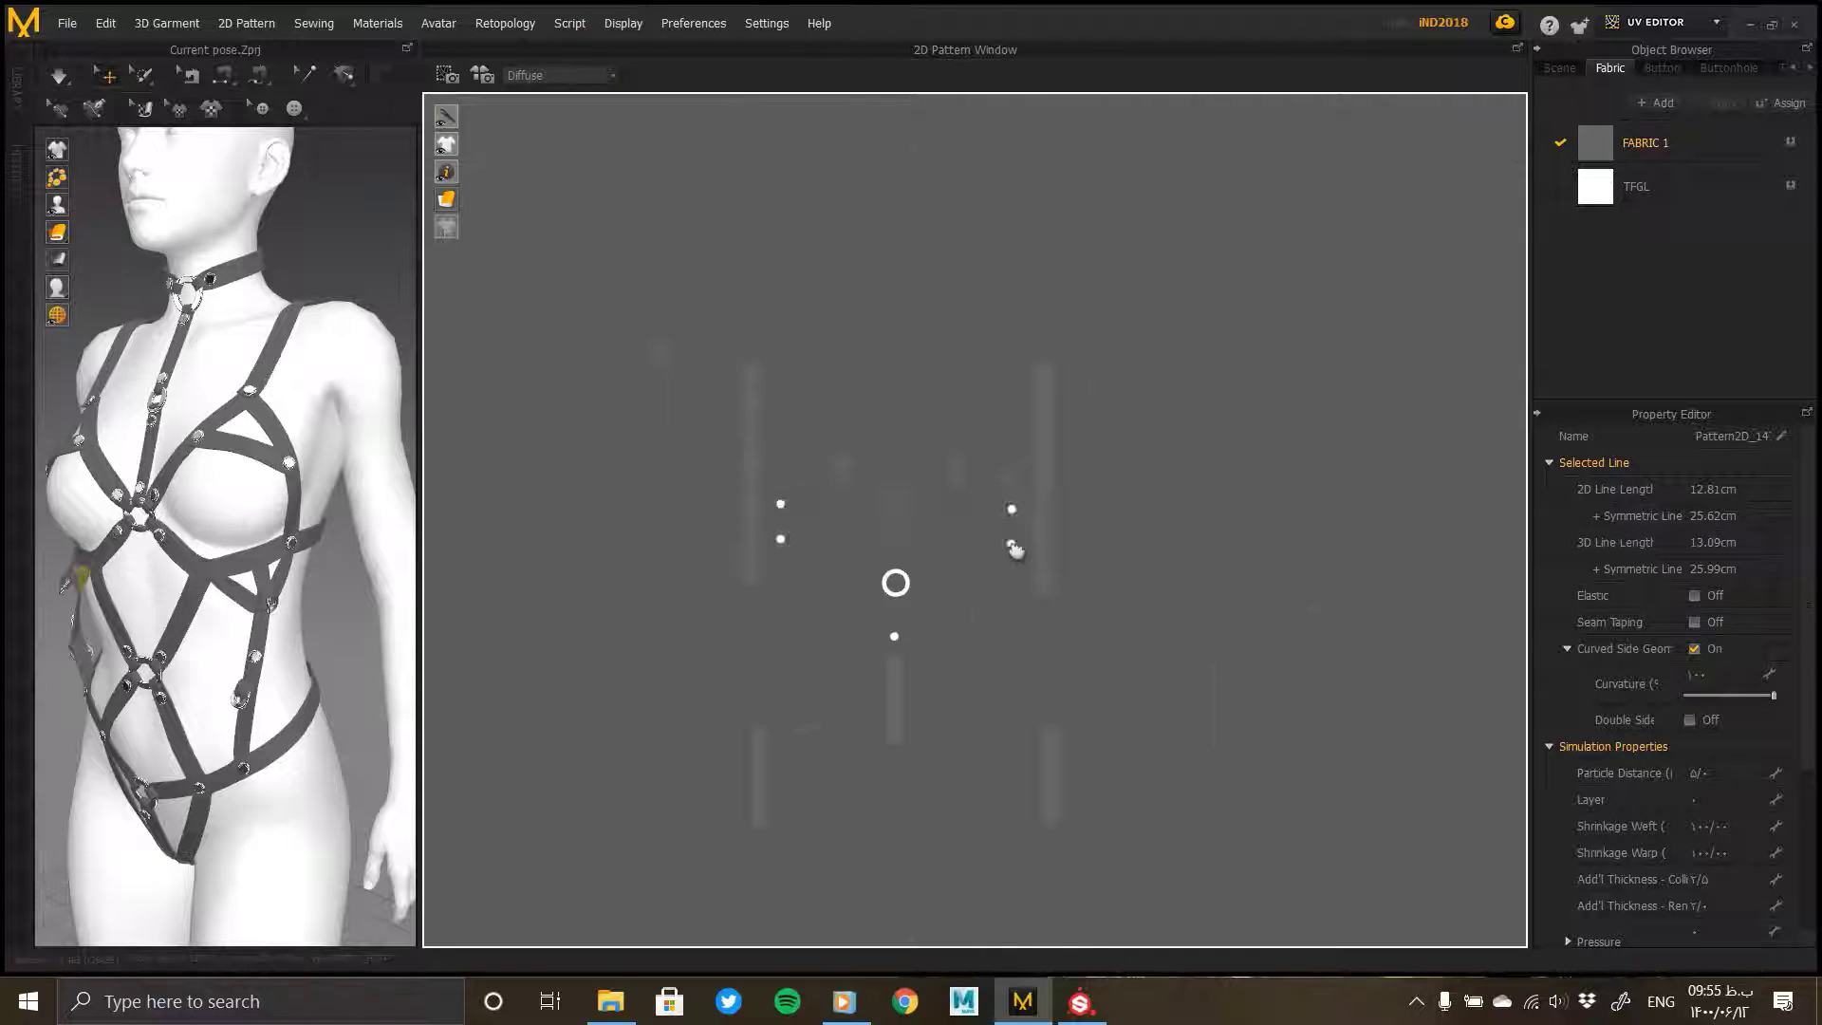
left_click(866, 460)
left_click_drag(947, 529, 1060, 462)
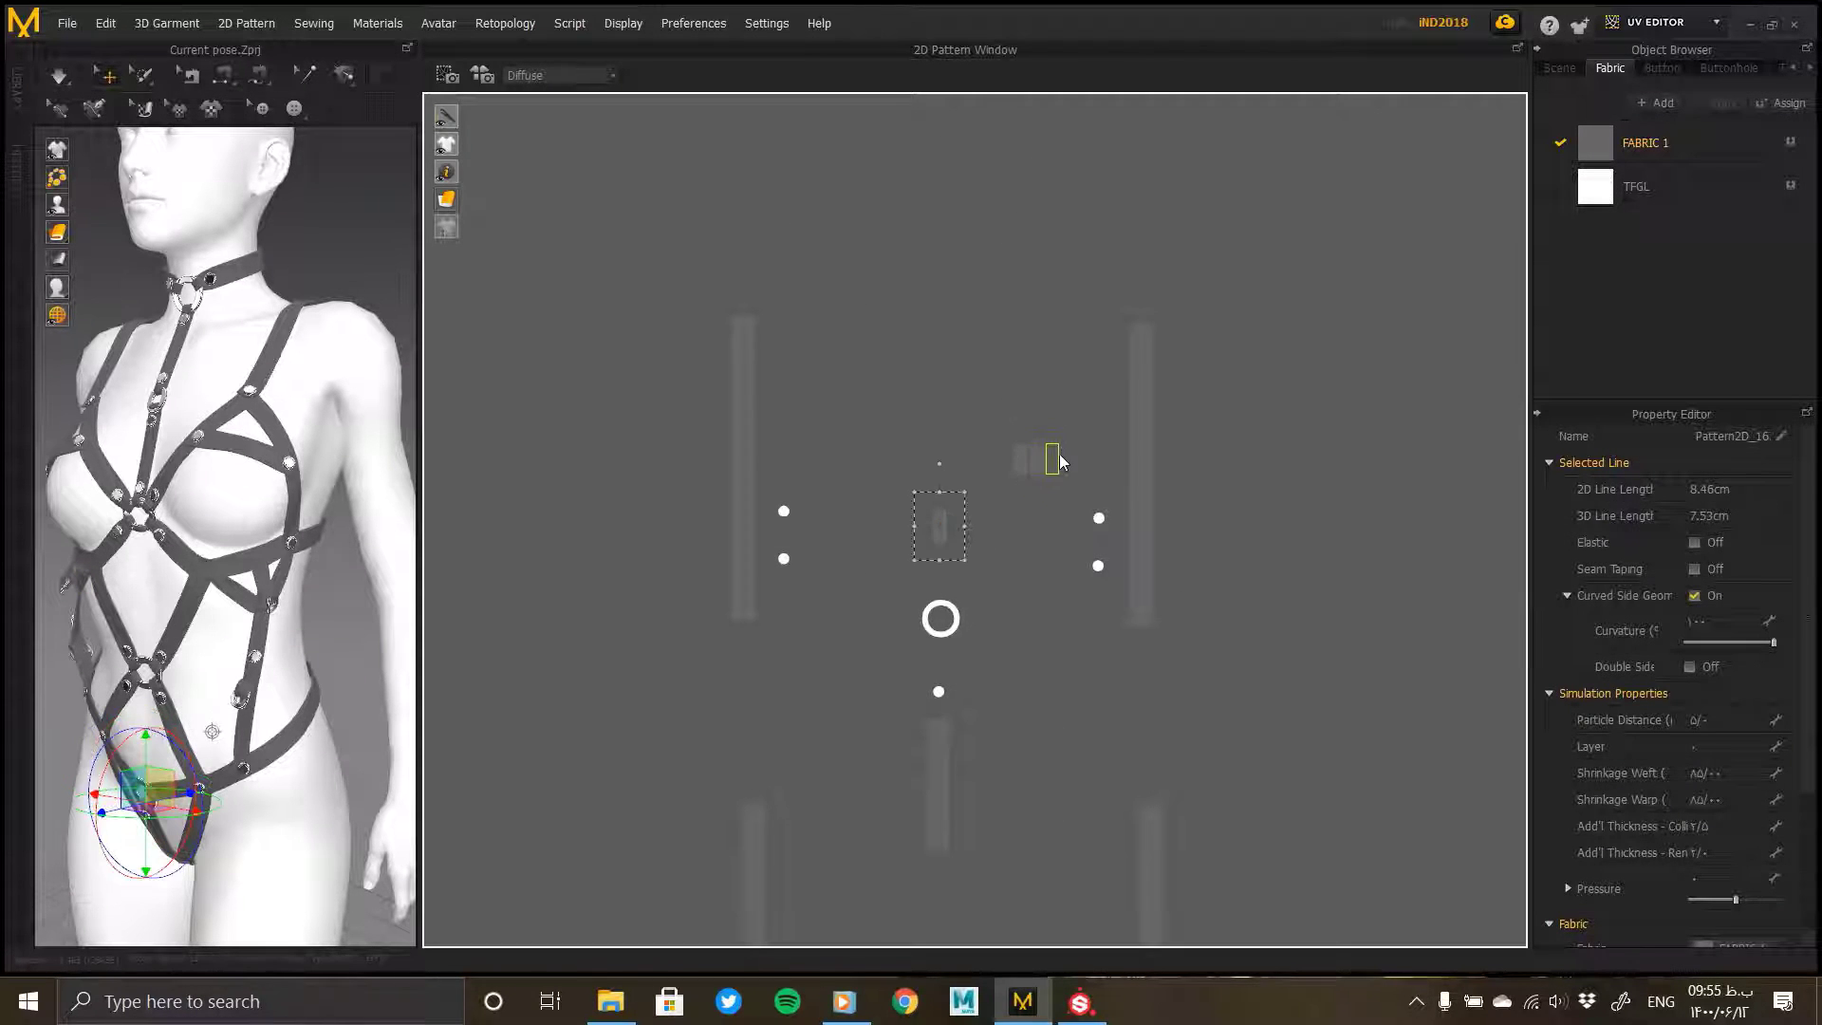
Step: Arrange the lowest long straps and the short row into one compact block, and group the four rivets on one side
left_click(1173, 465)
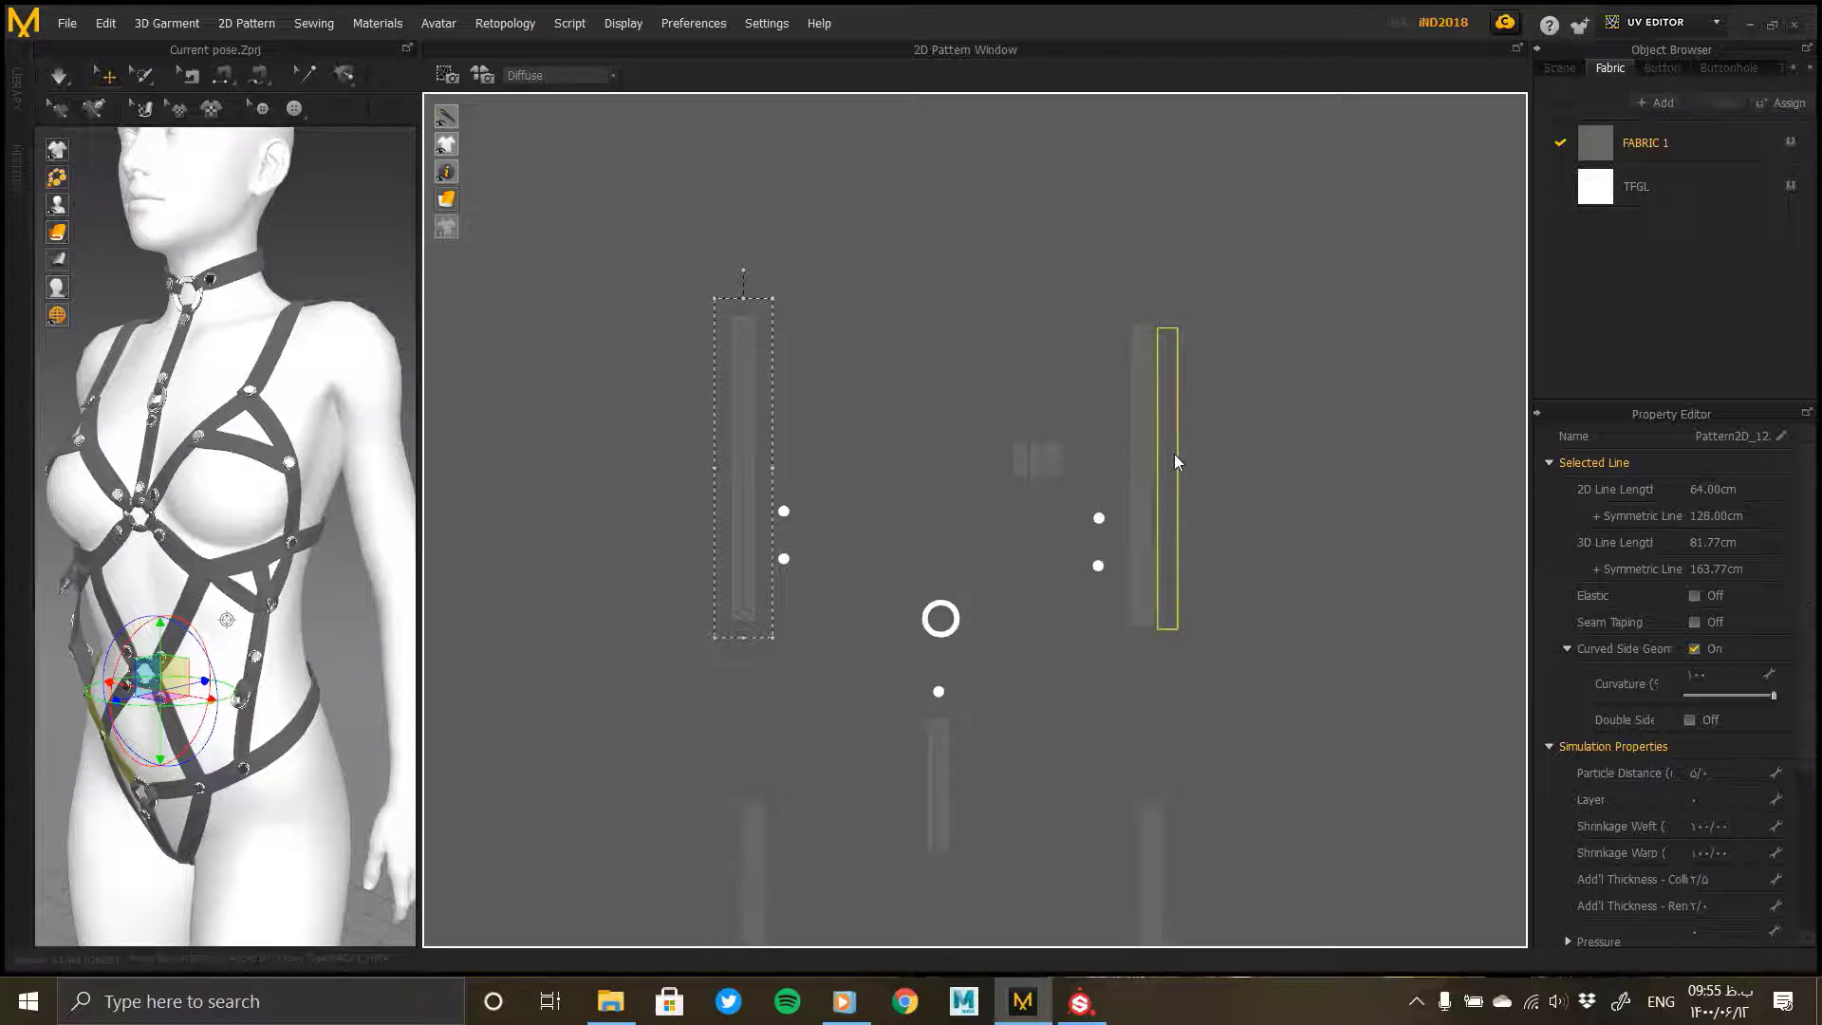
left_click(1032, 446)
left_click_drag(1161, 860, 1199, 386)
left_click_drag(943, 789, 1224, 399)
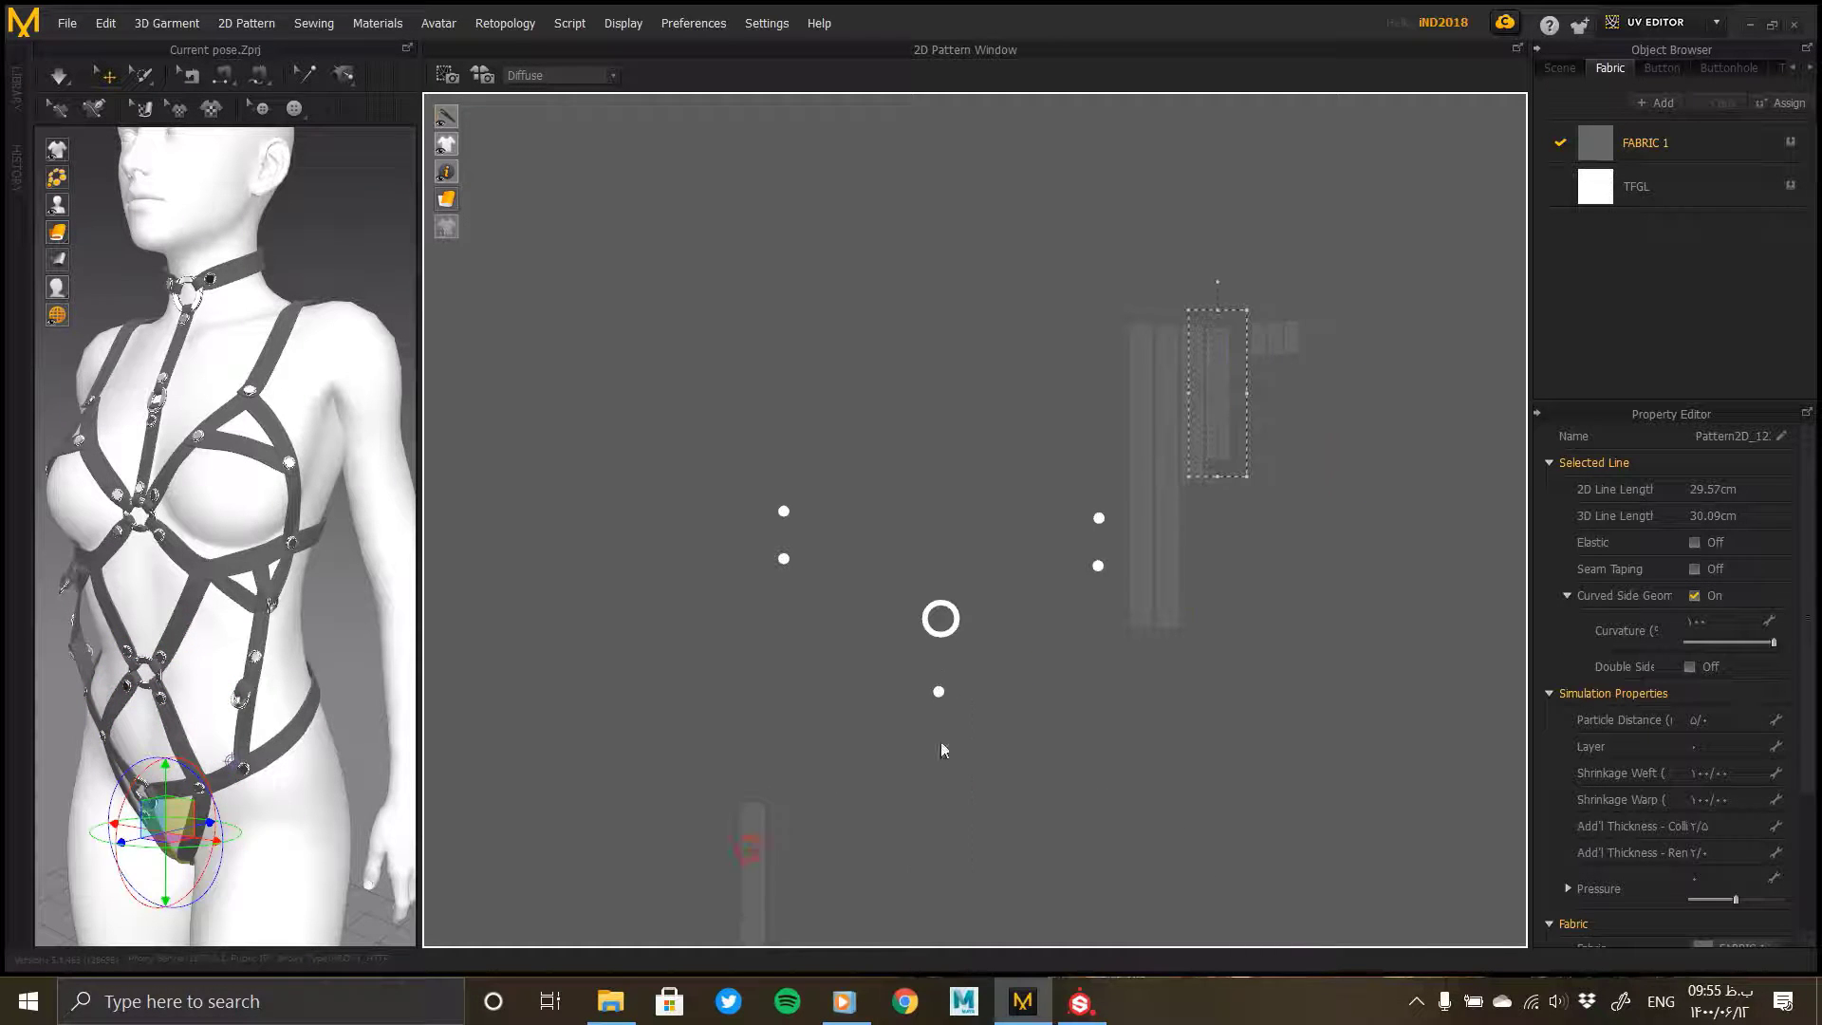
left_click(1112, 382)
left_click(1098, 564)
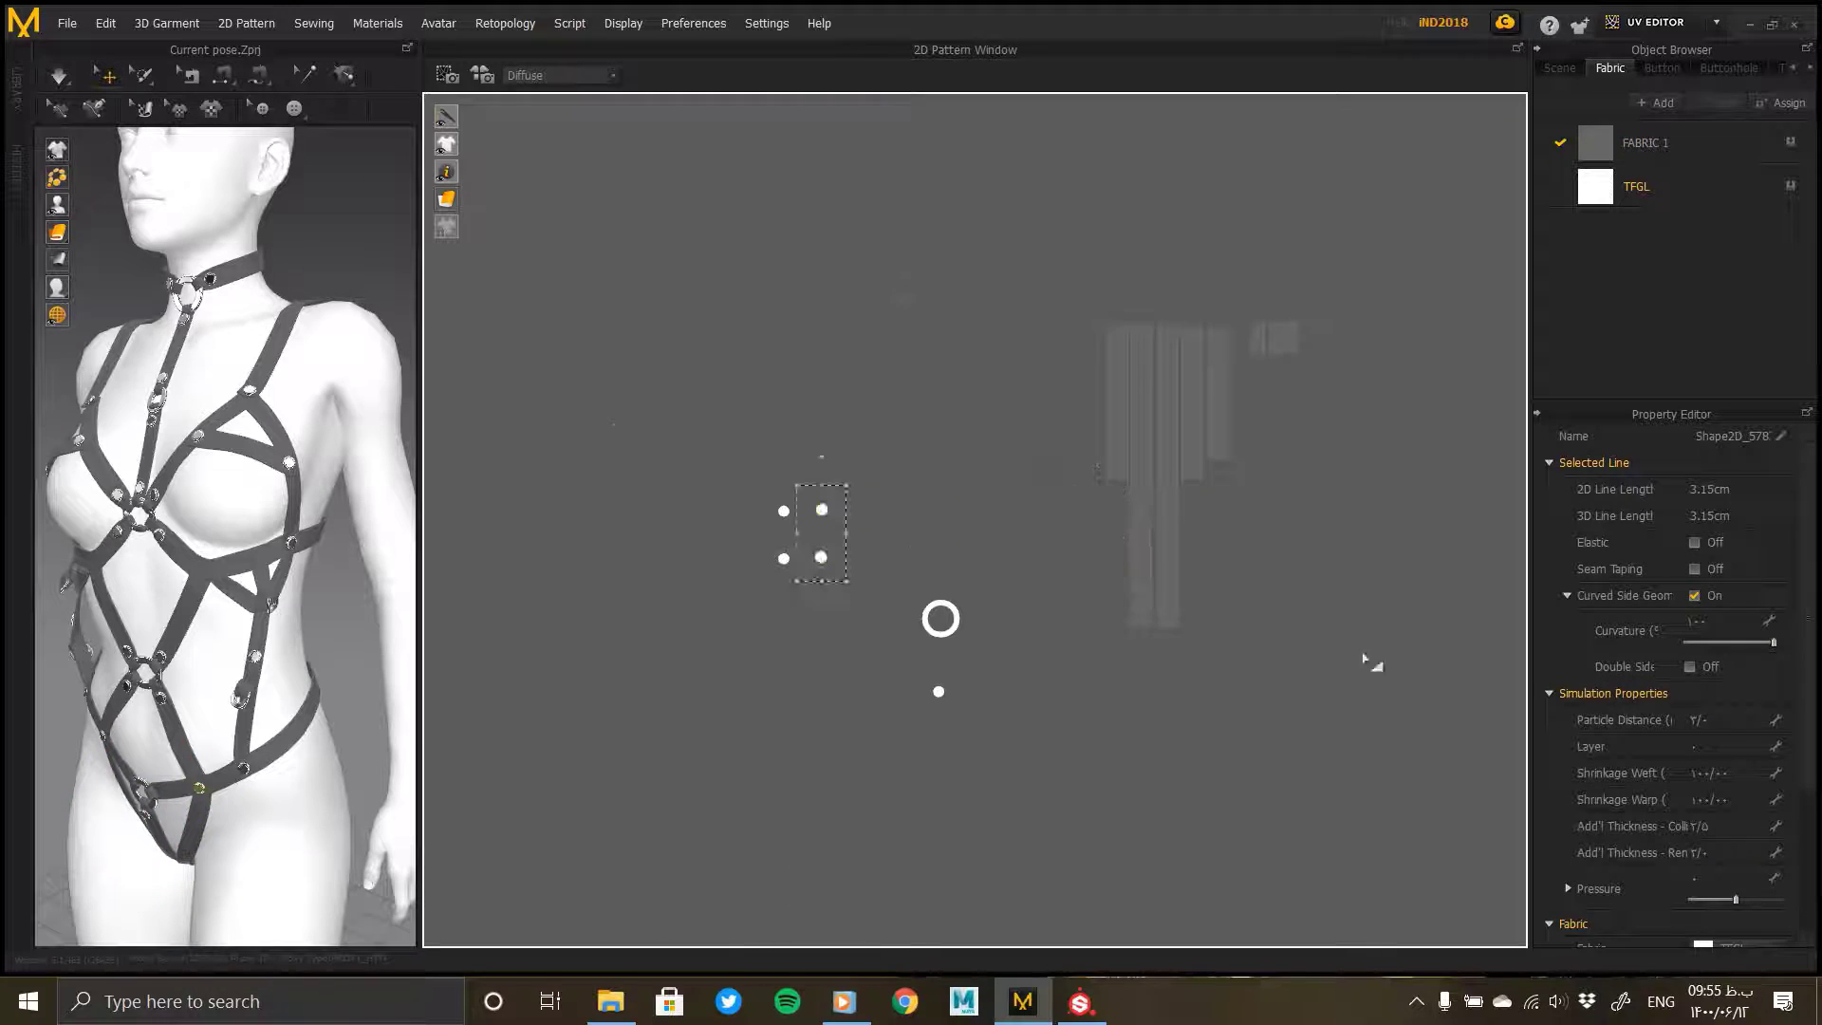
Step: Move the lowest strap block away from the ring and rivets and up beside the strap cluster
middle_click_drag(1364, 658, 1156, 625)
left_click_drag(866, 255, 1120, 631)
scroll(999, 590, "down", 5)
left_click_drag(981, 530, 1205, 590)
left_click_drag(1160, 493, 1308, 686)
scroll(1257, 681, "down", 4)
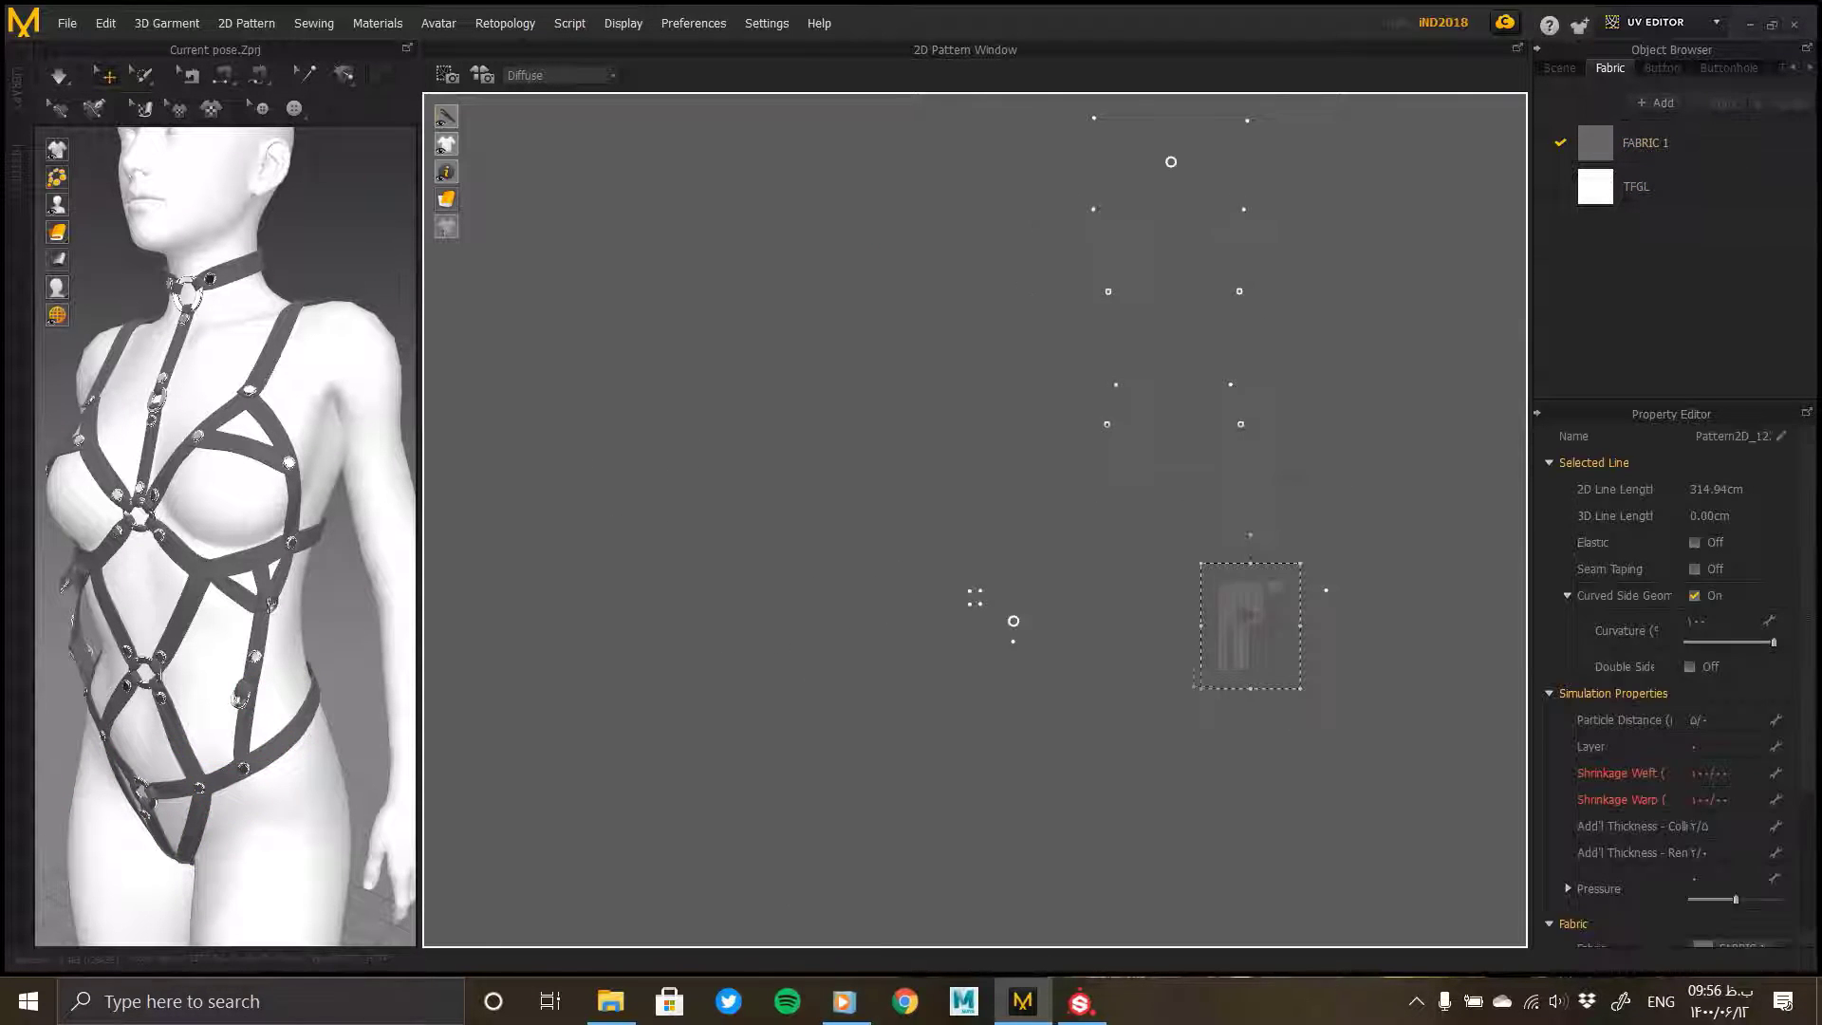
left_click_drag(1253, 622, 937, 286)
scroll(984, 402, "down", 4)
middle_click_drag(1004, 418, 1081, 650)
left_click_drag(944, 226, 956, 218)
scroll(964, 486, "down", 6)
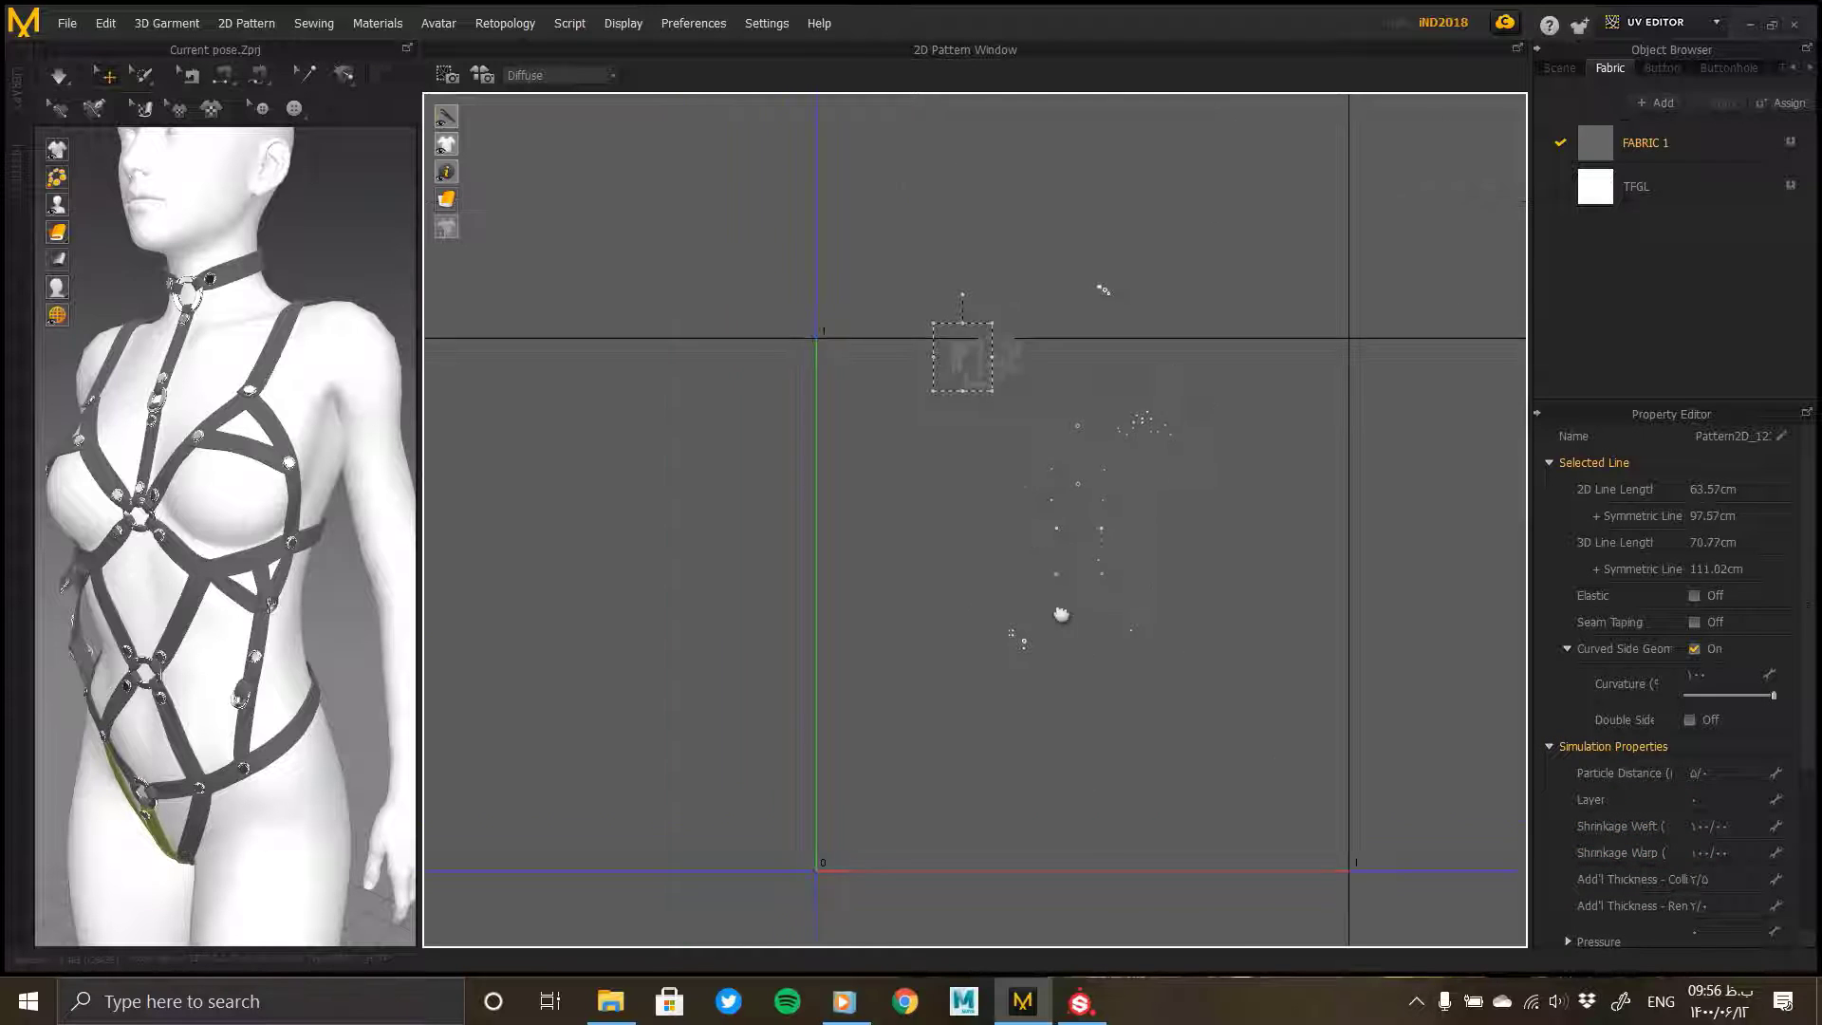
Step: Collect all the rings and rivets and move them together above the 0–1 UV tile
scroll(1091, 645, "up", 5)
middle_click_drag(1111, 656, 1066, 752)
left_click(1078, 711)
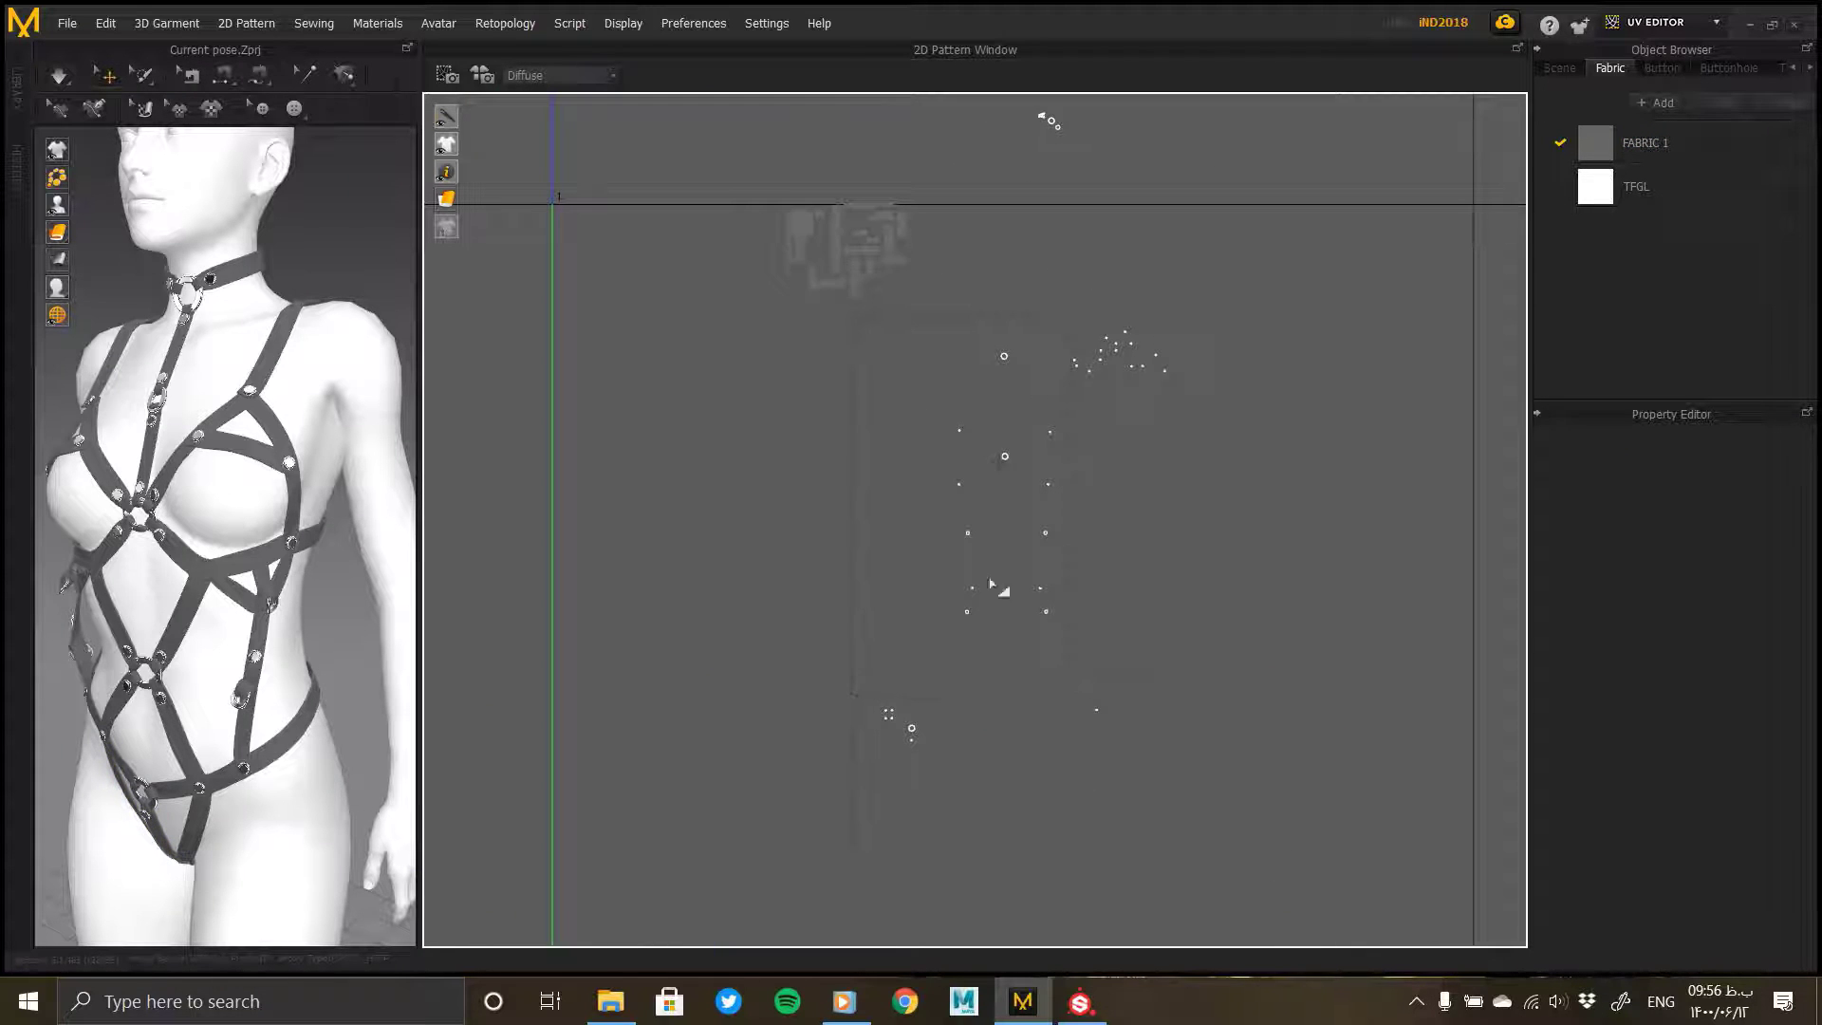
left_click_drag(856, 311, 1191, 765)
left_click_drag(1005, 457, 1224, 297)
middle_click_drag(1224, 297, 1176, 572)
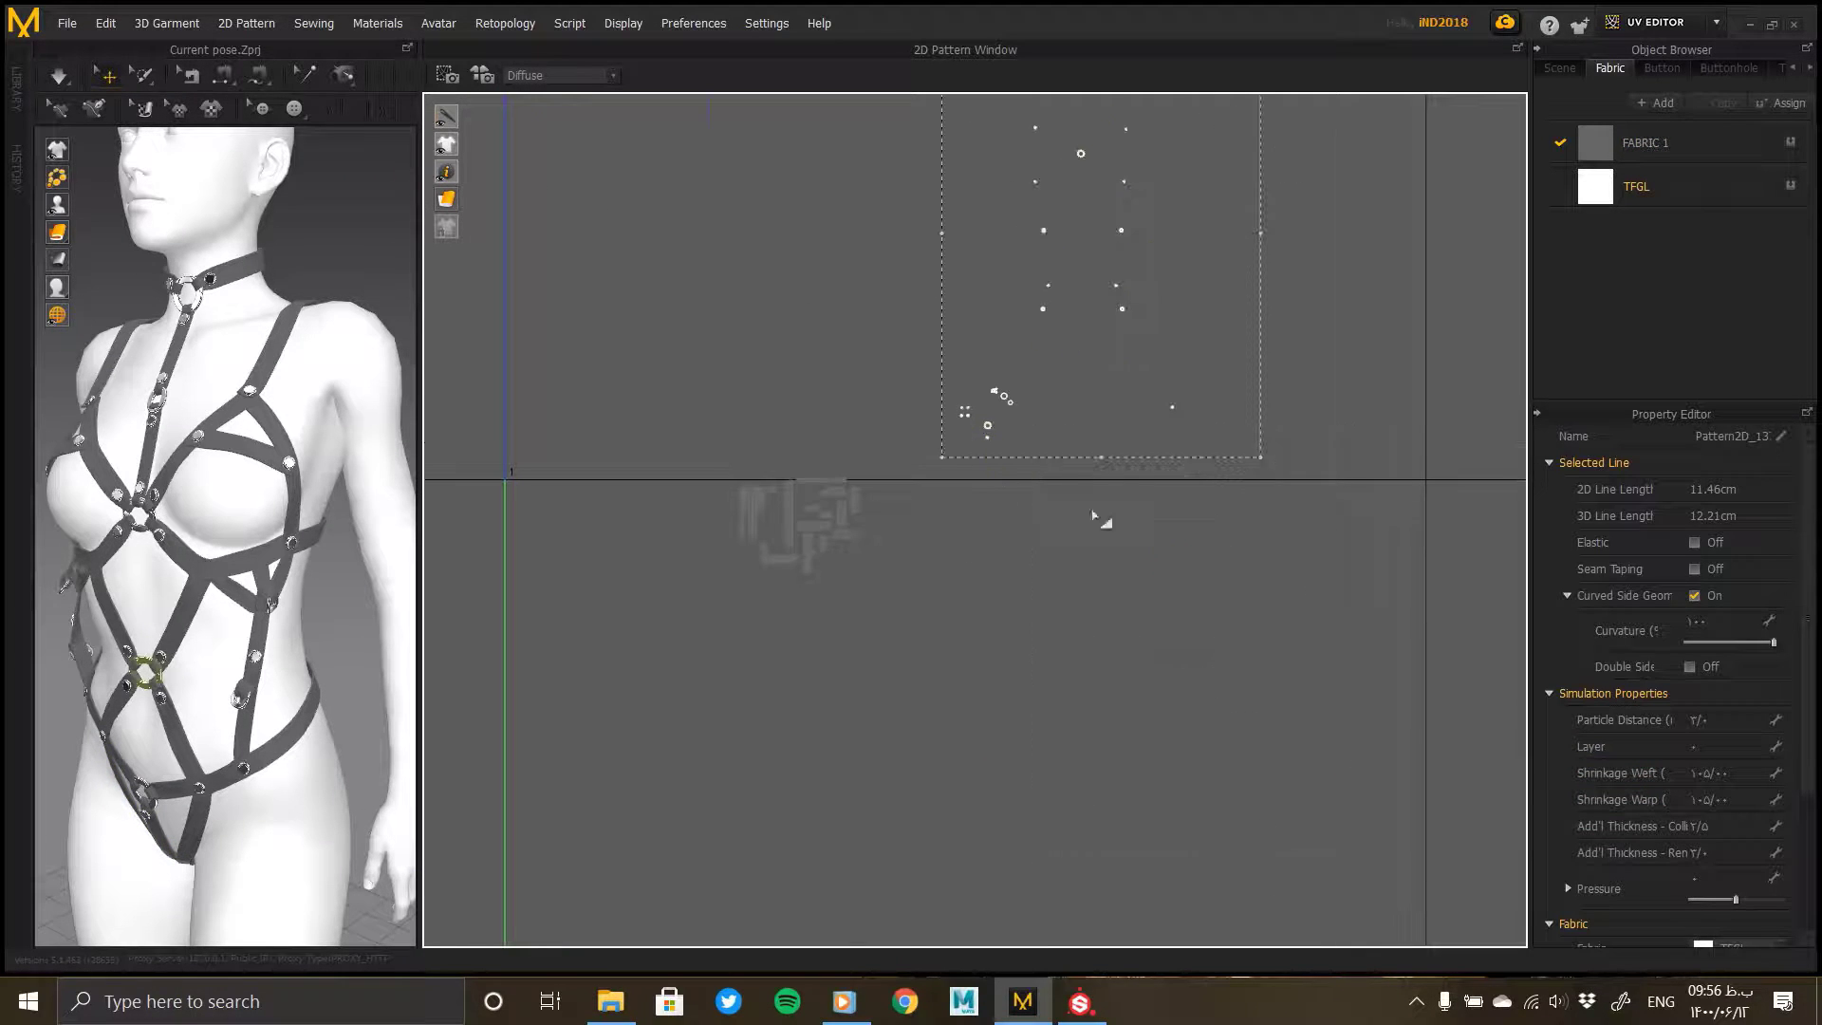
scroll(1094, 551, "down", 6)
Step: Select the whole cluster of fabric straps and scale it up proportionally to more than the tile's width
scroll(1043, 553, "up", 5)
left_click_drag(952, 473, 1464, 943)
scroll(1025, 620, "down", 2)
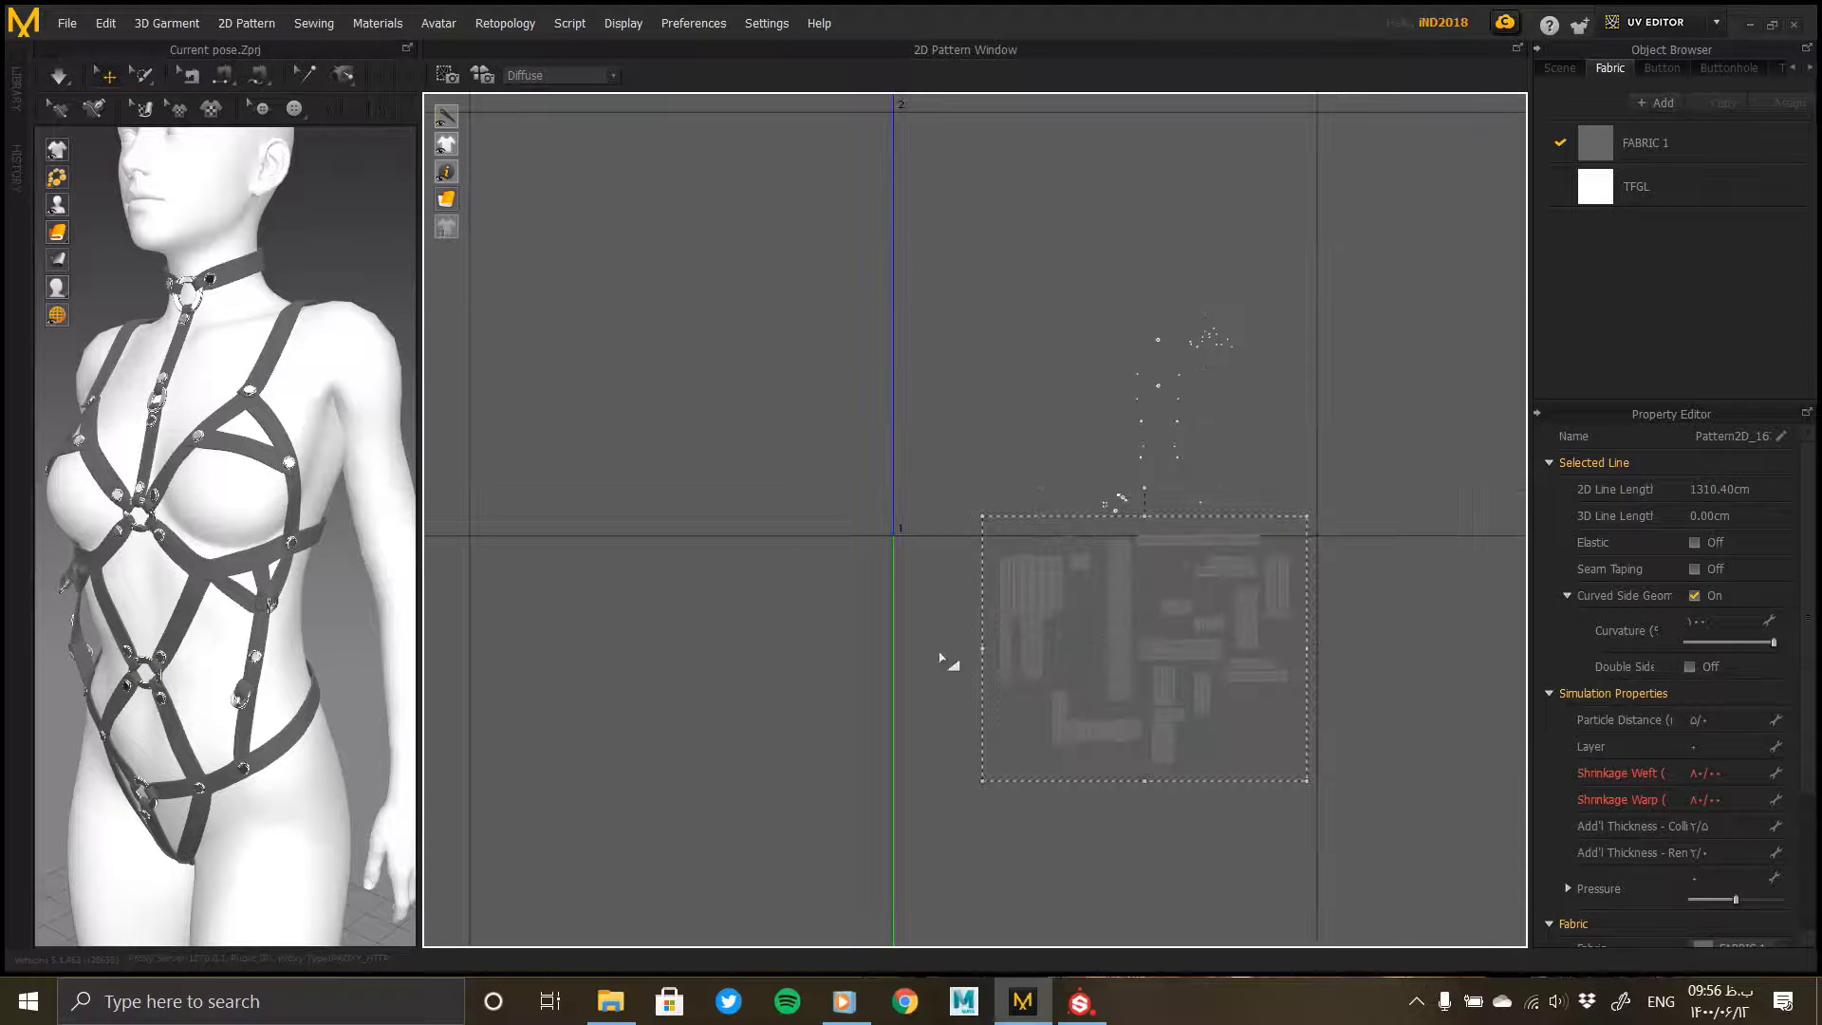
middle_click_drag(979, 817, 918, 589)
left_click_drag(921, 552, 444, 913)
left_click(444, 913)
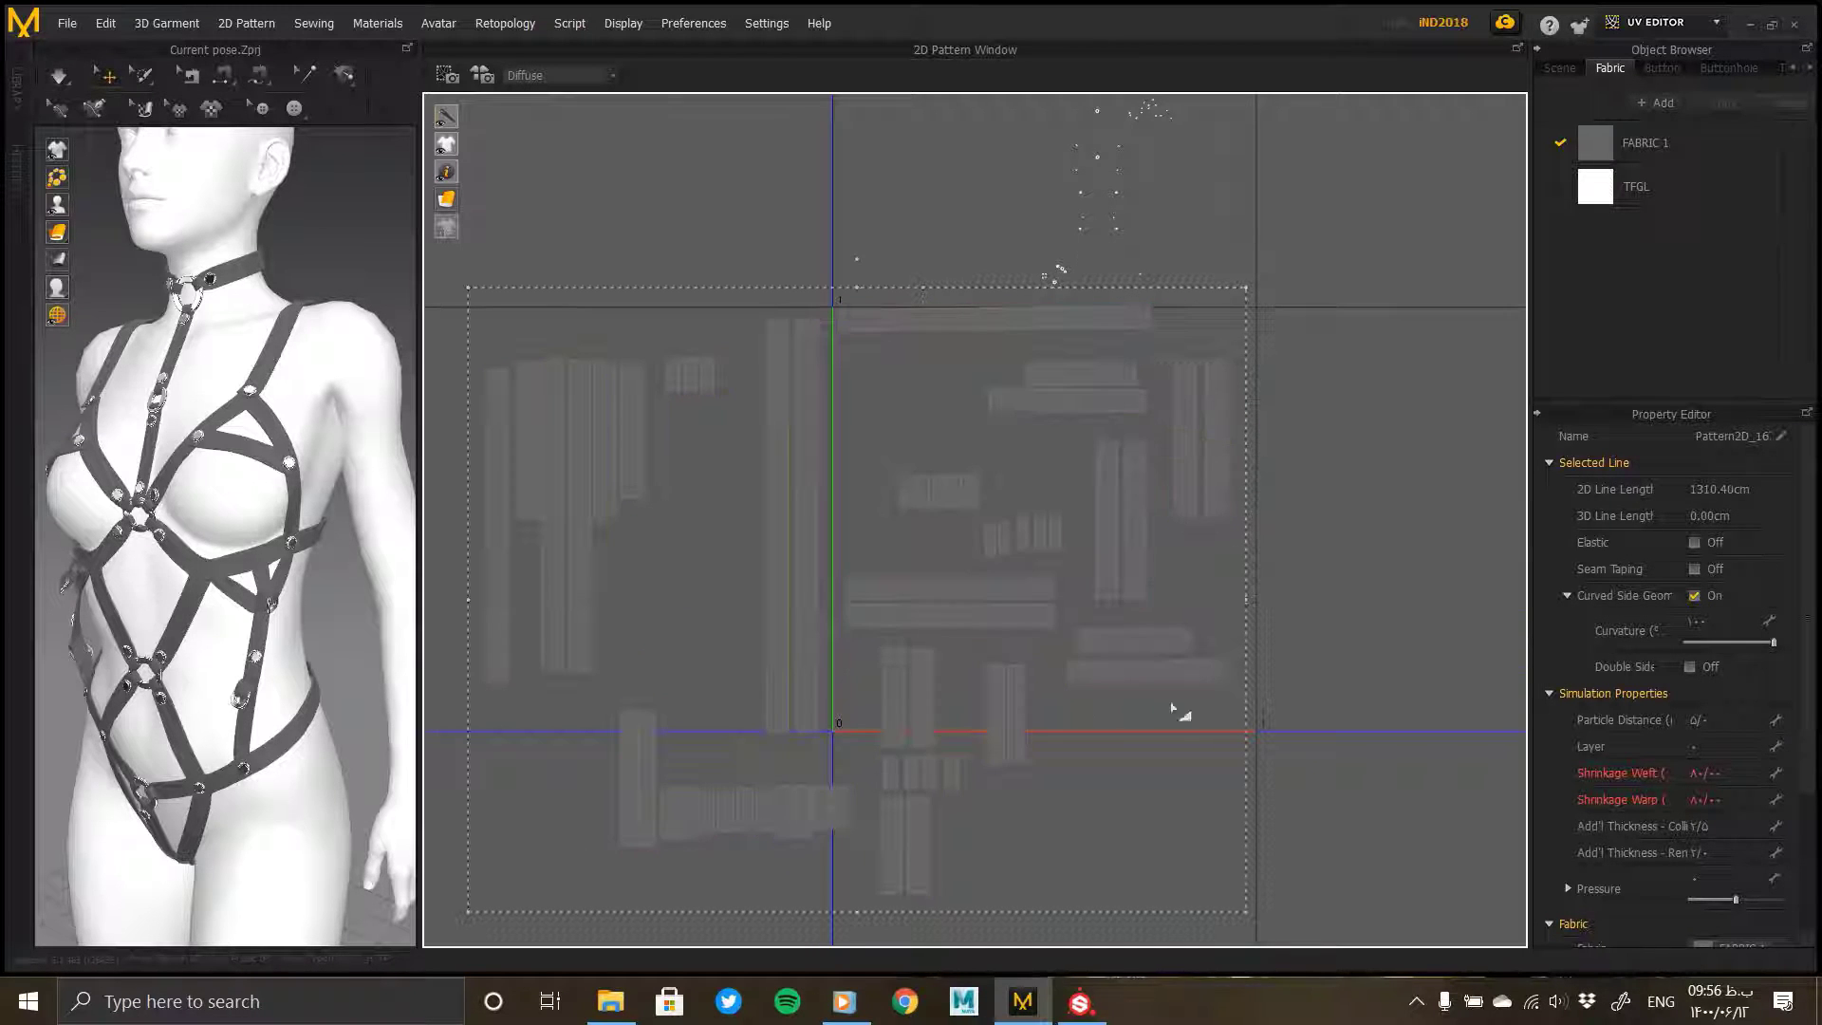
Step: Spread out the collar strap, the long shoulder pair, the long horizontal pair and a short upright pair to clear packing space
middle_click_drag(960, 365, 981, 433)
left_click_drag(985, 388, 1333, 681)
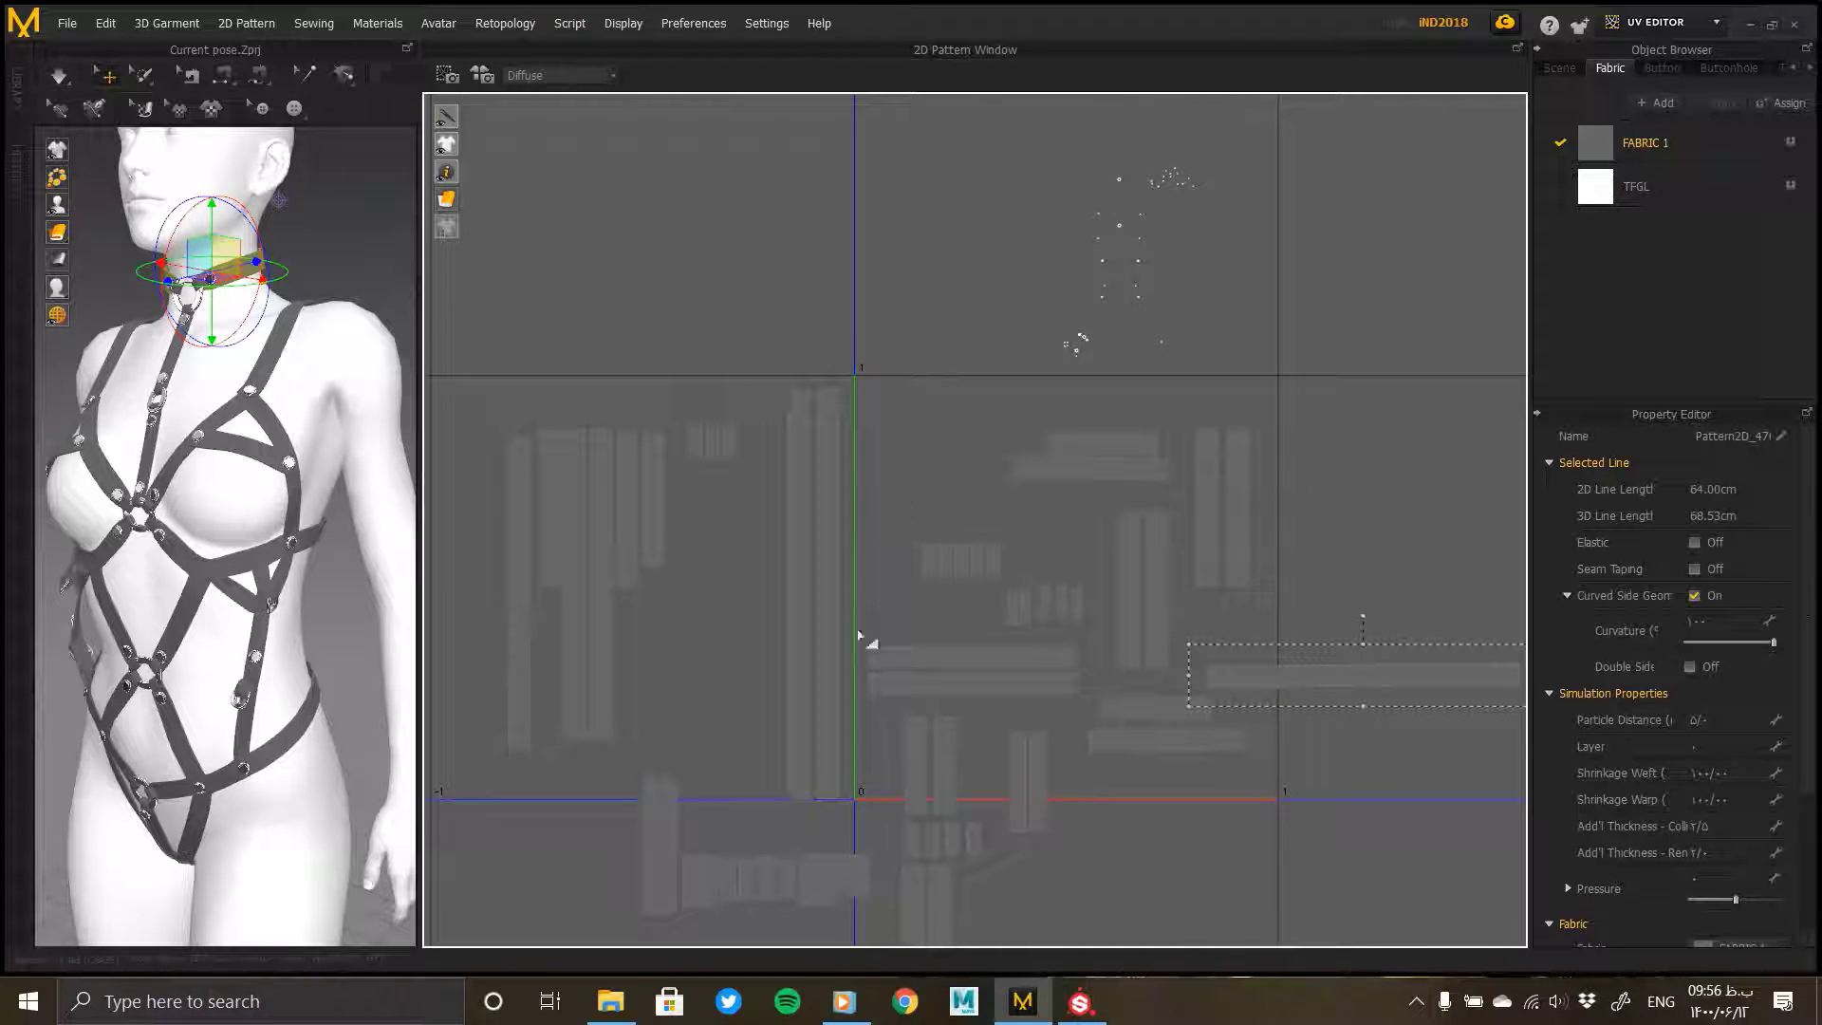
left_click_drag(835, 613, 776, 619)
left_click_drag(1078, 724, 1389, 624)
left_click_drag(894, 707, 965, 833)
left_click_drag(947, 795, 1090, 807)
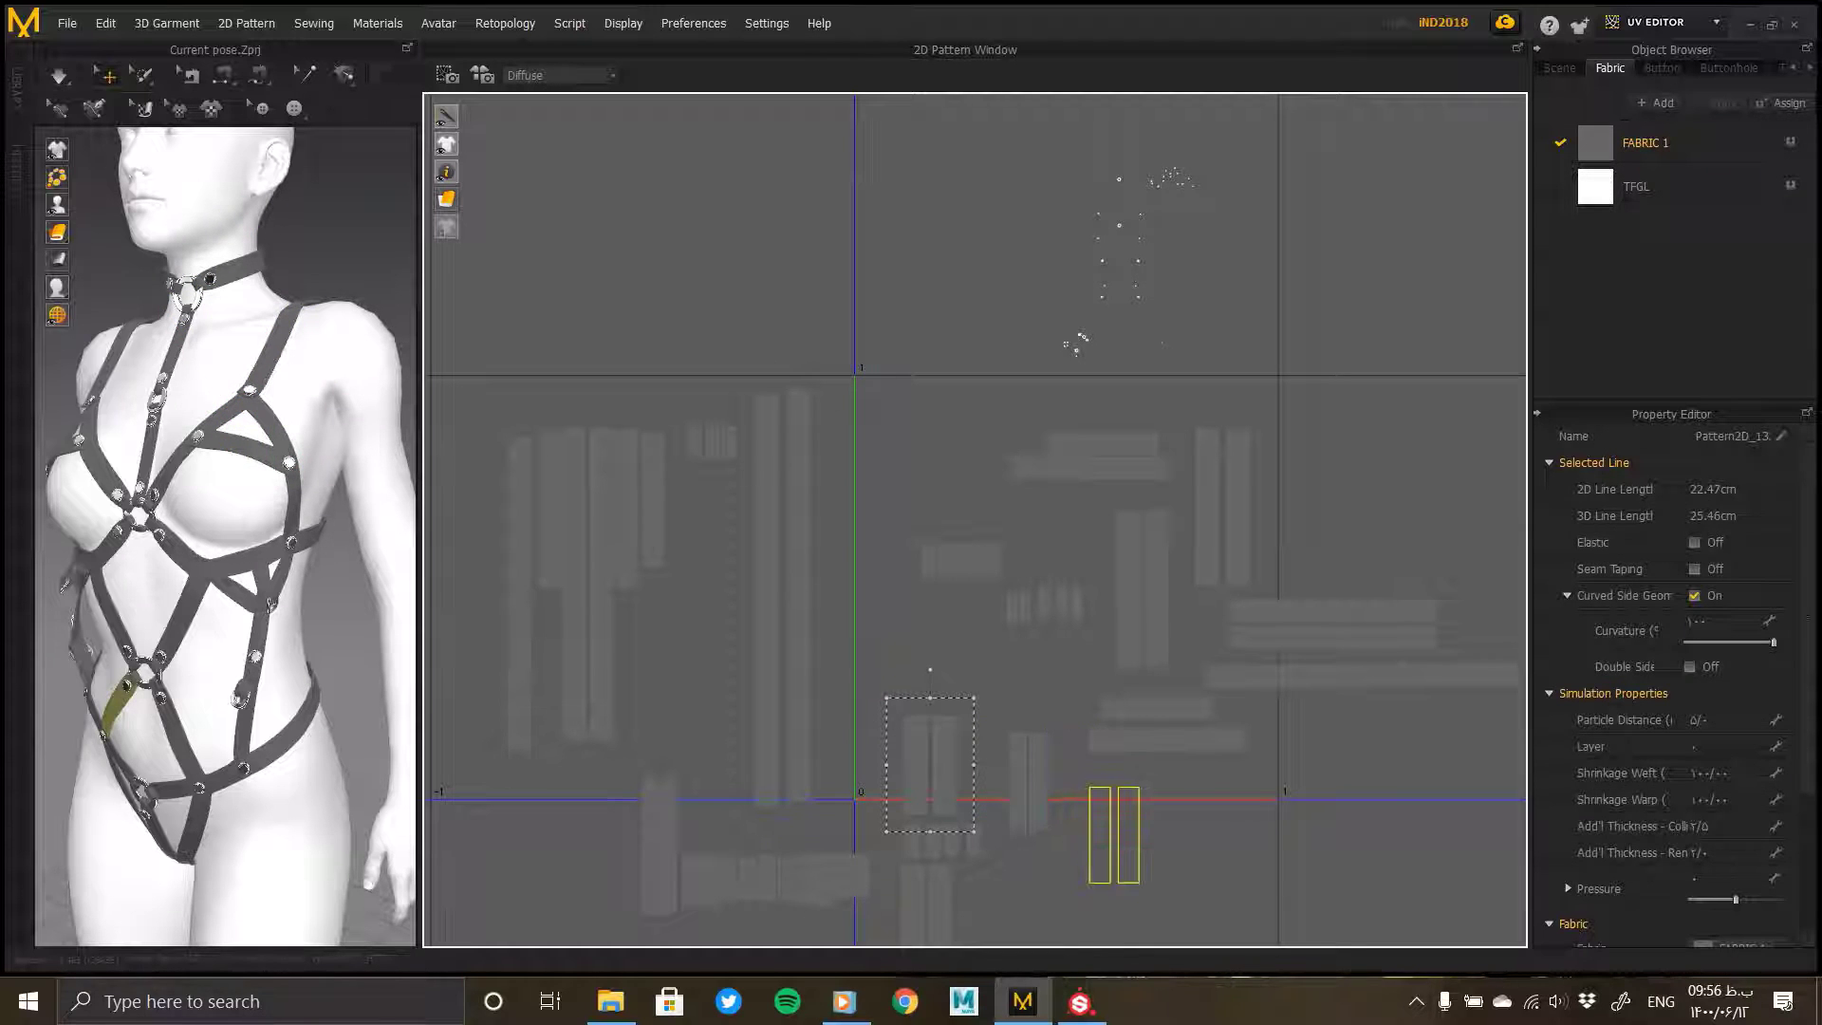
Step: Fit the two long shoulder straps side by side into the upper corner of the UV tile at U 0
left_click(874, 444)
scroll(871, 456, "up", 5)
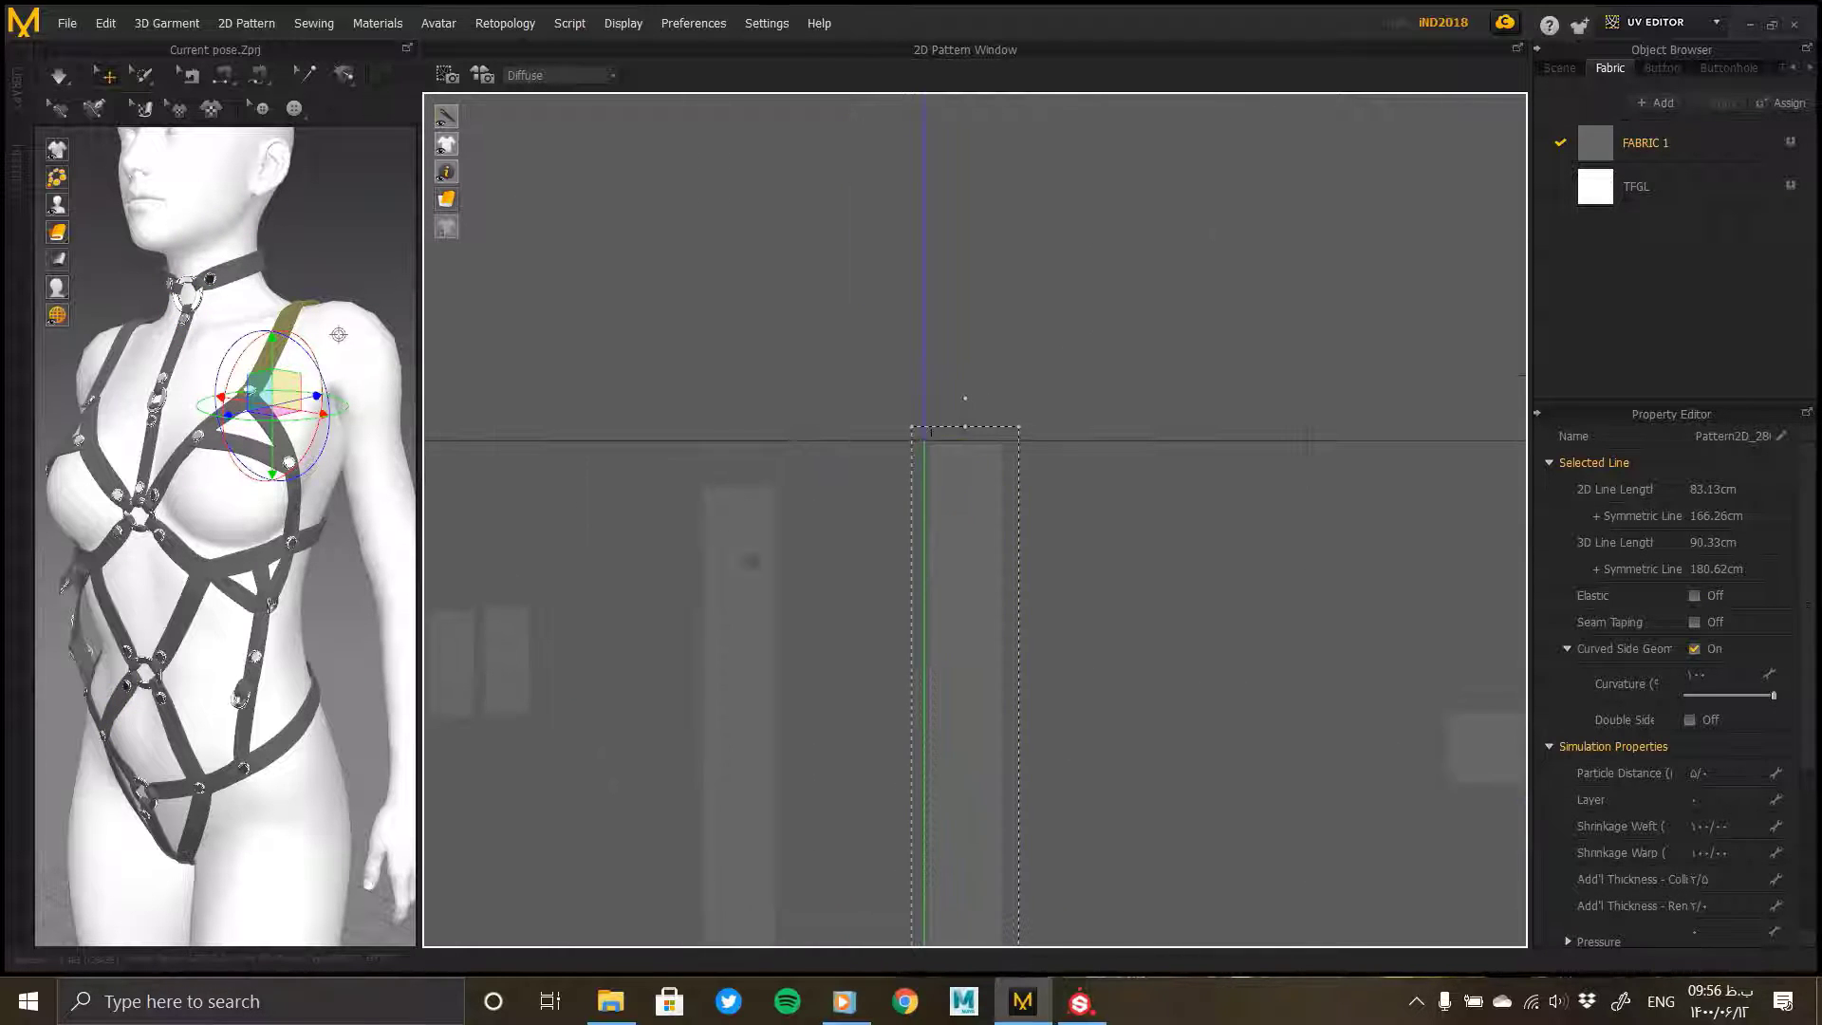
left_click_drag(743, 562, 1029, 522)
scroll(874, 555, "down", 5)
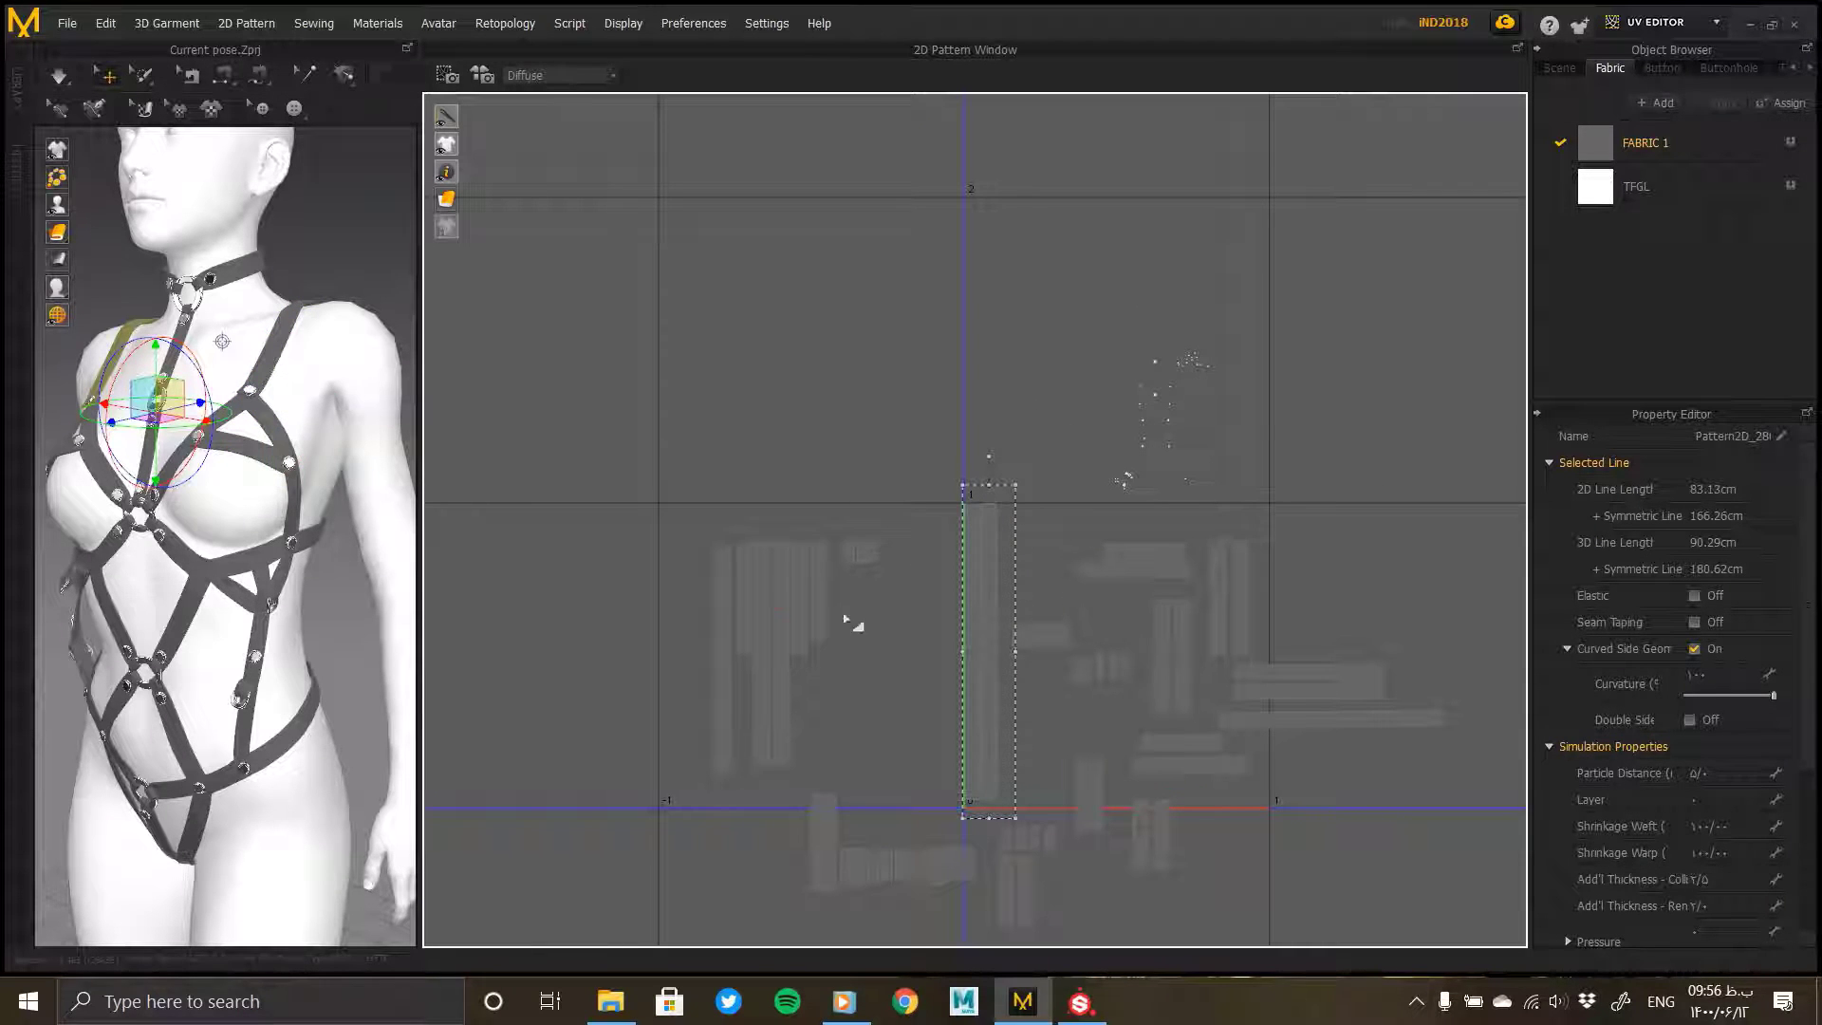
Step: Place the two symmetric hip straps beside the shoulder straps, moving the row of short tabs out of the way
left_click_drag(778, 600, 1005, 563)
left_click(1043, 637)
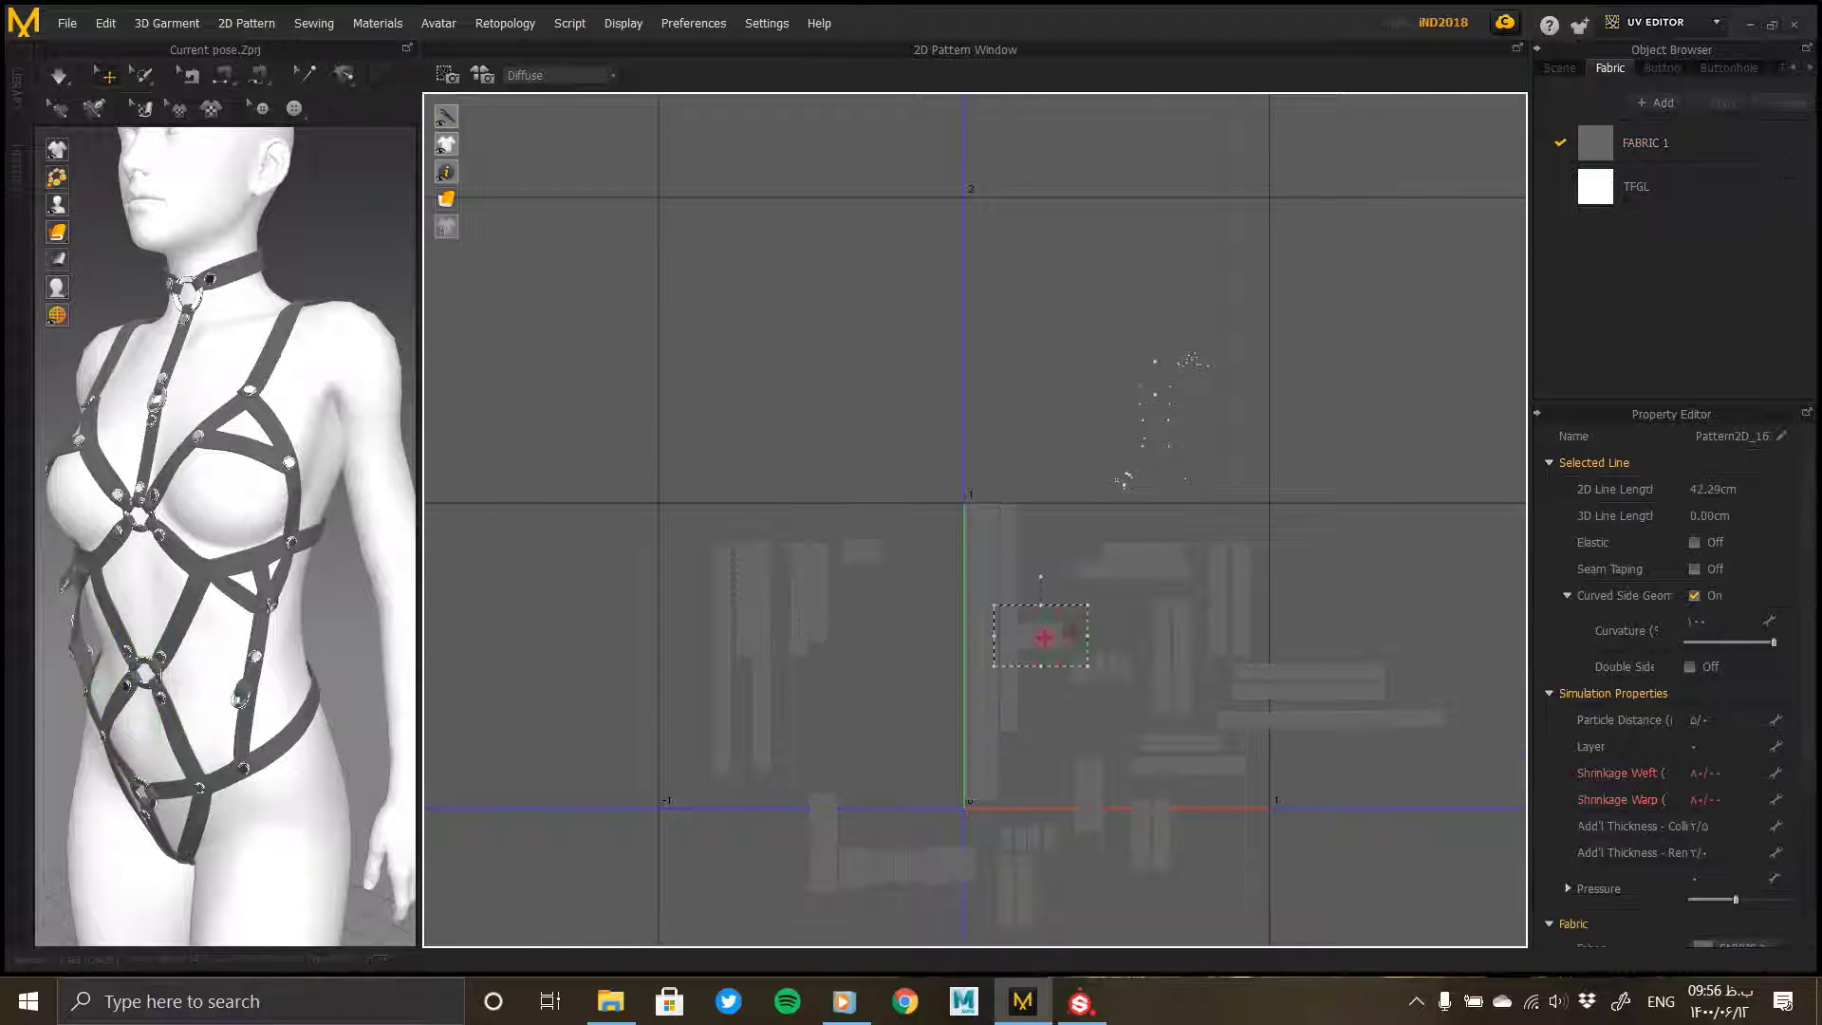
scroll(1081, 626, "up", 3)
left_click(1069, 642)
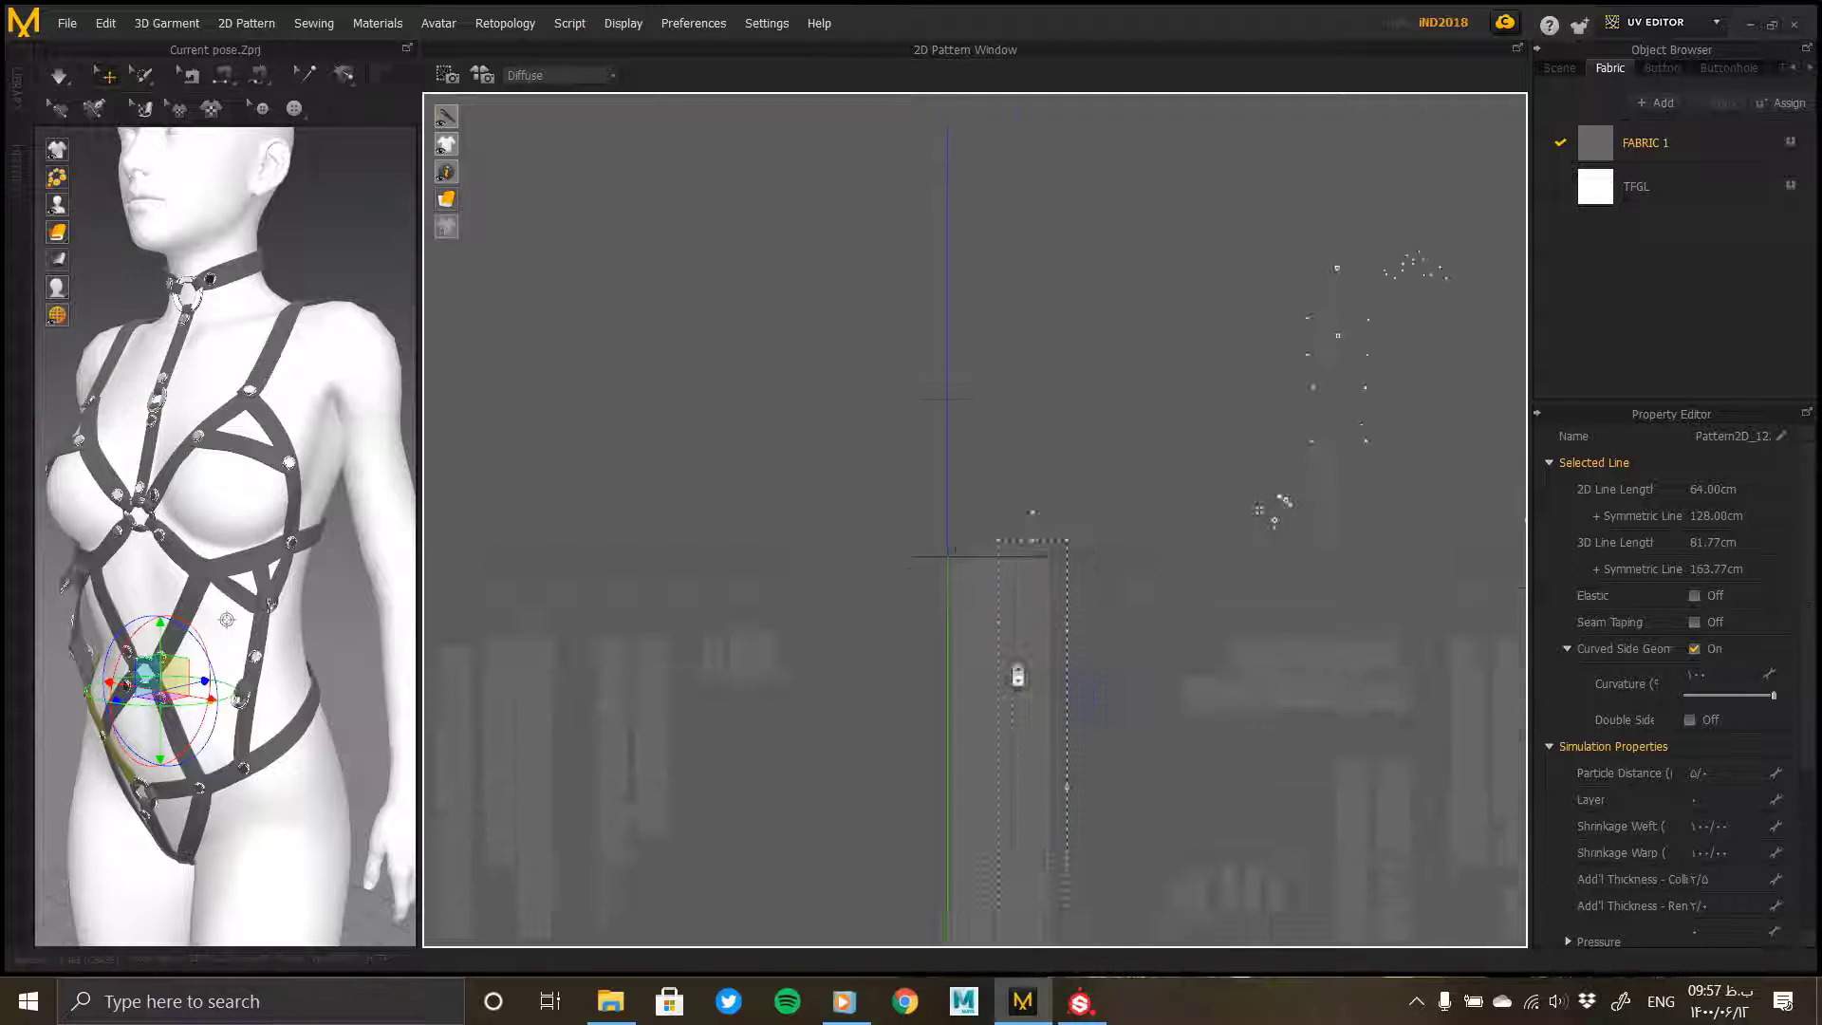
middle_click_drag(1017, 675, 1087, 511)
left_click_drag(610, 546, 1135, 470)
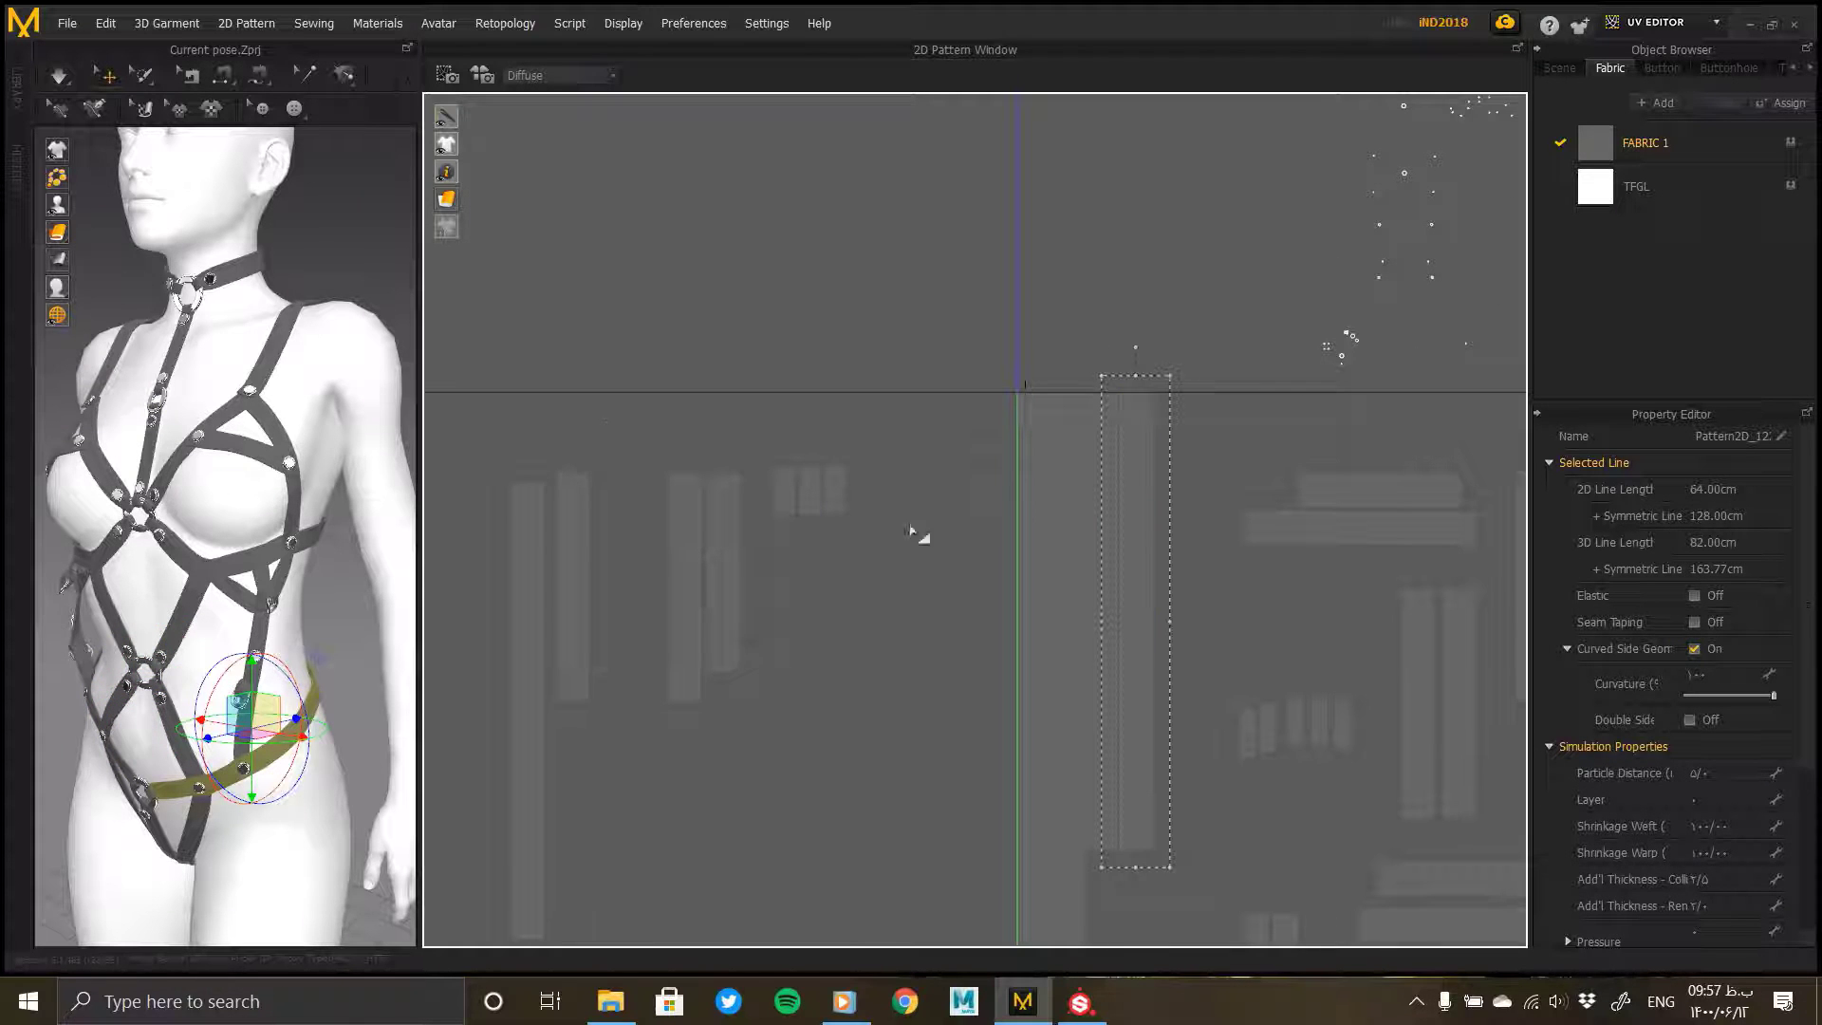
Step: Fit the remaining long hip-area strap flush against the hip straps along the tile's upper edge
scroll(913, 534, "down", 3)
left_click(1132, 558)
middle_click_drag(1114, 538, 1093, 613)
scroll(1082, 509, "up", 5)
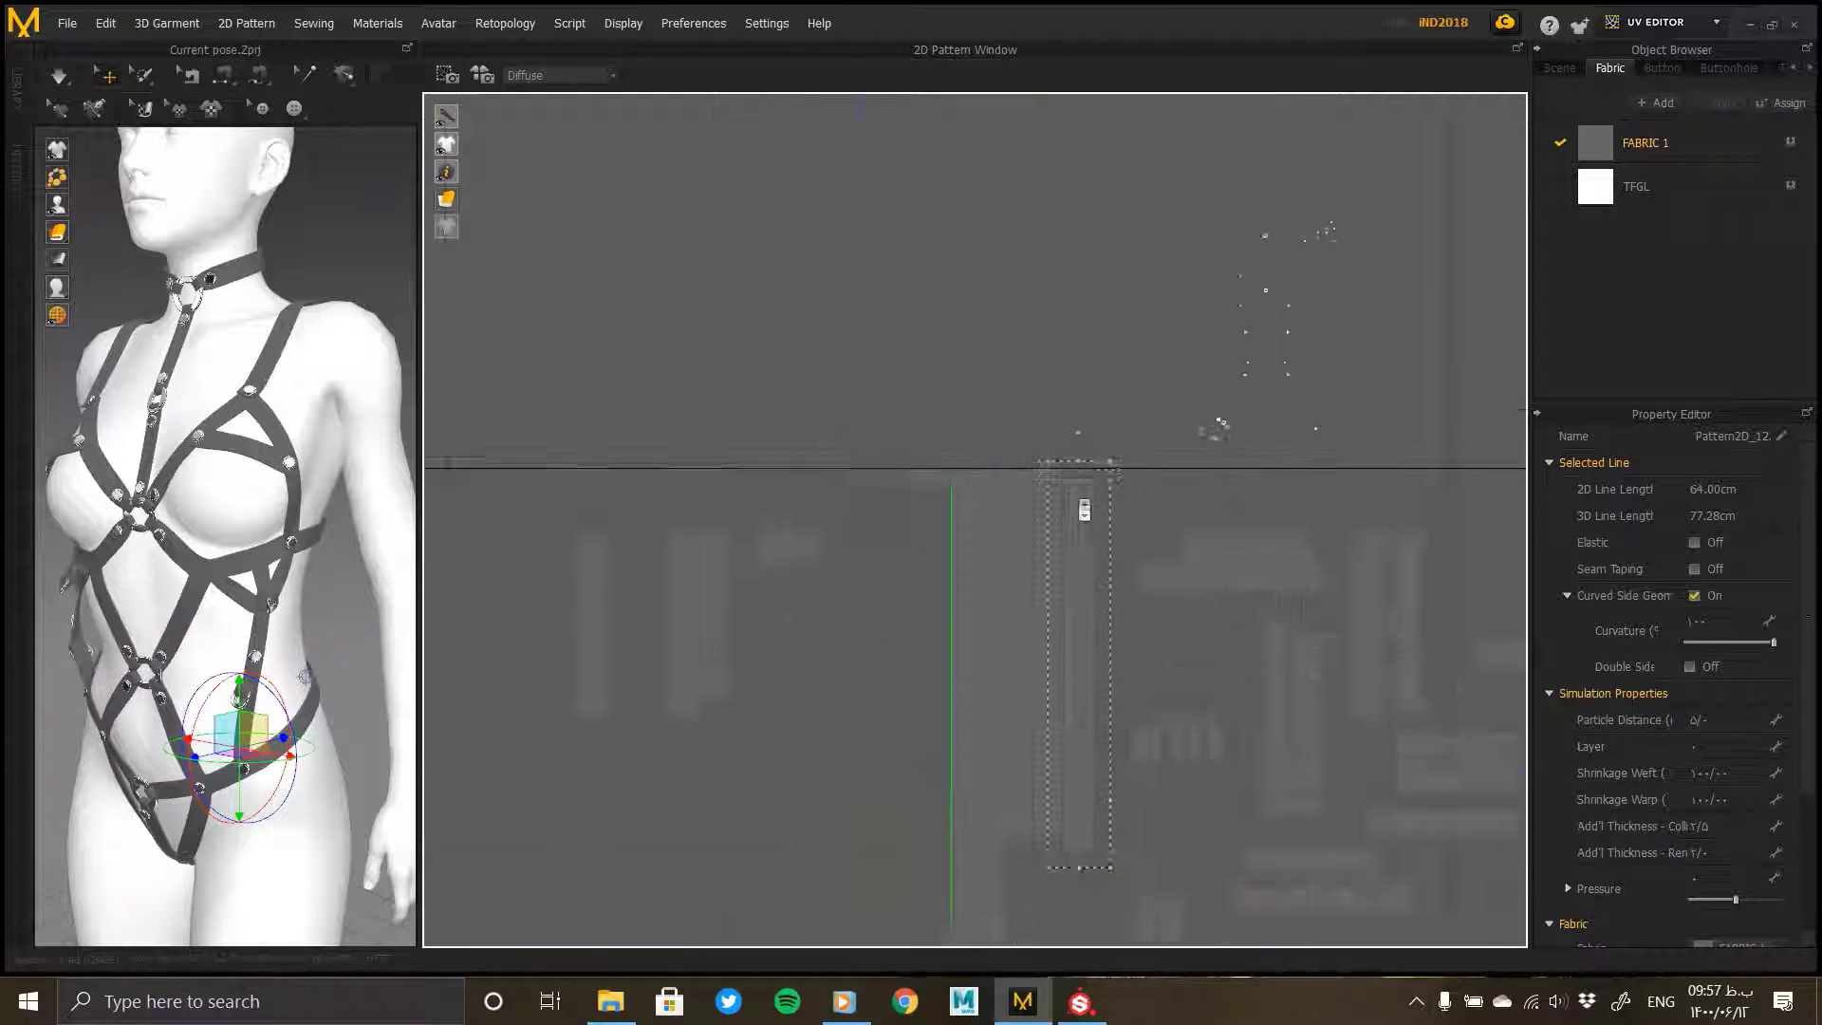
left_click_drag(1070, 504, 1061, 490)
scroll(1055, 484, "down", 4)
Step: Rotate the collar strap upright and fit it against the end of the long strap block
middle_click_drag(1051, 615, 814, 465)
middle_click_drag(1118, 645, 1161, 606)
left_click_drag(1241, 566, 1254, 688)
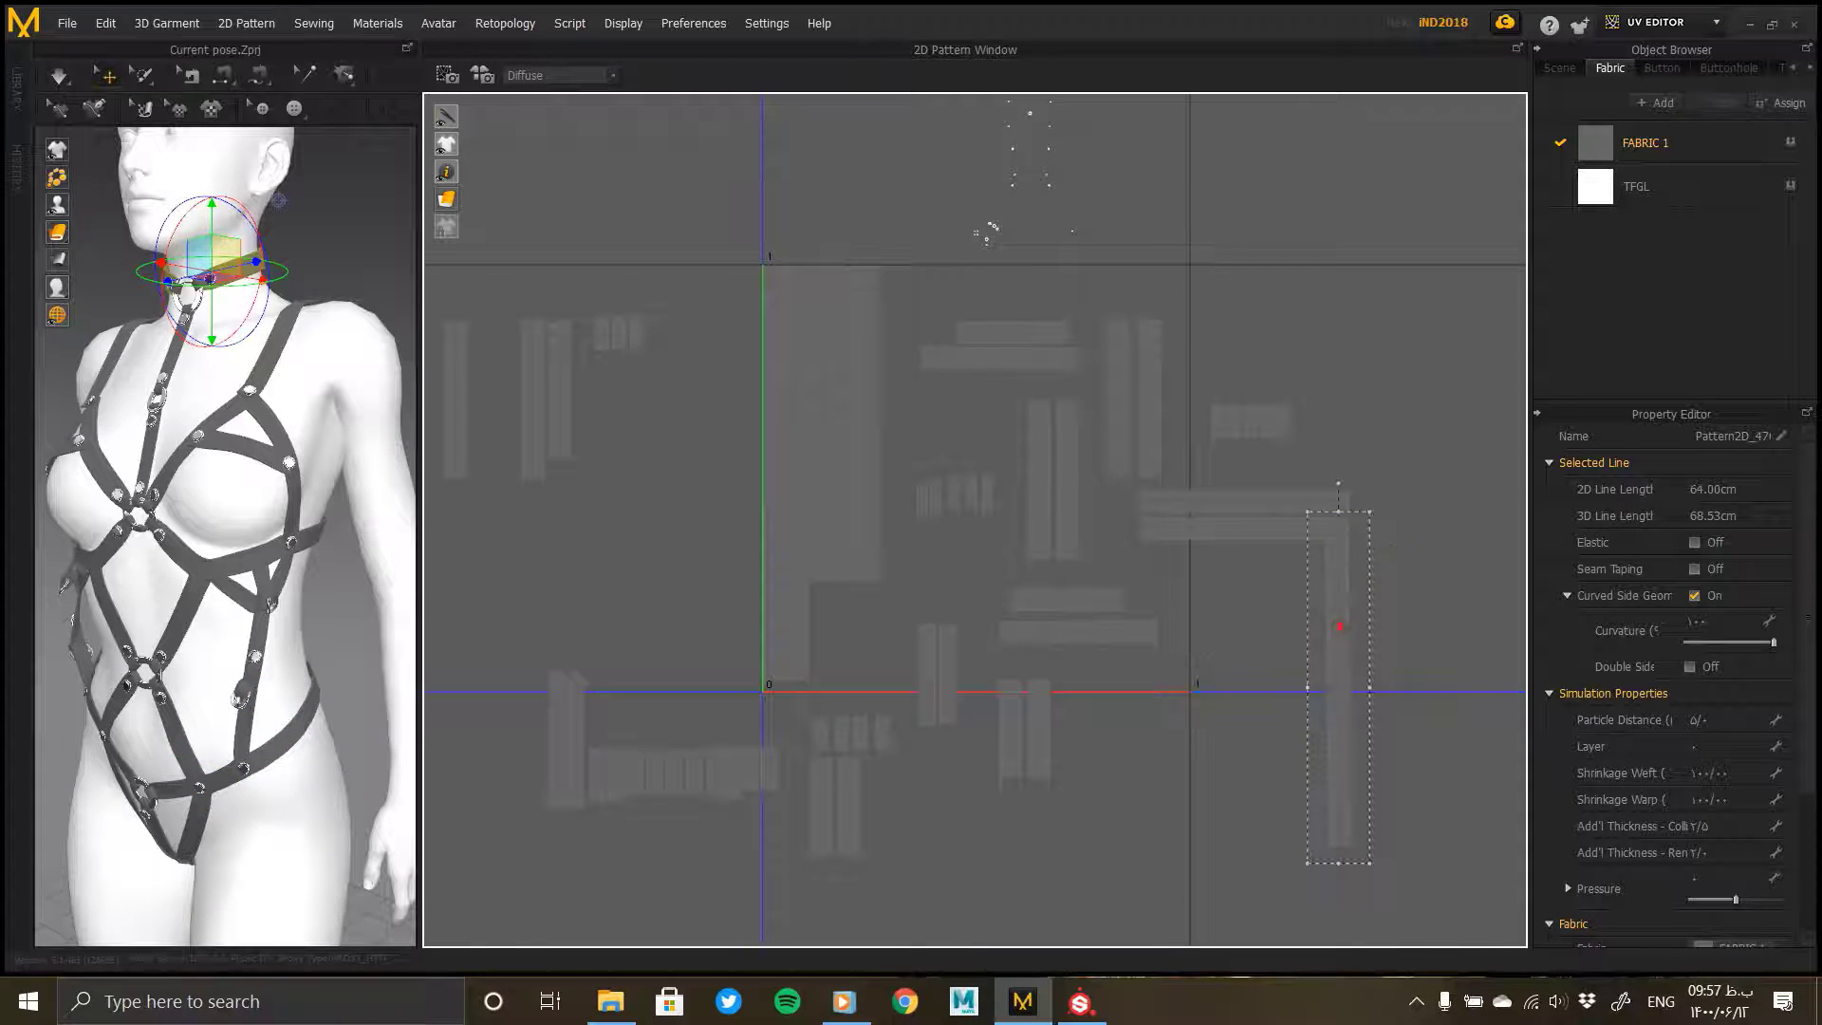
left_click_drag(900, 363, 904, 361)
scroll(902, 313, "up", 5)
middle_click_drag(908, 327, 905, 462)
left_click_drag(875, 437, 861, 447)
scroll(864, 442, "down", 7)
middle_click_drag(826, 494, 843, 371)
Step: Move the nearby upright bust strap over to its matching pair and shift the row of short tabs away from the long block
left_click(959, 496)
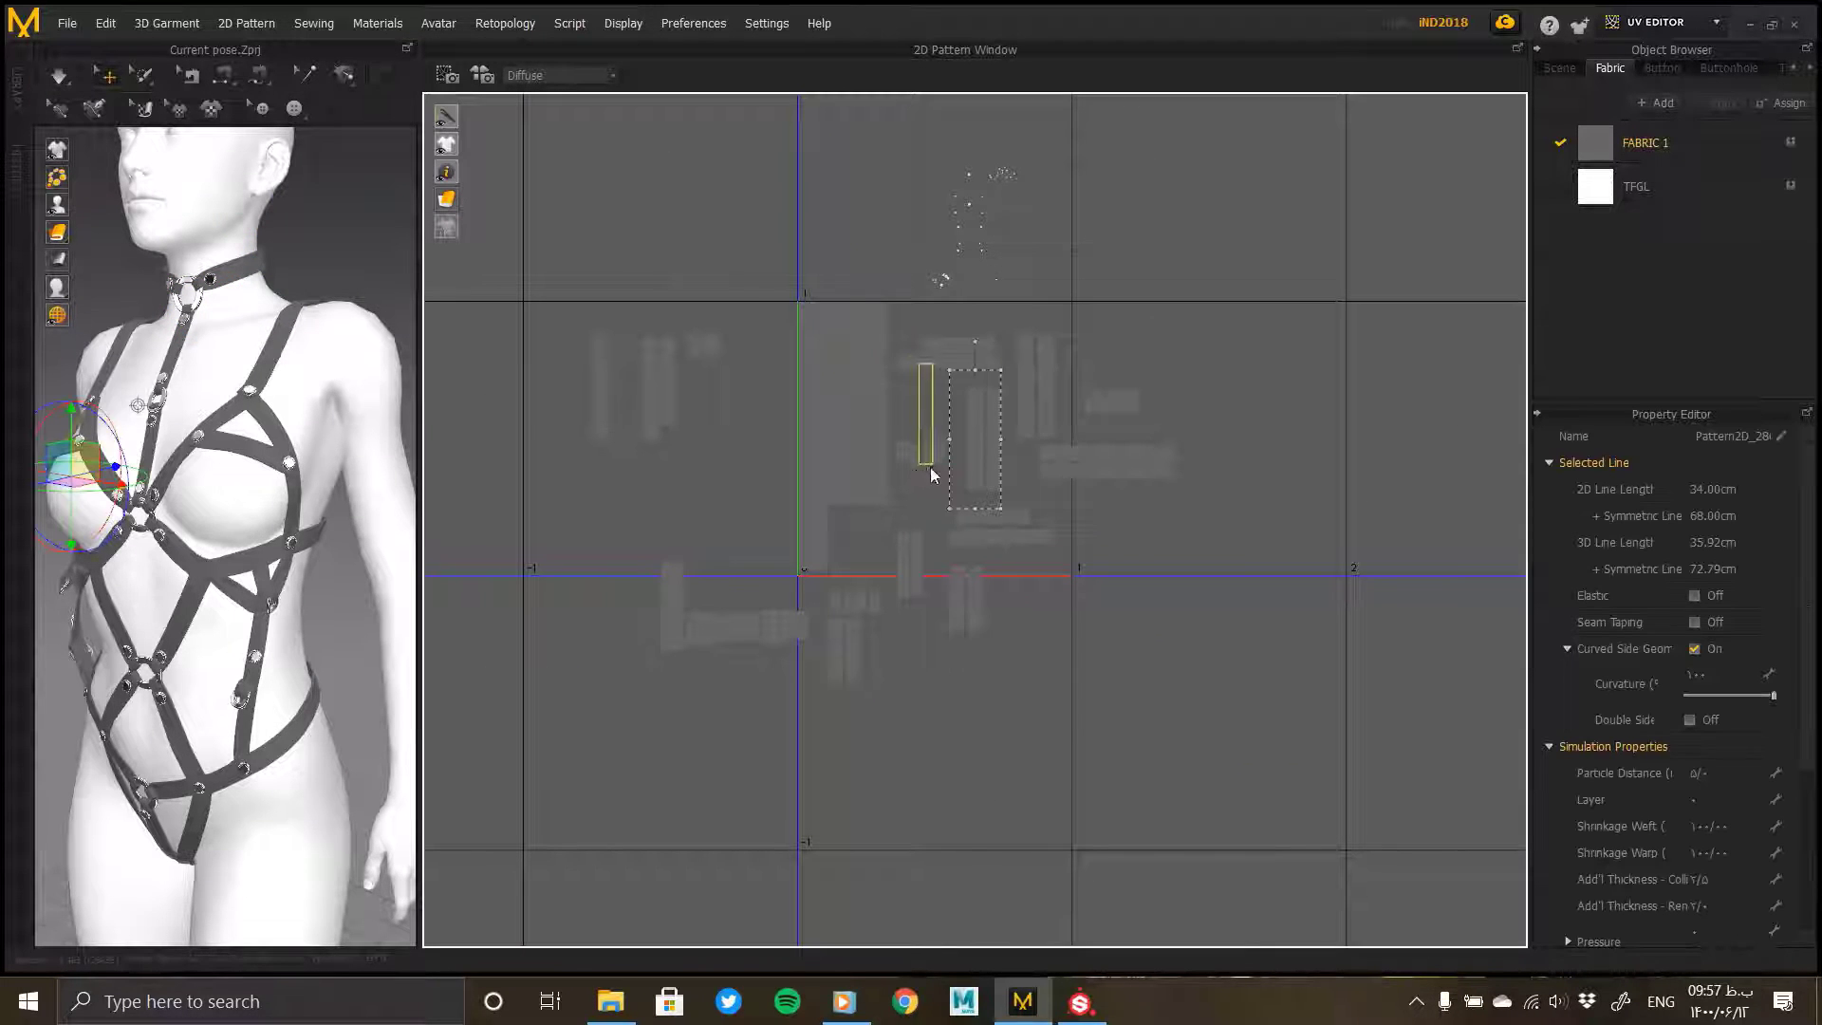
left_click(901, 447)
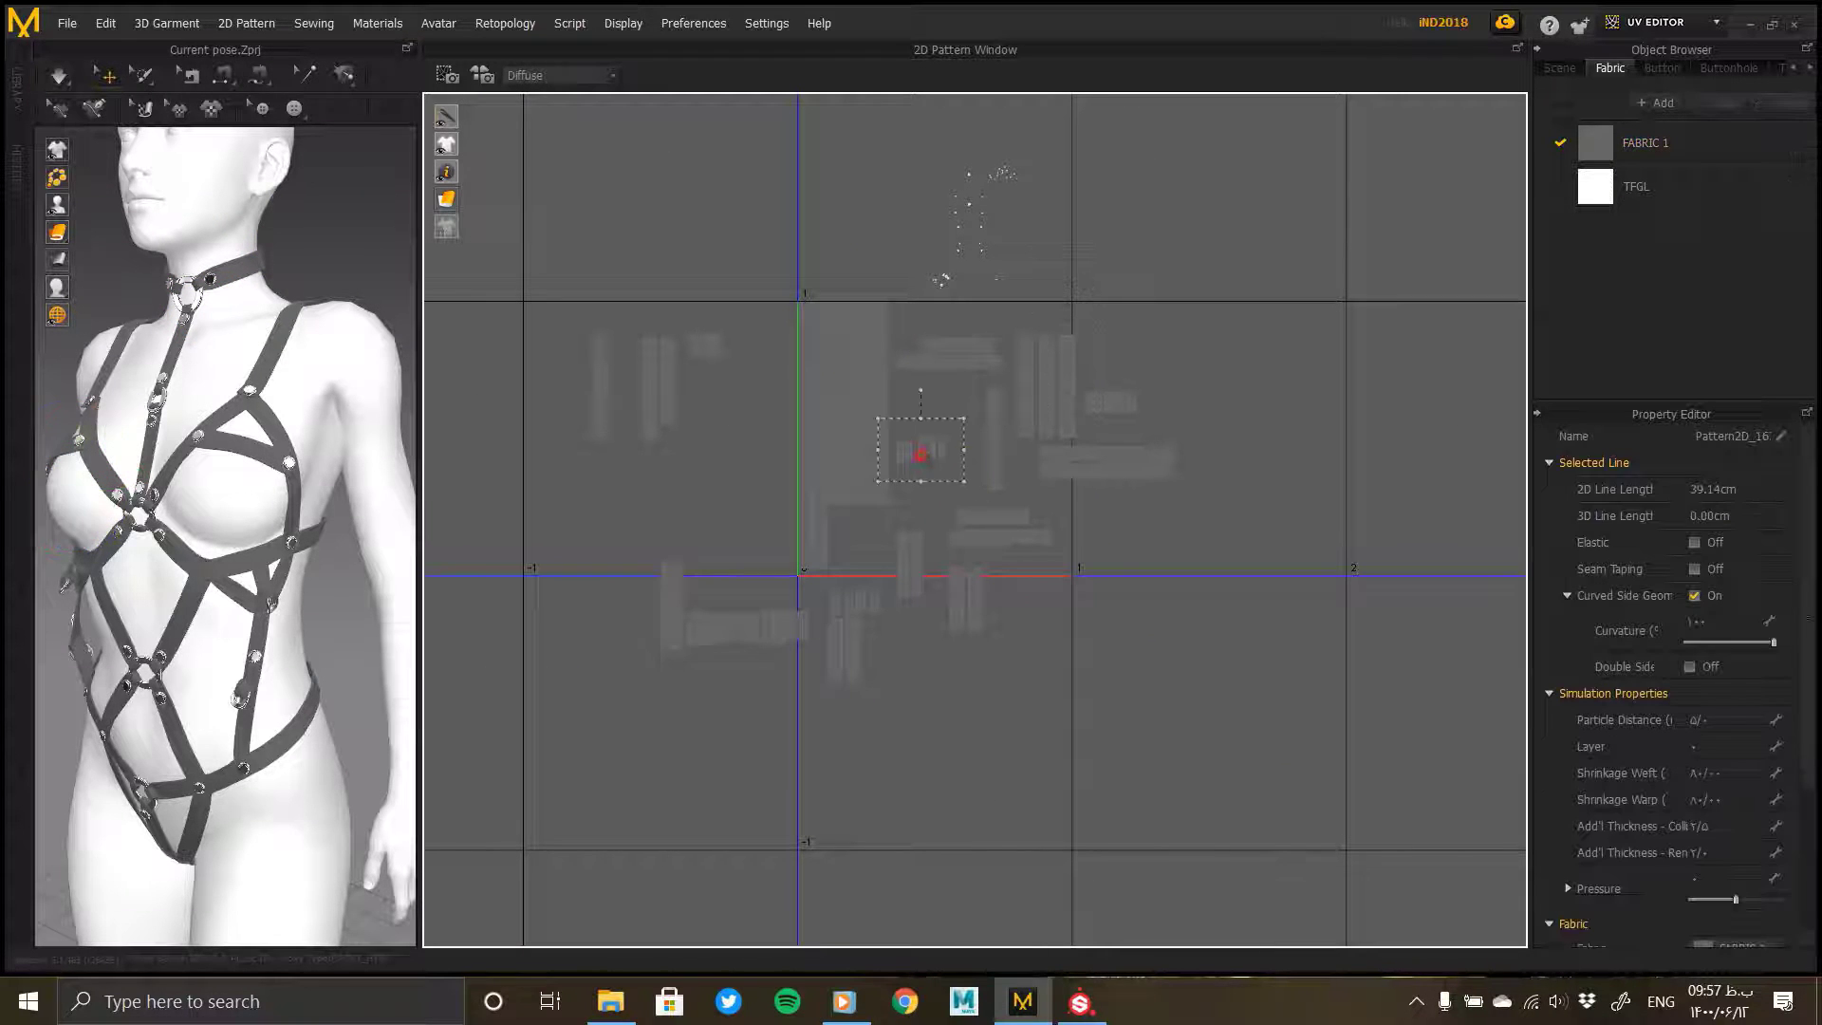
left_click_drag(1044, 611, 1045, 612)
middle_click_drag(996, 379, 951, 458)
scroll(954, 456, "up", 6)
Step: Pack the four equal upright bust straps side by side into one block
left_click_drag(1179, 436, 1198, 832)
scroll(1000, 498, "up", 3)
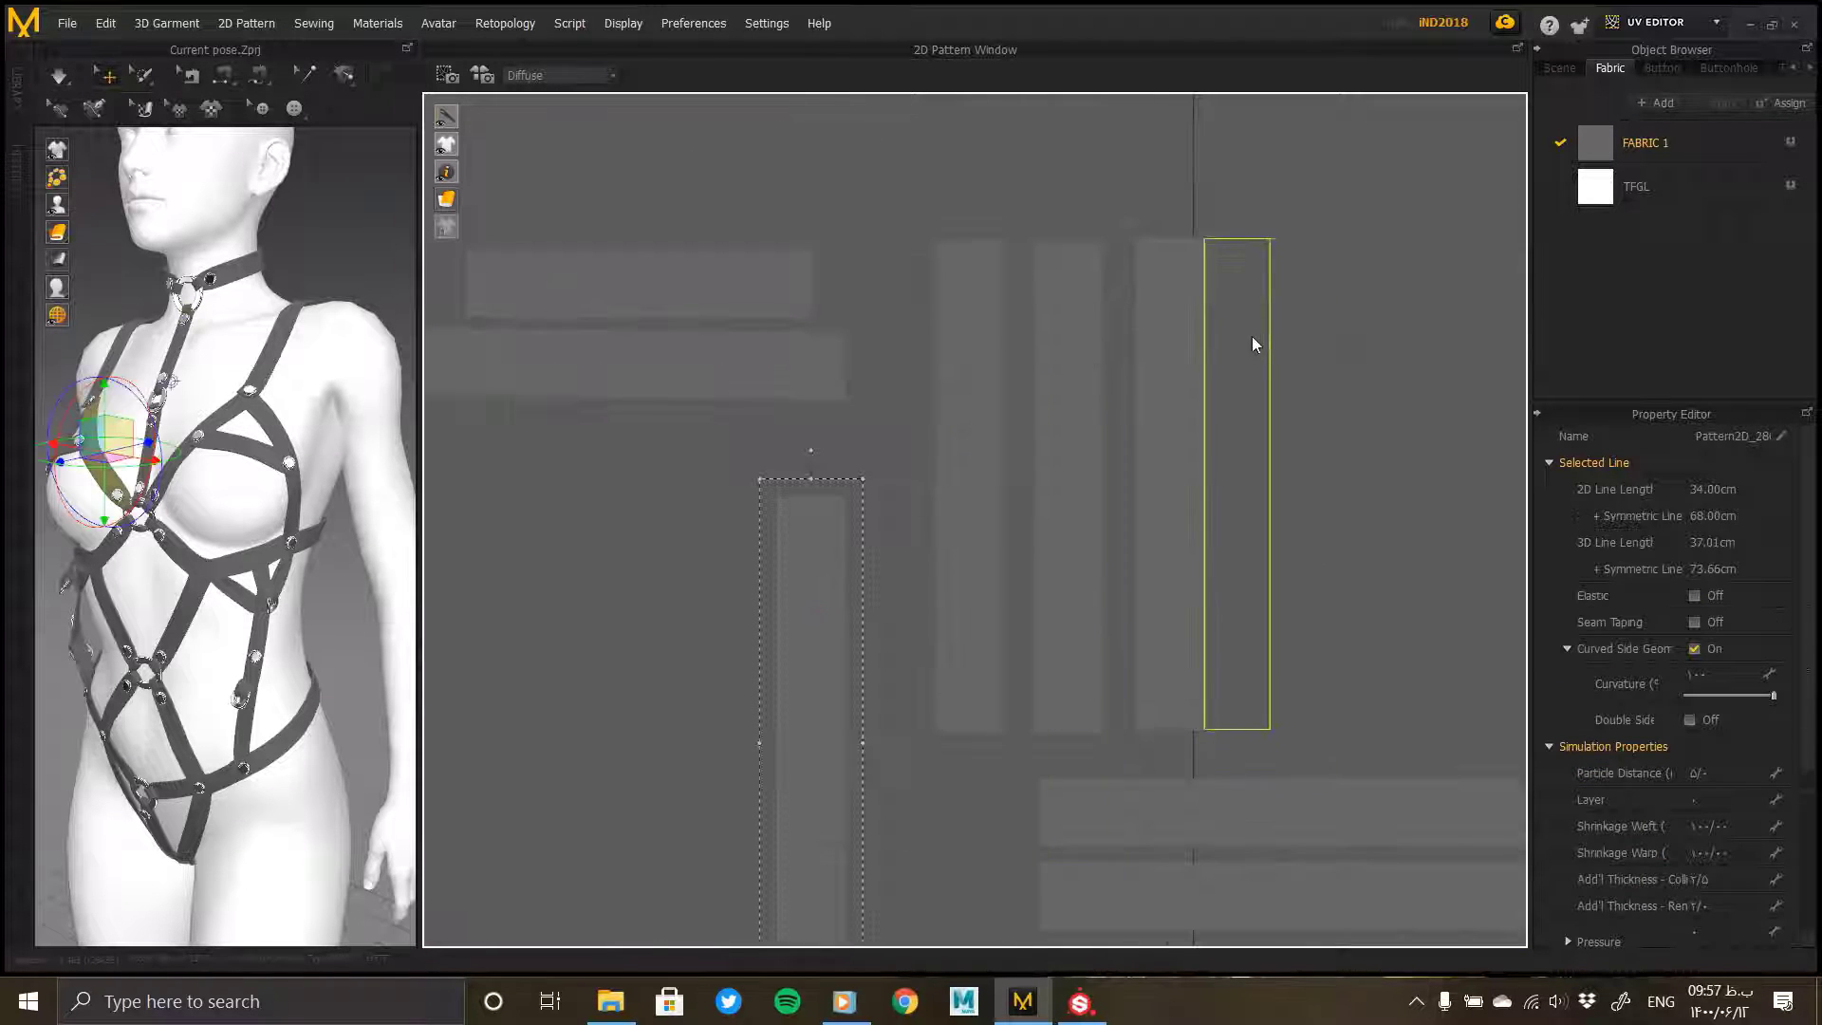
left_click_drag(1253, 344, 1123, 334)
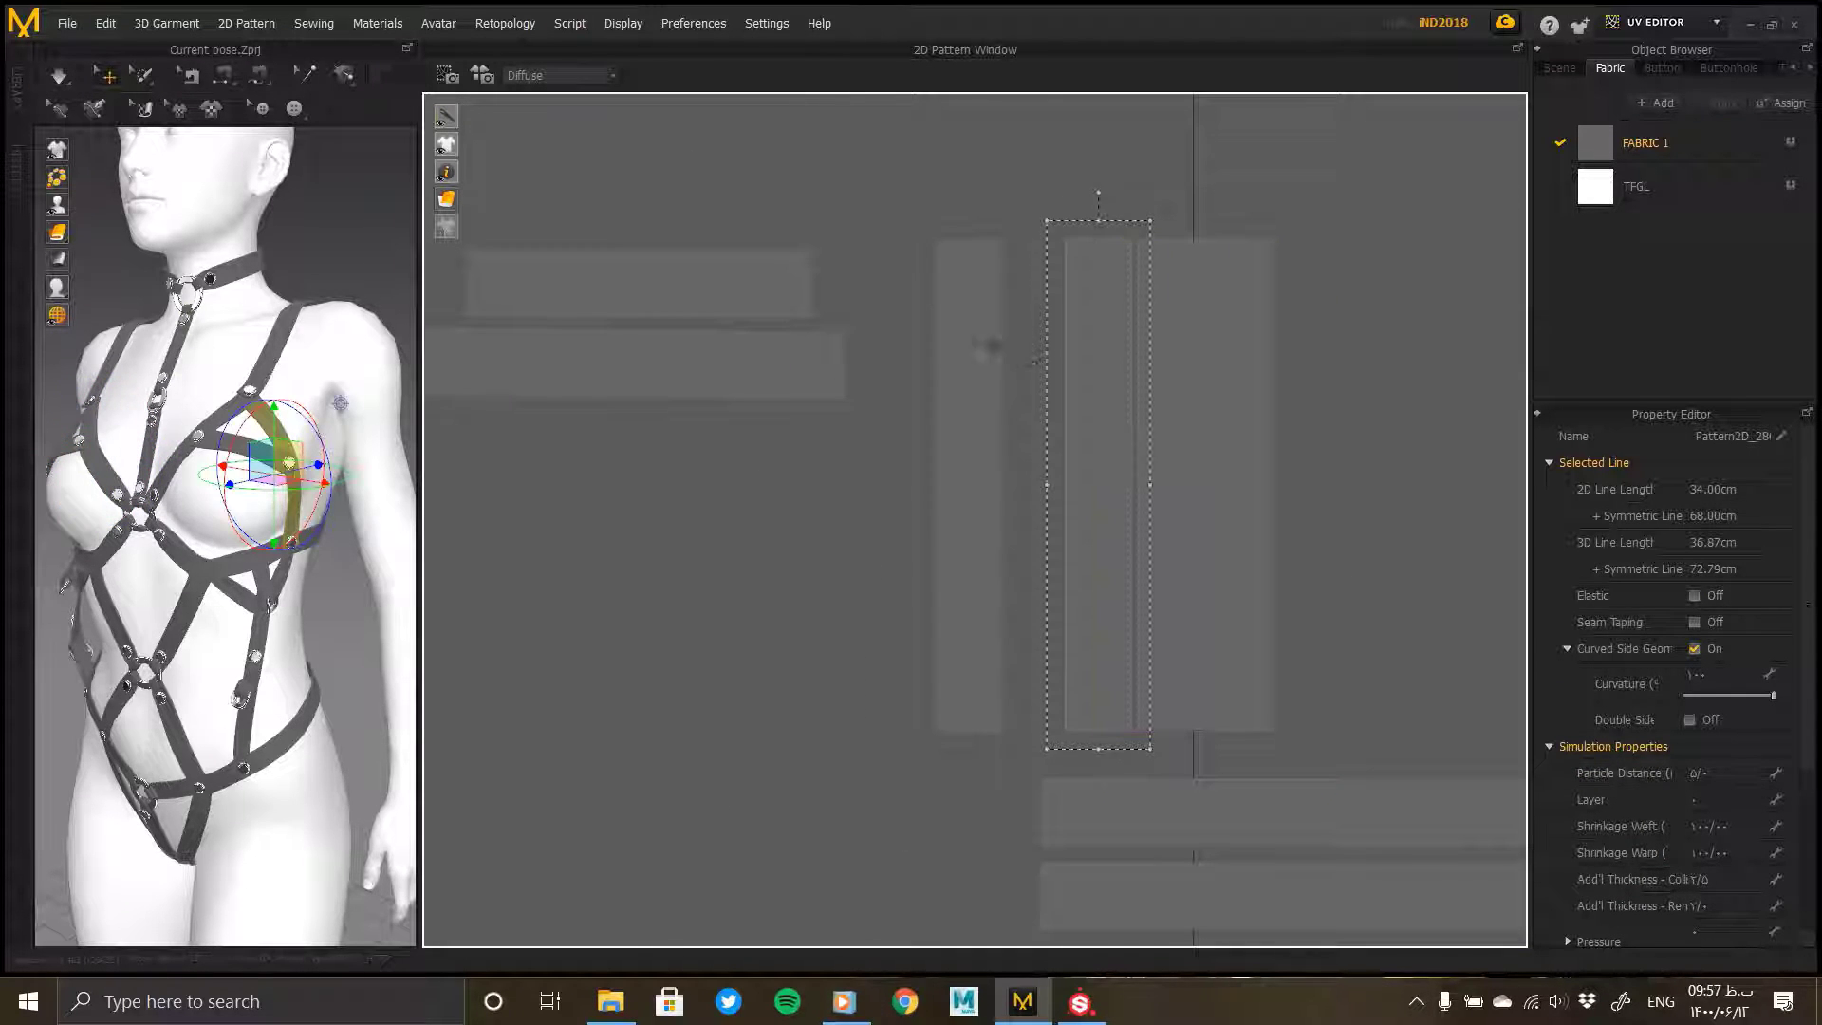
left_click_drag(984, 341, 1042, 343)
left_click_drag(1336, 202, 917, 770)
scroll(943, 480, "down", 4)
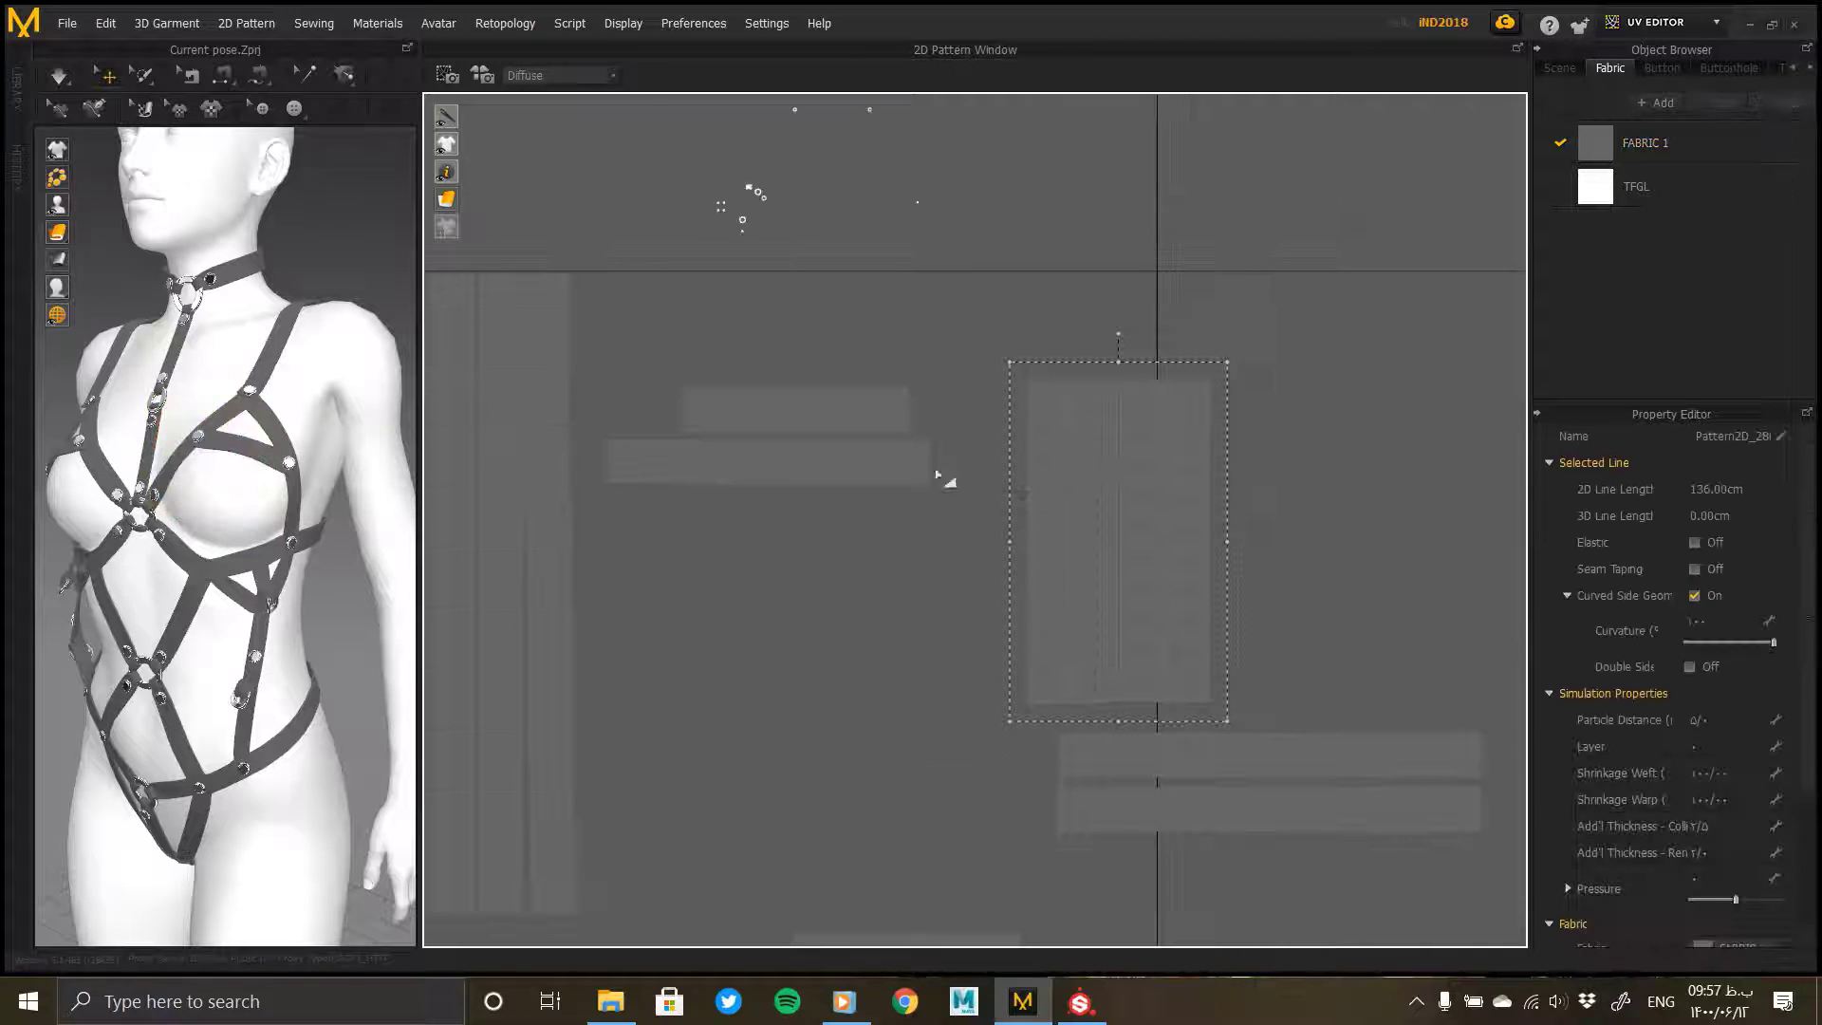
Step: Move the upper pair of horizontal straps out of the tile to clear the space beside the long block
left_click_drag(986, 322, 790, 528)
left_click_drag(1008, 437, 769, 584)
left_click_drag(870, 509, 1272, 456)
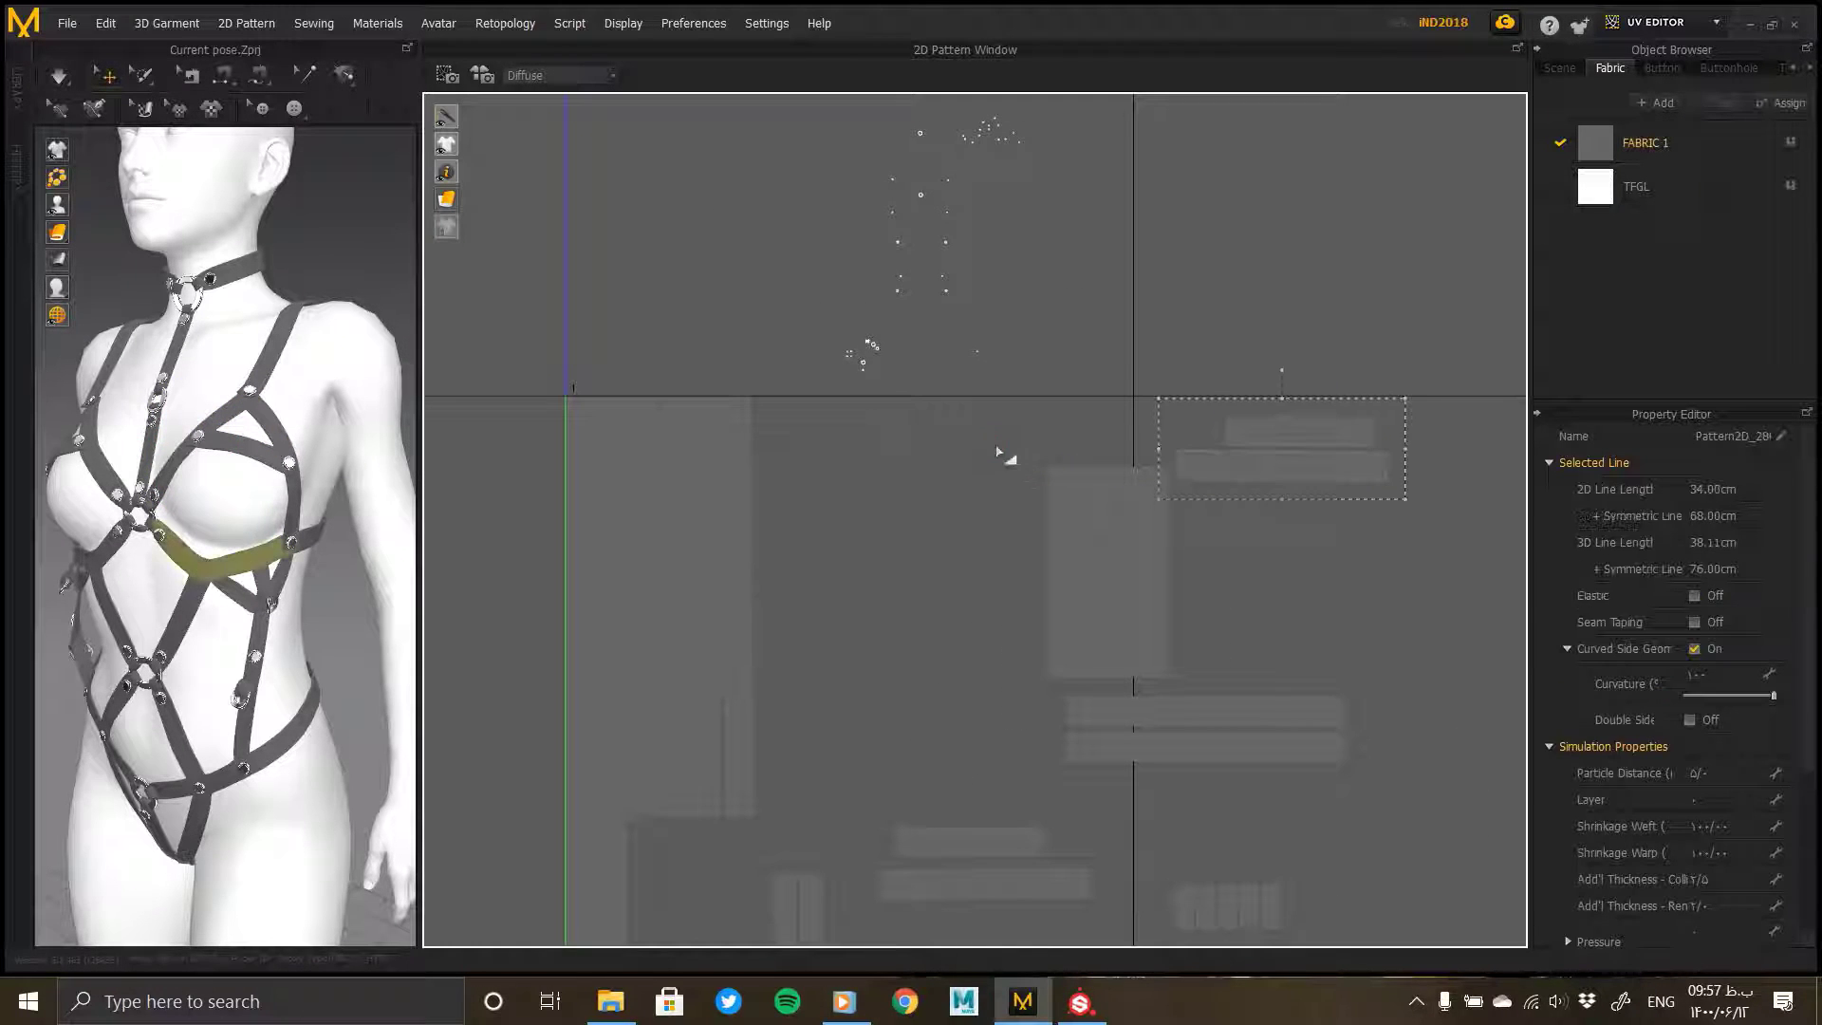
Step: Move the four-strap bust block against the long strap block and align it with the tile's upper edge
left_click_drag(1000, 448, 1191, 707)
left_click_drag(1135, 572, 842, 499)
scroll(789, 433, "up", 5)
middle_click_drag(789, 432, 873, 465)
scroll(858, 432, "up", 4)
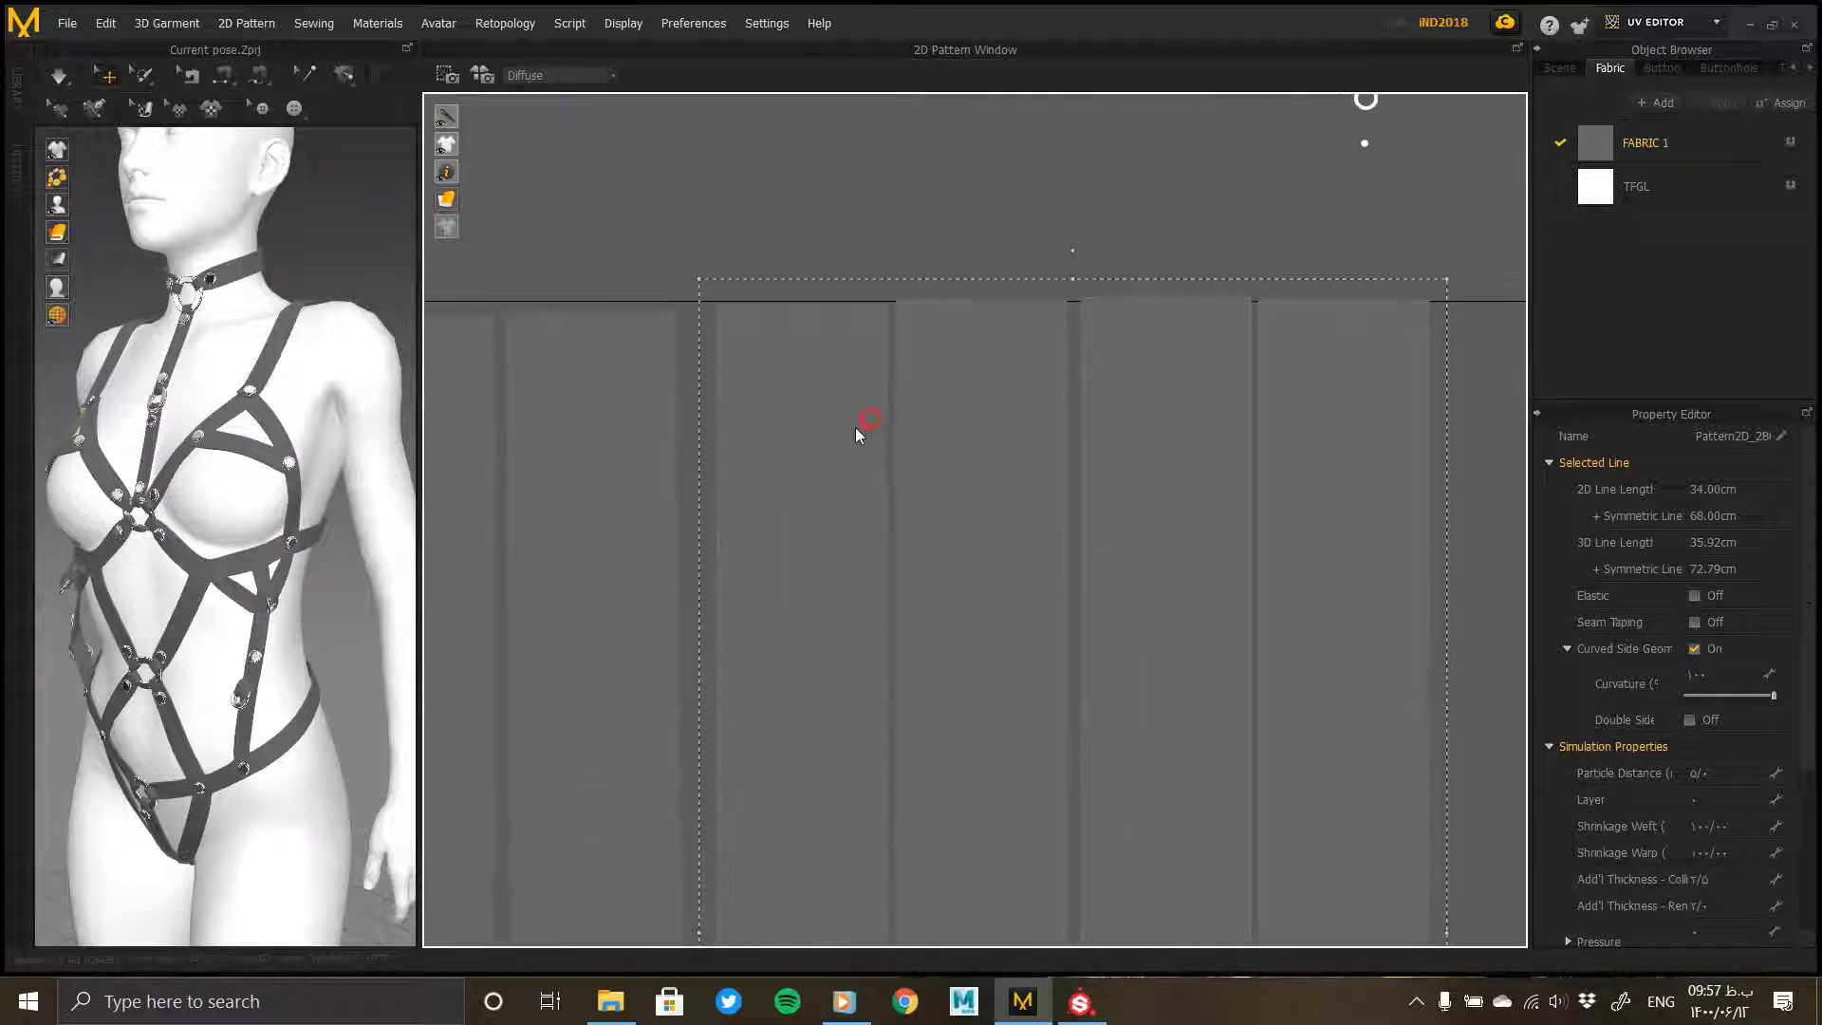
left_click_drag(856, 427, 838, 429)
scroll(840, 437, "down", 9)
middle_click_drag(884, 586, 998, 528)
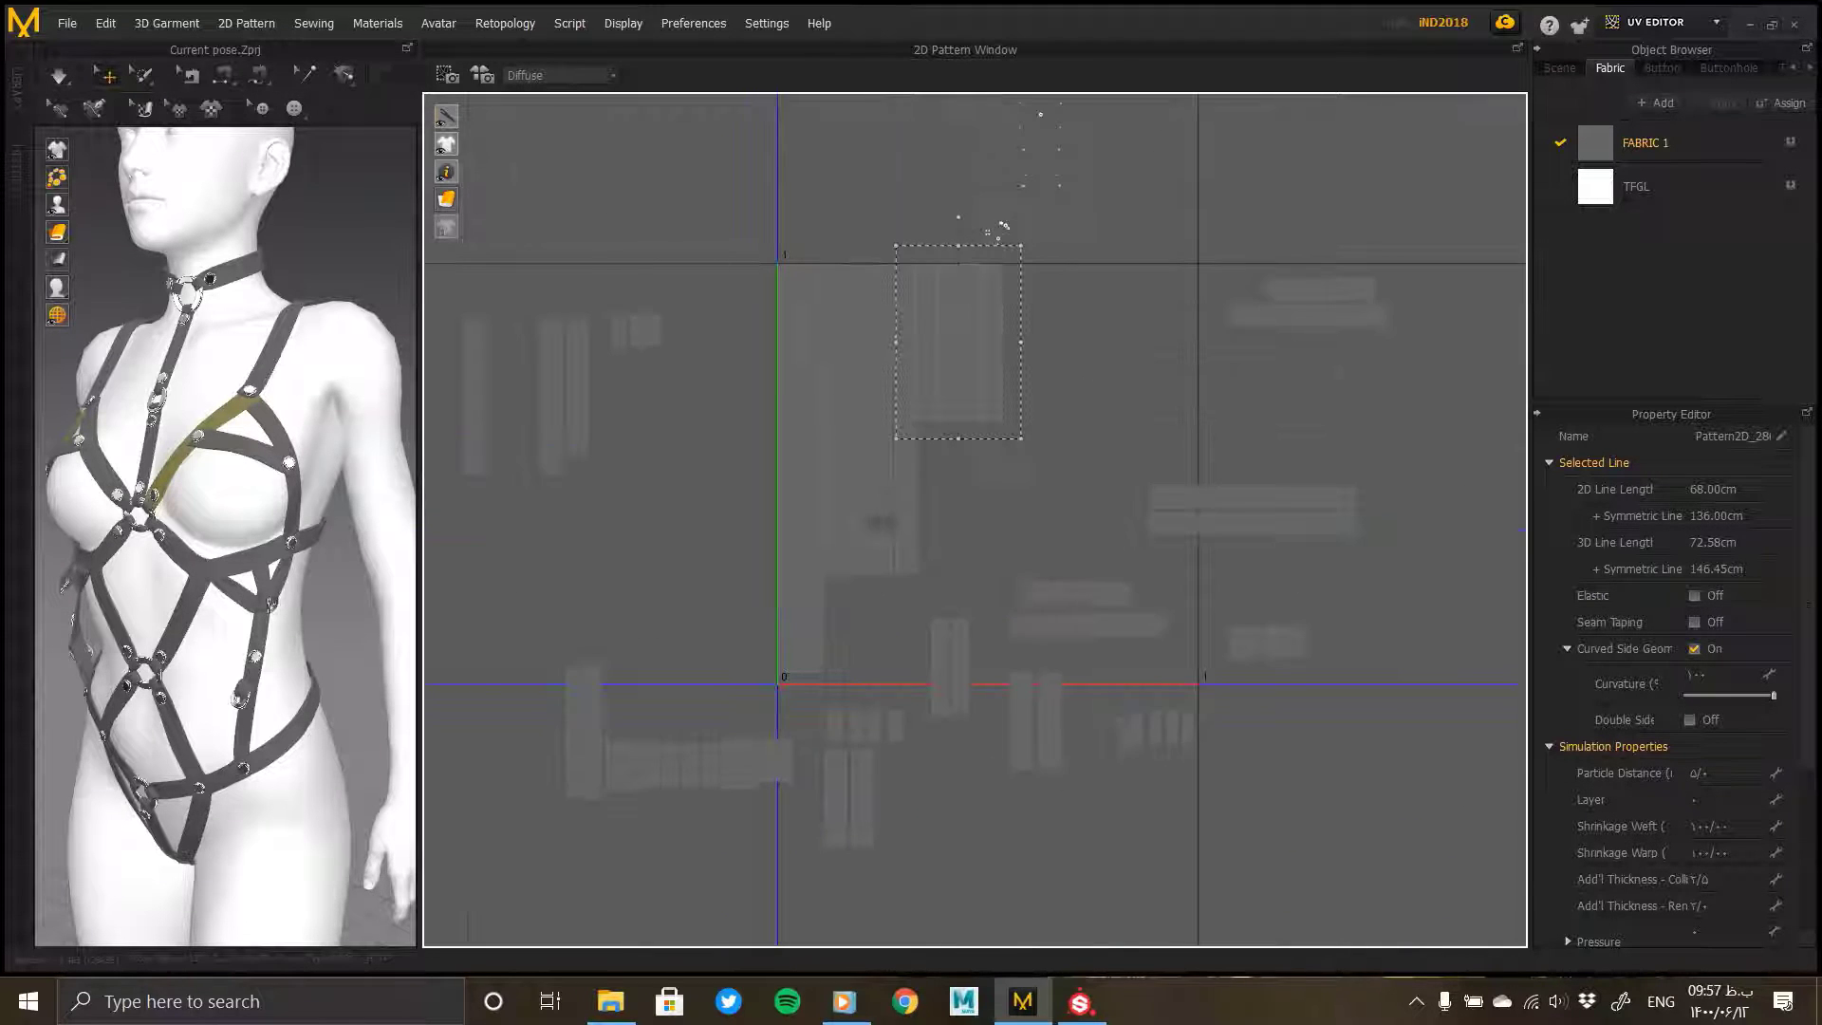
Step: Bring the two matching crotch straps into the tile and fit them one after the other beside the bust block
middle_click_drag(879, 522, 991, 520)
left_click(588, 394)
left_click_drag(664, 420, 659, 414, "shift")
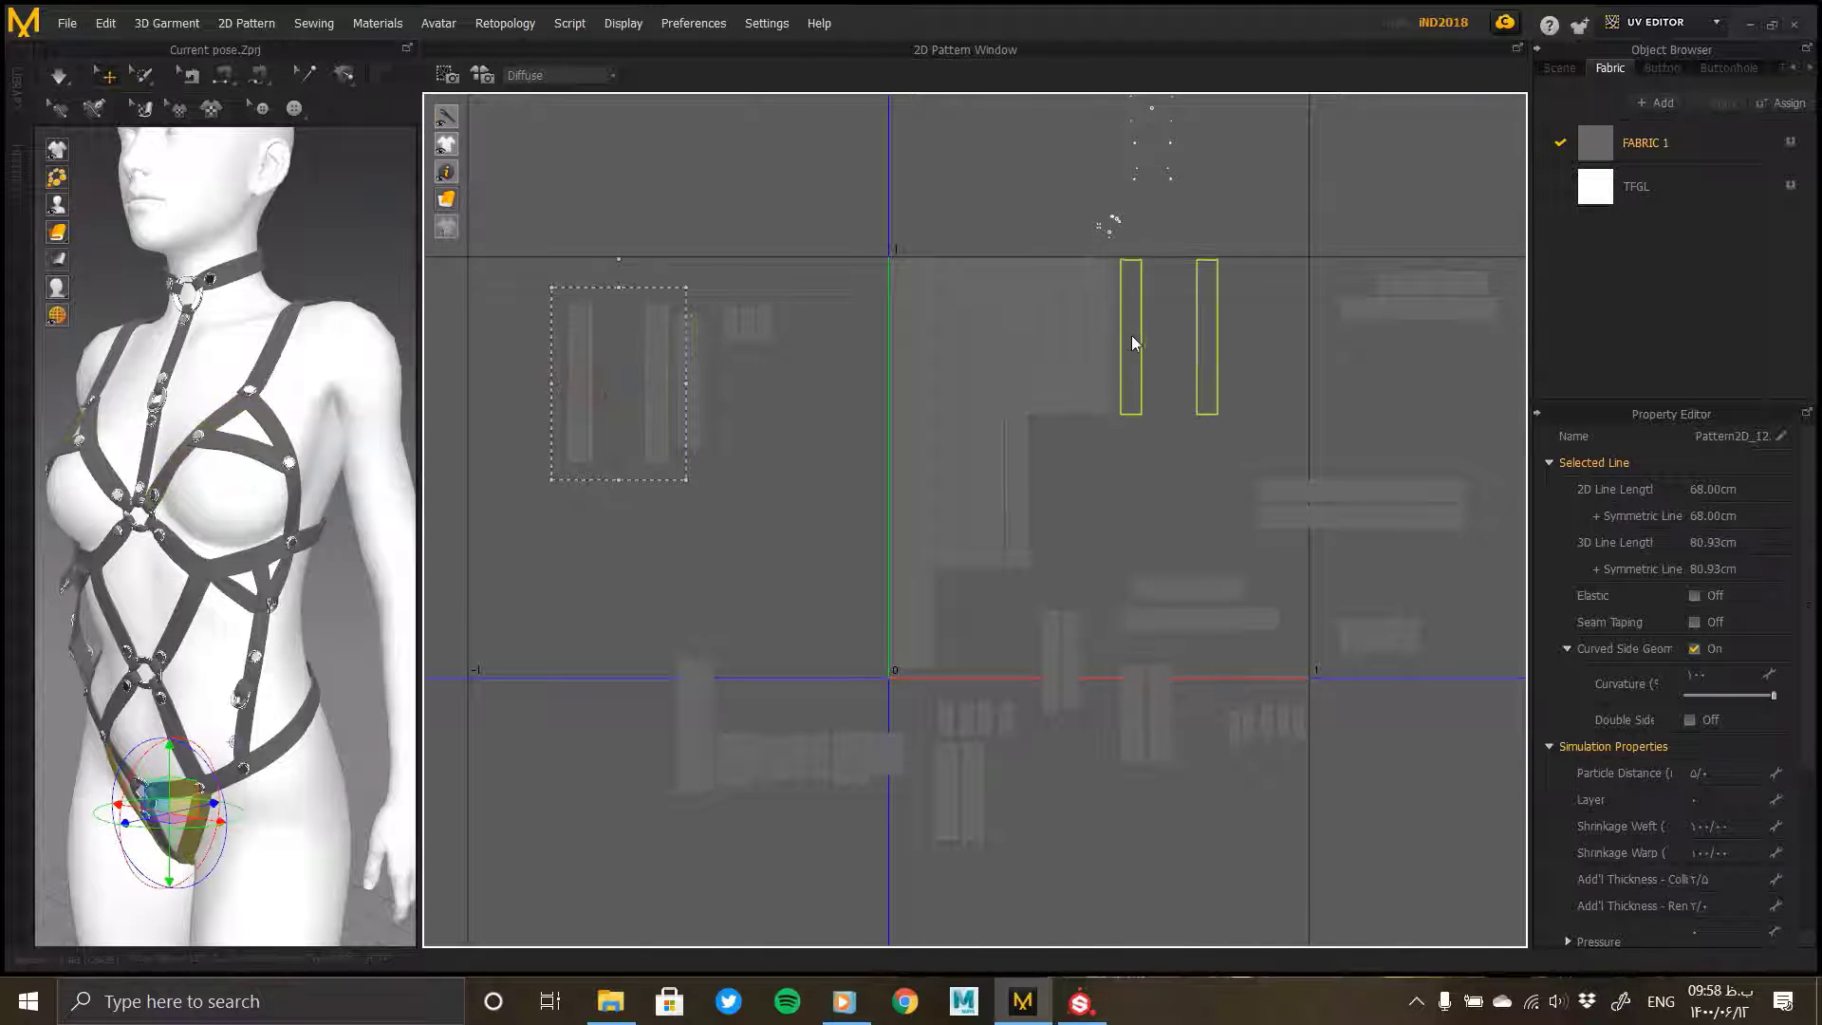
left_click_drag(1131, 336, 1131, 336)
scroll(1063, 456, "up", 6)
middle_click_drag(1032, 505, 895, 740)
scroll(1234, 458, "up", 3)
middle_click_drag(1234, 458, 1000, 836)
left_click_drag(996, 583, 963, 580)
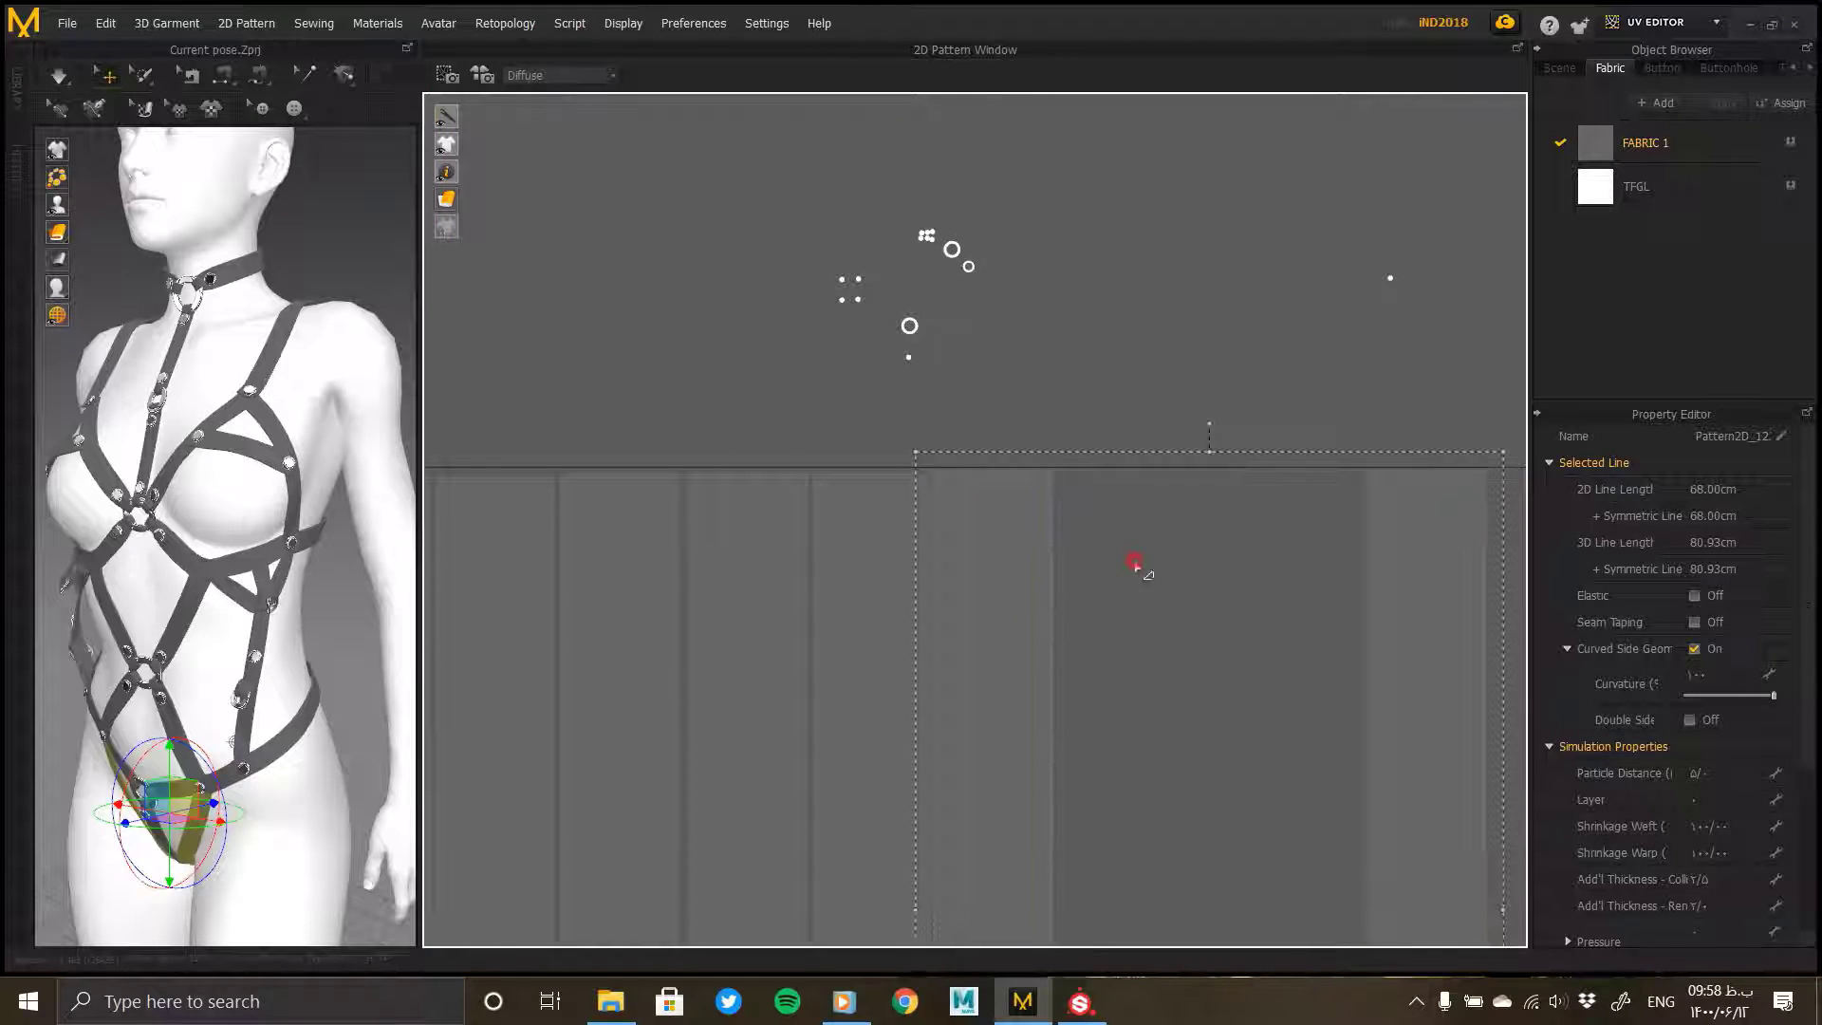
left_click(1384, 621)
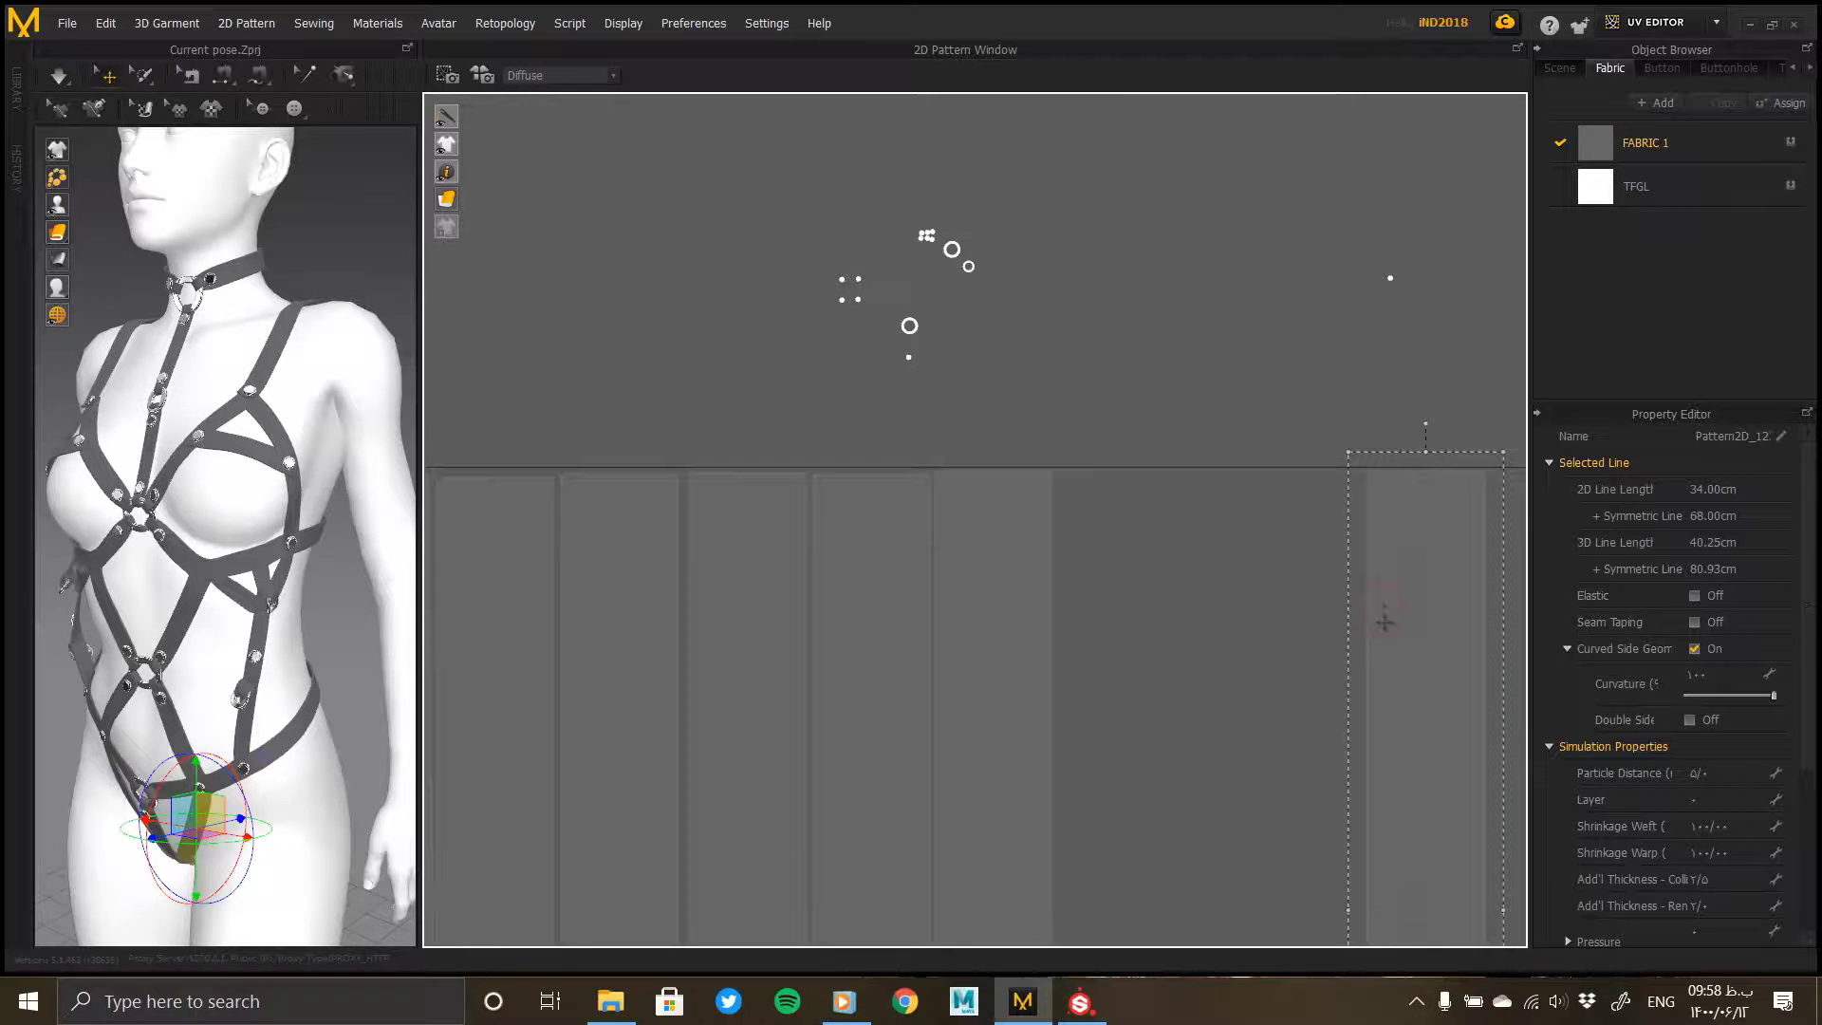
left_click(1084, 623)
Step: Shift the leftover crotch strap downward outside the tile and rotate the upper pair of horizontal straps upright
scroll(1086, 623, "down", 5)
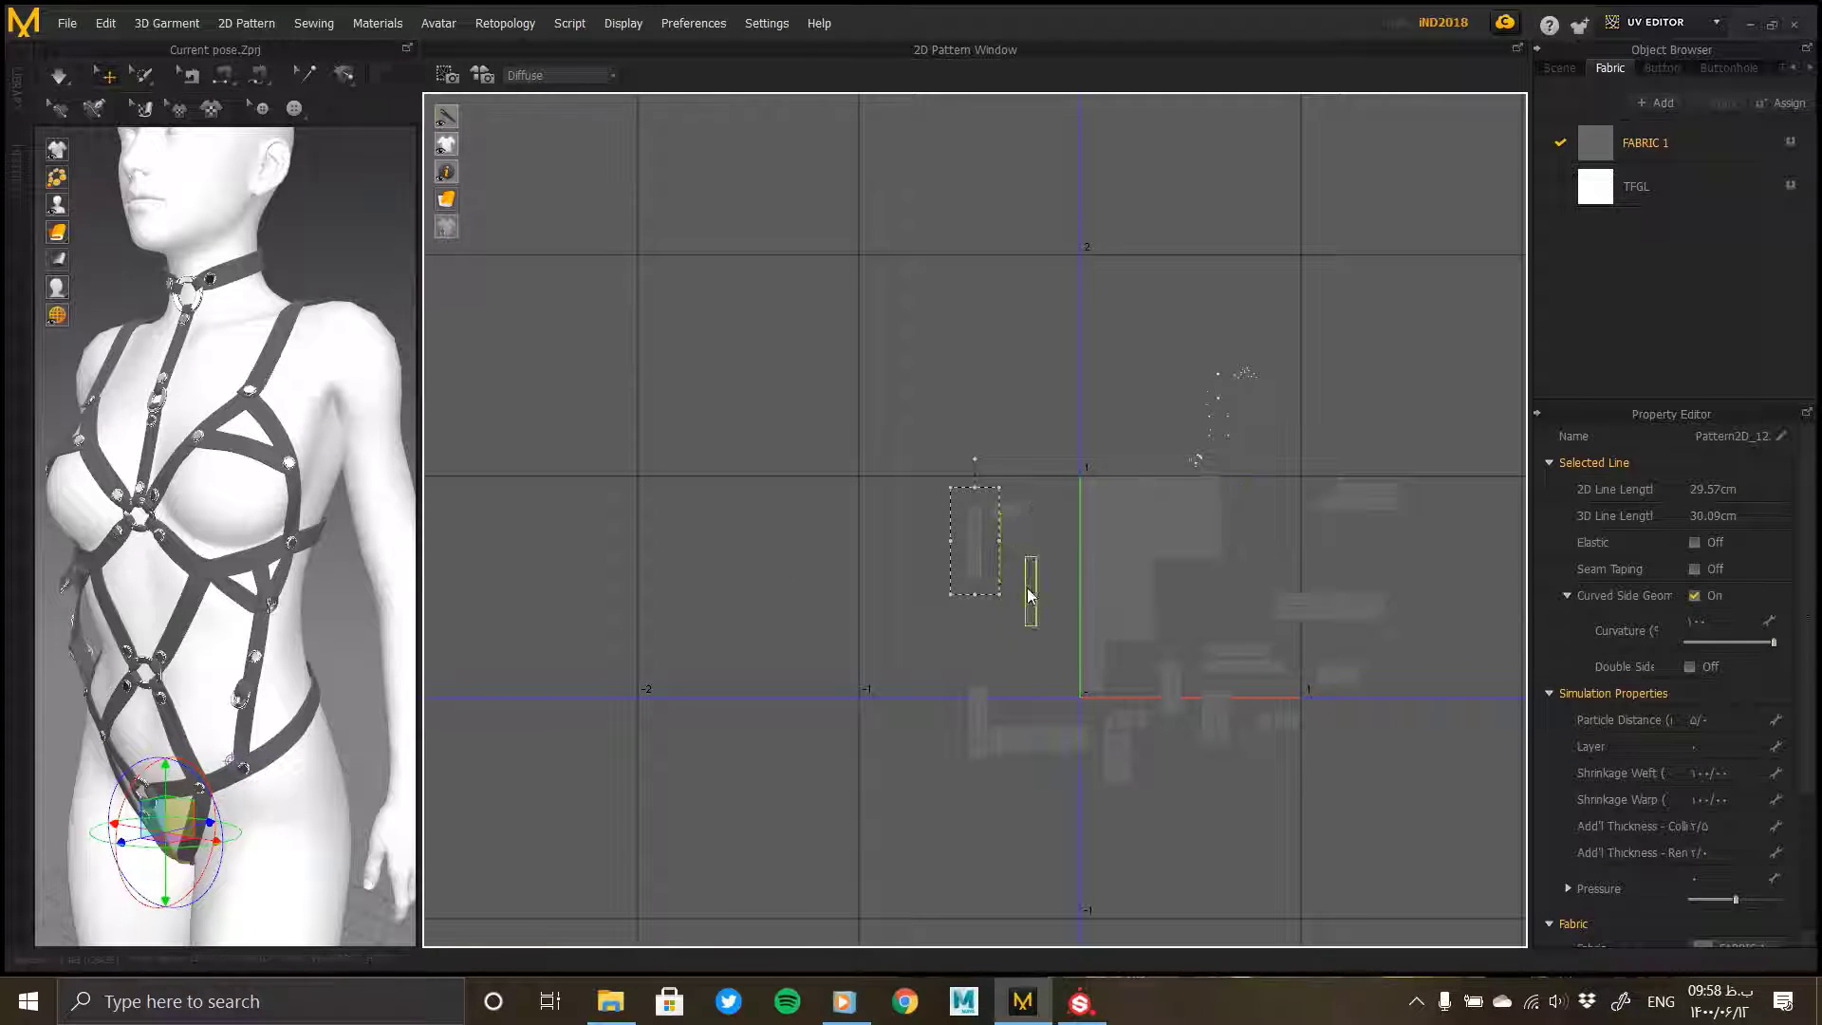
left_click_drag(1028, 588, 1029, 588)
middle_click_drag(1028, 588, 822, 453)
left_click(1149, 362)
left_click_drag(1281, 300, 1098, 415)
Step: Rotate the long horizontal pair upright beside the packed straps and move the six-strap block out of the tile
left_click(1108, 484)
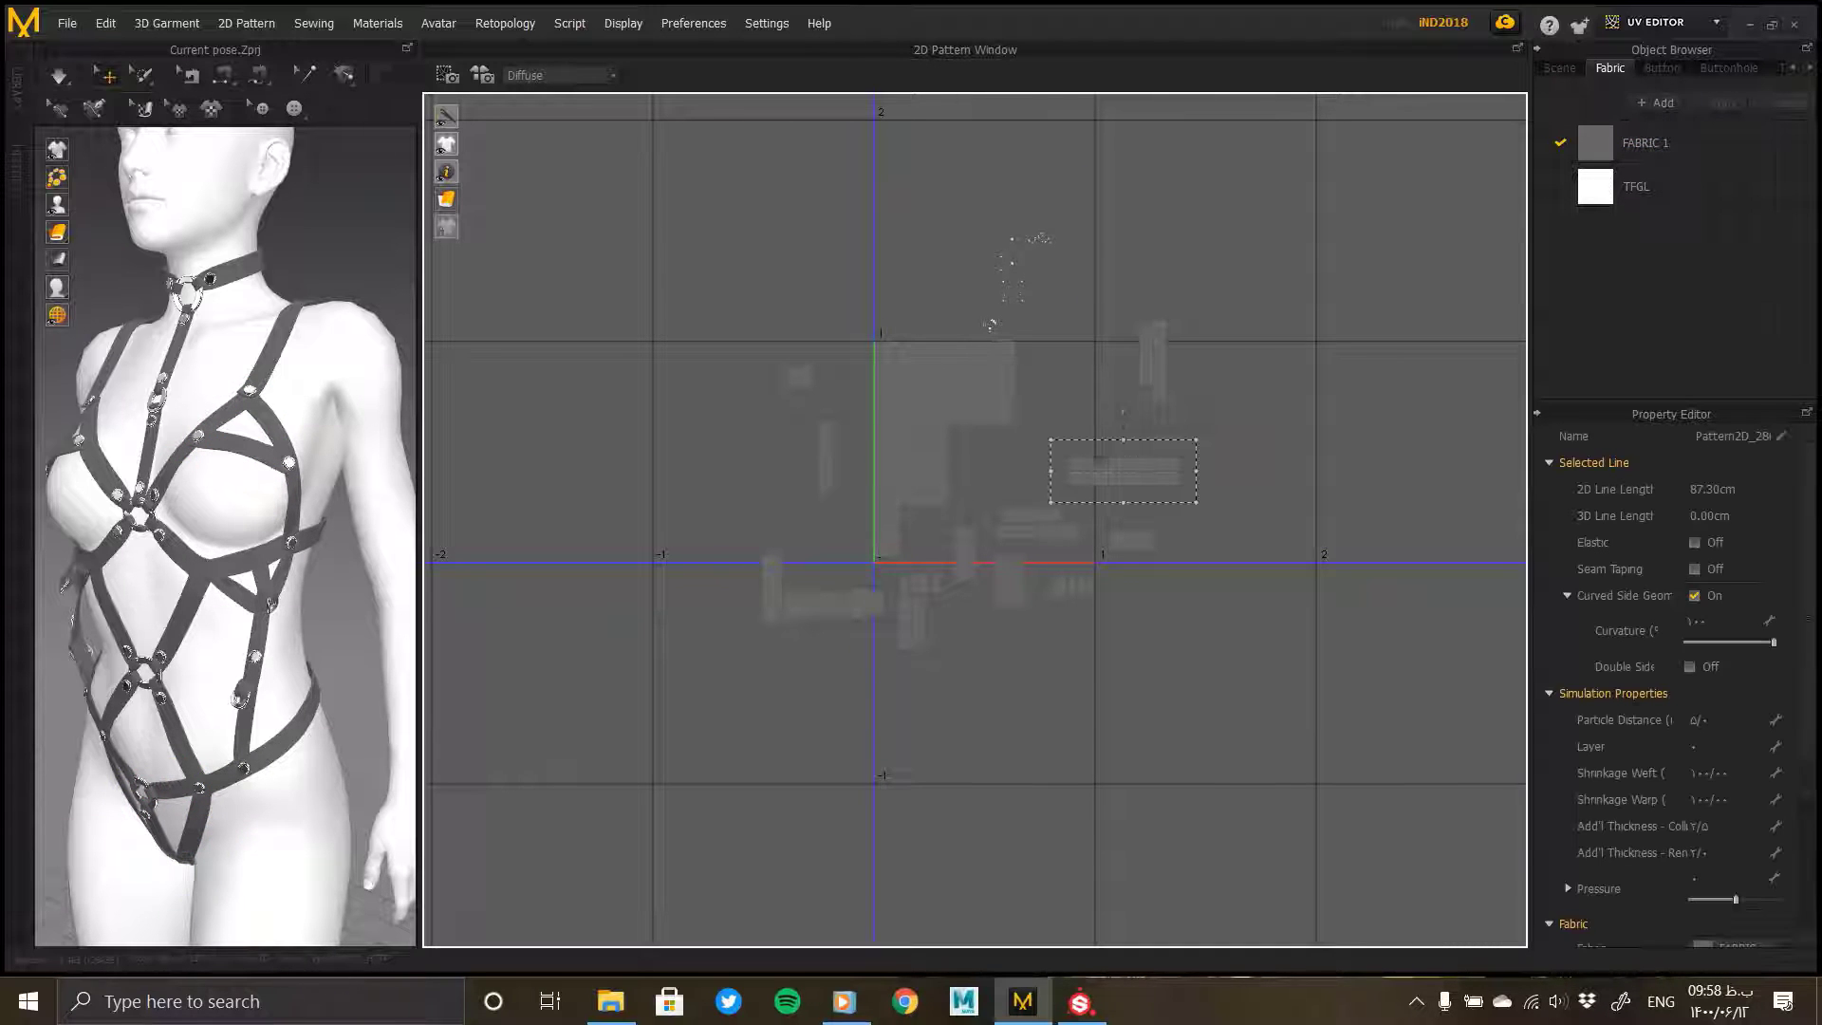
left_click_drag(1116, 463, 1081, 396)
left_click(1037, 408)
left_click(1021, 415)
left_click(1107, 465)
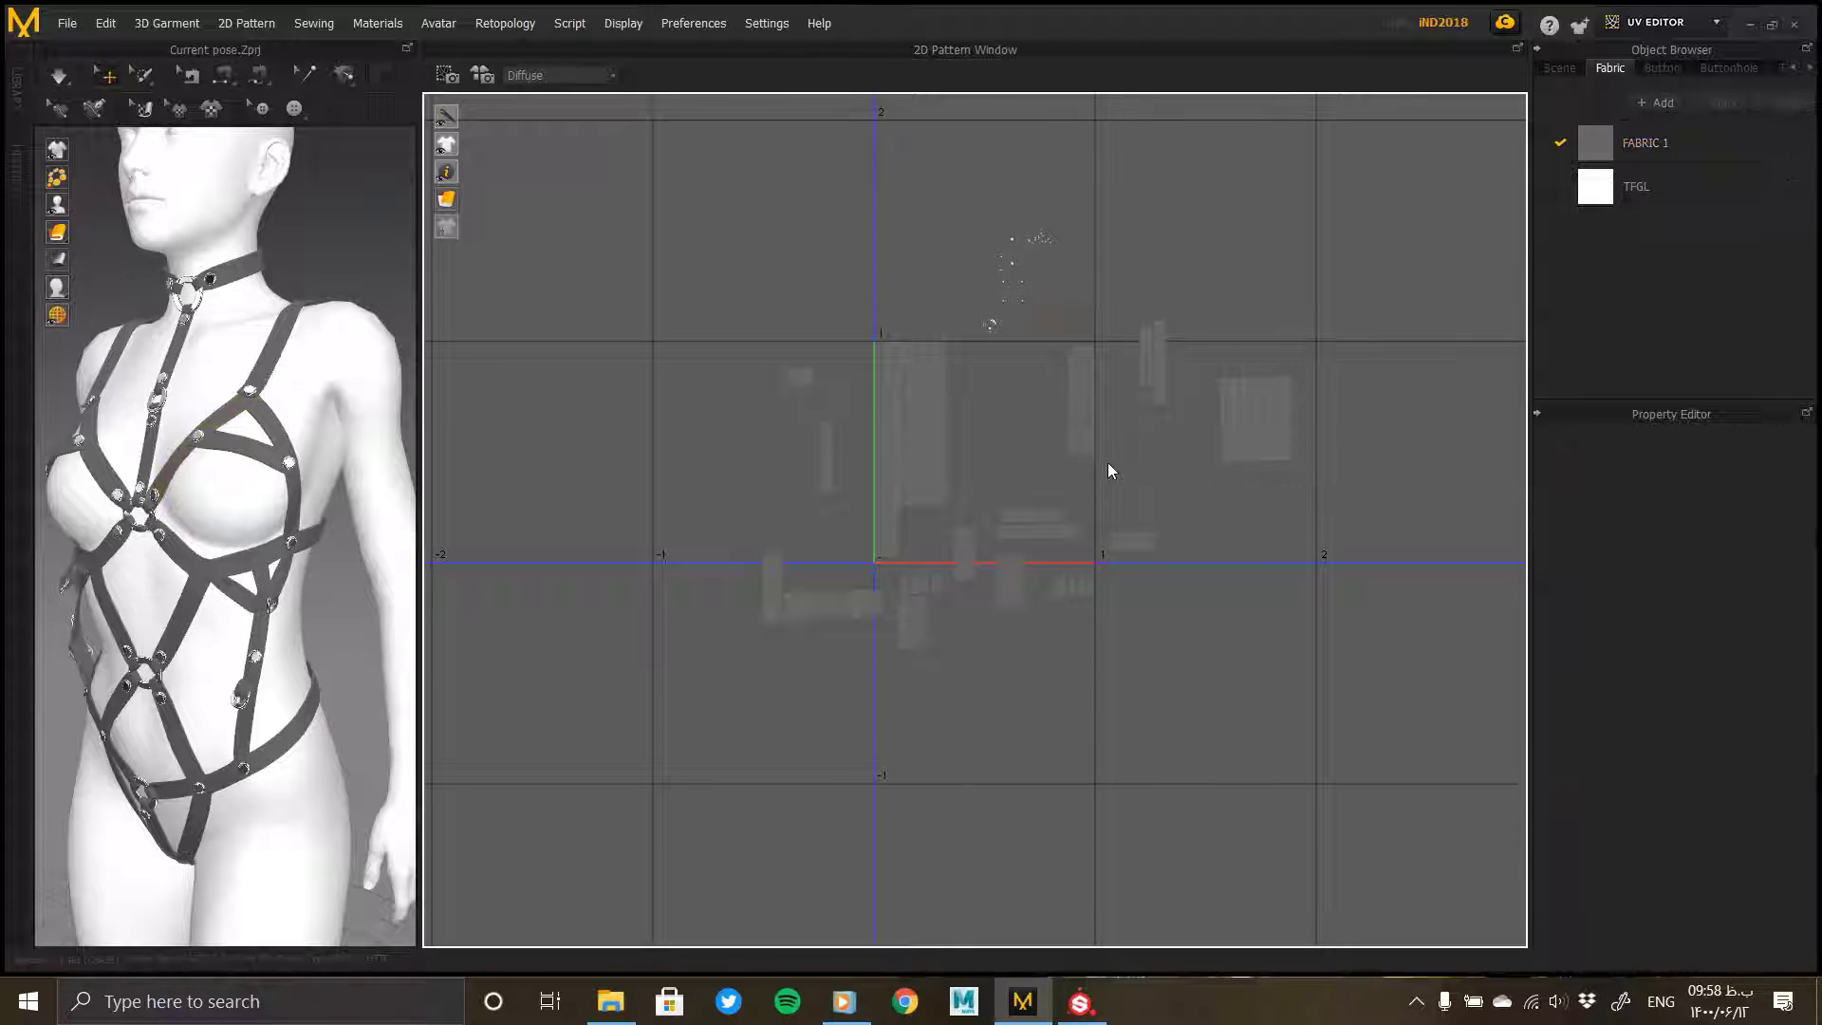
Step: Fit the upright long pair flush against the packed long straps along the tile's upper edge
left_click(993, 413)
scroll(993, 413, "up", 3)
scroll(978, 408, "up", 4)
middle_click_drag(1037, 578, 1001, 825)
left_click_drag(1076, 557, 971, 537)
left_click_drag(1082, 510, 1065, 505)
Step: Move the six-strap block back into the tile and align it flush against the newly placed pair
right_click_drag(1000, 524, 1155, 410, "alt")
right_click_drag(1181, 515, 854, 432, "alt")
middle_click_drag(1509, 589, 1196, 482)
left_click_drag(1248, 390, 1499, 728)
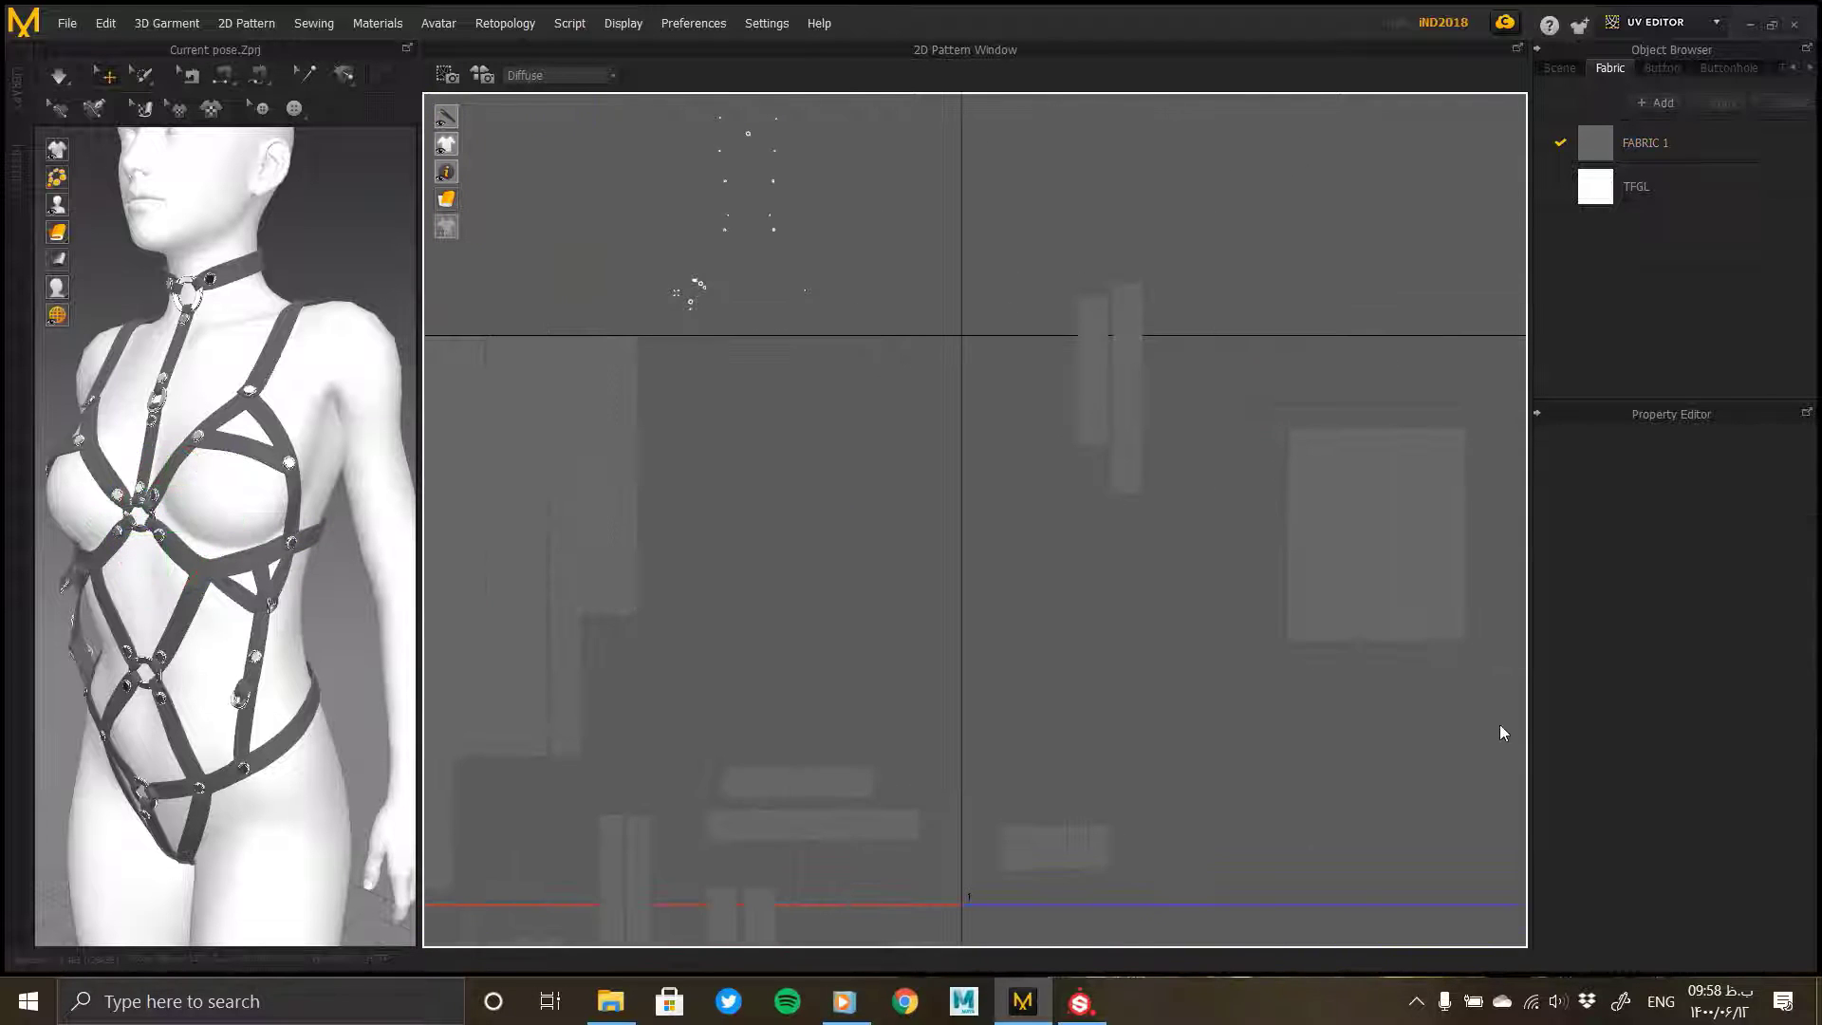
left_click_drag(1404, 529, 756, 436)
right_click_drag(790, 447, 1328, 726, "alt")
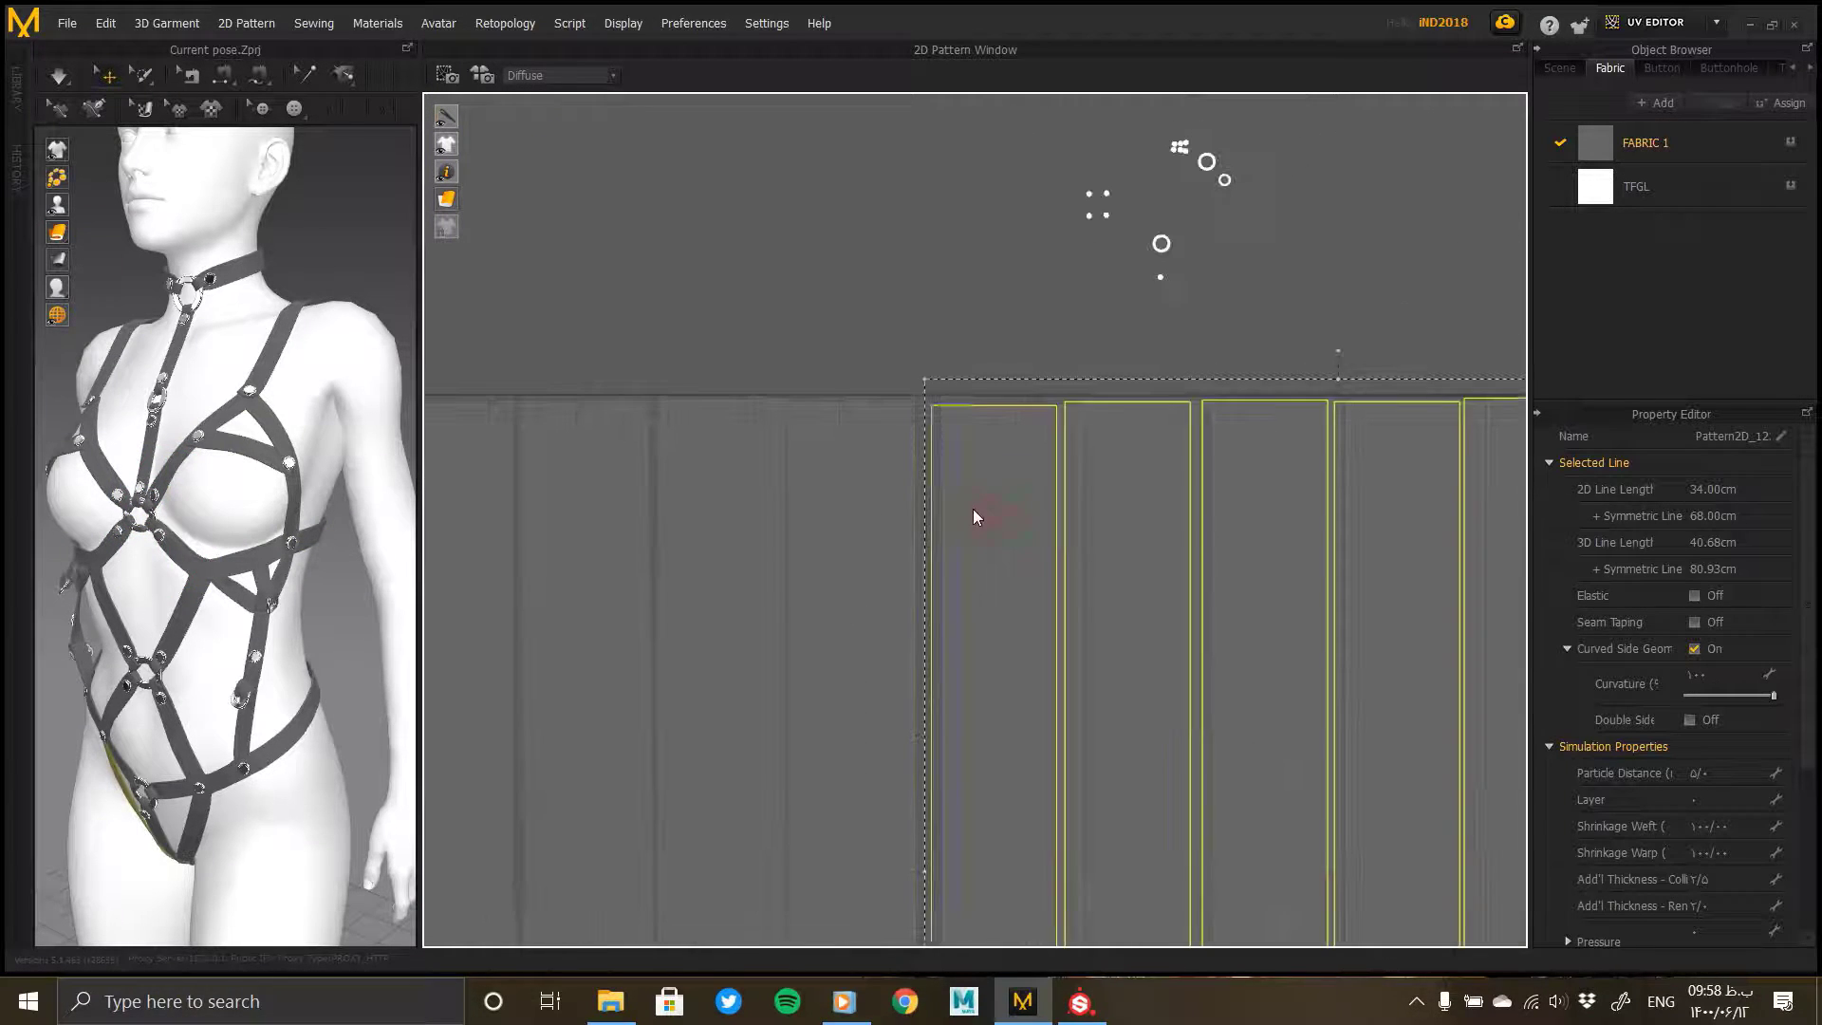
left_click_drag(974, 510, 971, 505)
right_click_drag(970, 505, 1017, 719, "alt")
middle_click_drag(1018, 719, 958, 472)
left_click(958, 471)
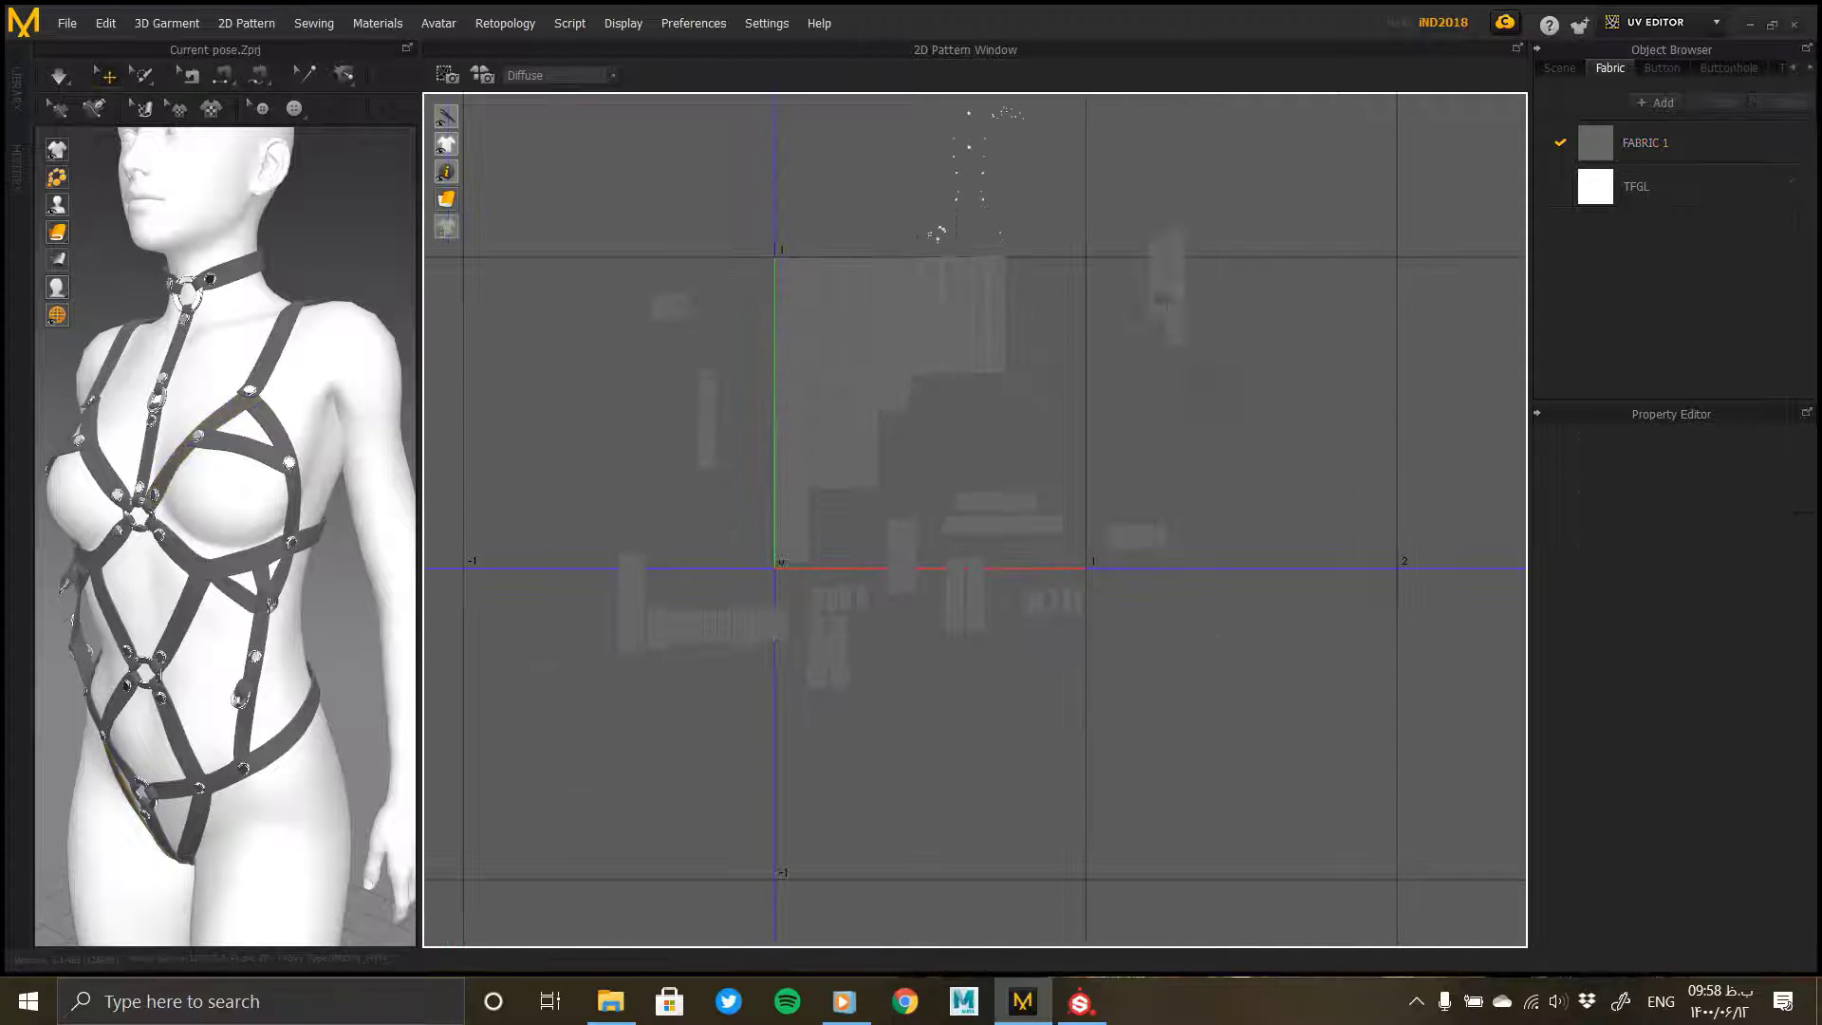
Step: Rotate the lower horizontal pair upright, move it outside the tile and bring the other loose upright straps next to it
left_click(937, 548)
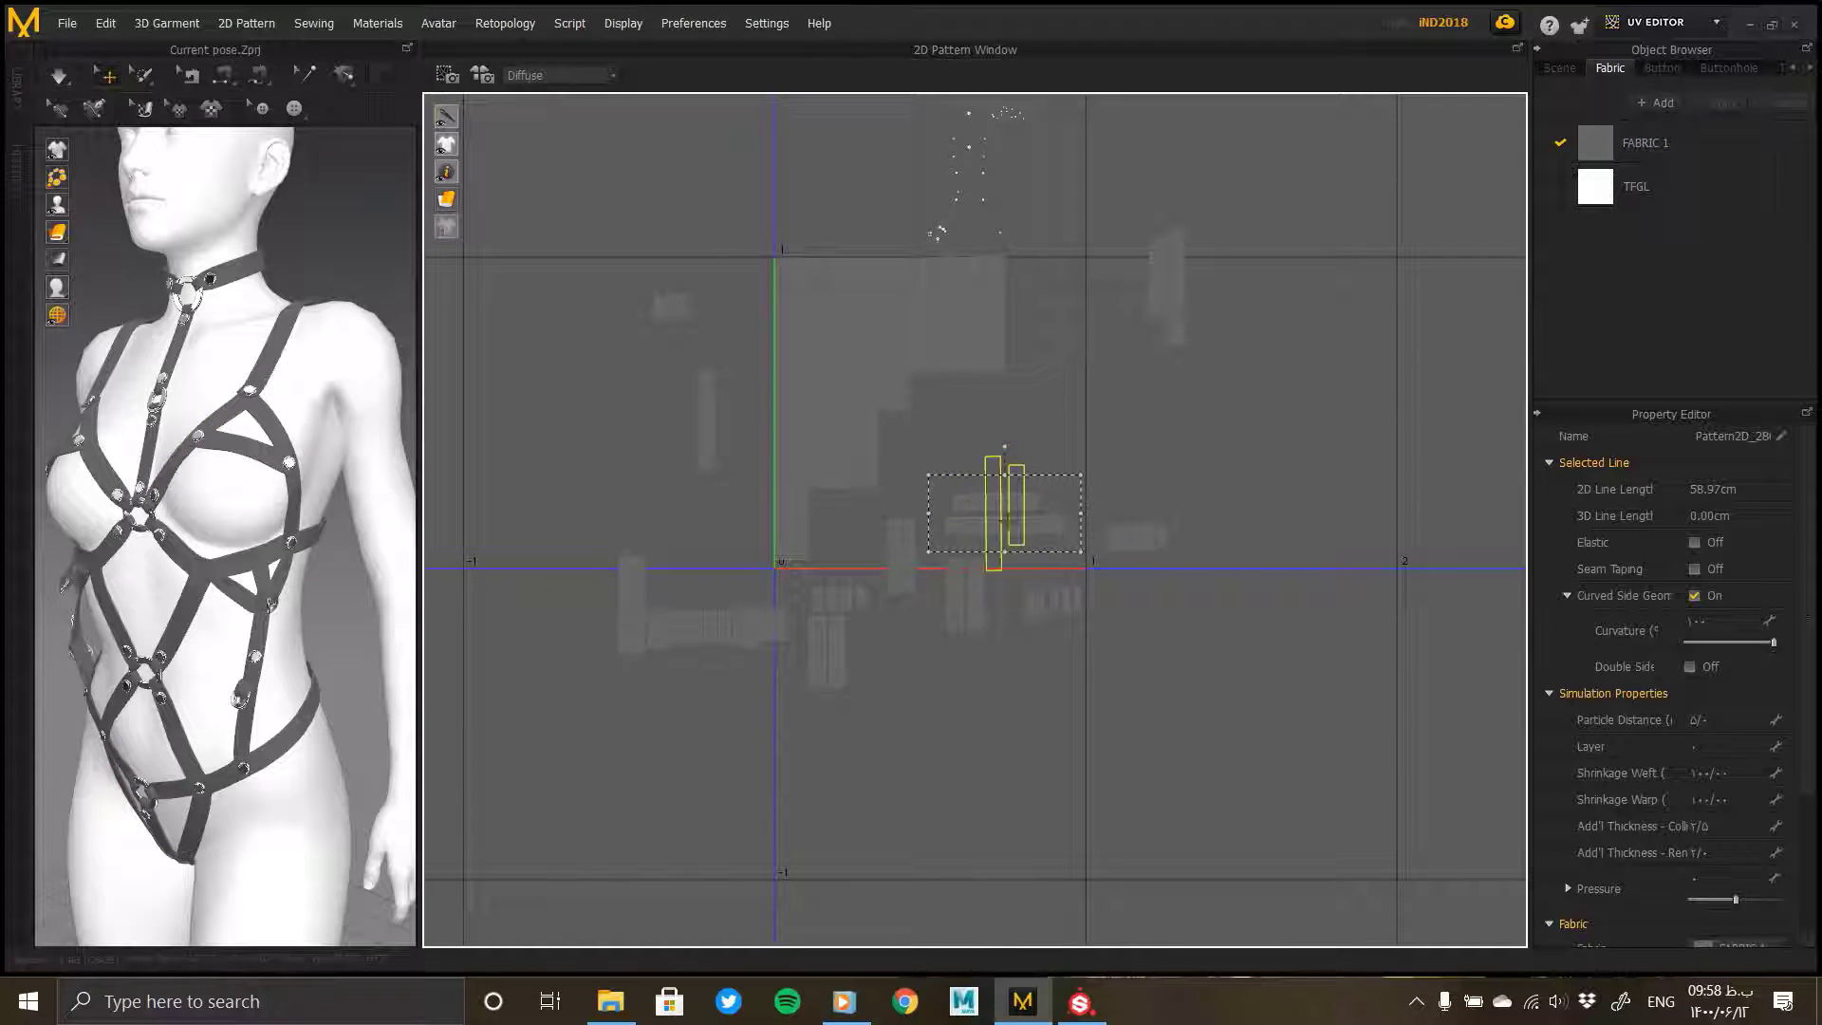
left_click_drag(1005, 514, 1269, 483)
left_click(1174, 284)
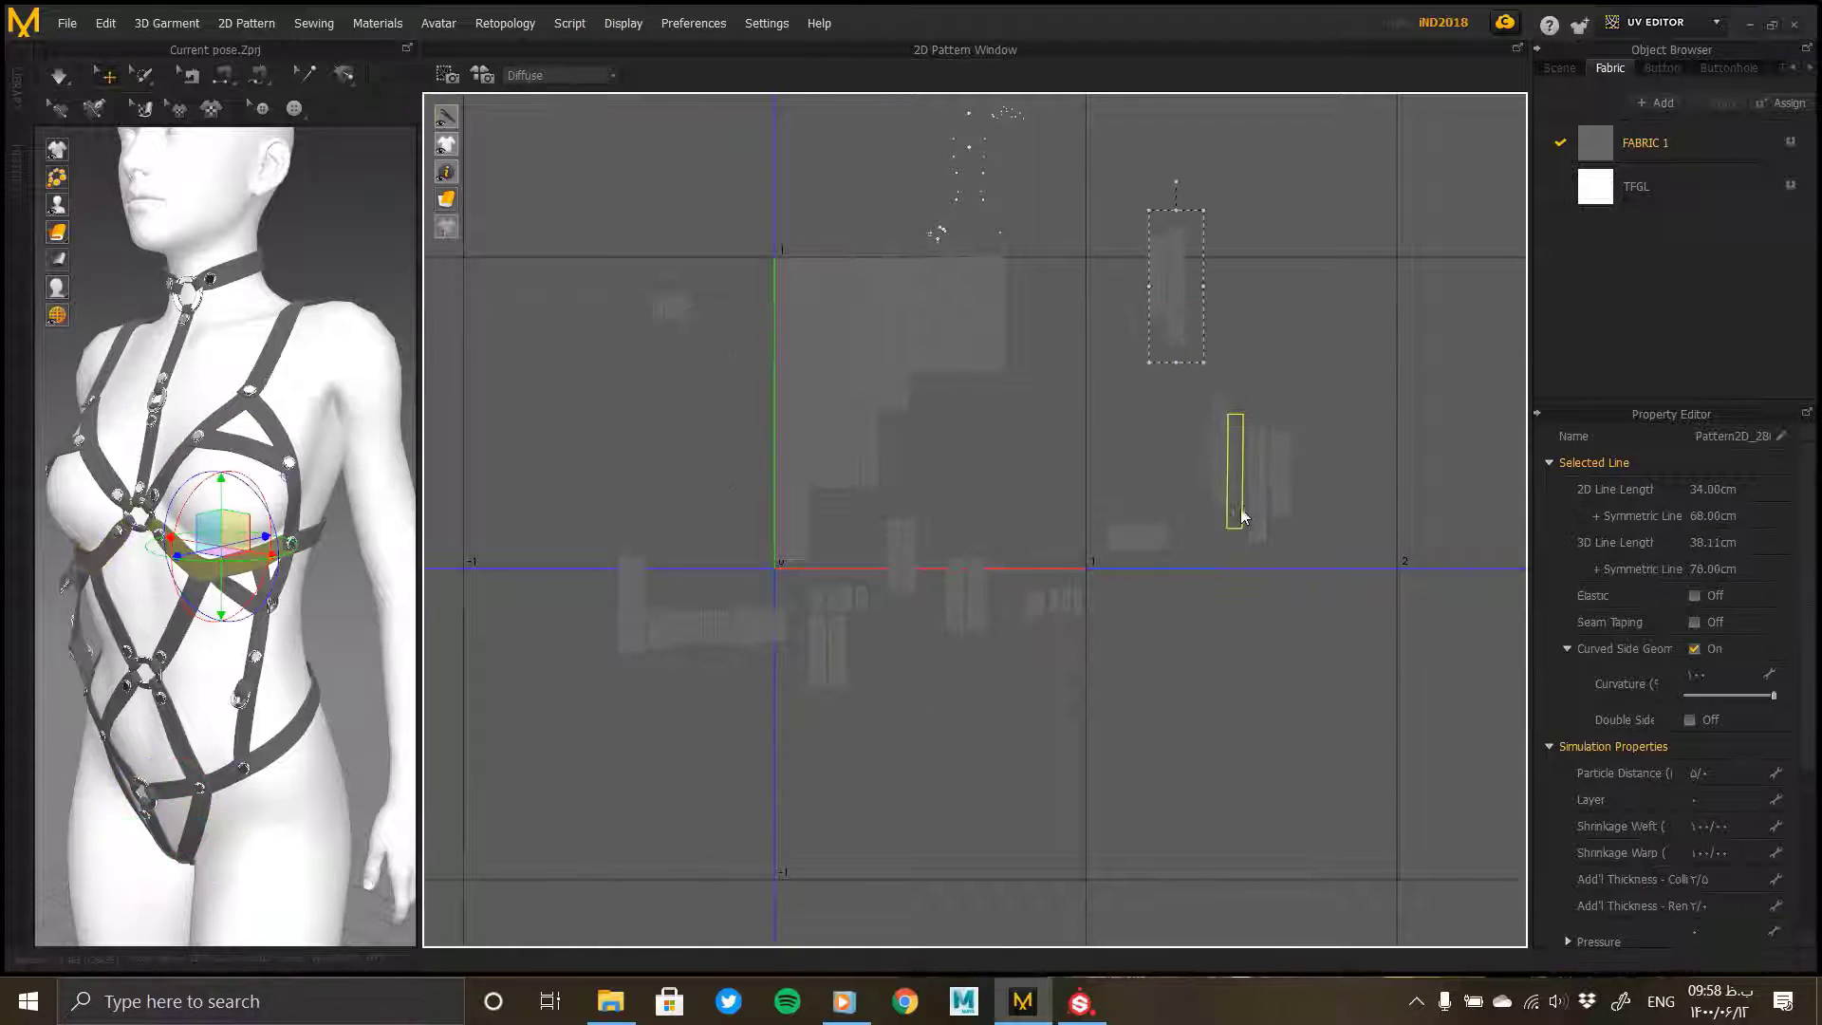
left_click_drag(1160, 313, 1251, 391)
Step: Straighten the slightly tilted underbust strap and set it edge to edge with its matching strap
scroll(1264, 482, "up", 5)
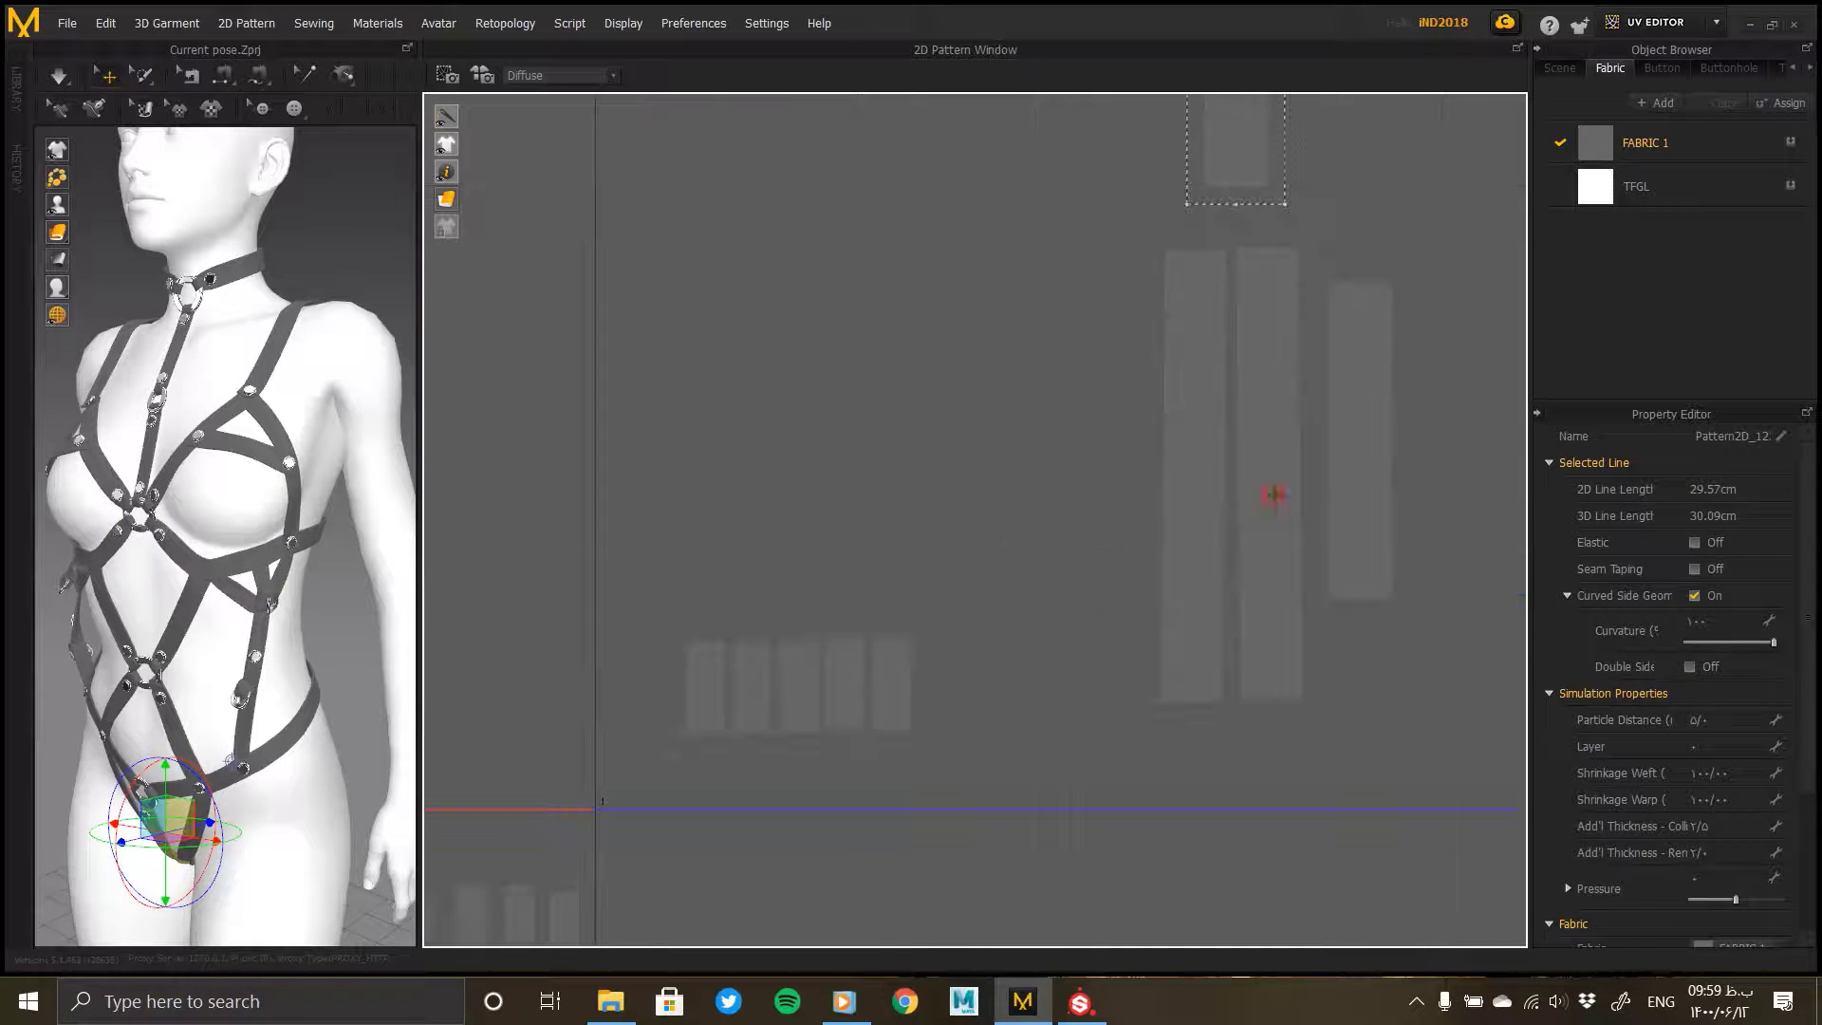
left_click_drag(1273, 494, 1267, 493)
left_click(1177, 264)
left_click_drag(1193, 204, 1186, 205)
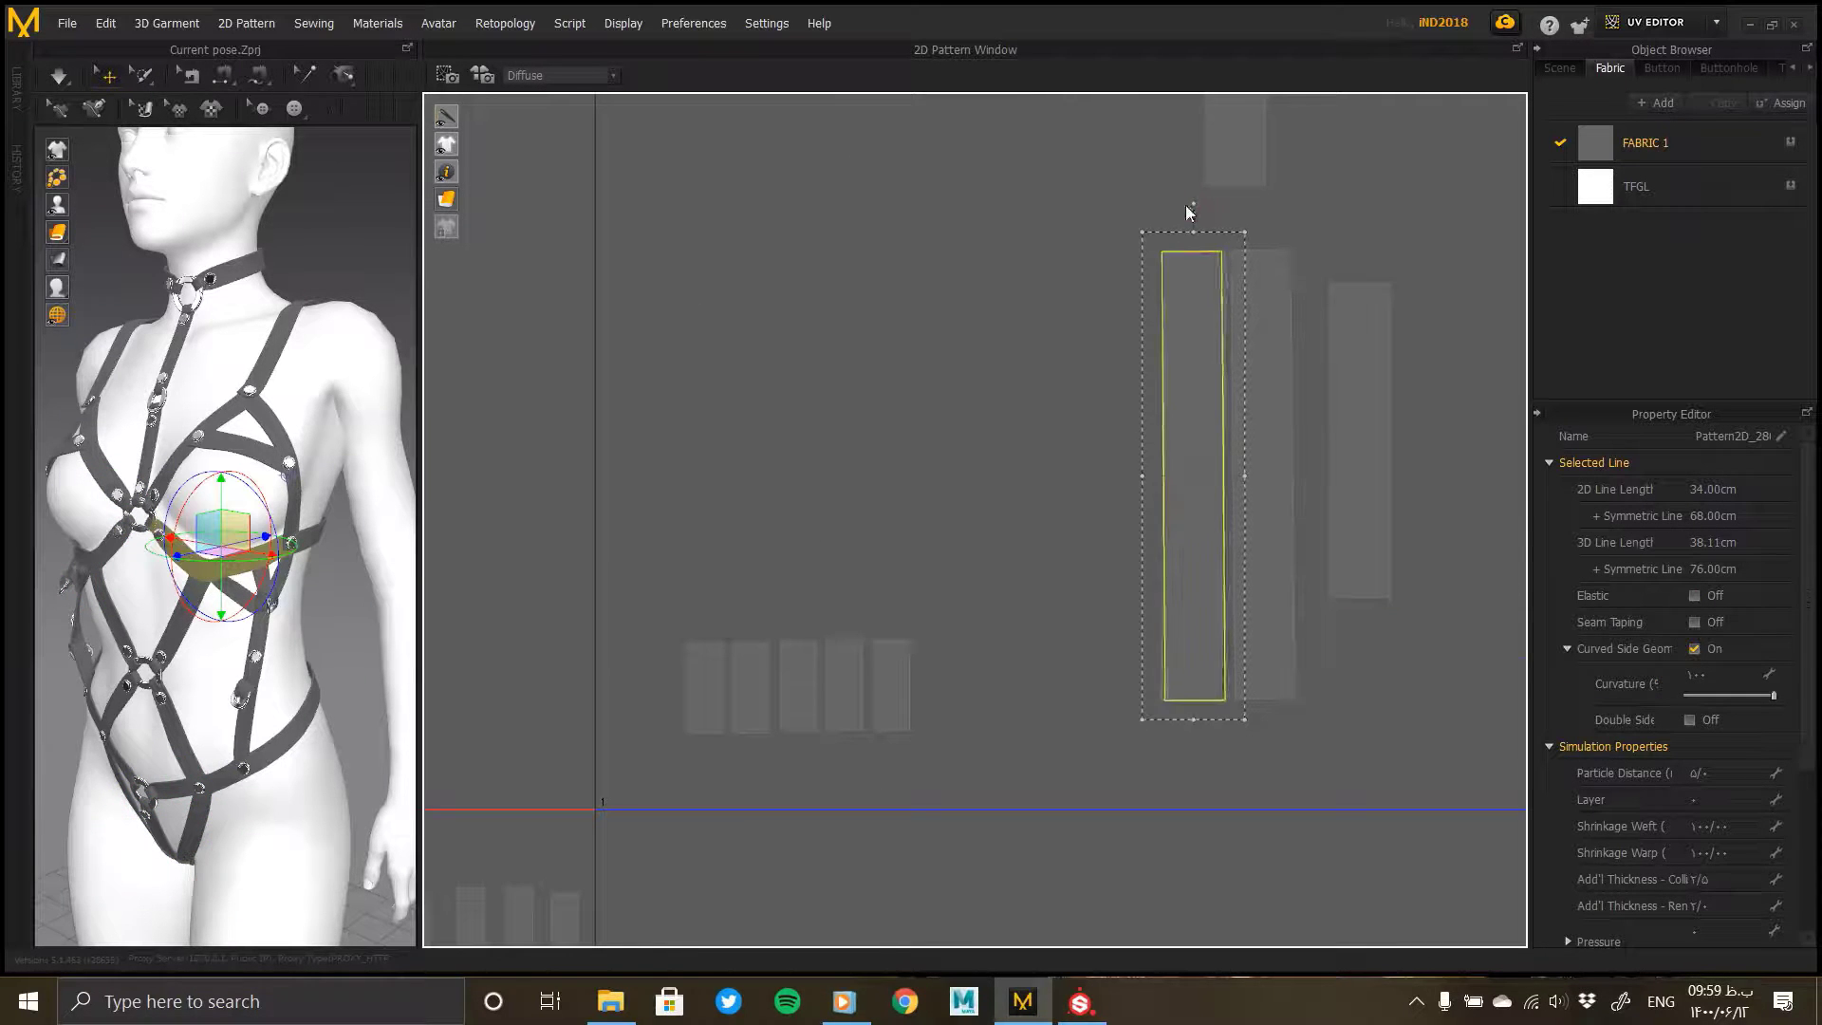
left_click_drag(1191, 390, 1198, 391)
scroll(1319, 719, "down", 3)
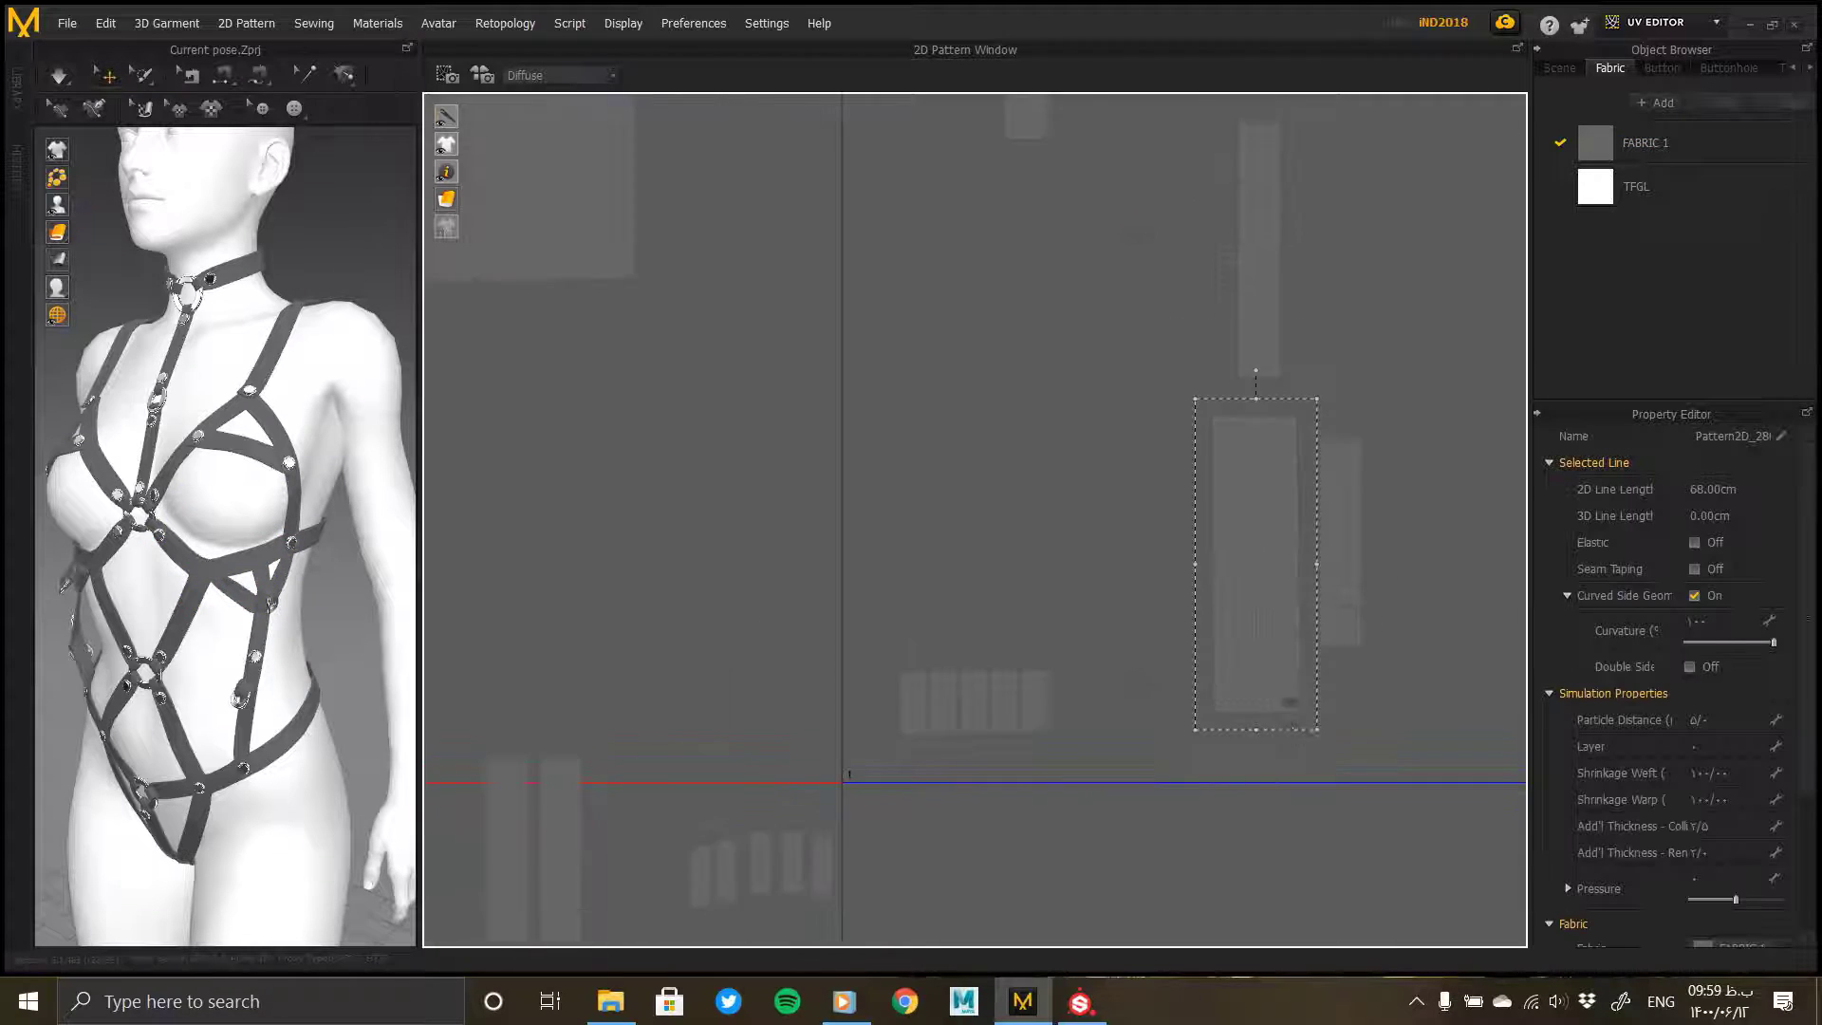
Step: Fit the underbust strap pair flush against the packed long straps along the tile's upper edge
left_click_drag(861, 411, 796, 341)
middle_click_drag(797, 342, 909, 664)
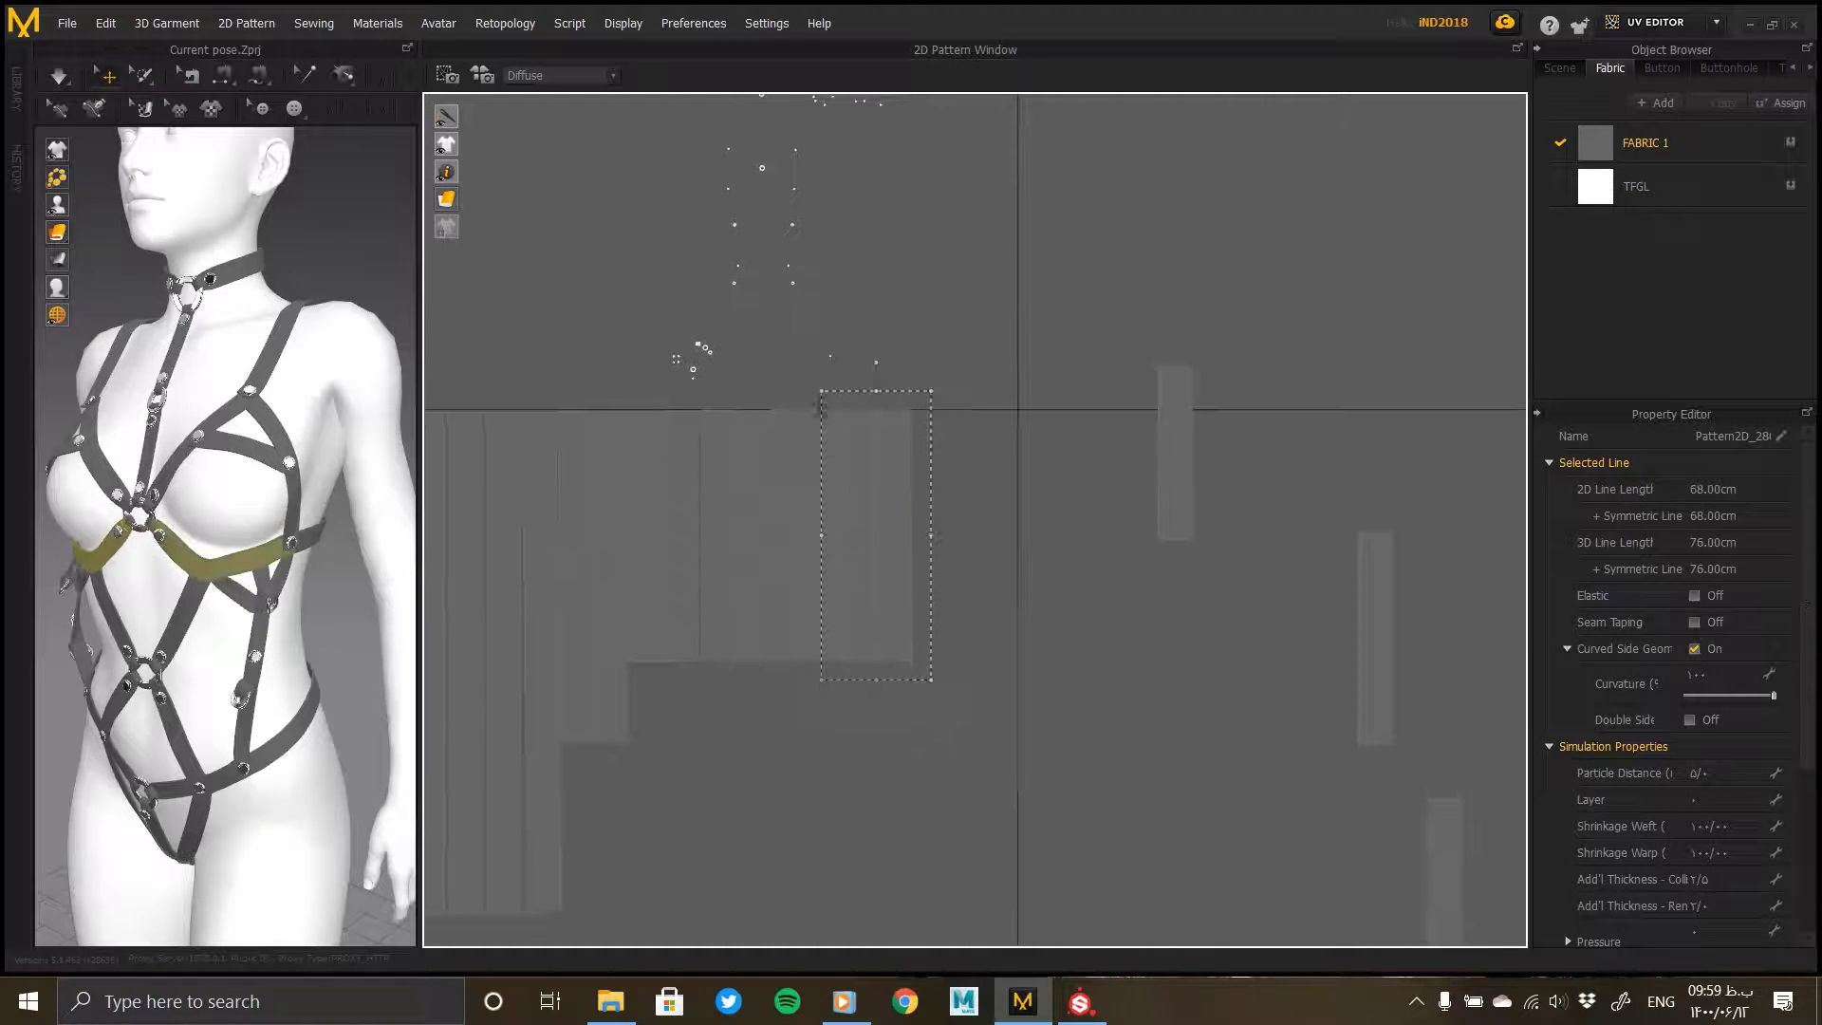
scroll(854, 484, "up", 5)
left_click(728, 488)
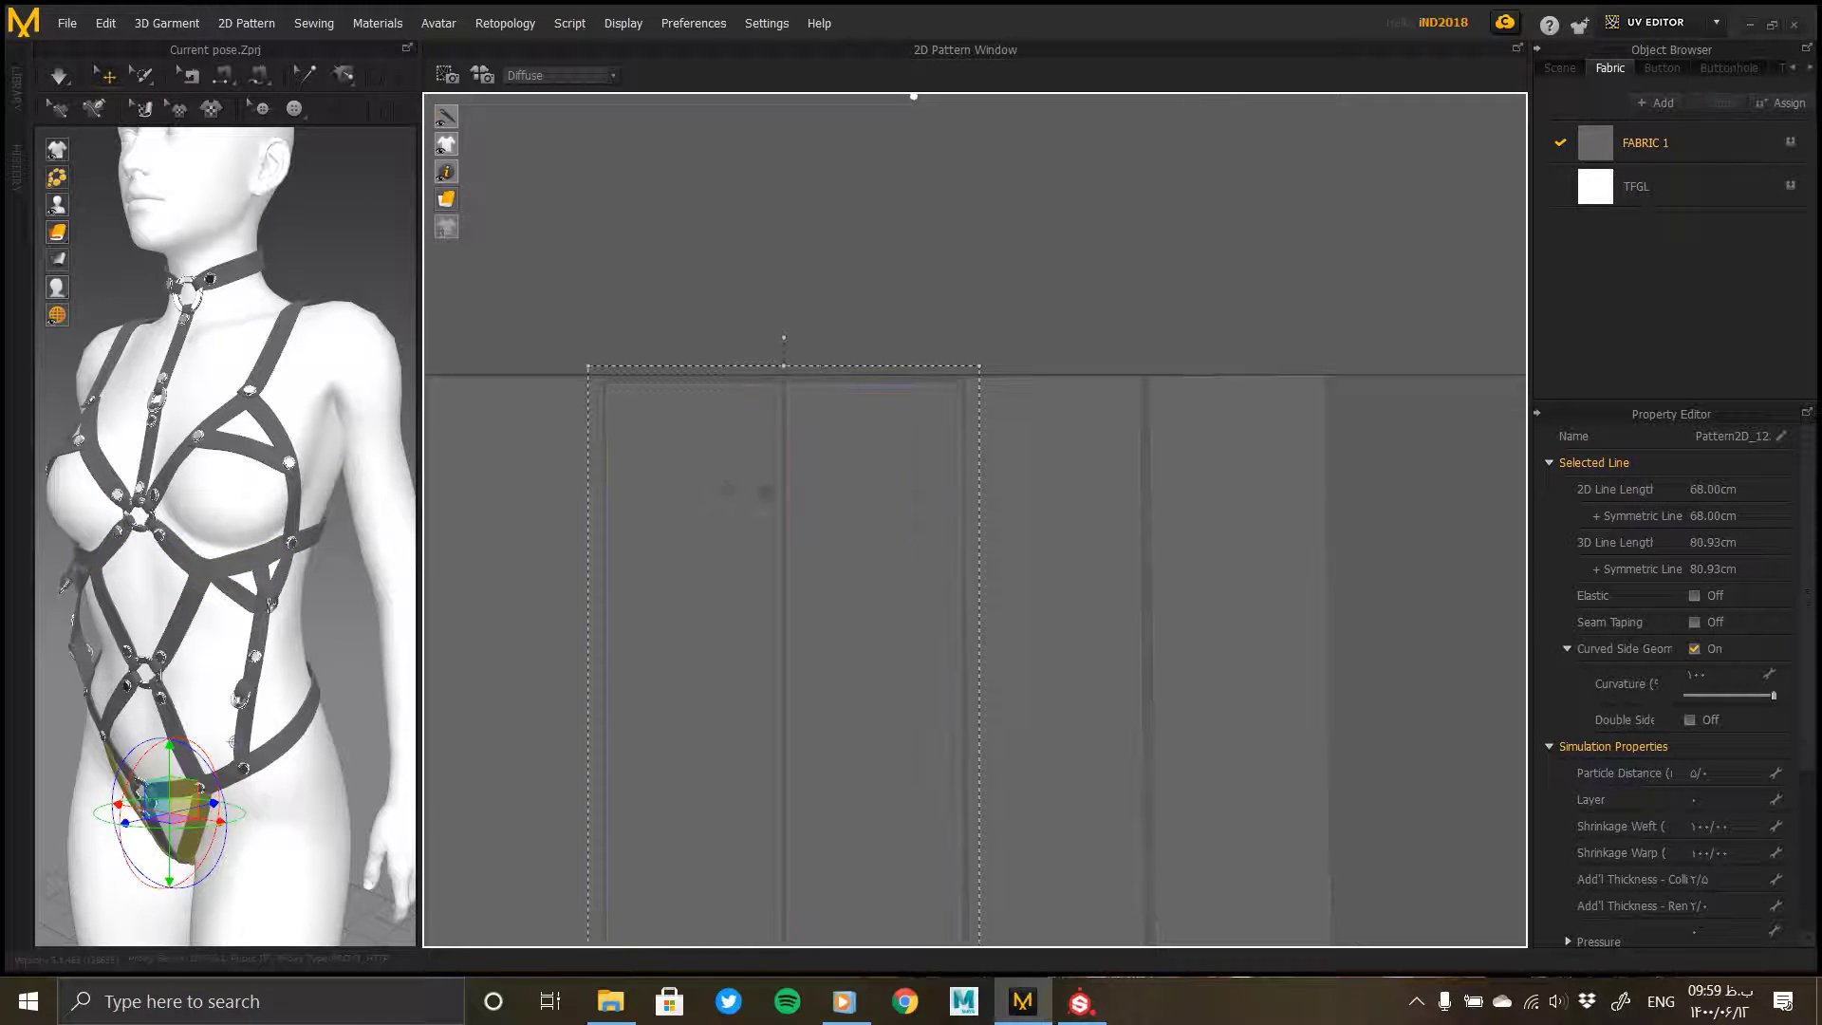
left_click(1099, 495)
left_click(1204, 497, "shift")
scroll(1085, 520, "down", 4)
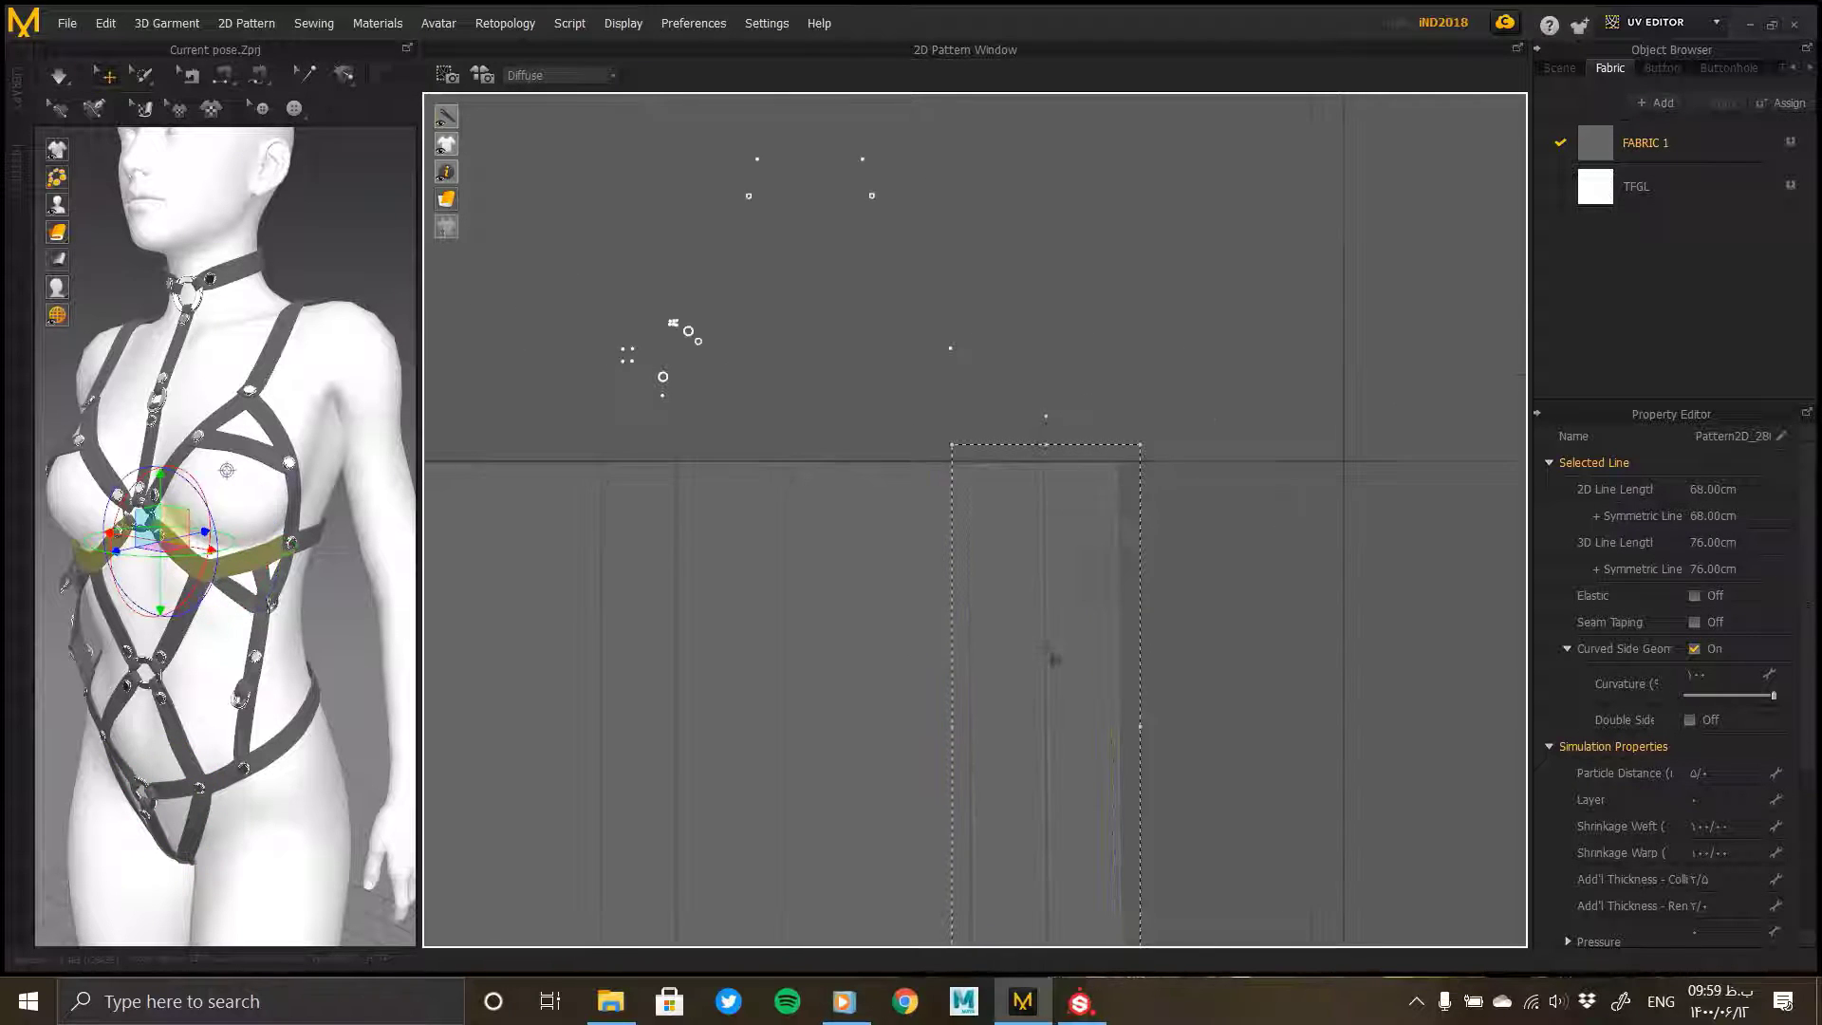
middle_click_drag(1029, 768, 995, 601)
scroll(994, 601, "down", 1)
scroll(993, 601, "down", 3)
Step: Move the longer of the loose upright straps beside the tile into the tile's empty area
left_click_drag(1237, 497, 1143, 419)
left_click(1175, 399)
left_click_drag(1232, 640, 970, 647)
middle_click_drag(763, 830, 929, 697)
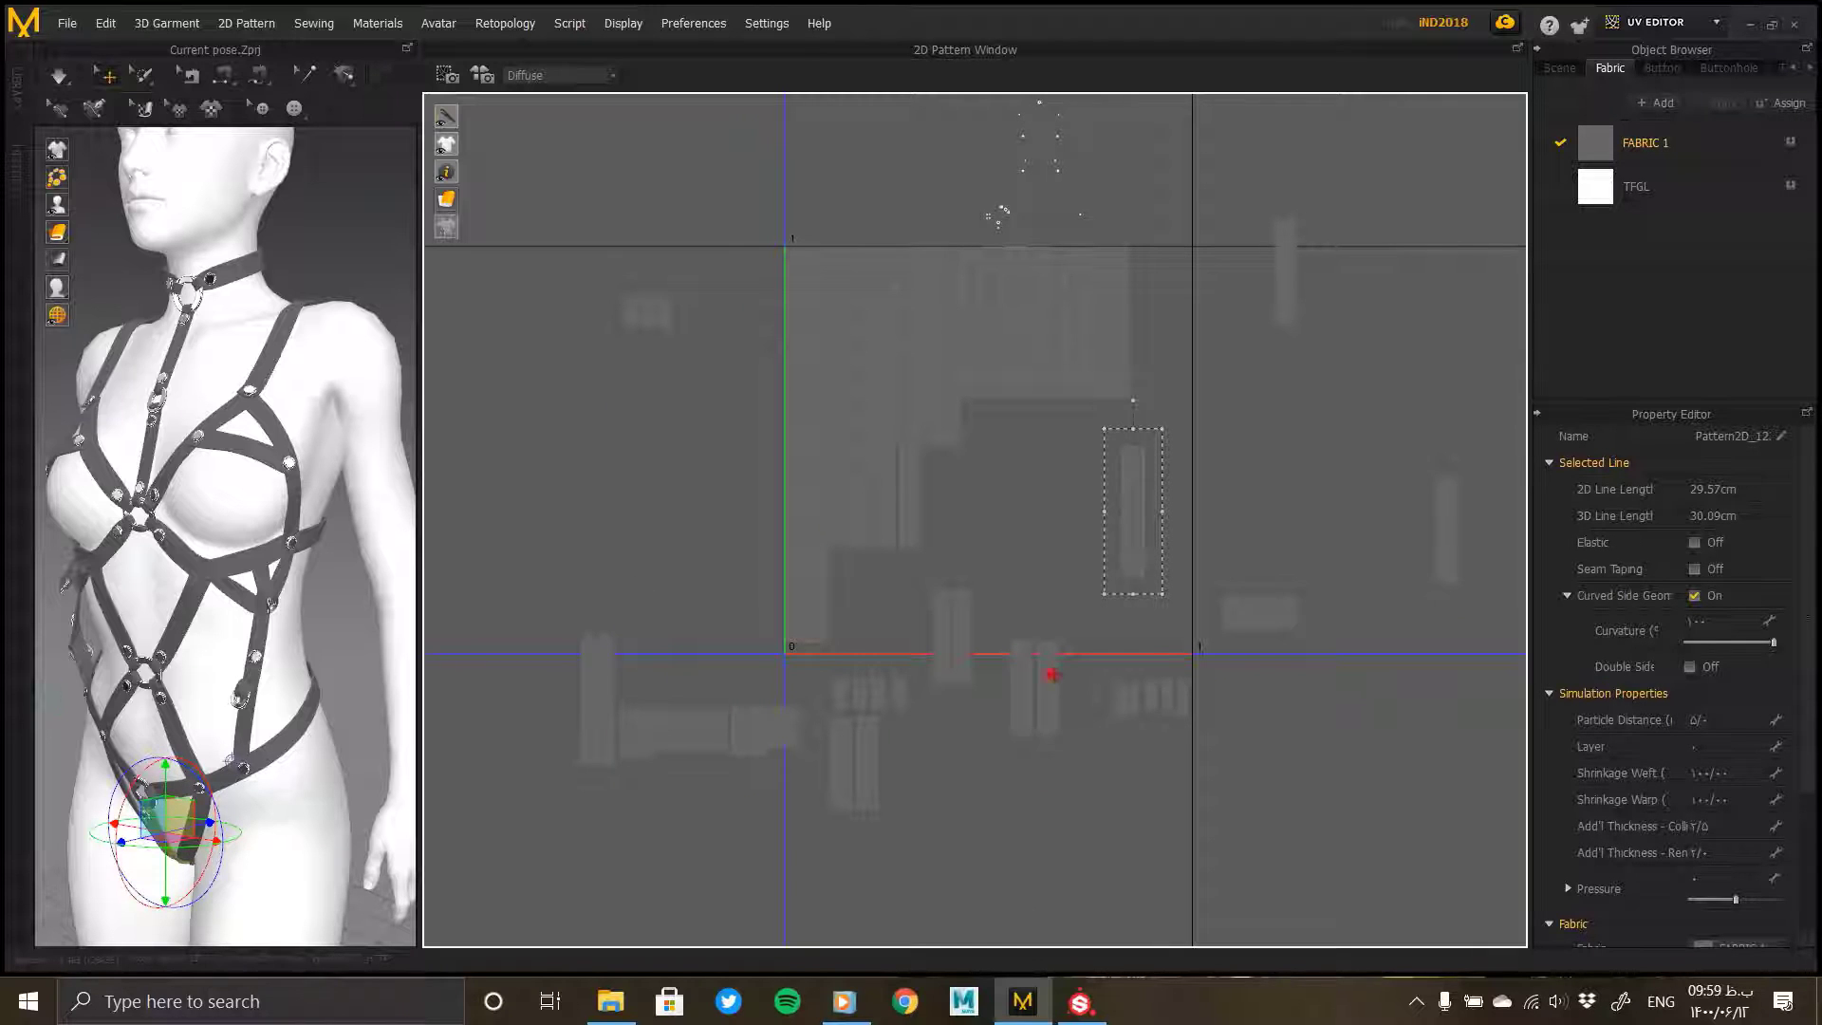
Step: Bring the loose upright 24.97 cm strap next to its matching strap outside the tile and set them edge to edge
left_click(1051, 675)
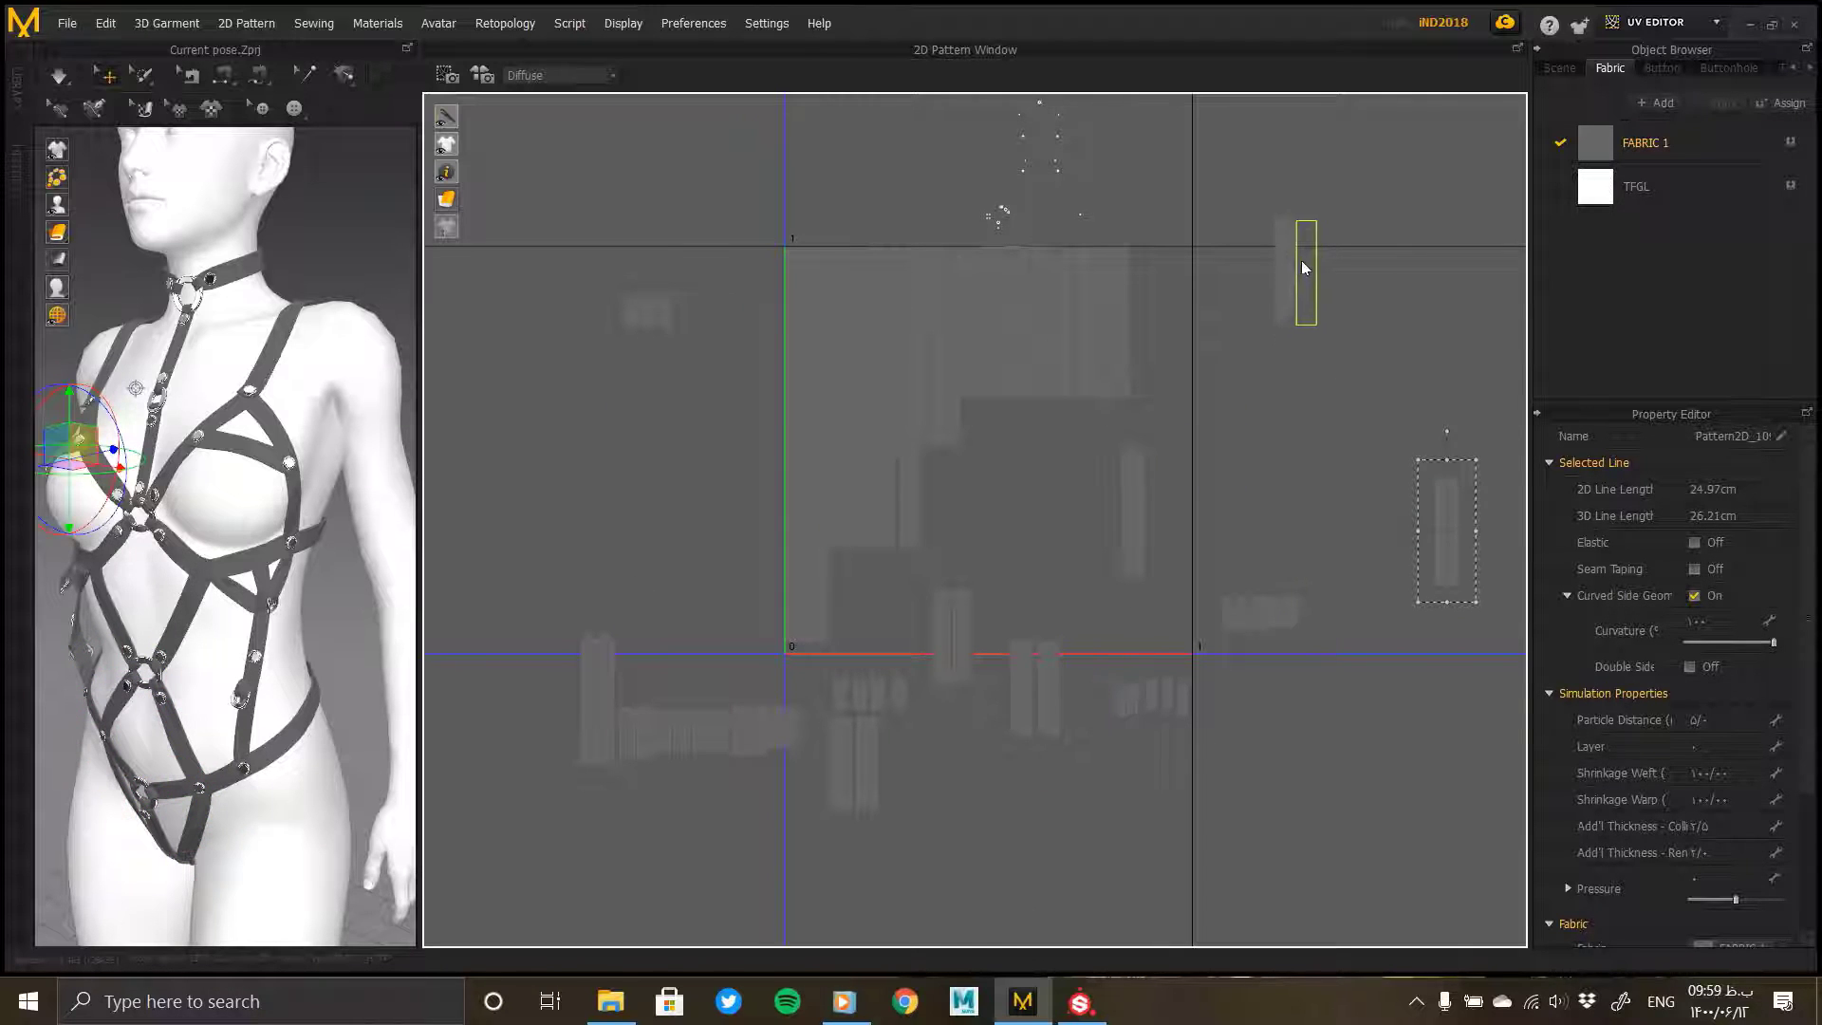
left_click_drag(1301, 260, 1302, 261)
scroll(1243, 364, "up", 3)
middle_click_drag(1243, 365, 1224, 529)
scroll(1292, 400, "up", 4)
middle_click_drag(1292, 400, 1053, 452)
scroll(1108, 391, "up", 2)
middle_click_drag(1108, 391, 1040, 497)
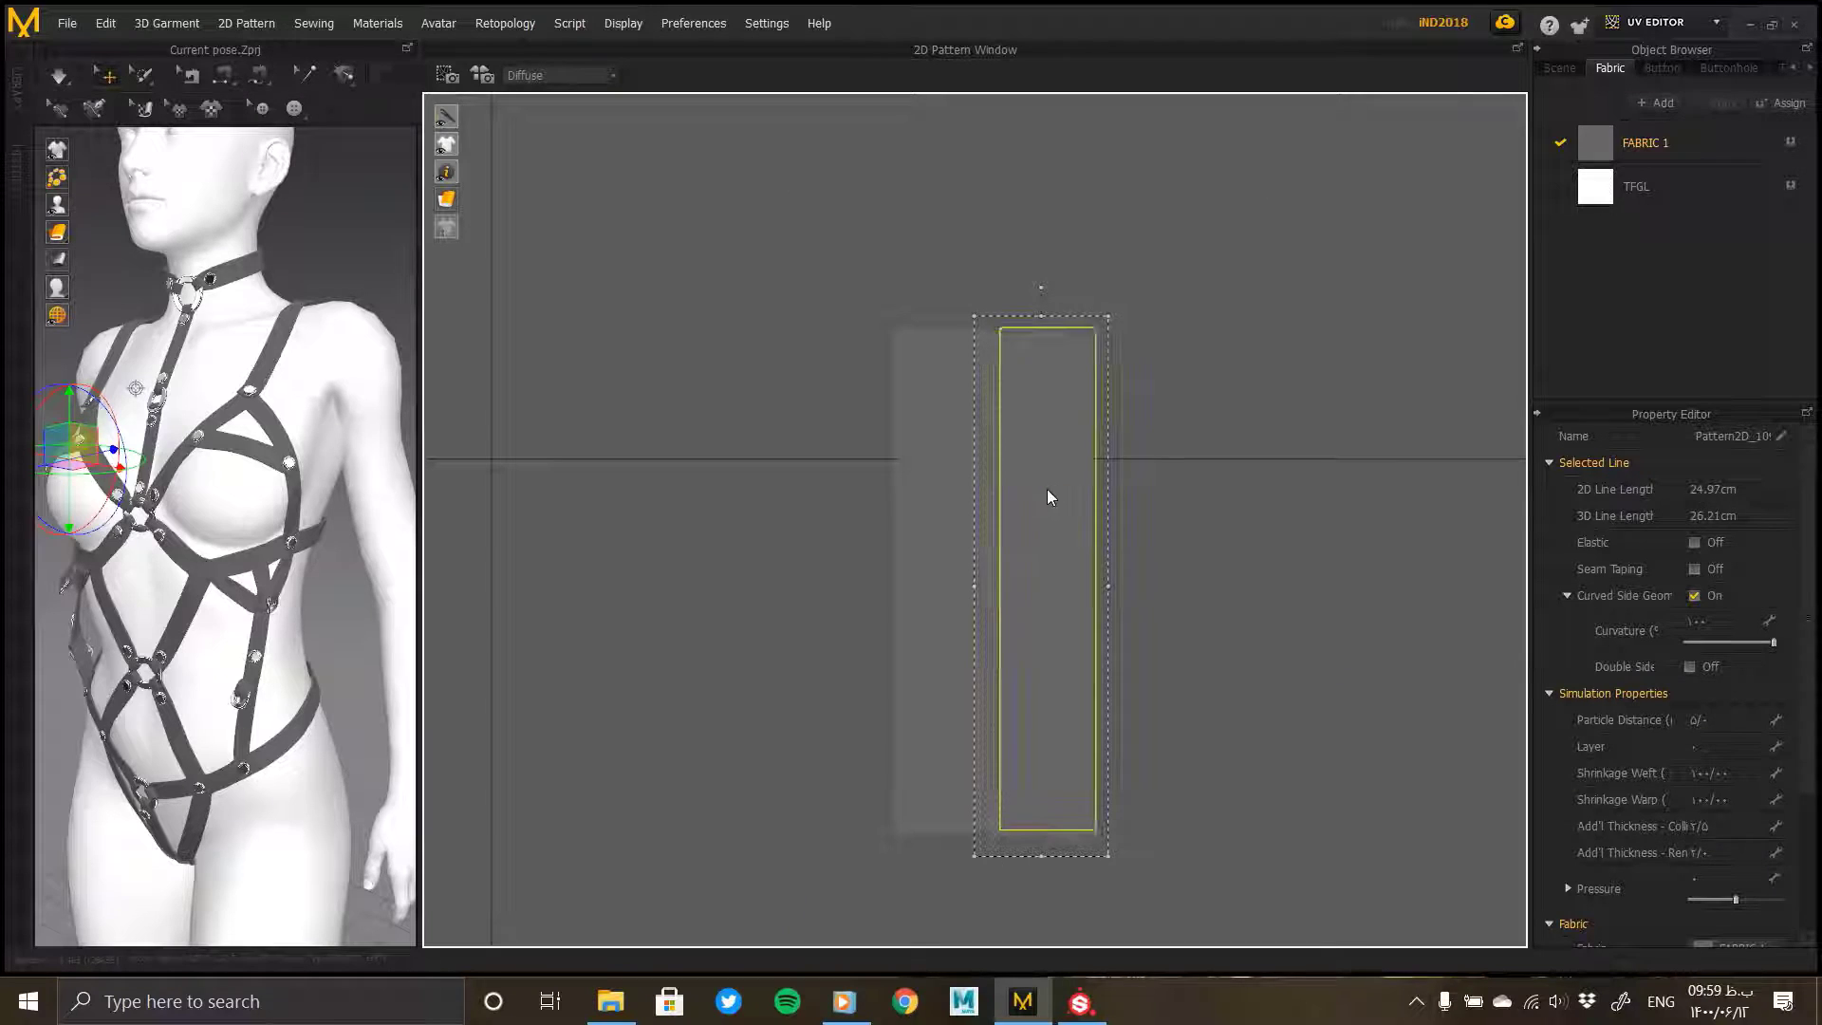
Step: Move the 24.97 cm strap pair into the tile, flush against the underbust pair along the upper edge
scroll(908, 801, "down", 5)
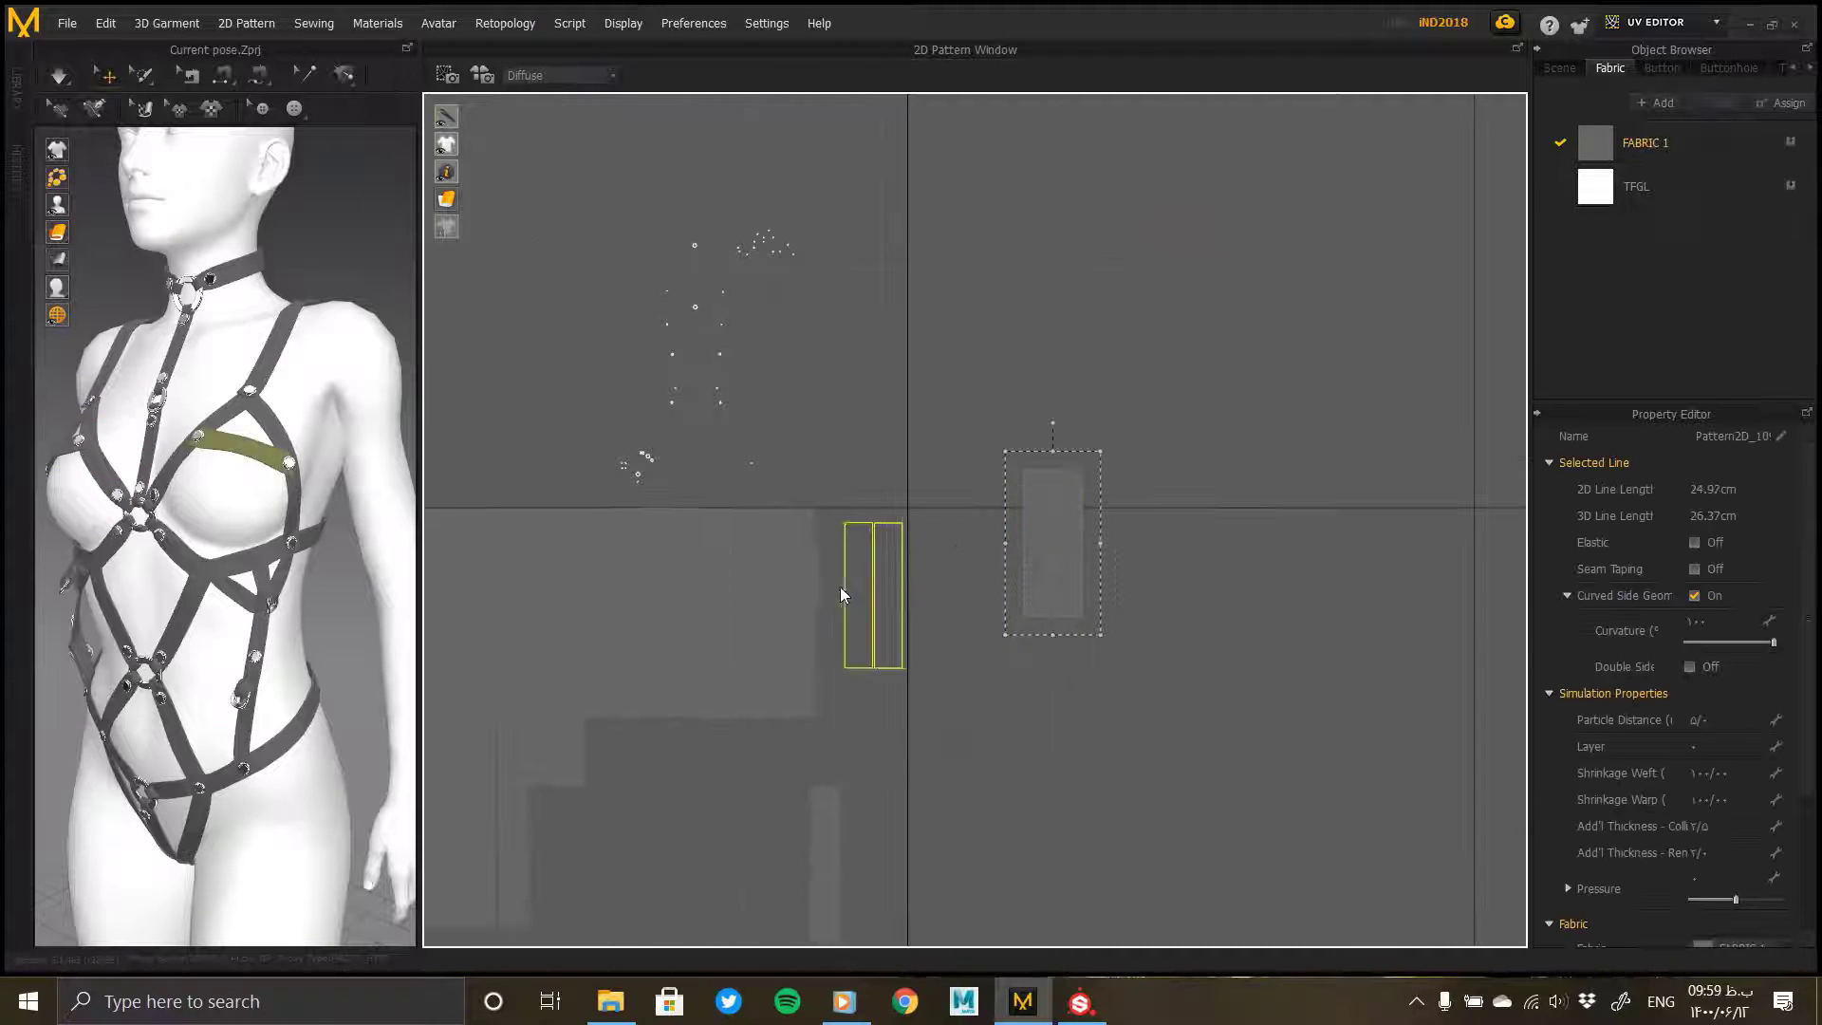
left_click_drag(840, 587, 823, 577)
scroll(835, 539, "up", 8)
left_click_drag(904, 467, 819, 409)
scroll(977, 521, "down", 5)
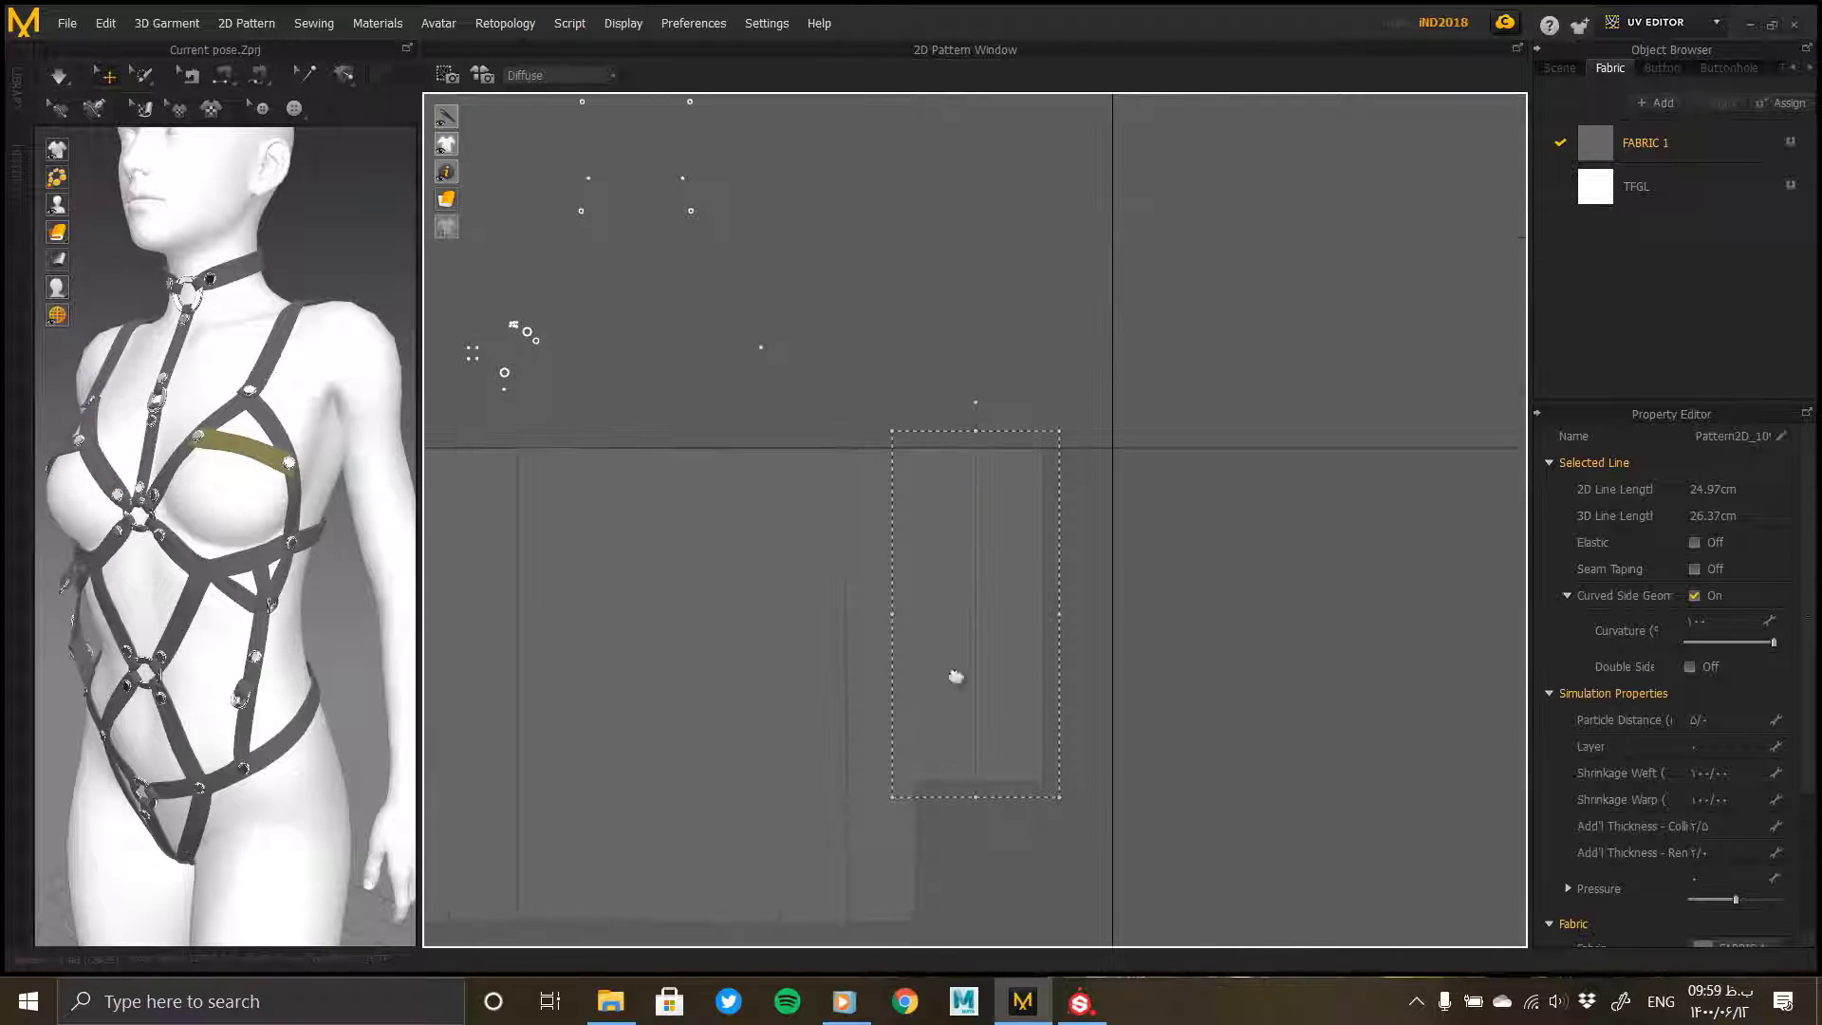
scroll(966, 539, "up", 3)
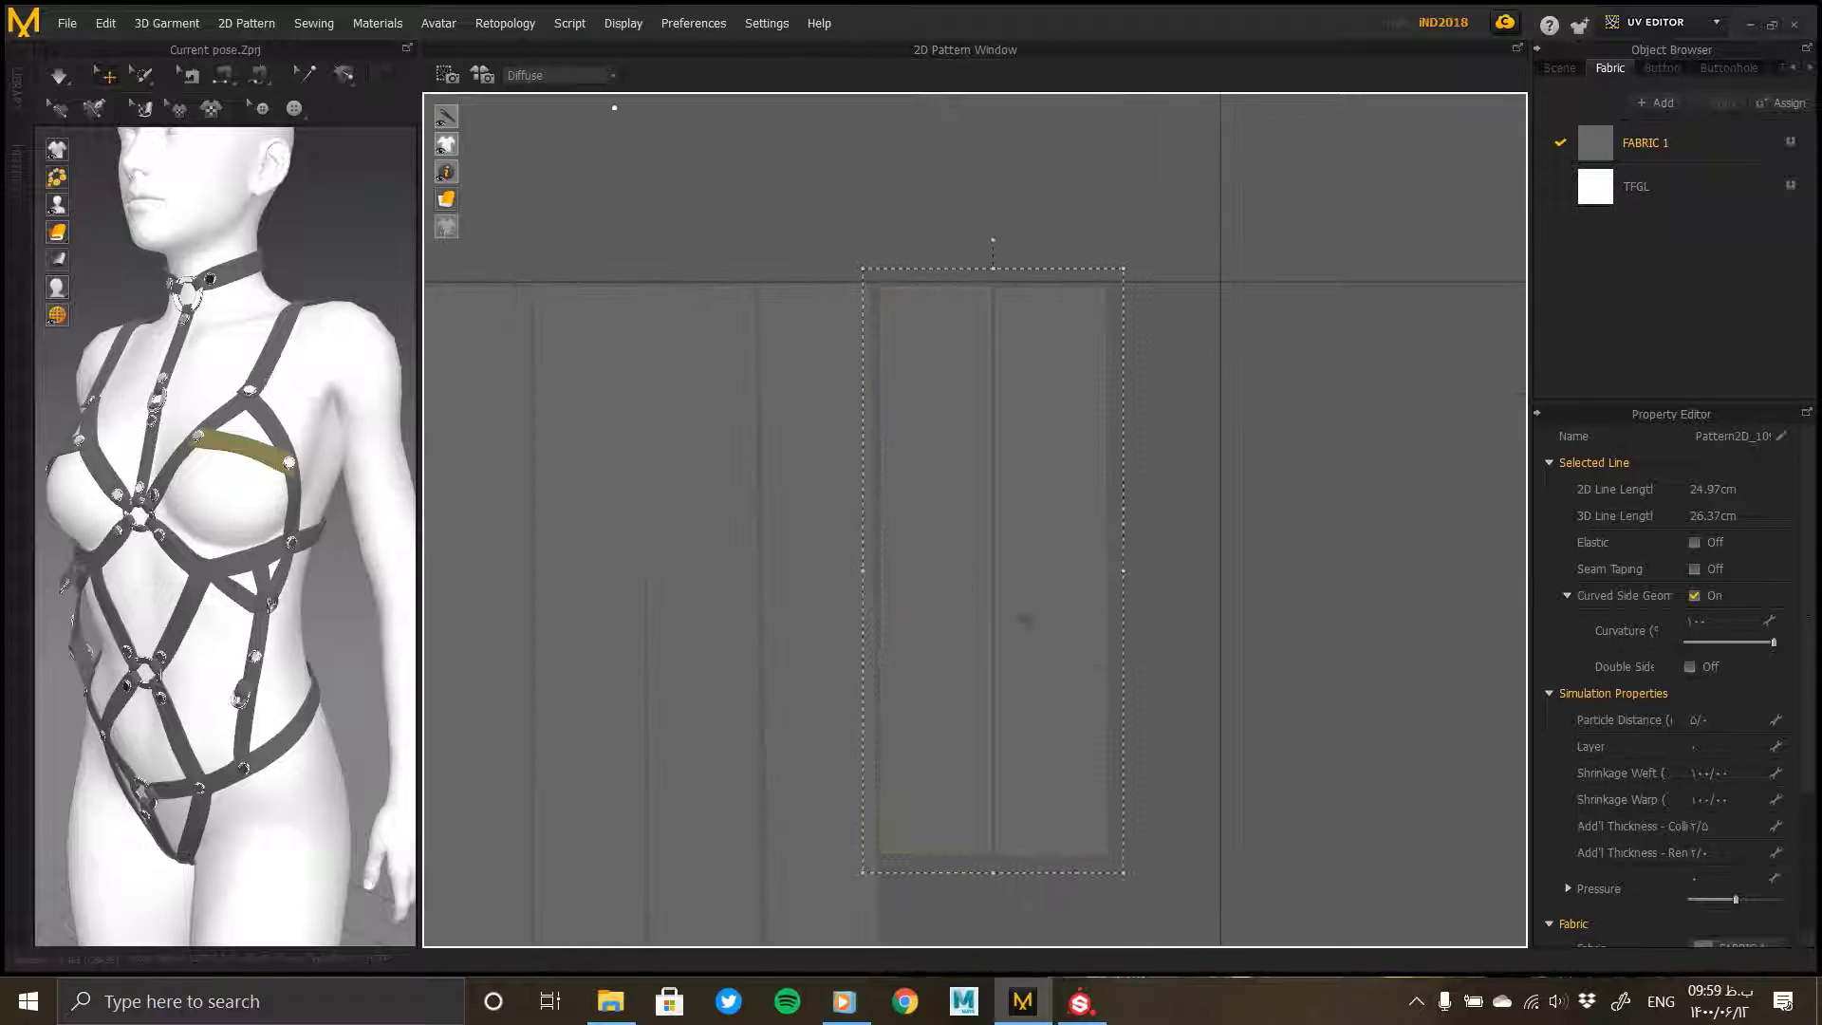
scroll(1086, 549, "down", 5)
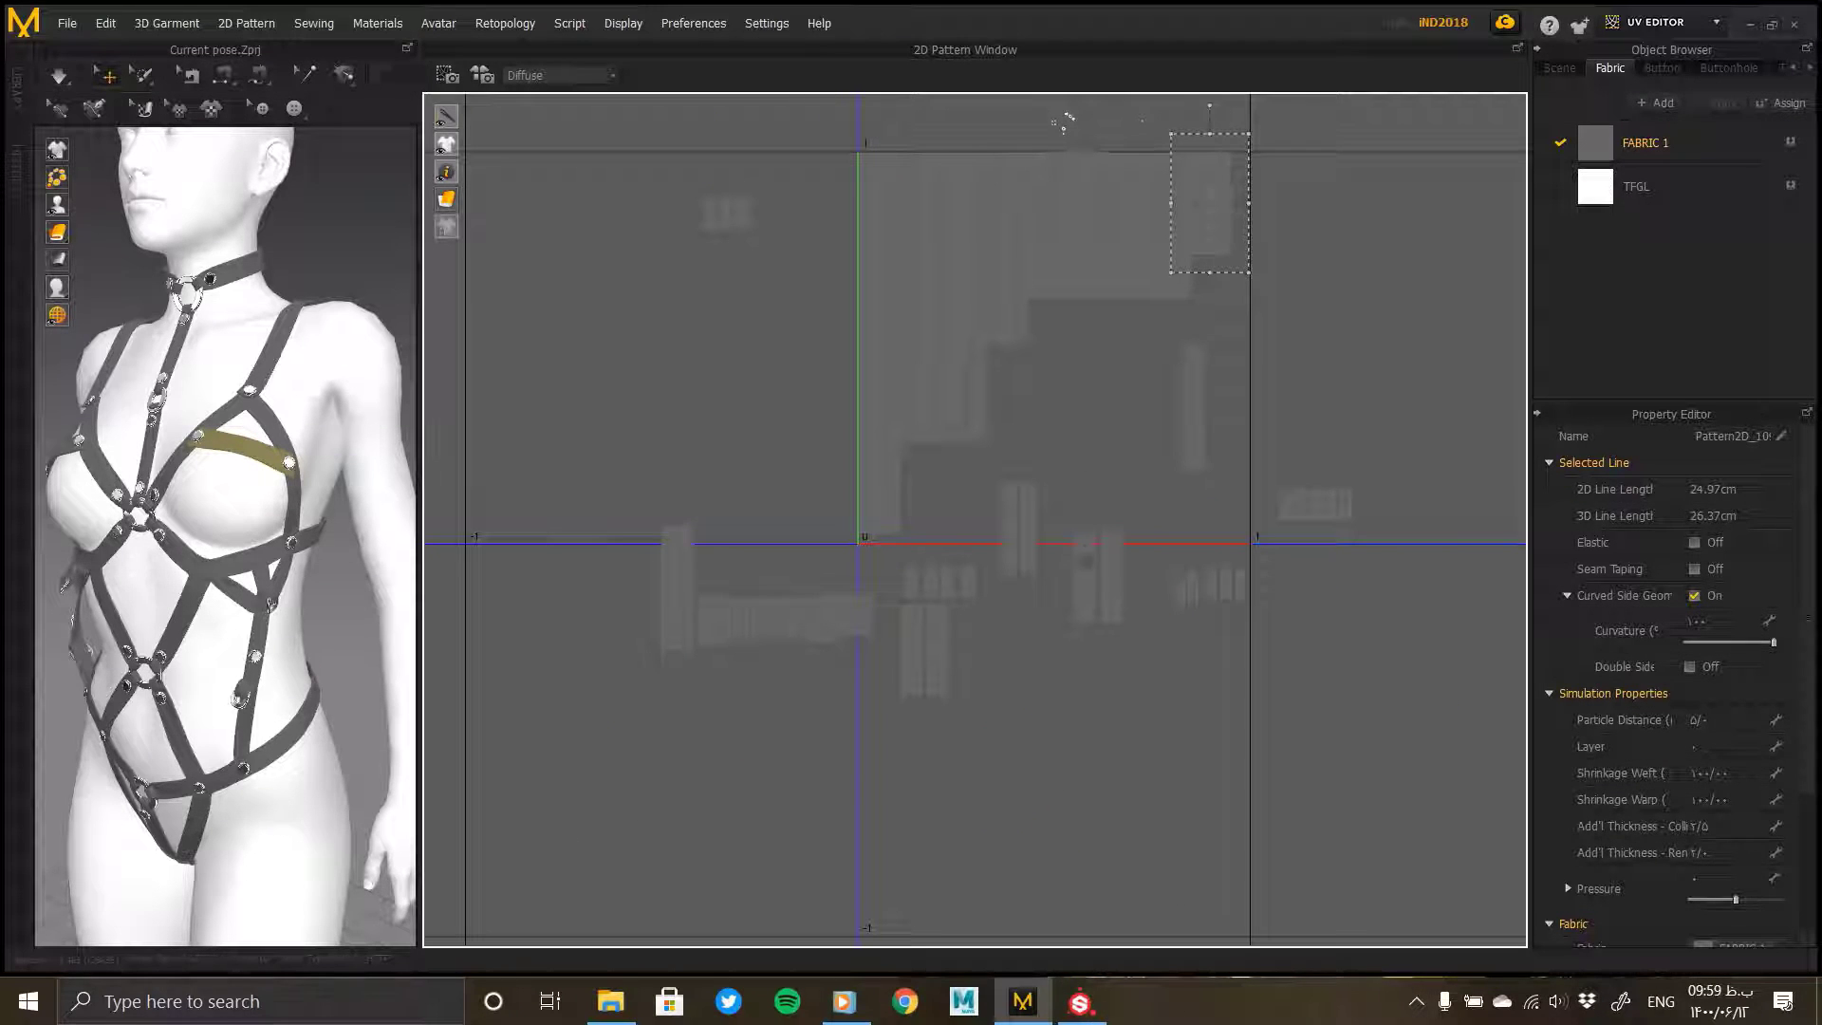
Step: Close the gap between the two 22.47 cm waist straps that straddle the tile's lower edge
left_click(1086, 558)
left_click(1188, 535)
scroll(1110, 571, "up", 5)
left_click_drag(1098, 567, 1072, 566)
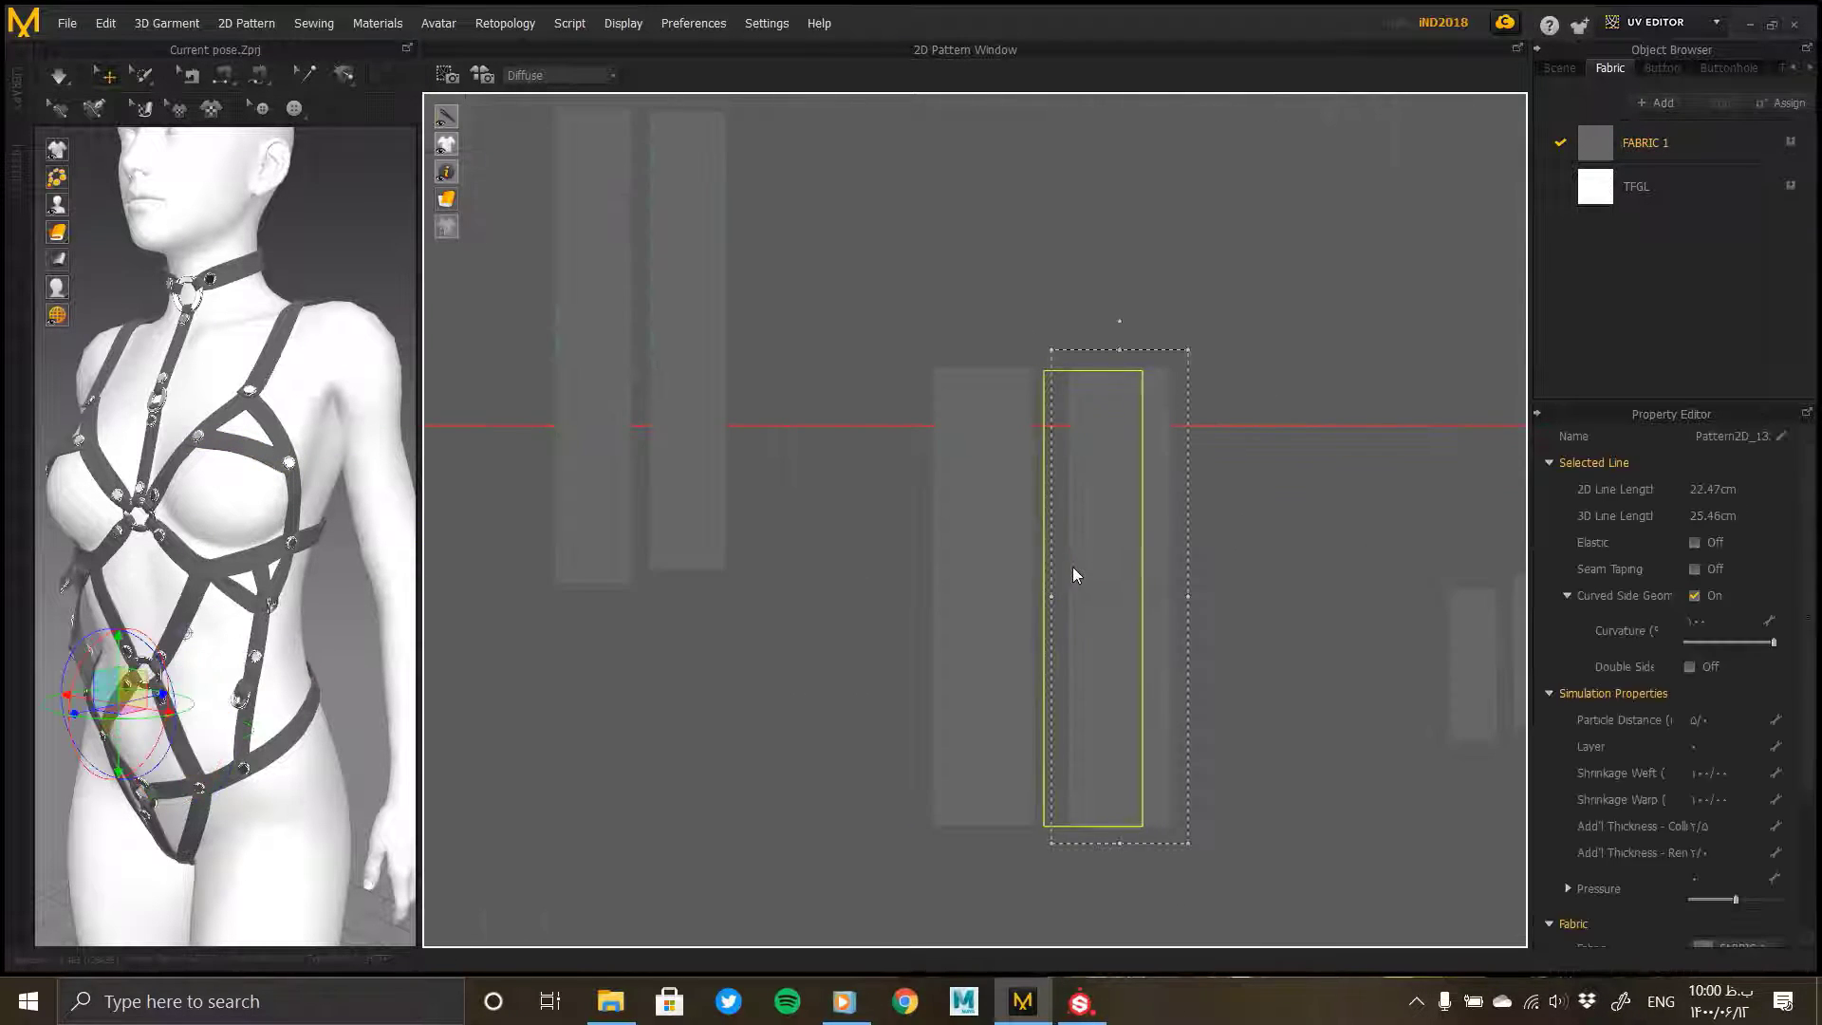
scroll(1068, 565, "down", 3)
scroll(854, 366, "up", 3)
Step: Set the two central chest straps edge to edge and move the pair into the tile's lower area beside the long straps
left_click(854, 368)
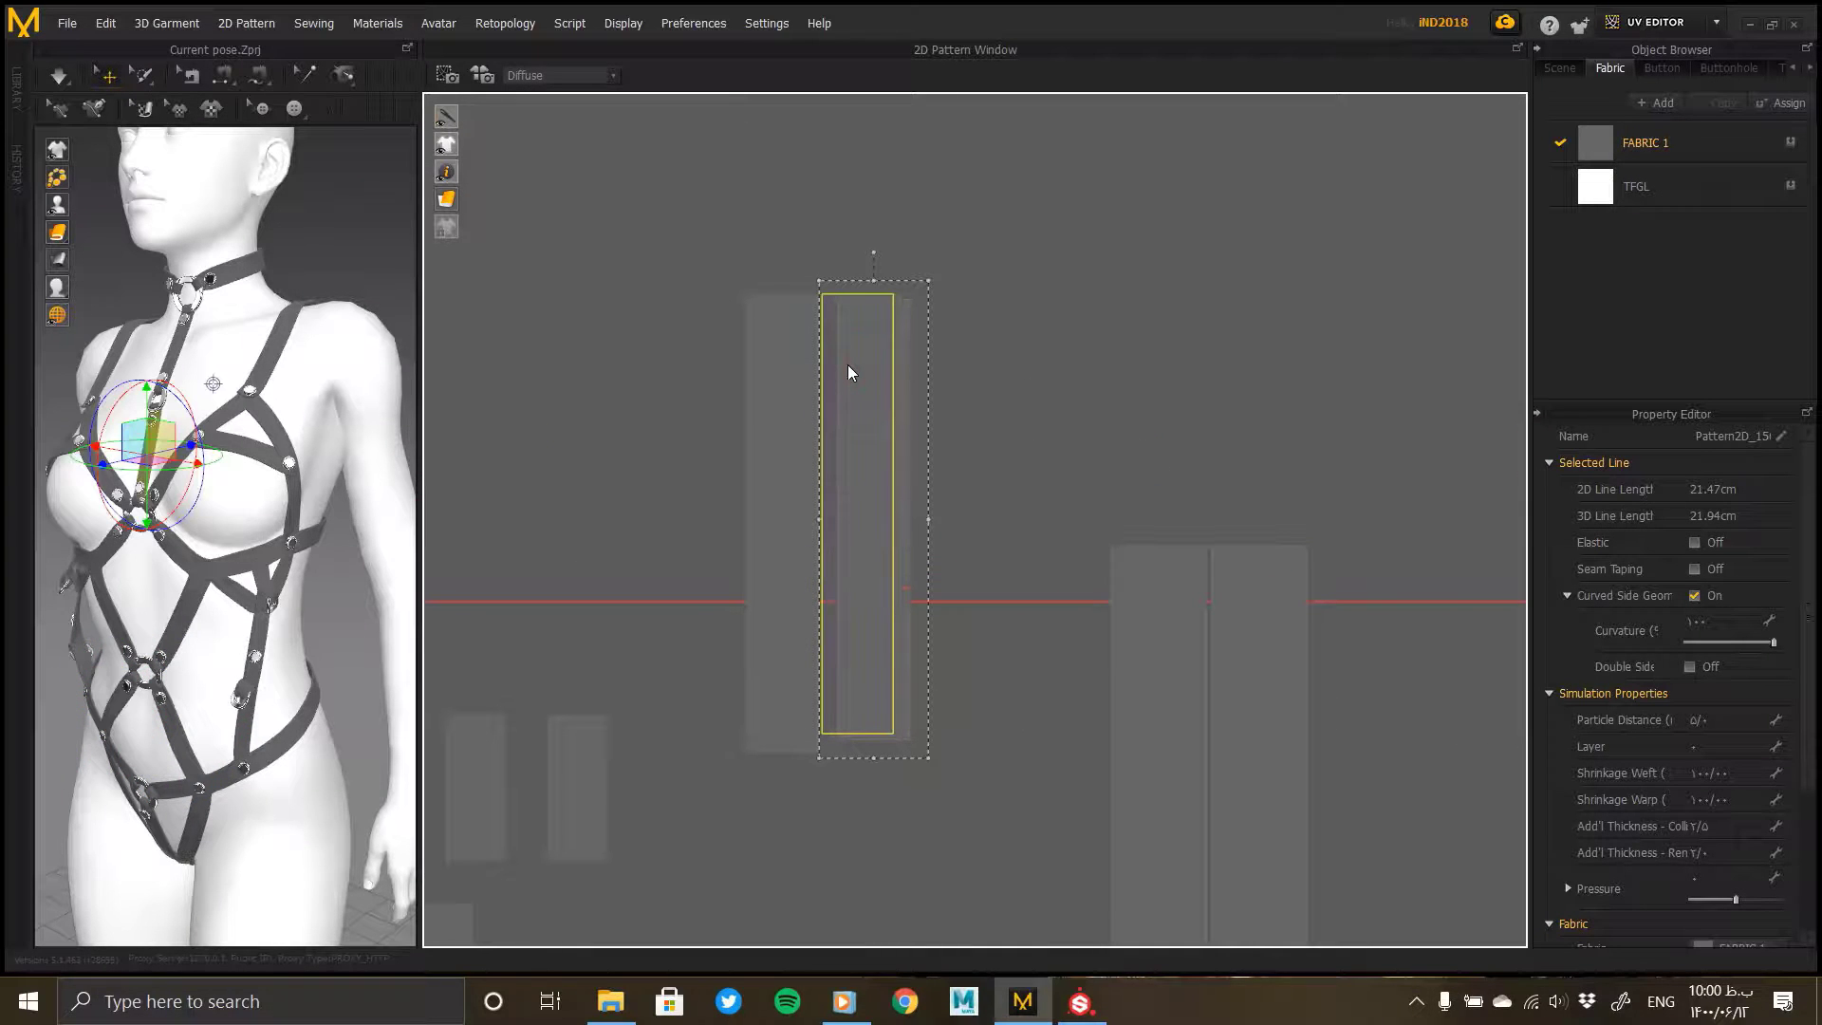
left_click_drag(847, 365, 848, 367)
scroll(849, 370, "down", 4)
left_click_drag(892, 590, 799, 543)
left_click_drag(808, 434, 743, 424)
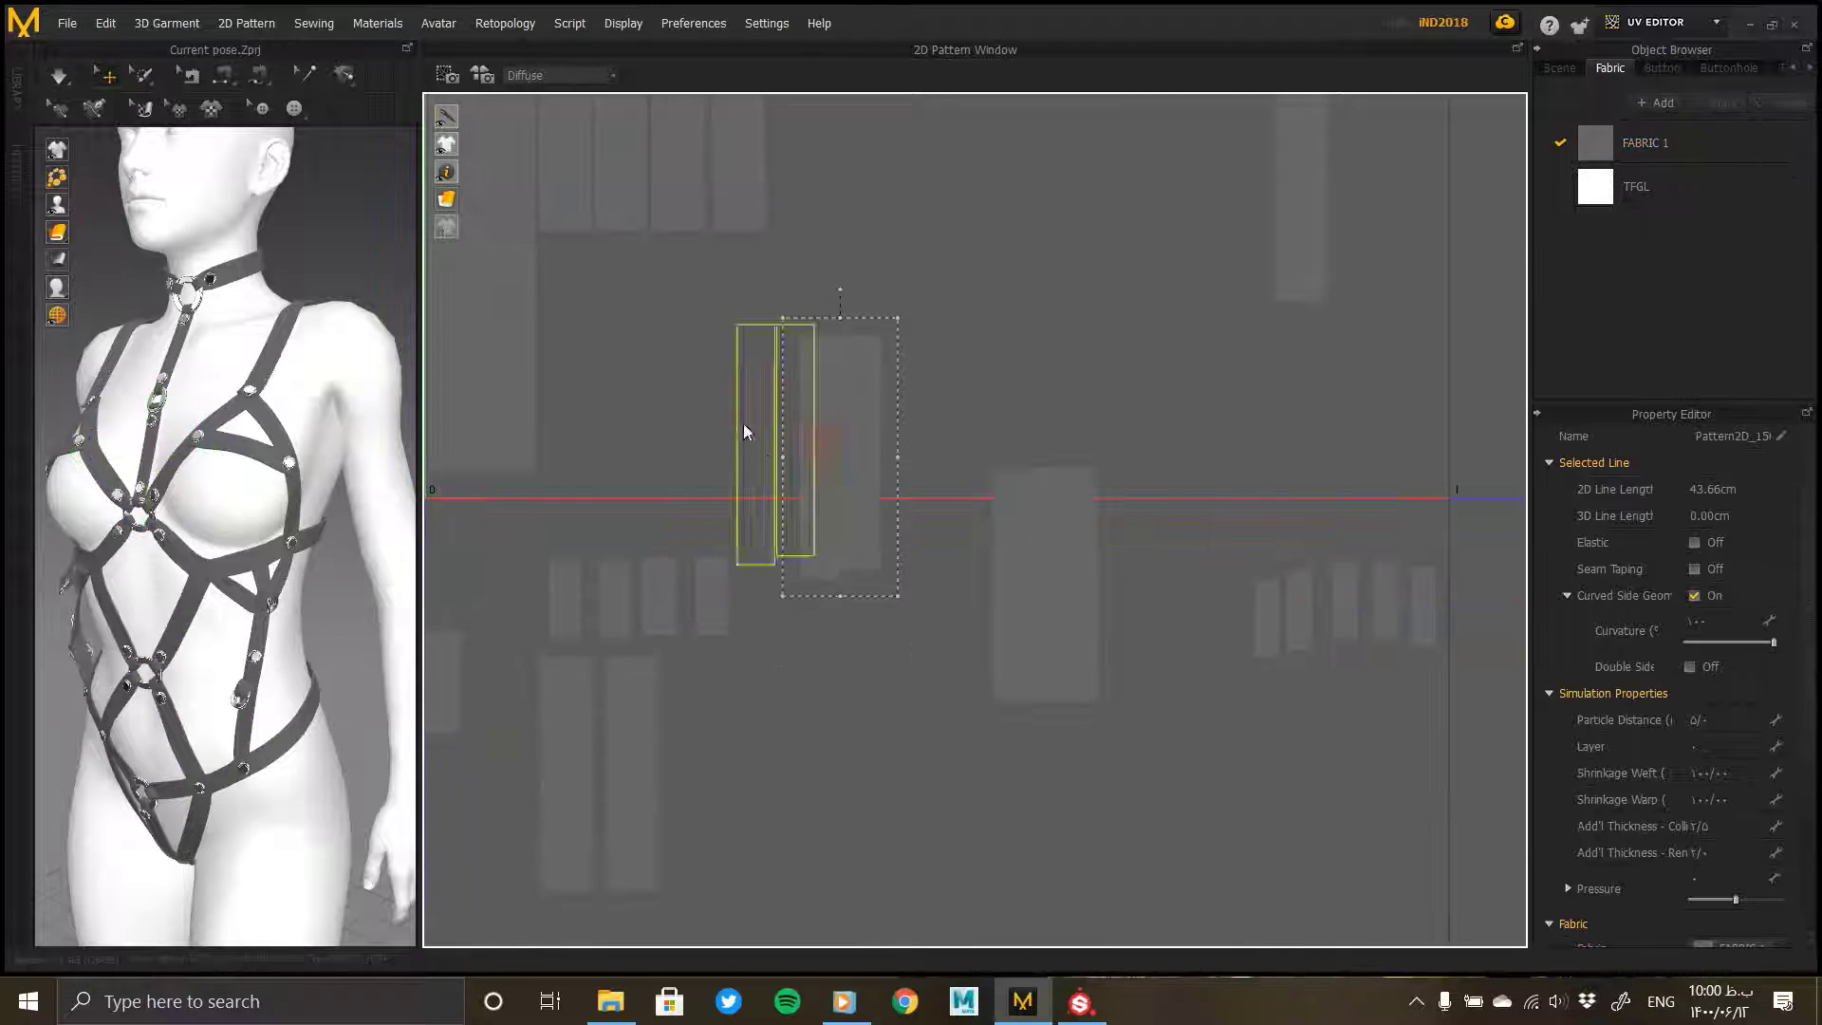
left_click_drag(571, 346, 571, 341)
Step: Move the joined waist strap pair into the tile next to the central chest pair
left_click_drag(1122, 770, 1035, 645)
left_click_drag(1040, 578, 672, 348)
scroll(772, 513, "down", 3)
Step: Close the gap between the two remaining 22.47 cm waist straps below the tile
left_click_drag(744, 800, 698, 765)
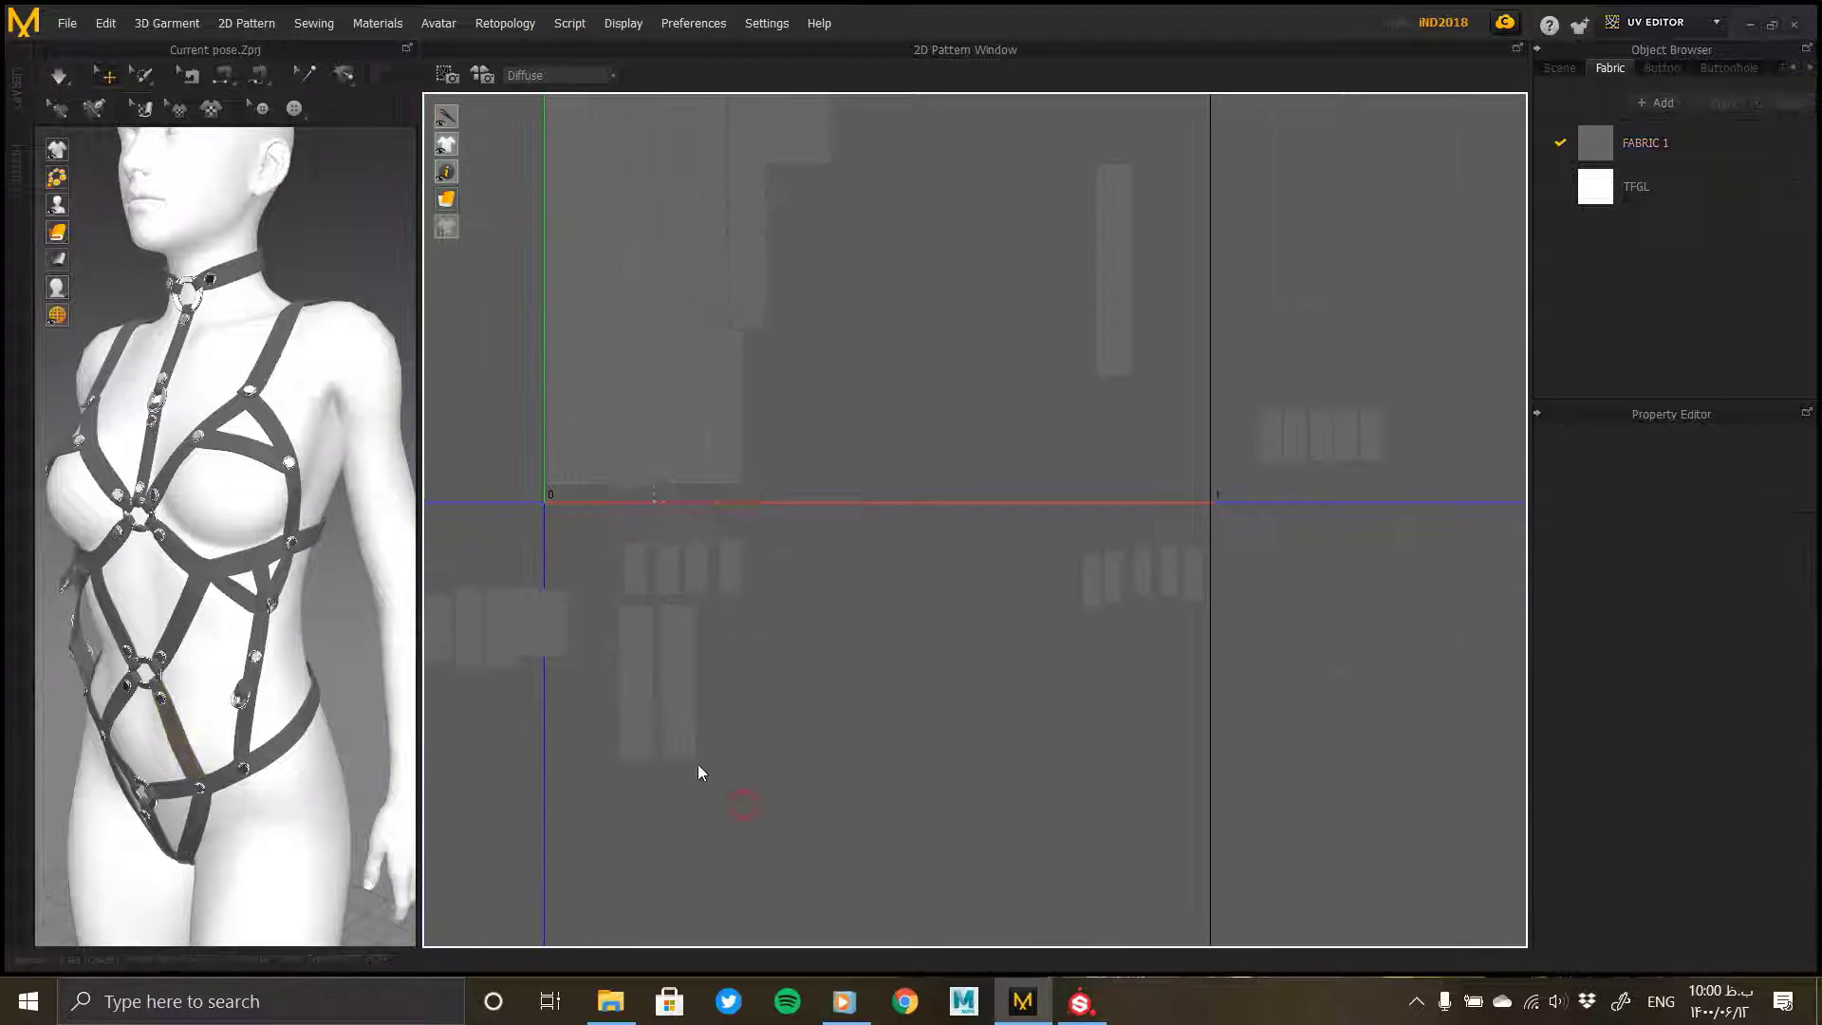
middle_click_drag(698, 676, 911, 582)
scroll(884, 583, "up", 5)
left_click_drag(911, 562, 890, 560)
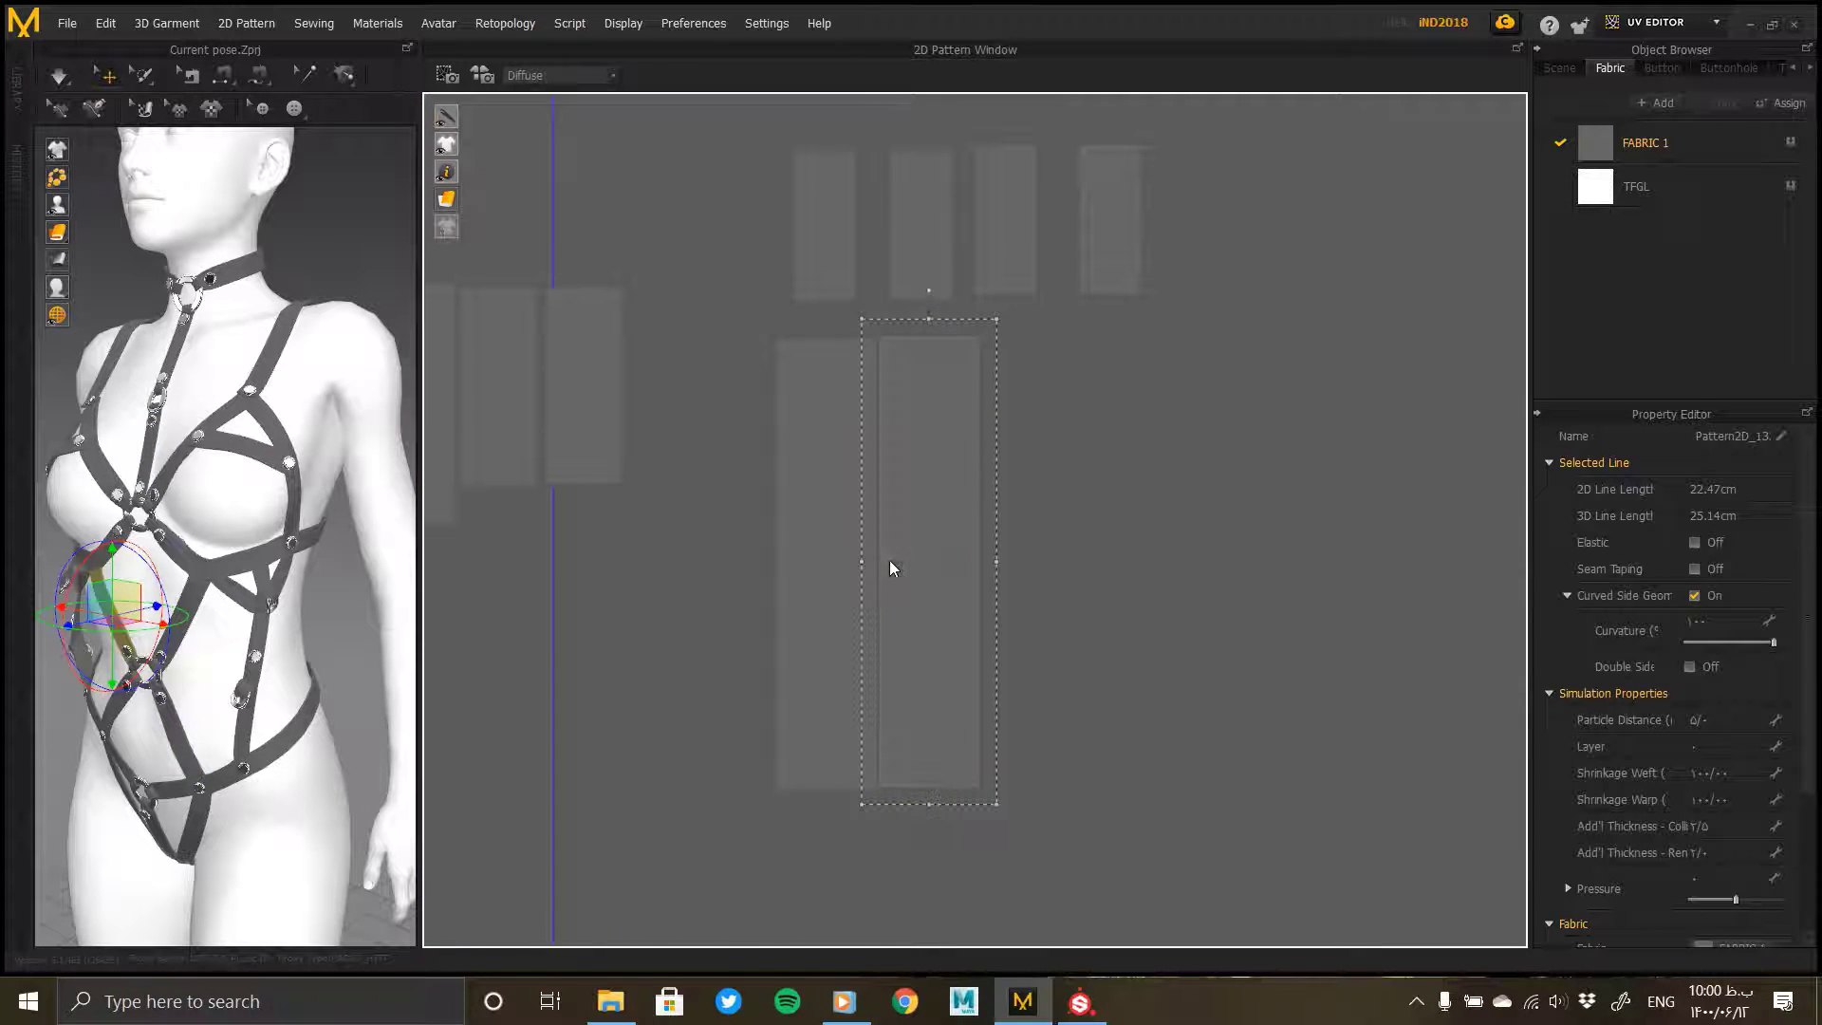
Step: Move the second waist strap pair into the tile and fit it flush against the first waist pair
left_click_drag(1063, 903, 770, 355)
scroll(848, 631, "down", 4)
left_click_drag(846, 633, 1004, 282)
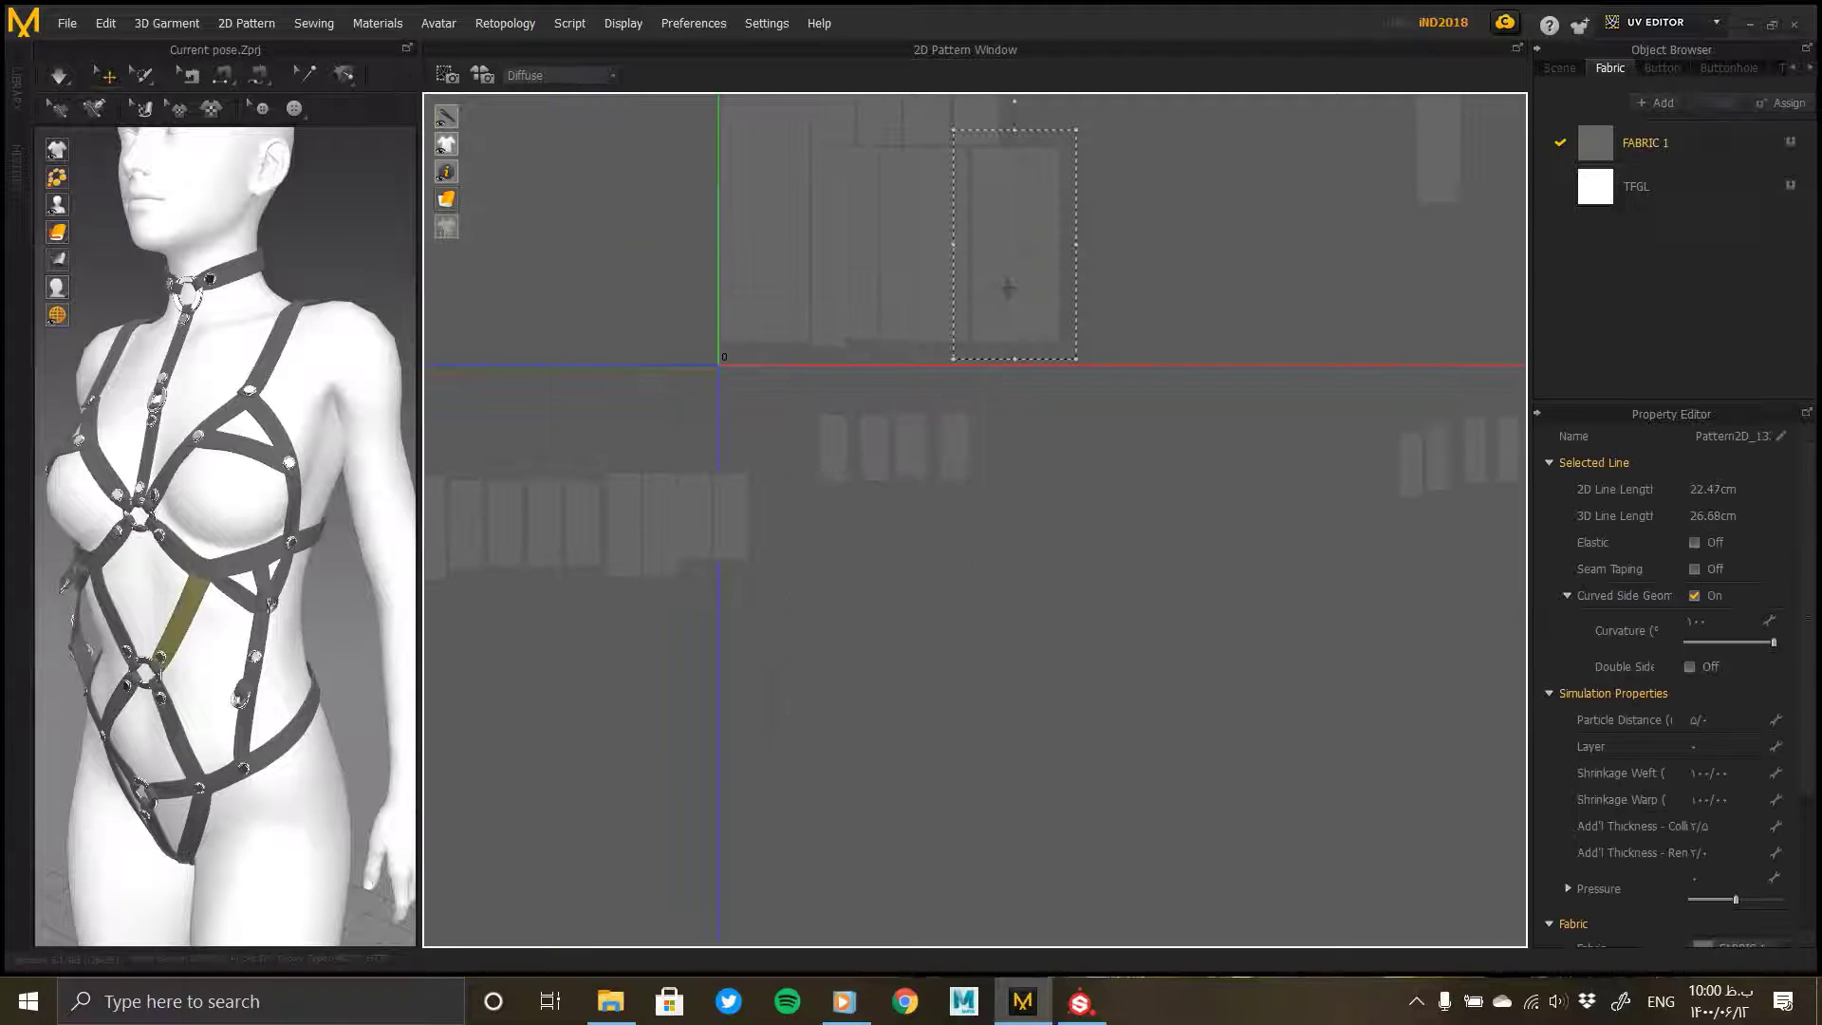
middle_click_drag(1007, 233, 902, 417)
scroll(903, 417, "up", 5)
scroll(902, 417, "up", 3)
middle_click_drag(786, 216, 964, 443)
left_click_drag(950, 391, 932, 384)
Step: Nudge the long choker strap sideways to even out its spacing between the neighbouring packed straps
scroll(931, 386, "down", 5)
middle_click_drag(918, 463, 941, 835)
middle_click_drag(959, 250, 970, 522)
left_click(956, 482)
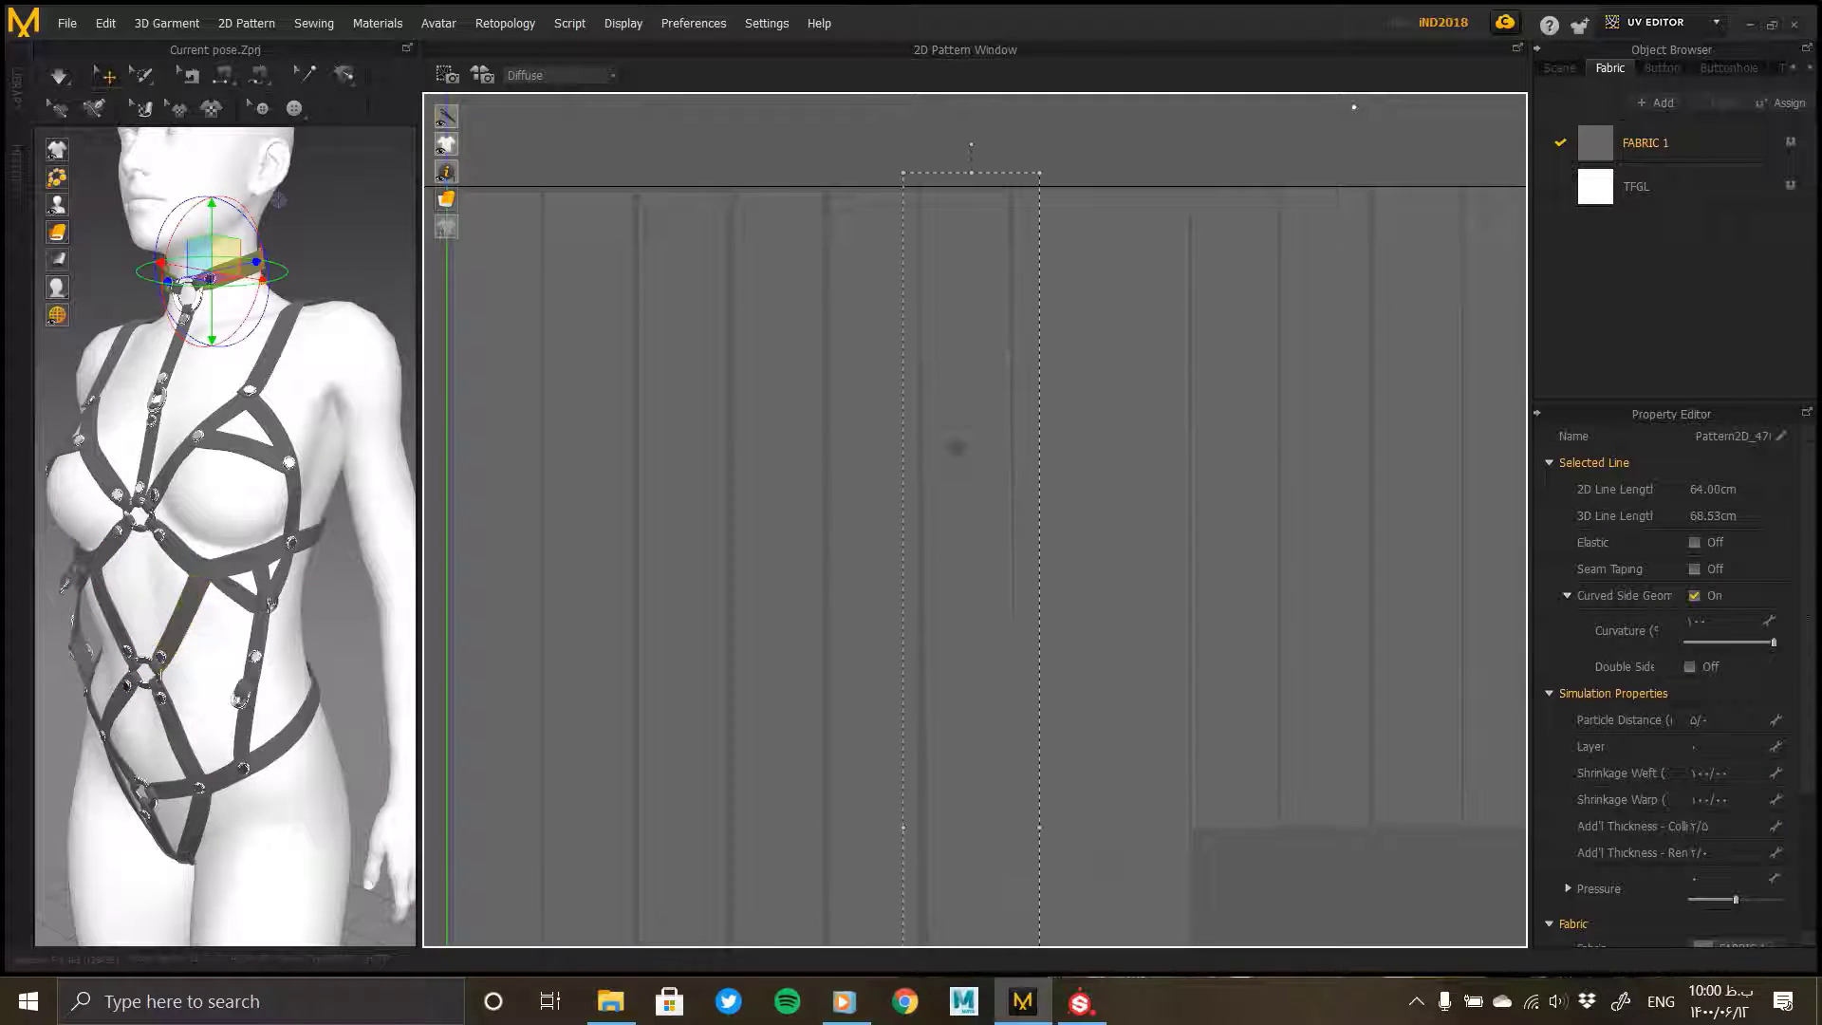
left_click_drag(952, 474, 948, 475)
middle_click_drag(950, 765, 1012, 434)
middle_click_drag(1079, 687, 1078, 491)
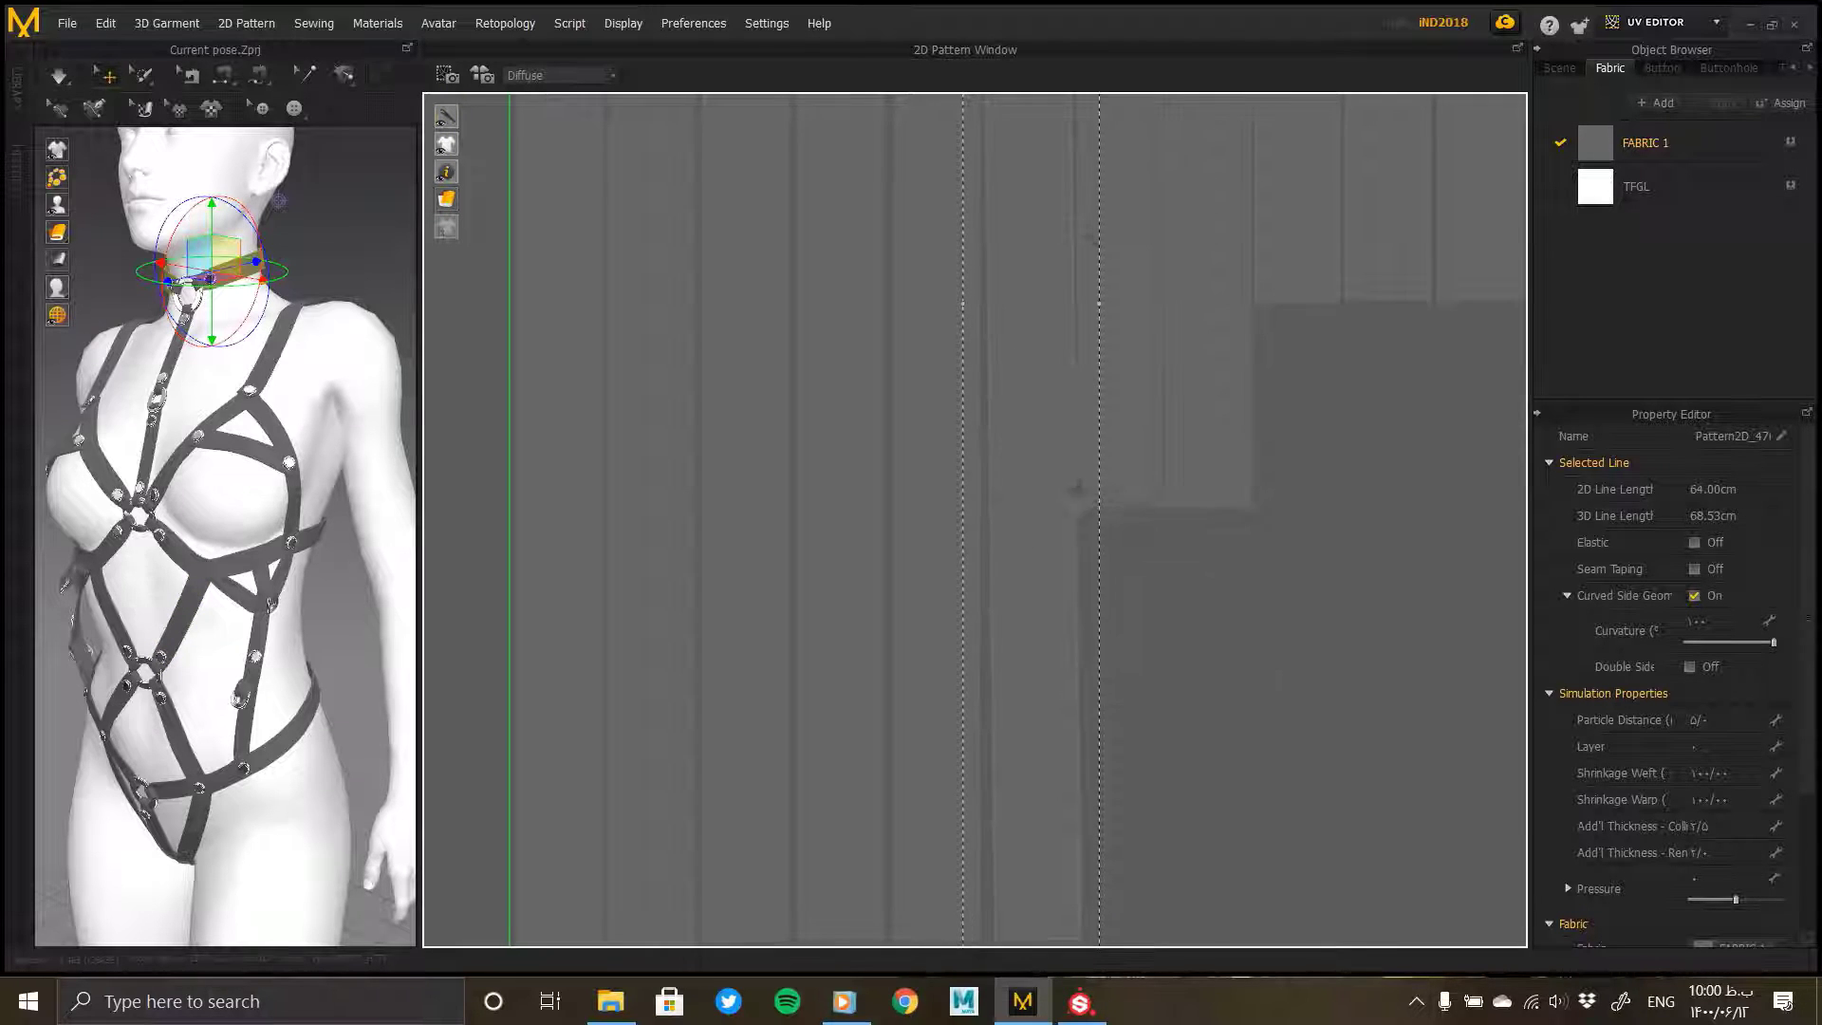
middle_click_drag(1030, 276, 985, 765)
middle_click_drag(965, 293, 965, 392)
left_click_drag(986, 209, 988, 209)
middle_click_drag(994, 821, 1008, 154)
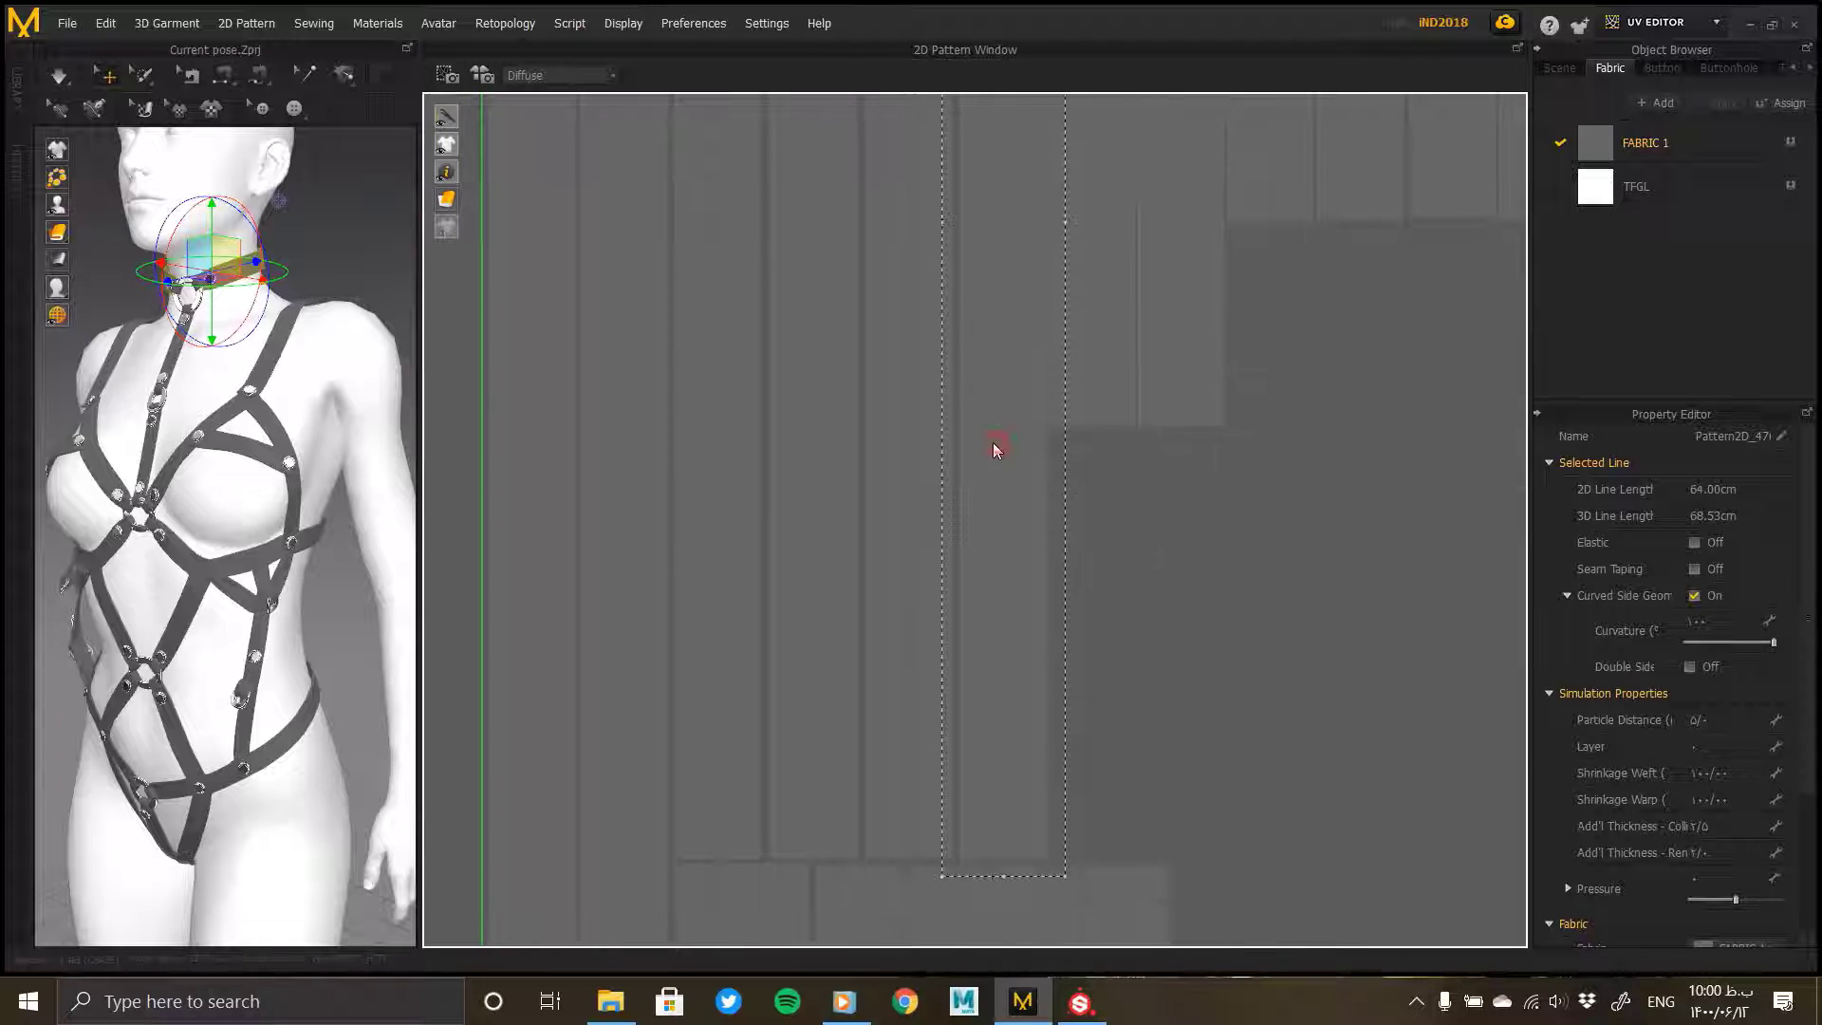
left_click_drag(997, 447, 994, 444)
scroll(1040, 350, "down", 5)
scroll(1044, 533, "up", 5)
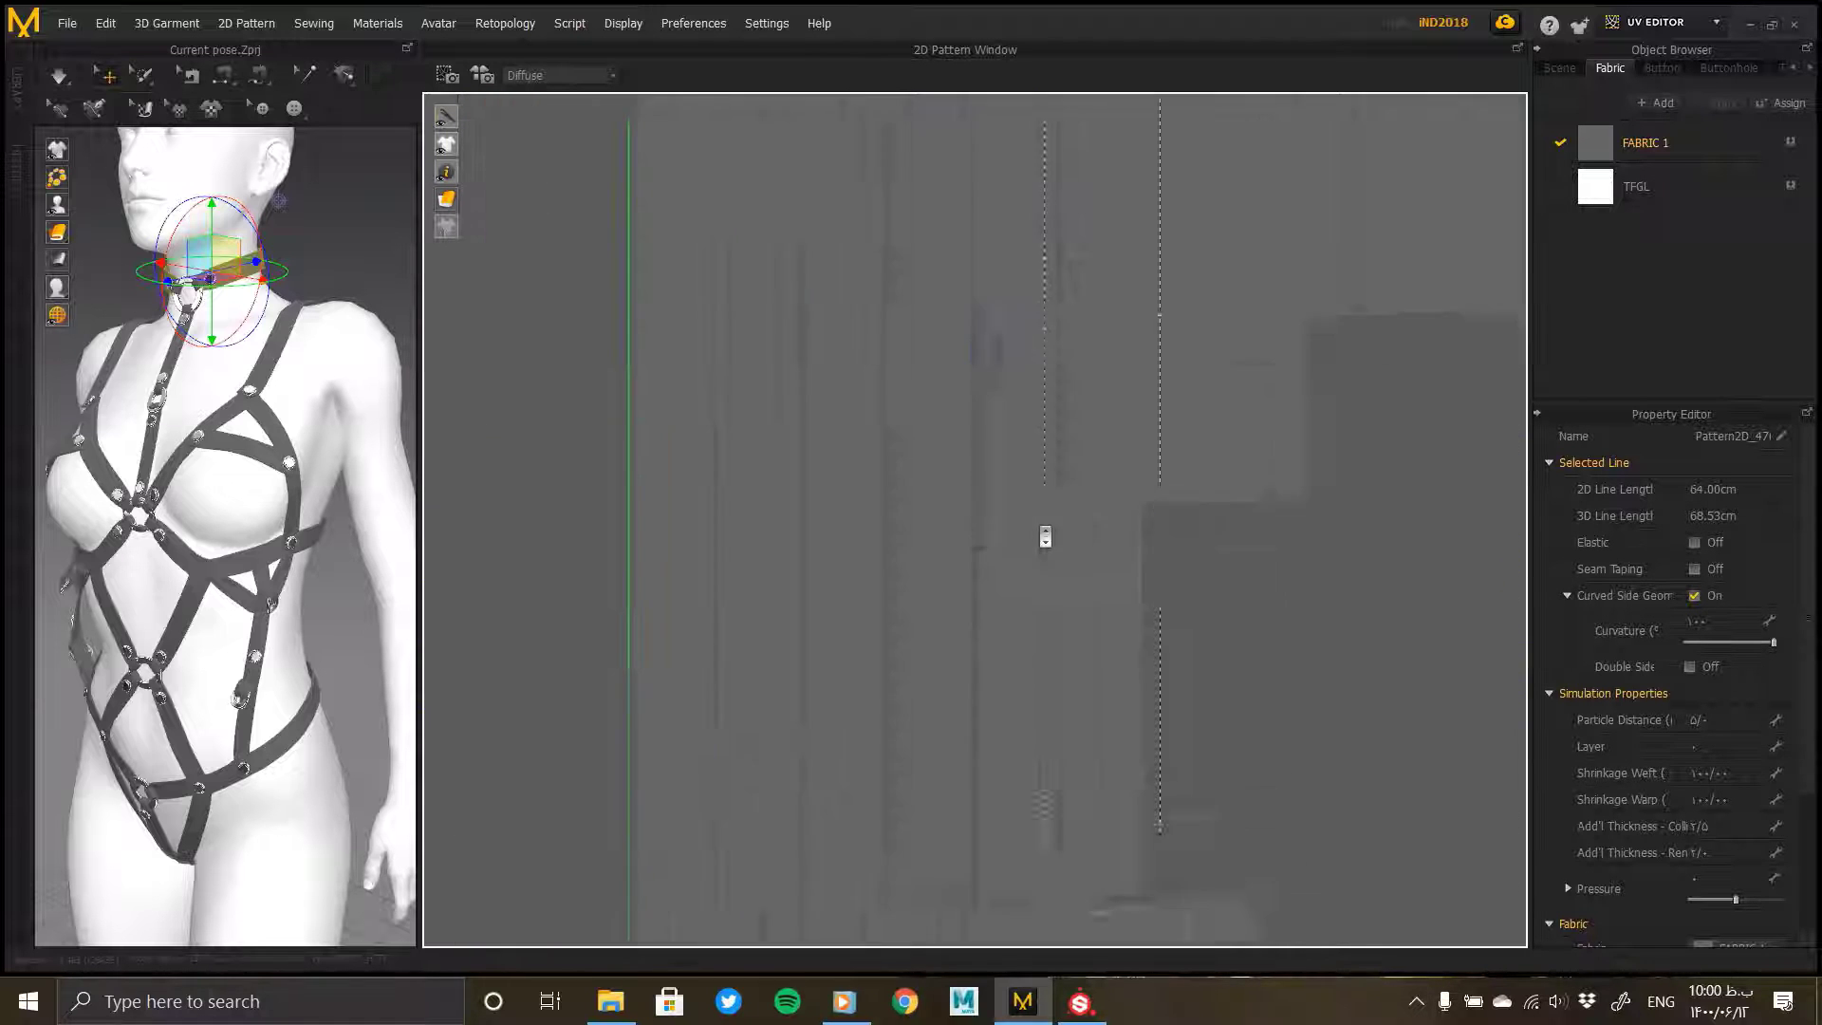
middle_click_drag(1091, 171, 1062, 573)
scroll(939, 396, "down", 5)
Step: Move the three loose short straps into the tile and line them up edge to edge beneath the packed upper block
middle_click_drag(804, 584, 748, 412)
left_click_drag(650, 218, 744, 342)
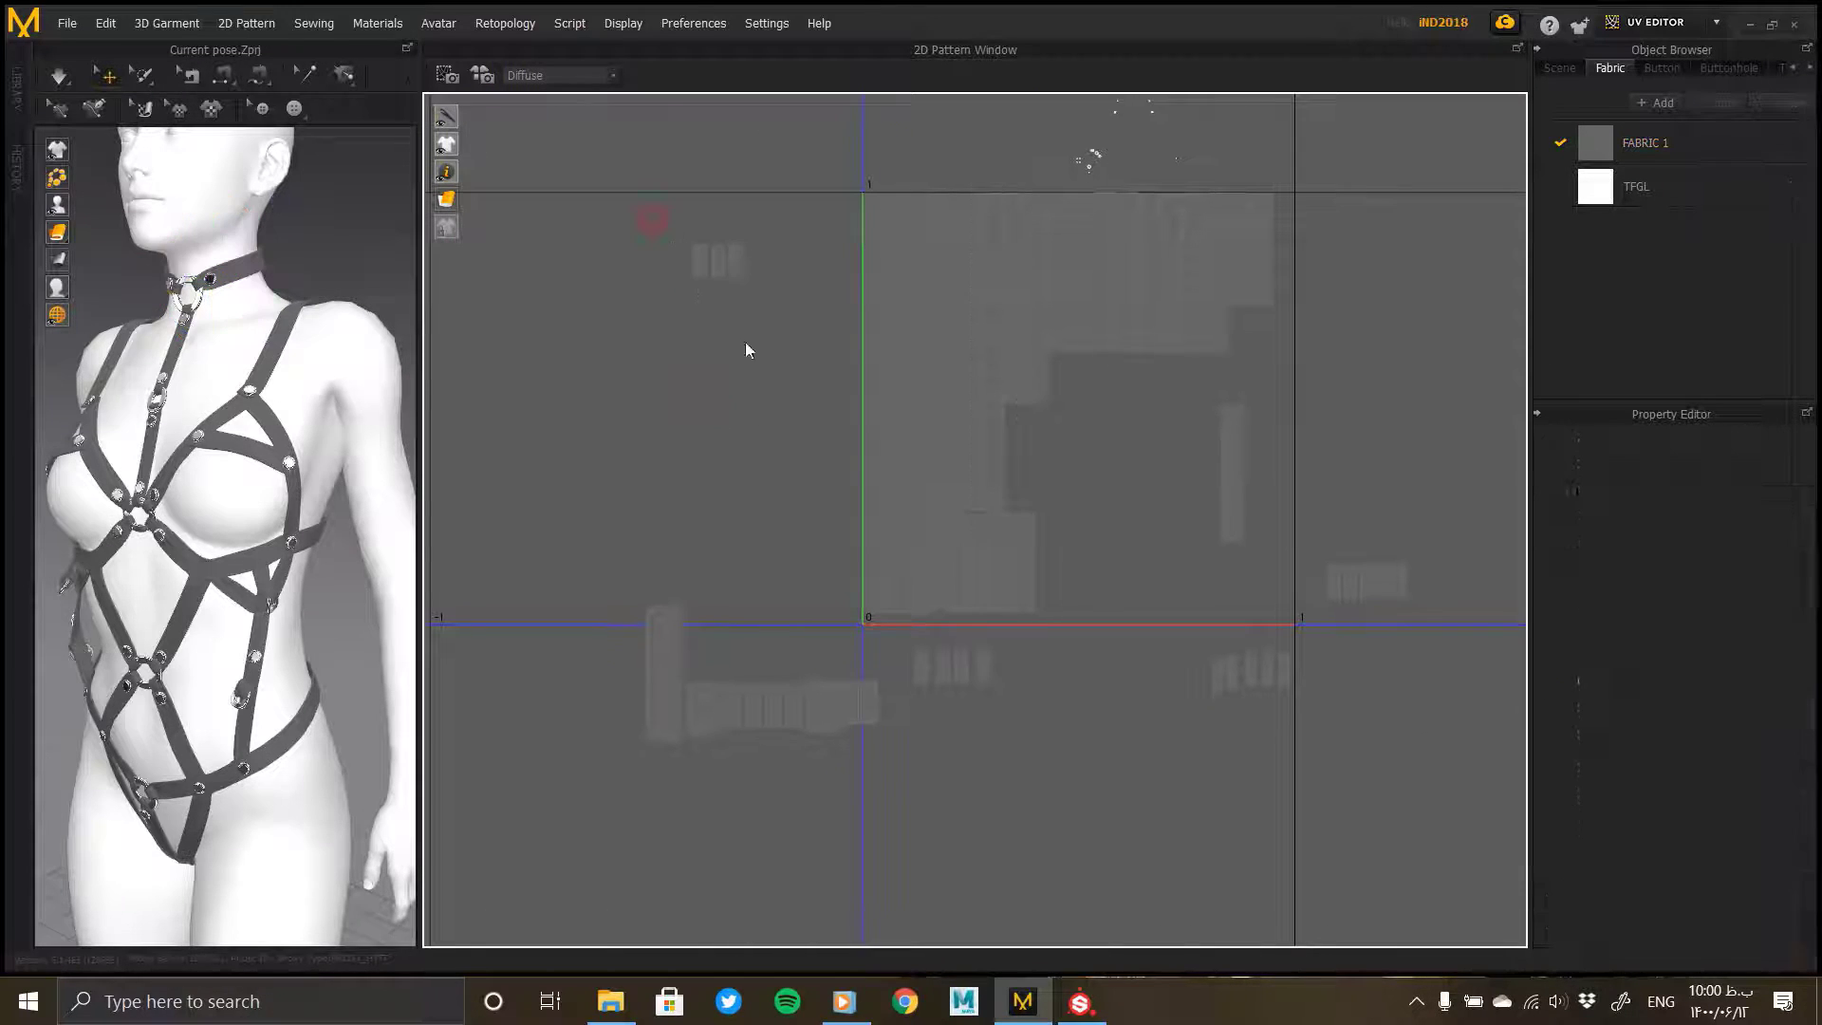
left_click_drag(731, 255, 1056, 510)
left_click_drag(1086, 378, 1084, 376)
middle_click_drag(1082, 417, 943, 528)
scroll(940, 503, "up", 7)
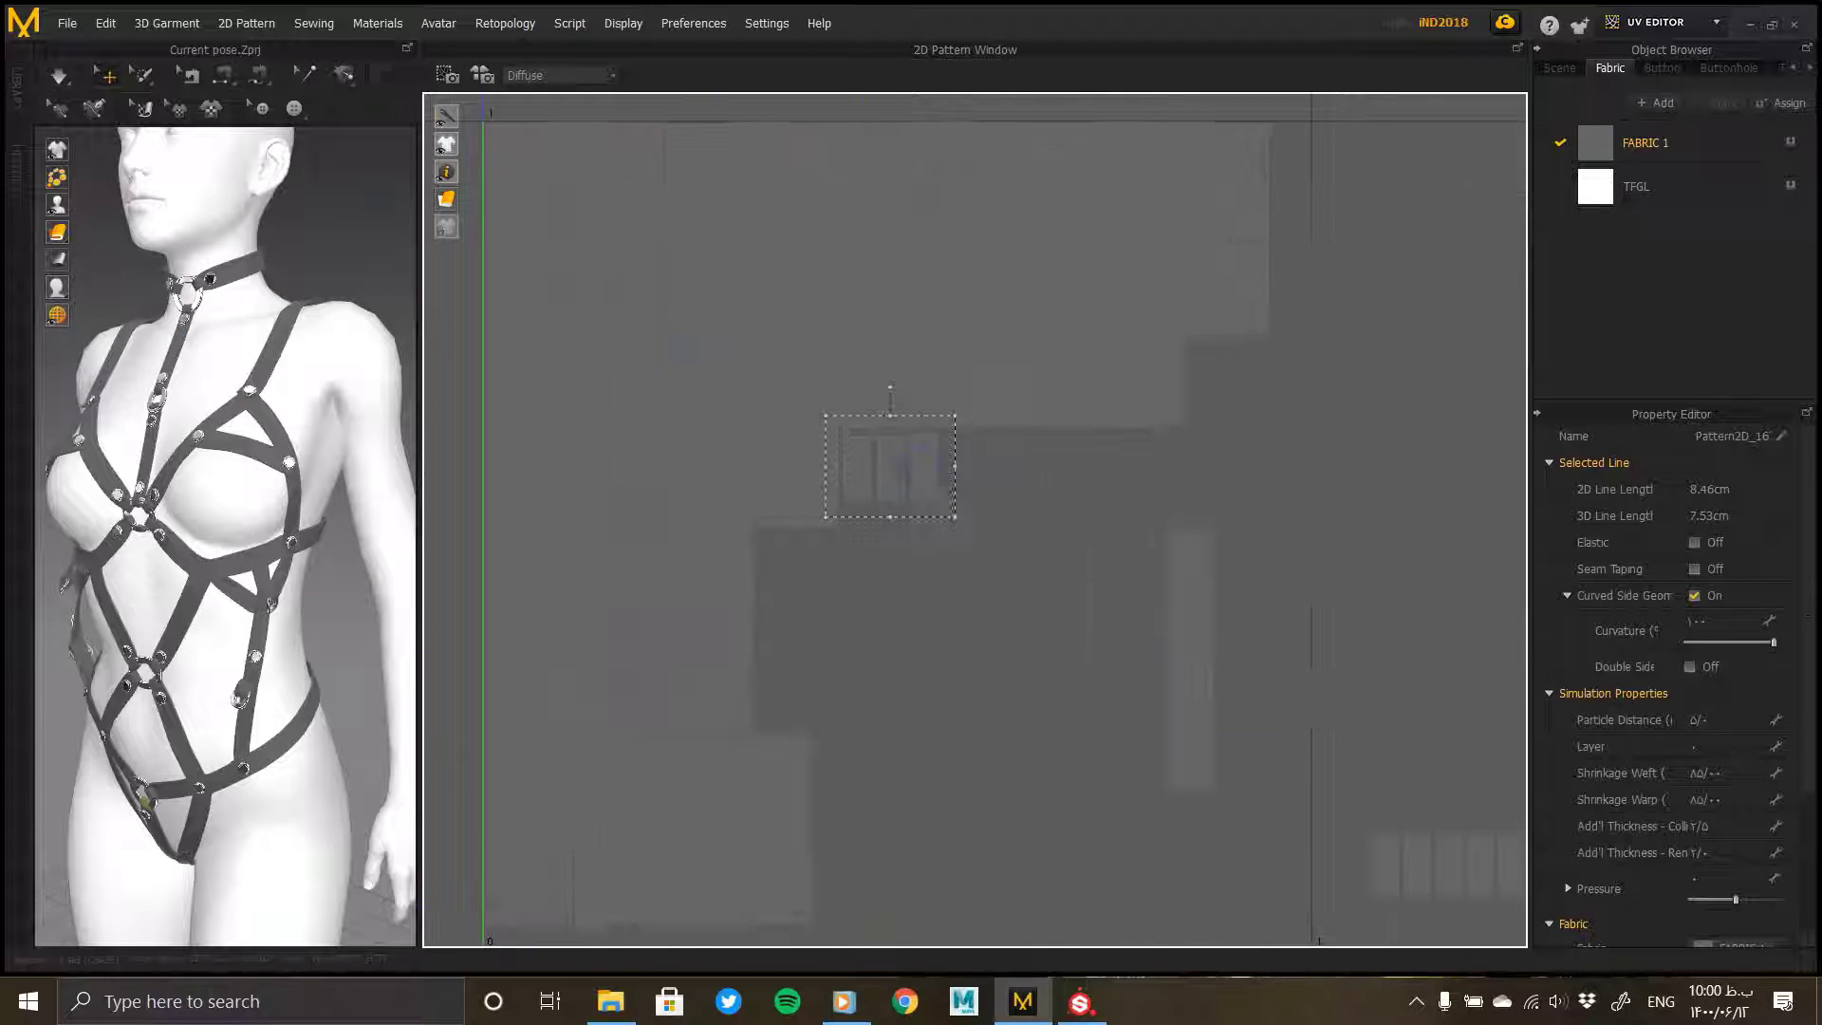
left_click(1076, 485)
left_click(771, 403)
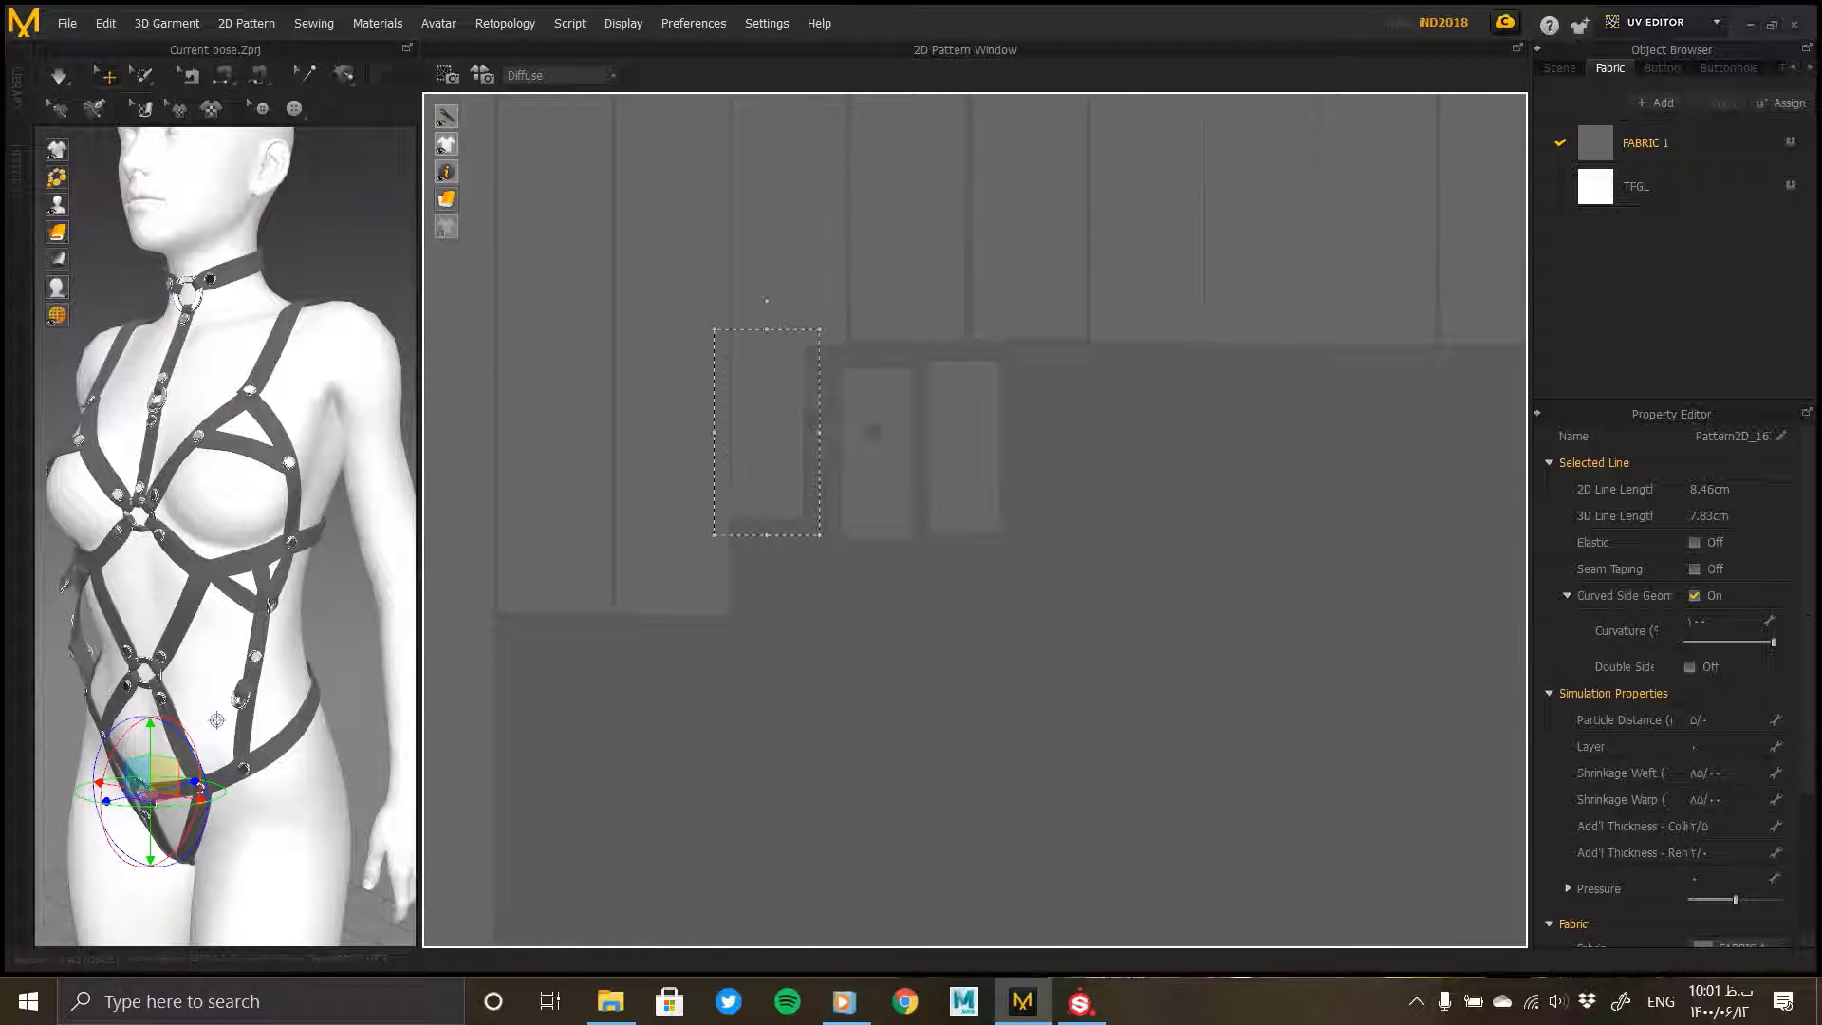
left_click_drag(770, 402, 907, 405)
Step: Move the group of five short straps from beside the tile to the area beneath the packed upper block
scroll(954, 530, "down", 7)
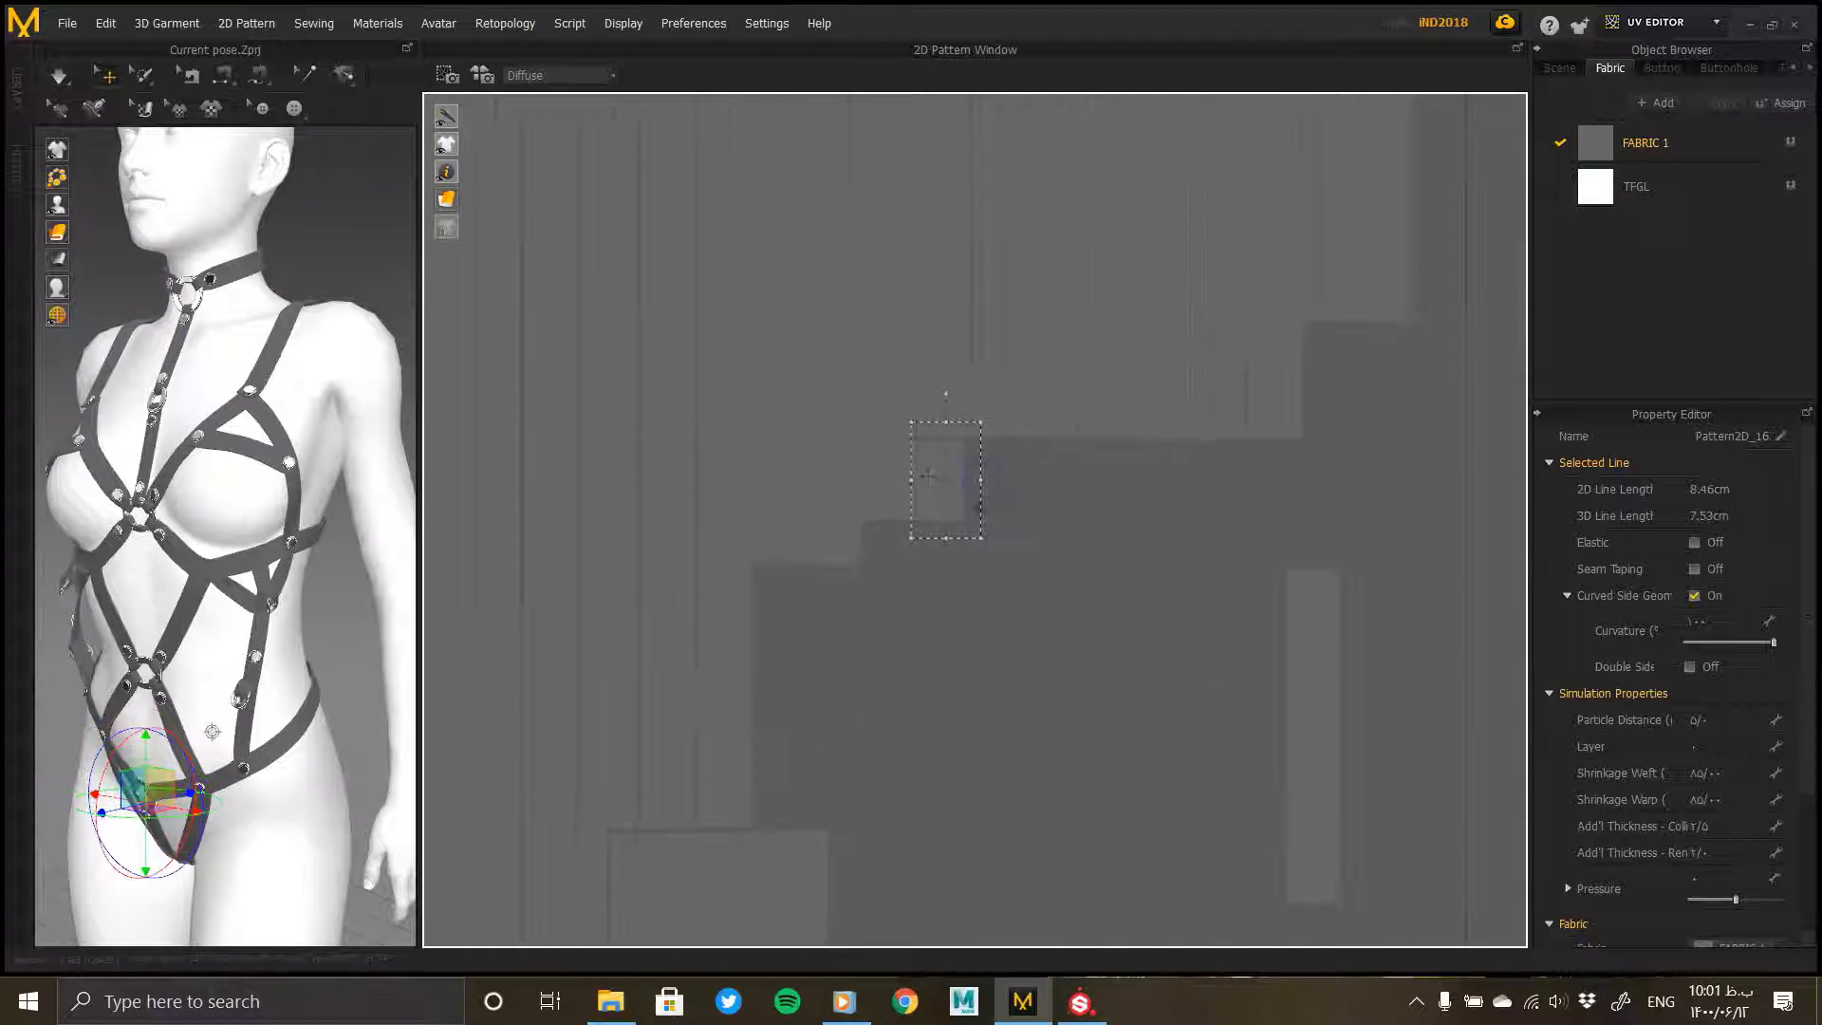
middle_click_drag(959, 532, 902, 321)
left_click(1175, 573)
left_click_drag(1175, 574, 1156, 577)
left_click_drag(1220, 539, 963, 316)
scroll(923, 326, "up", 3)
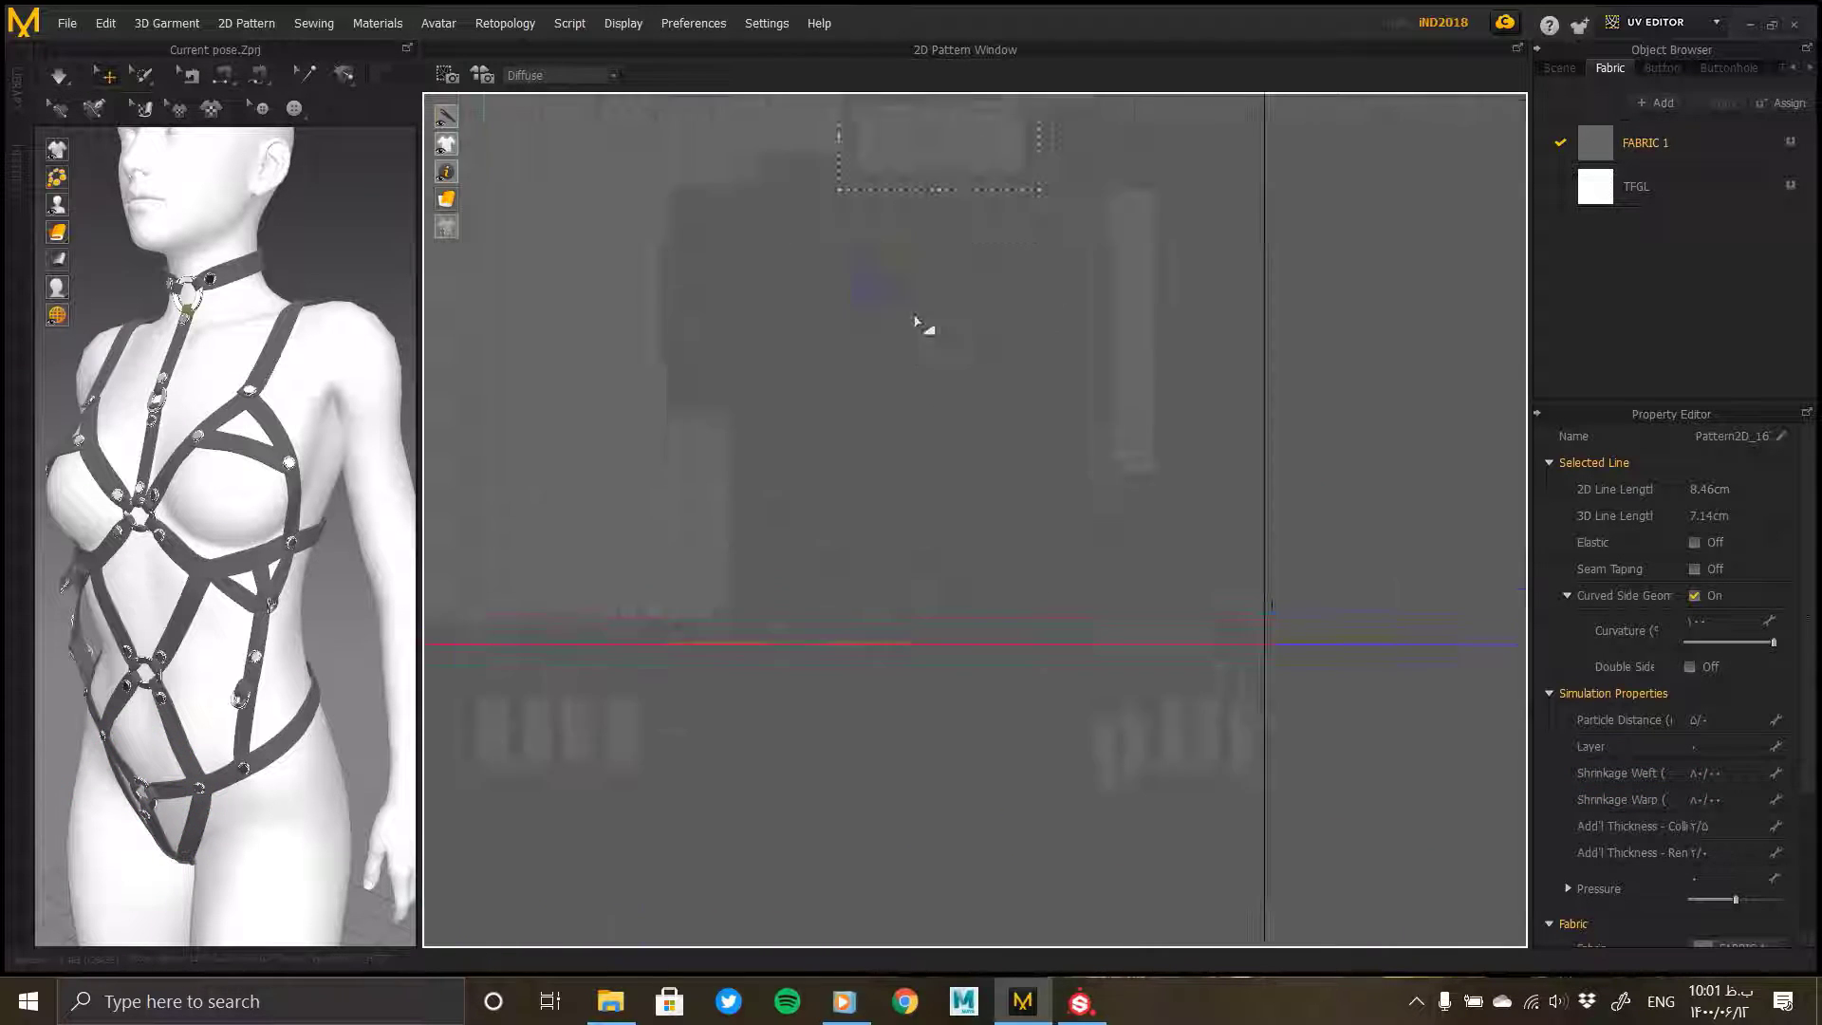
Step: Set the five short straps edge to edge, continuing the short-strap row beneath the upper block
middle_click_drag(924, 325, 1103, 706)
scroll(1053, 645, "up", 5)
middle_click_drag(1010, 598, 881, 570)
left_click_drag(1026, 400, 1030, 402)
left_click_drag(1194, 443, 1118, 372)
left_click_drag(1296, 439, 1192, 371)
left_click_drag(1437, 487, 1319, 416)
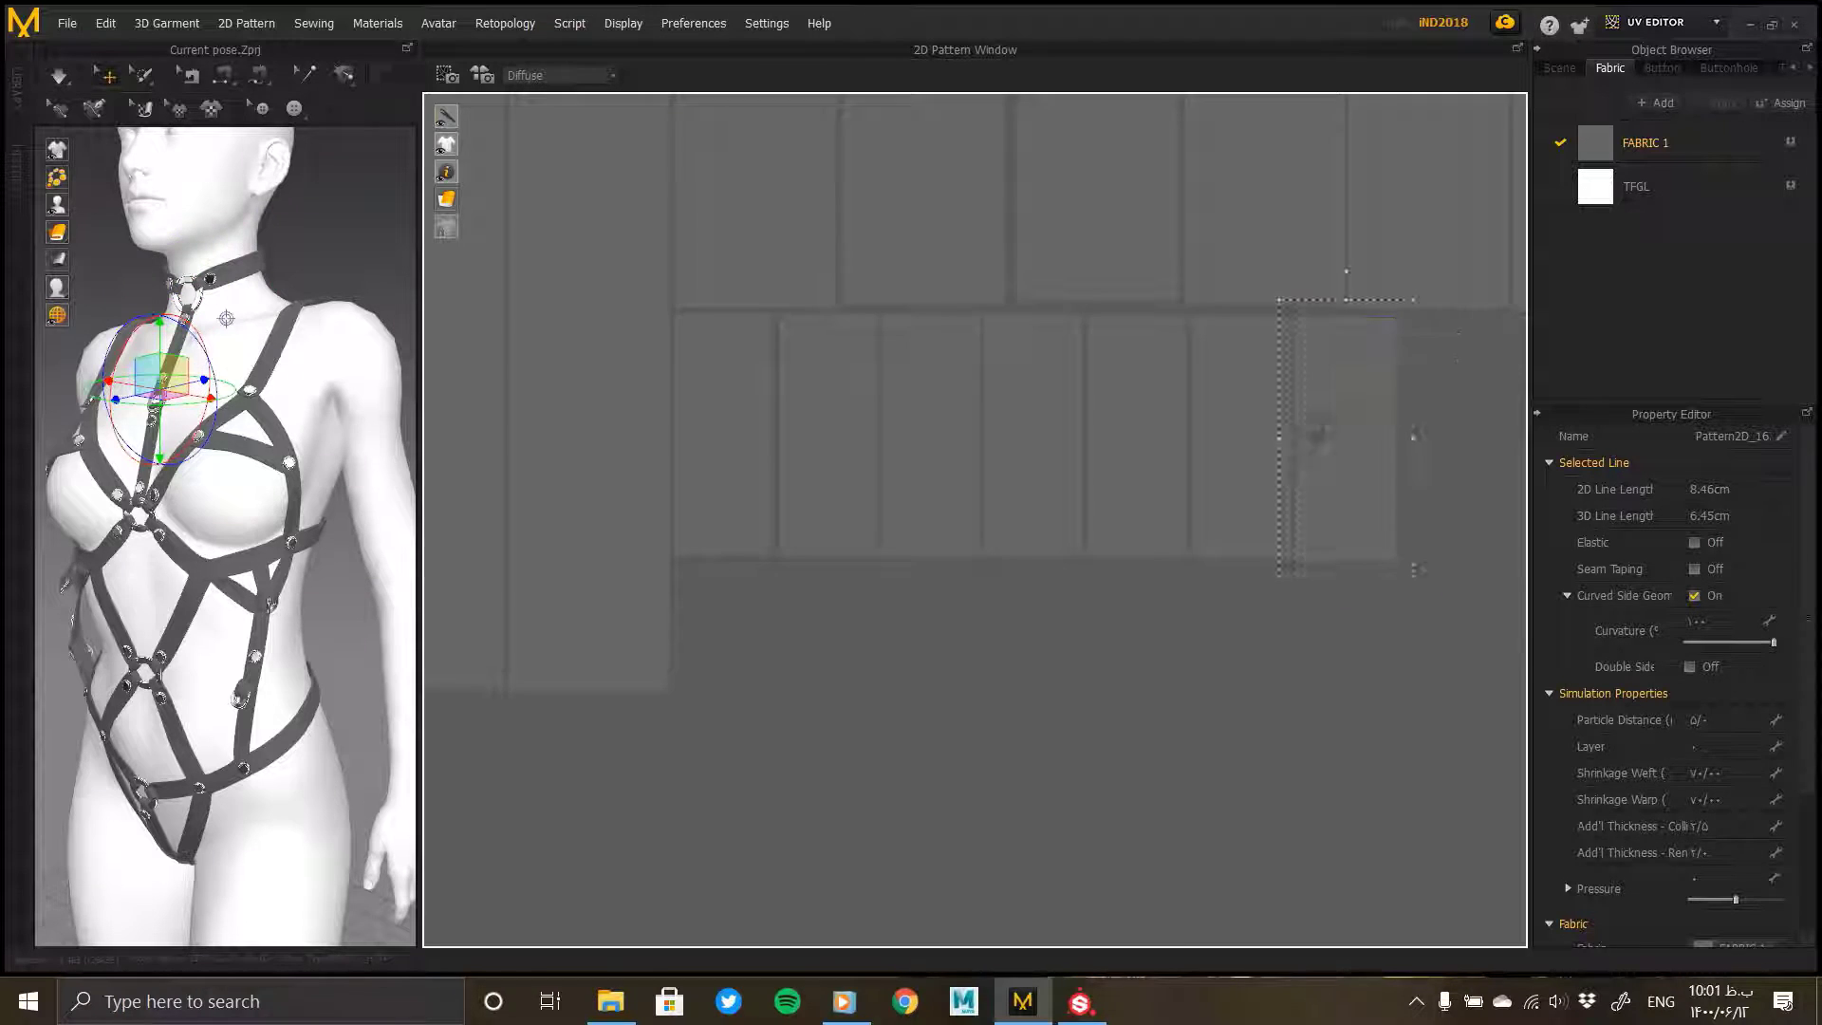
Step: Move the four short straps below the tile into it and butt the first against the end of the short-strap row
scroll(1311, 436, "down", 6)
left_click_drag(878, 711, 770, 648)
left_click_drag(832, 673, 1126, 375)
scroll(1054, 475, "up", 3)
middle_click_drag(979, 603, 854, 778)
scroll(900, 578, "up", 3)
left_click_drag(939, 423, 824, 389)
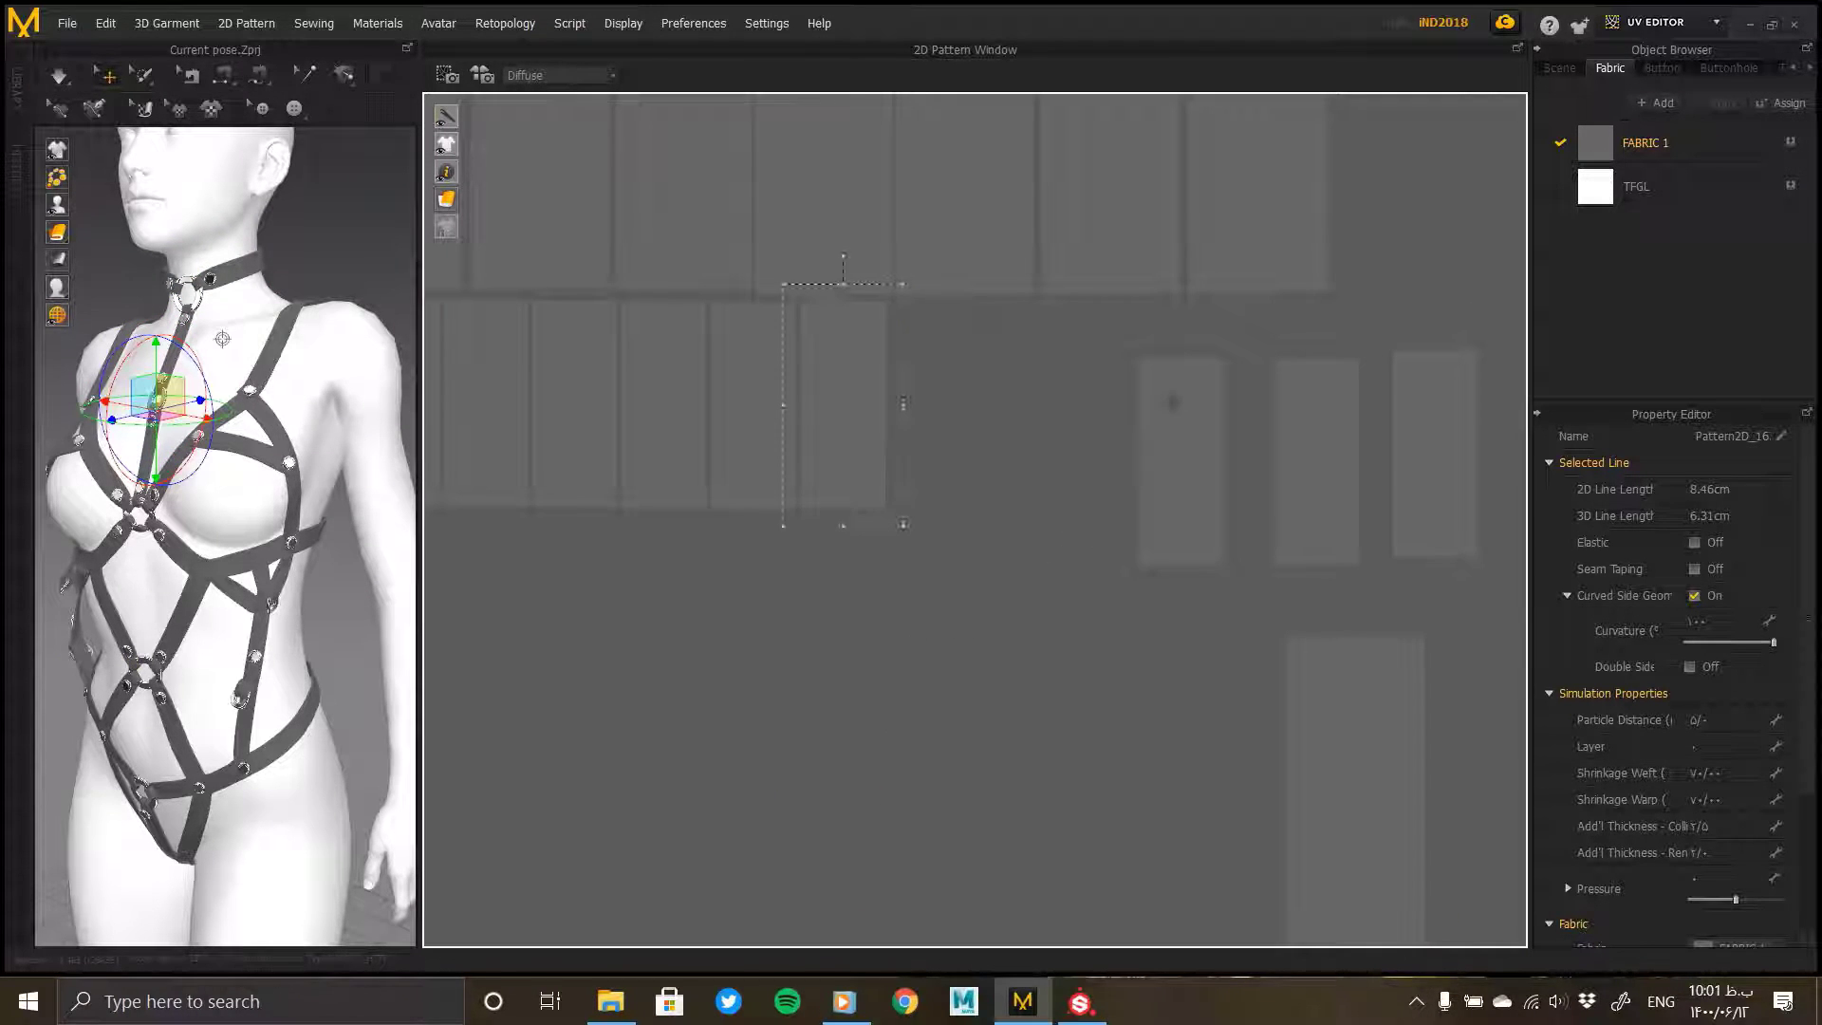
Step: Add the remaining short straps of the group edge to edge at the end of the short-strap row
left_click_drag(1168, 395, 960, 361)
left_click_drag(1311, 434, 1013, 377)
left_click_drag(1439, 453, 1118, 402)
scroll(1100, 456, "down", 3)
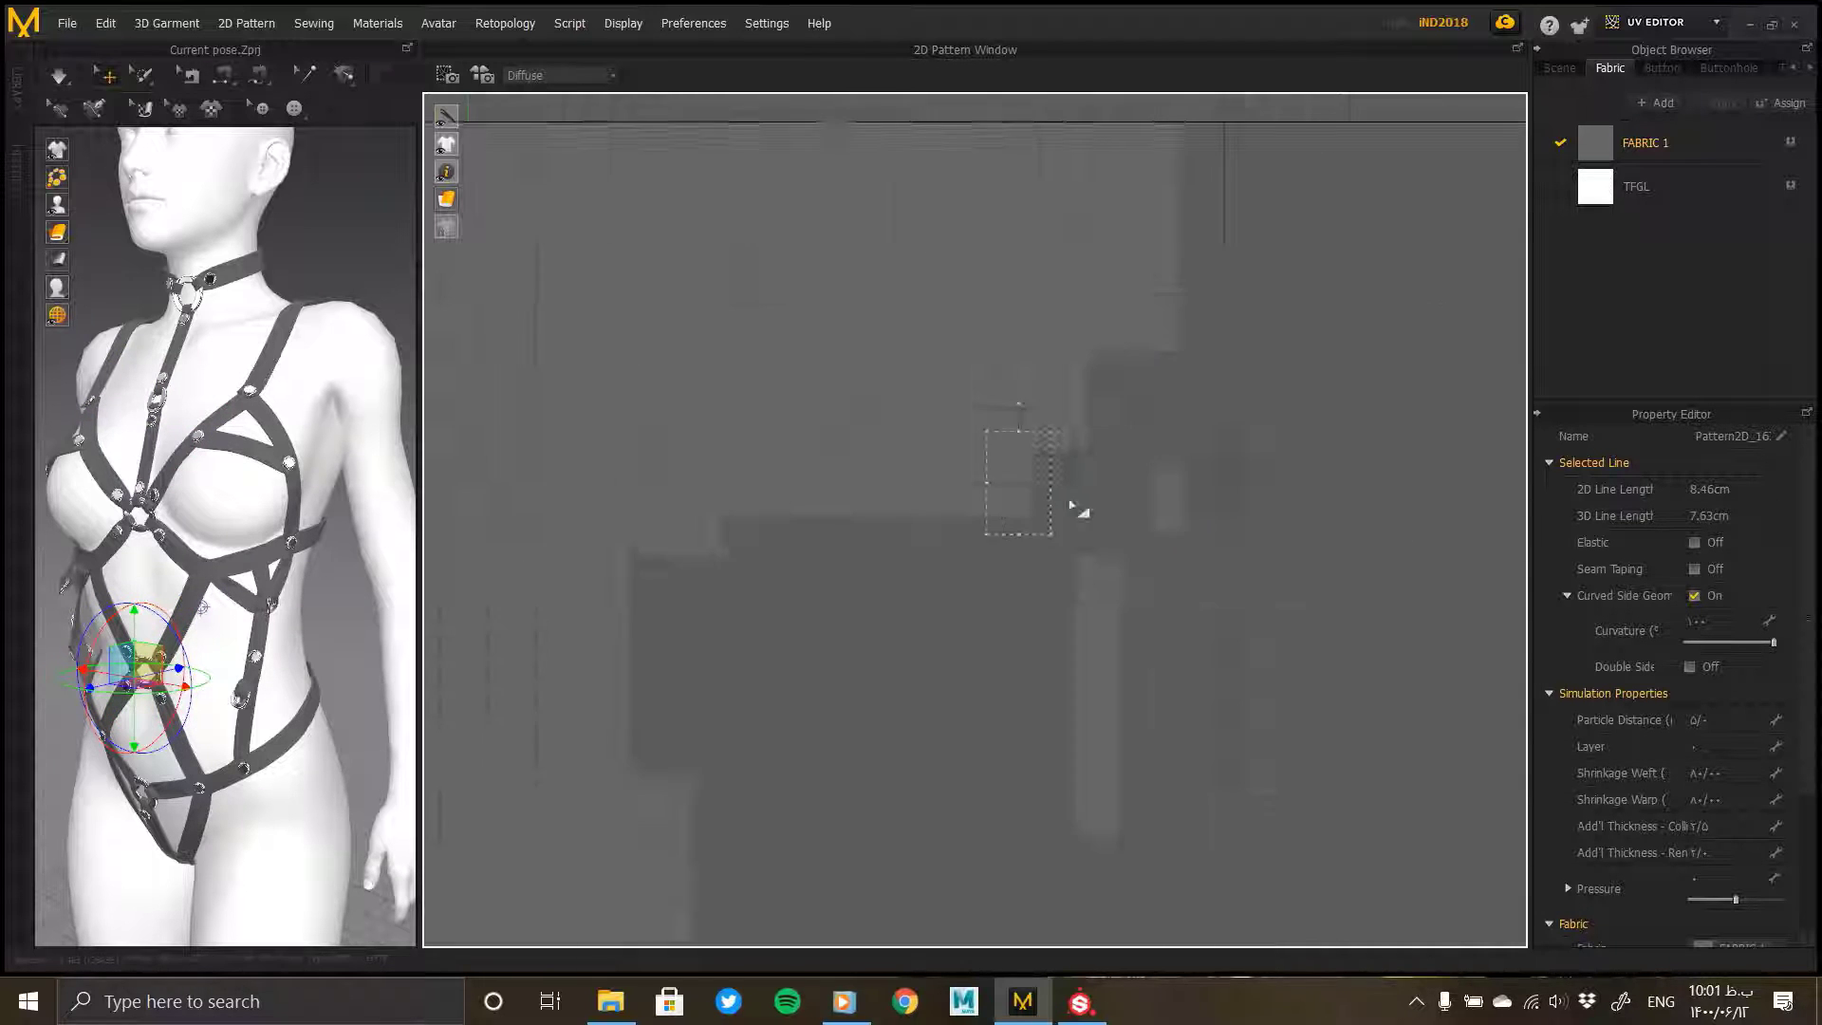
middle_click_drag(1078, 504, 1203, 461)
left_click_drag(1281, 464, 1161, 447)
scroll(1082, 508, "up", 2)
middle_click_drag(1049, 529, 794, 570)
scroll(1068, 430, "up", 2)
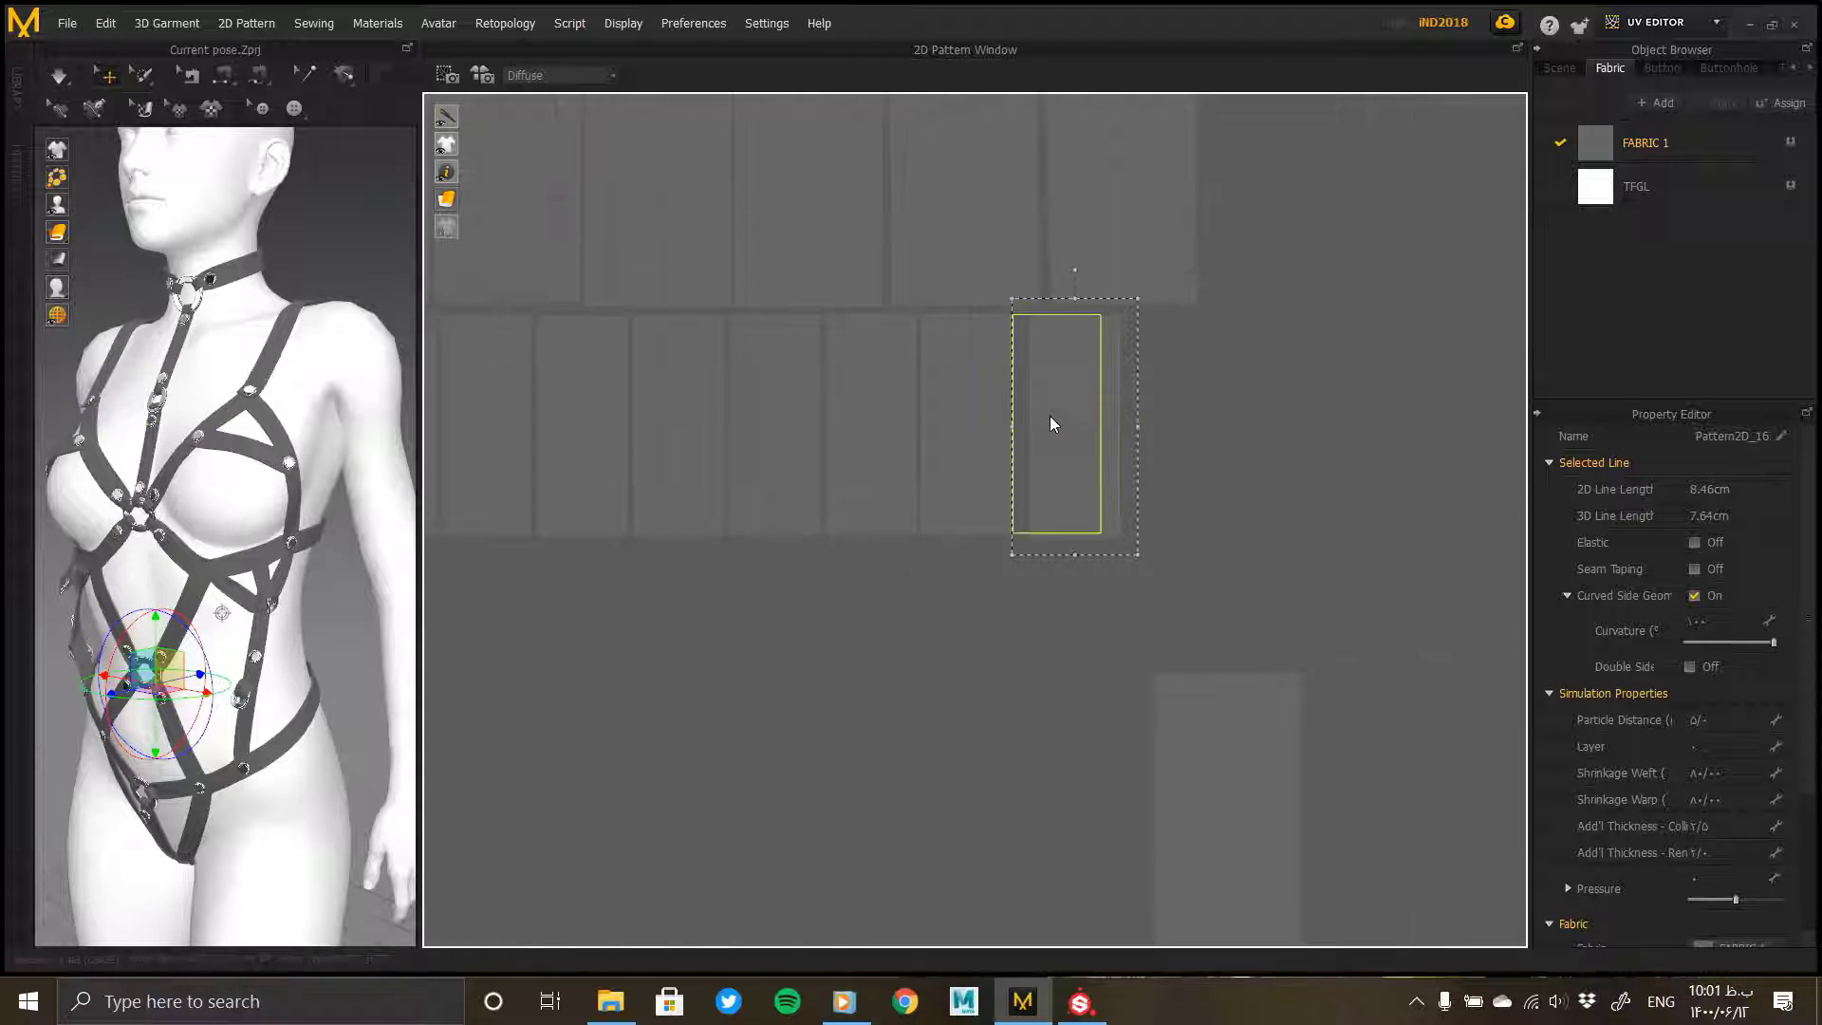
Step: Move a joined strap pair from the loose block below the tile to a spot beneath the upper block near the tile's right edge
scroll(1050, 424, "down", 6)
left_click(866, 648)
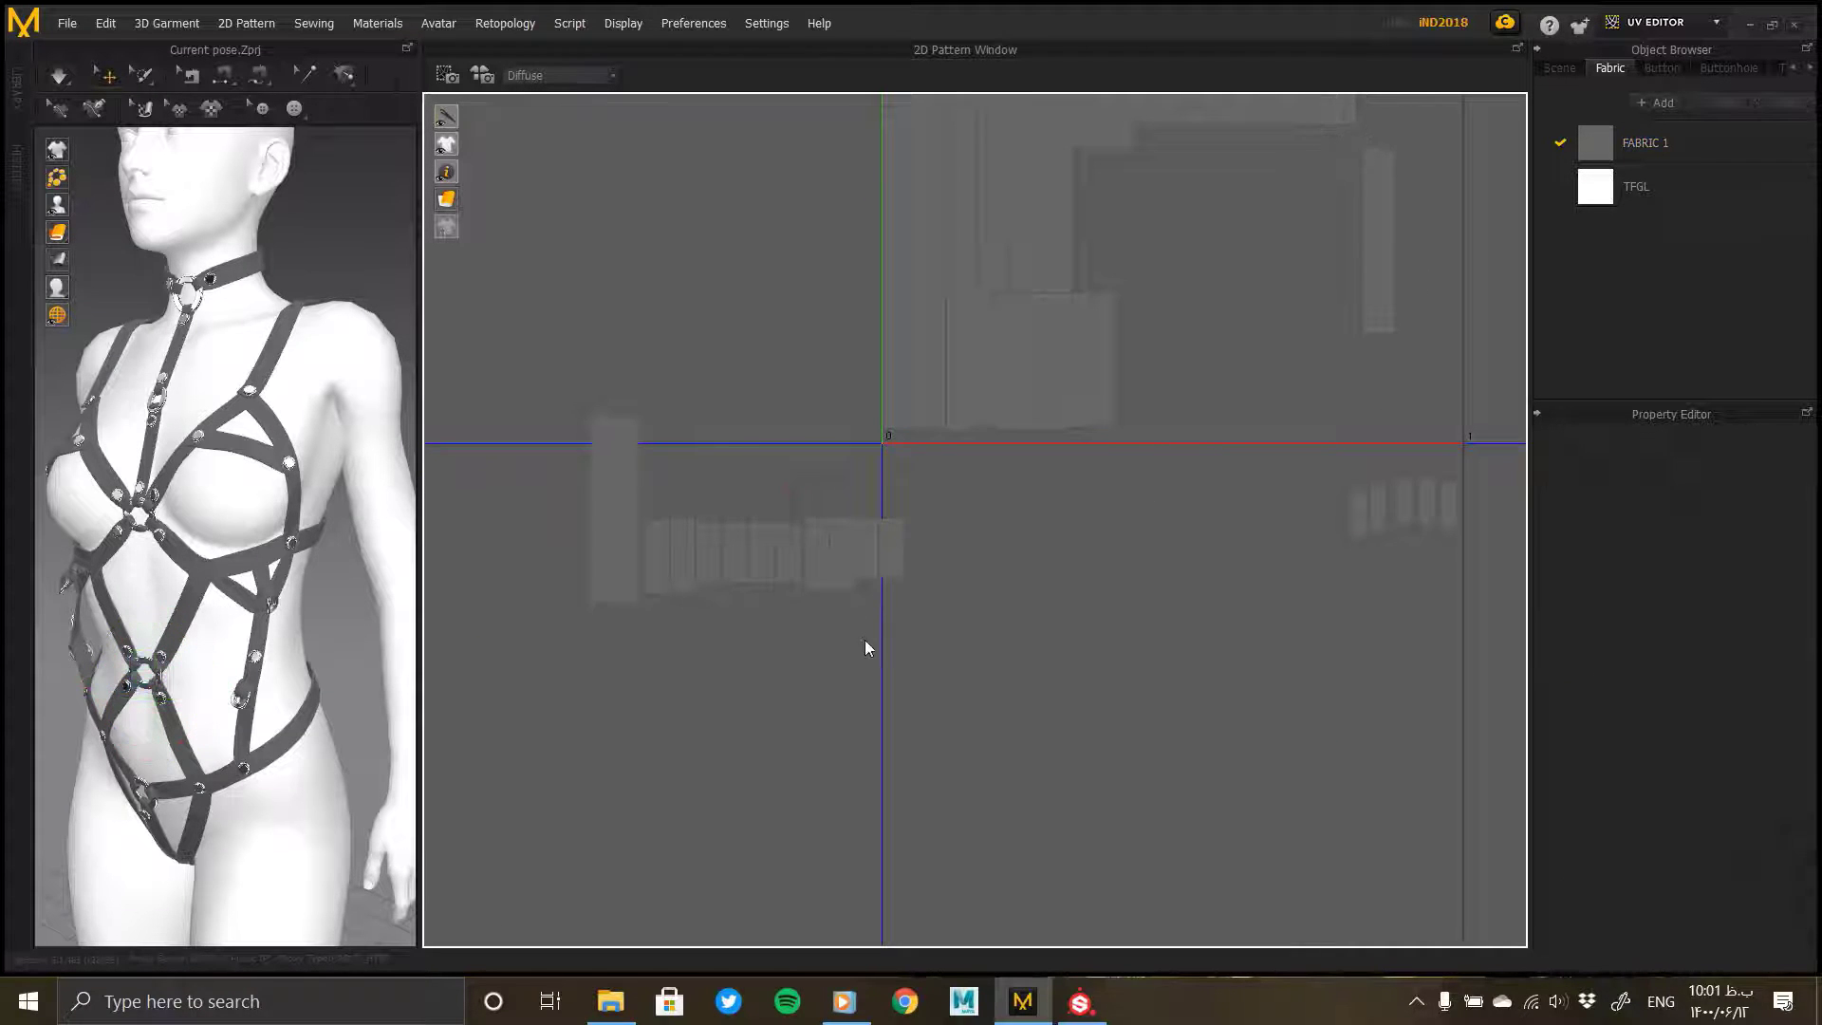
left_click_drag(831, 558, 1257, 233)
middle_click_drag(1280, 329, 1074, 605)
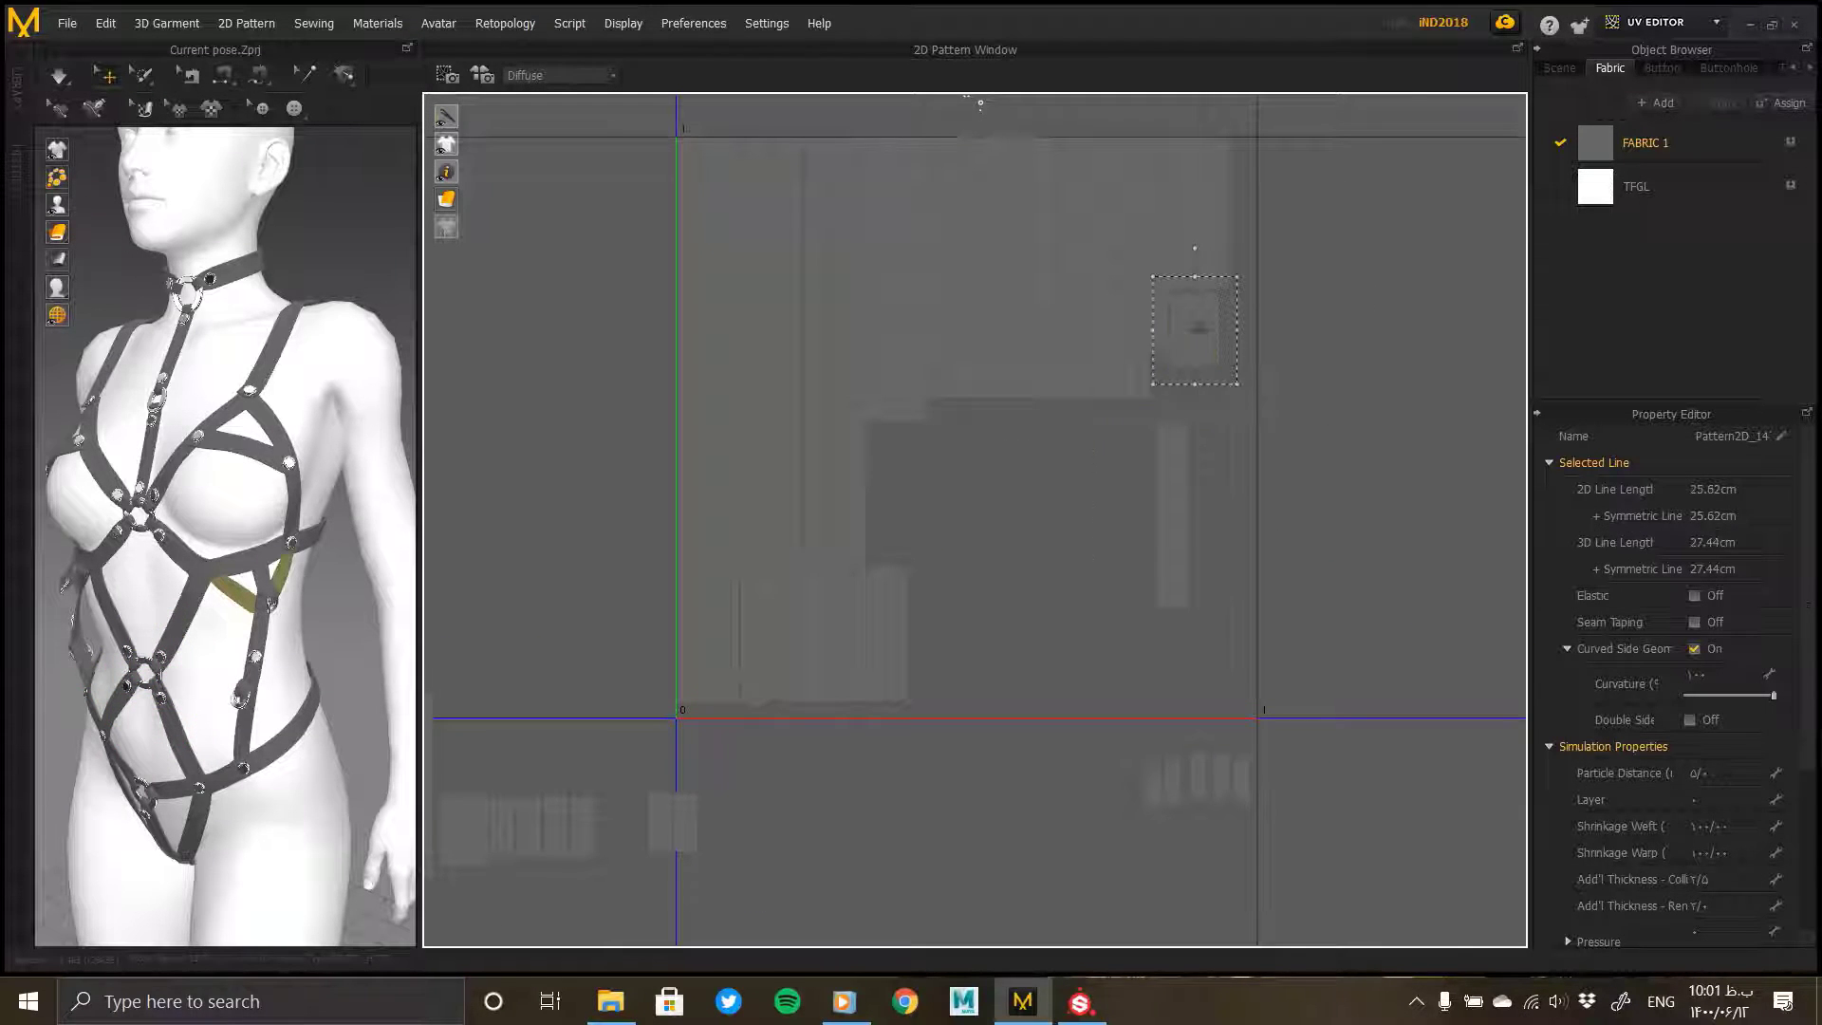
scroll(1139, 436, "up", 3)
middle_click_drag(1255, 291, 943, 469)
scroll(942, 470, "up", 3)
Step: Move four more upright straps from the loose block to the tile's right edge, beside the newly placed pair
scroll(868, 464, "down", 4)
middle_click_drag(740, 654, 1253, 258)
scroll(902, 504, "down", 4)
left_click(968, 492)
left_click_drag(811, 634, 922, 572)
left_click_drag(809, 570, 1361, 161)
middle_click_drag(1447, 131, 962, 627)
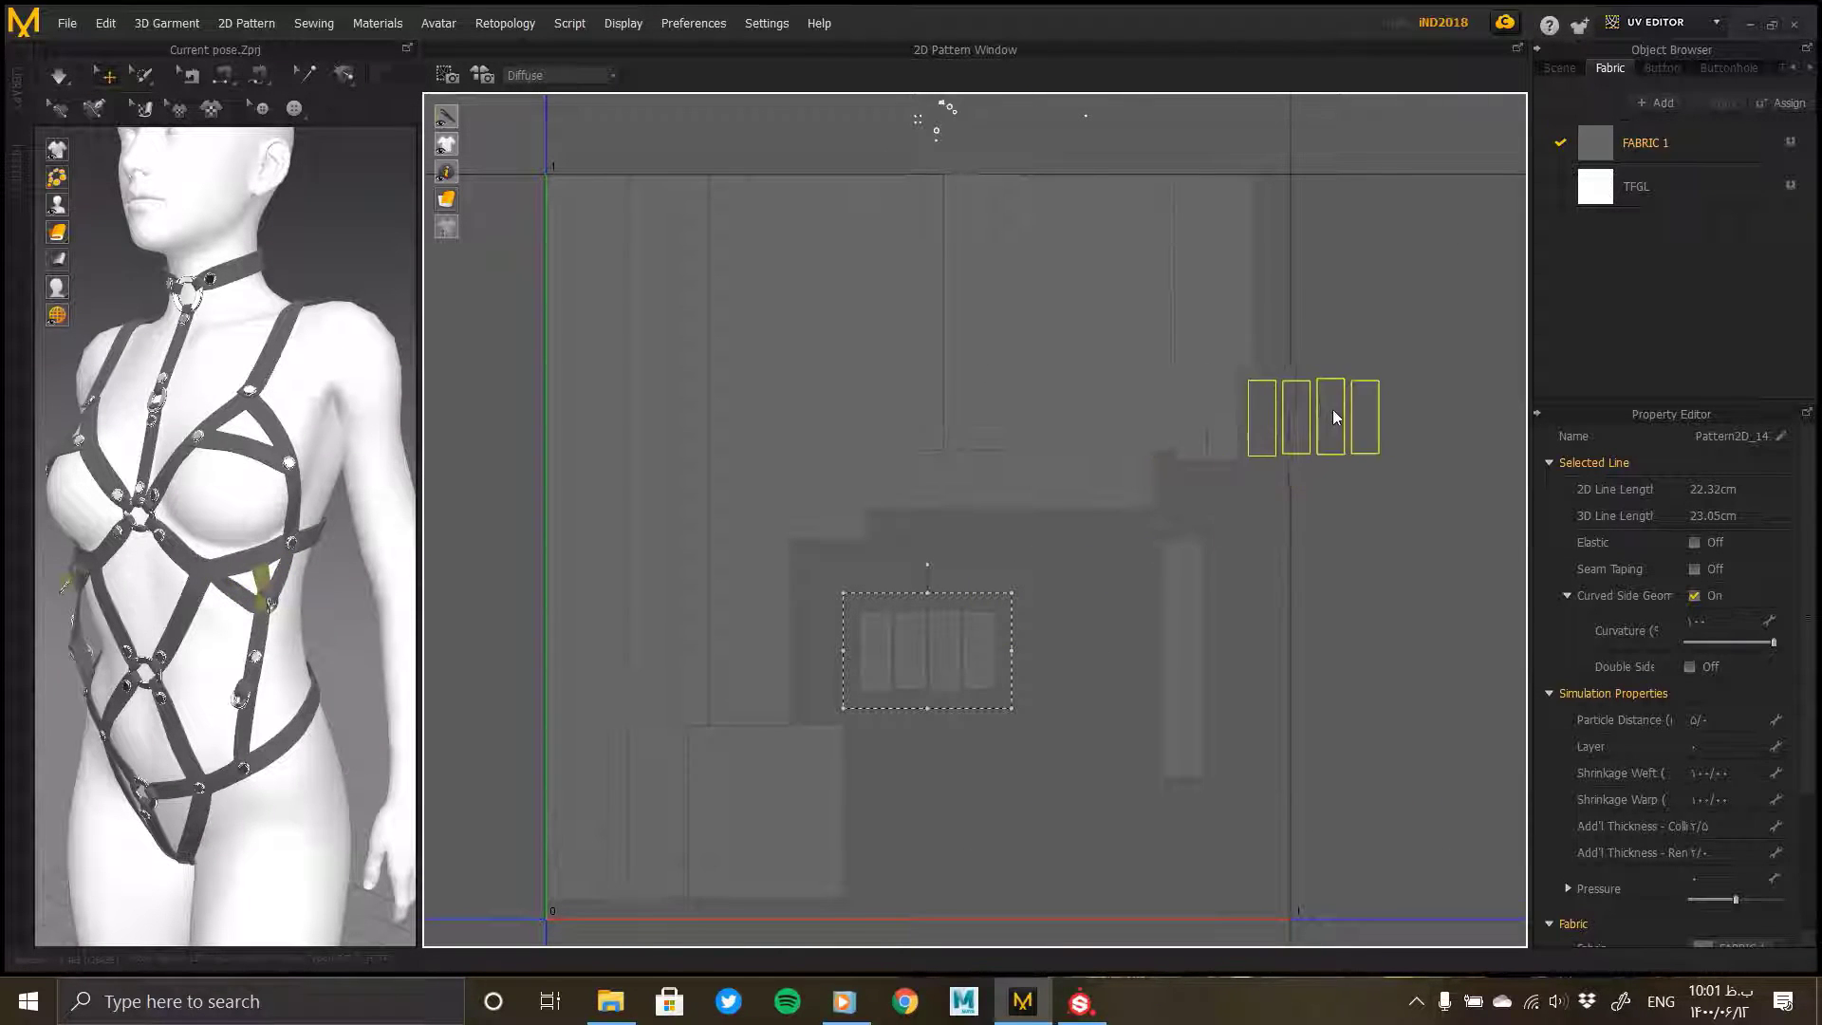
left_click(1329, 412)
Step: Fit one of the four straps into the narrow gap at the tile's upper right corner
scroll(1329, 412, "up", 3)
middle_click_drag(1165, 519, 1085, 480)
scroll(1084, 480, "up", 2)
left_click_drag(1040, 448, 965, 183)
left_click(1061, 382)
middle_click_drag(972, 184, 975, 420)
left_click_drag(984, 418, 976, 162)
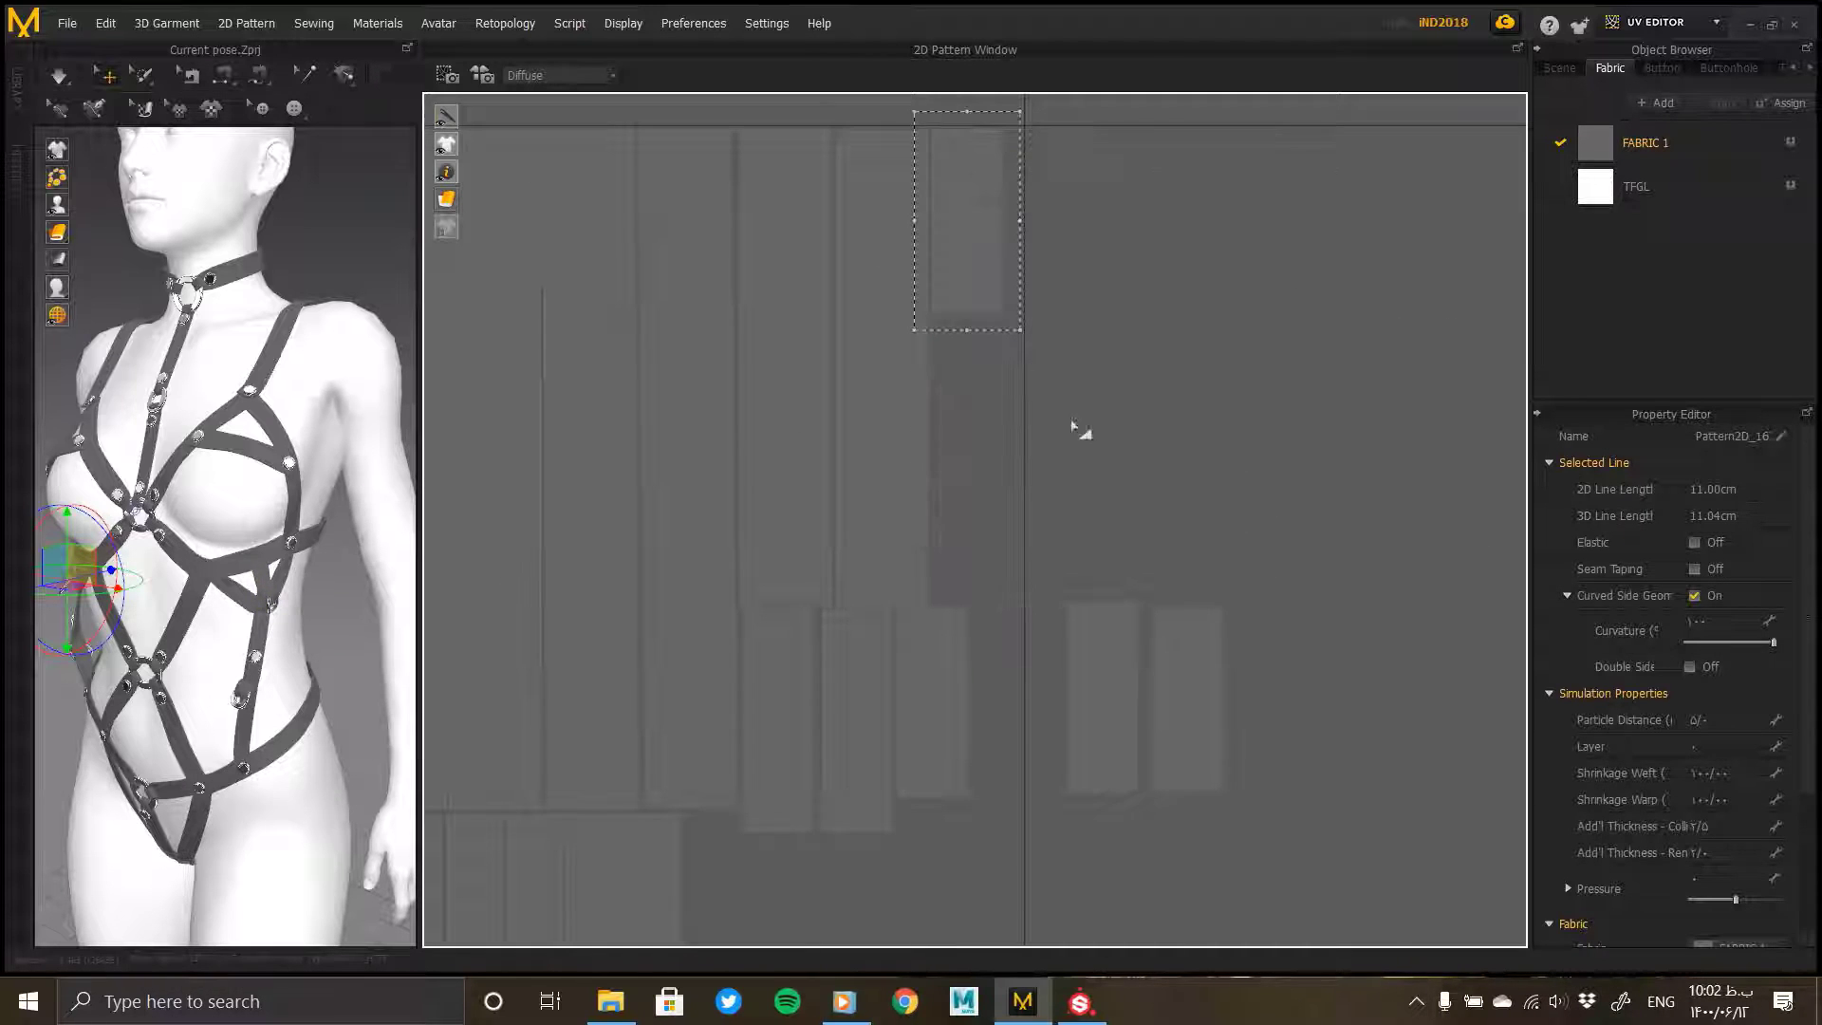
Step: Stack another strap directly beneath the corner strap and place the last loose one on the other side of the joined pair
left_click_drag(1102, 626, 968, 341)
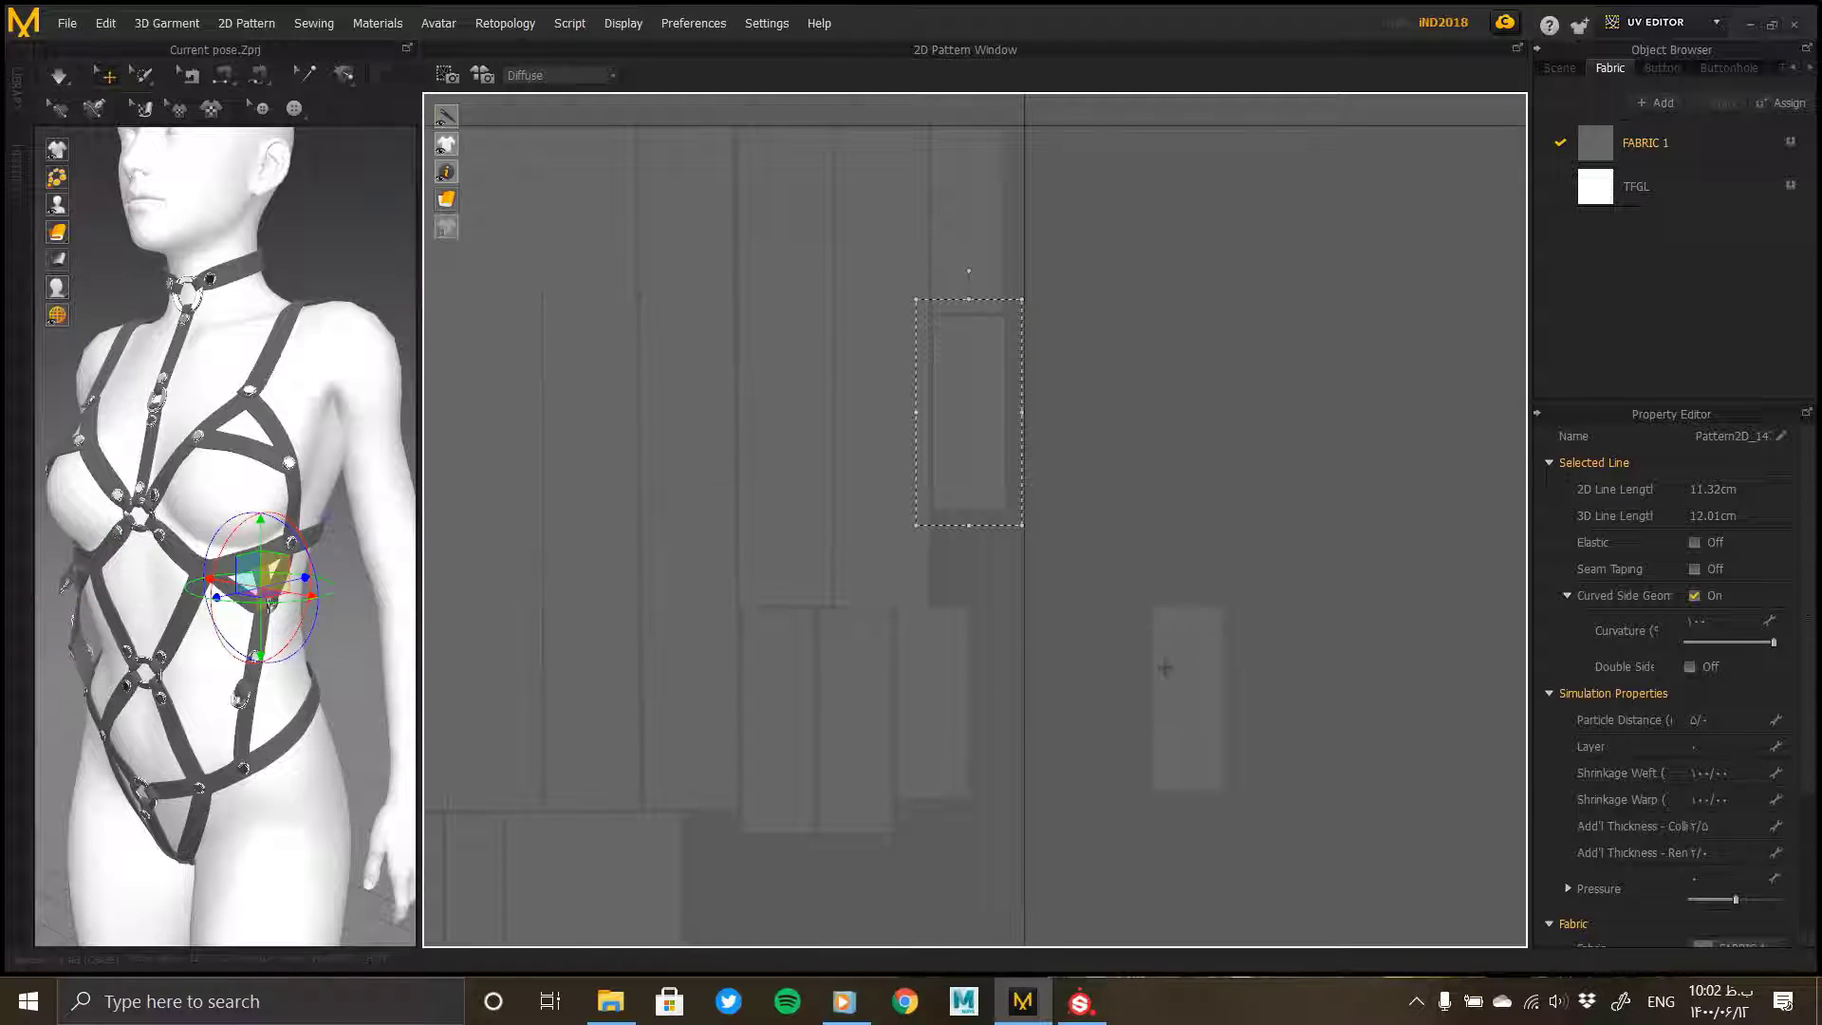
middle_click_drag(1166, 668, 1179, 339)
left_click_drag(1203, 377, 742, 607)
middle_click_drag(588, 694, 980, 492)
scroll(979, 491, "down", 4)
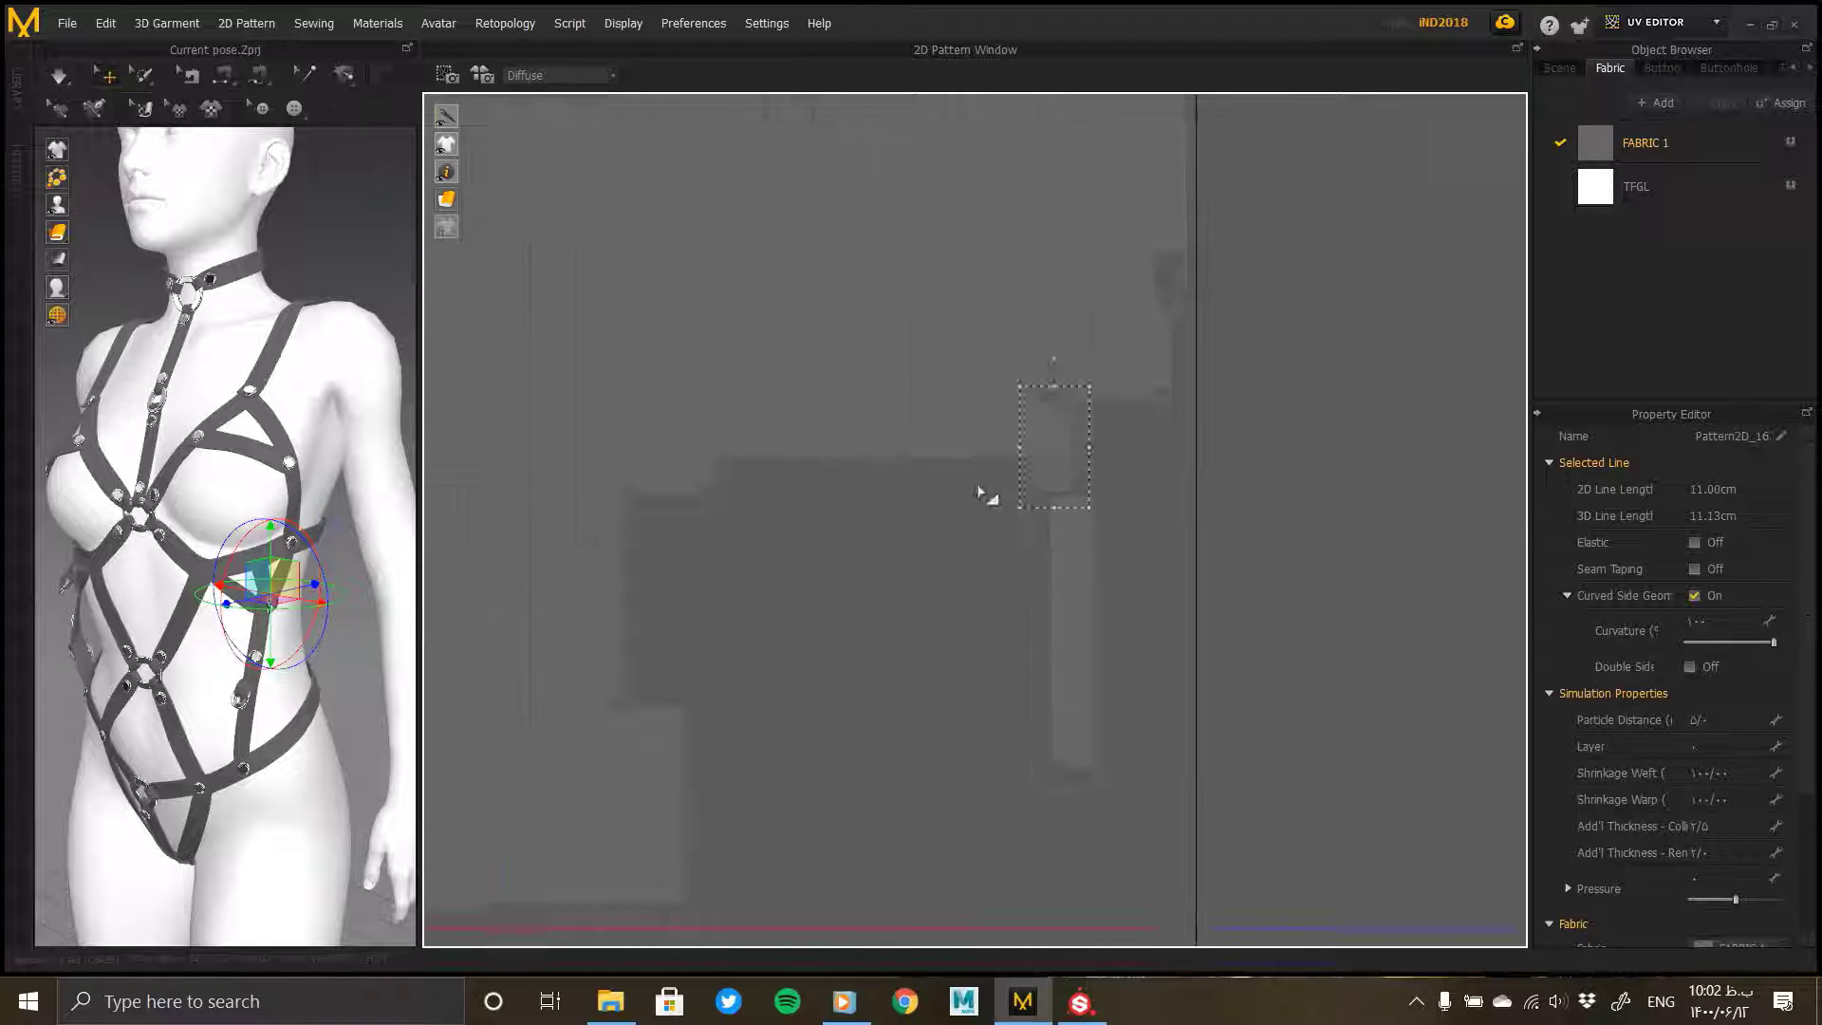
Step: Bring a short strap up to the packed block near the tile's right edge and fit it snugly with its neighbour into the gap
scroll(1196, 468, "down", 2)
left_click_drag(1039, 595, 981, 588)
middle_click_drag(935, 608, 984, 572)
left_click(760, 640)
left_click_drag(782, 649, 1019, 482)
scroll(1019, 482, "up", 7)
middle_click_drag(1014, 572, 700, 677)
left_click(911, 434)
left_click_drag(905, 442, 863, 519)
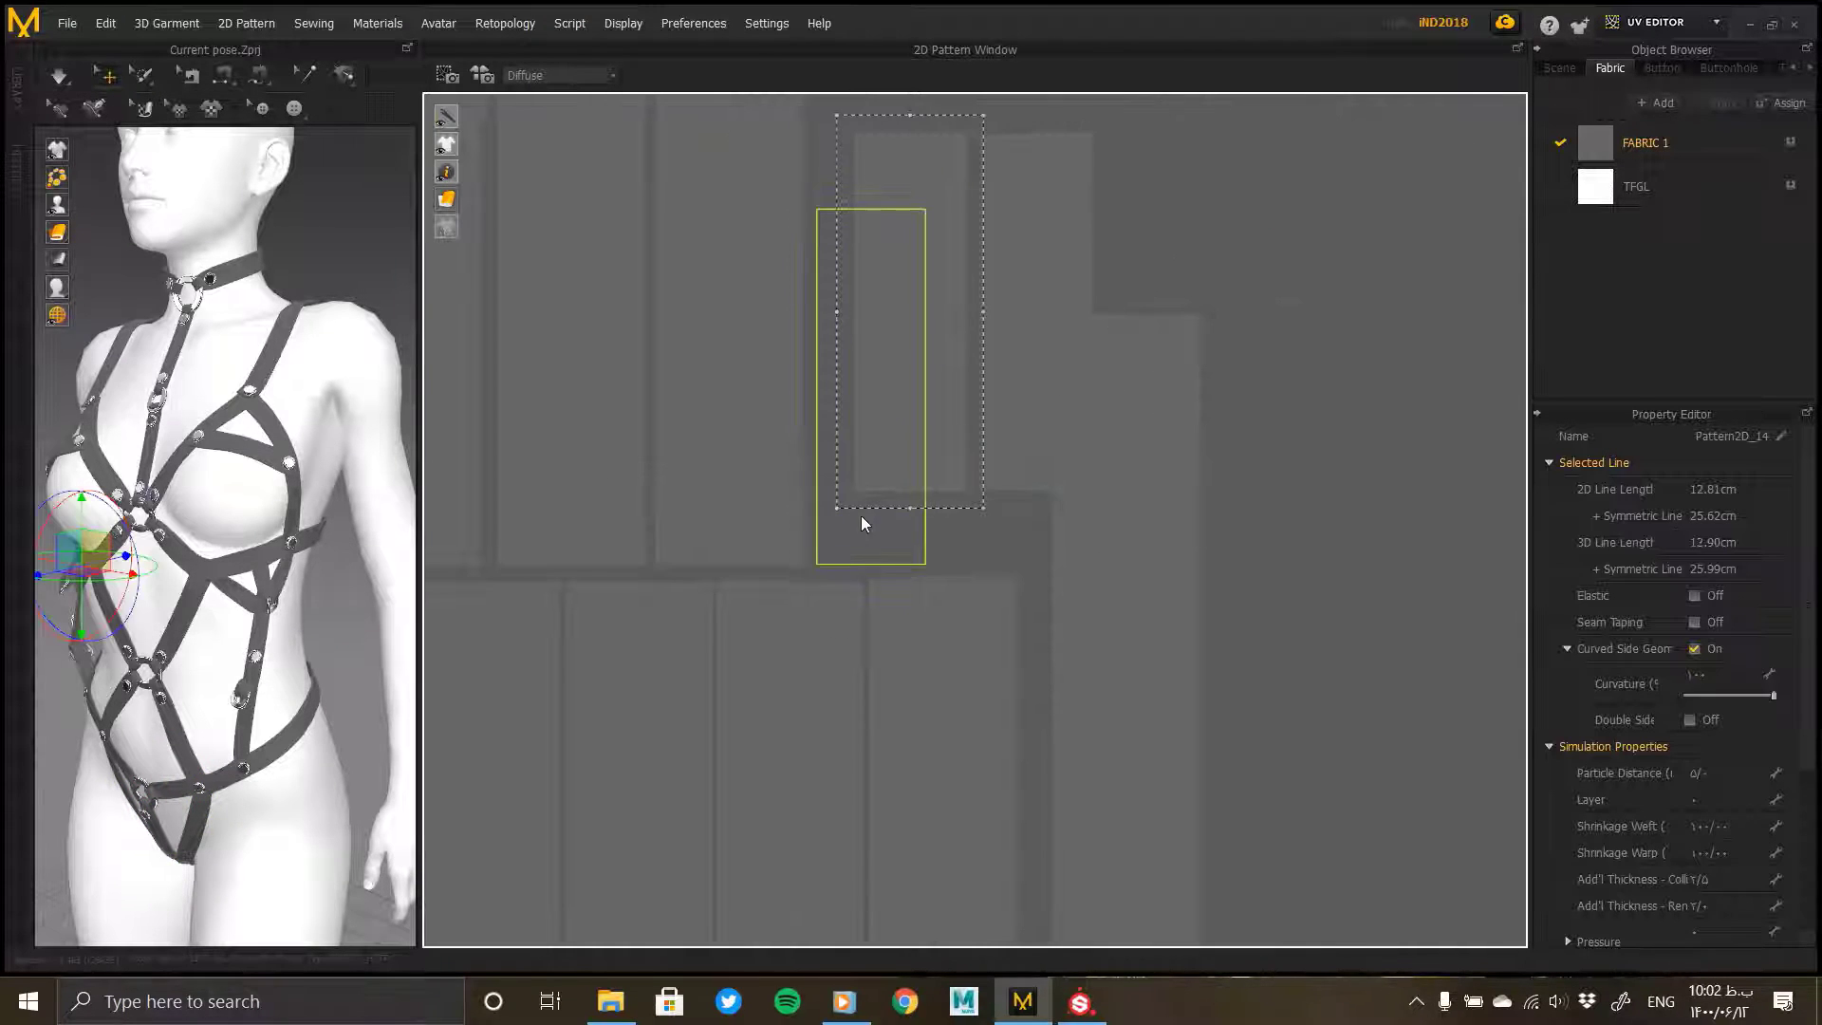
left_click_drag(1046, 445, 1003, 517)
Step: Move the loose strap pair lying below the tile's origin up into the packed block
scroll(991, 517, "down", 7)
middle_click_drag(891, 639, 898, 384)
left_click(773, 756)
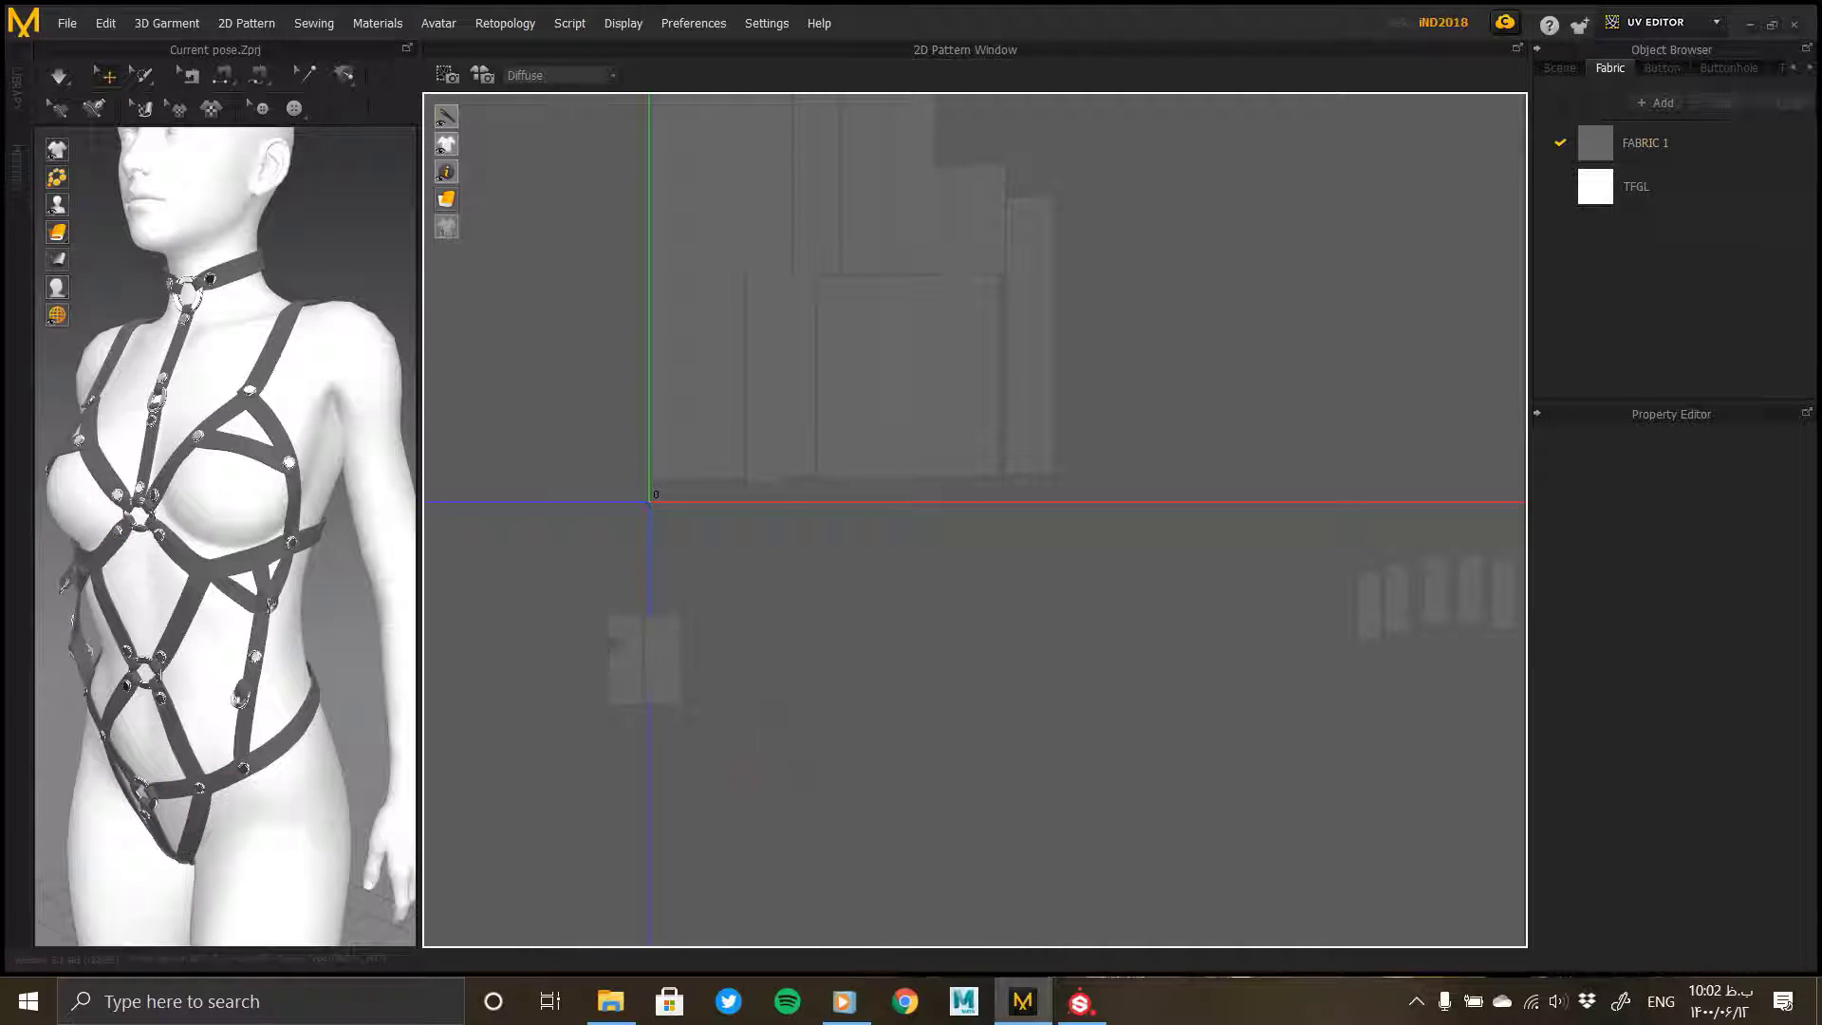
left_click(625, 651)
scroll(935, 598, "up", 5)
mouse_move(982, 432)
left_mouse_down()
mouse_move(877, 418)
mouse_move(1017, 426)
left_mouse_up()
left_click(1157, 486)
Step: Move the row of five short straps from below the tile into the open area beneath the upper block
scroll(909, 460, "down", 4)
scroll(909, 460, "down", 7)
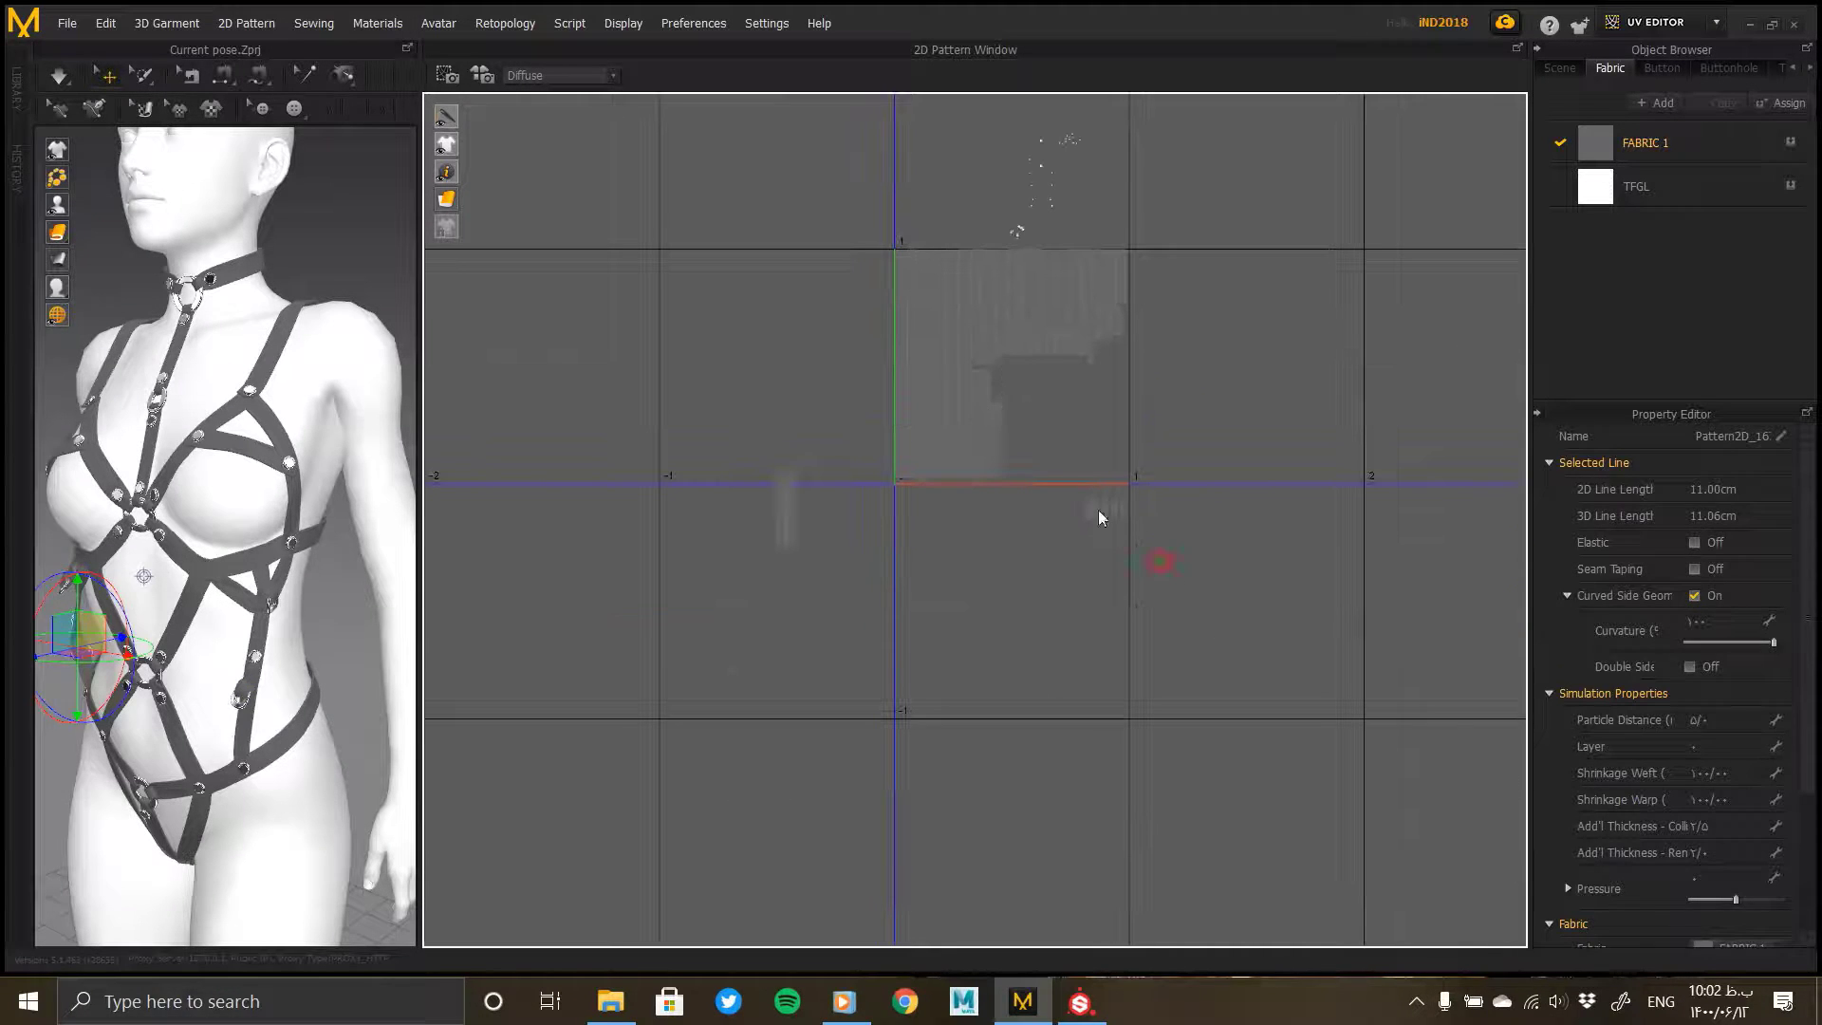
left_click_drag(1153, 546, 1022, 369)
scroll(1011, 512, "up", 5)
middle_click_drag(1012, 512, 1029, 658)
scroll(1029, 657, "down", 5)
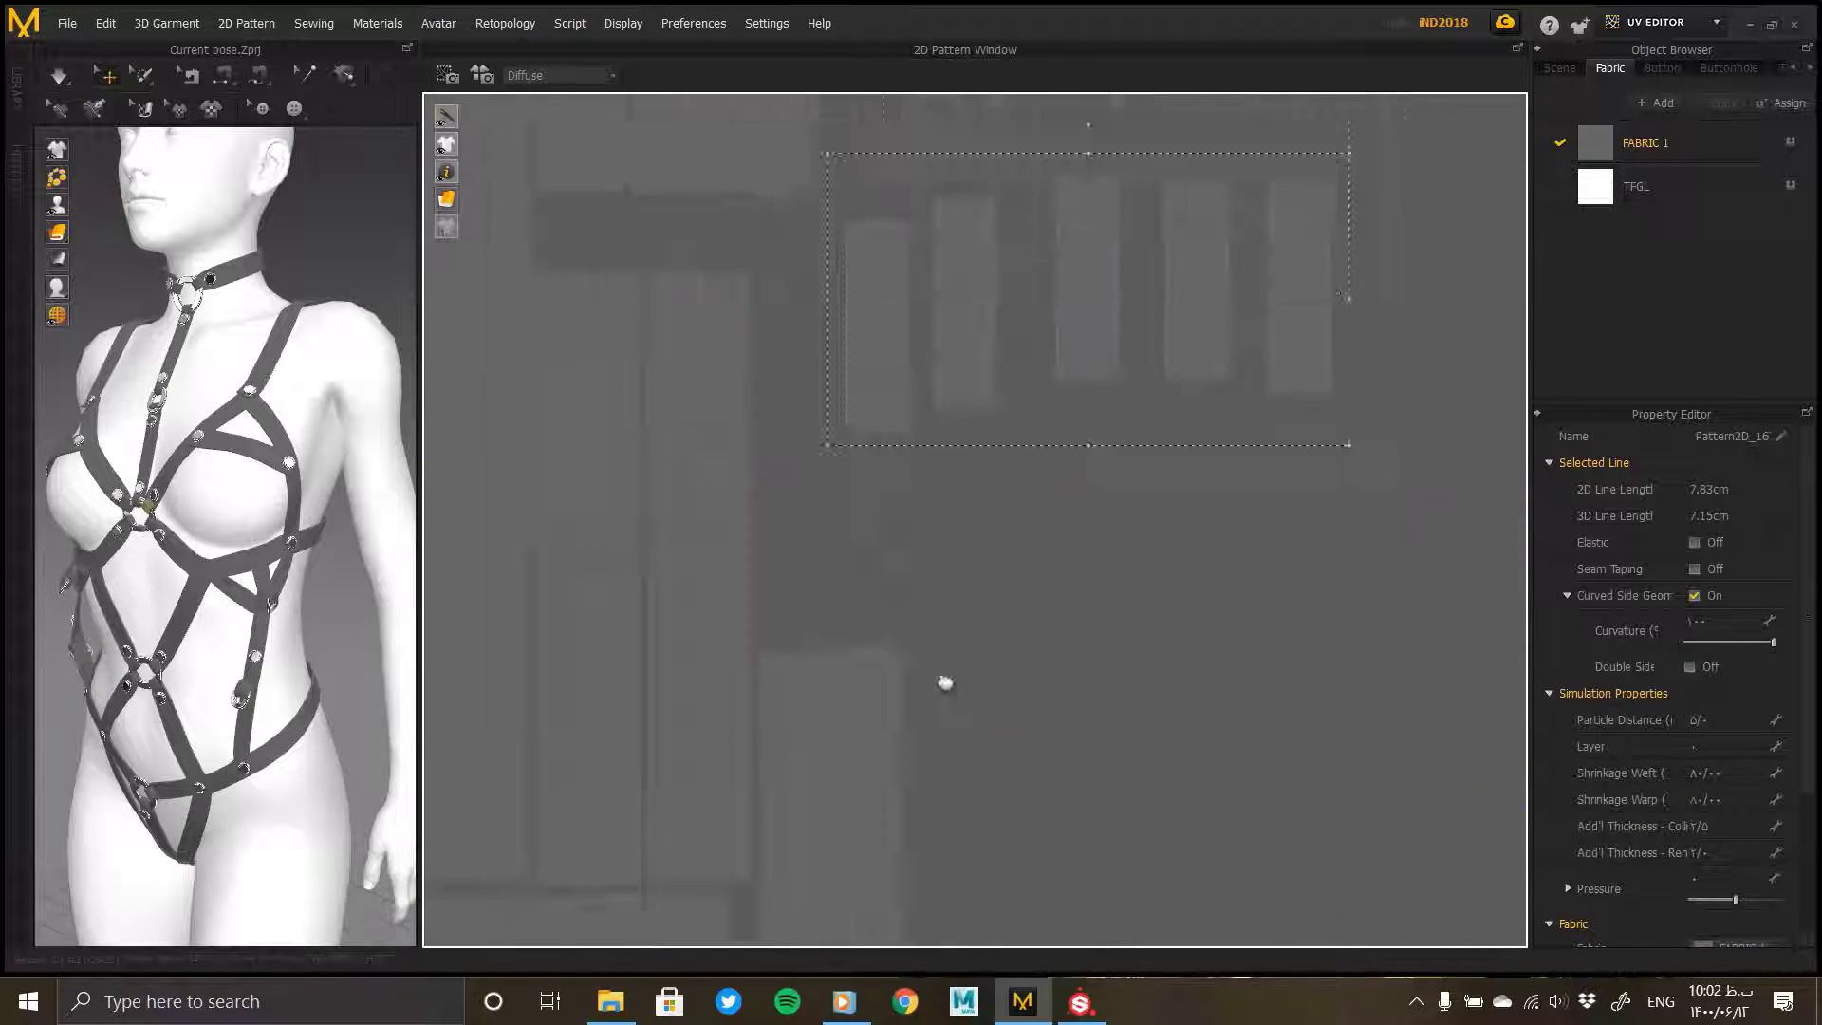
Step: Line up the five short straps side by side and tuck the row into the notch under the upper block
left_click(882, 461)
left_click_drag(1052, 445, 994, 473)
left_click_drag(1144, 415, 1044, 447)
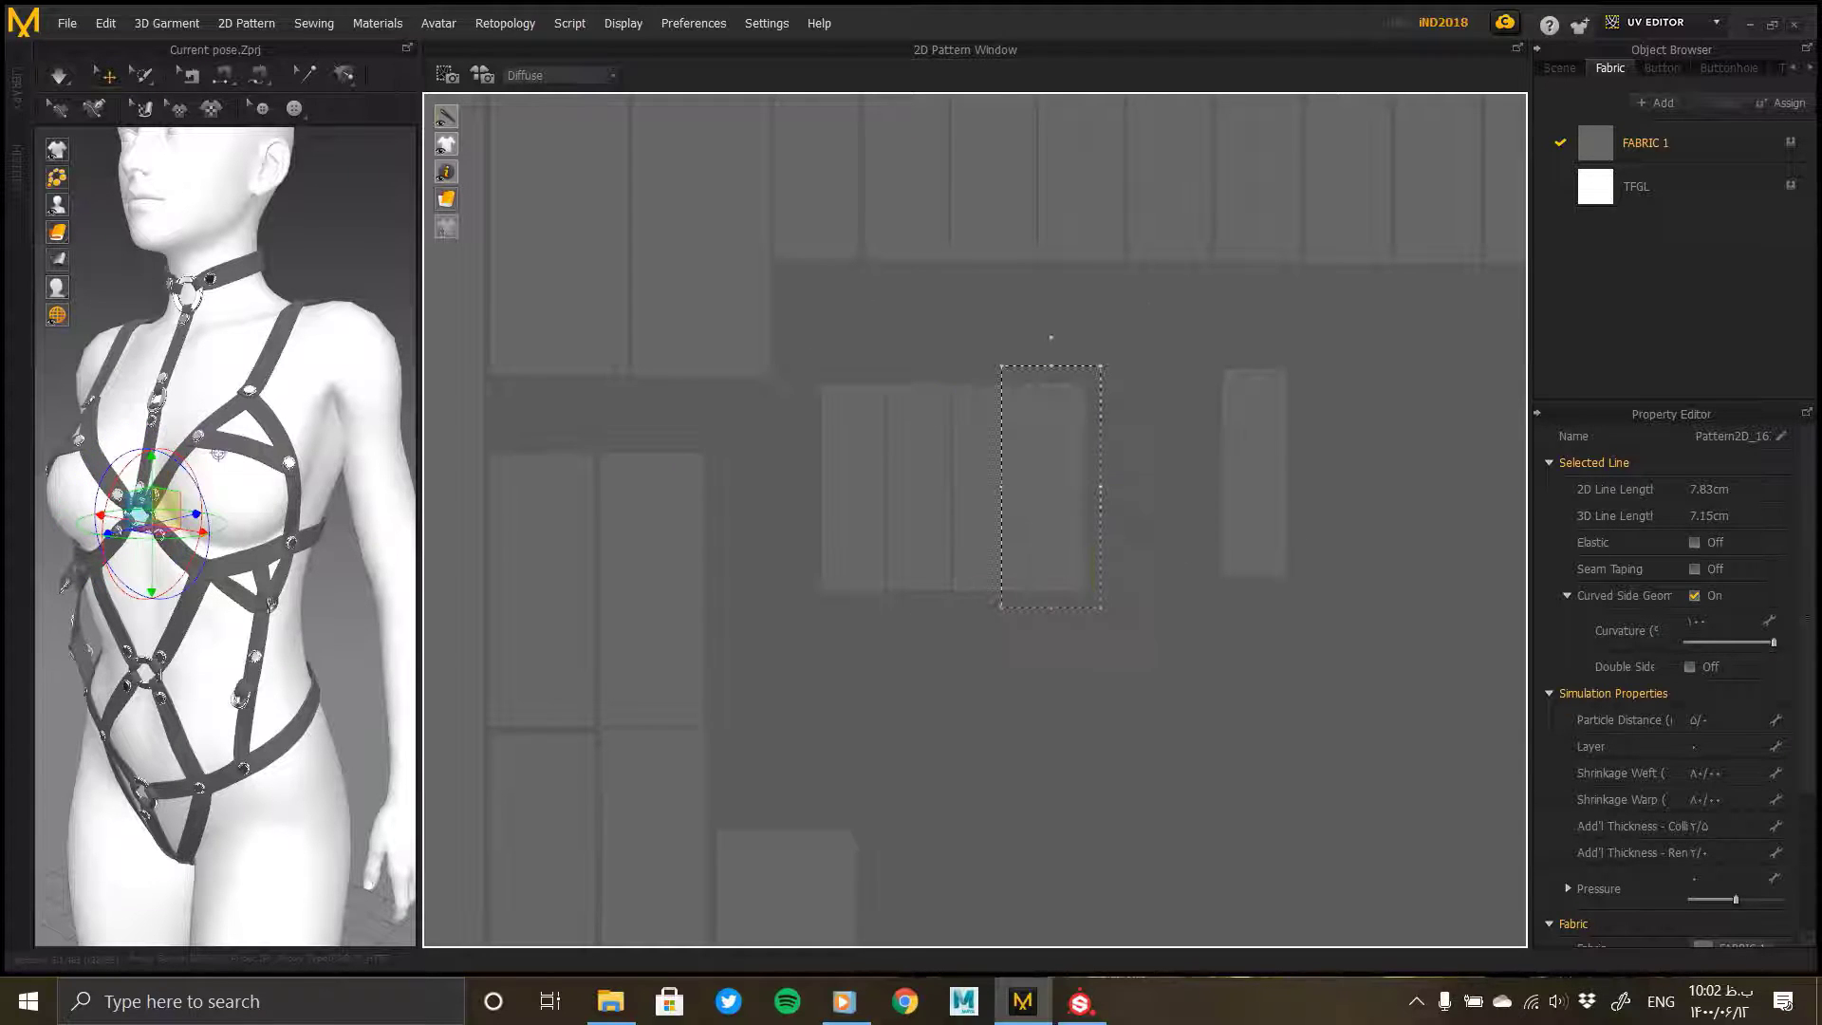
left_click_drag(1244, 435, 1109, 449)
left_click(1229, 334)
left_click_drag(897, 502, 850, 380)
scroll(805, 681, "down", 6)
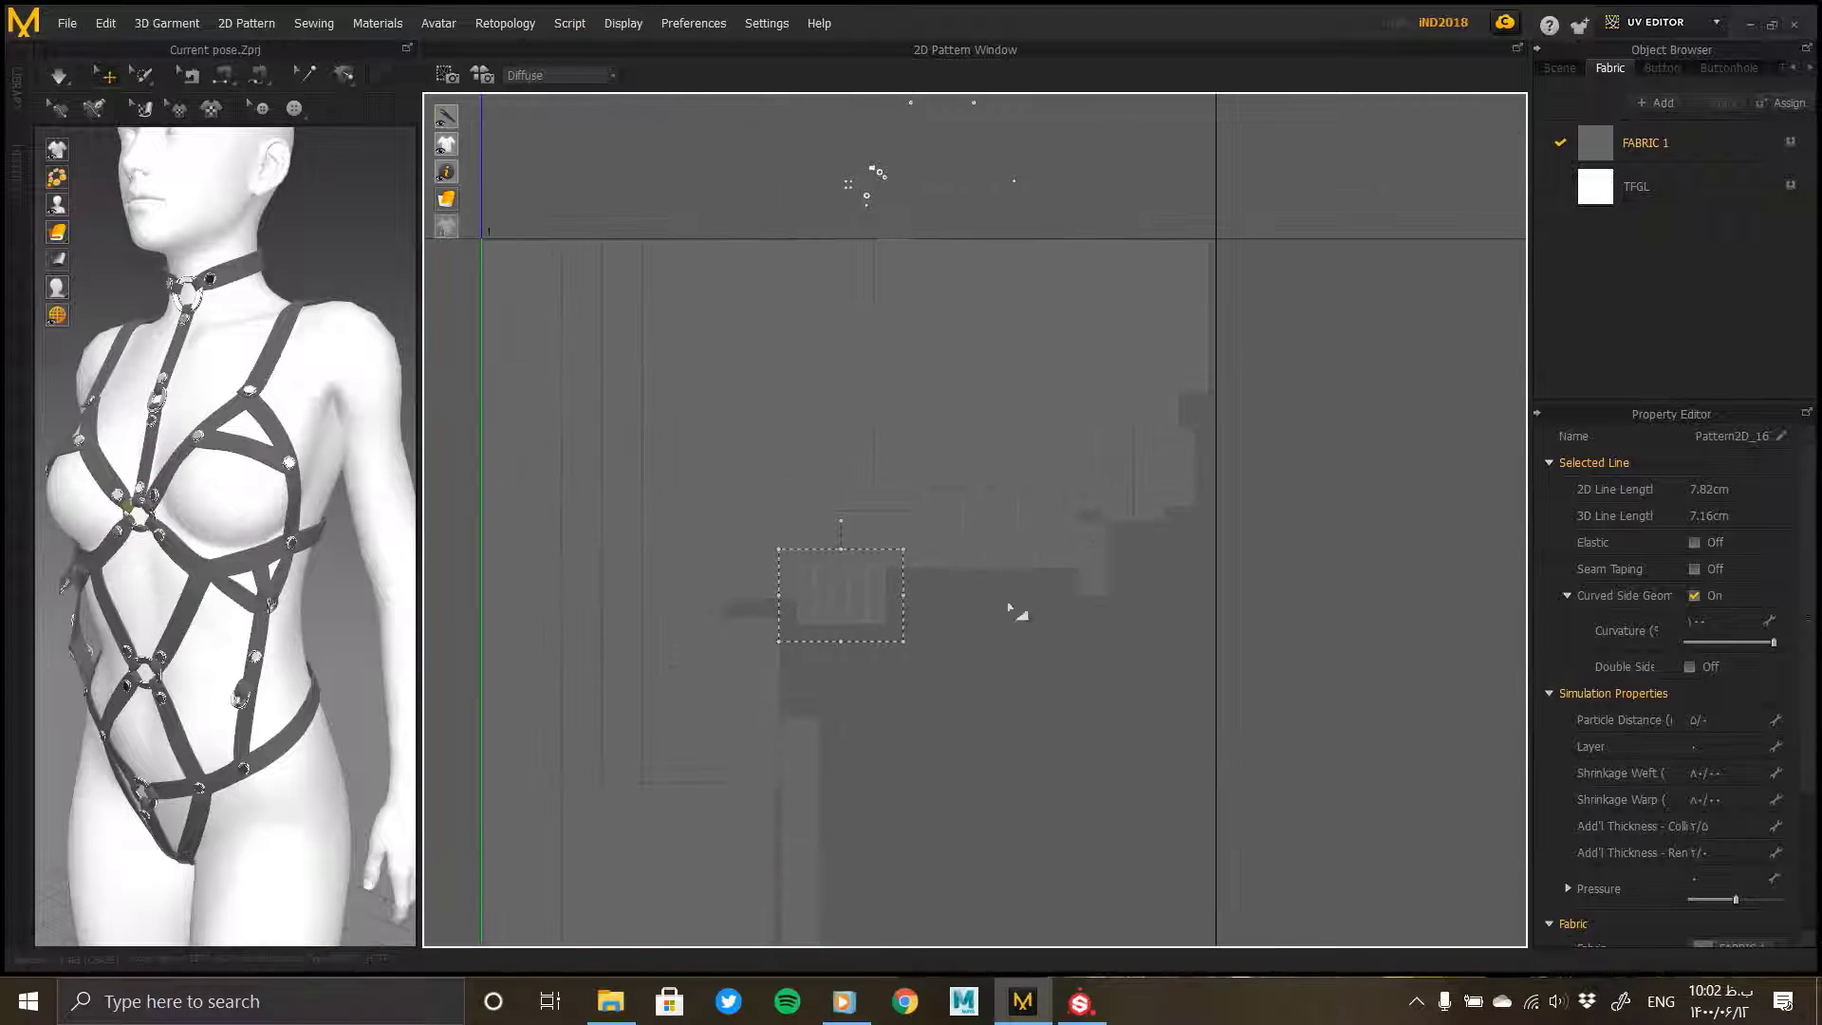
Step: Move the two long straps from outside the tile to the lower edge, flush against the packed lower block
scroll(1010, 608, "down", 6)
middle_click_drag(1091, 618, 1212, 443)
left_click(893, 514)
left_click_drag(876, 558, 1076, 492)
scroll(1053, 518, "up", 5)
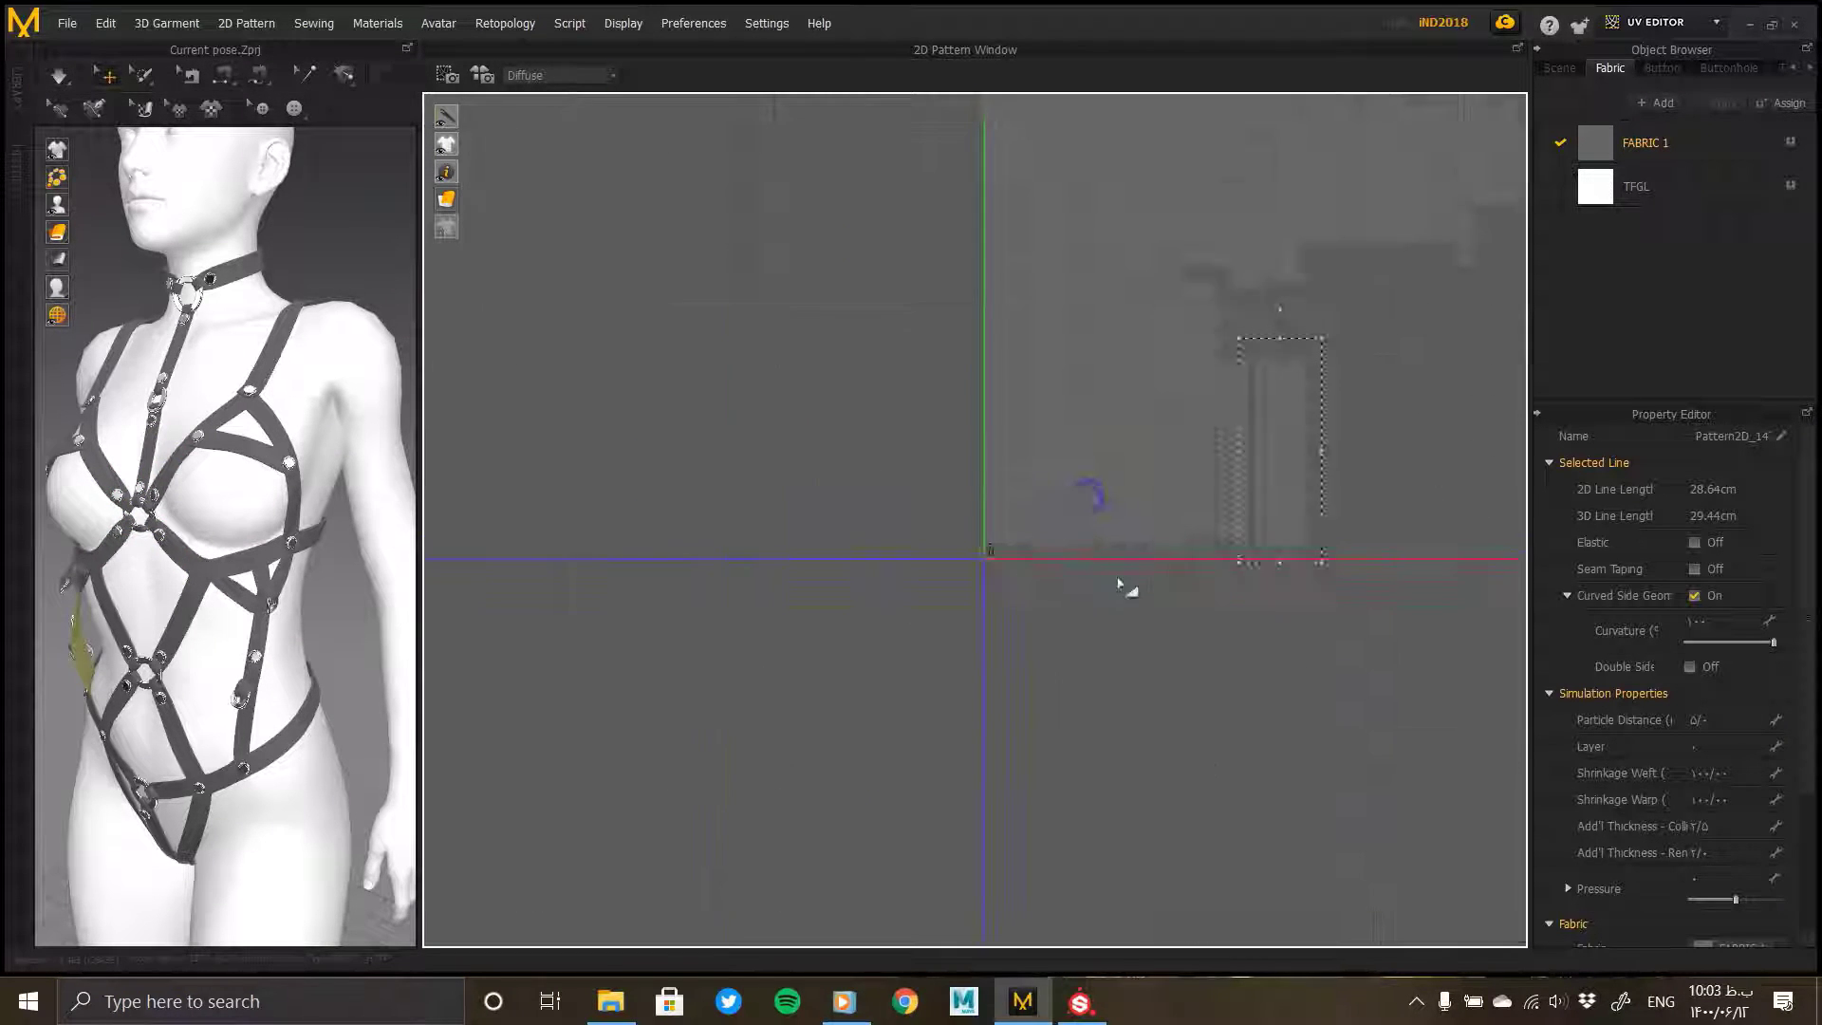
scroll(1122, 584, "up", 5)
middle_click_drag(1281, 570, 959, 722)
left_click_drag(1016, 497, 1009, 496)
scroll(975, 566, "down", 2)
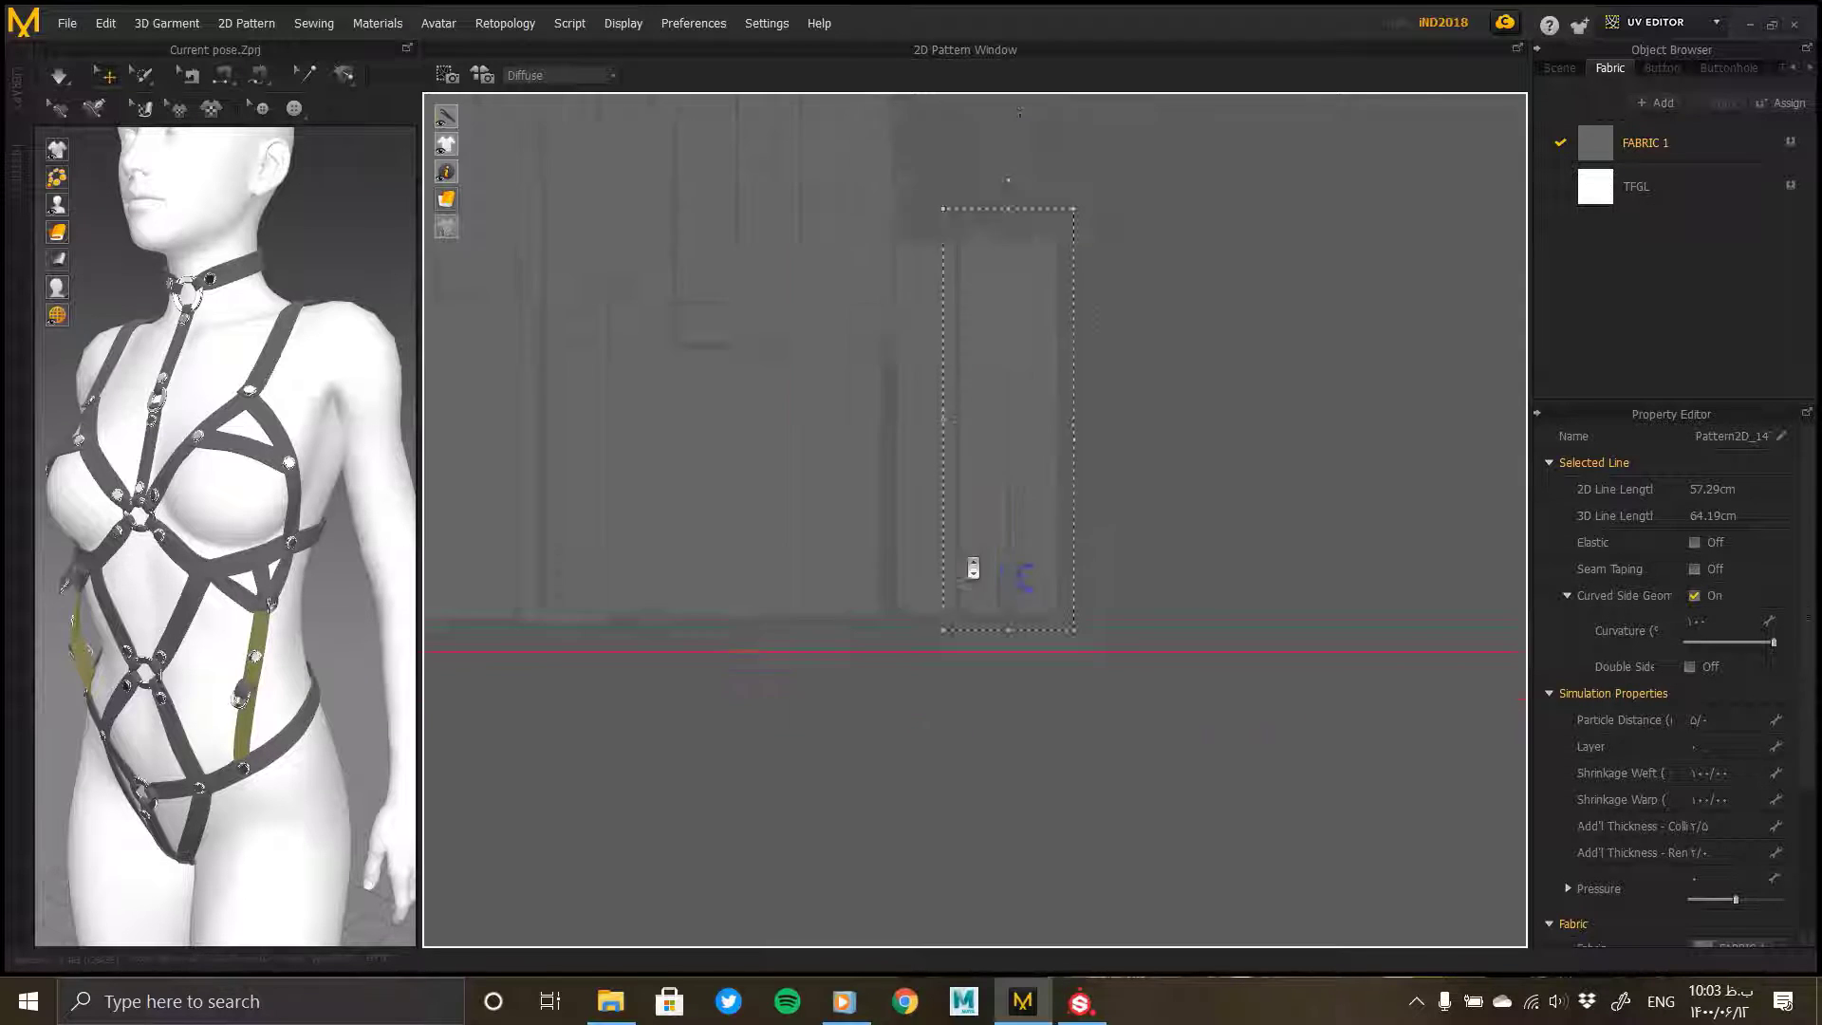
scroll(973, 567, "down", 3)
Step: Move the rings and rivets from above the tile into the neighbouring 1–2 tile and enlarge them together
middle_click_drag(1054, 417, 890, 776)
left_click_drag(767, 236, 988, 474)
left_click_drag(944, 294, 1159, 581)
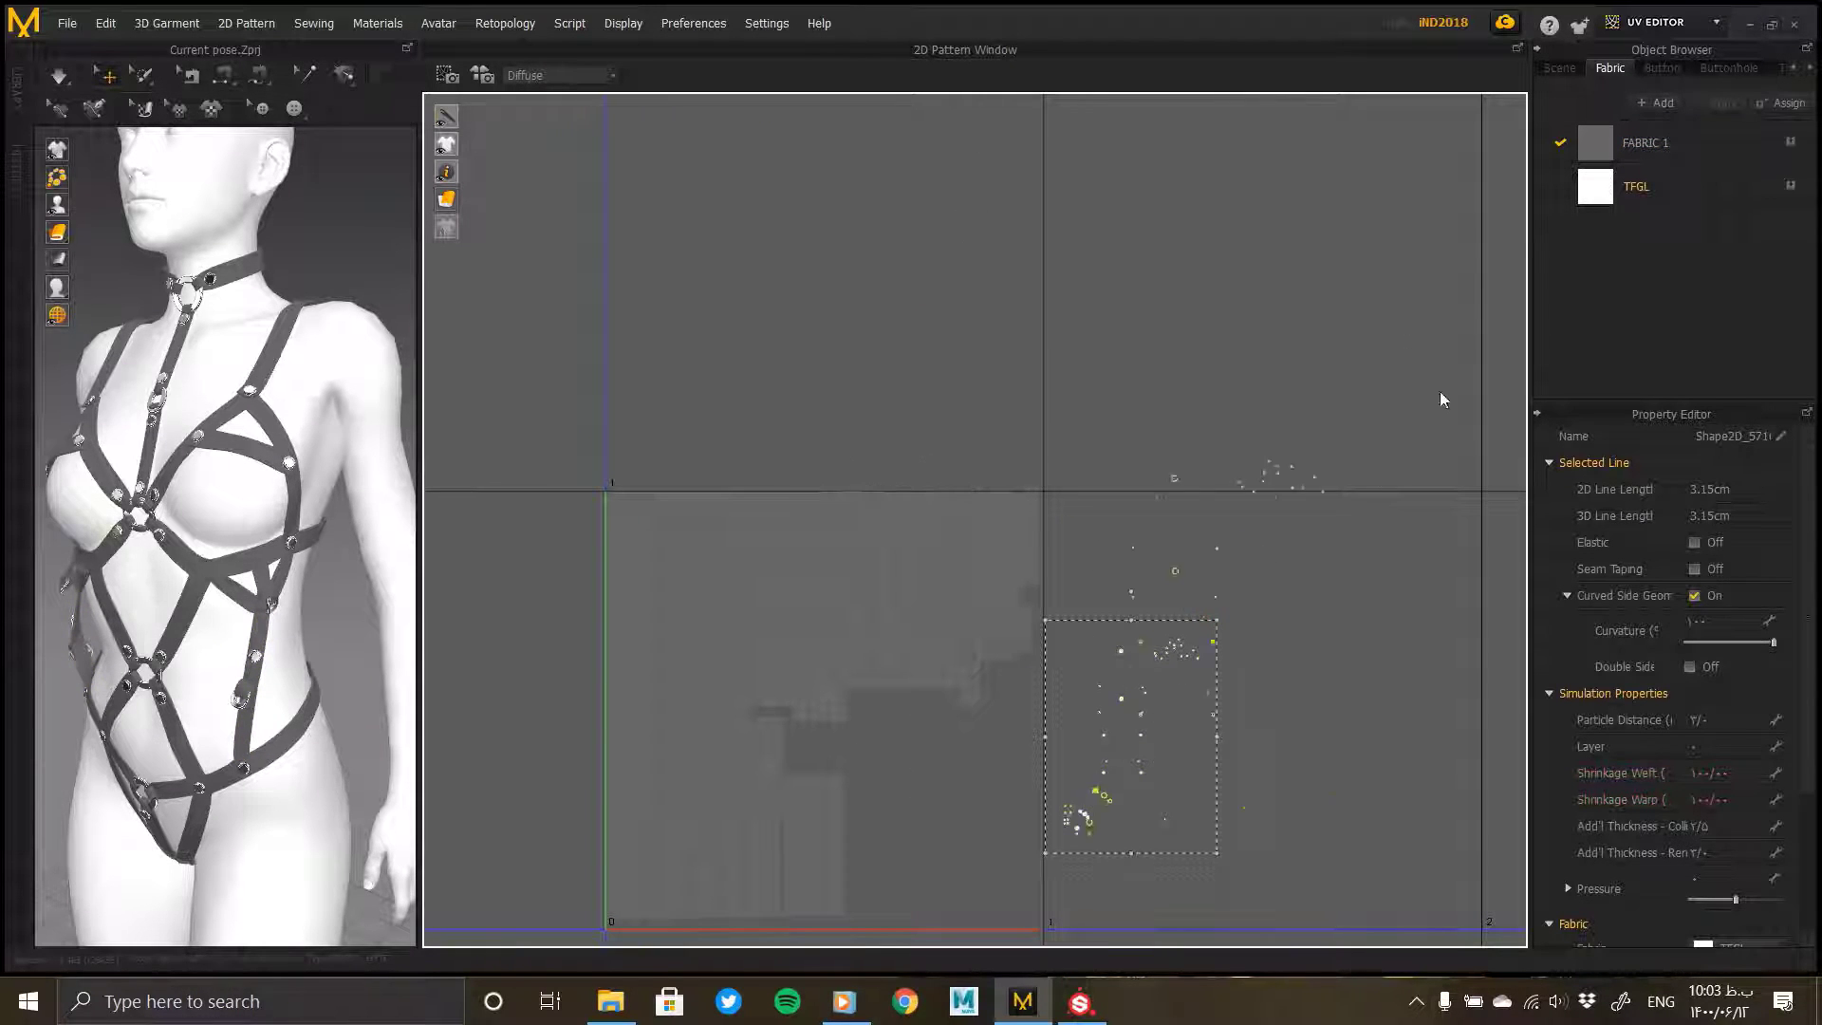
left_click_drag(1442, 400, 1480, 234)
middle_click_drag(1228, 557, 932, 459)
left_click_drag(990, 443, 1013, 512)
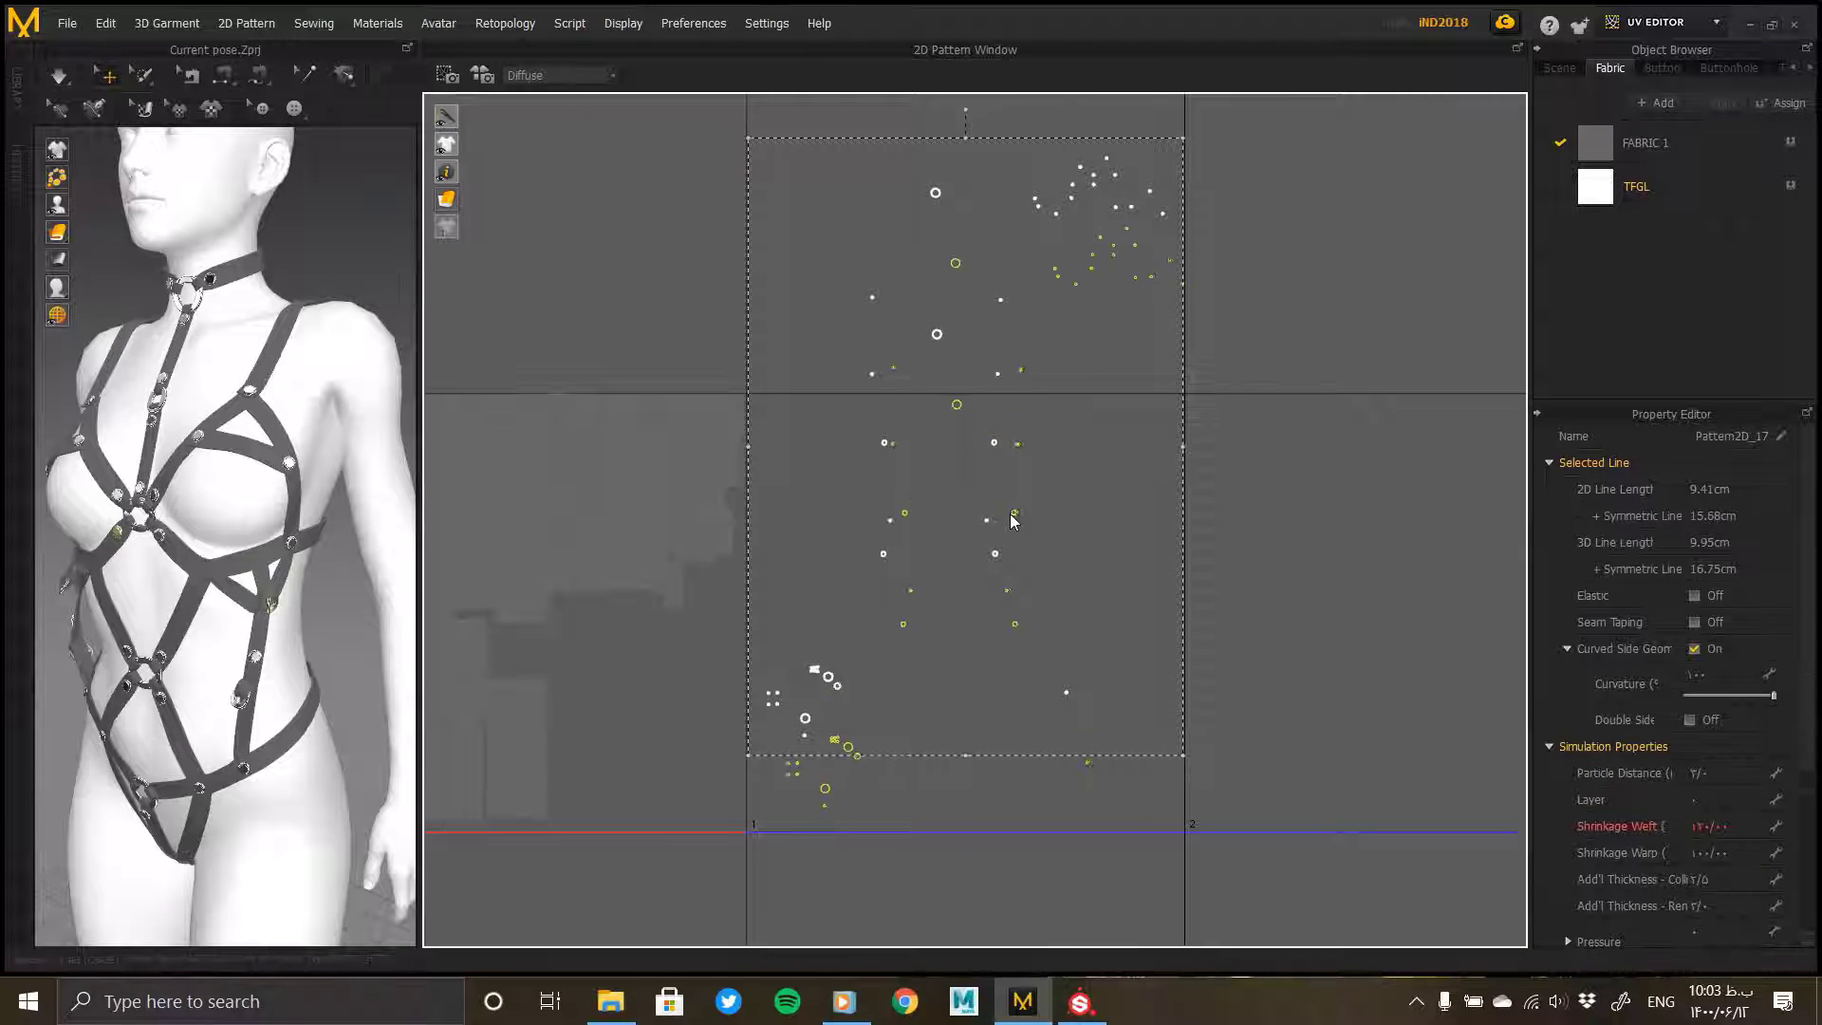
Step: Pull the upper rings and rivets down among the others and scale the whole hardware group up
left_click(1297, 231)
left_click_drag(844, 185, 1196, 417)
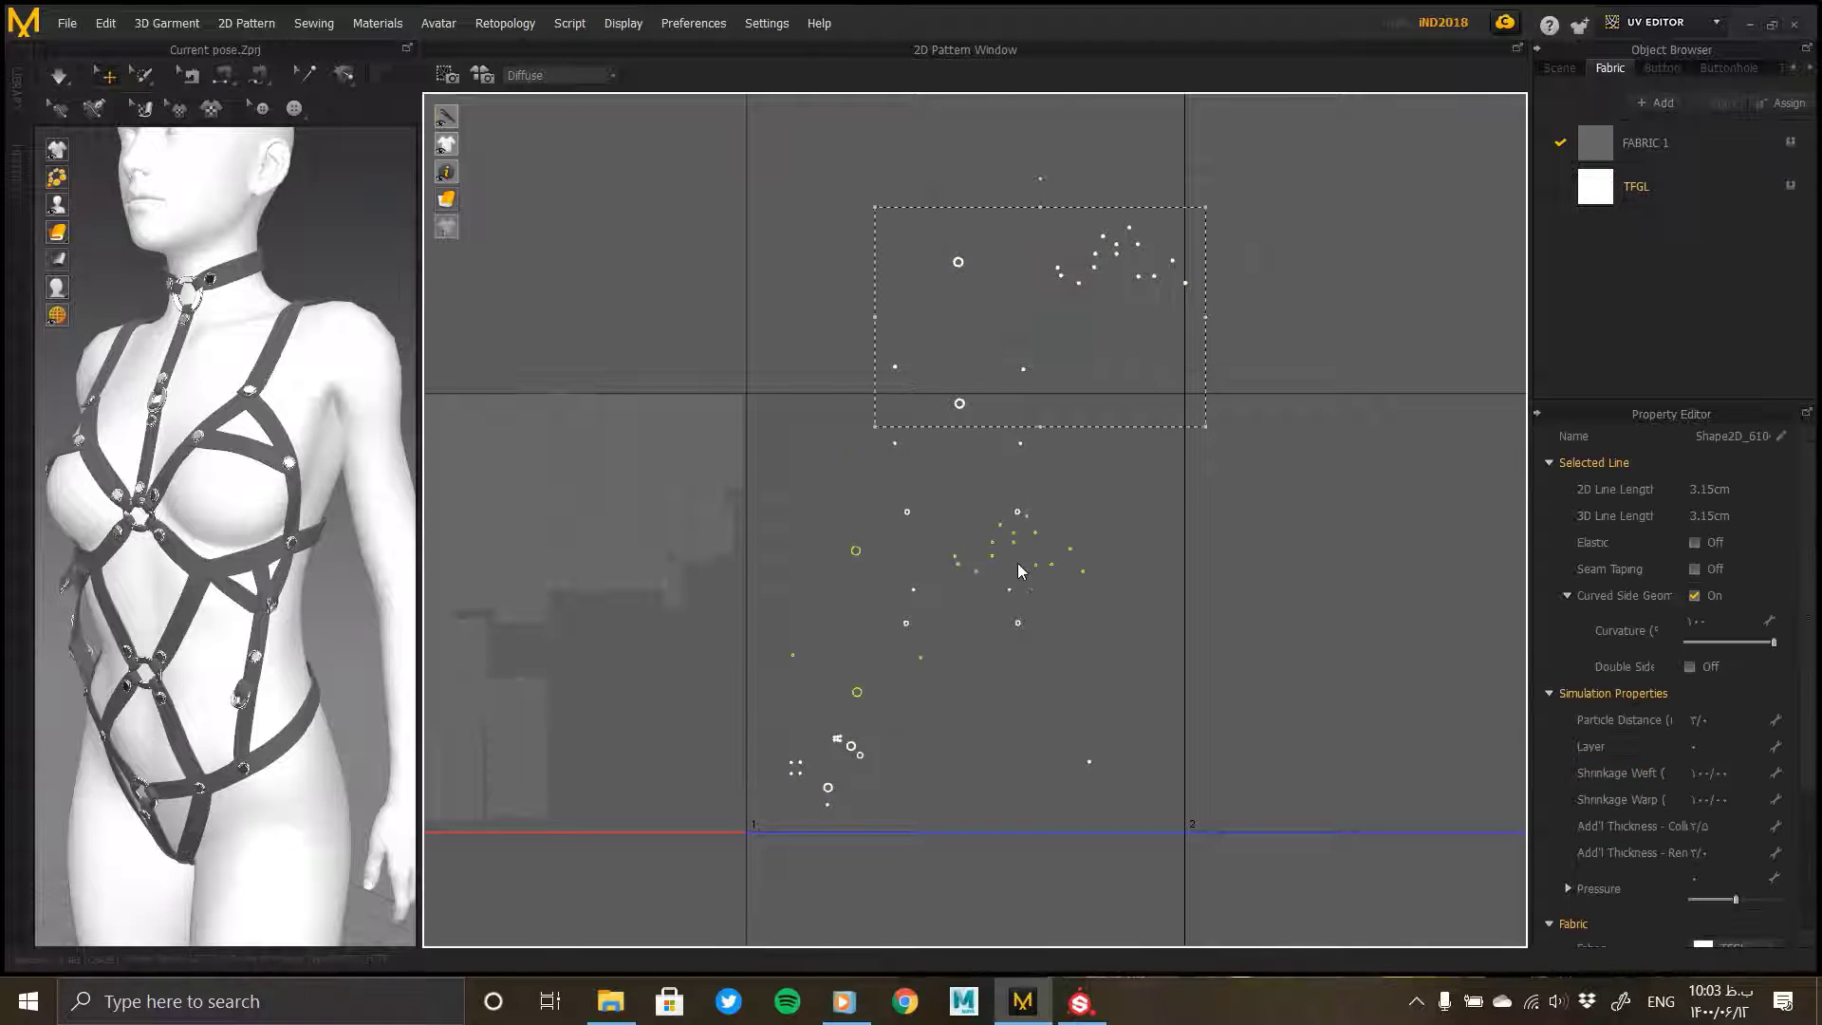
left_click(1201, 458)
left_click_drag(769, 845, 1356, 418)
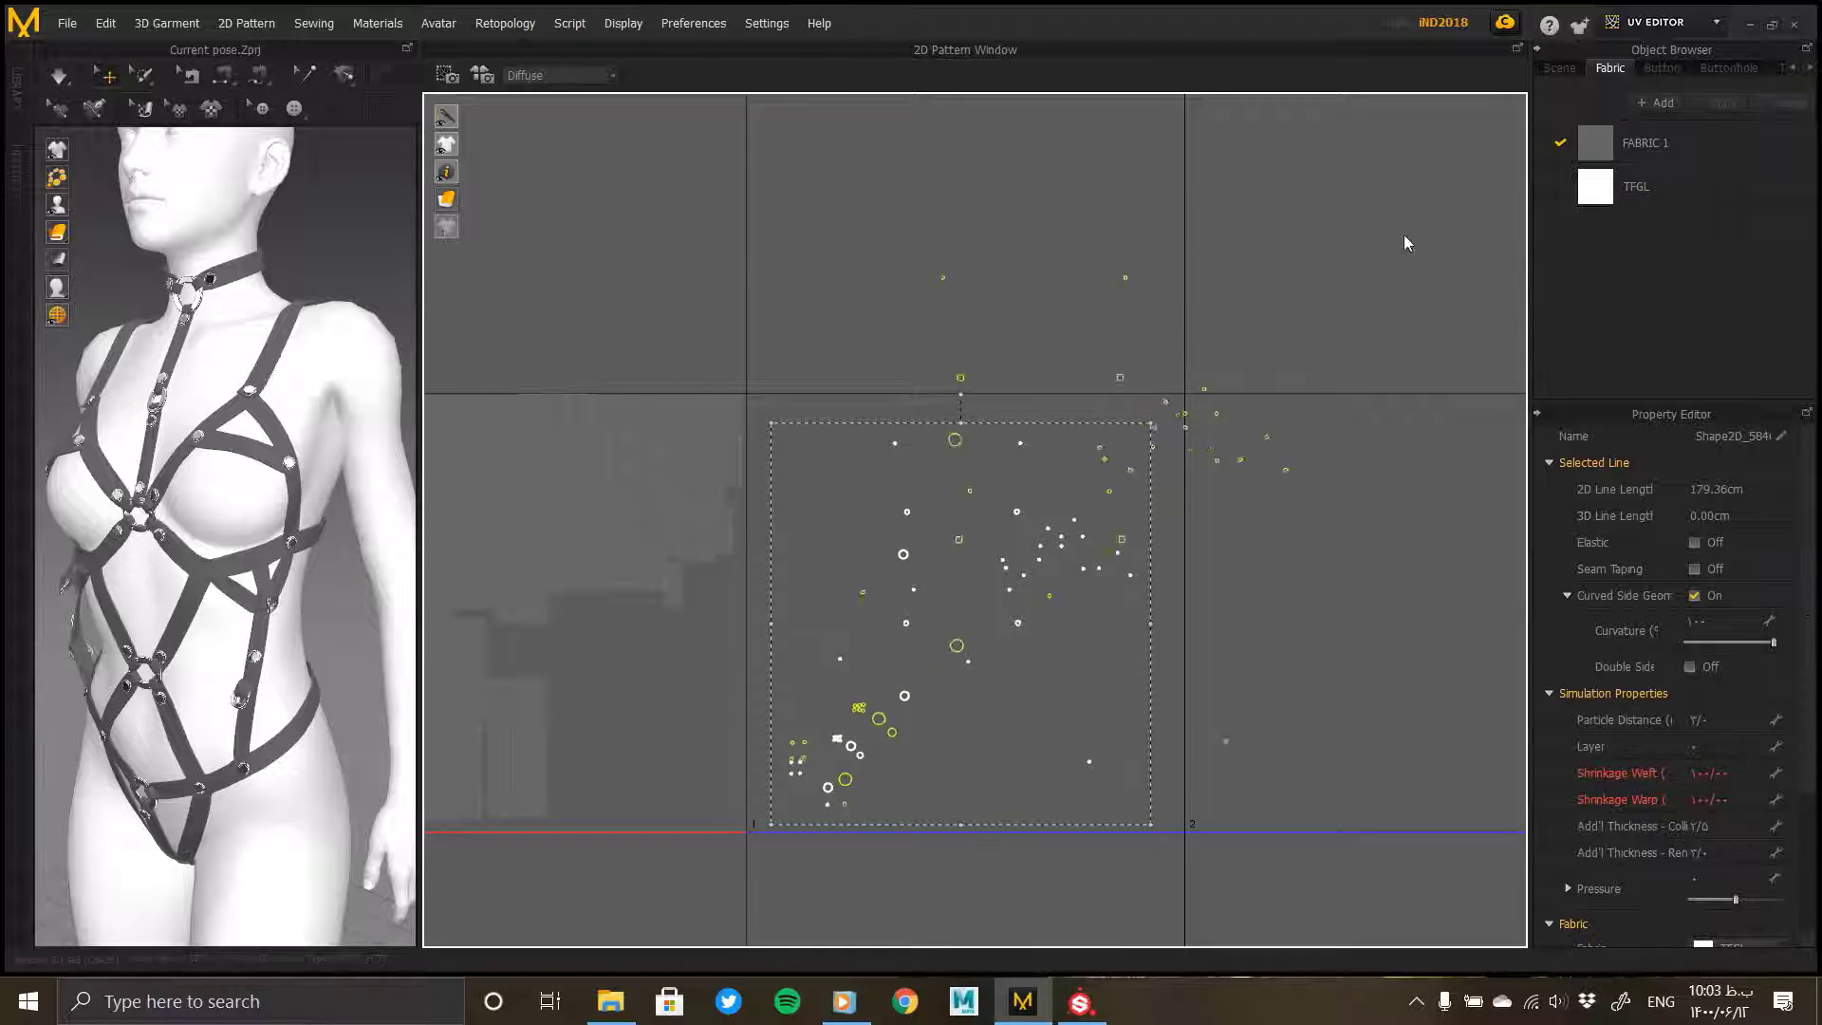
left_click_drag(1408, 244, 1408, 238)
scroll(1234, 532, "down", 5)
left_click(1173, 331)
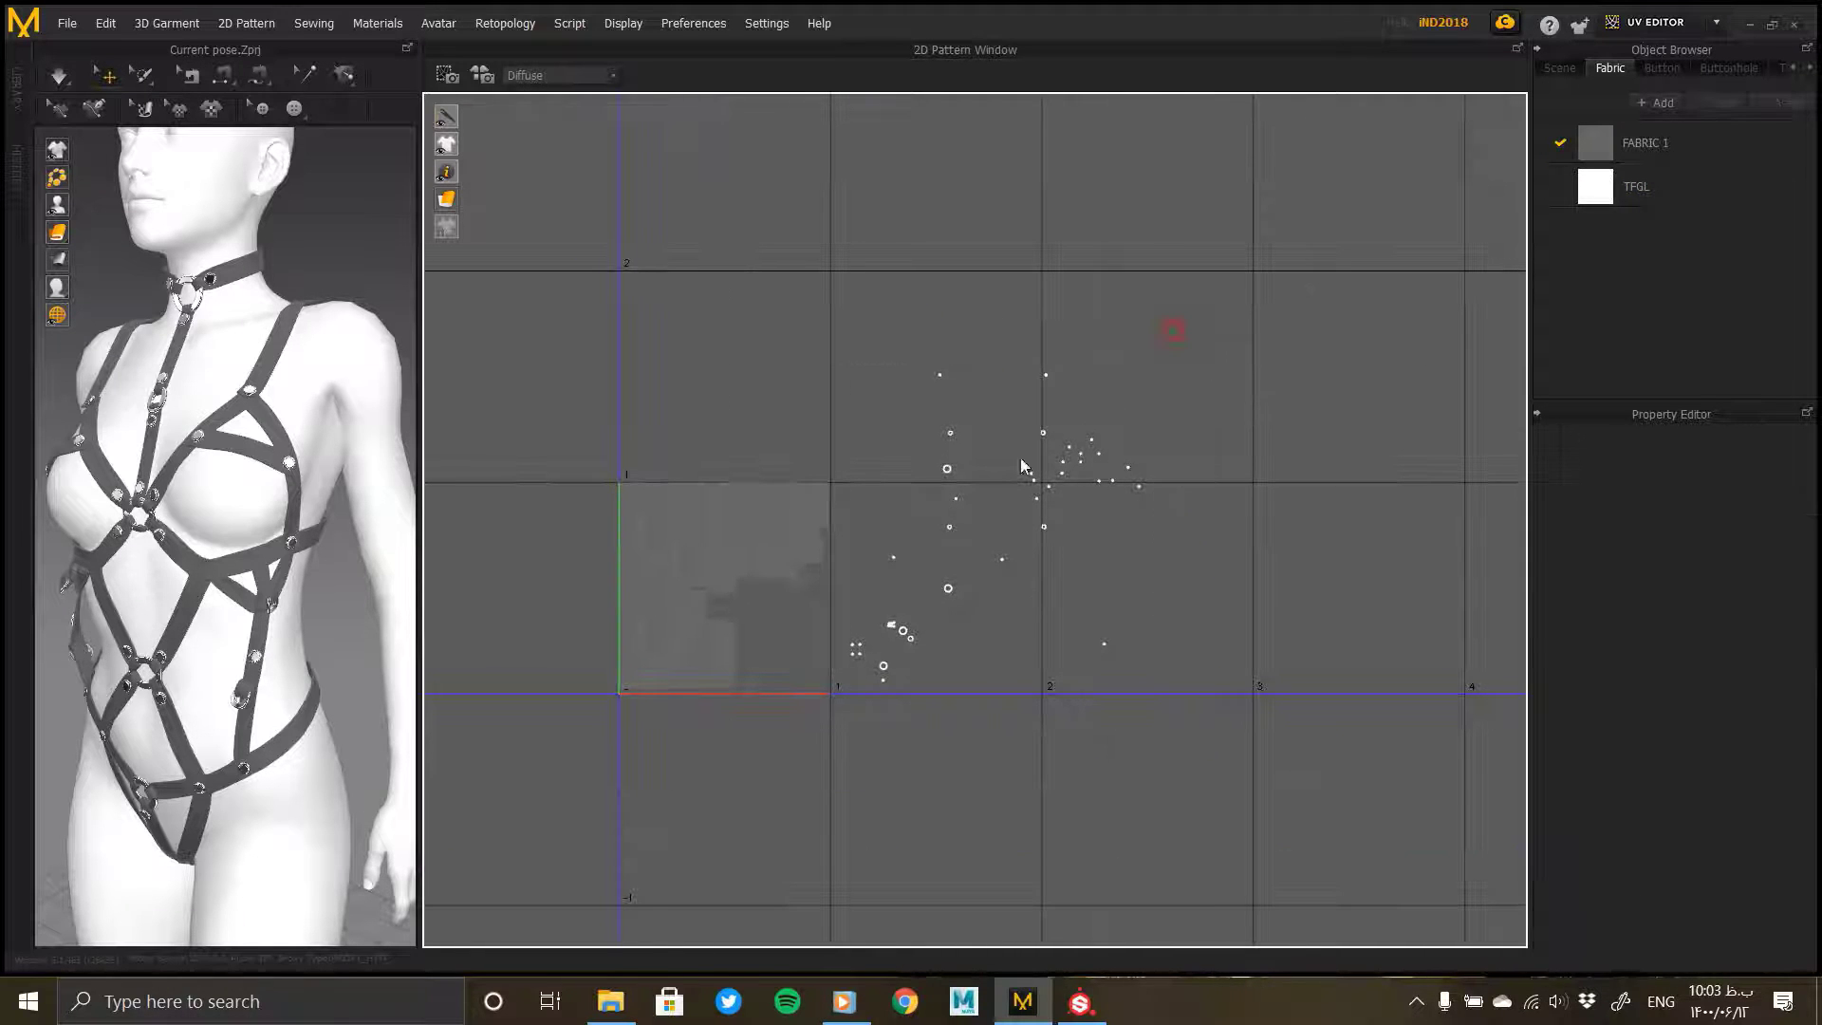
Step: Gather the hardware that spilled over back inside the 1–2 tile and enlarge all rings and rivets once more
left_click(1007, 586)
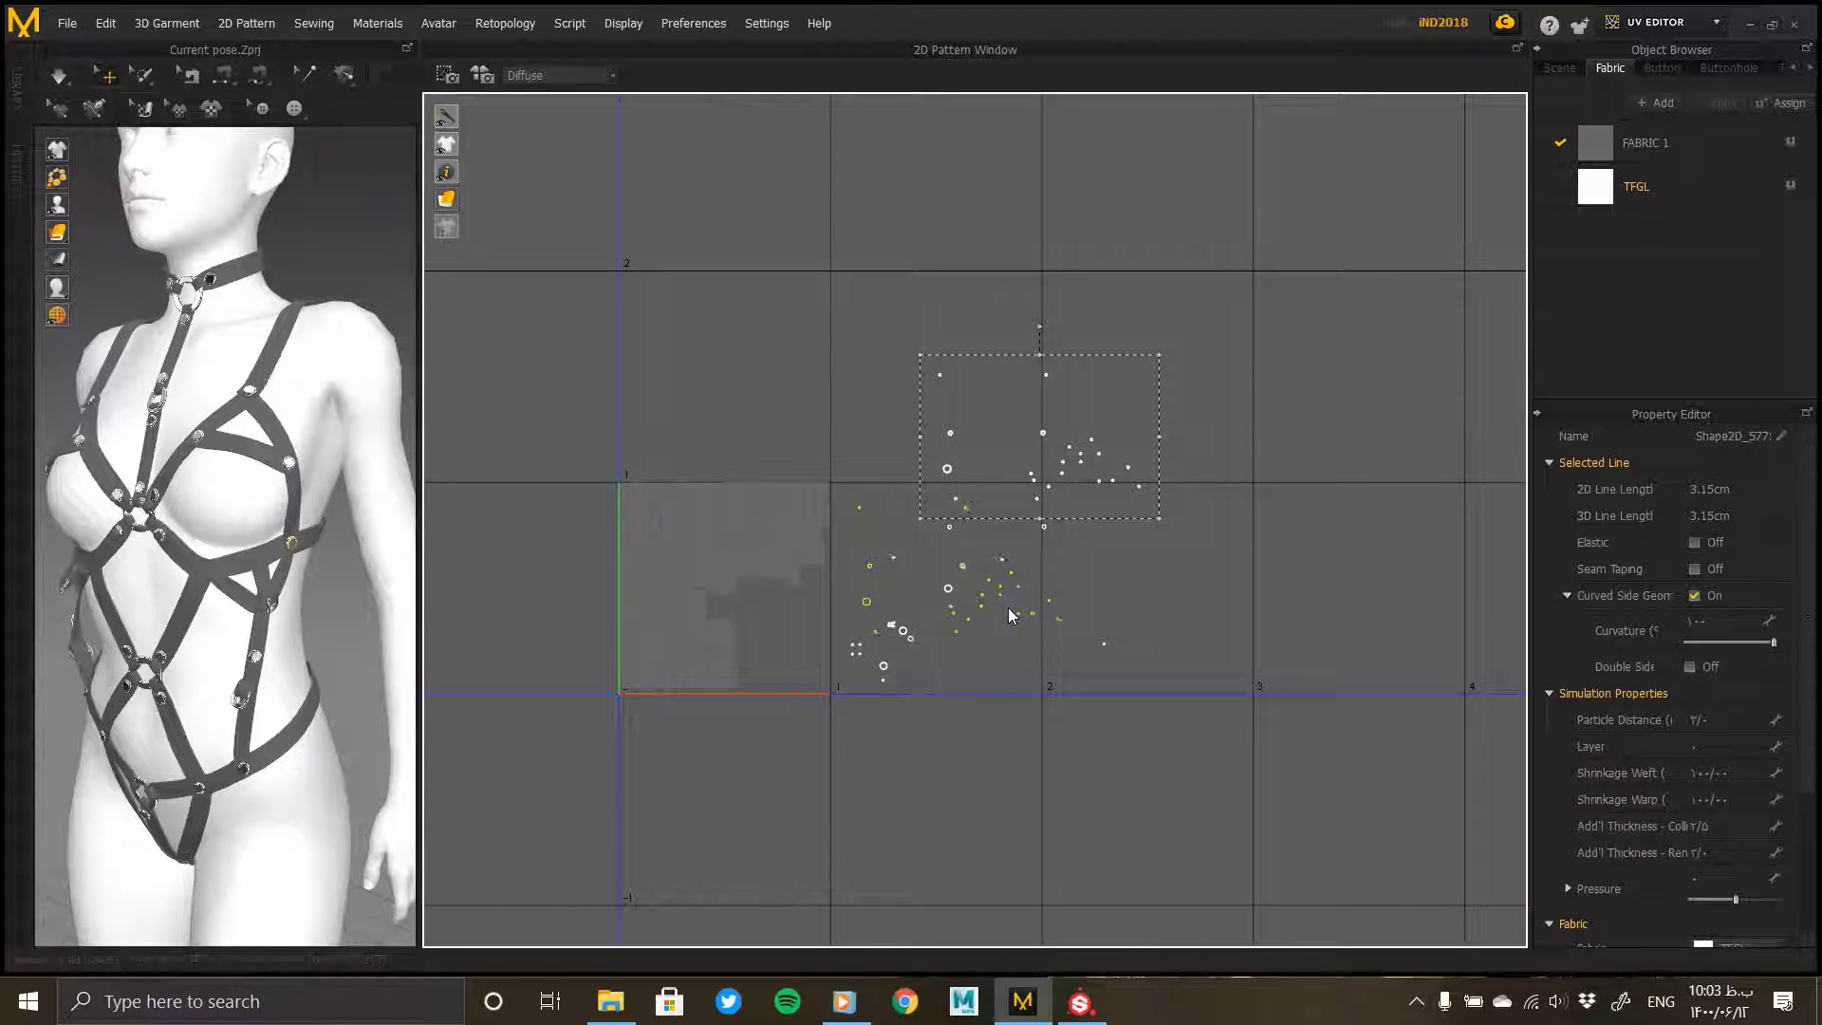
left_click(1059, 545)
left_click_drag(1008, 608, 949, 635)
left_click(1079, 439)
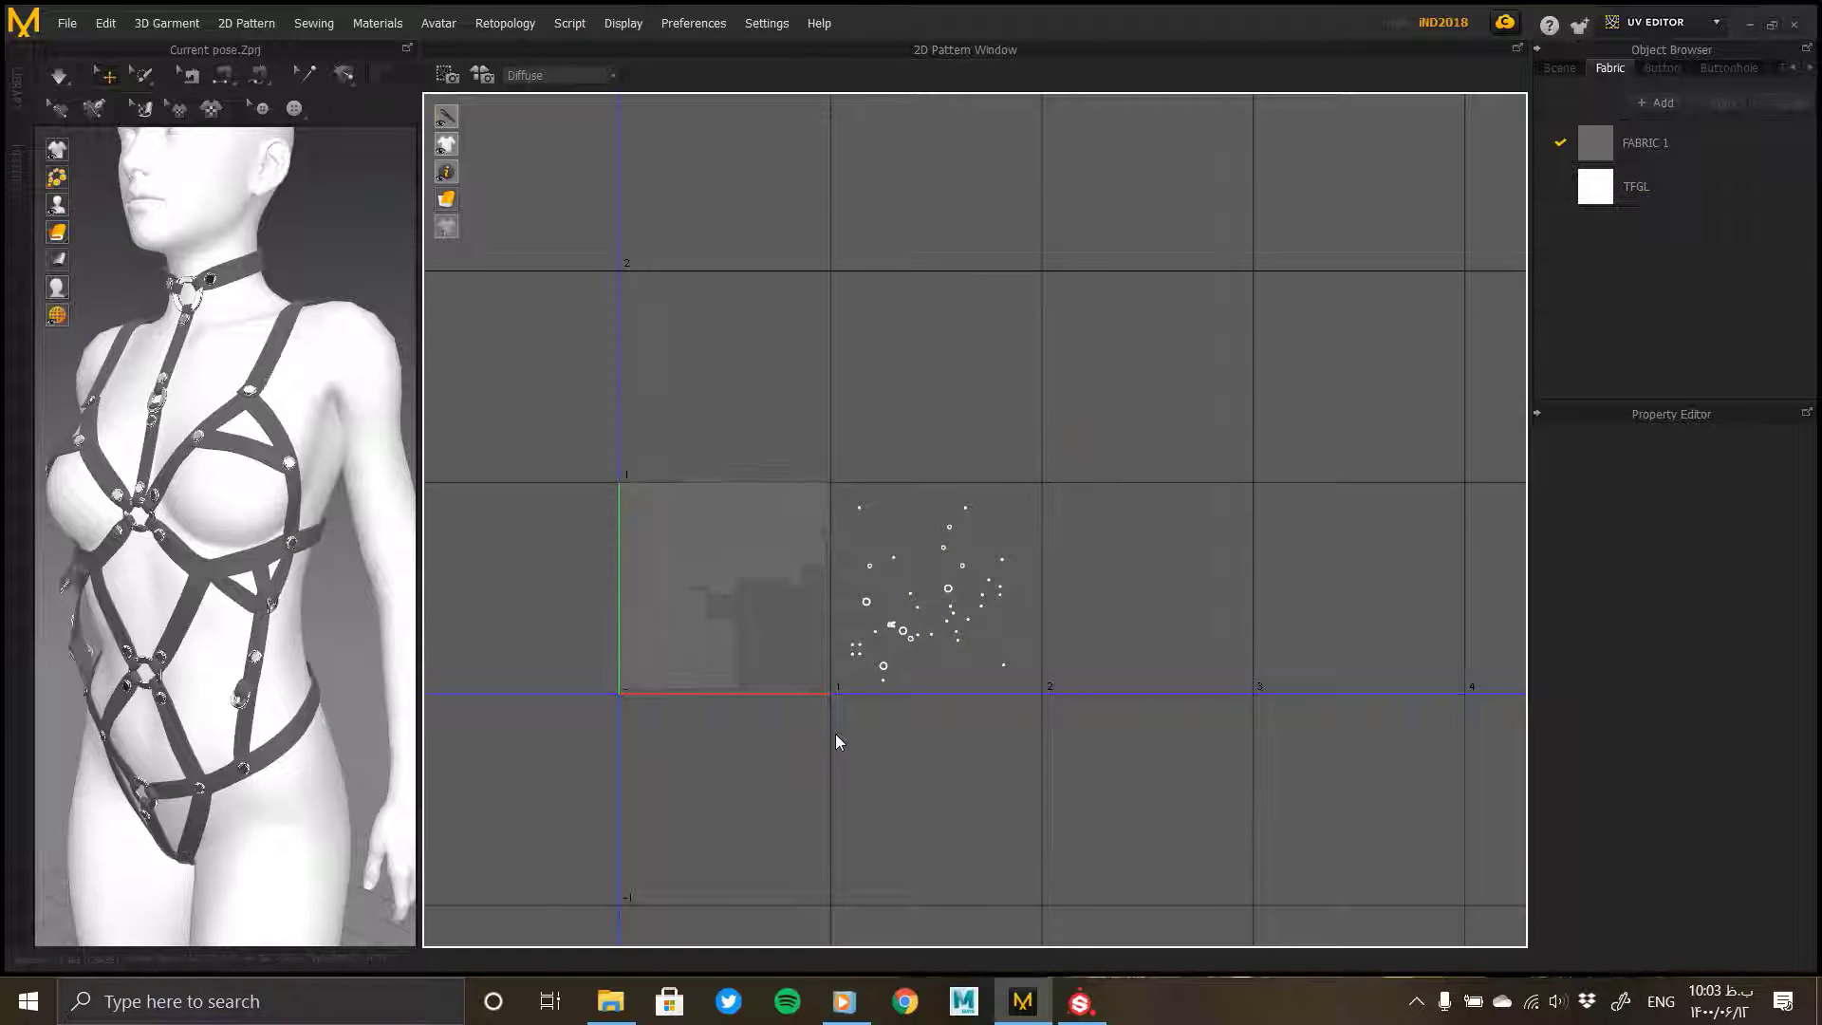
left_click_drag(836, 742, 1556, 142)
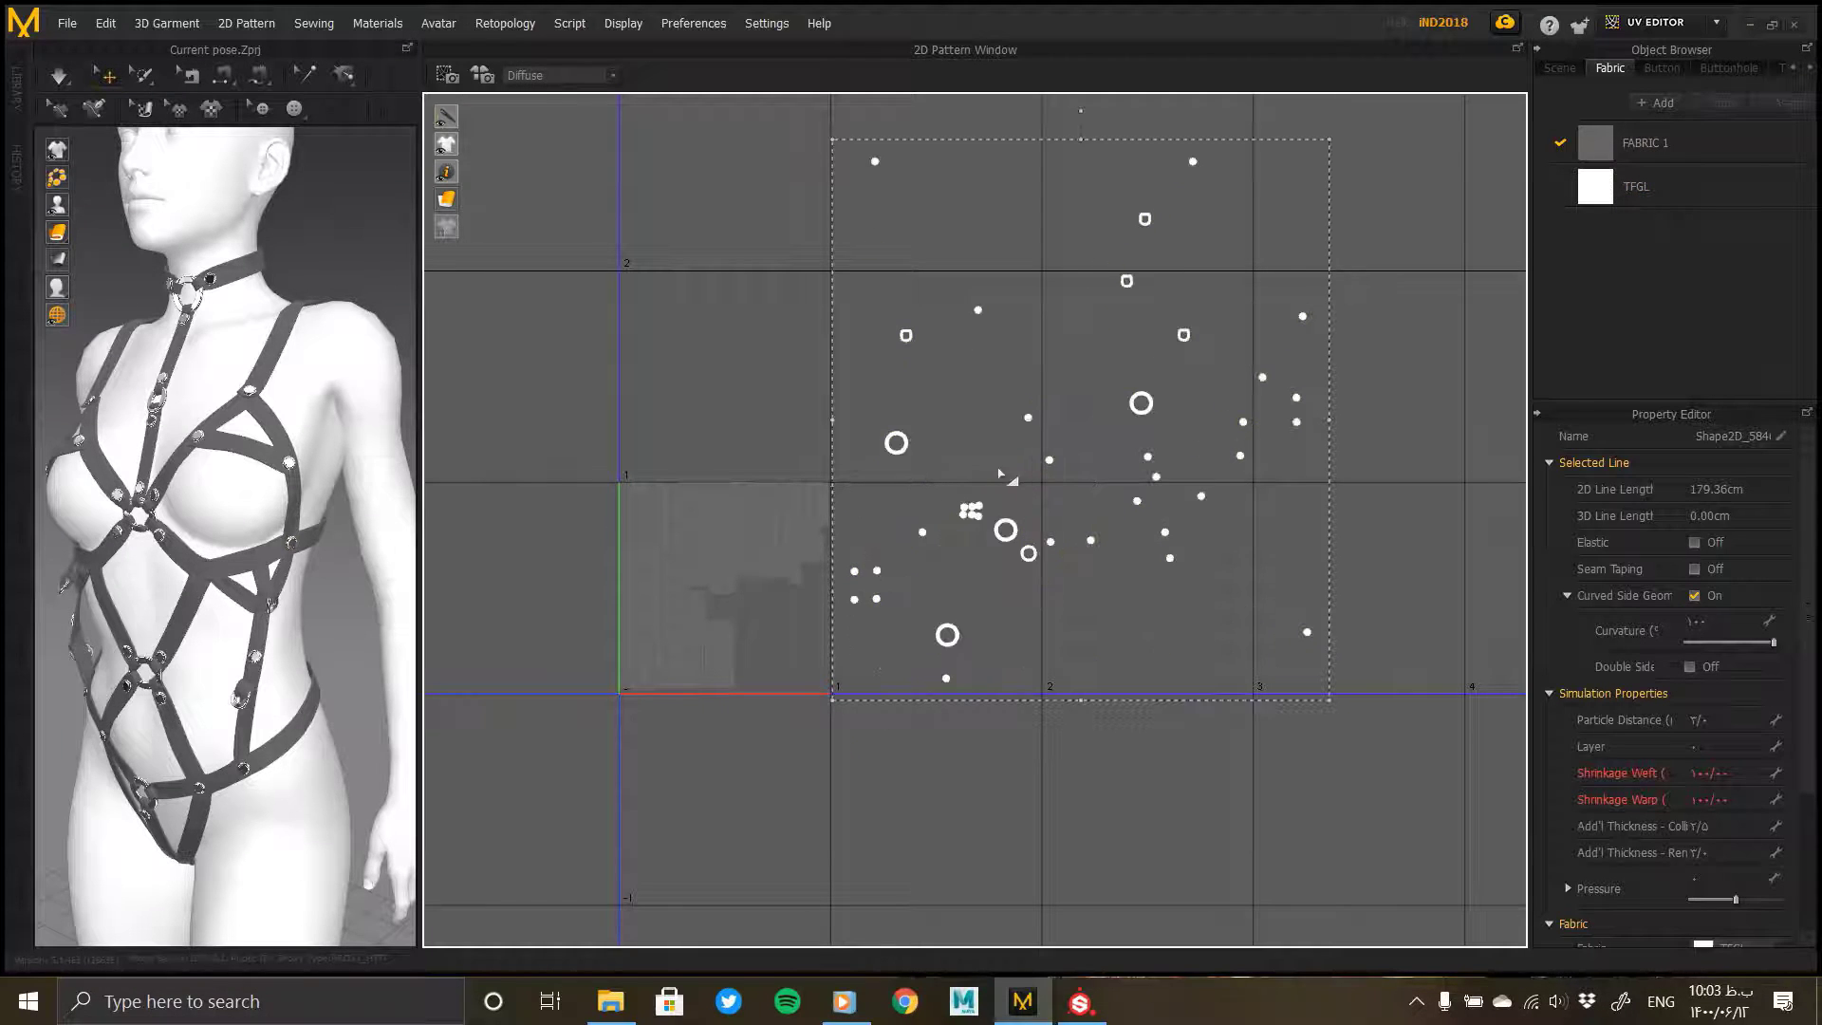
Step: Move the four-rivet group and two nearby rivets into the 0–1 tile's free space by its right edge
left_click(889, 529)
middle_click_drag(858, 601, 1040, 493)
scroll(1041, 493, "up", 8)
left_click_drag(1021, 345, 772, 328)
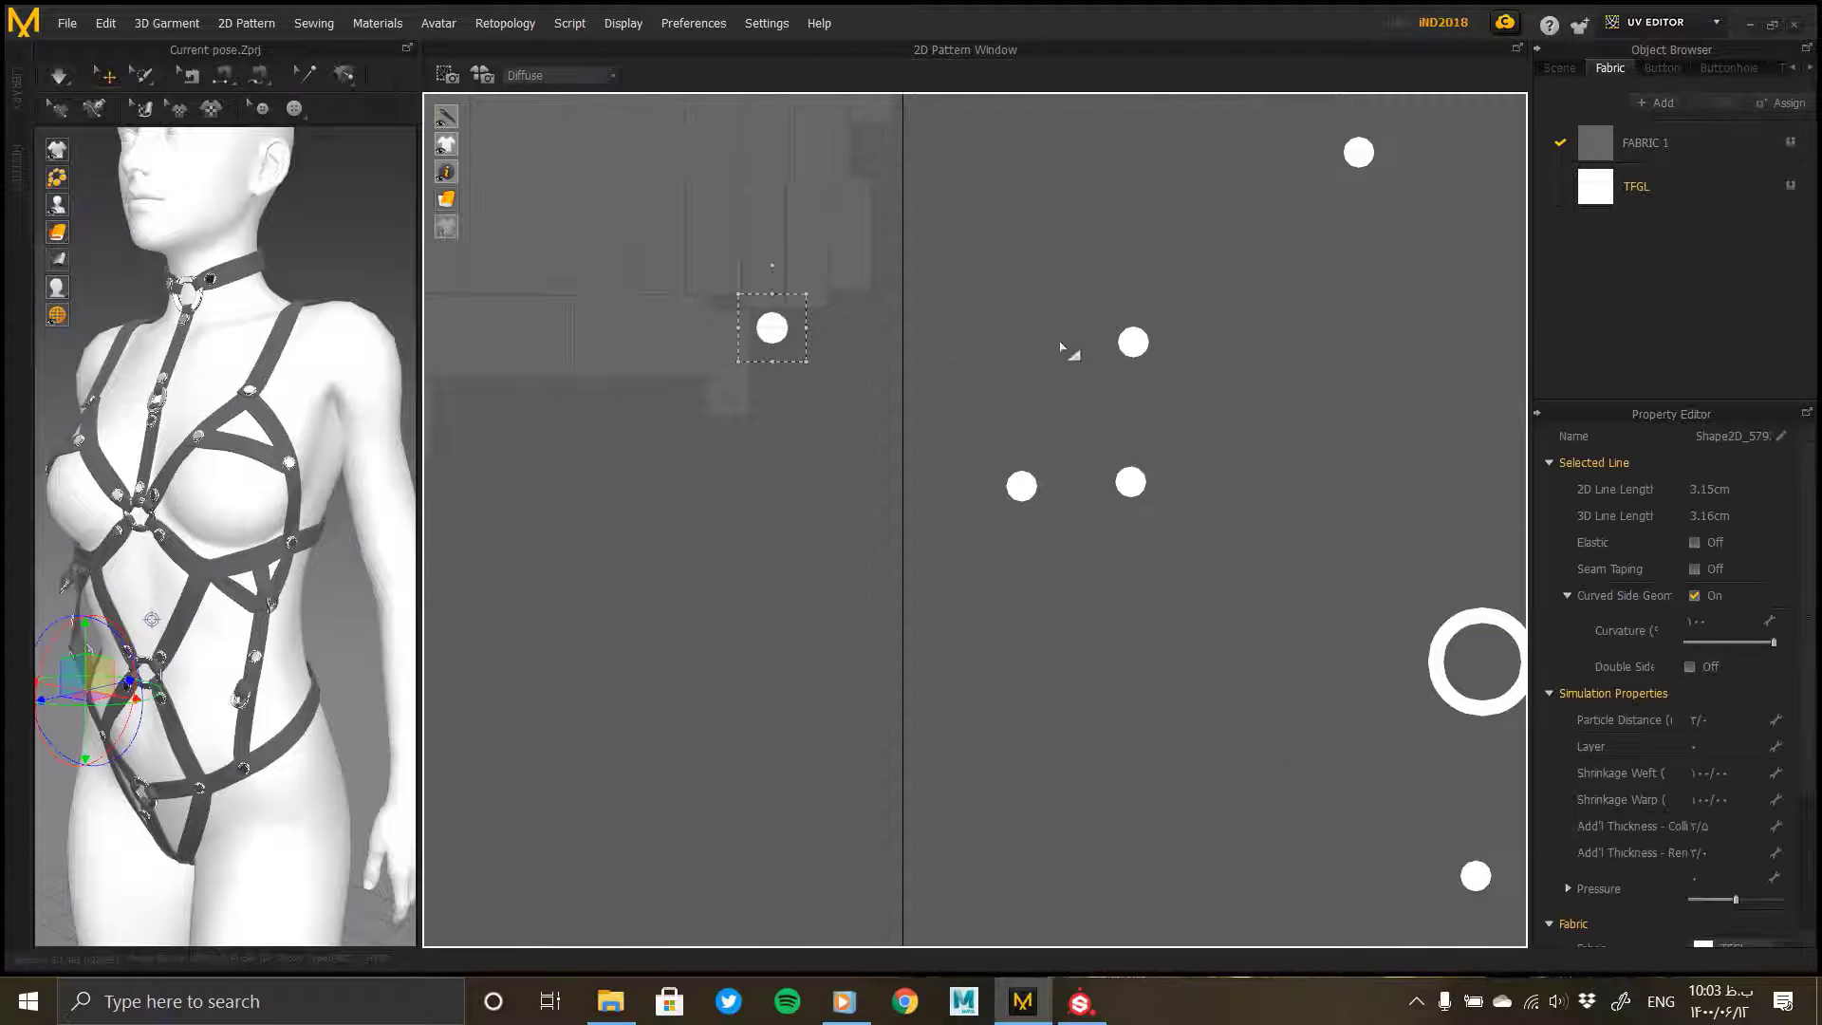
left_click_drag(1130, 342, 813, 327)
left_click_drag(1024, 493, 783, 371)
left_click_drag(1130, 483, 834, 368)
scroll(854, 389, "down", 4)
left_click_drag(1186, 670, 909, 485)
left_click_drag(1137, 365, 940, 500)
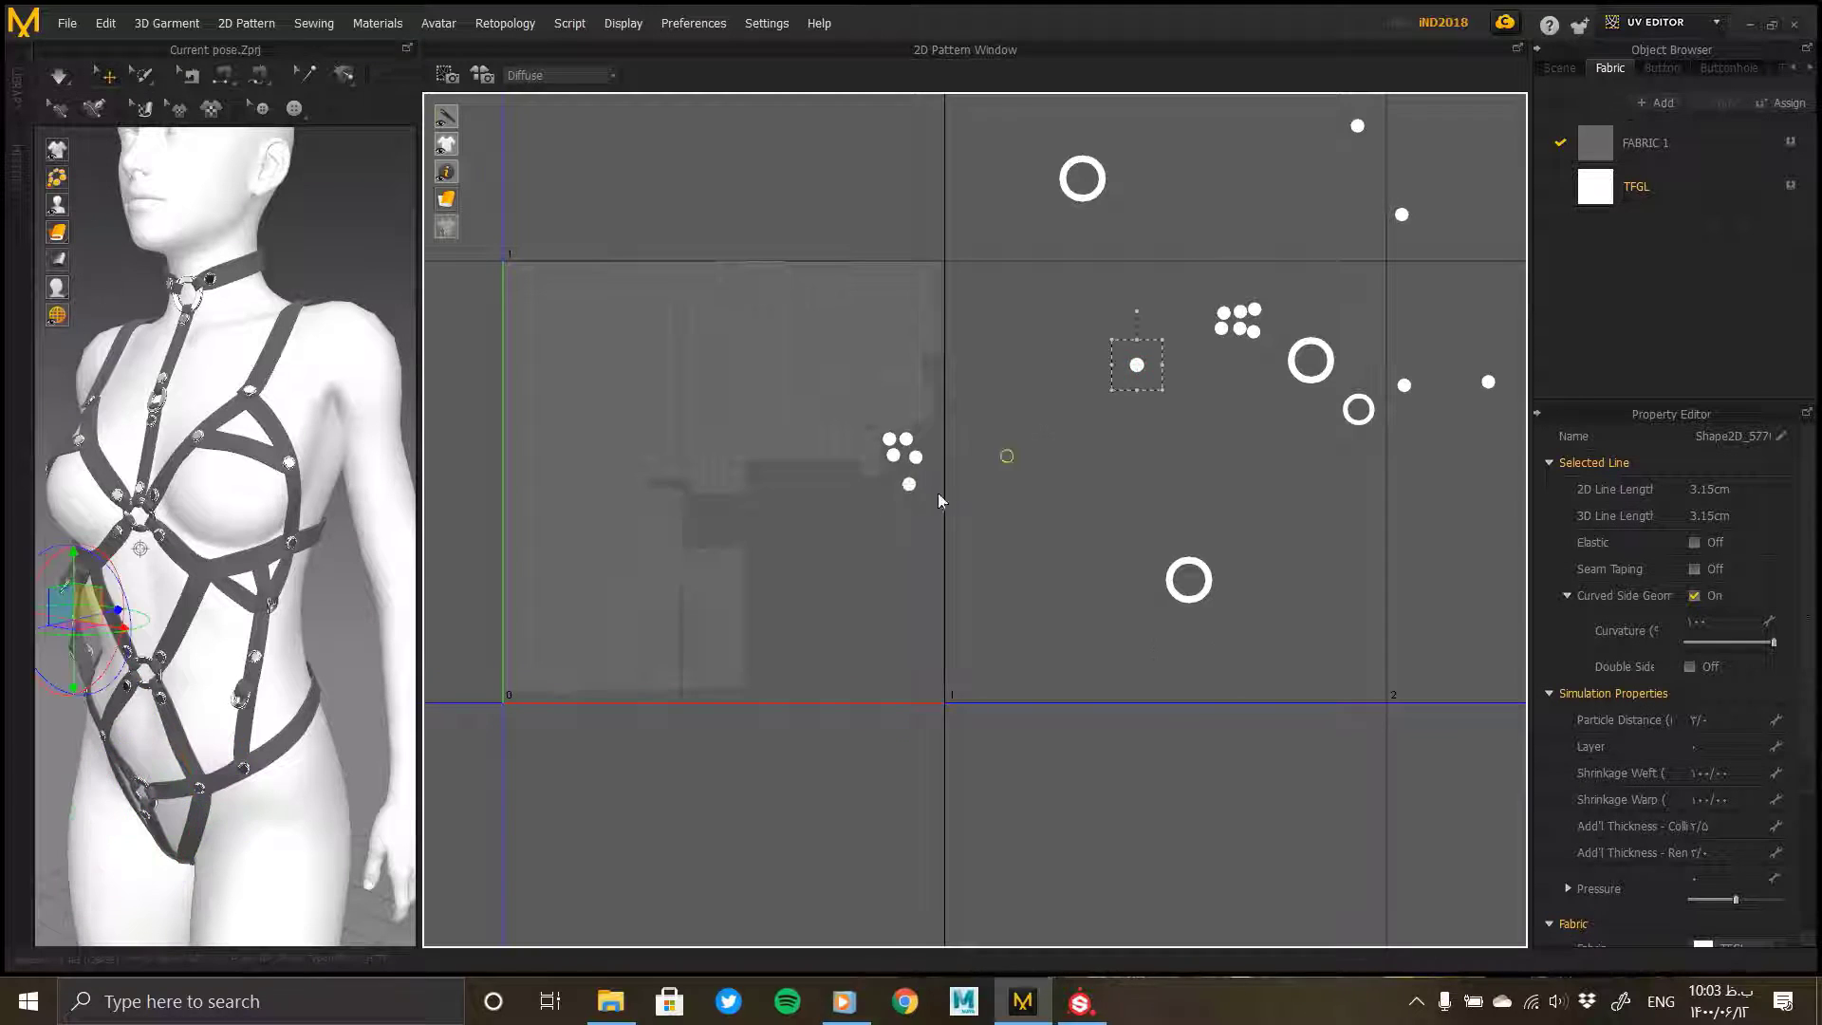
scroll(936, 480, "up", 3)
scroll(887, 512, "down", 6)
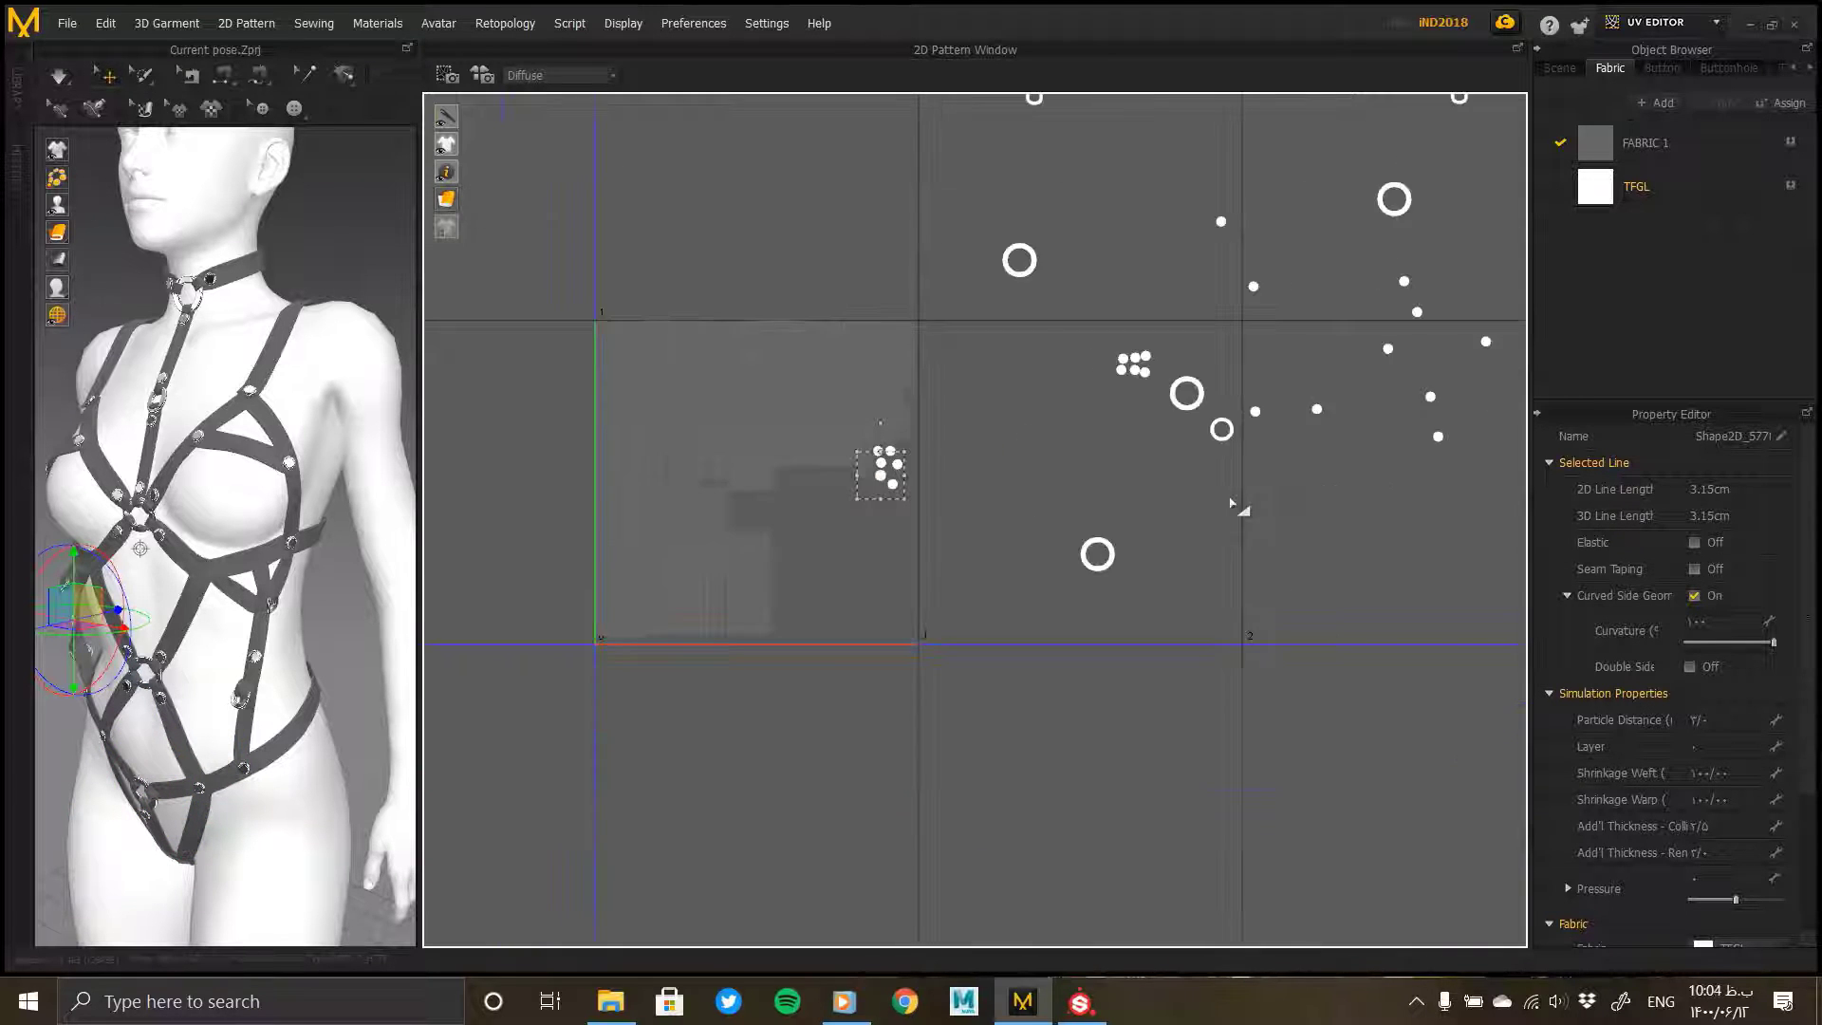
Step: Add more of the outlying rivets one by one to the rivet cluster inside the 0–1 tile
left_click(1194, 512)
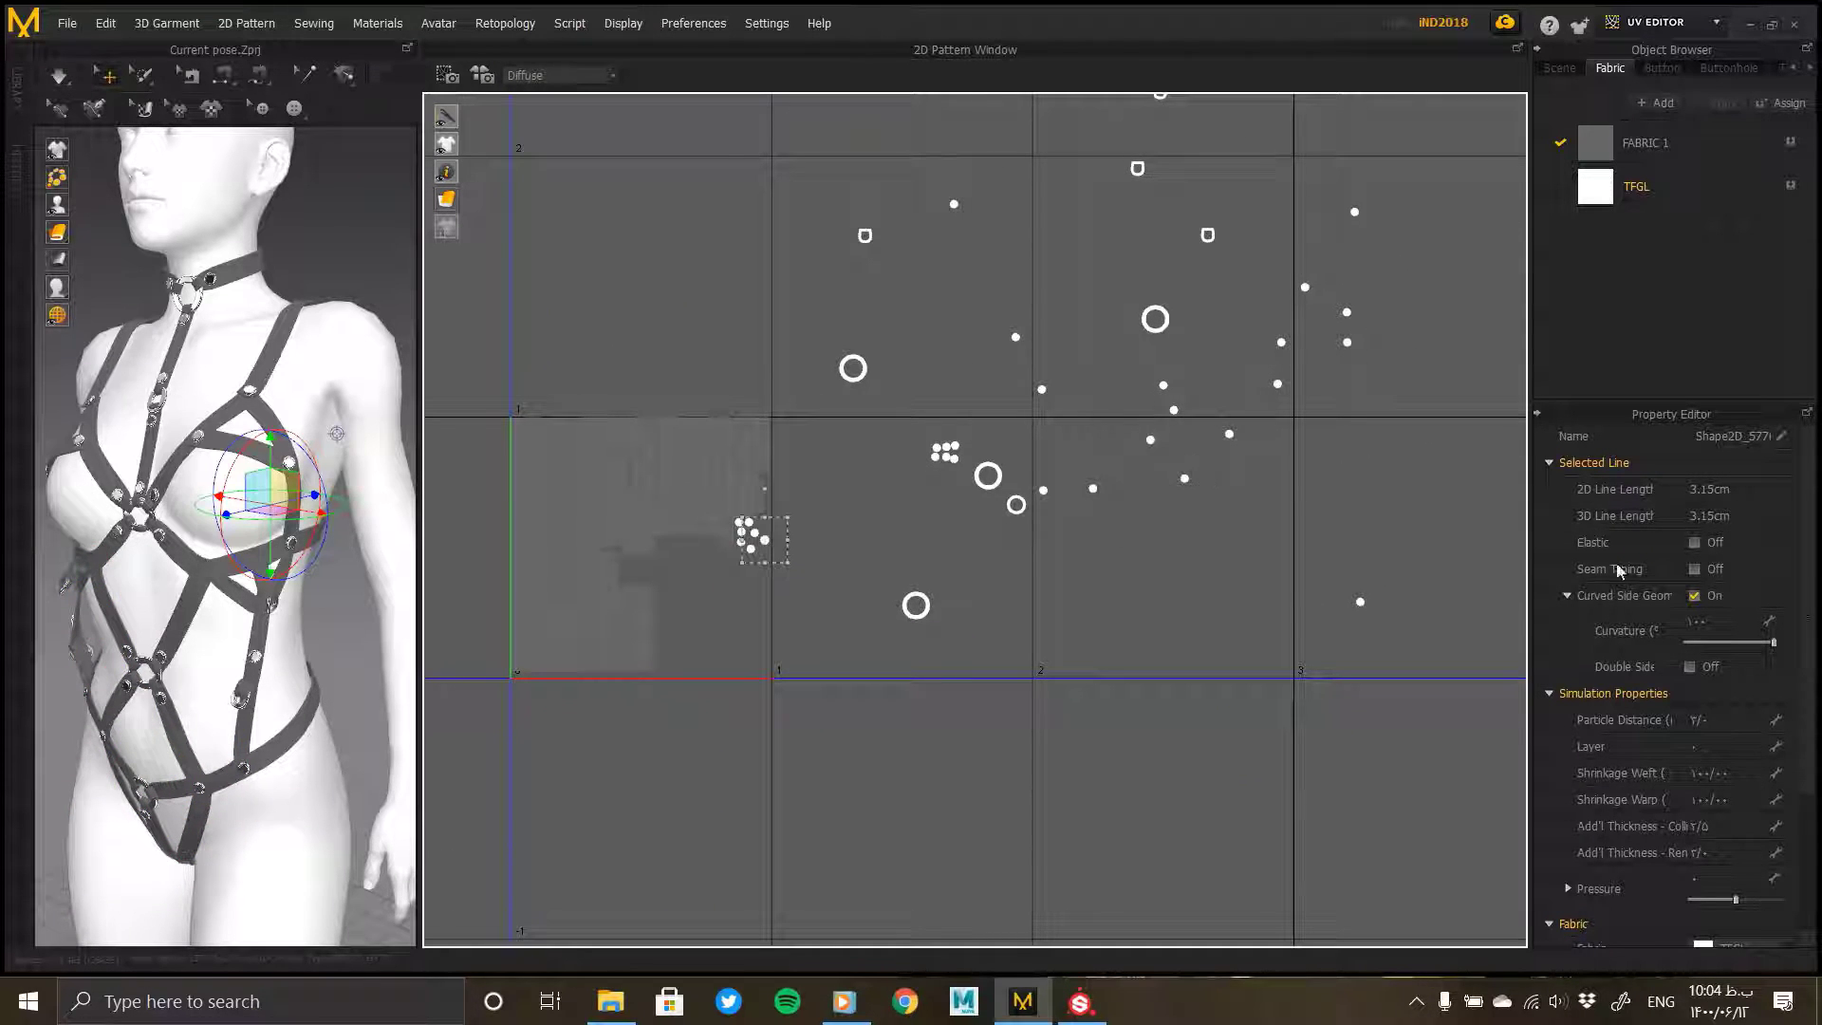
left_click(1361, 600)
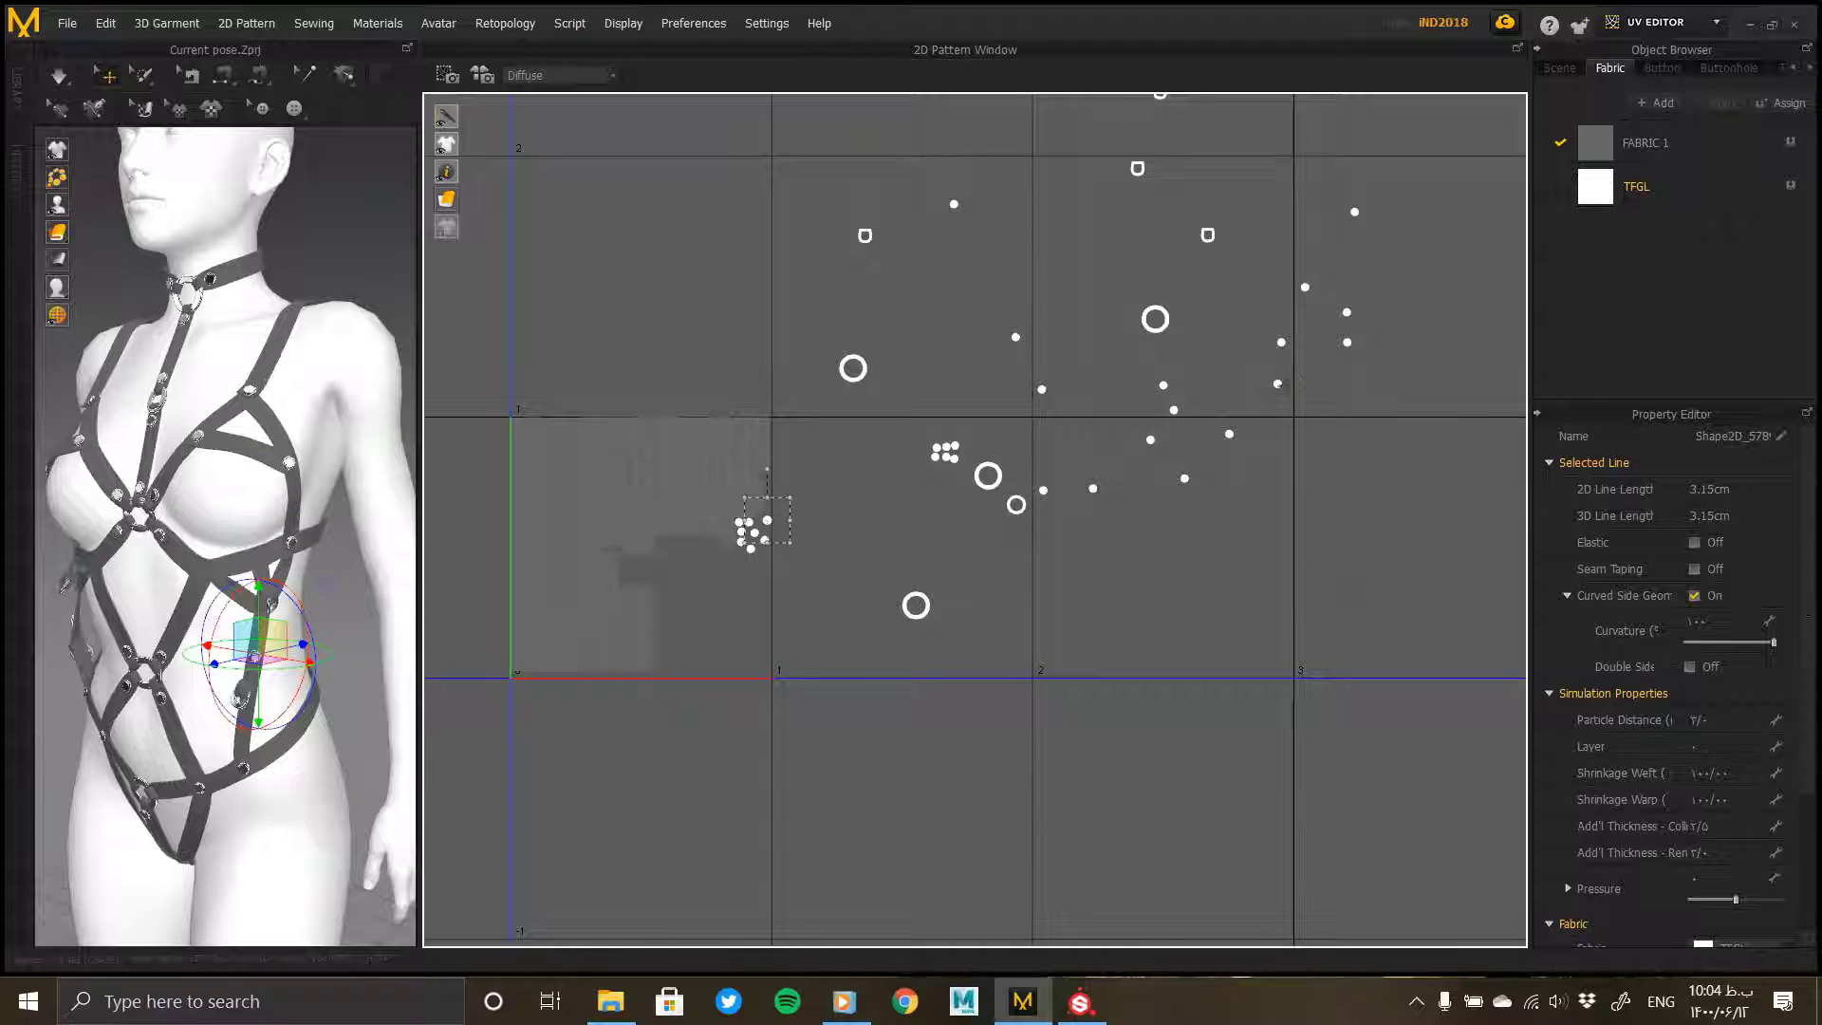
left_click_drag(1278, 385, 802, 573)
left_click_drag(1346, 311, 740, 557)
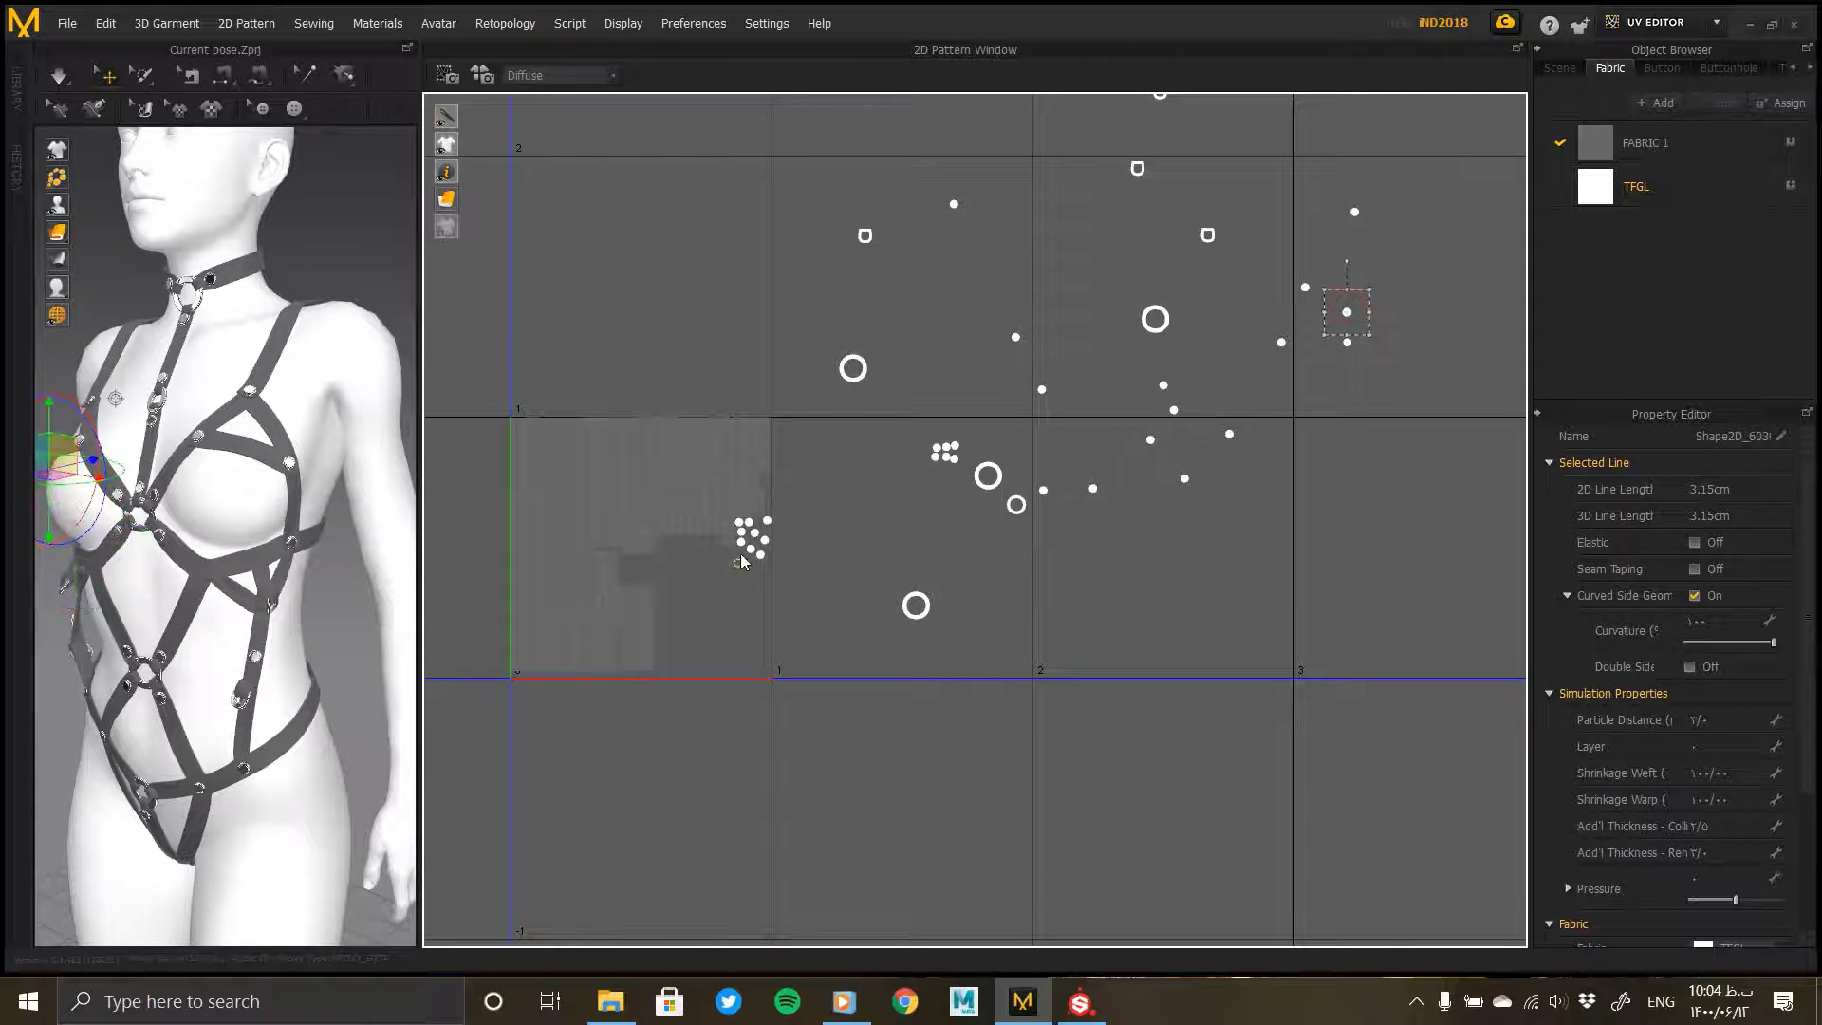
left_click(738, 556)
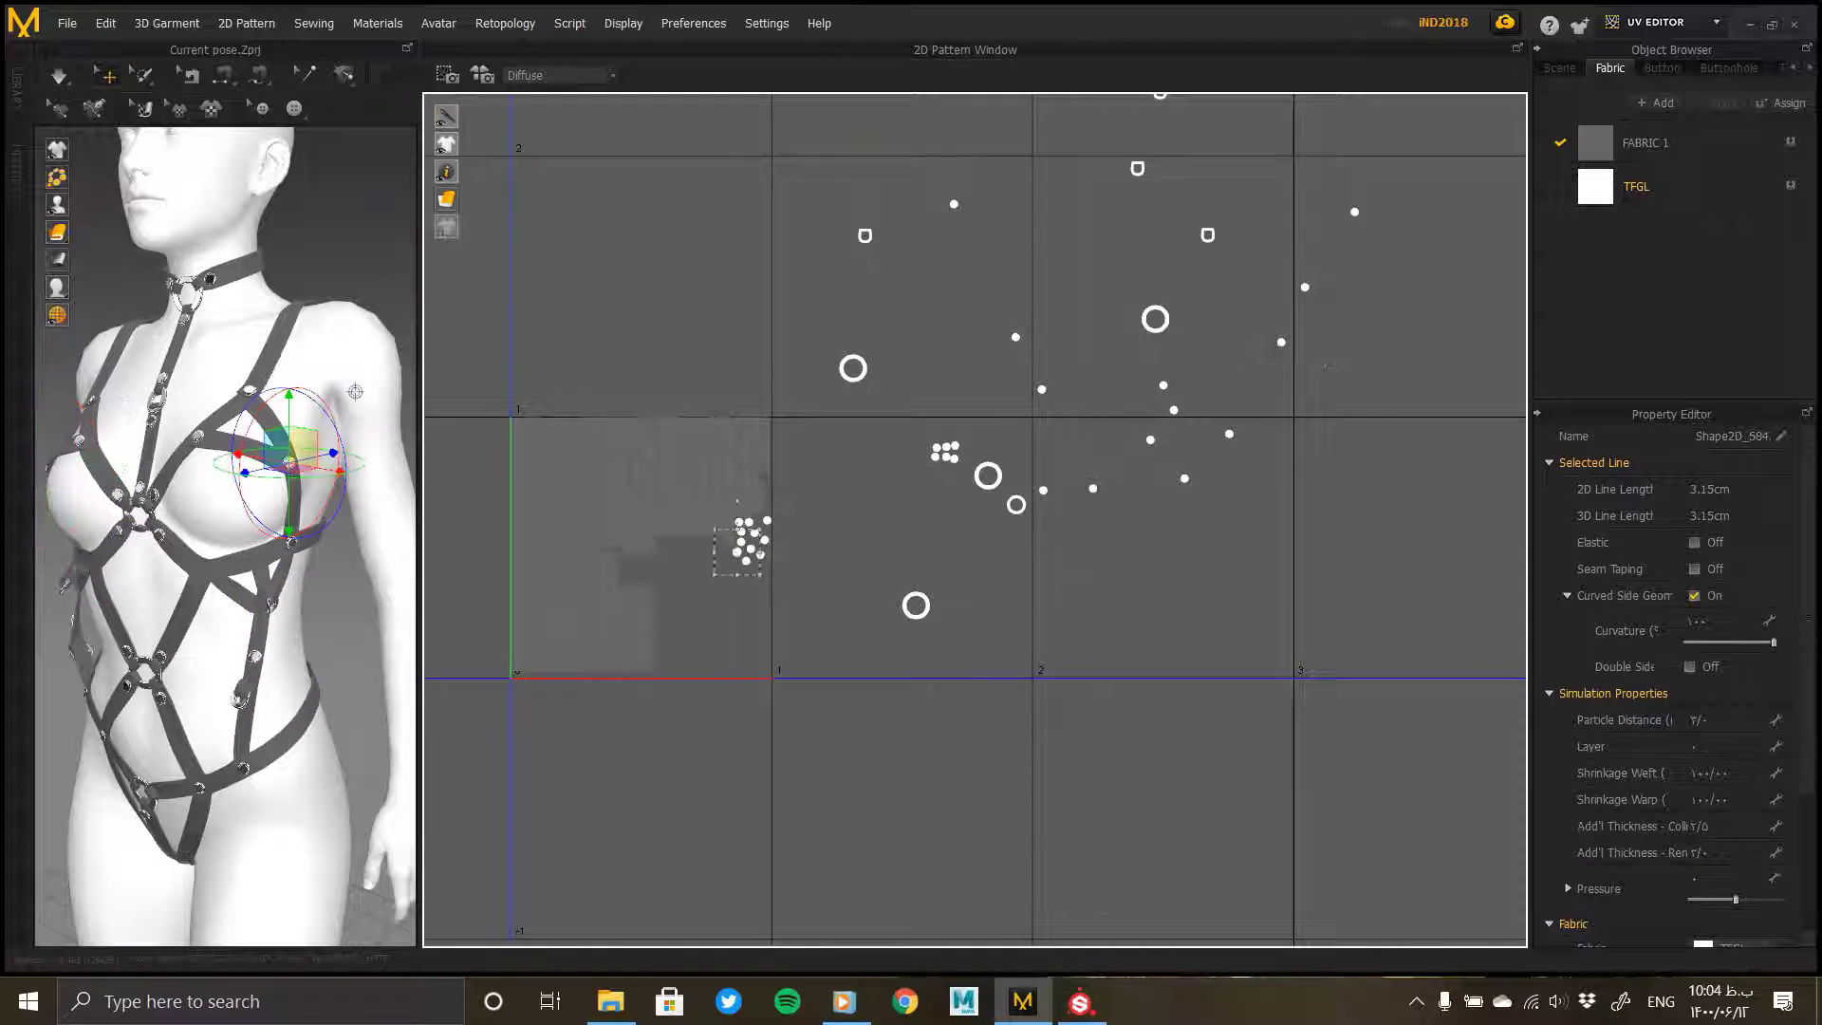
Step: Pack the farthest scattered rivets and the two above the 1–2 tile around the lower side of the rivet cluster
left_click_drag(1281, 342, 809, 536)
left_click(1306, 288)
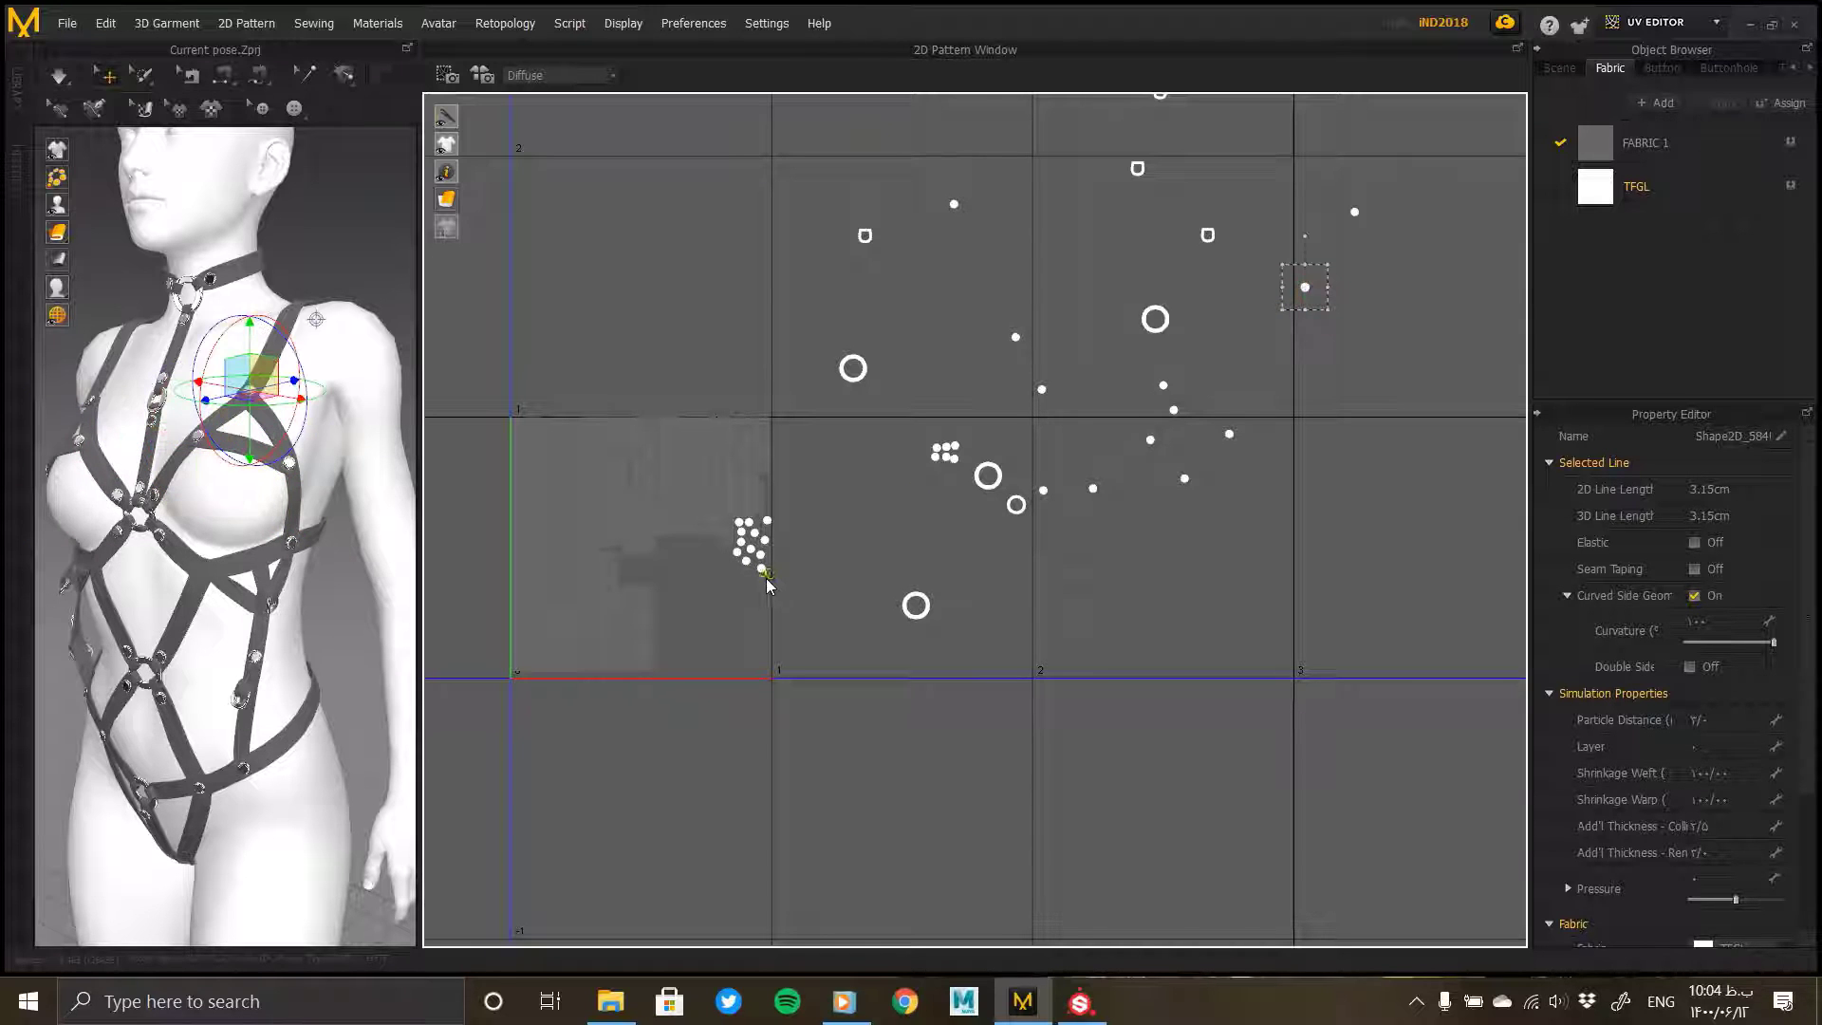
left_click_drag(1354, 212, 1043, 454)
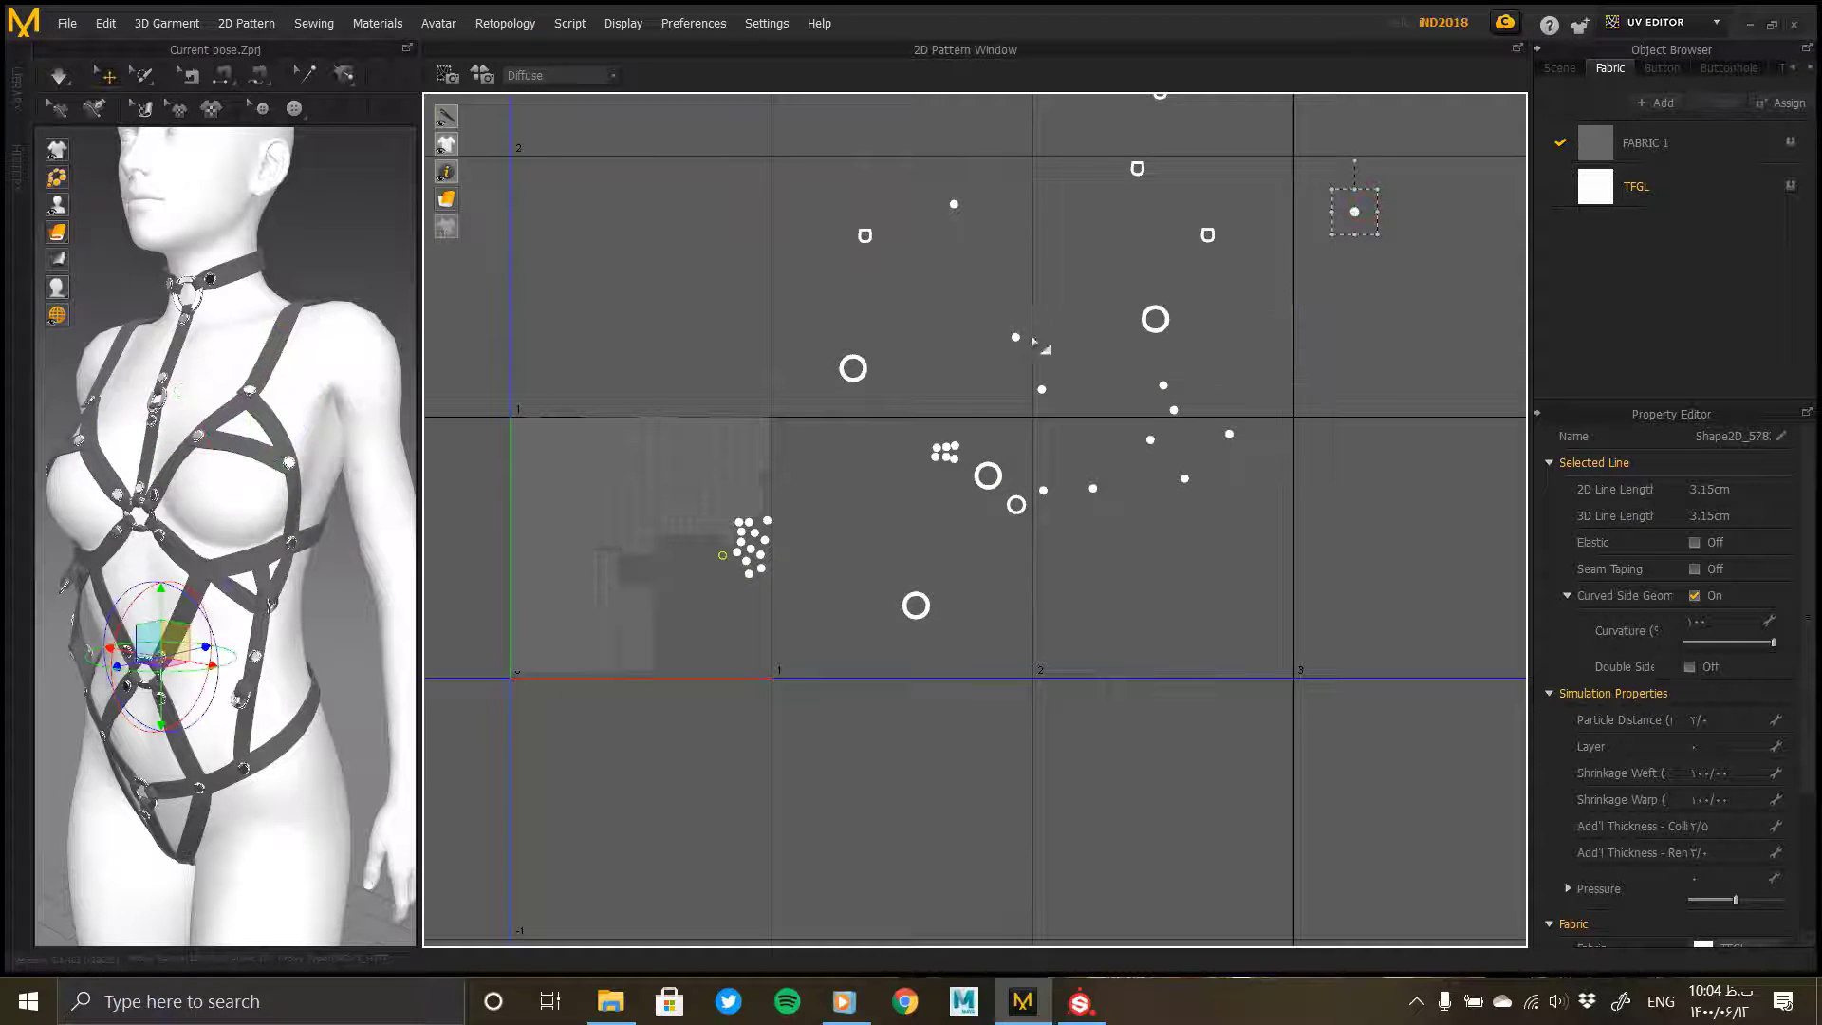
left_click(1015, 337)
left_click(1041, 389)
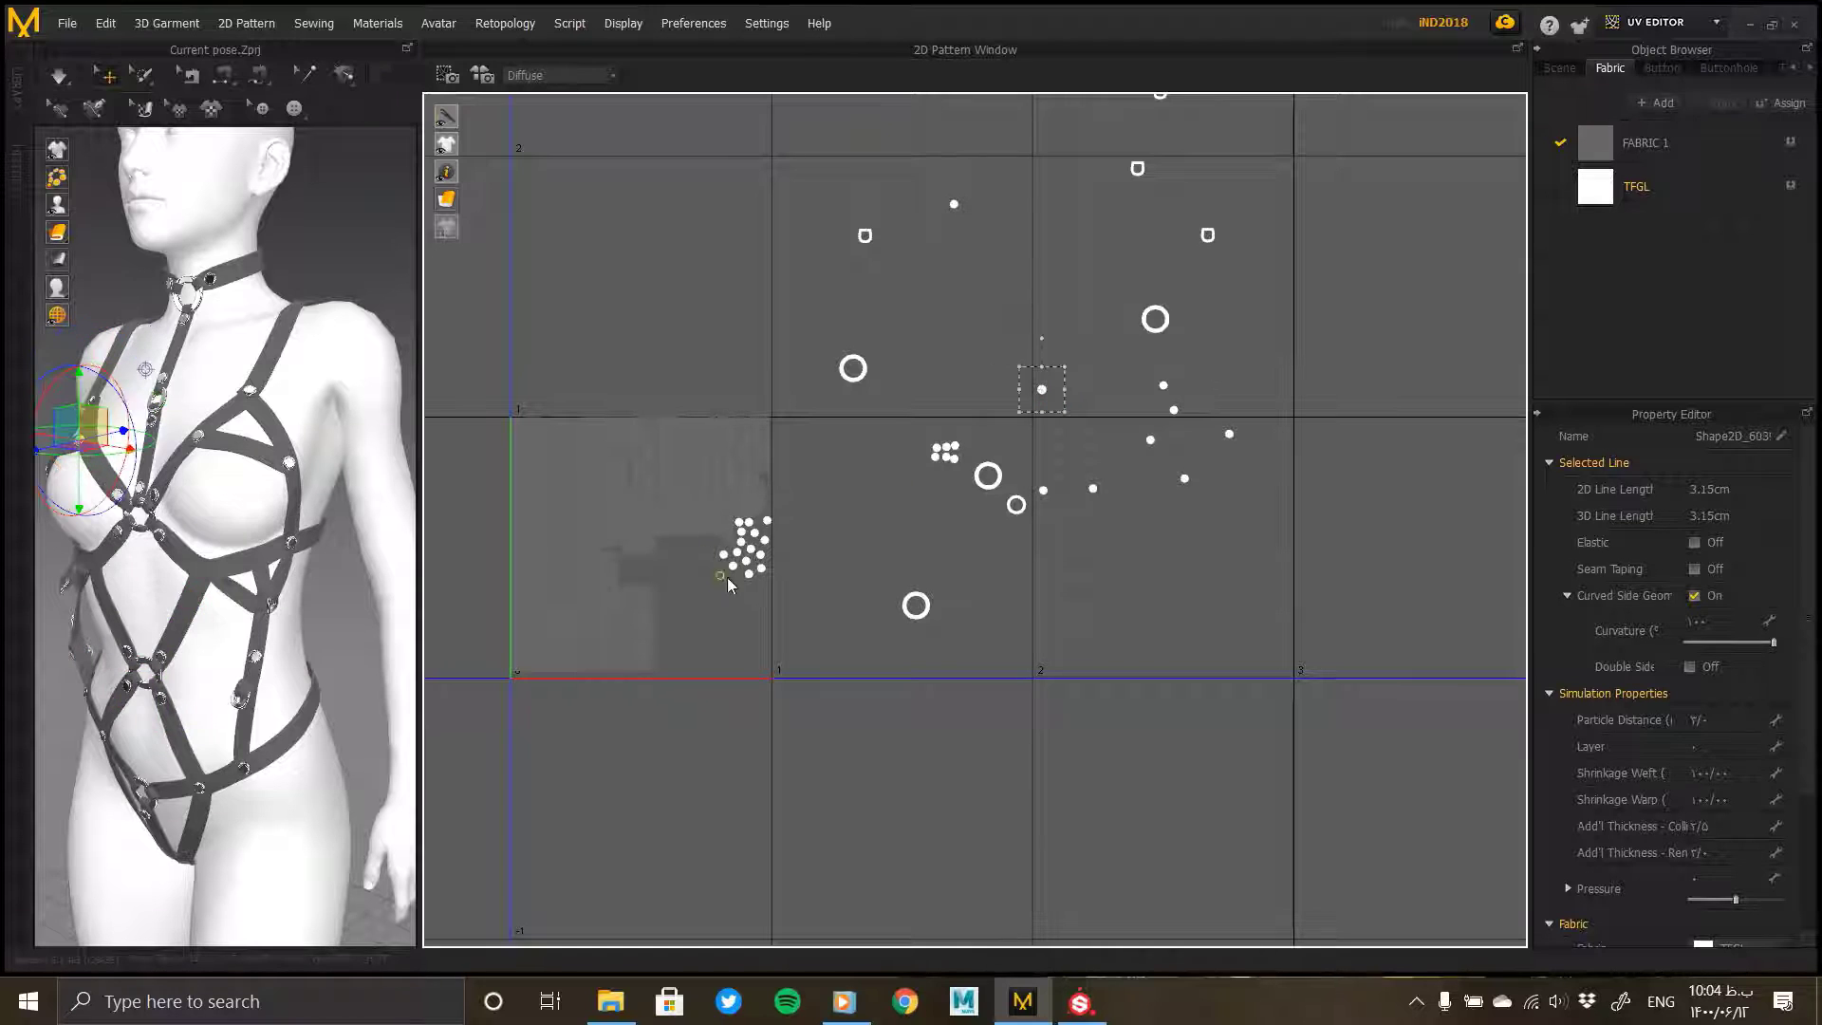
Step: Bring the loose group of five rivets into the 0–1 tile and pack each one against the rivet cluster
left_click(1228, 436)
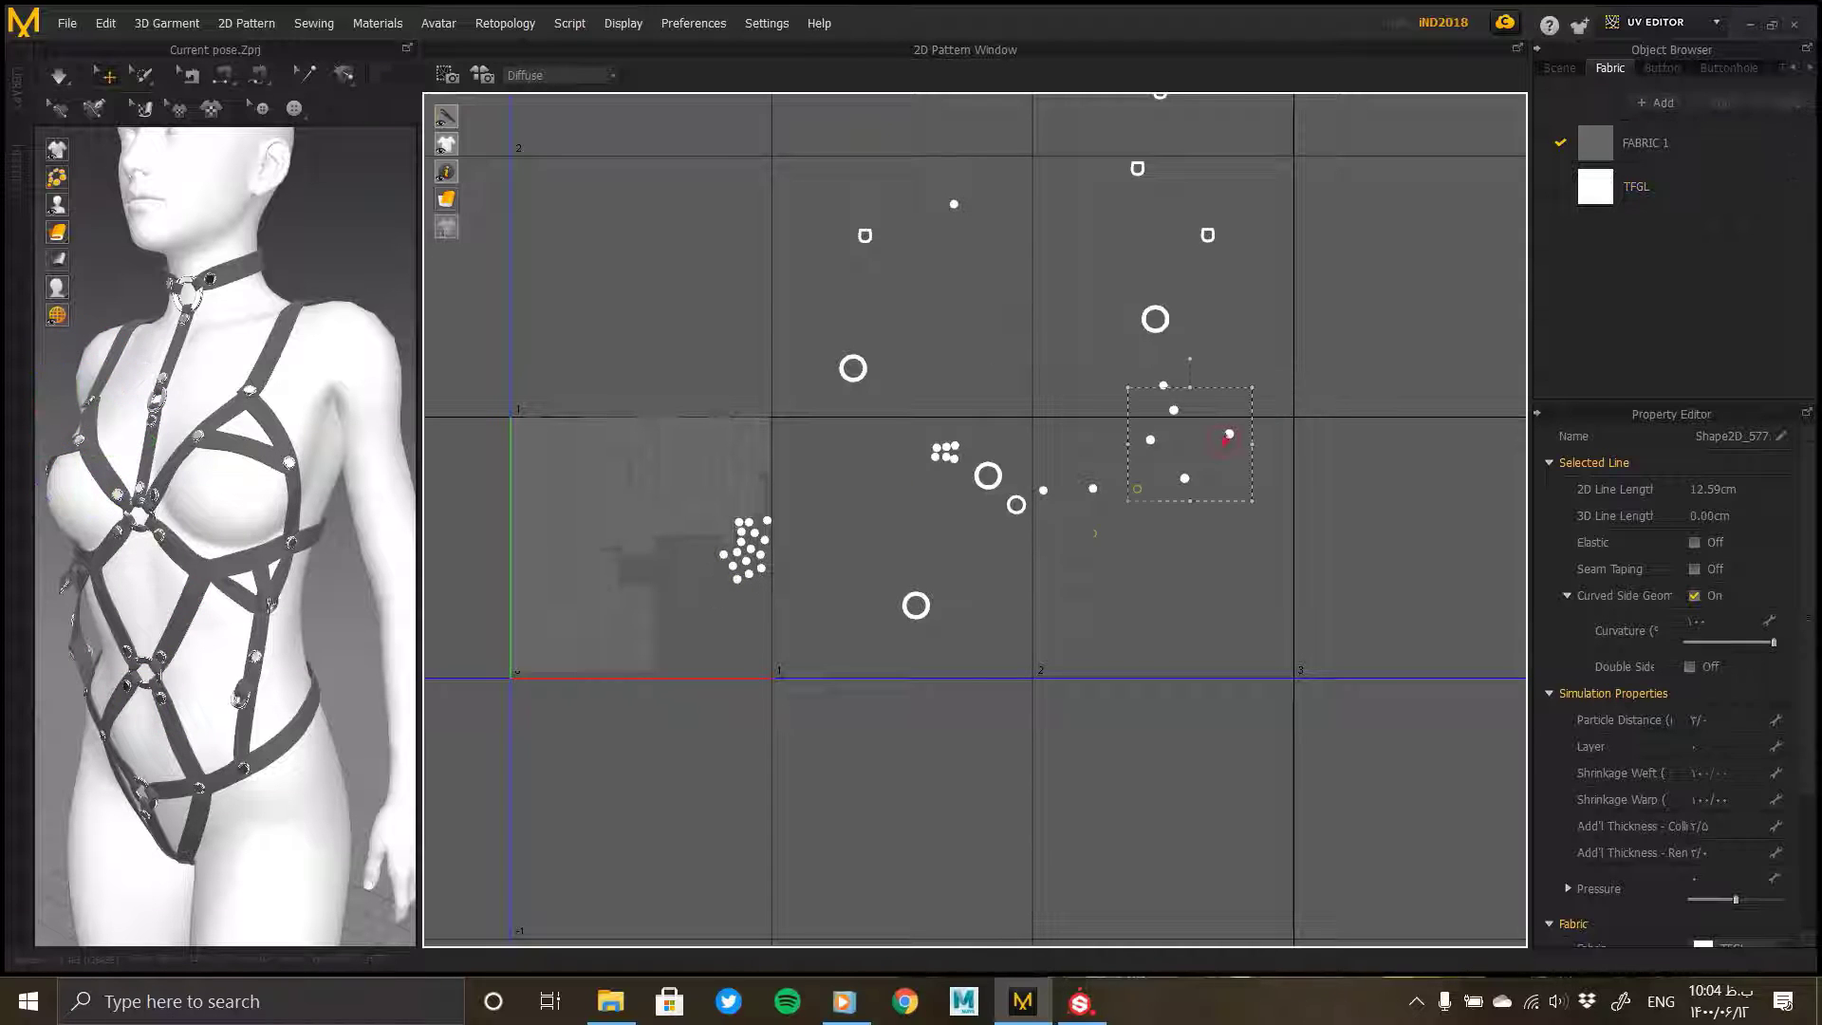
scroll(752, 609, "up", 4)
left_click(745, 609)
left_click_drag(750, 623, 775, 544)
left_click_drag(638, 570, 684, 465)
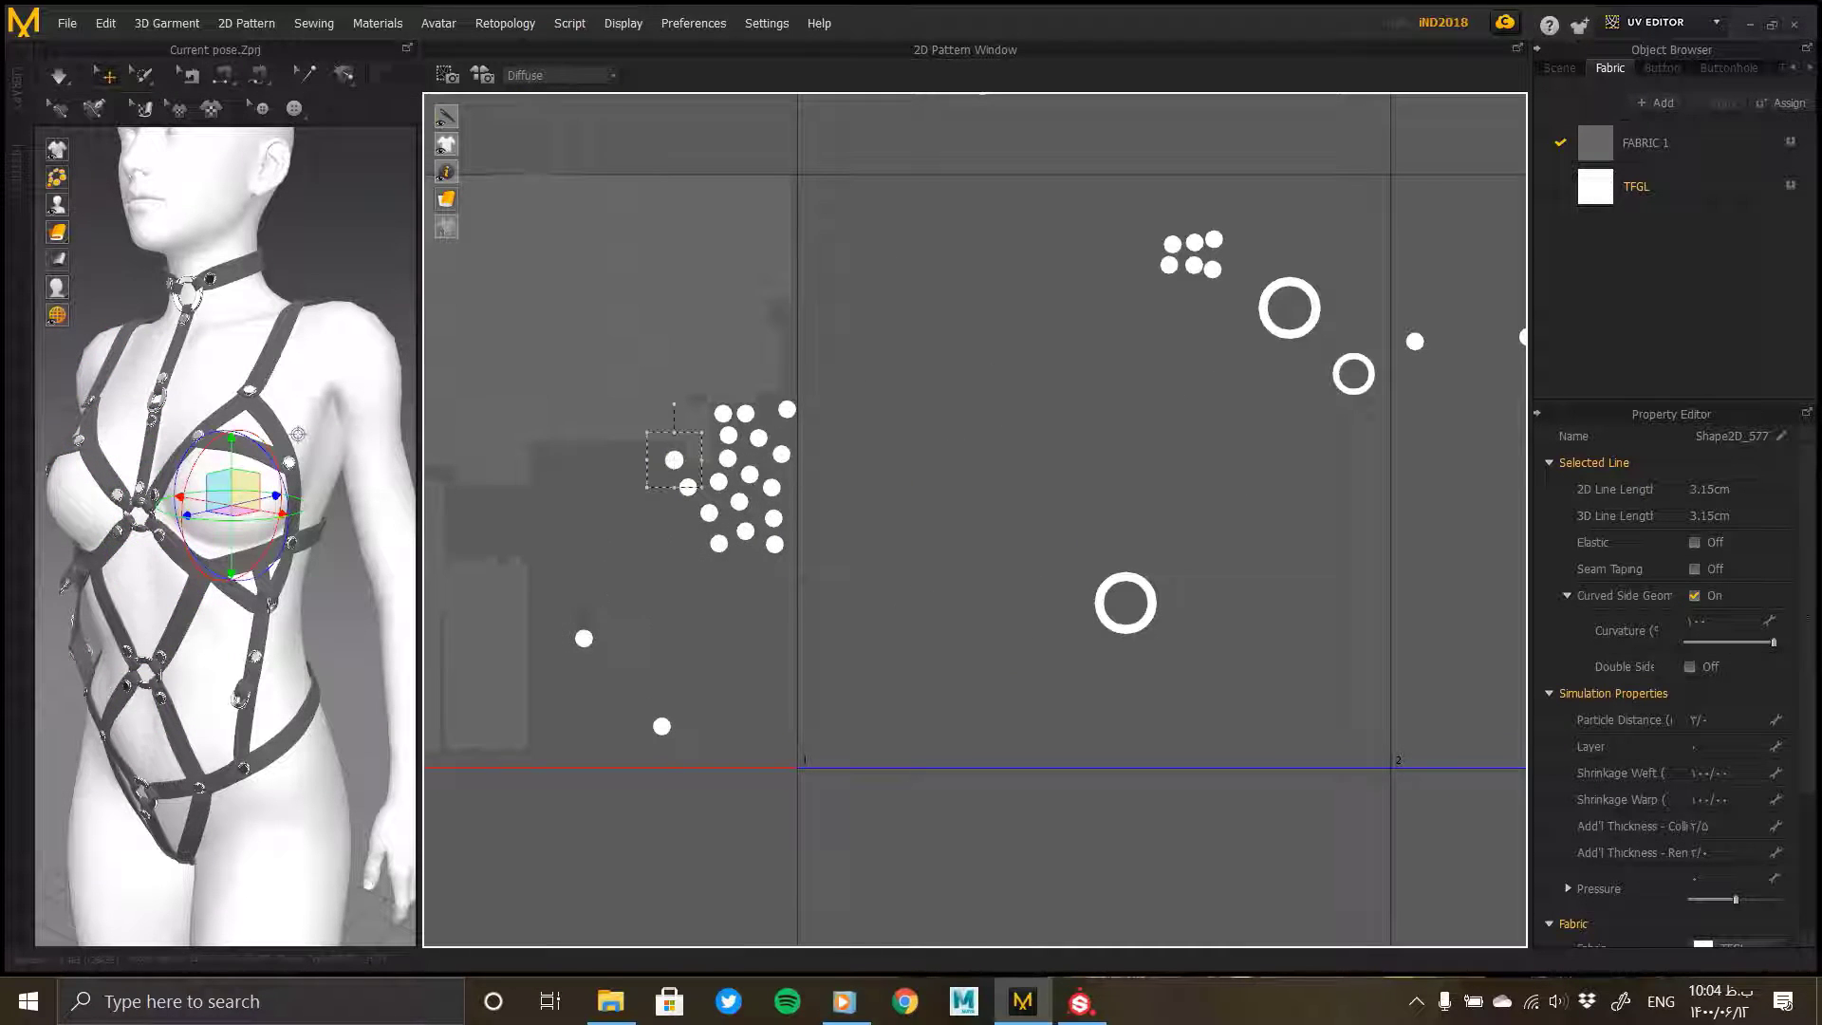
left_click(583, 638)
left_click_drag(662, 726, 625, 456)
Step: Bring the next three loose rivets into the tile's empty corner and fit them individually beside the rivet cluster
scroll(891, 495, "down", 5)
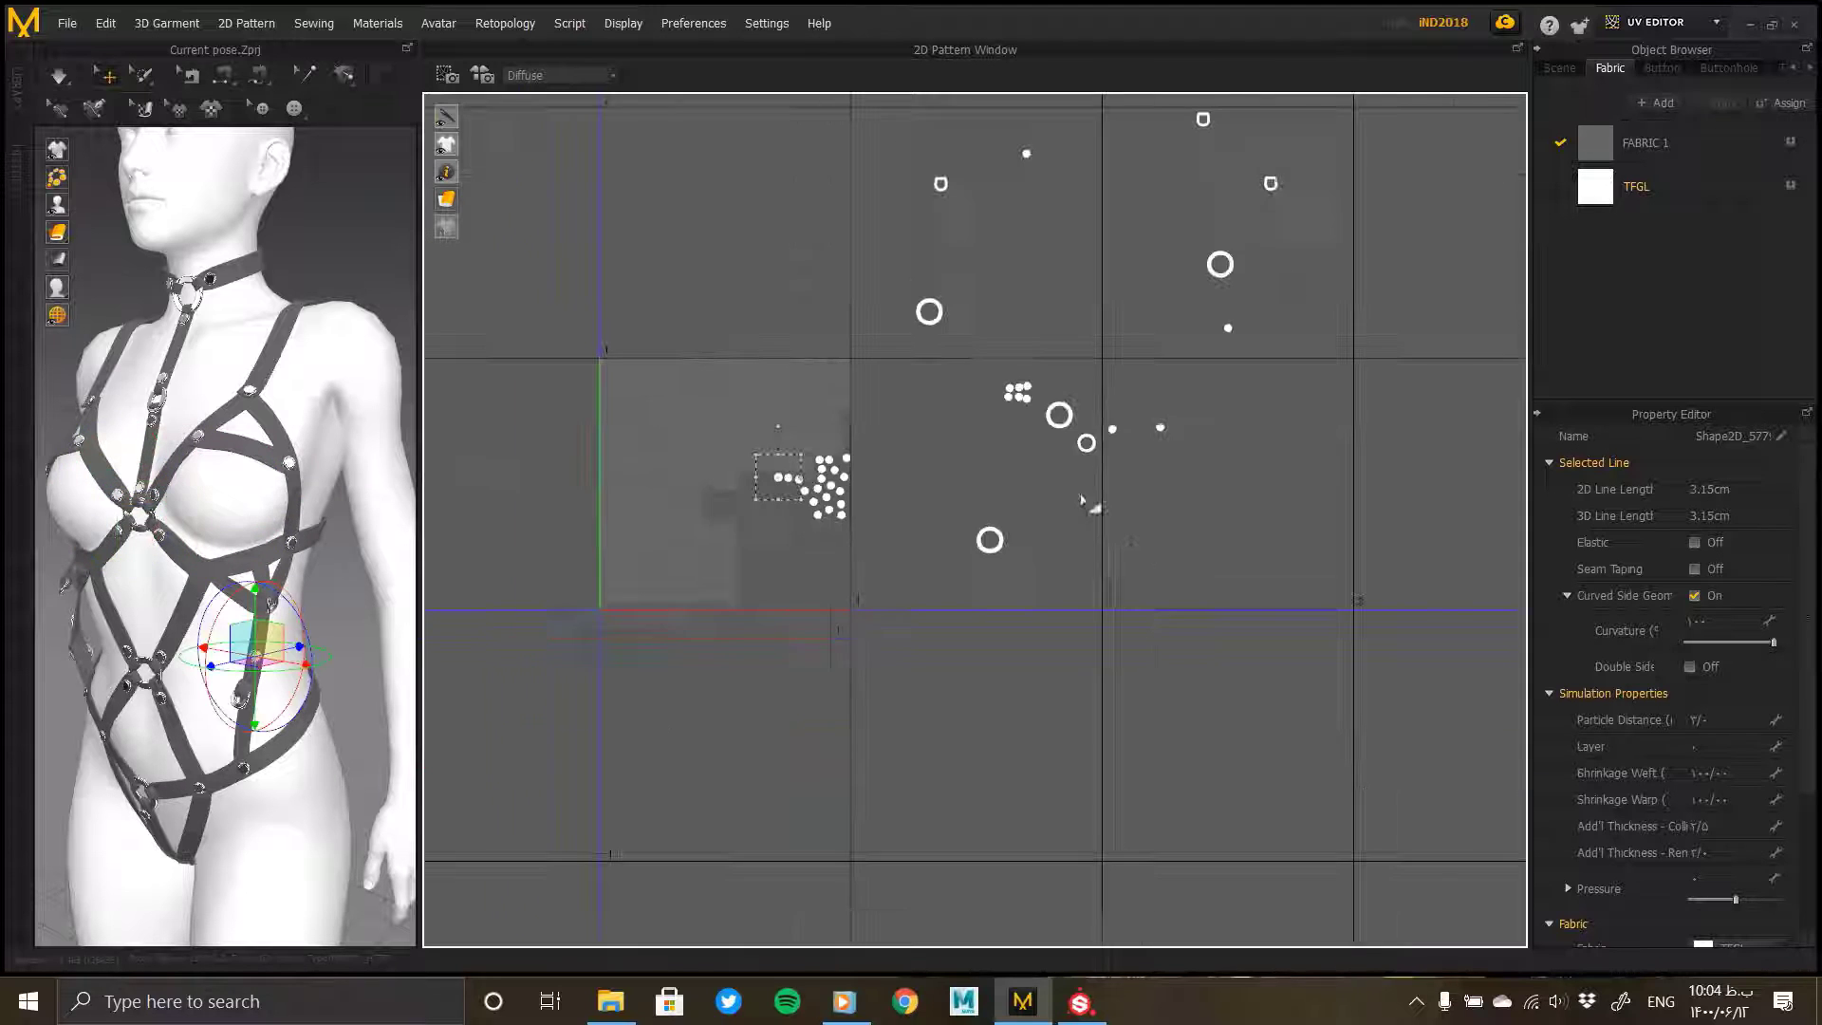
left_click_drag(1272, 300, 1102, 474)
left_click(769, 589)
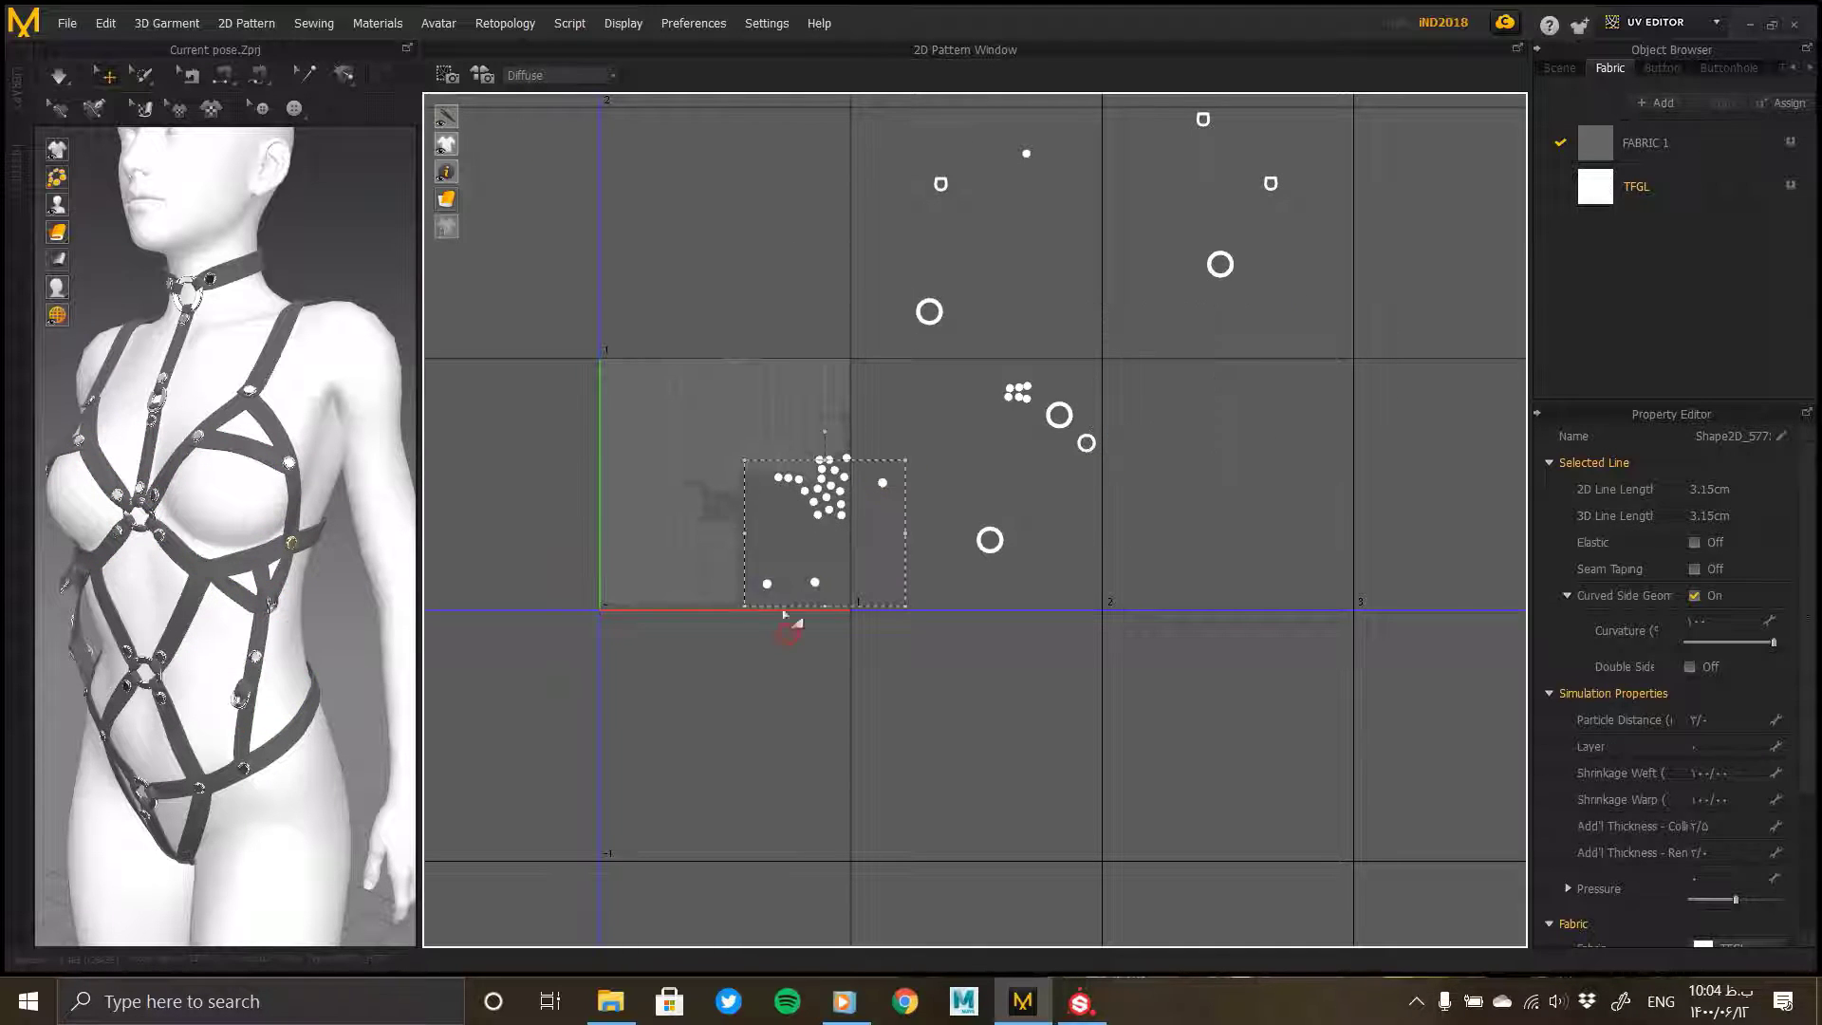
left_click(768, 583)
left_click_drag(813, 584, 783, 488)
left_click_drag(883, 483, 803, 504)
Step: Move the last single rivets and the tight six-rivet group into the free space beside the packed straps
scroll(771, 604, "down", 5)
middle_click_drag(1005, 396, 1022, 436)
left_click(777, 590)
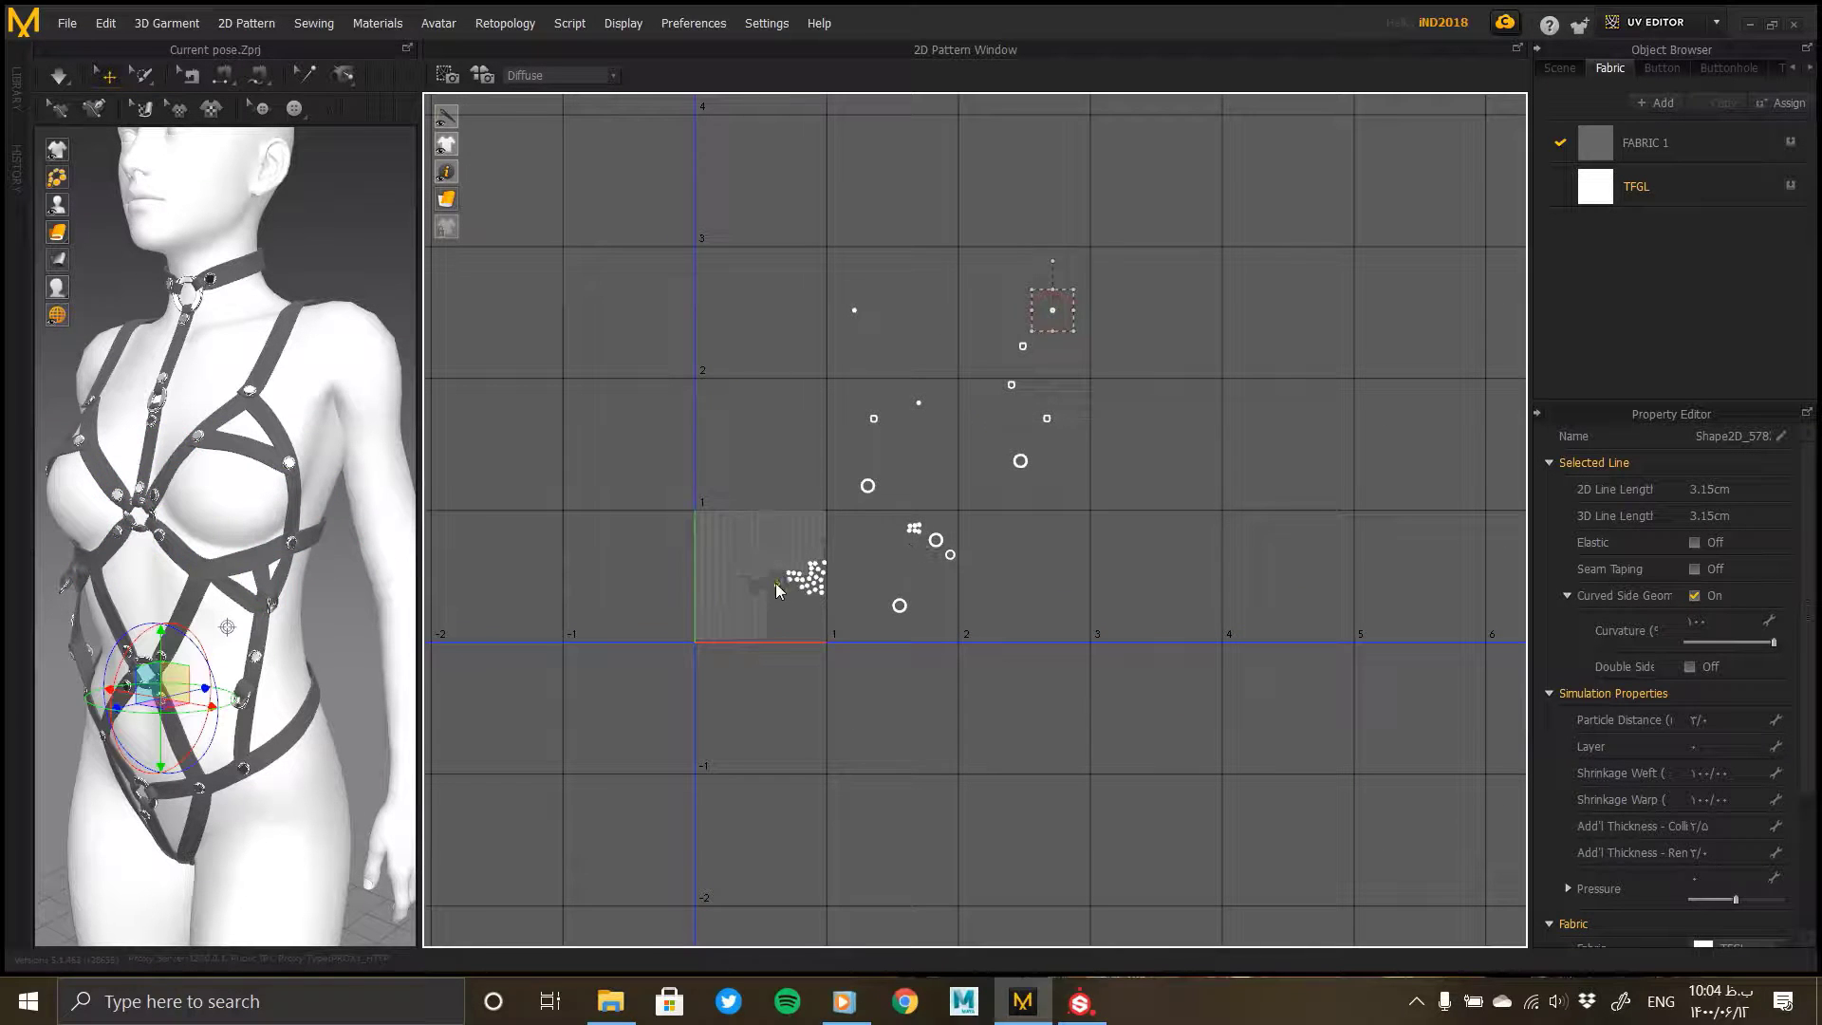
left_click_drag(854, 312, 784, 589)
scroll(799, 550, "up", 3)
left_click_drag(1001, 301, 733, 615)
left_click(1028, 547)
left_click(750, 612)
Step: Place the four large rings and the smaller ring in the 0–1 tile's empty area beneath the rivets
middle_click_drag(1054, 489, 1067, 520)
left_click_drag(936, 464, 782, 663)
left_click_drag(978, 675, 832, 674)
left_click(1049, 566)
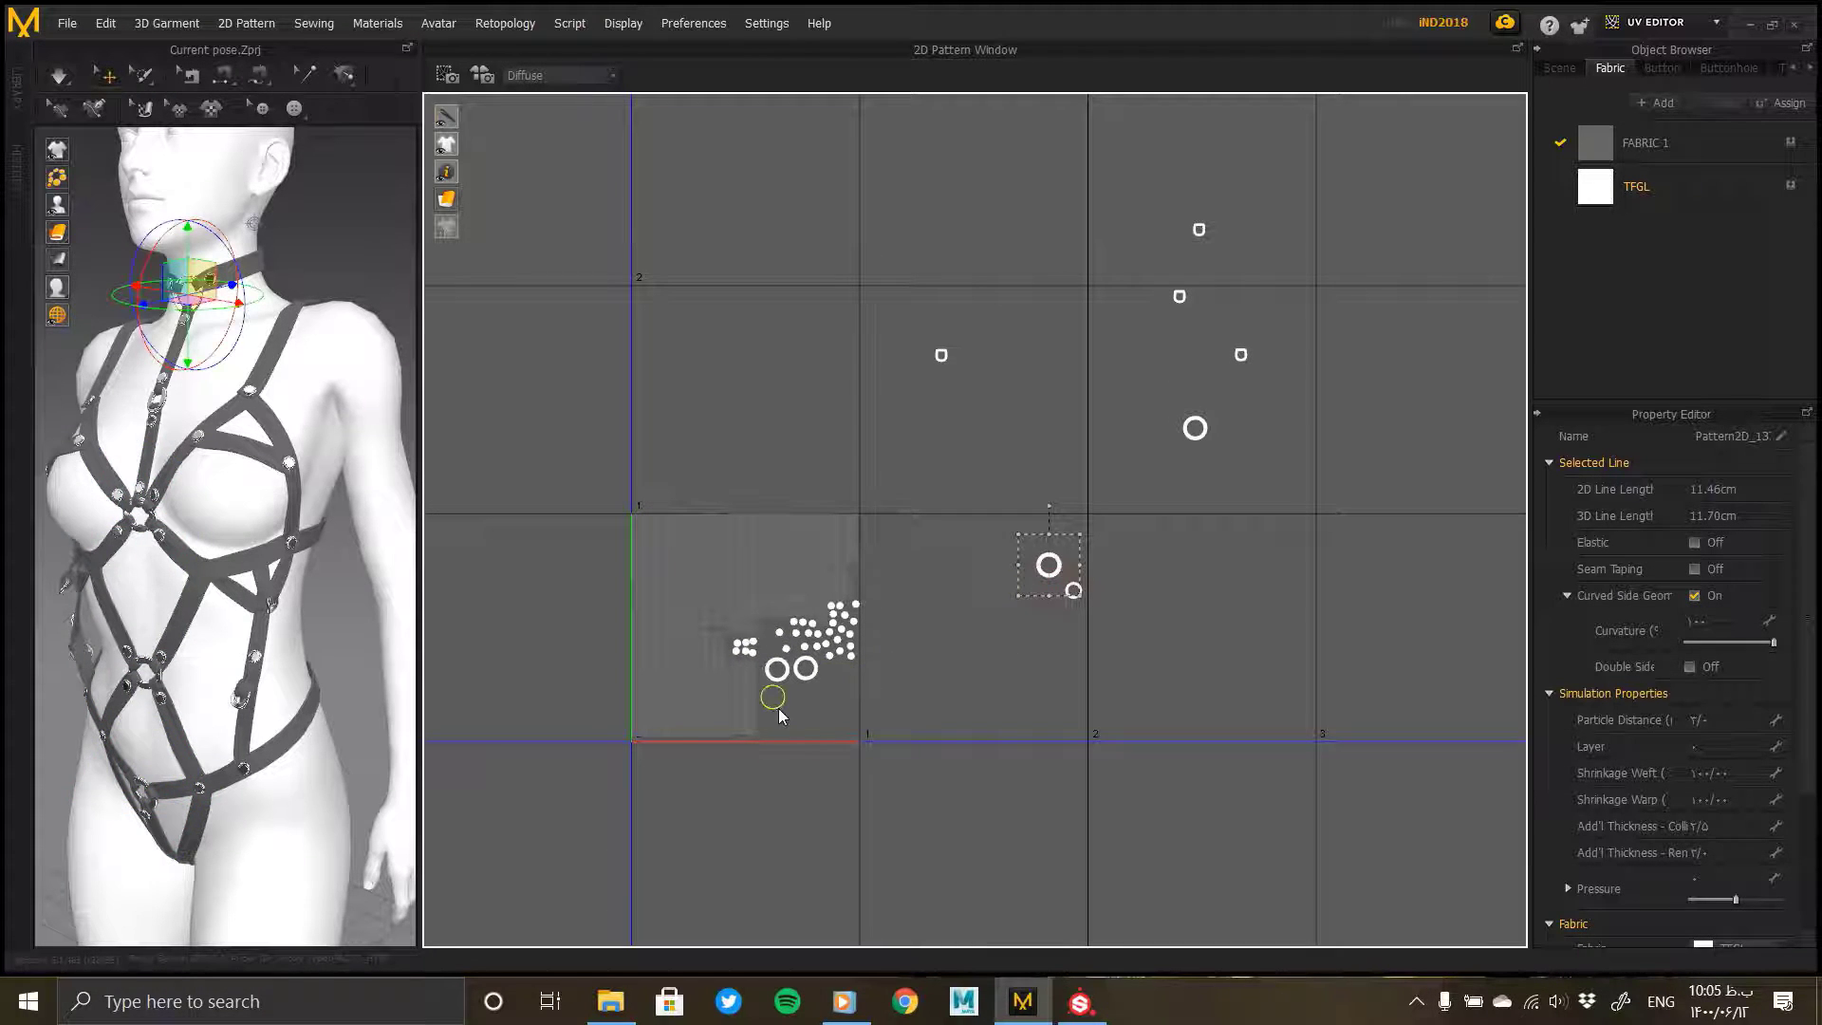
left_click_drag(1195, 435, 804, 702)
left_click_drag(1073, 595, 795, 720)
Step: Arrange the four D-shaped rings in a two-by-two block between the round rings and the tile's right edge
left_click_drag(939, 360, 857, 678)
left_click(1240, 355)
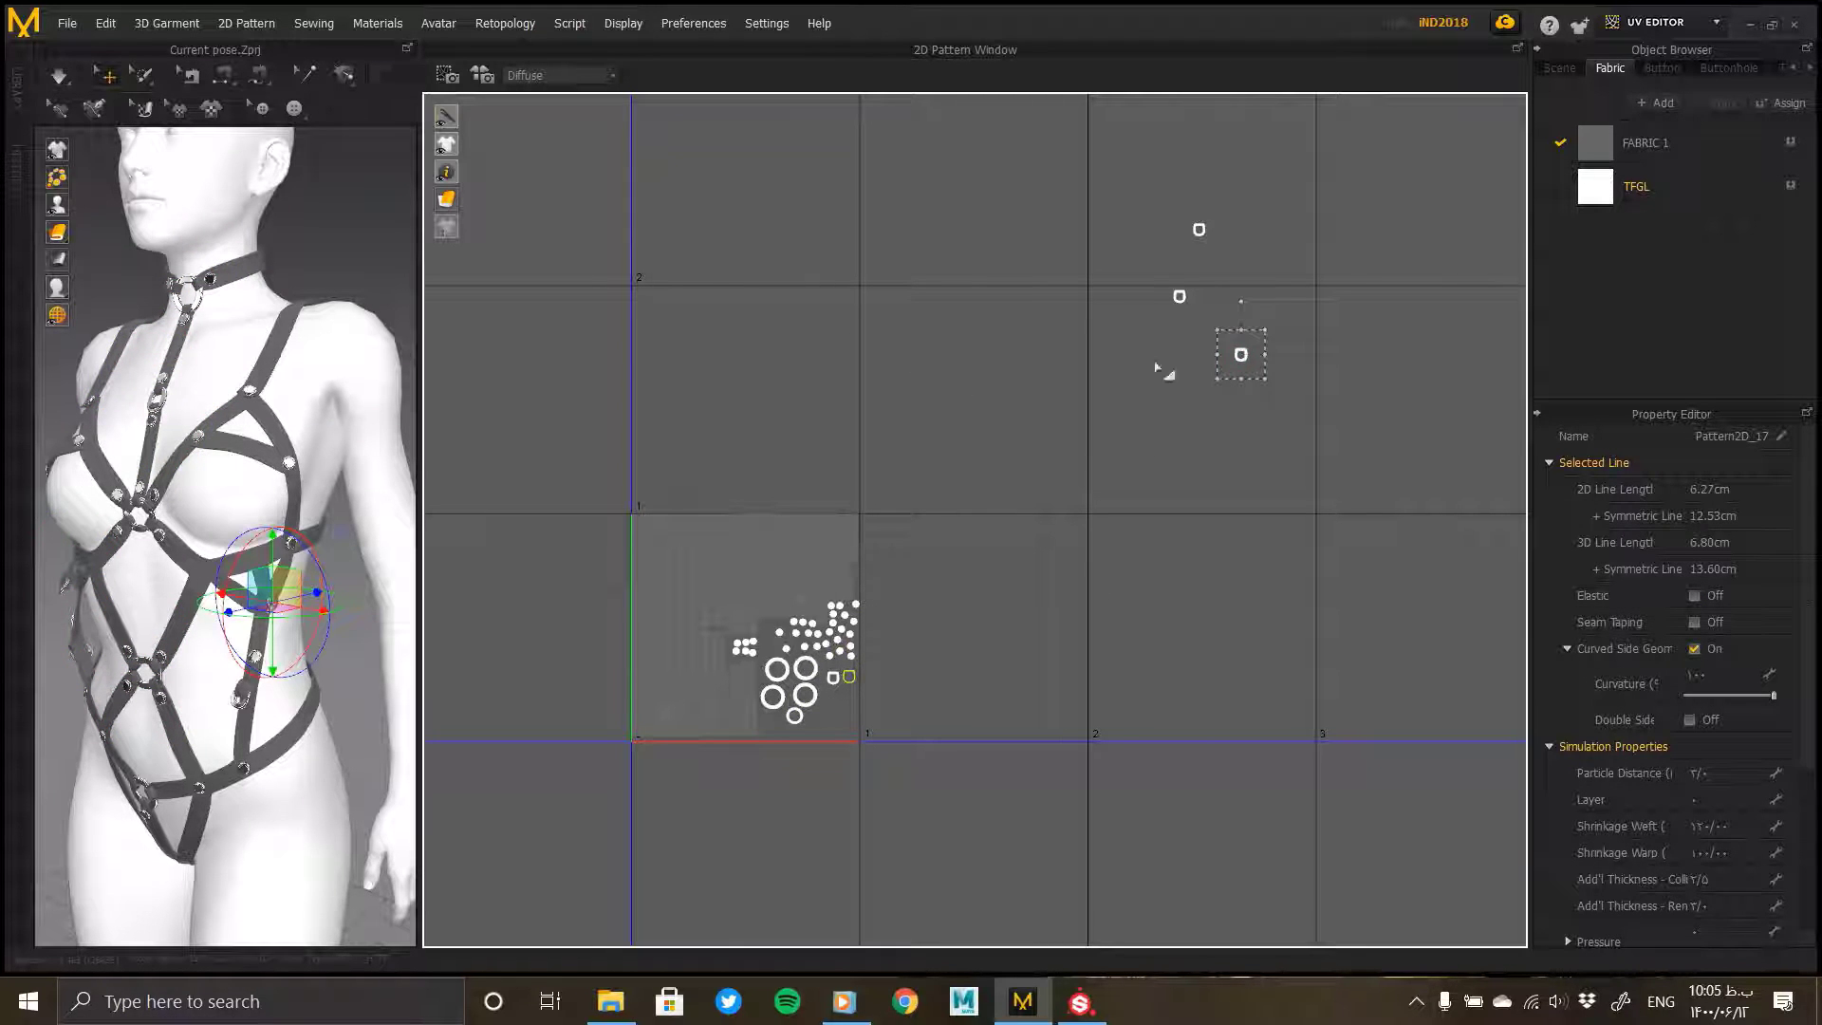
left_click(1179, 296)
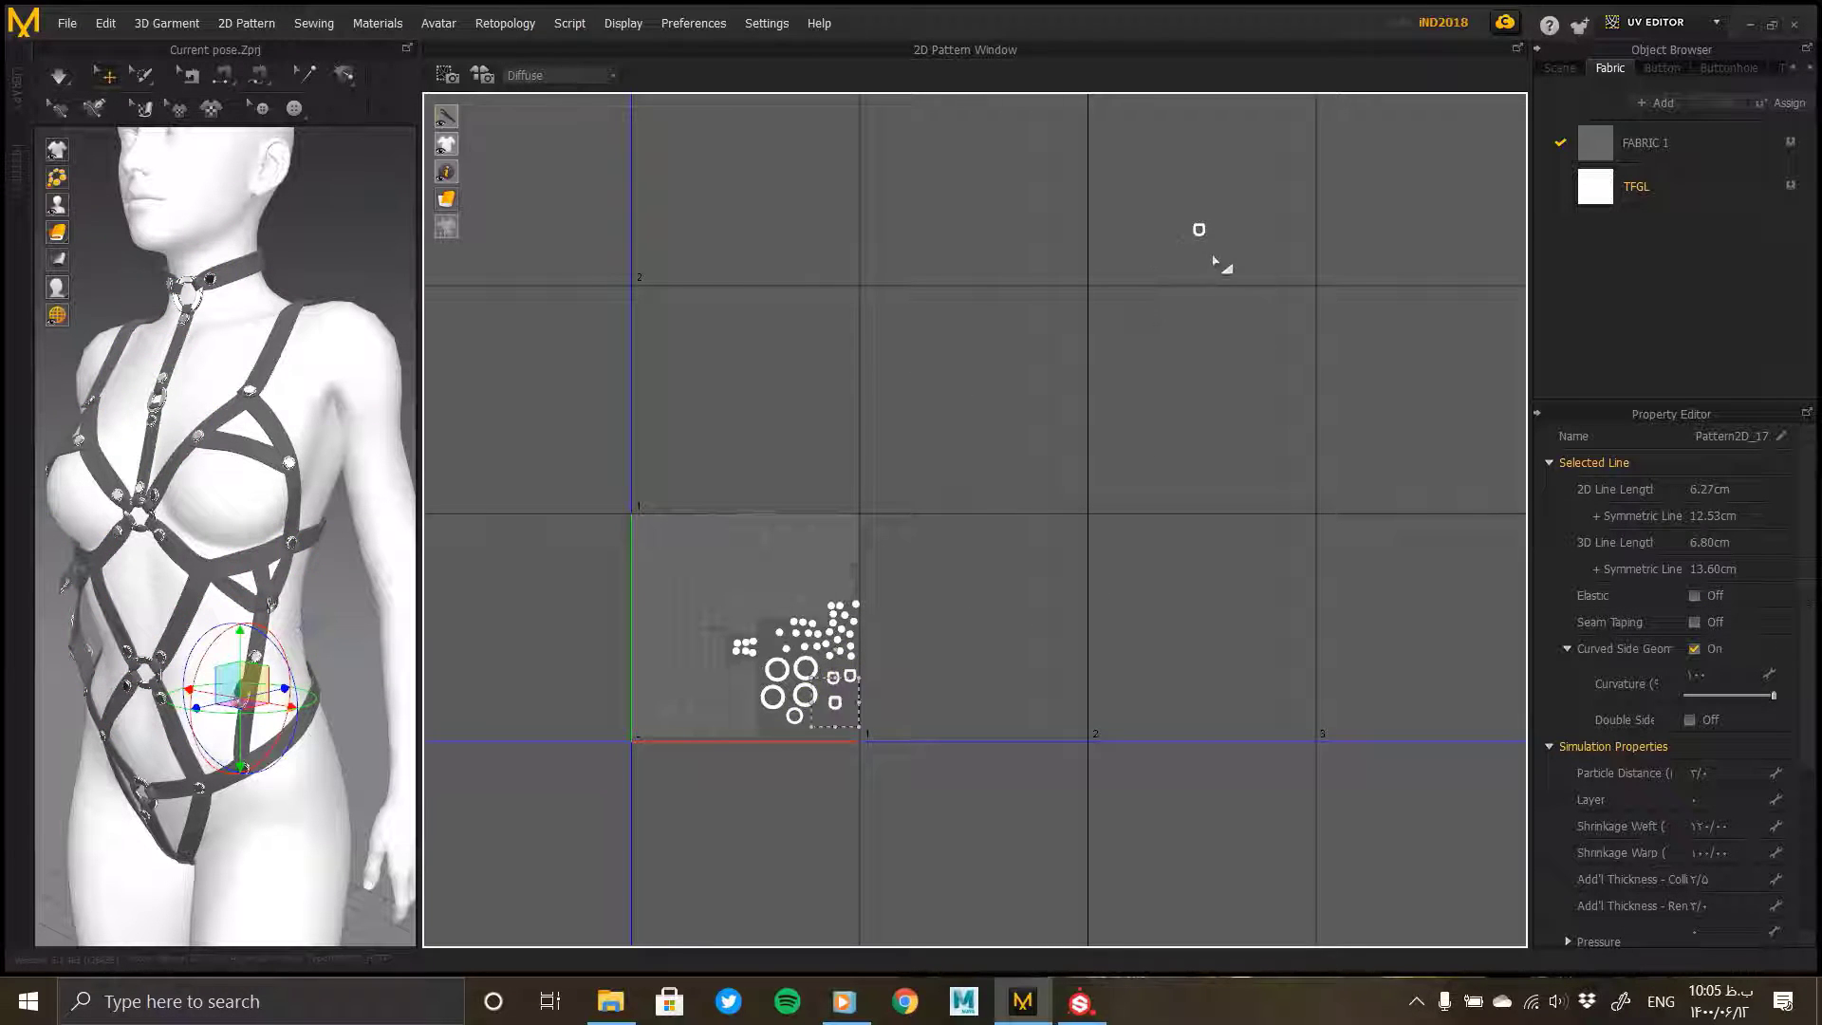
left_click_drag(1087, 505, 857, 706)
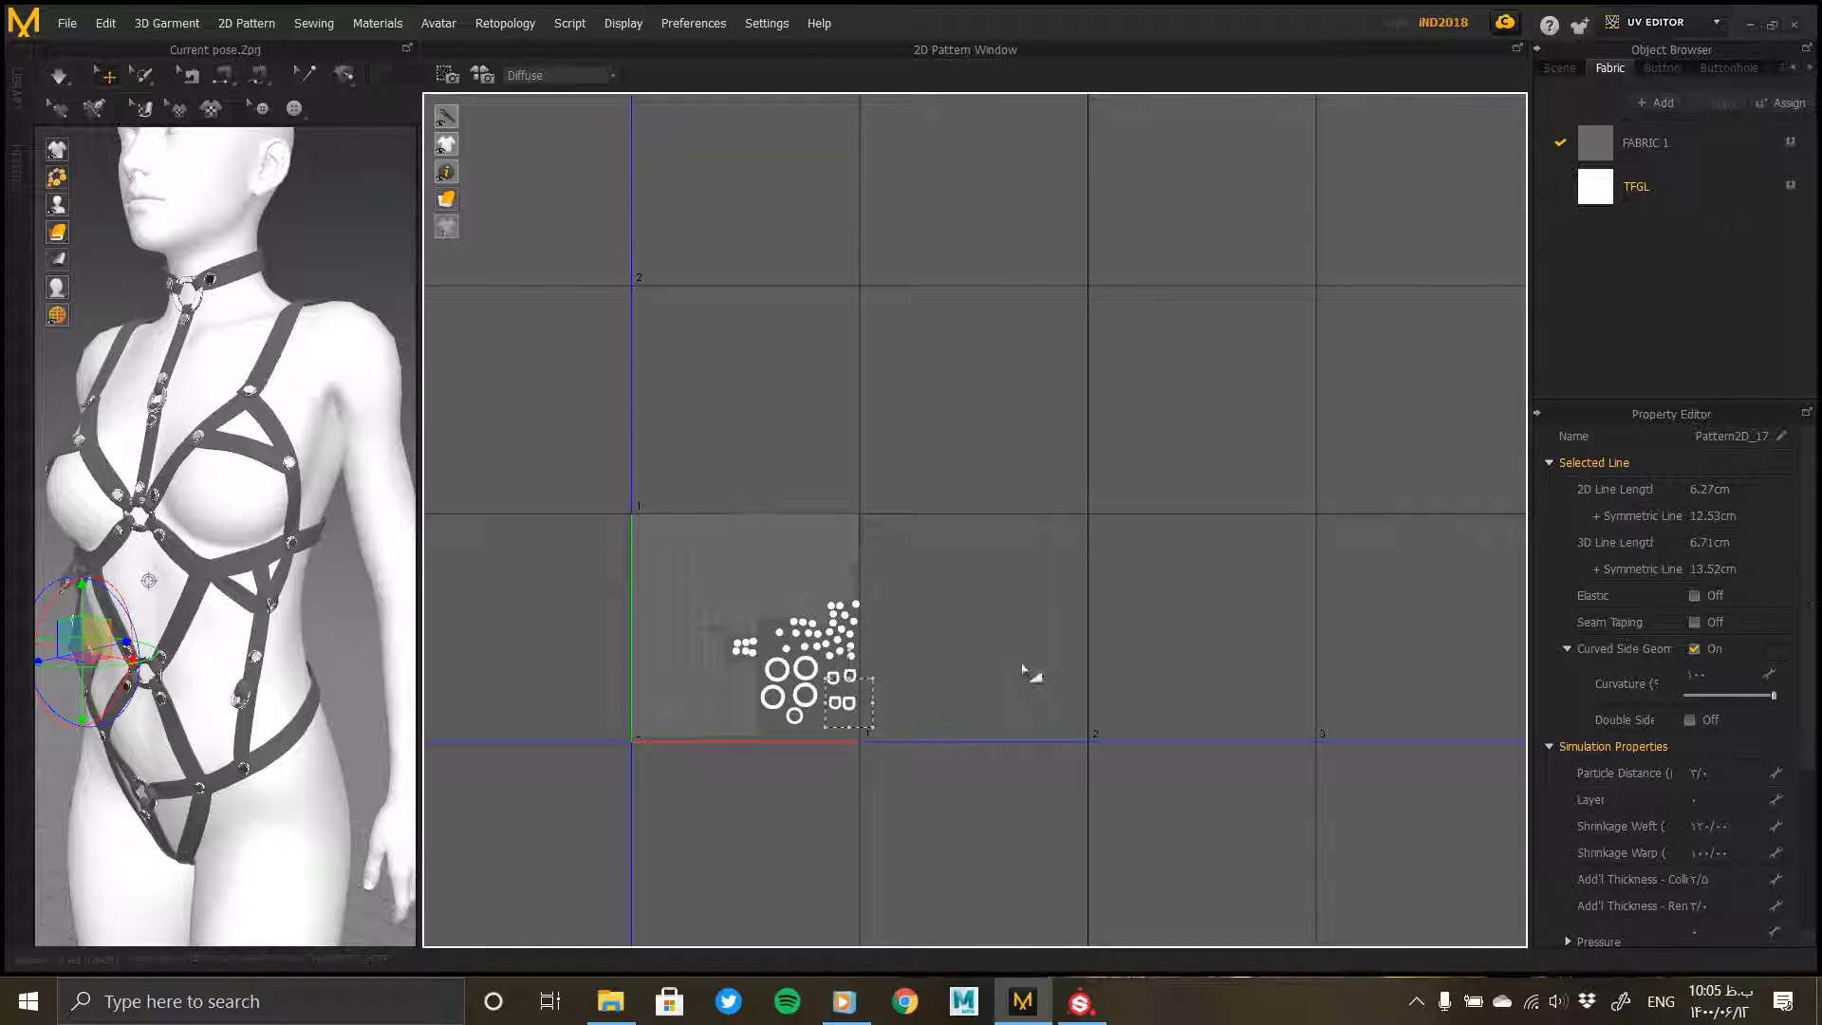
Step: Inspect the packed straps, rivets and rings in the 0–1 tile for gaps, overlaps and pieces crossing its border
scroll(1030, 673, "down", 4)
middle_click_drag(1101, 645, 971, 853)
scroll(1044, 617, "down", 2)
middle_click_drag(1153, 617, 1261, 398)
middle_click_drag(1017, 617, 1078, 540)
scroll(1078, 541, "up", 8)
middle_click_drag(962, 592, 920, 595)
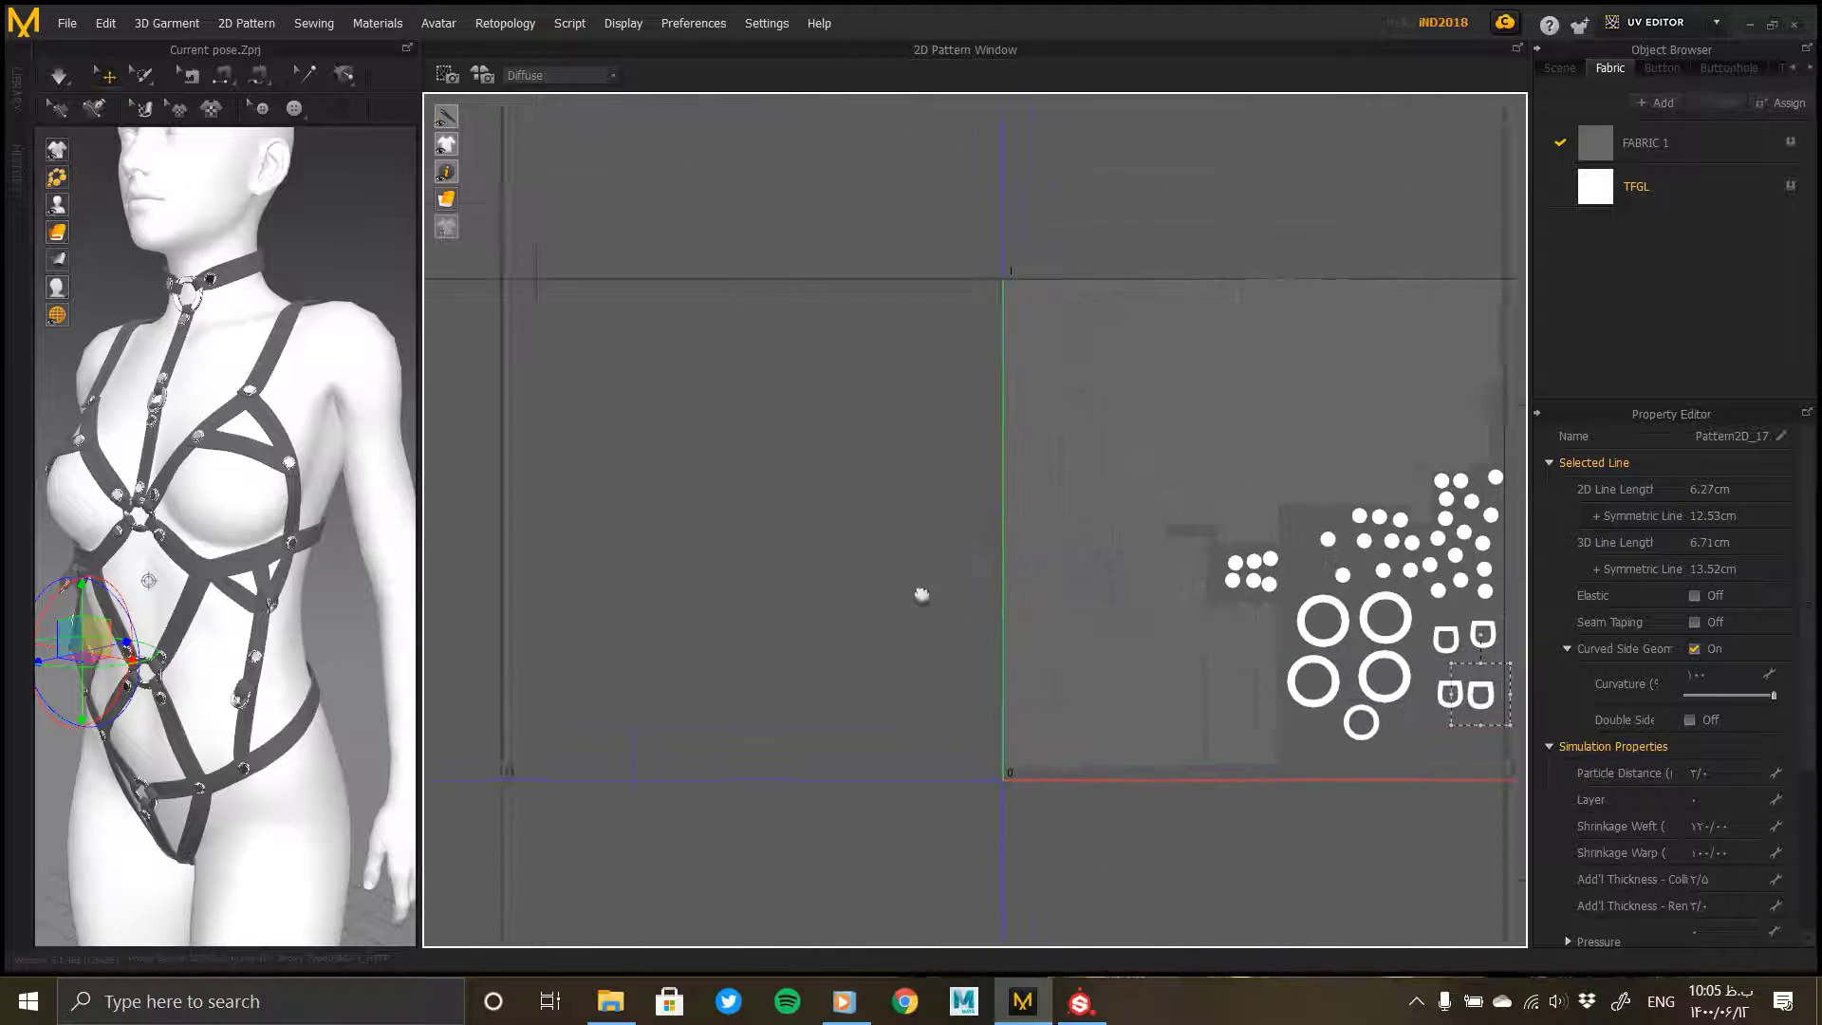
right_click_drag(921, 595, 553, 518)
left_click(1335, 560)
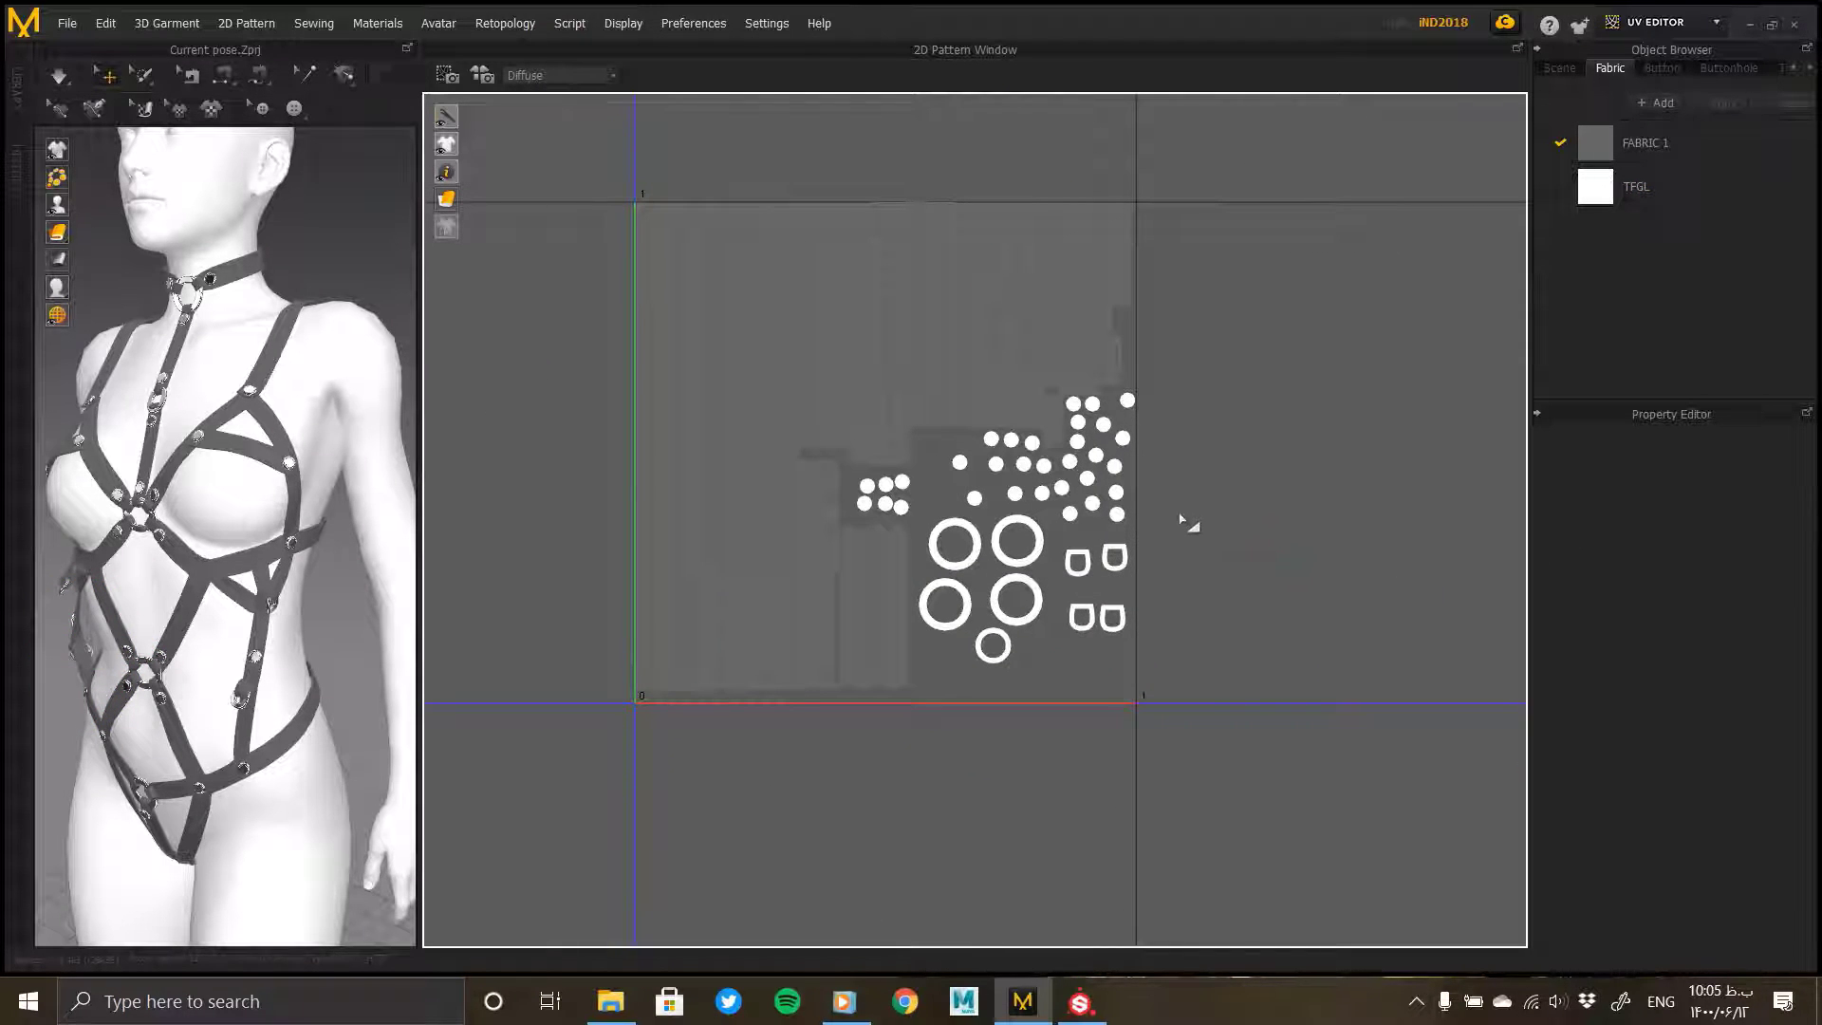
scroll(939, 192, "up", 10)
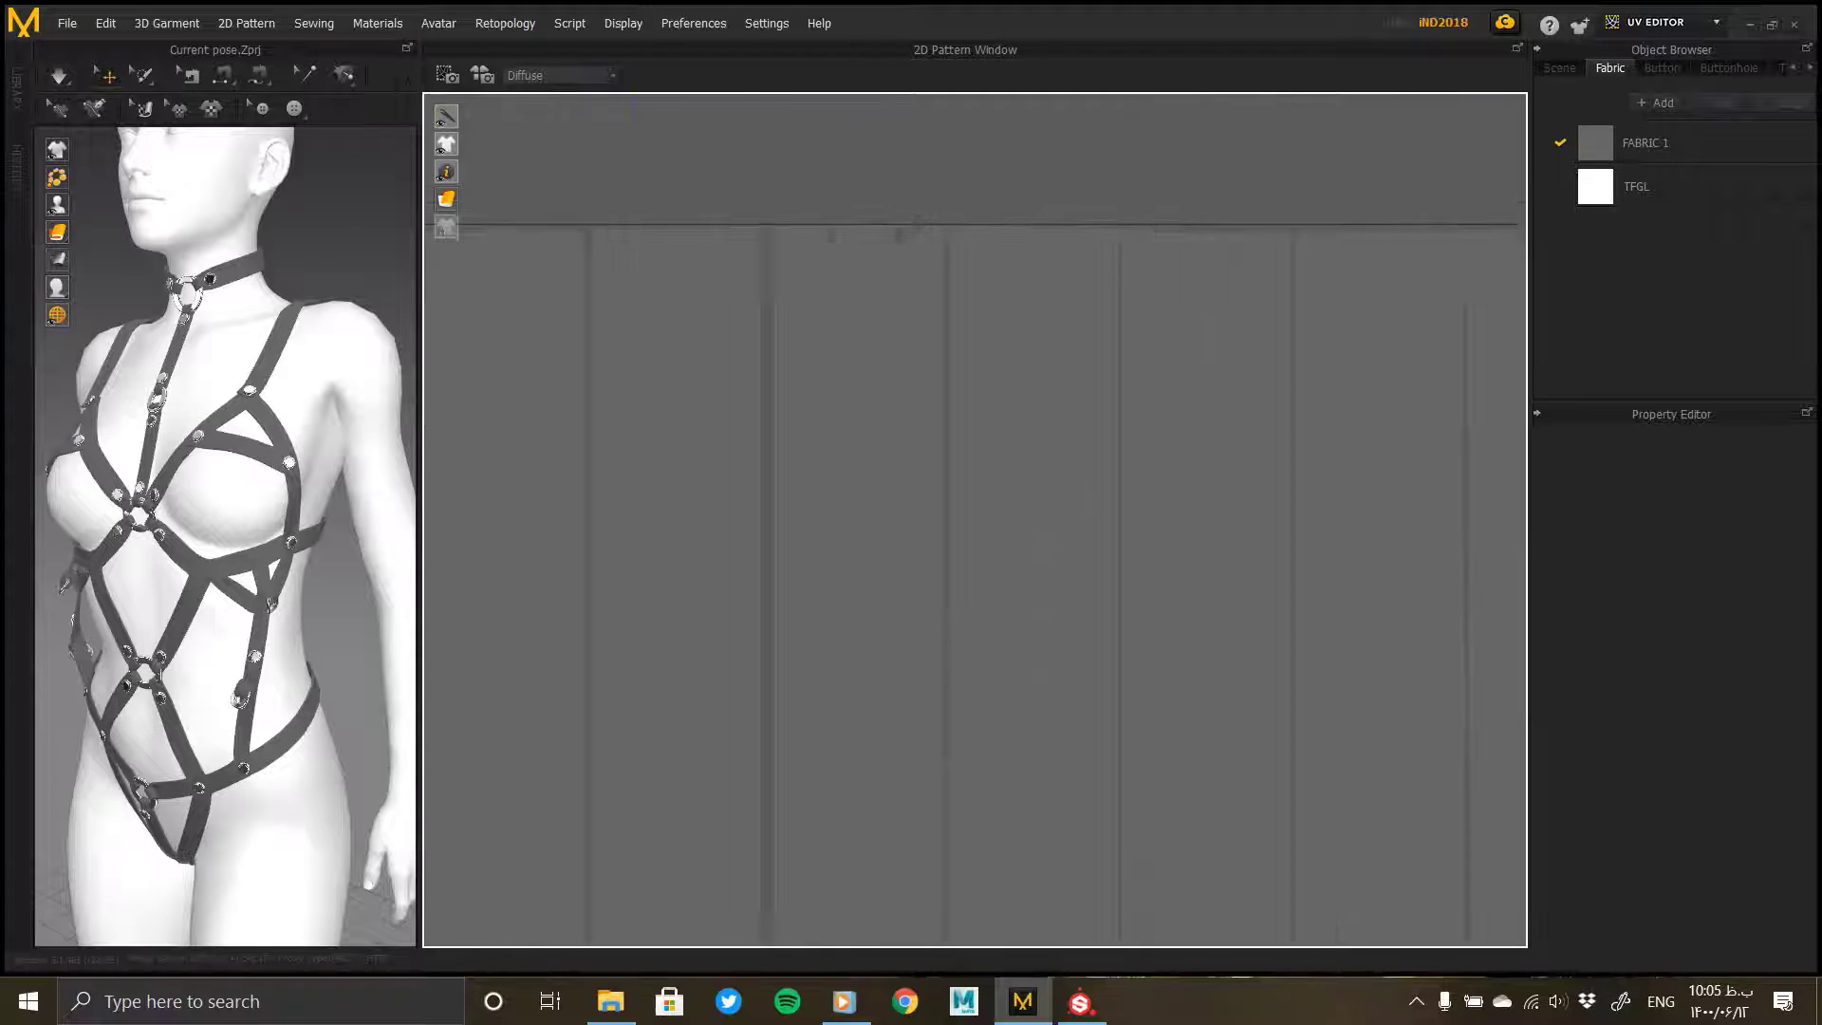
scroll(878, 265, "down", 10)
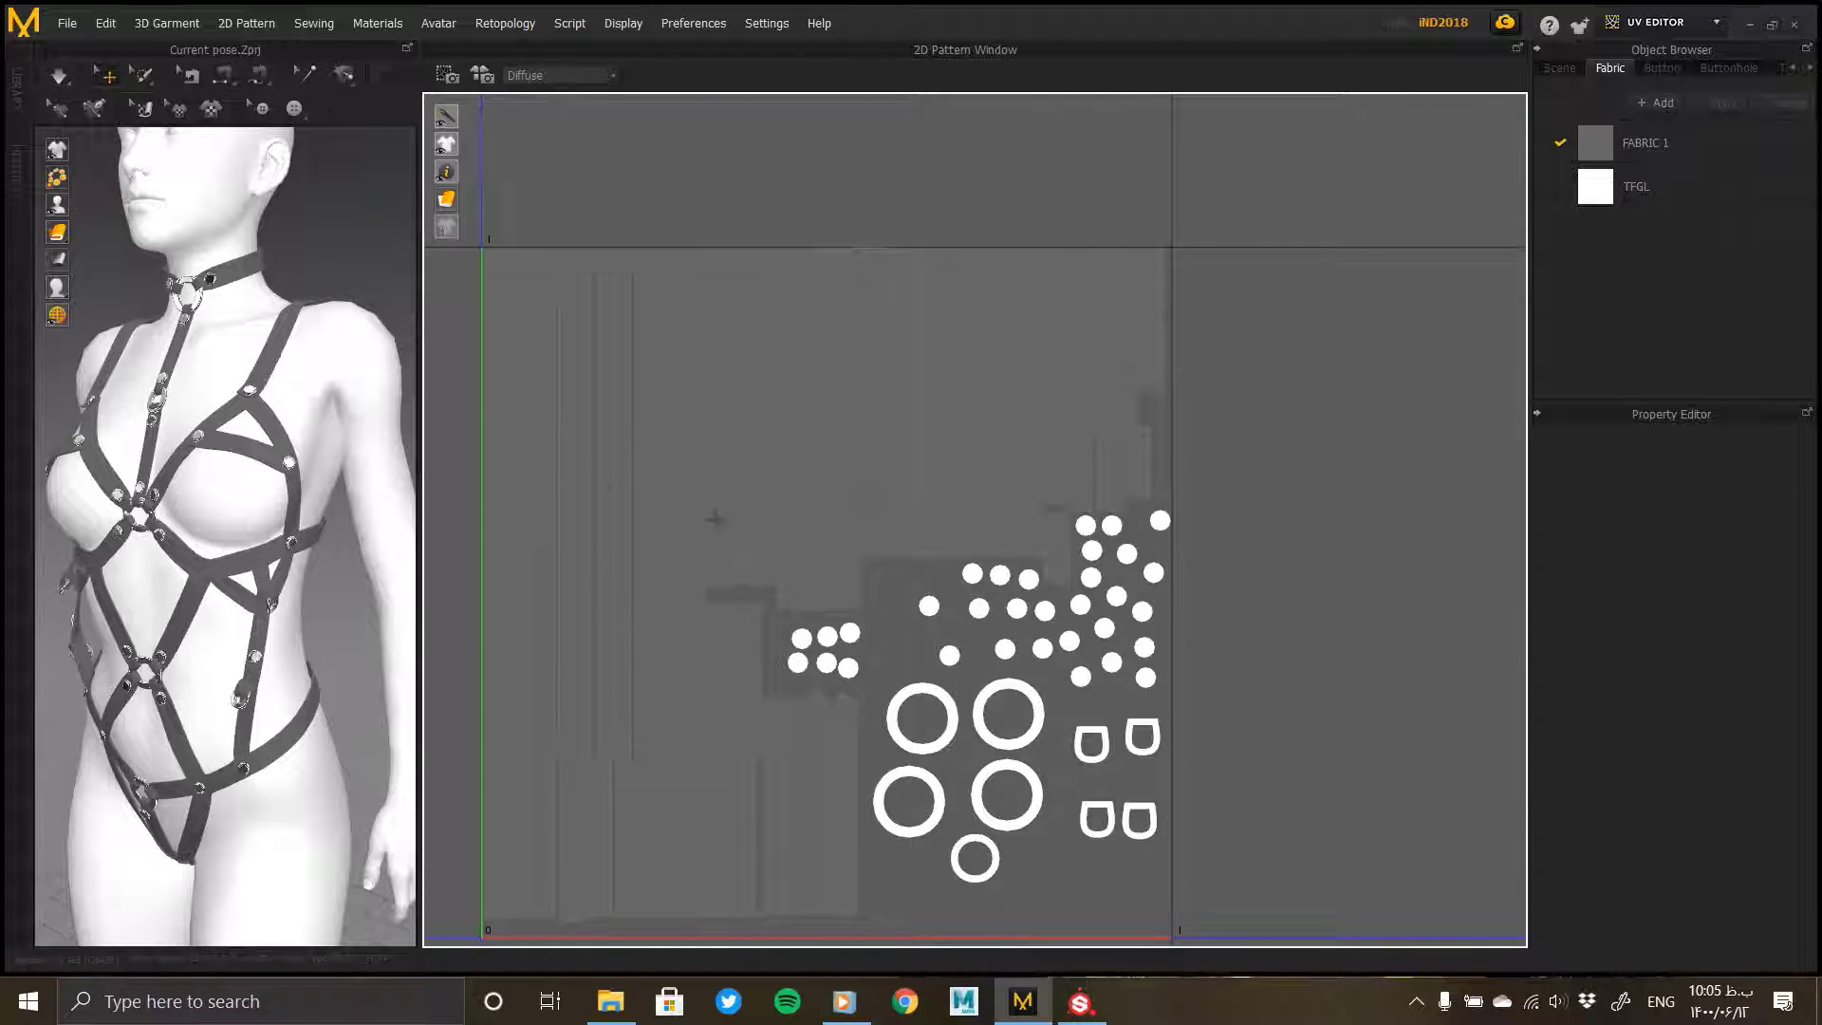
scroll(859, 500, "down", 2)
scroll(1135, 547, "up", 8)
scroll(1094, 484, "down", 5)
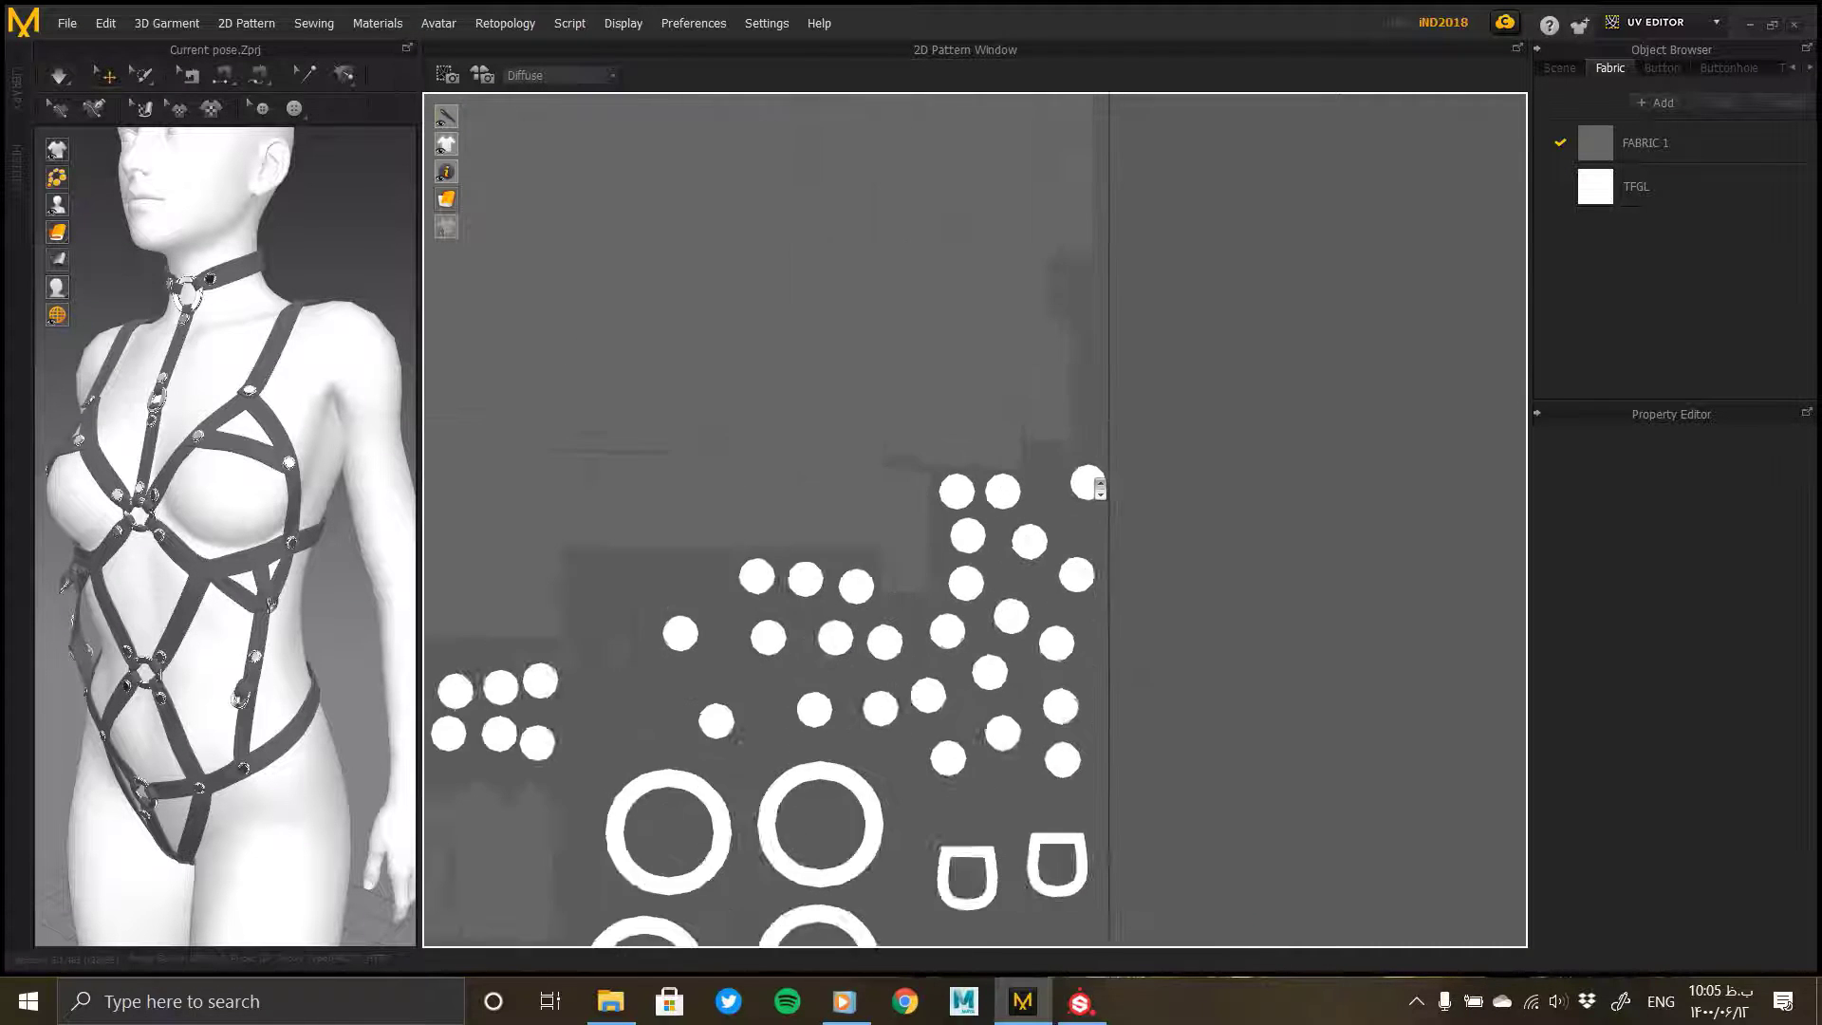
scroll(1099, 488, "down", 5)
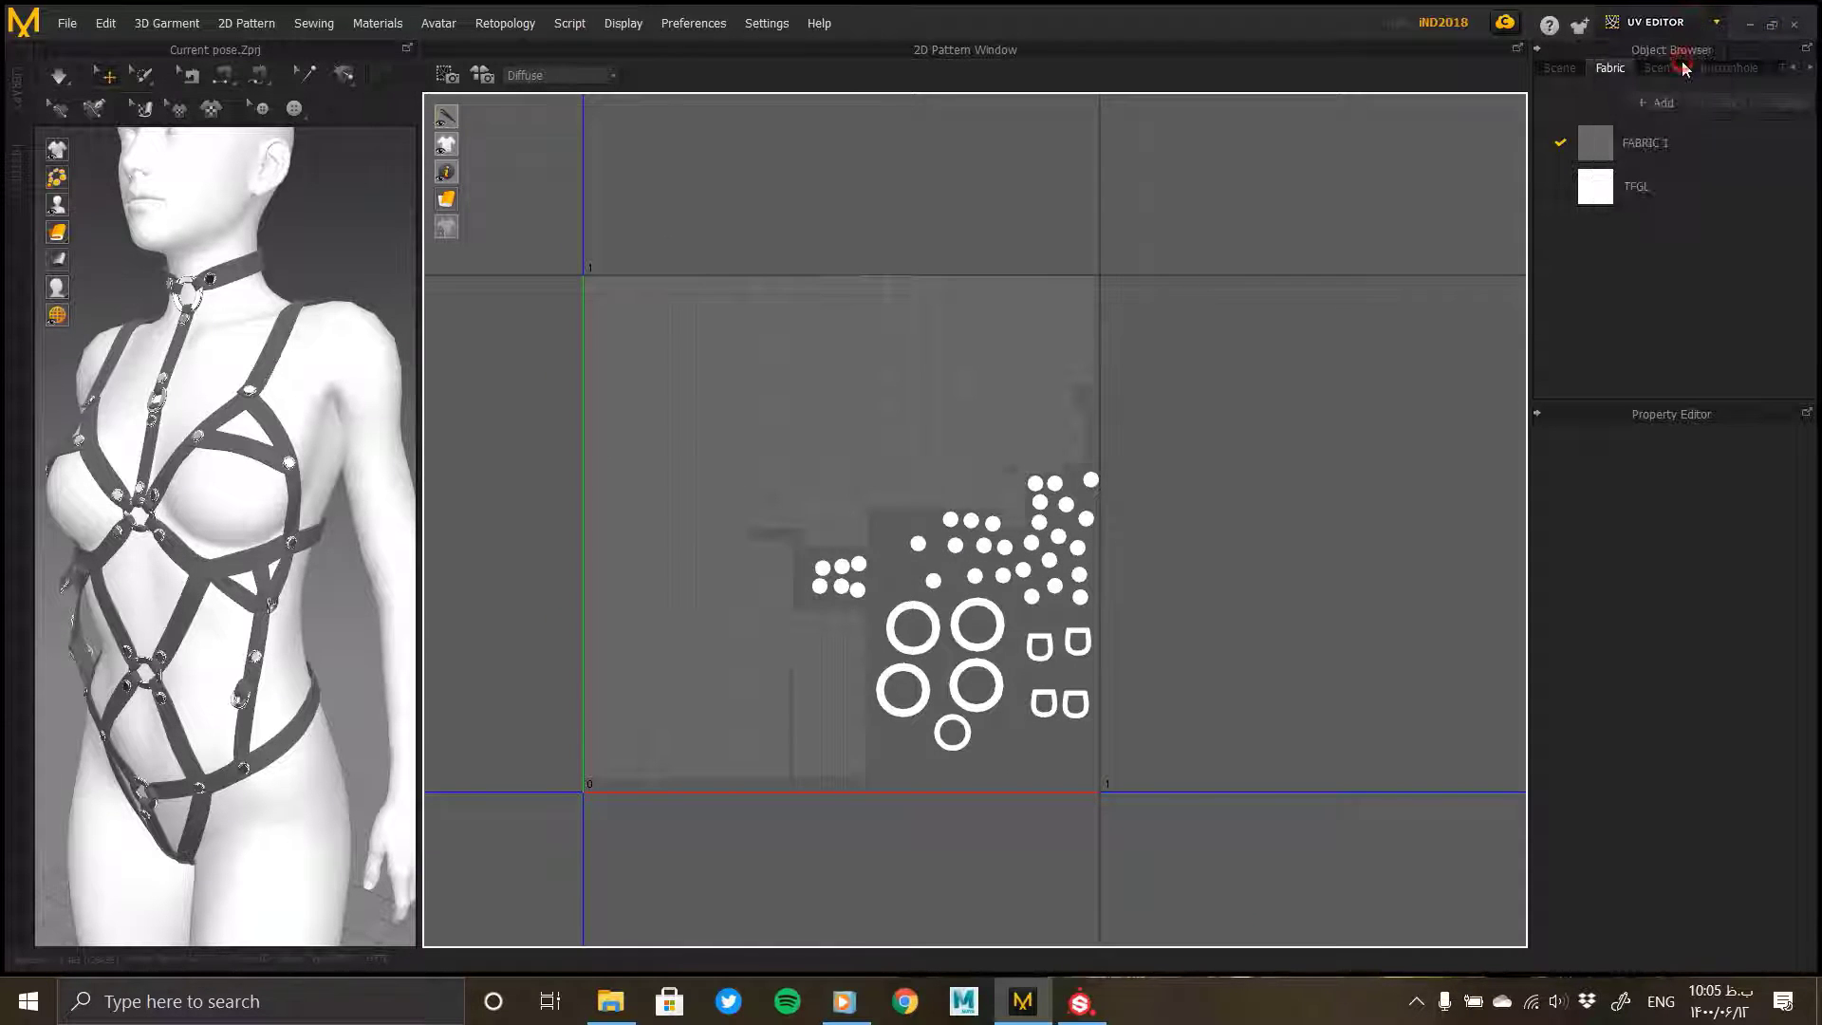
Step: Switch to the Simulation workspace, select all harness patterns and start an OBJ export
left_click(1683, 64)
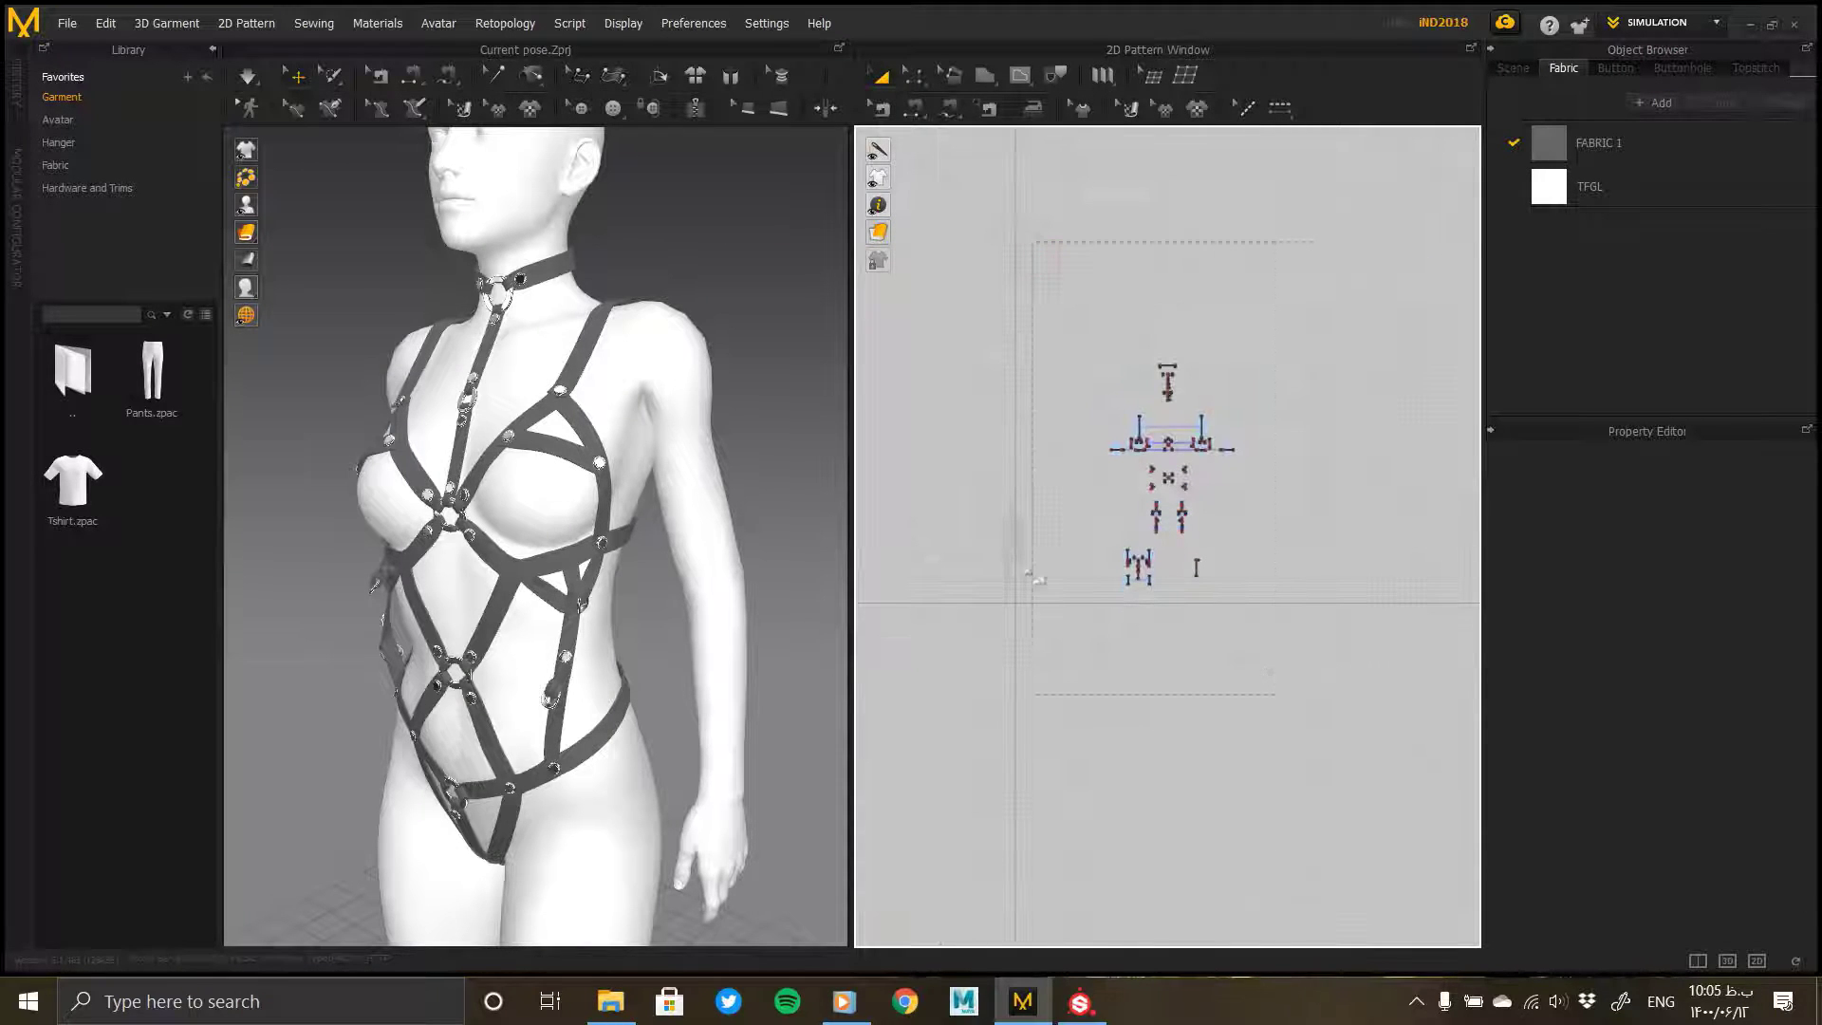
key("ctrl+a")
left_click(67, 22)
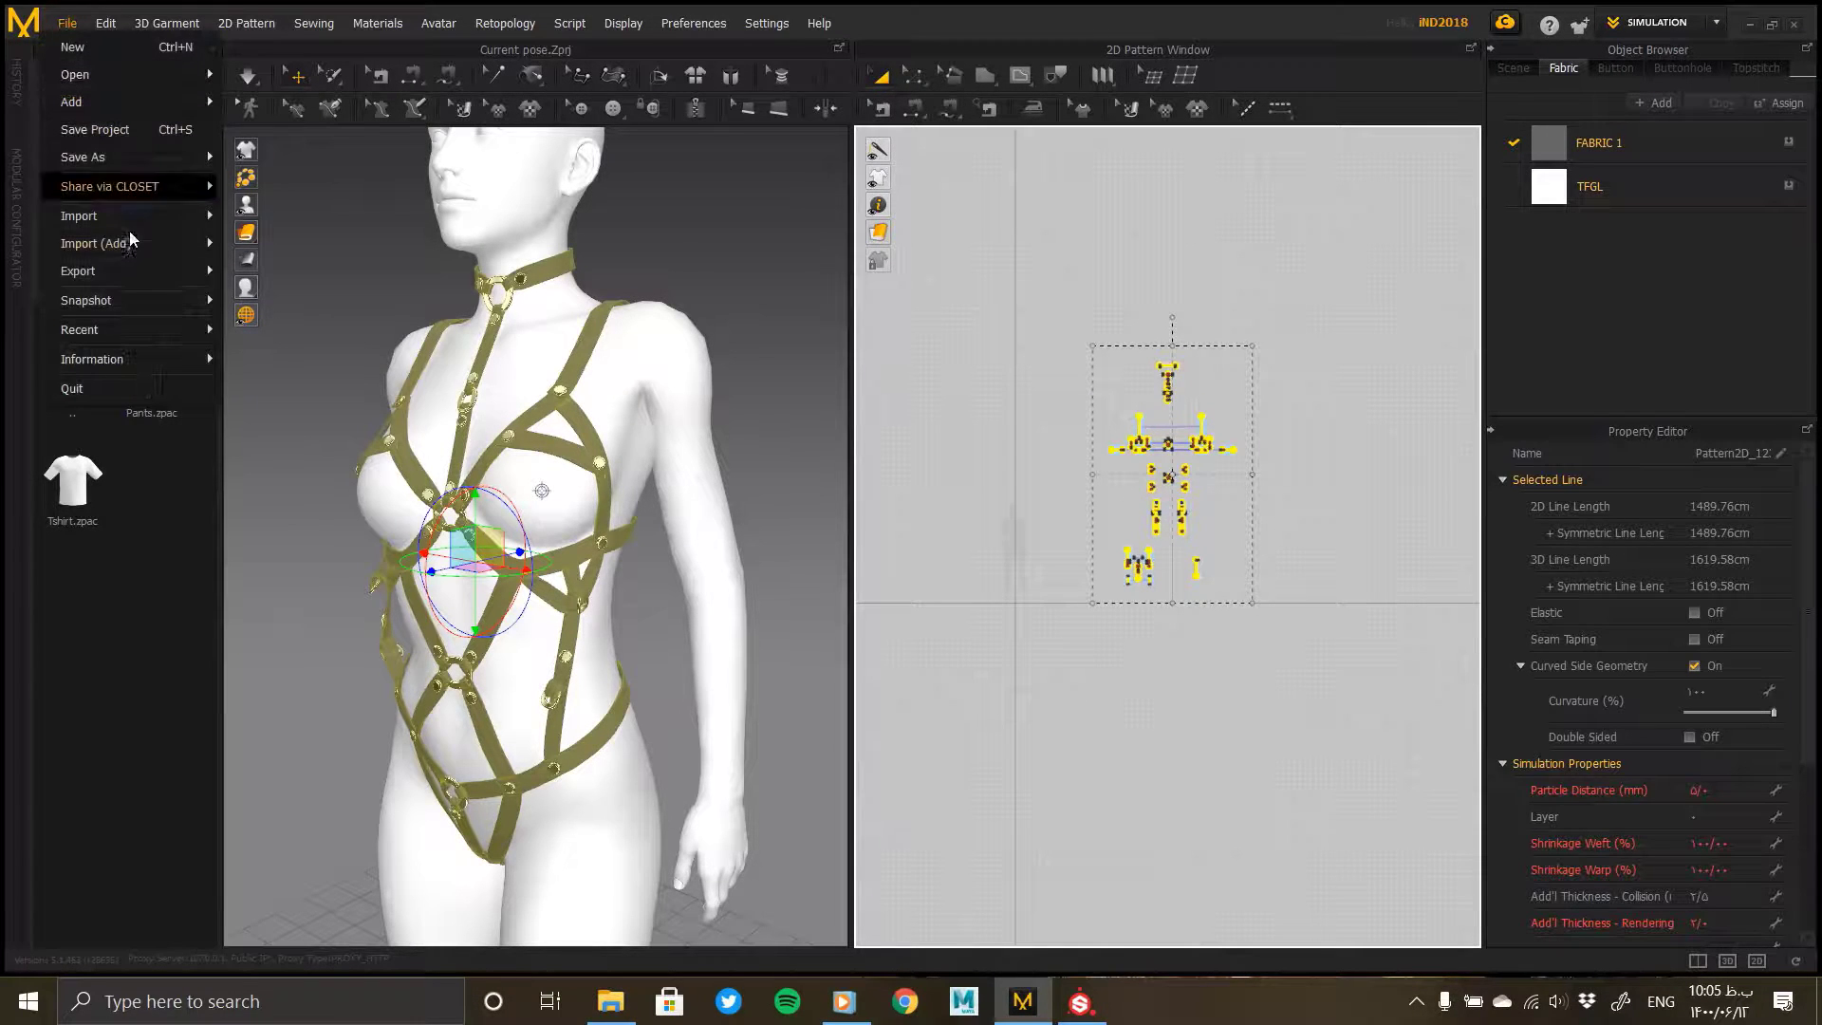
mouse_move(133, 271)
left_click(282, 302)
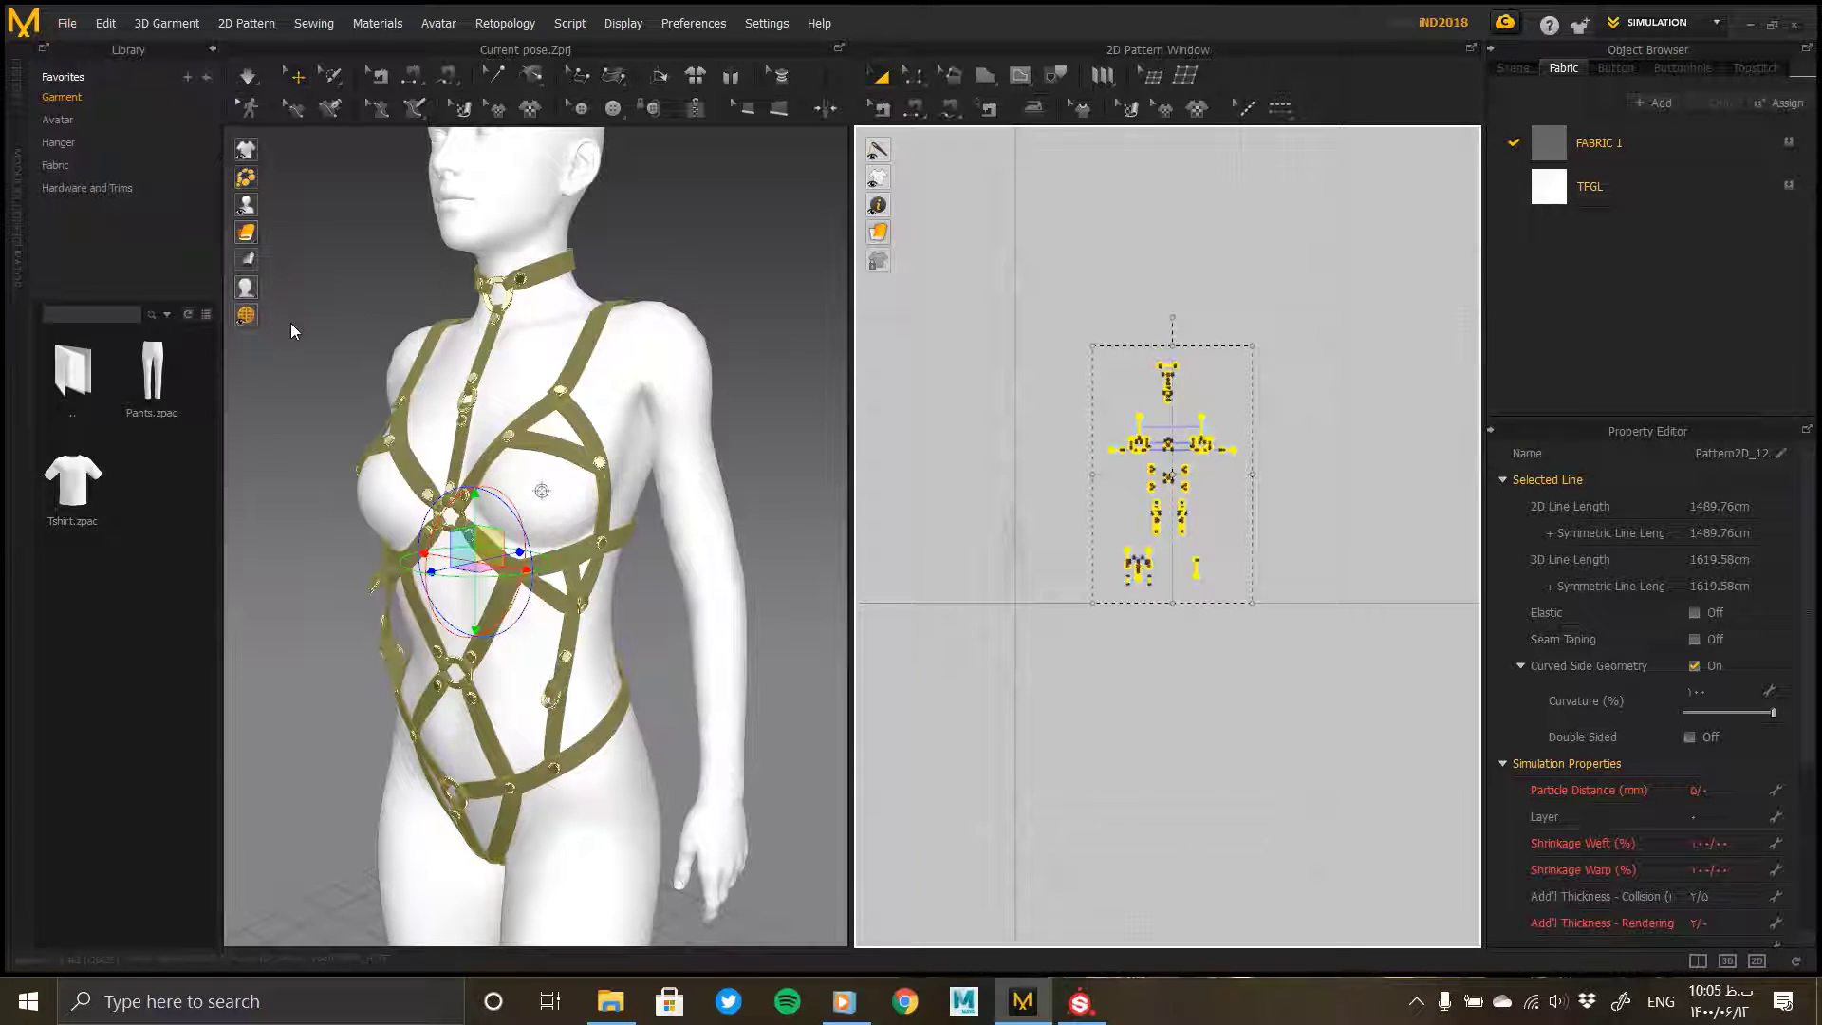
Step: Save the OBJ as 06 in the Lingerie > Harness folder, accepting the current export options
left_click(355, 55)
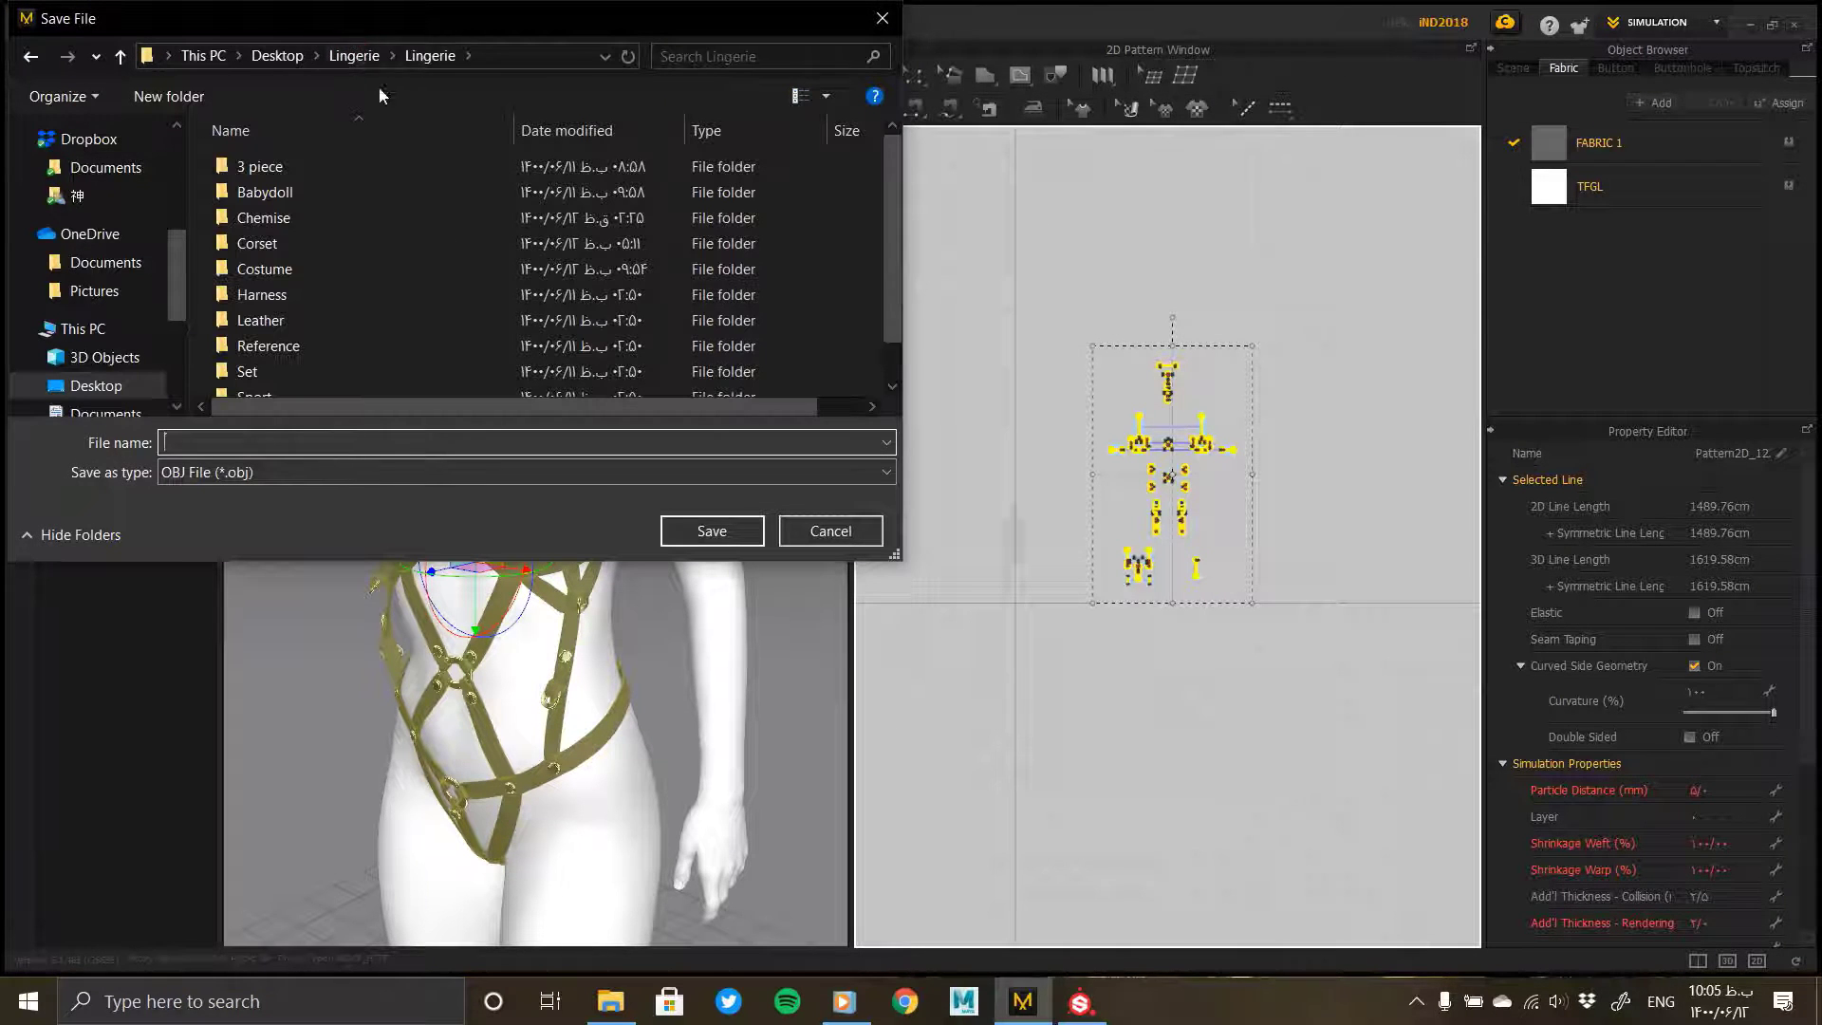
left_click(319, 298)
double_click(320, 299)
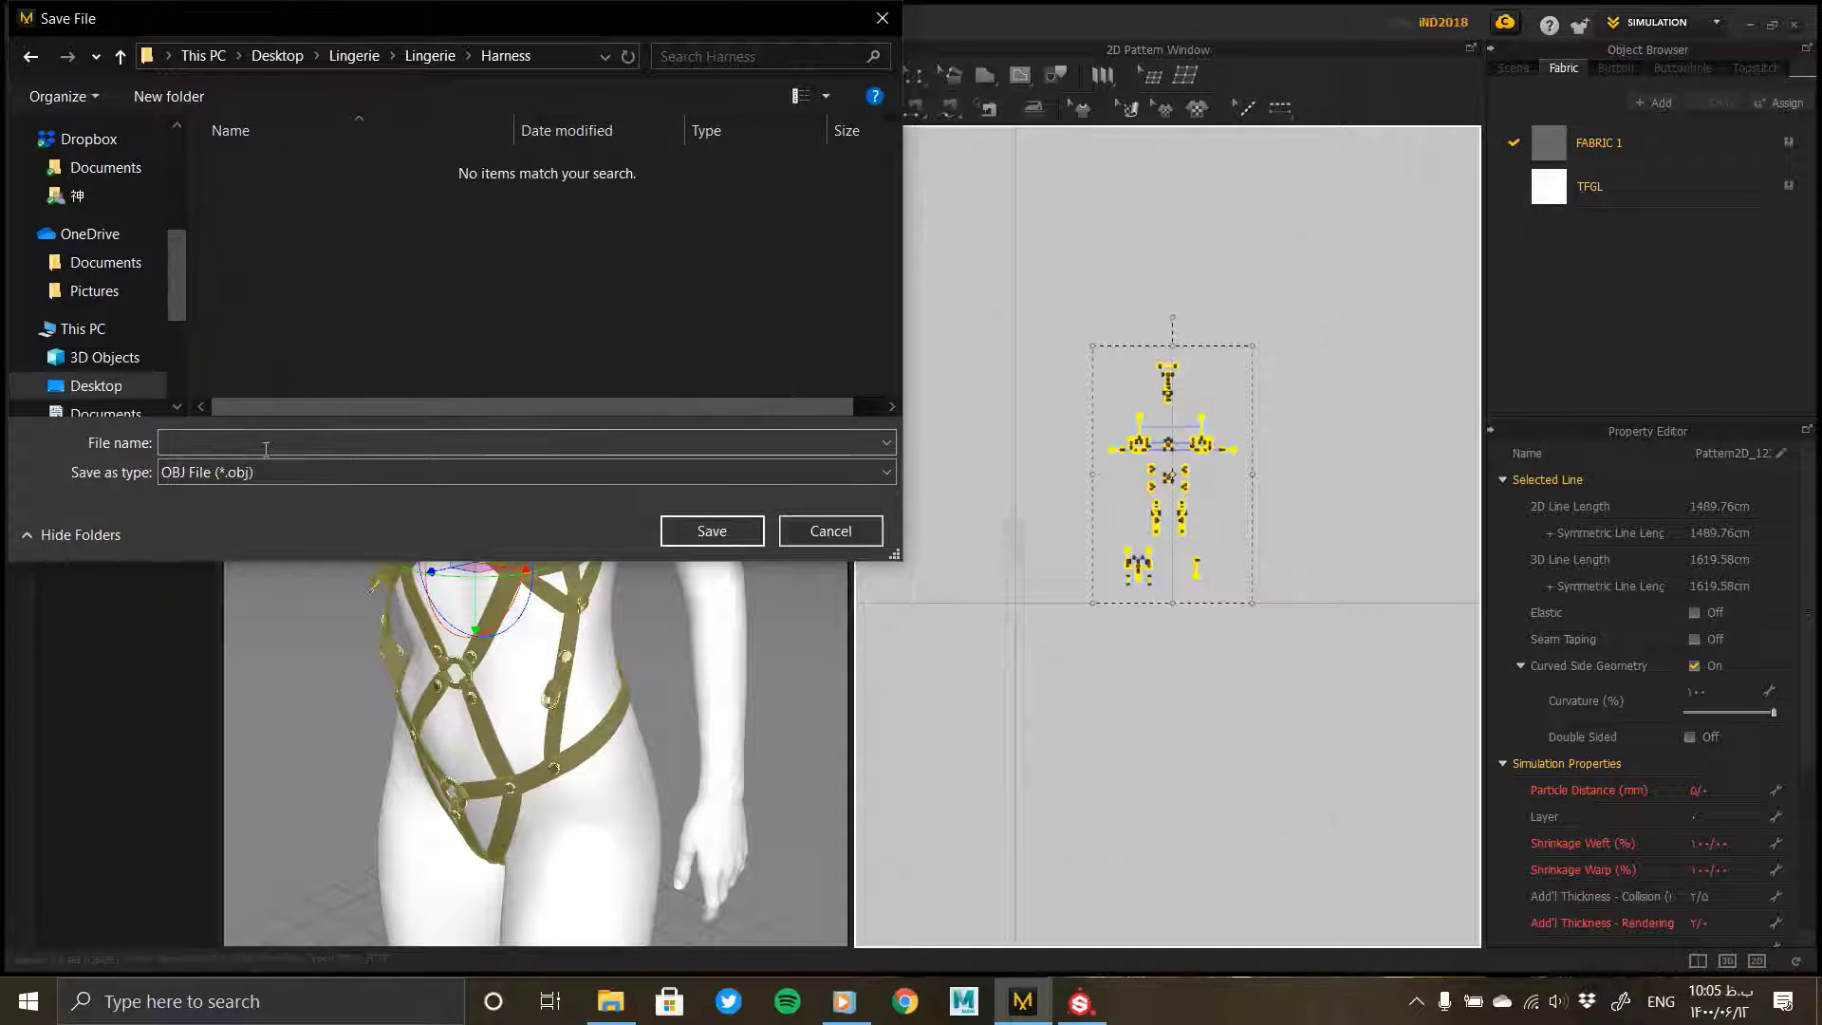
left_click(261, 444)
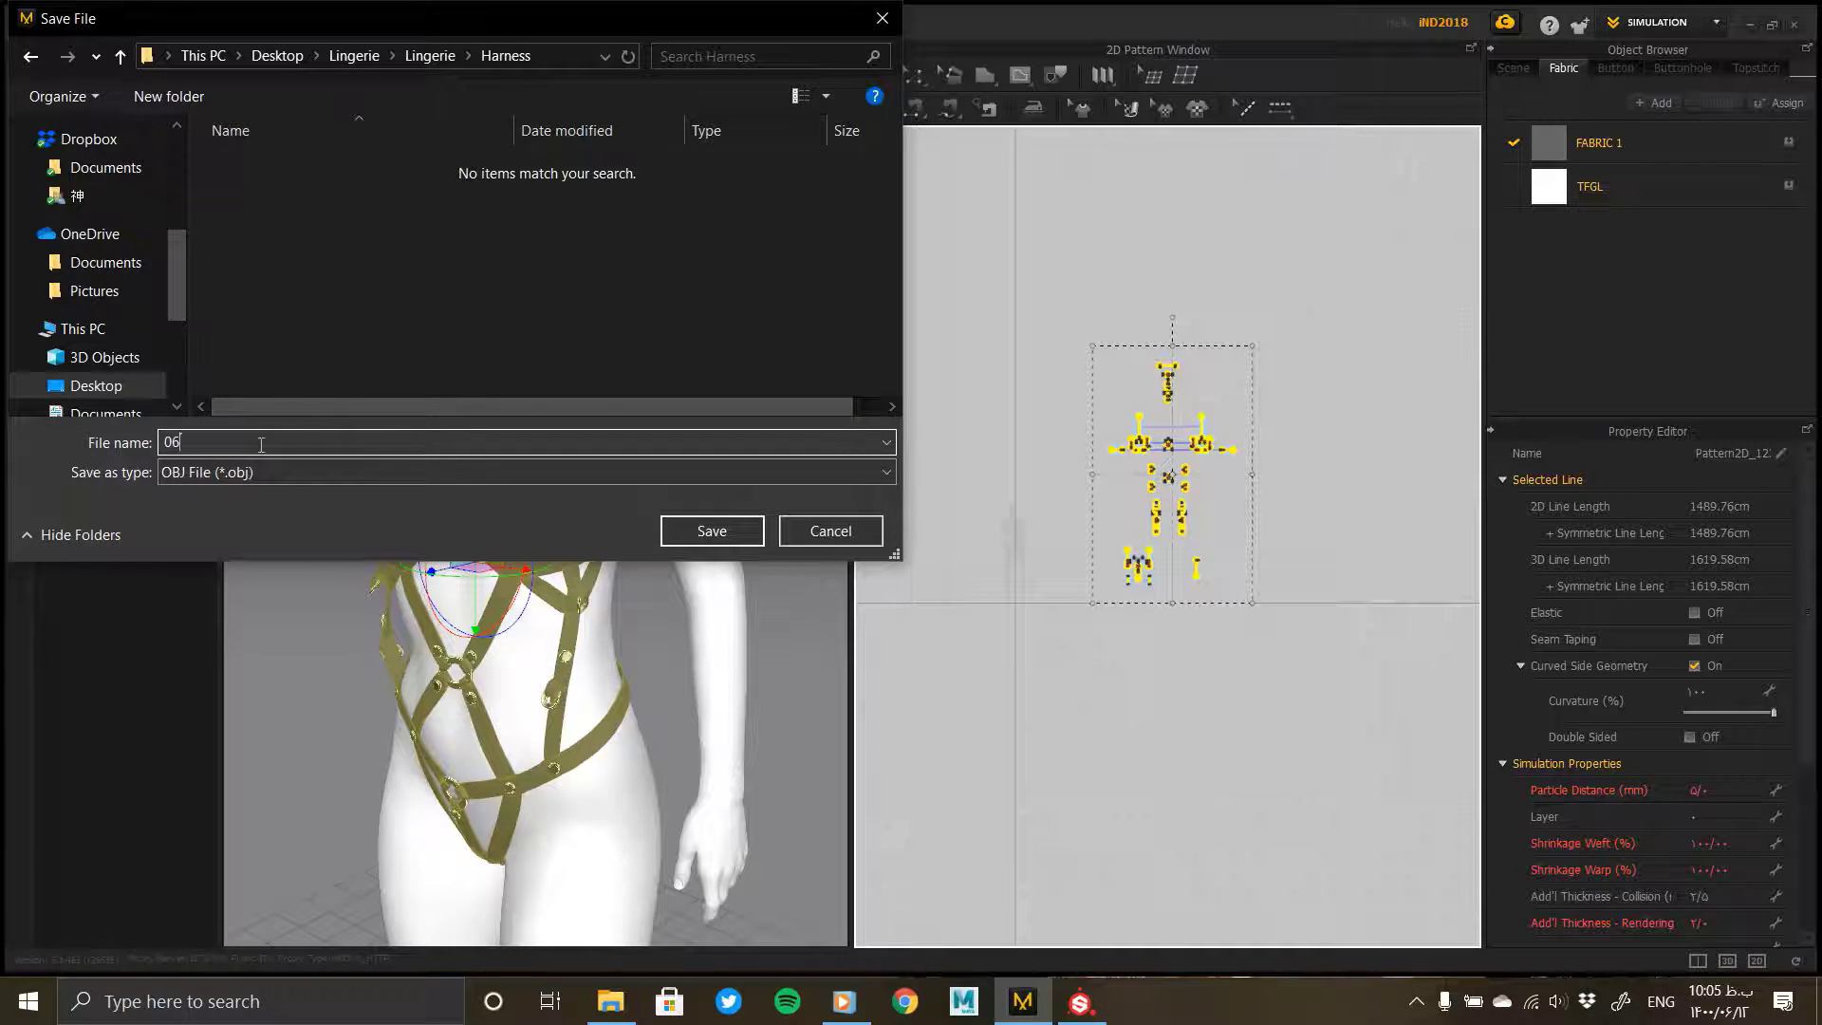
type("06")
key("Return")
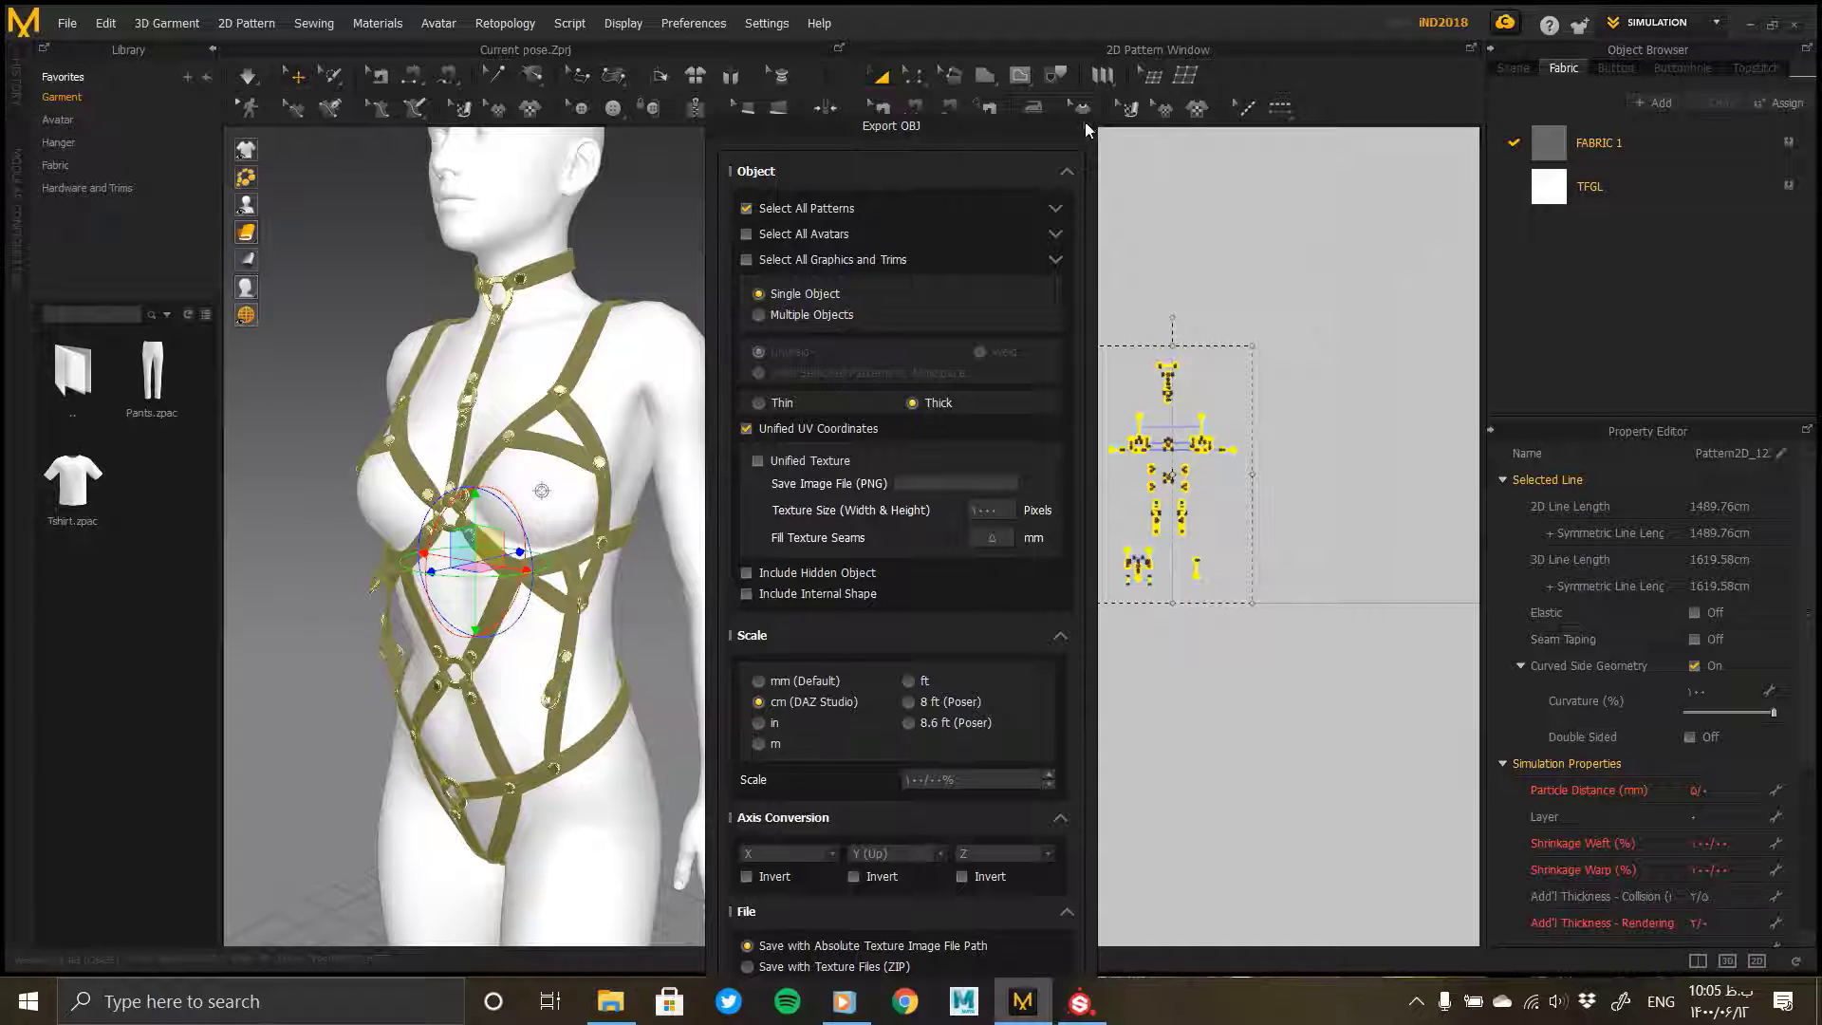
left_click(1066, 176)
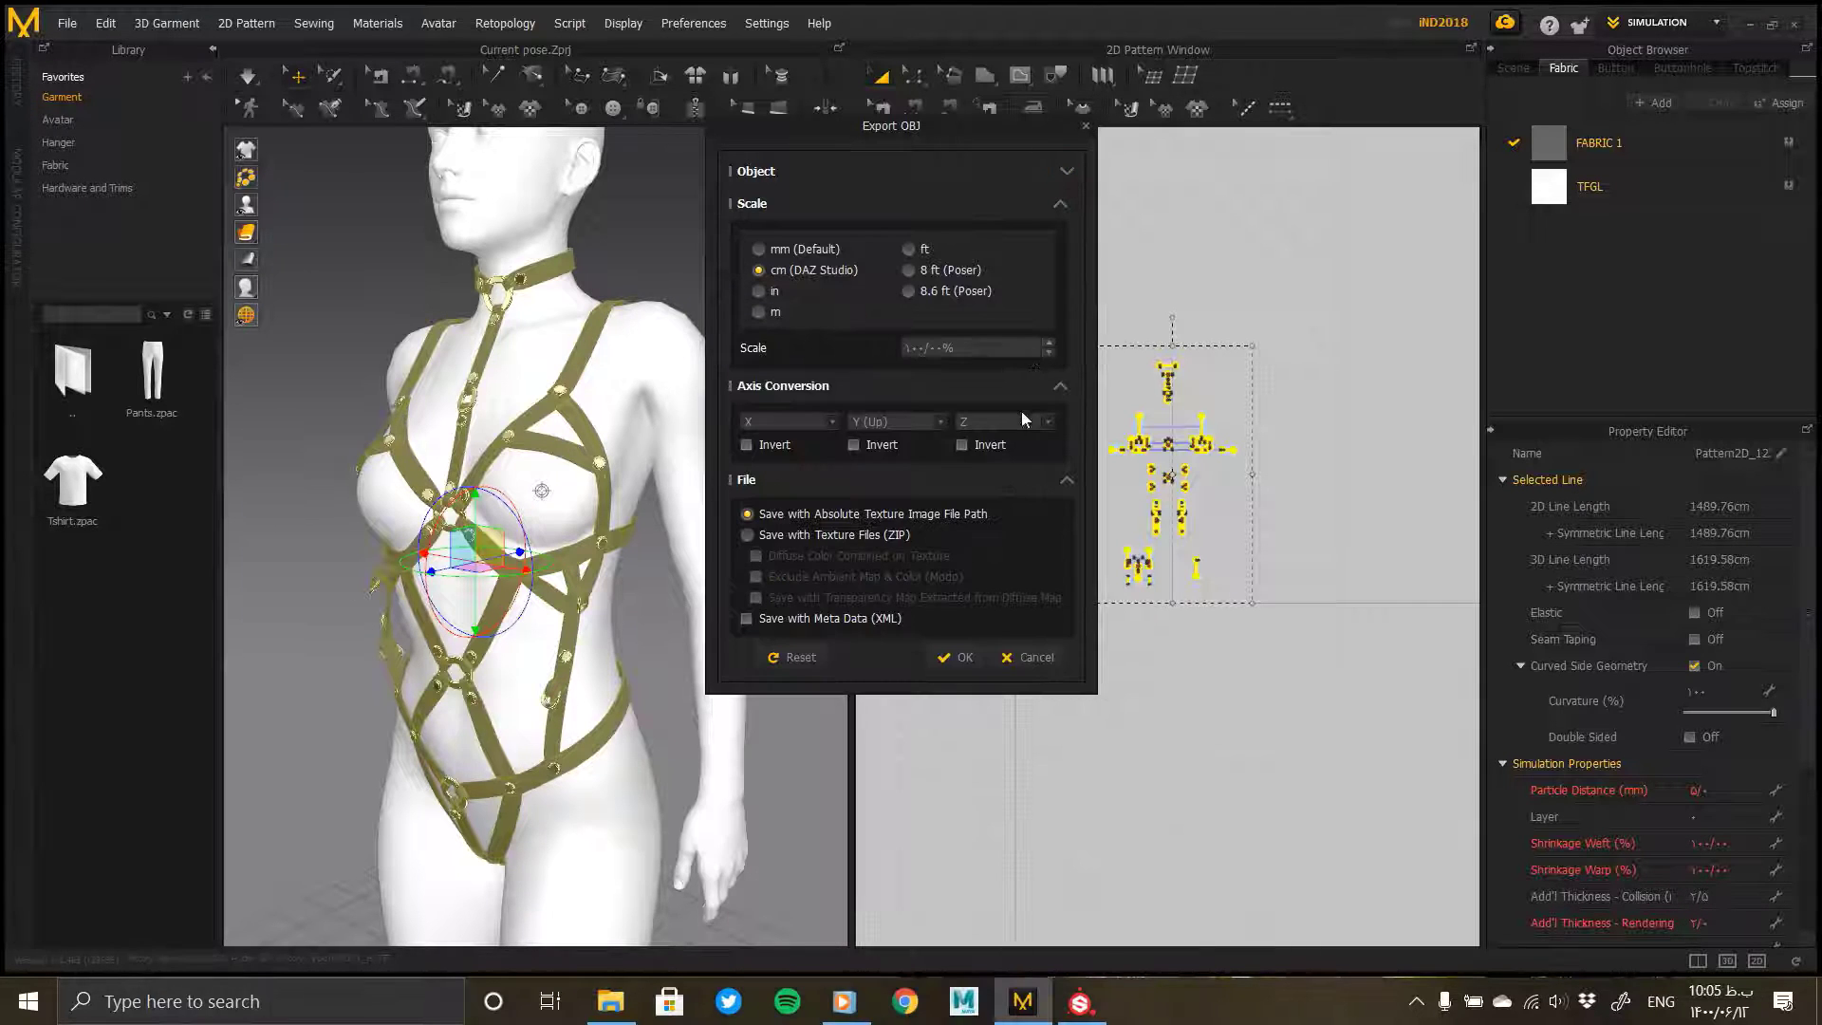
left_click(955, 670)
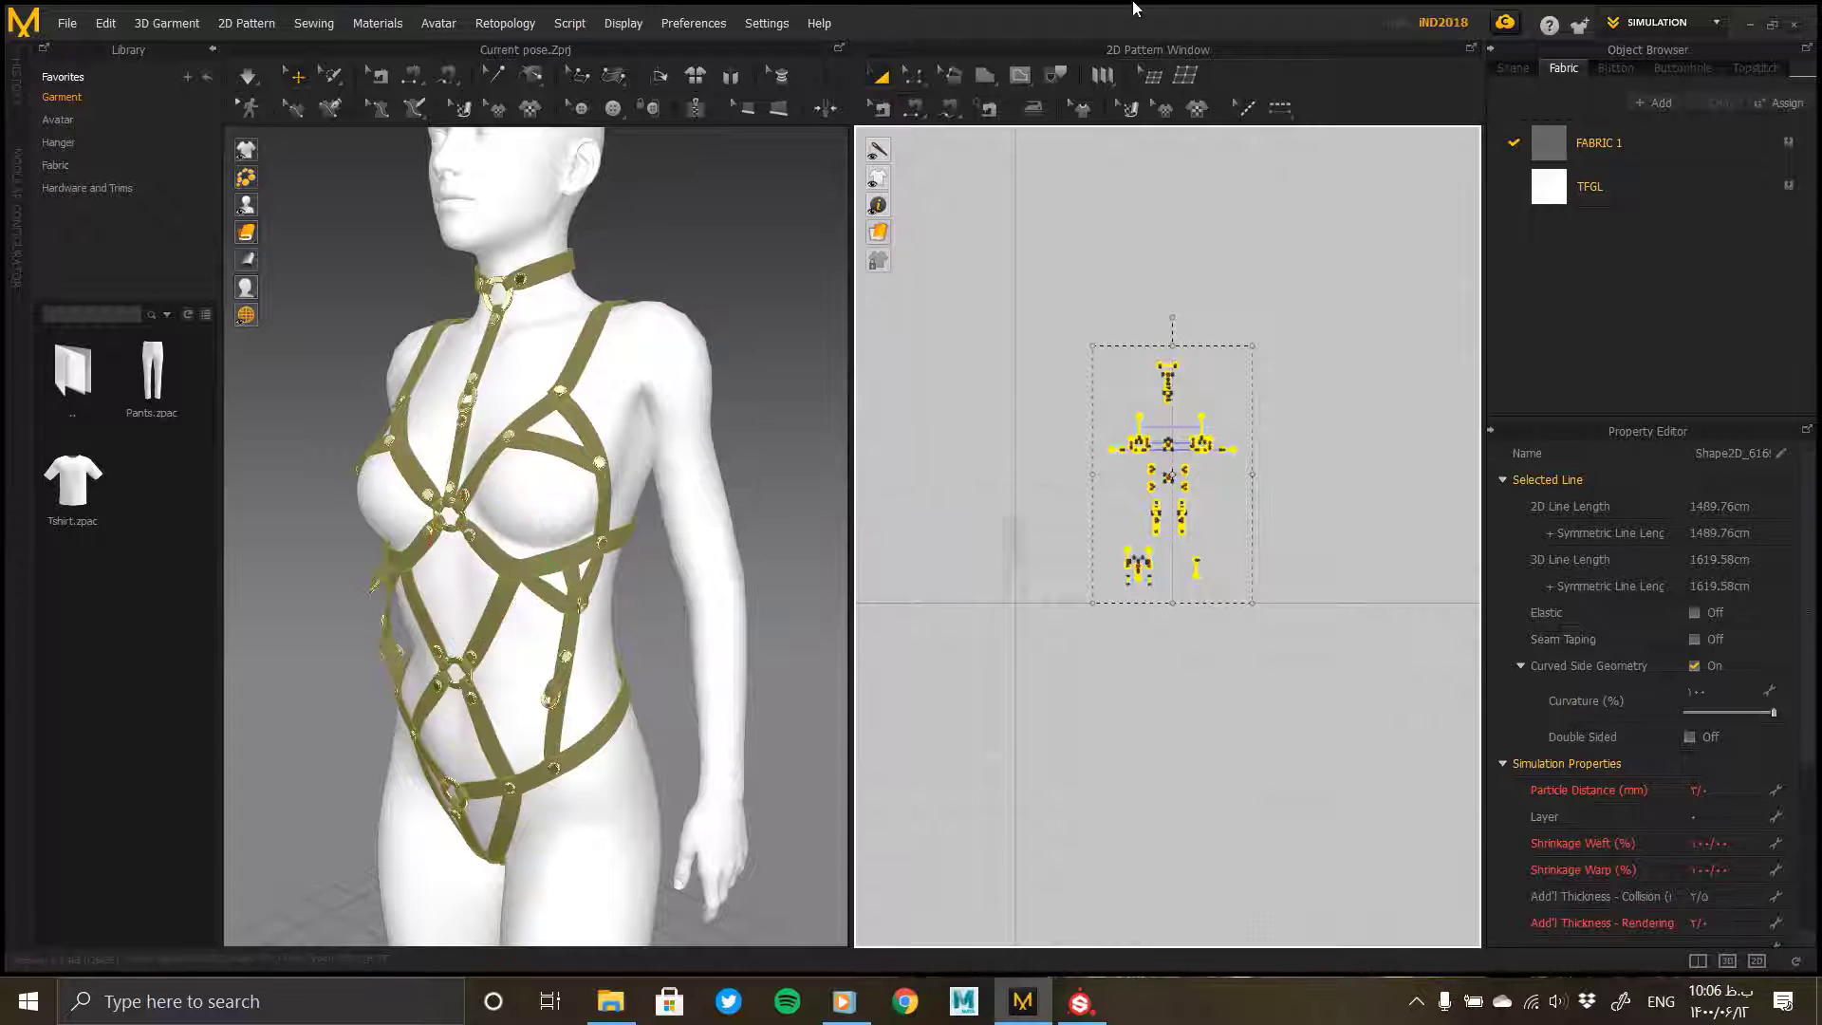
Step: Switch to Substance Painter and replace Layer 1 with a fill layer
left_click(1025, 17)
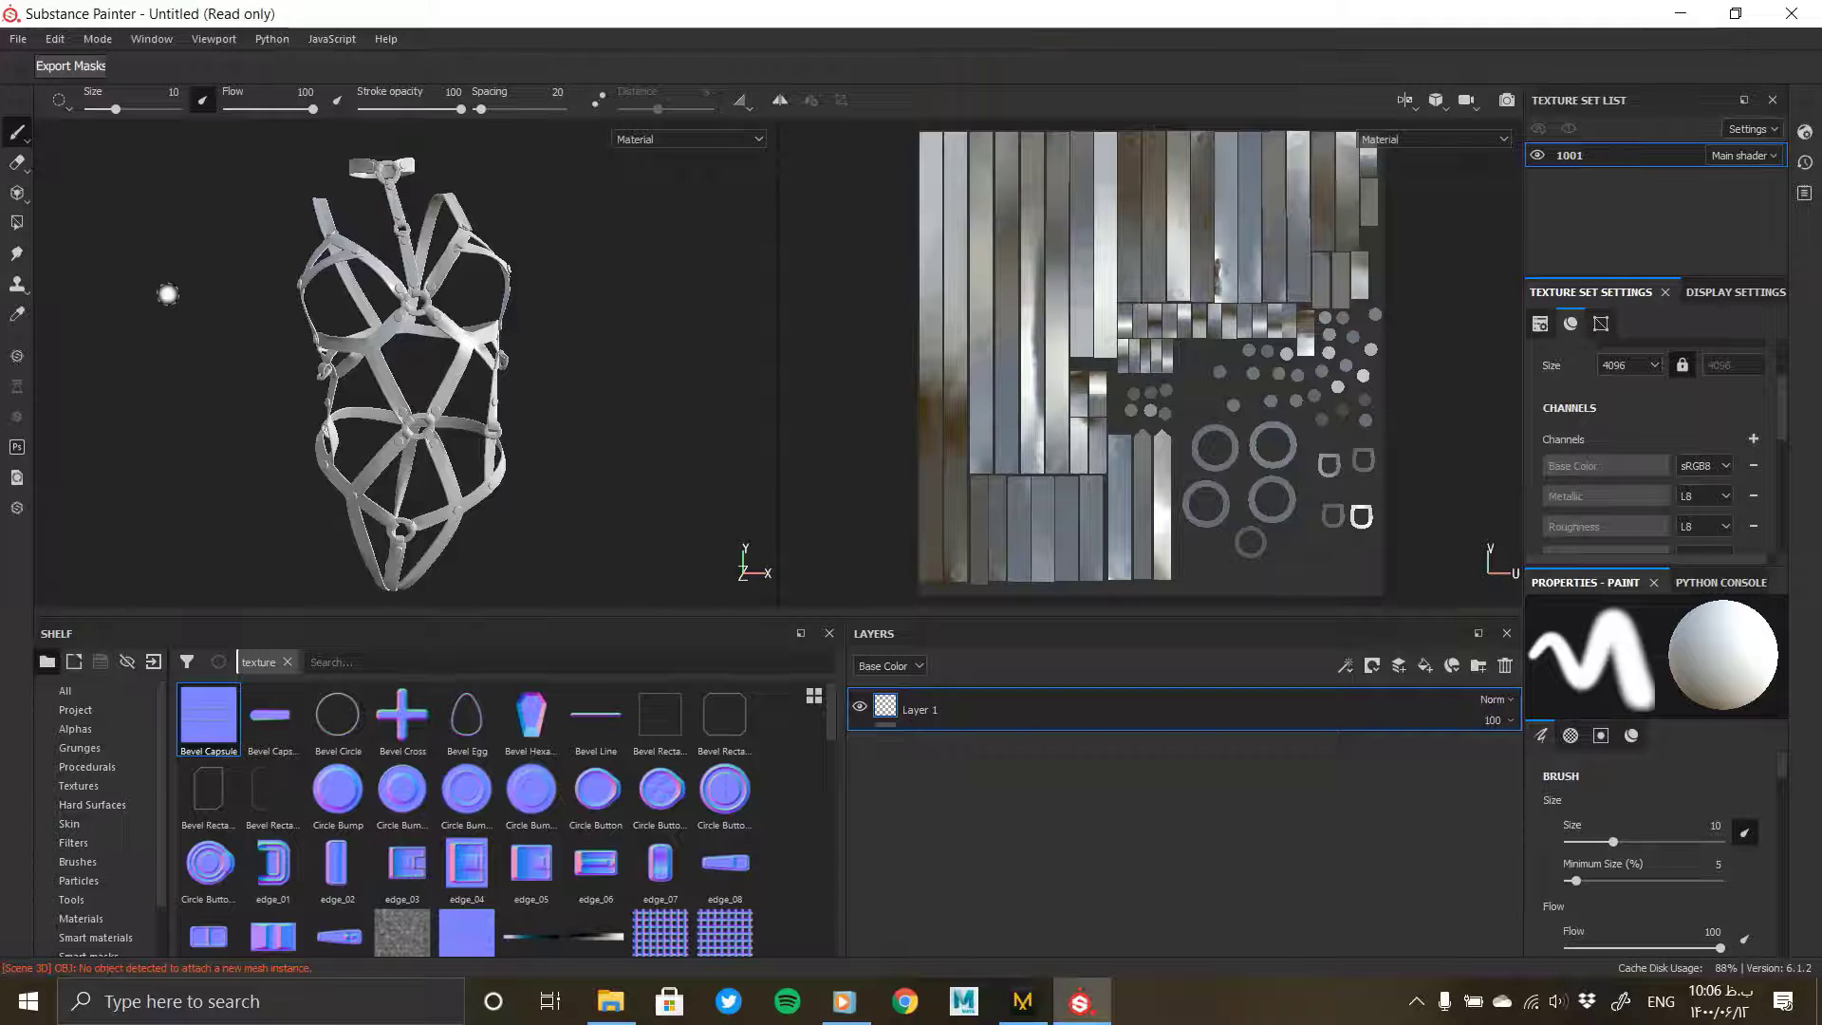
mouse_move(167, 293)
left_mouse_down("alt")
mouse_move(408, 399)
mouse_move(305, 513)
mouse_move(607, 313)
mouse_move(457, 326)
mouse_move(389, 366)
mouse_move(570, 372)
mouse_move(512, 379)
left_mouse_up("alt")
scroll(389, 365, "up", 5)
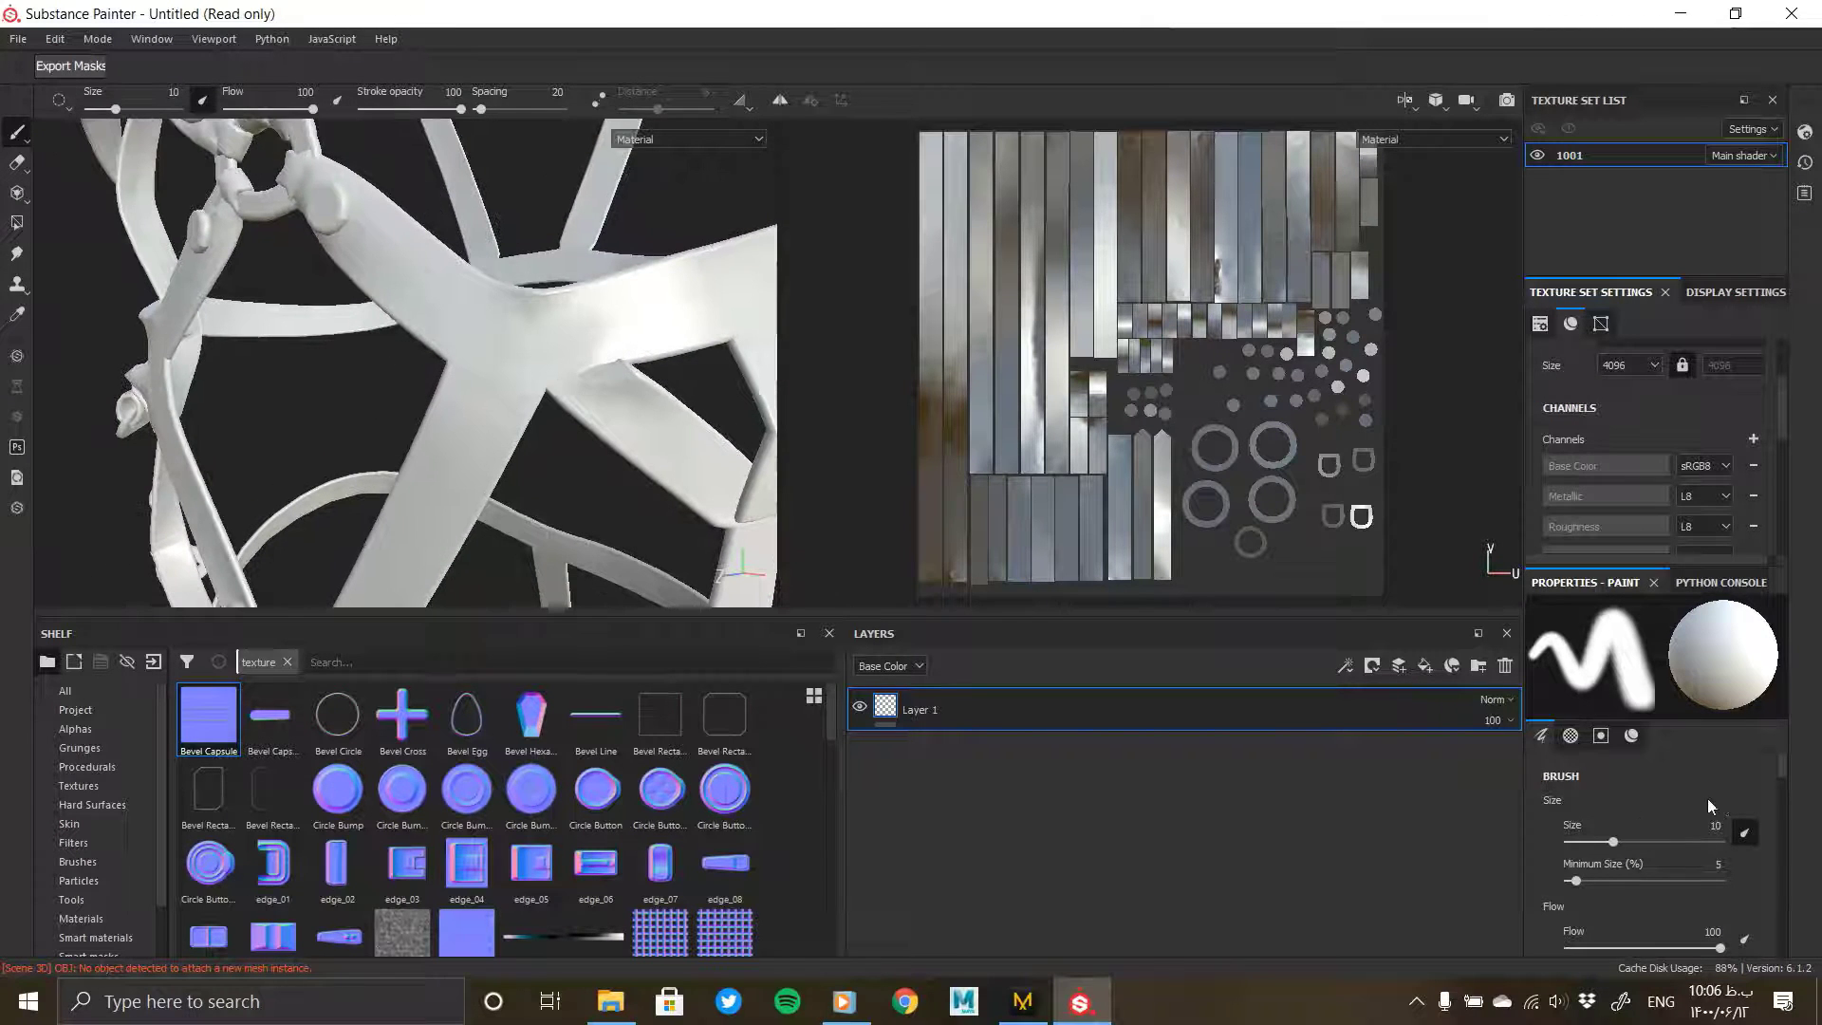
left_click(1504, 667)
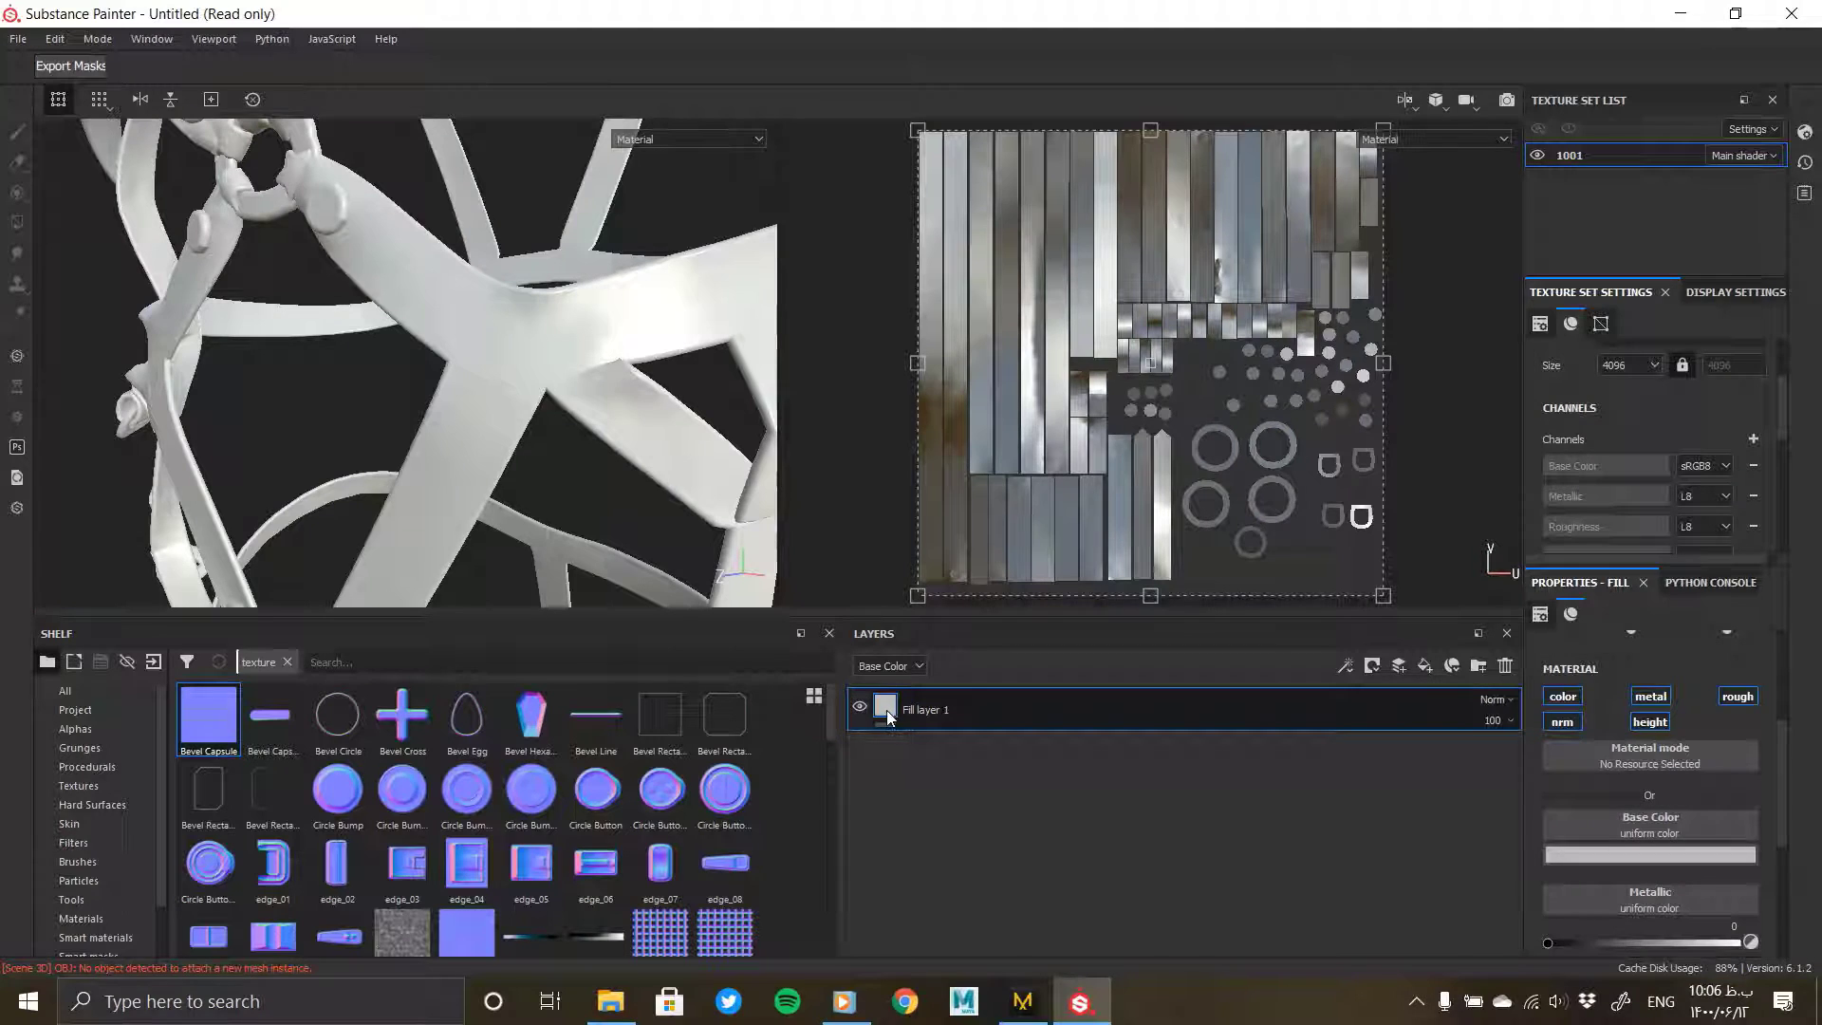
Step: Set the base color of Fill layer 1 to black
mouse_move(886, 710)
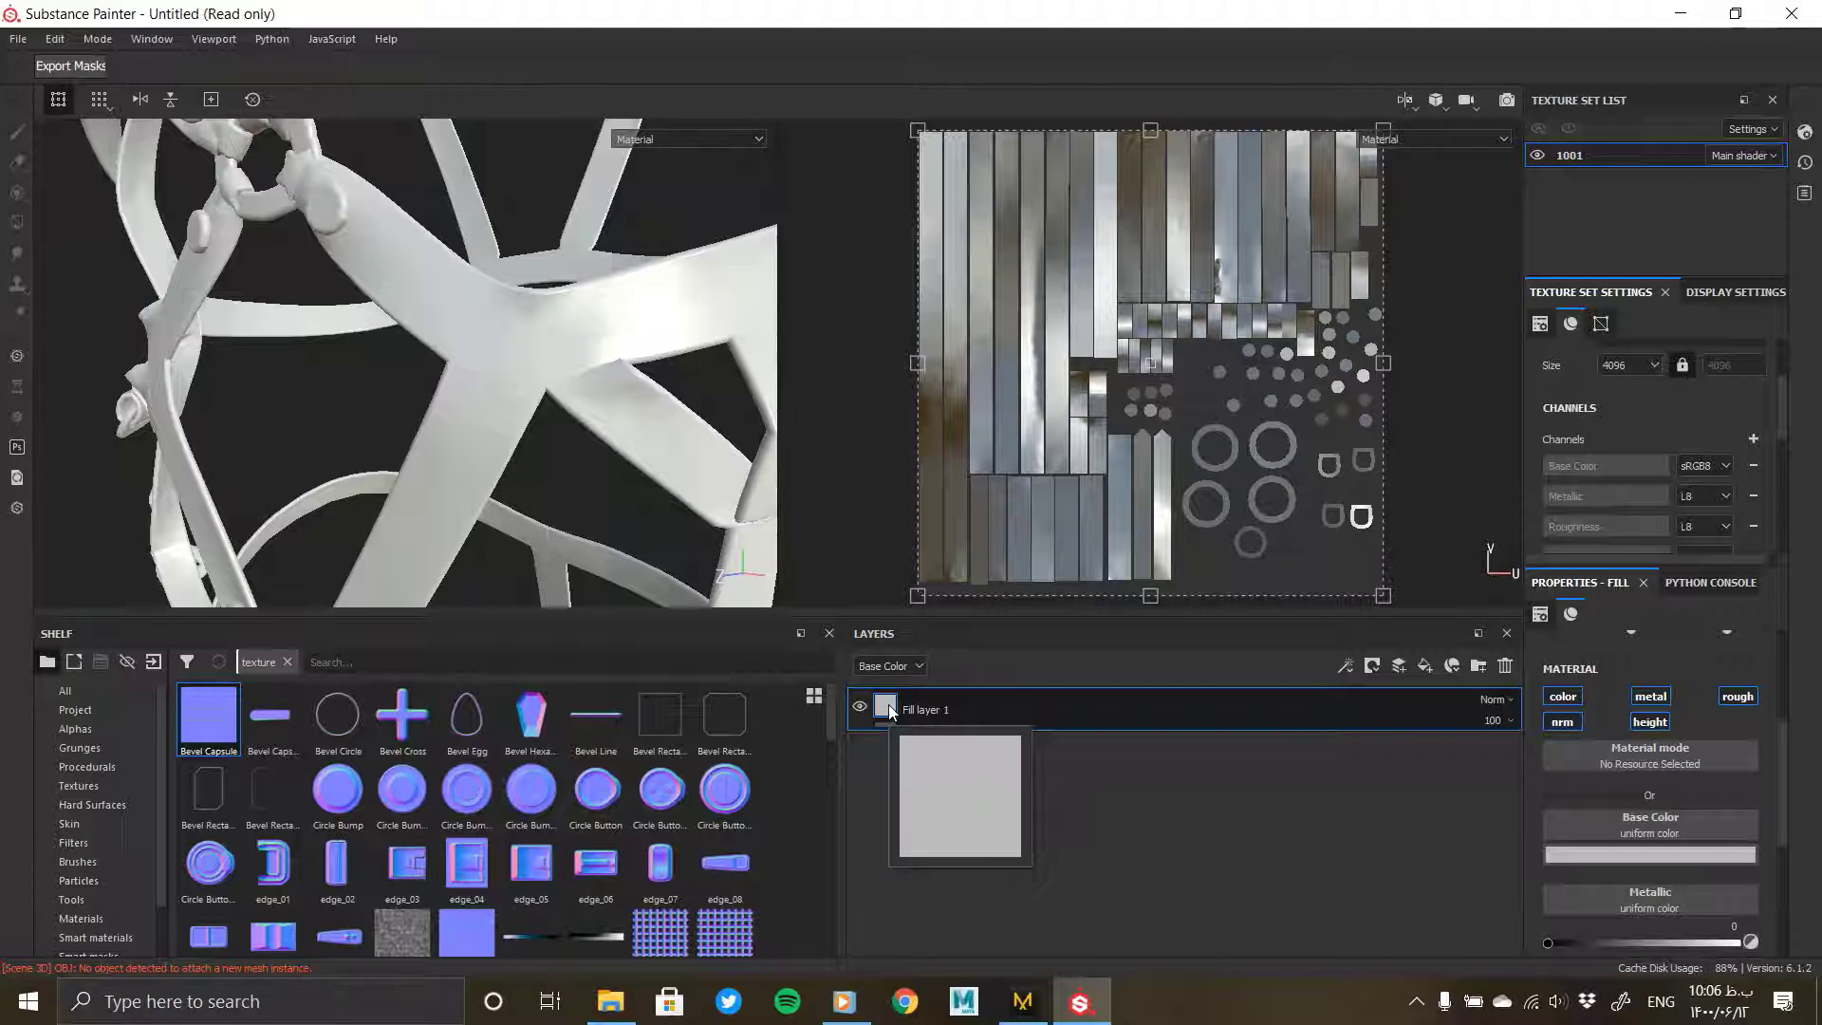
right_click(890, 712)
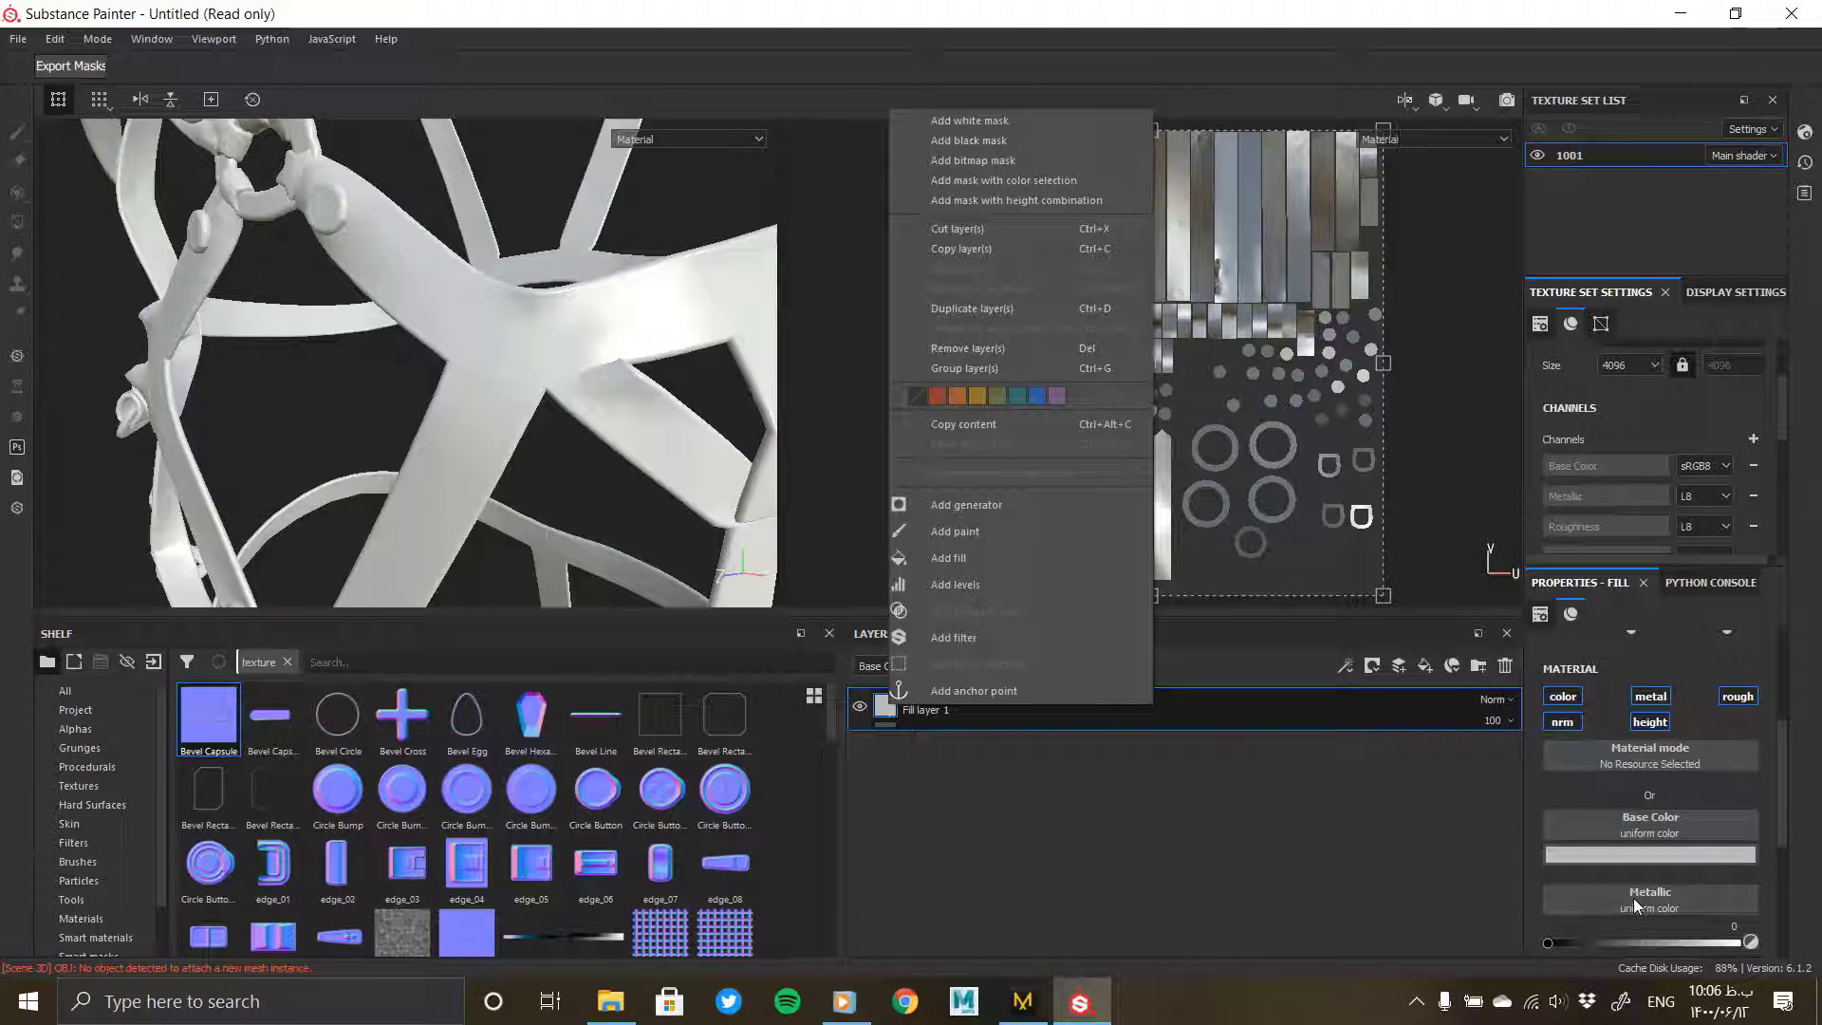
left_click(1599, 852)
left_click(1619, 753)
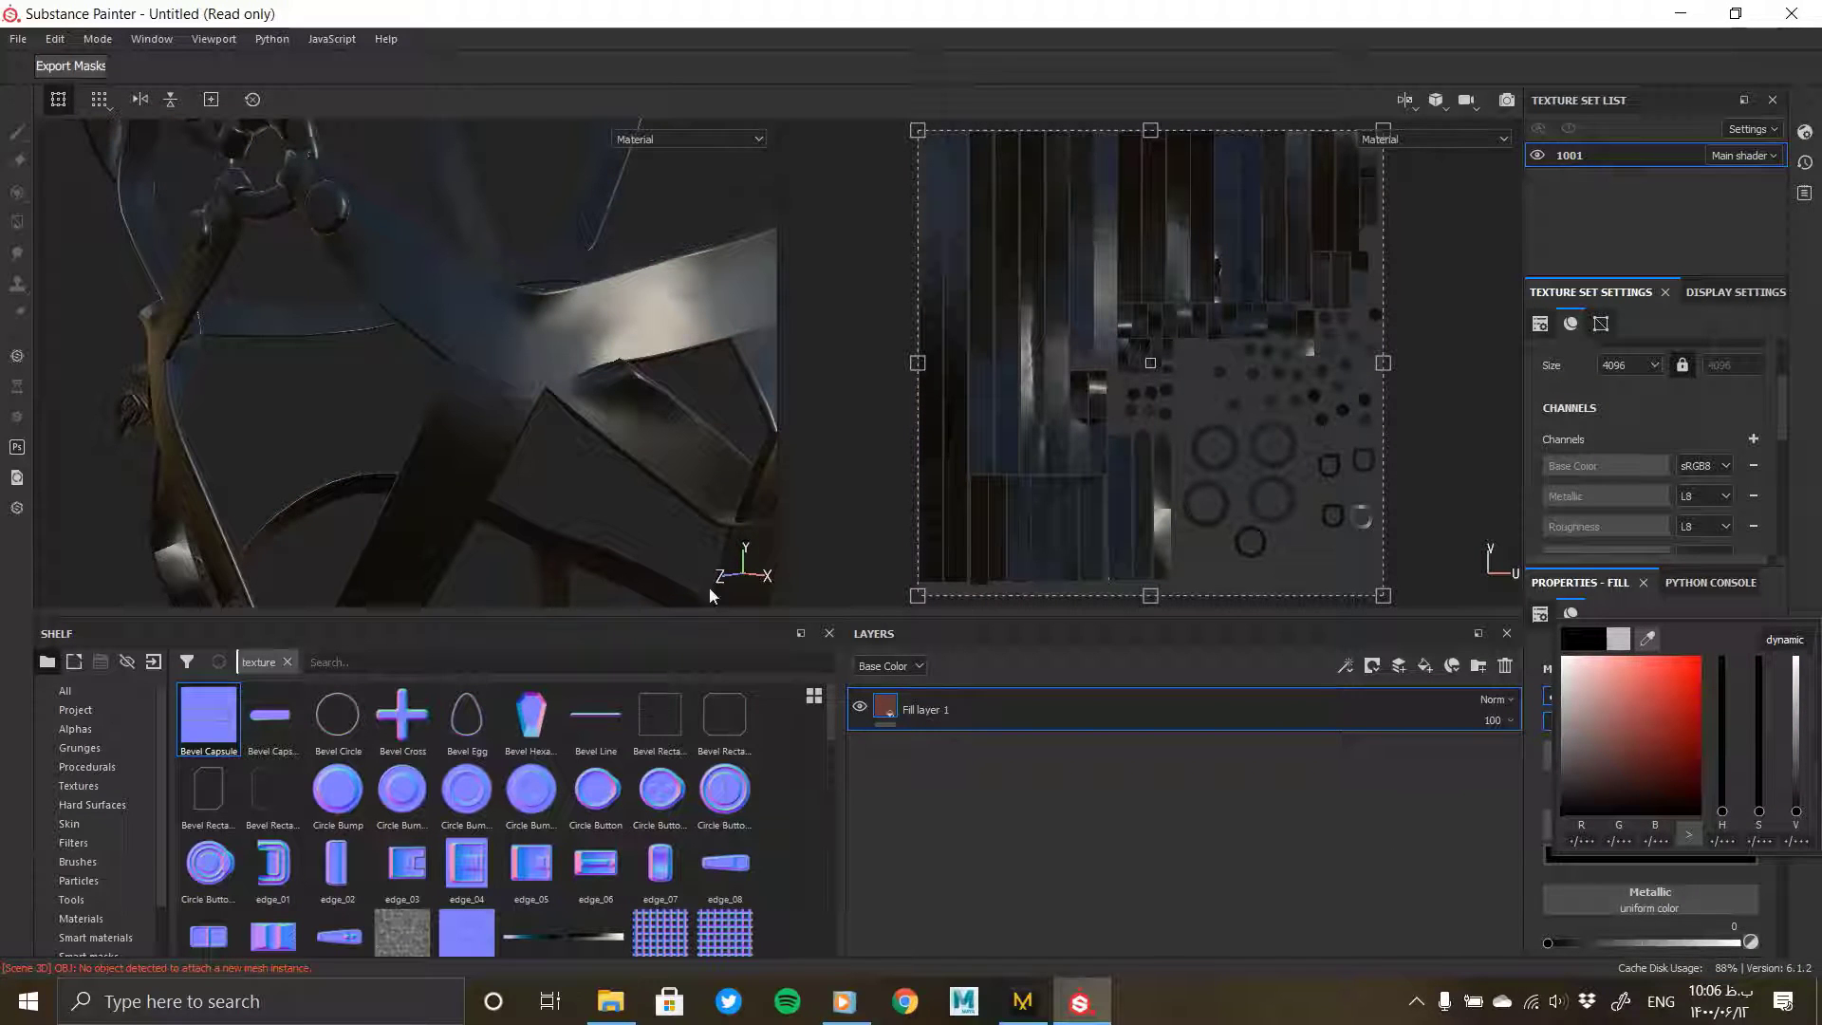
left_click_drag(446, 512, 607, 427, "alt")
right_click(936, 719)
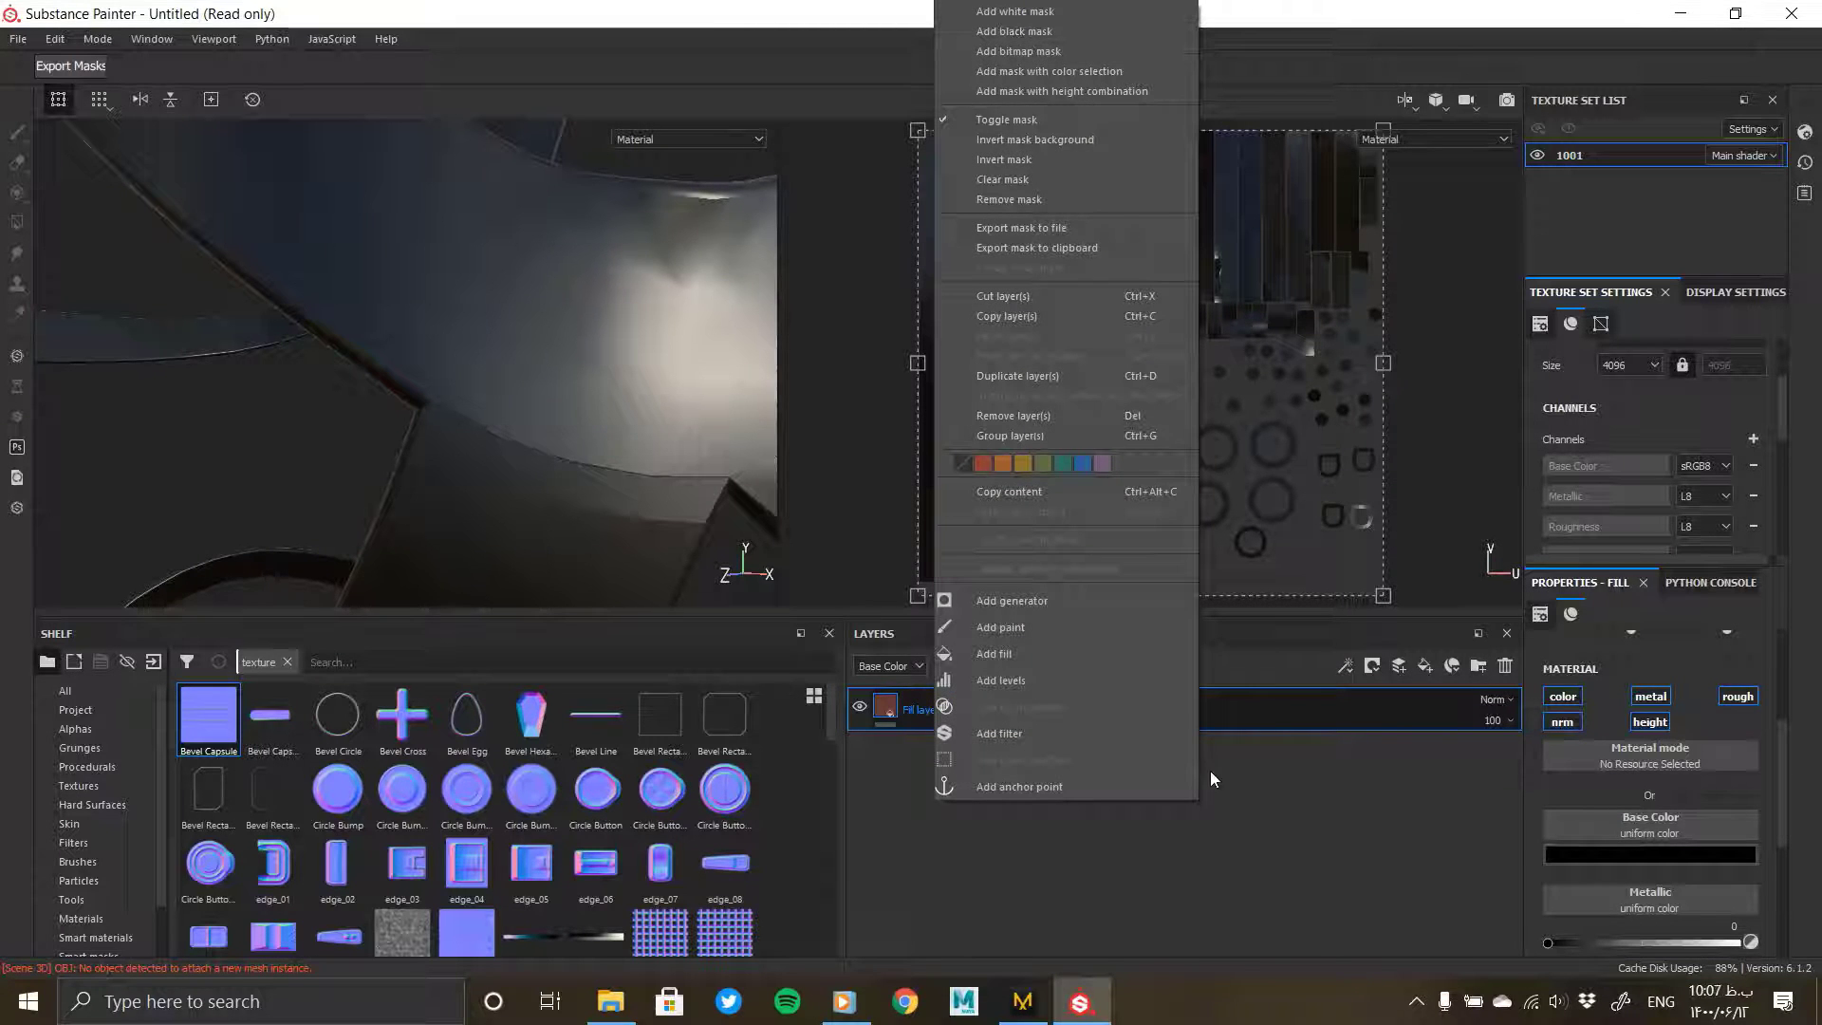
left_click(1244, 795)
Step: Add a second fill layer and disable its color, metal, rough and nrm channels, keeping only height
left_click(1426, 664)
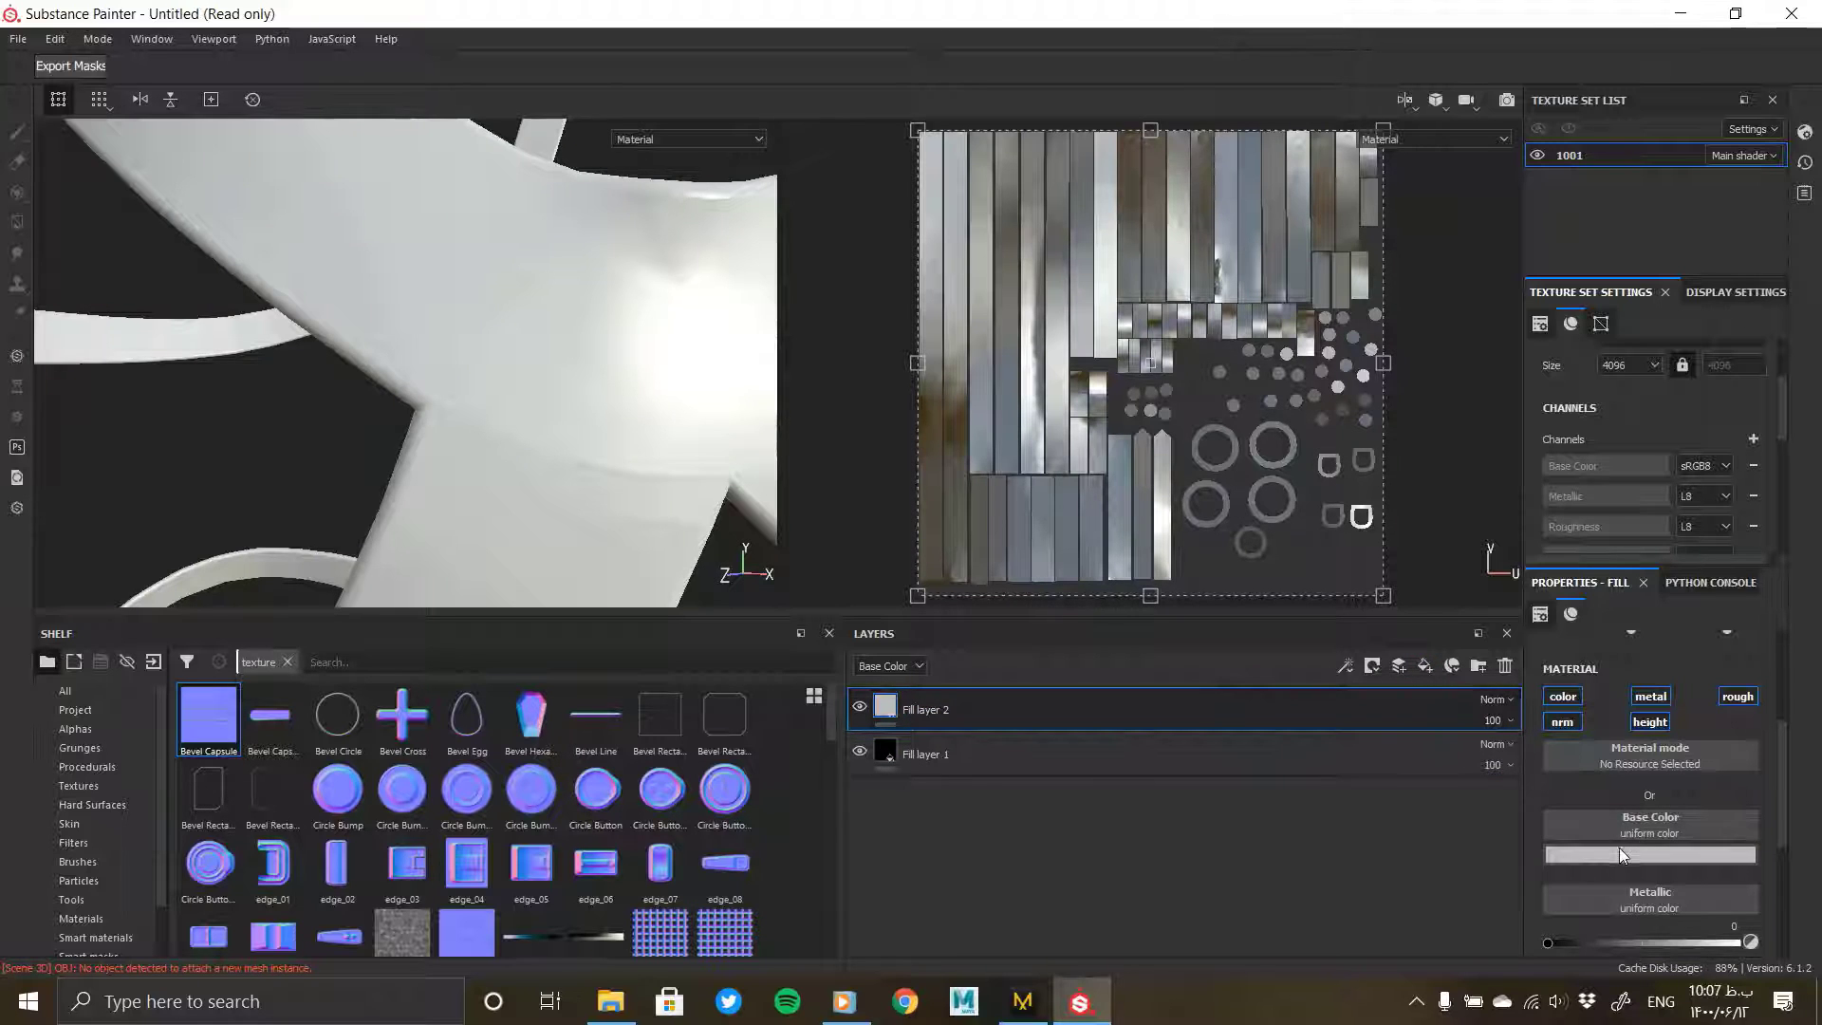
left_click(1562, 722)
left_click(1562, 695)
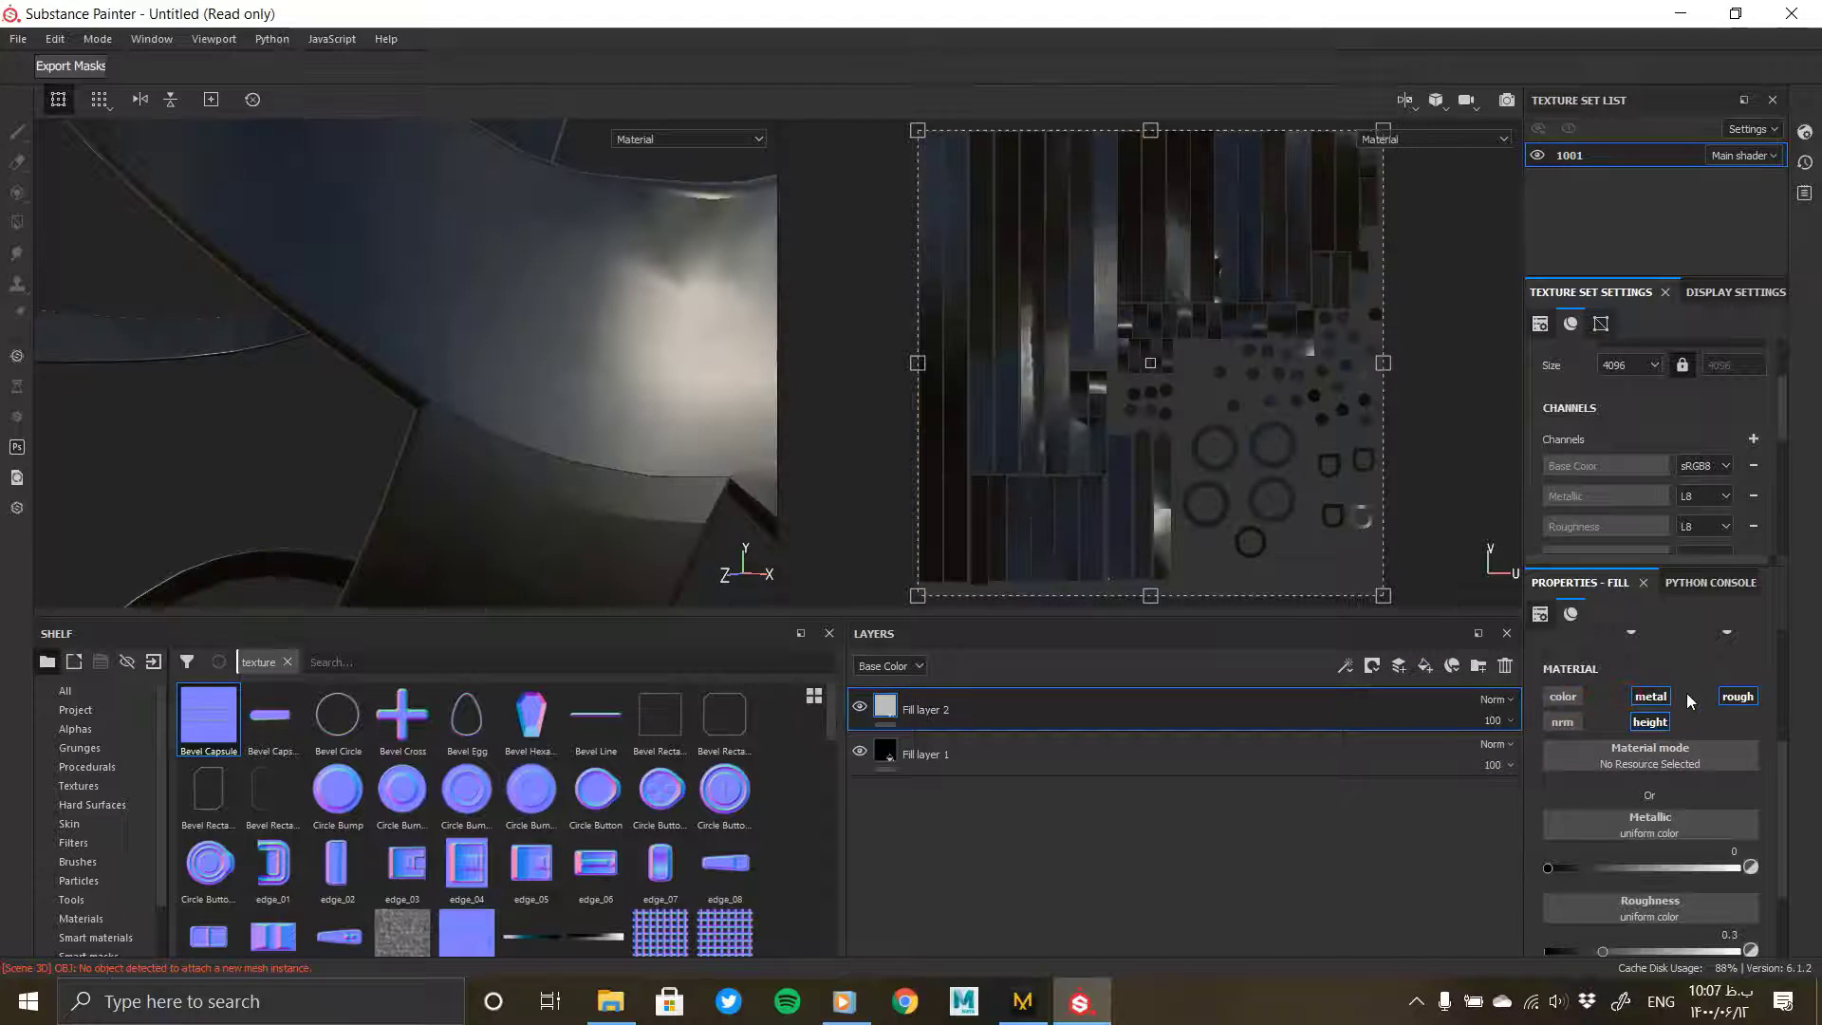
left_click(1738, 696)
left_click(1650, 696)
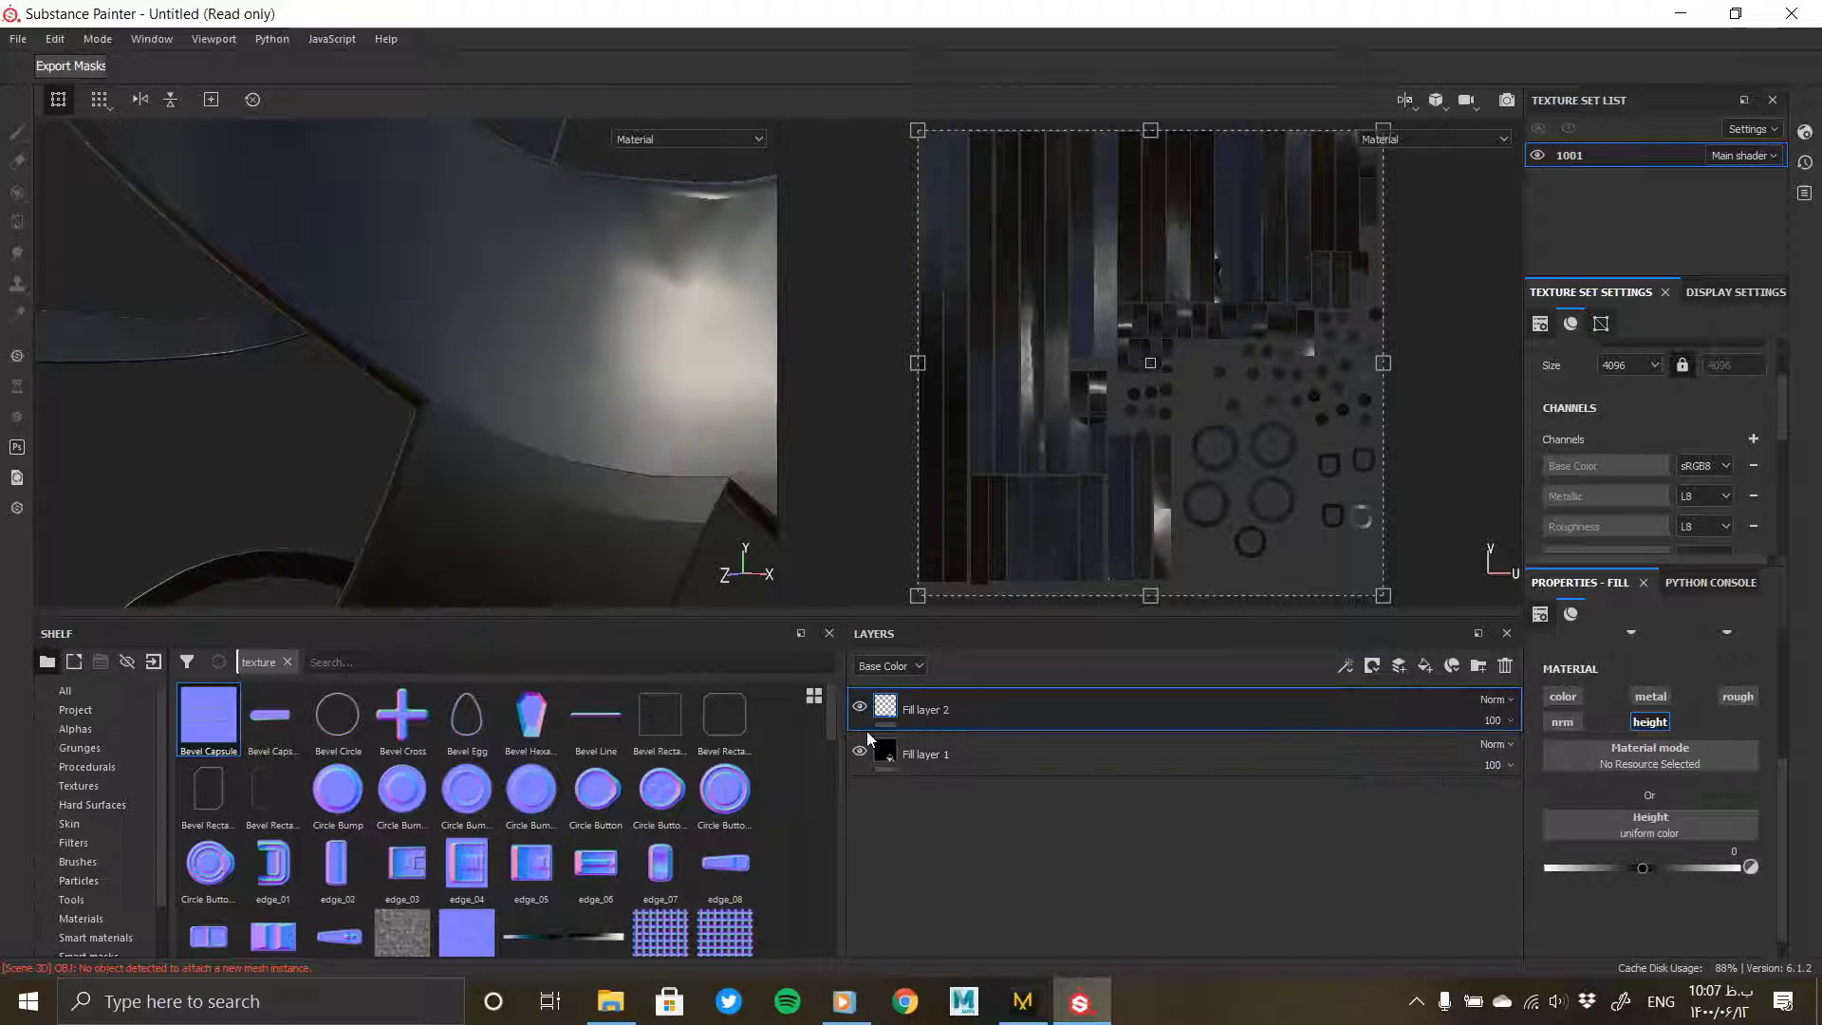
Step: Add a black mask to Fill layer 2 and put a fill effect in that mask
right_click(886, 707)
left_click(965, 139)
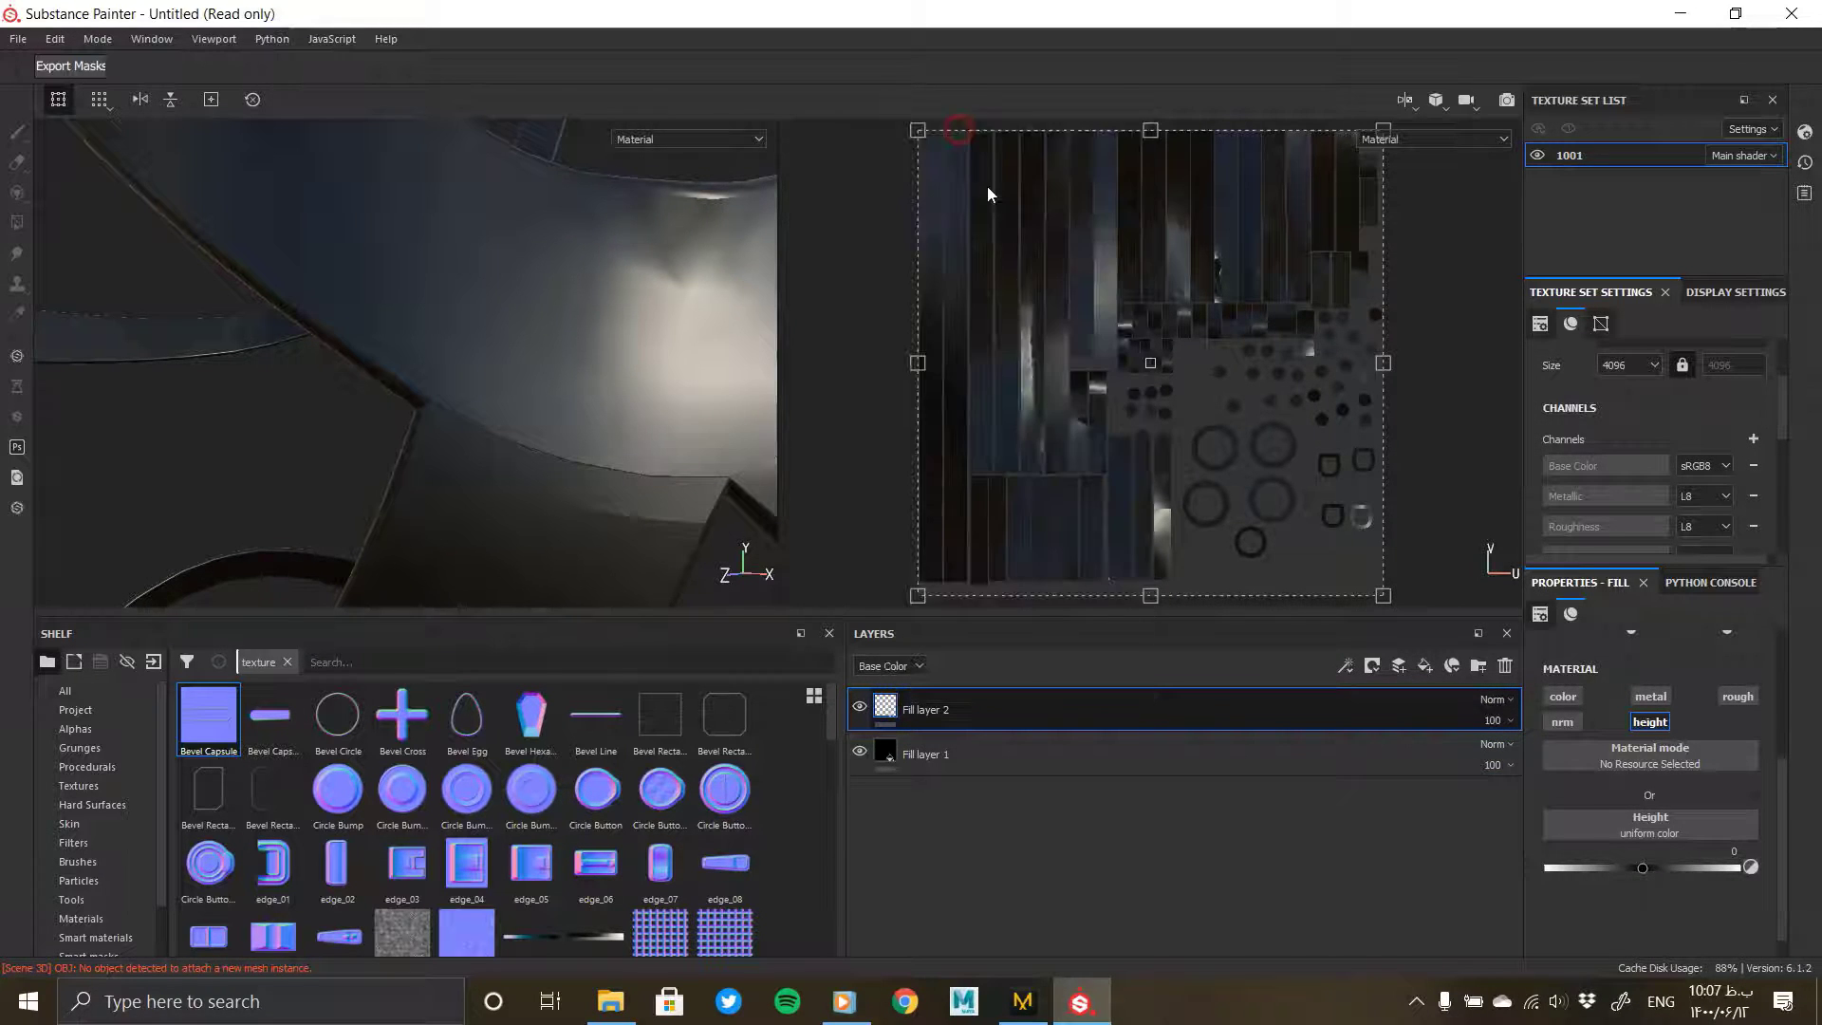
scroll(1626, 824, "up", 4)
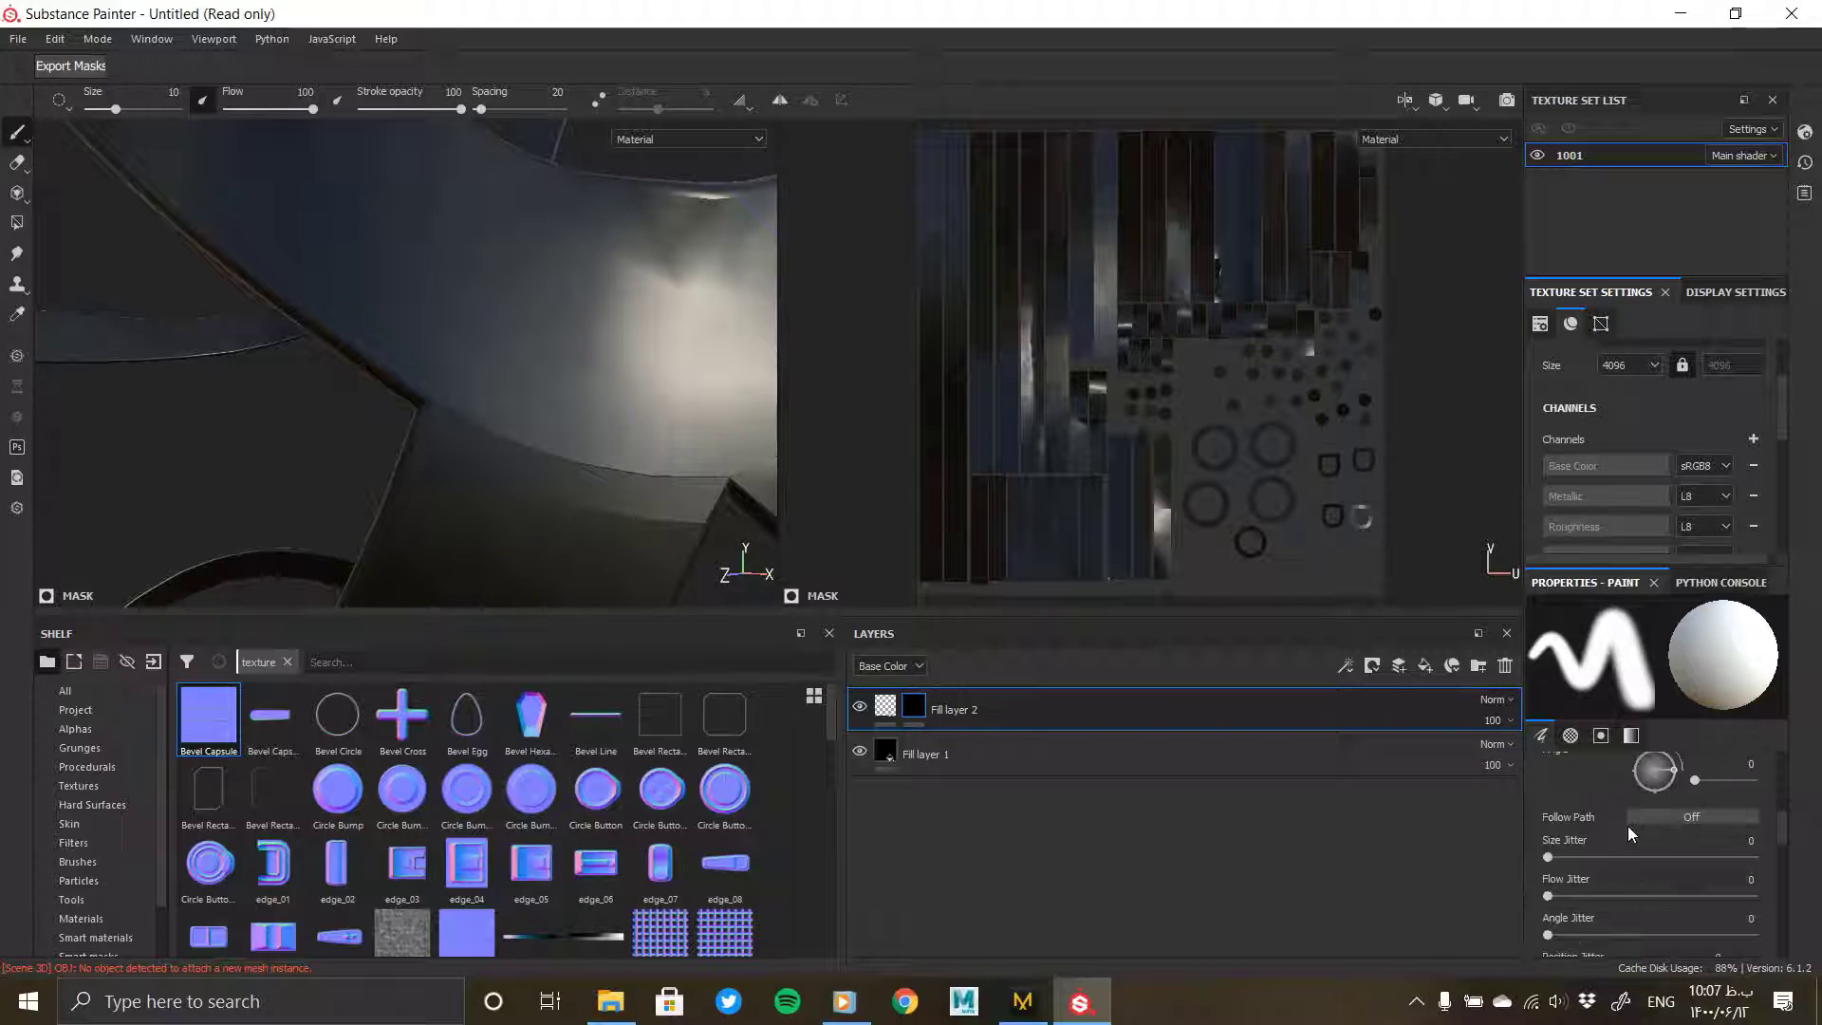
right_click(912, 705)
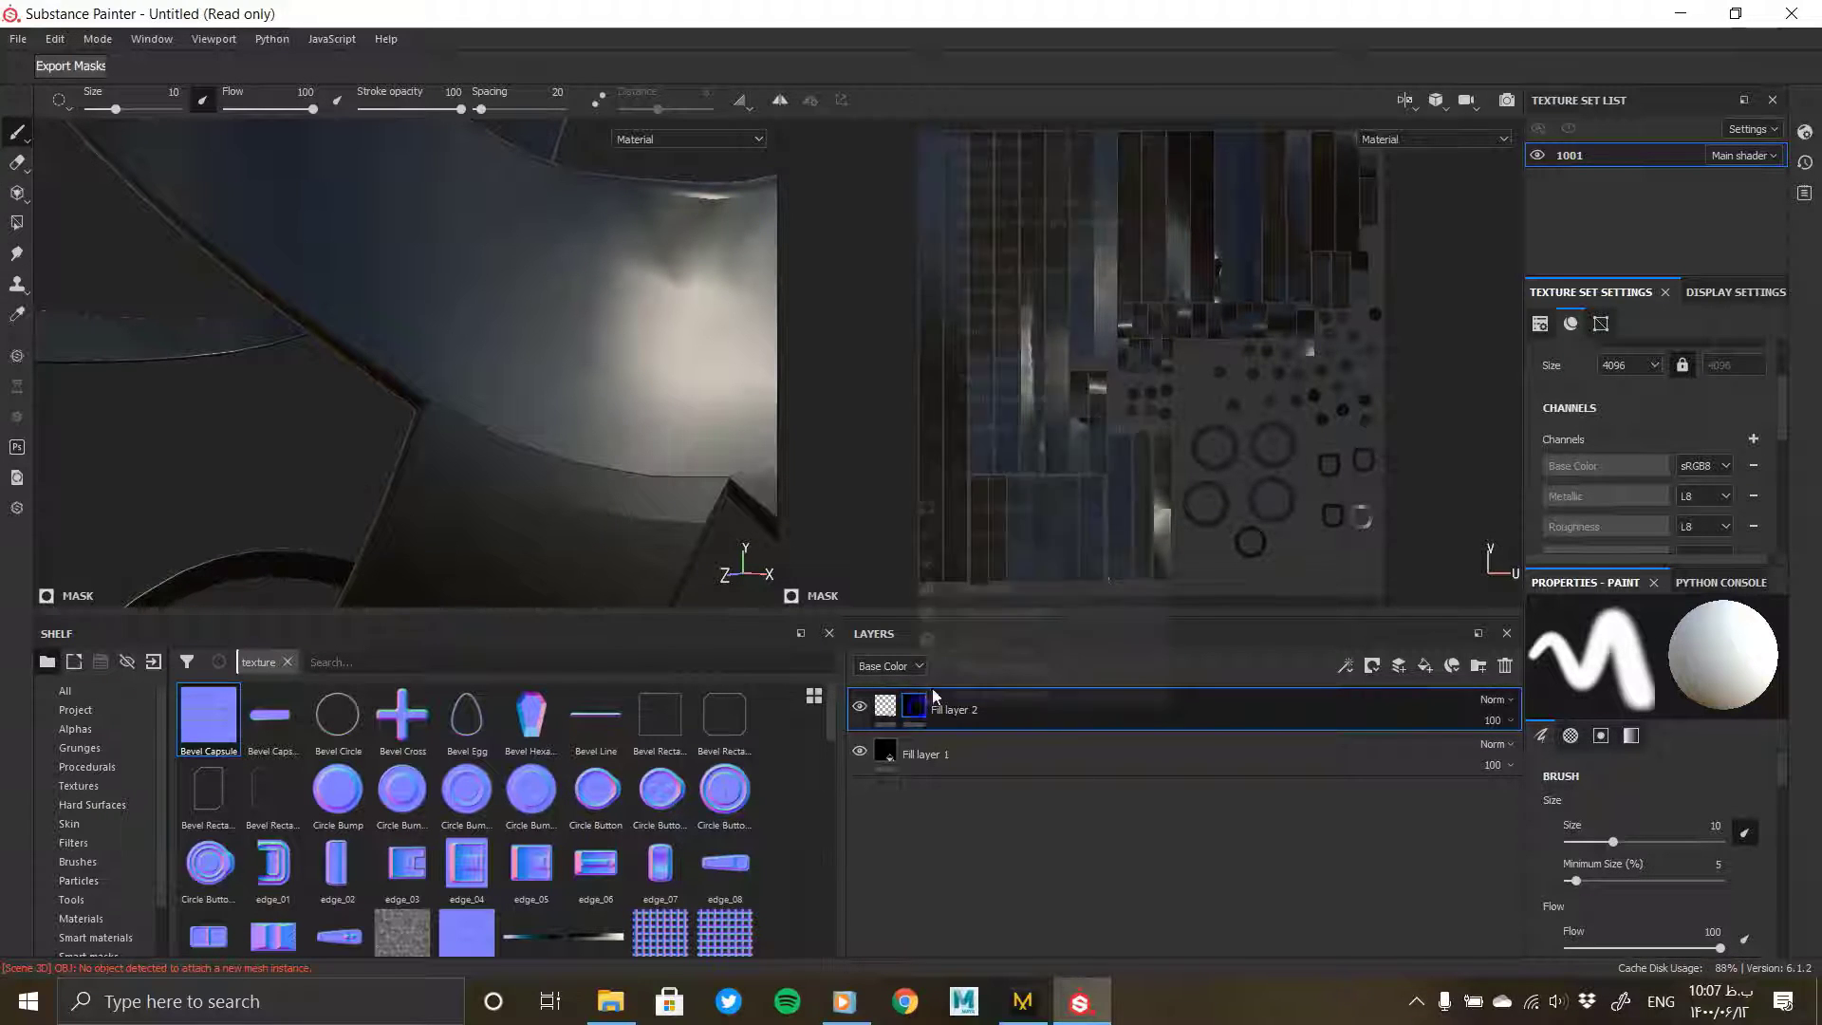
left_click(1002, 561)
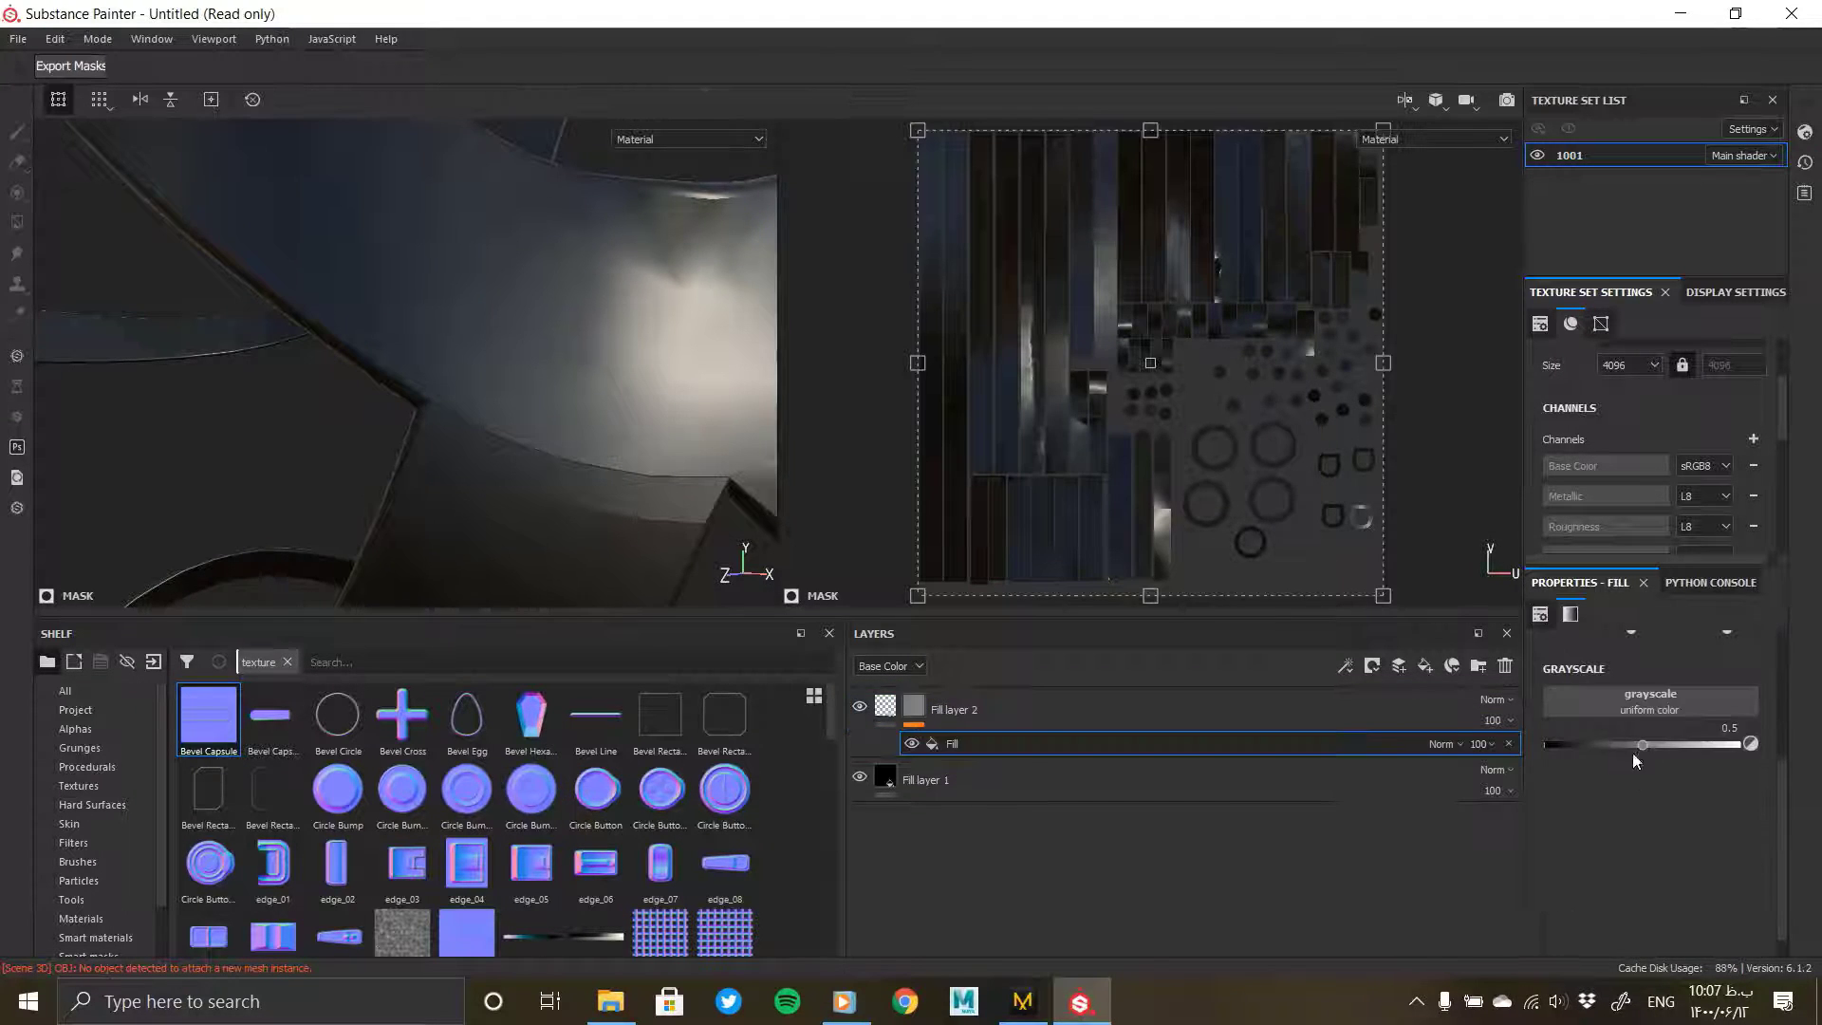
Step: Assign a fine-grained procedural texture as the grayscale source of the mask's fill
left_click(1634, 744)
scroll(1805, 818, "down", 3)
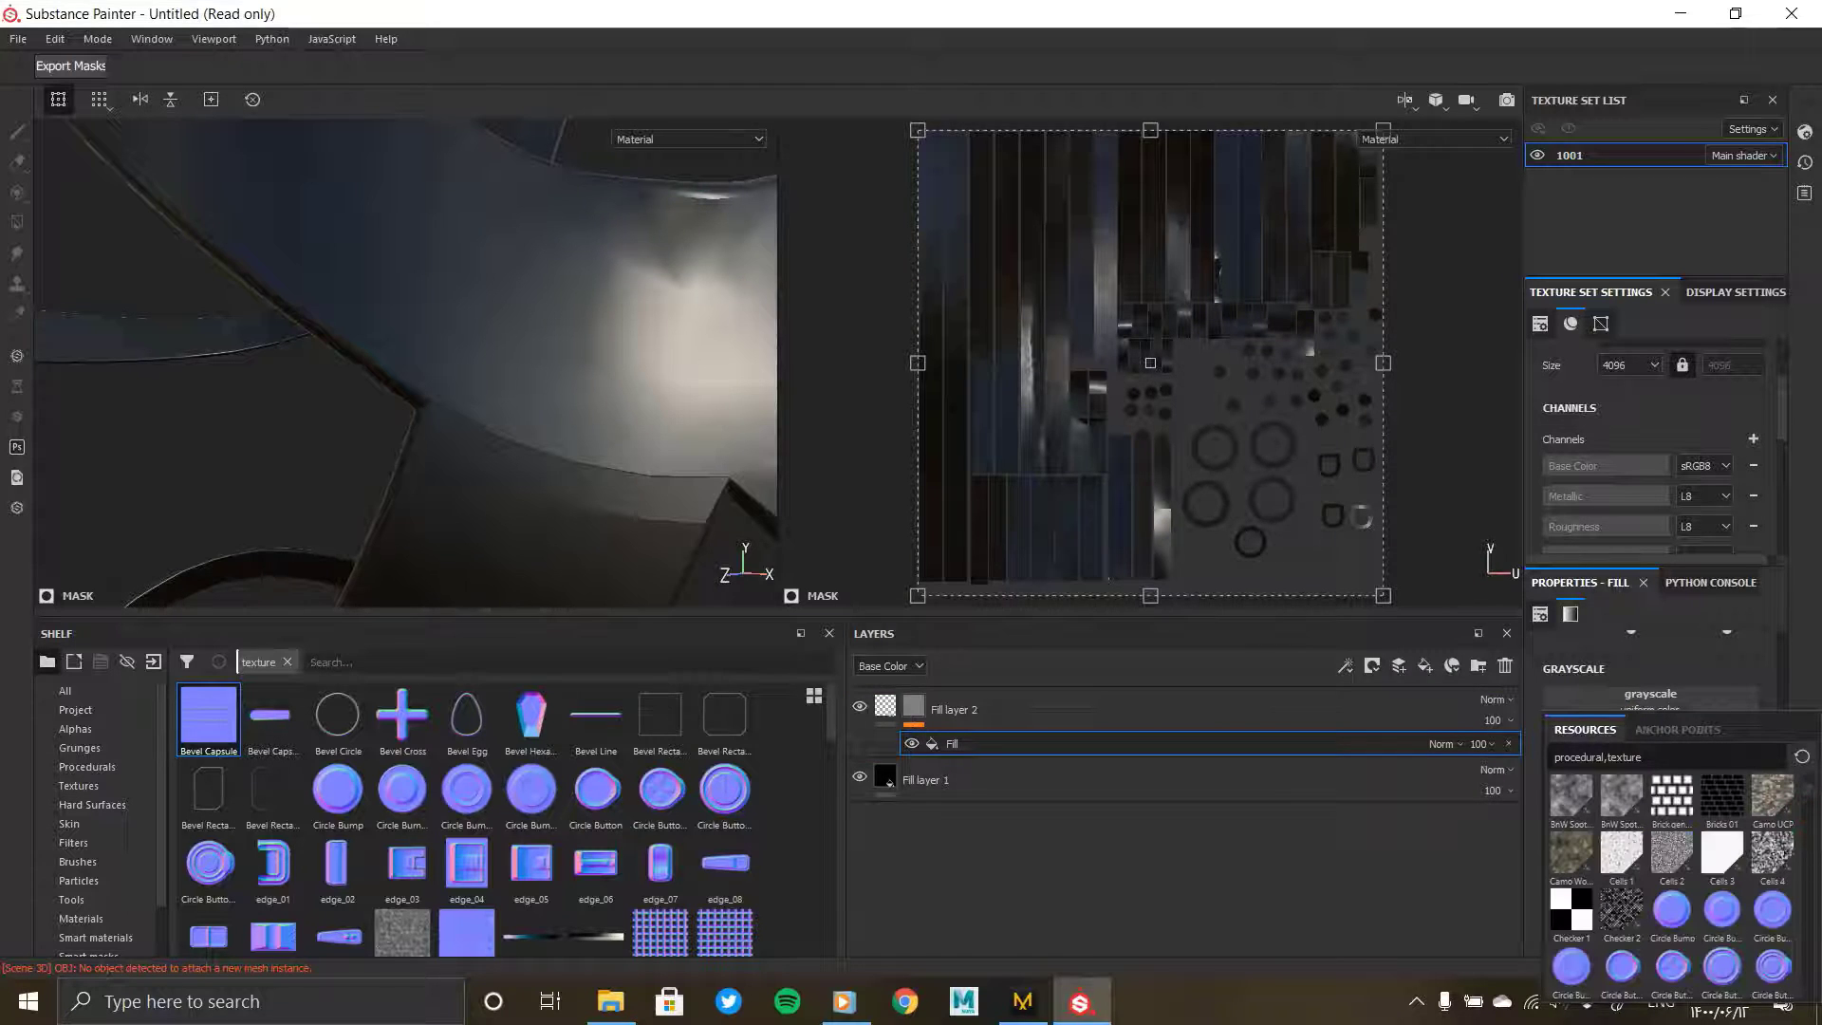
left_click(1805, 913)
left_click_drag(1808, 914, 1803, 1013)
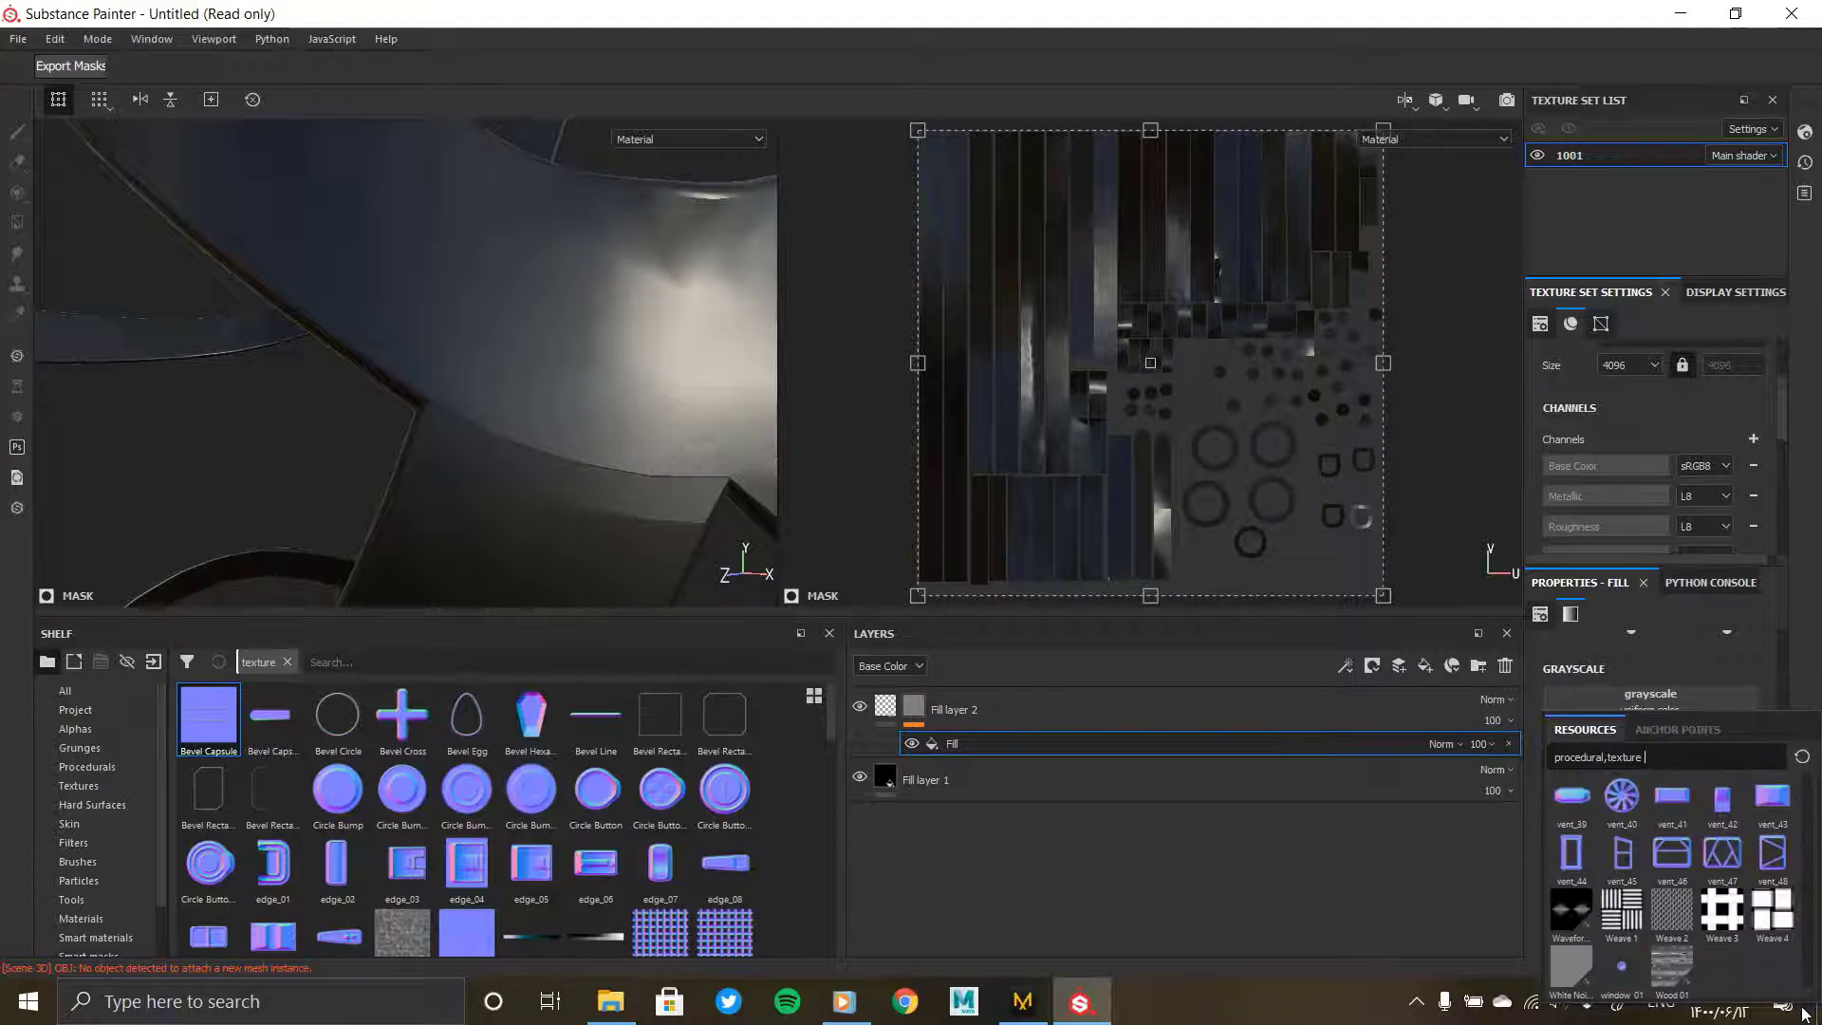
left_click(1575, 966)
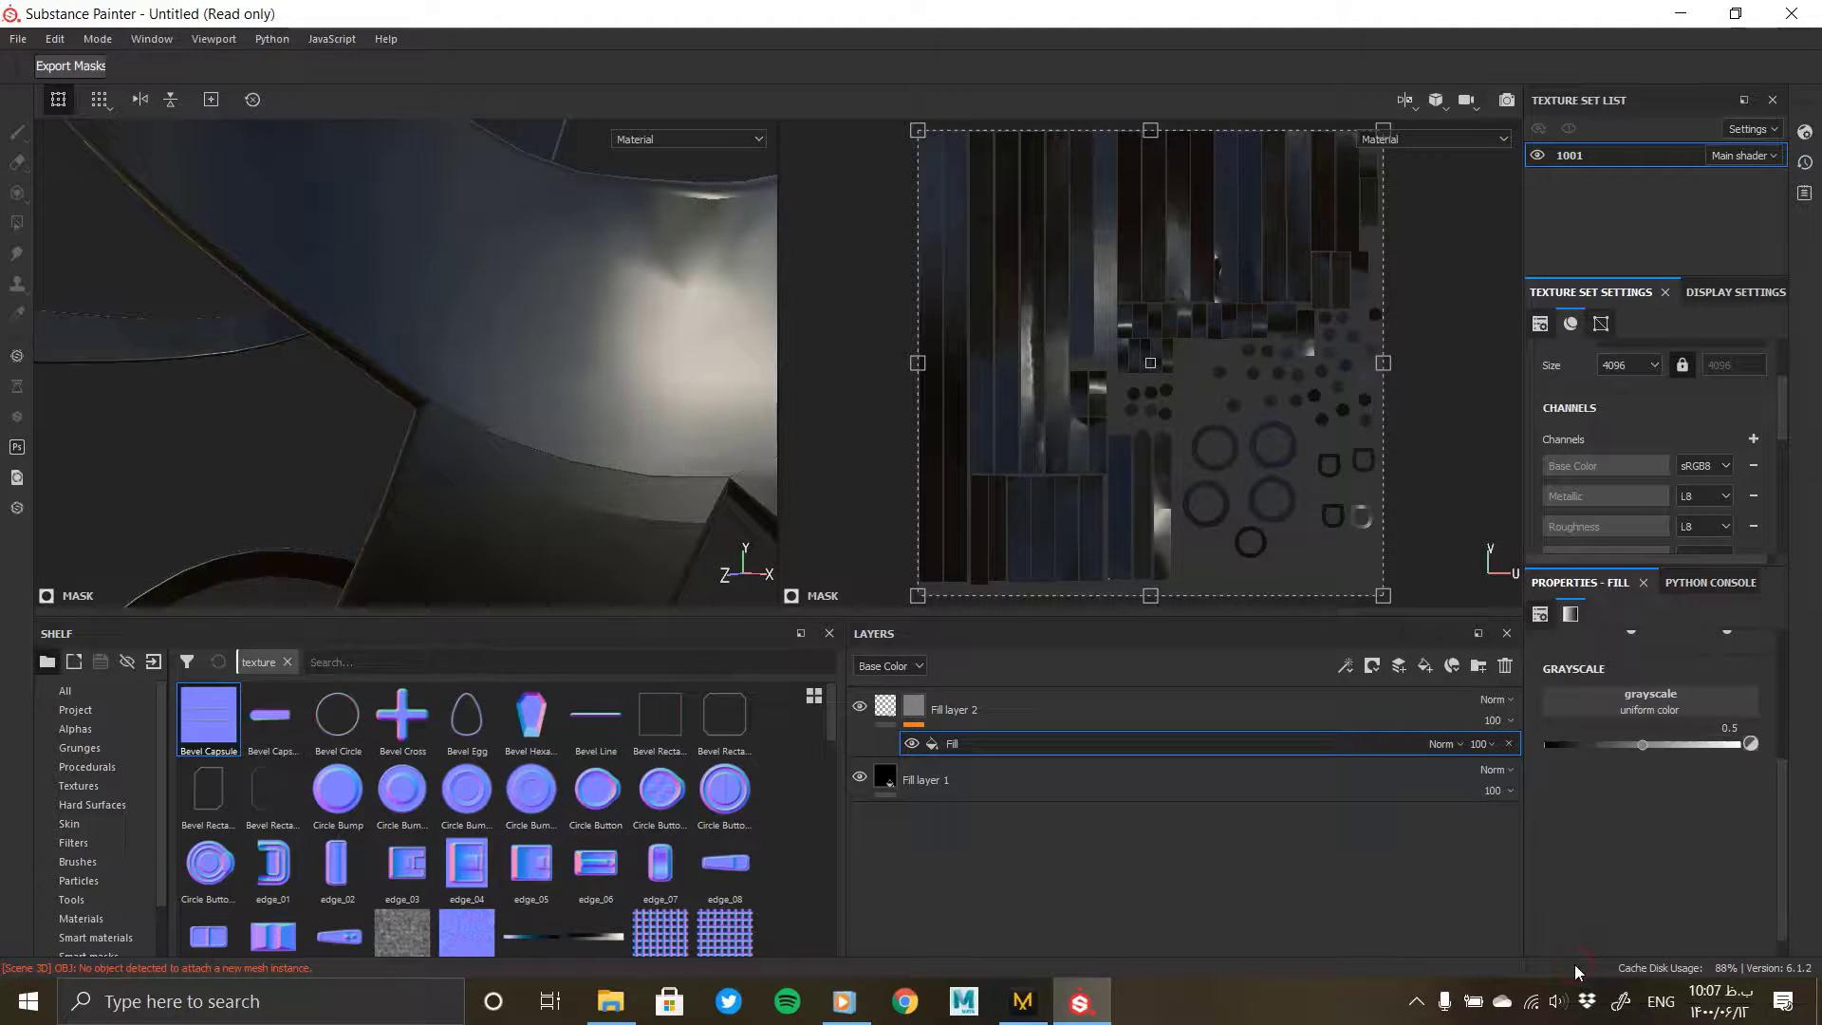
Step: Set the height of Fill layer 2 to 0.0194 for a subtle leather grain and check it on the straps
left_click(906, 717)
left_click(1646, 869)
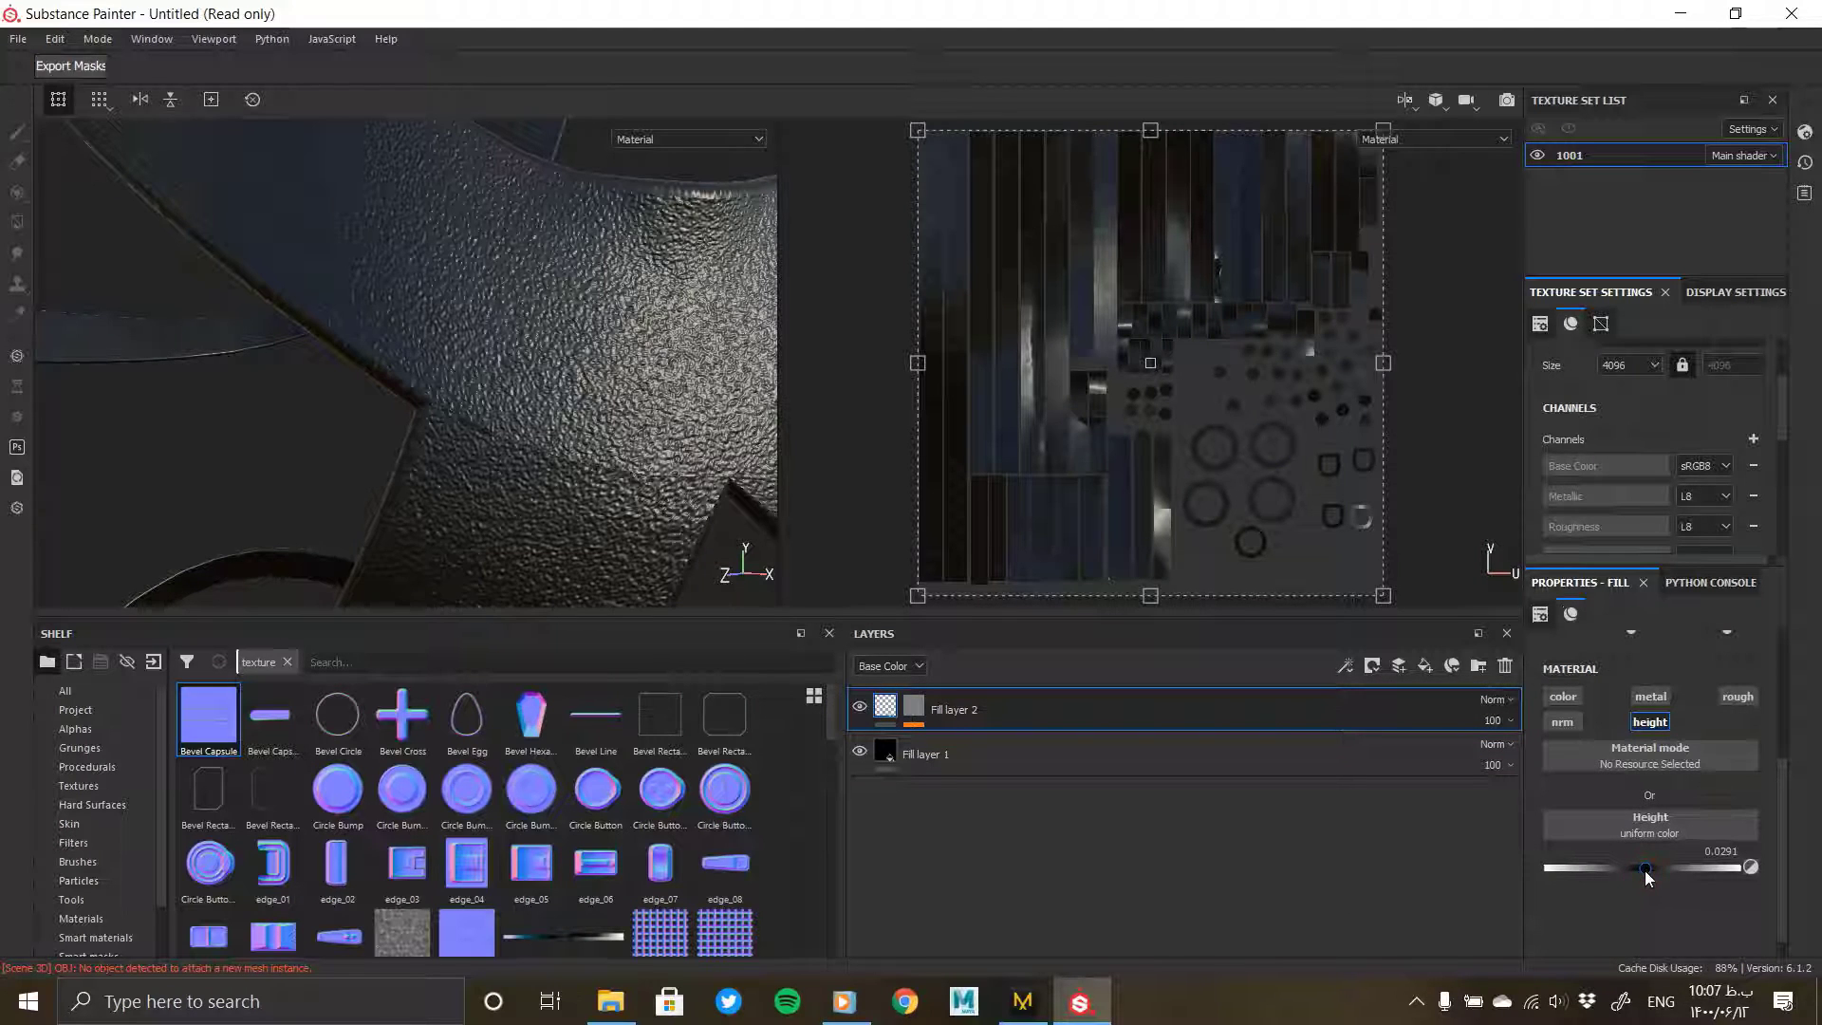
key("ctrl+z")
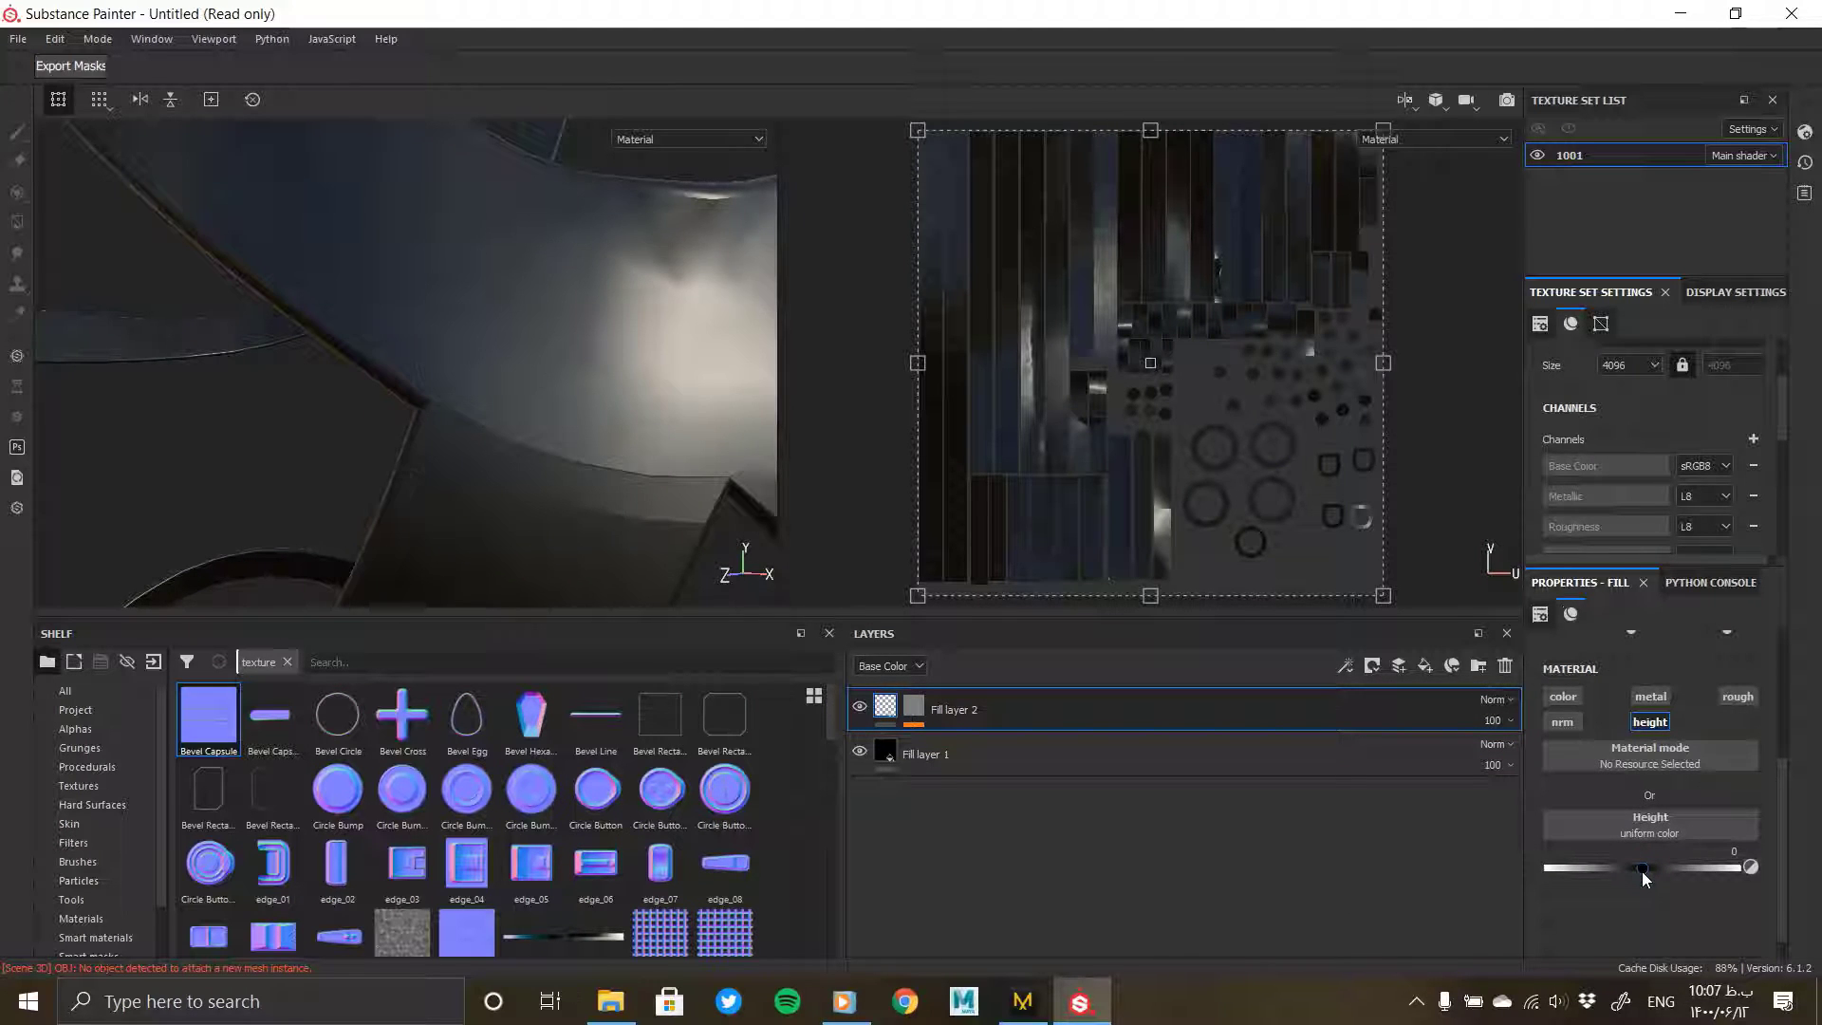
left_click(1645, 869)
middle_click_drag(426, 406, 180, 313, "alt")
left_click_drag(179, 313, 455, 607, "alt")
left_click_drag(431, 459, 490, 504, "alt")
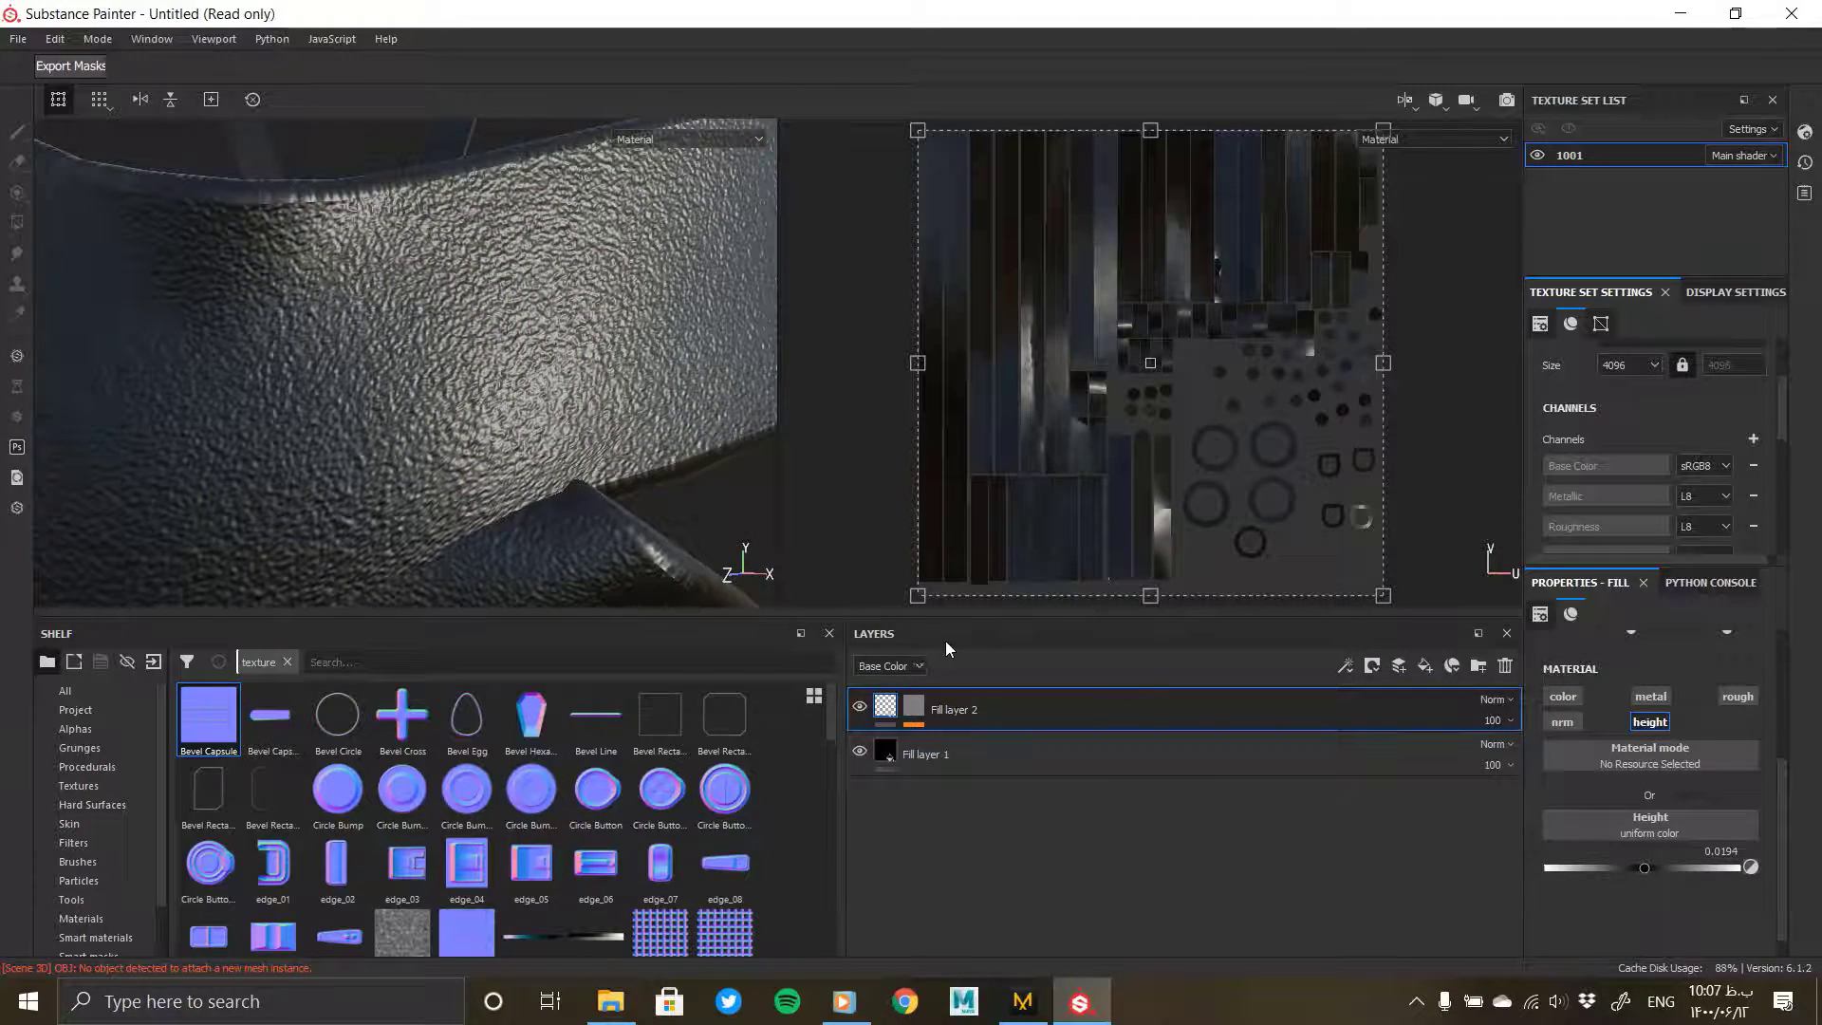
Step: Show the Height channel in the layer stack, reduce Fill layer 2's opacity to 57, and check the grain on the straps
left_click(904, 666)
left_click(886, 733)
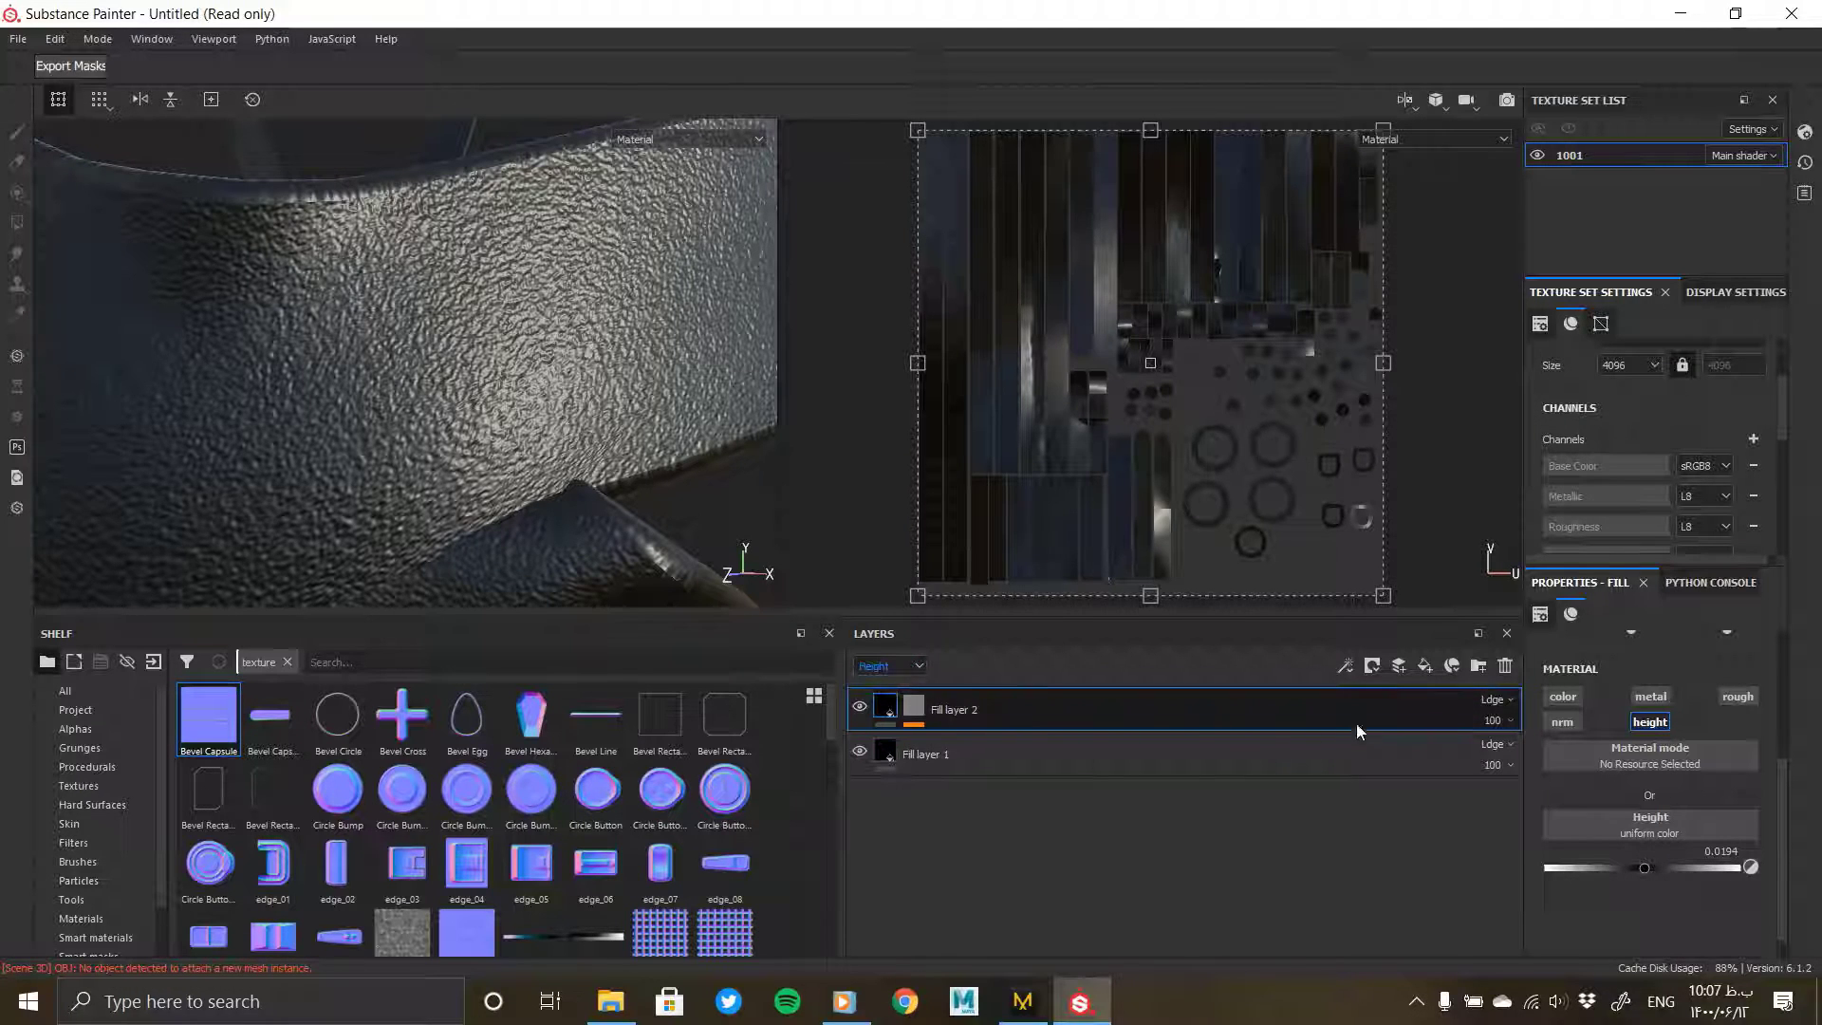
mouse_move(1517, 746)
left_mouse_down()
mouse_move(1432, 758)
mouse_move(1541, 760)
left_mouse_up()
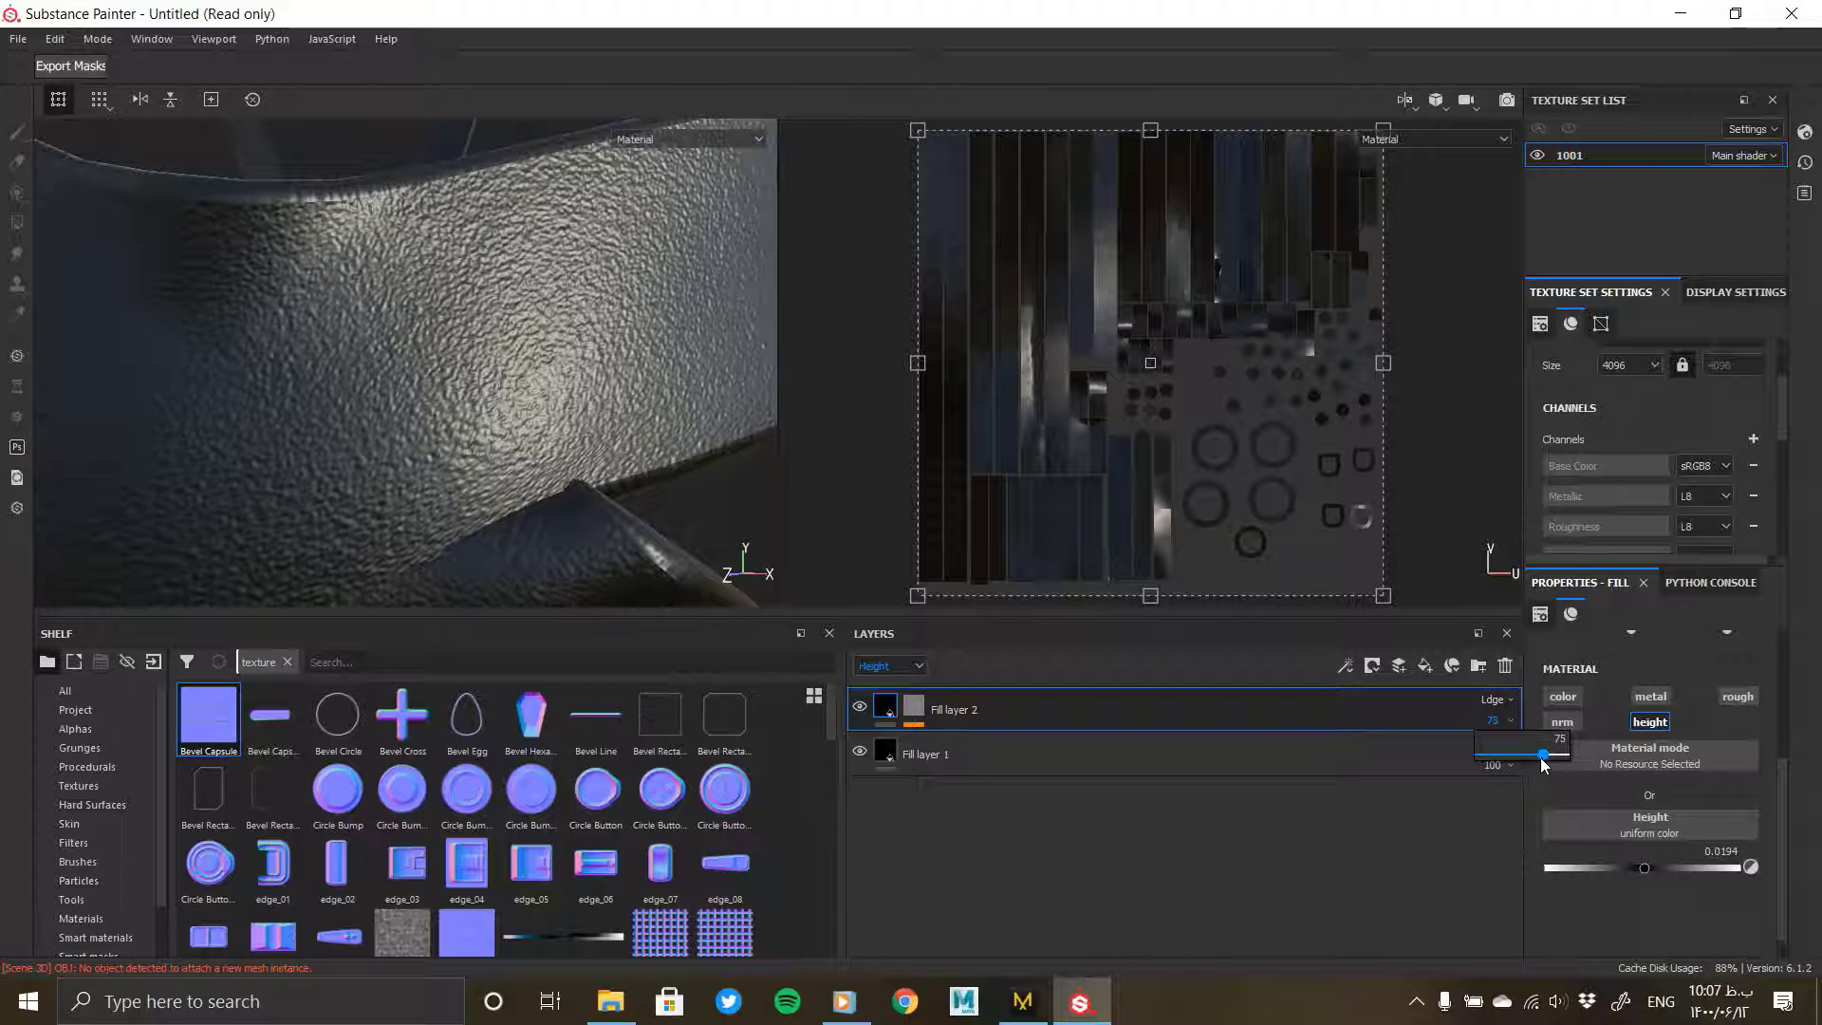
left_click_drag(493, 467, 482, 358, "alt")
right_click_drag(482, 357, 604, 664, "alt")
right_click_drag(573, 318, 605, 401, "alt")
left_click_drag(606, 401, 622, 408, "alt")
Step: Add a fill layer directly above Fill layer 1 and disable its color, metal, nrm and height channels, keeping only rough
left_click(925, 756)
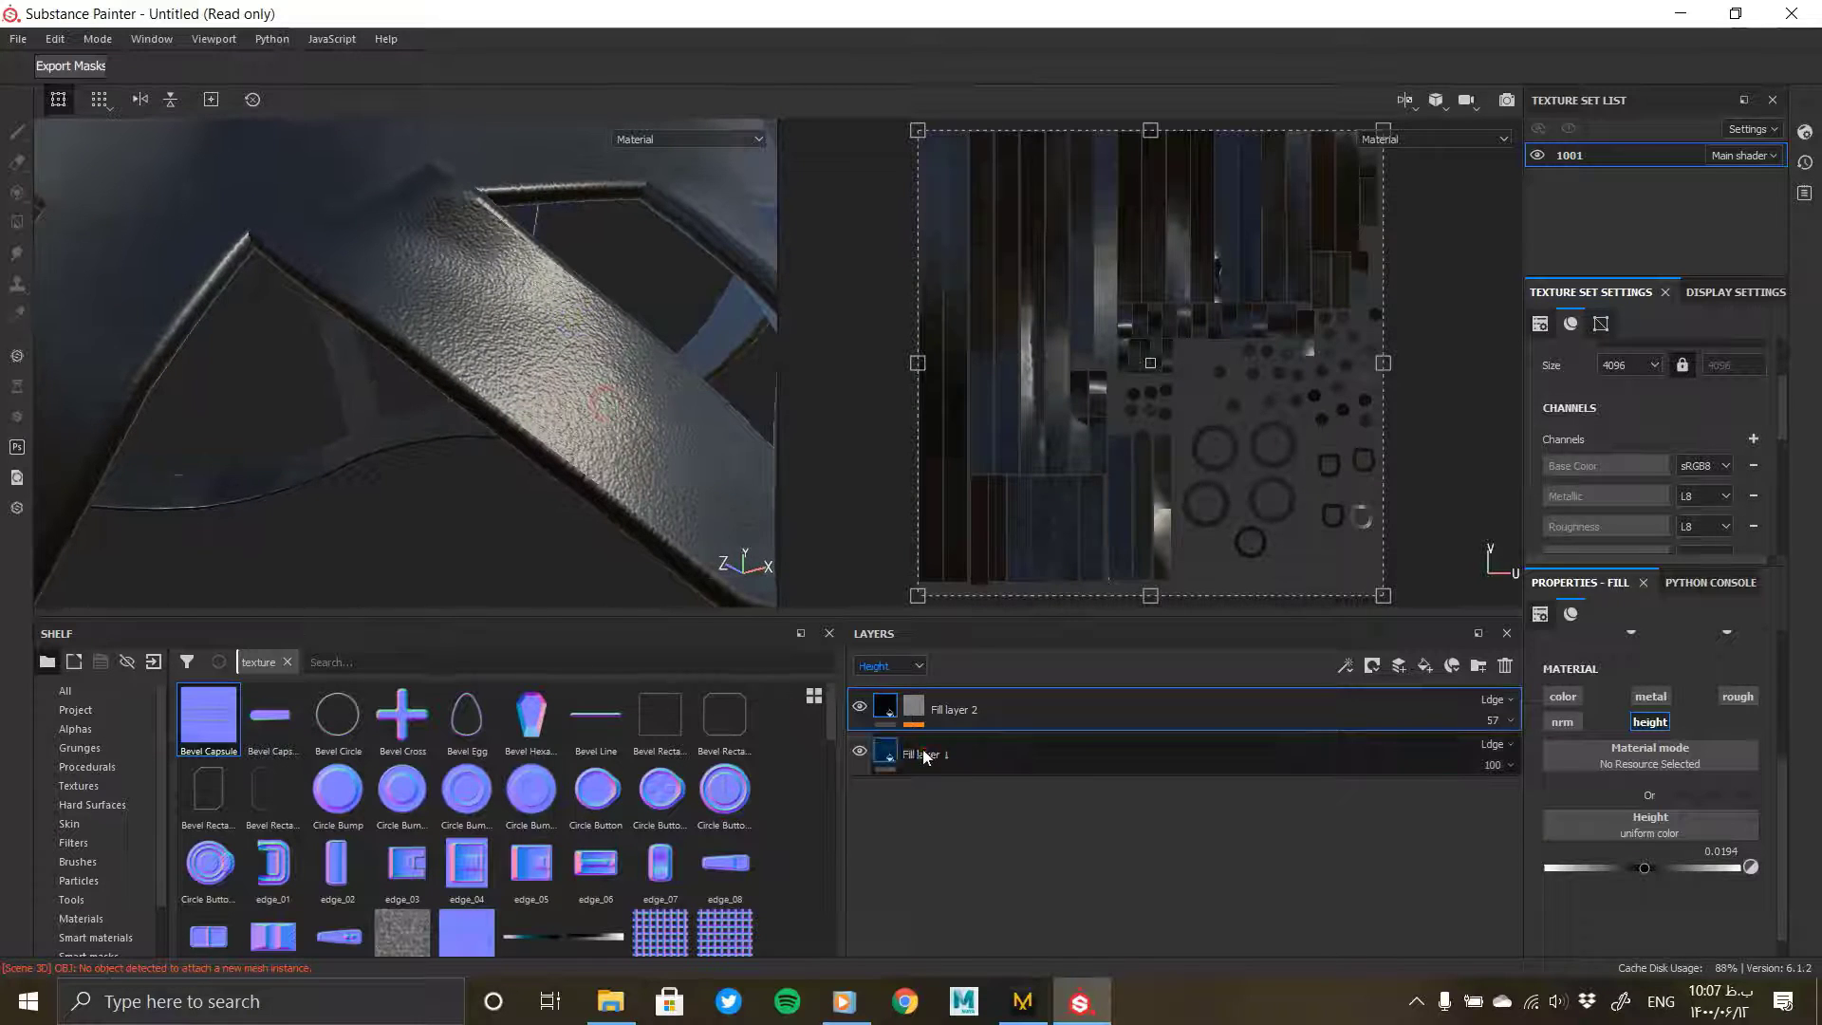
left_click(1427, 667)
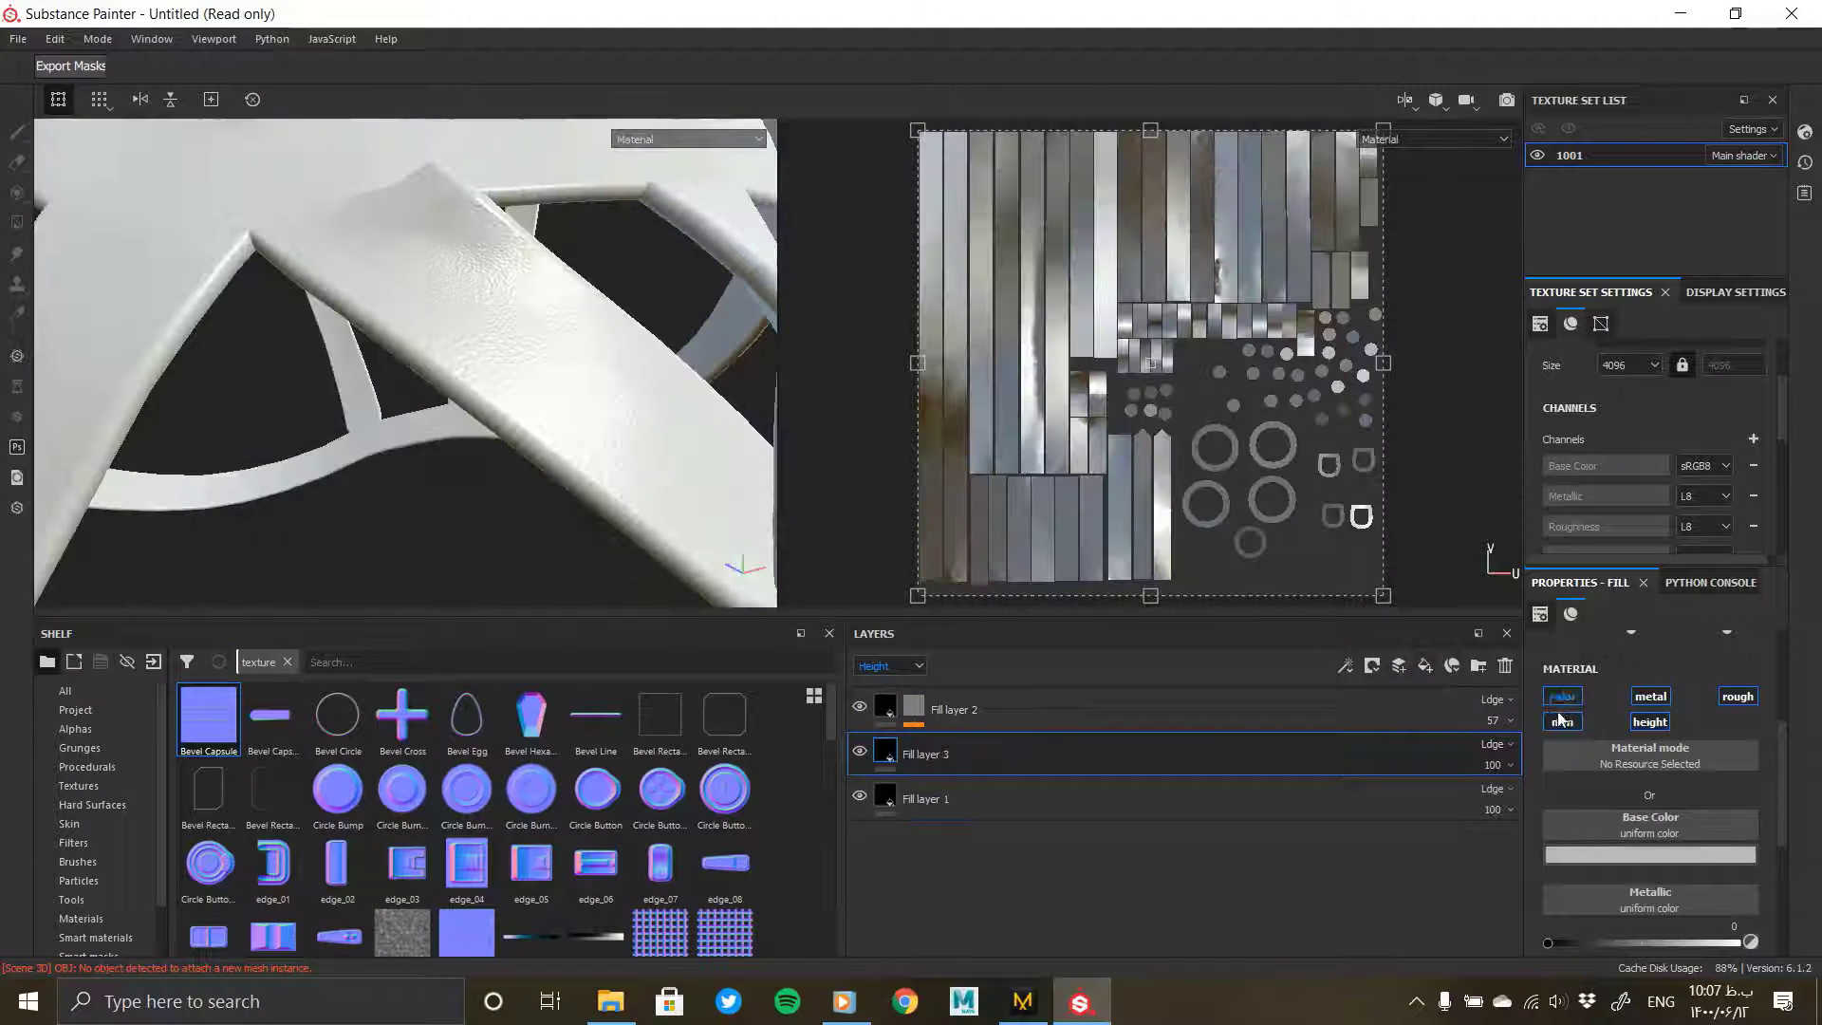
left_click(1562, 719)
left_click(1658, 697)
left_click(1653, 722)
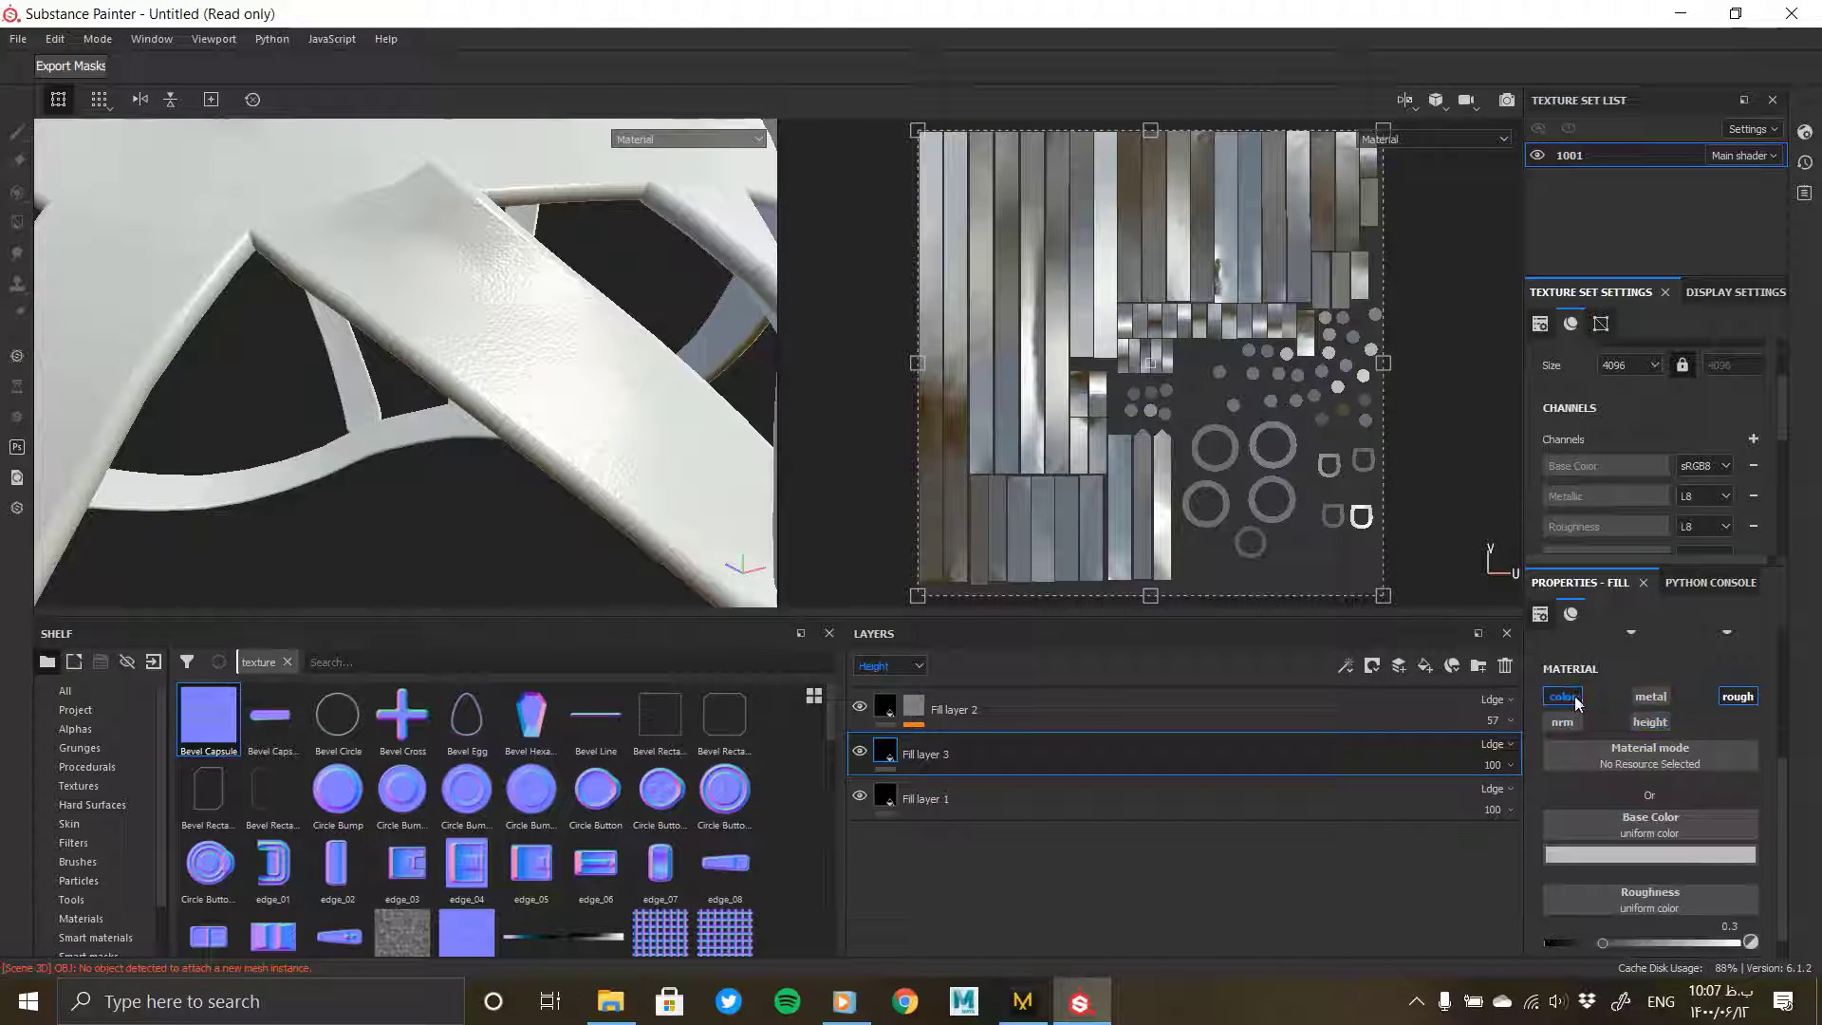
left_click(1562, 696)
Step: Add a black mask to Fill layer 3 and put a fill effect in that mask
right_click(985, 753)
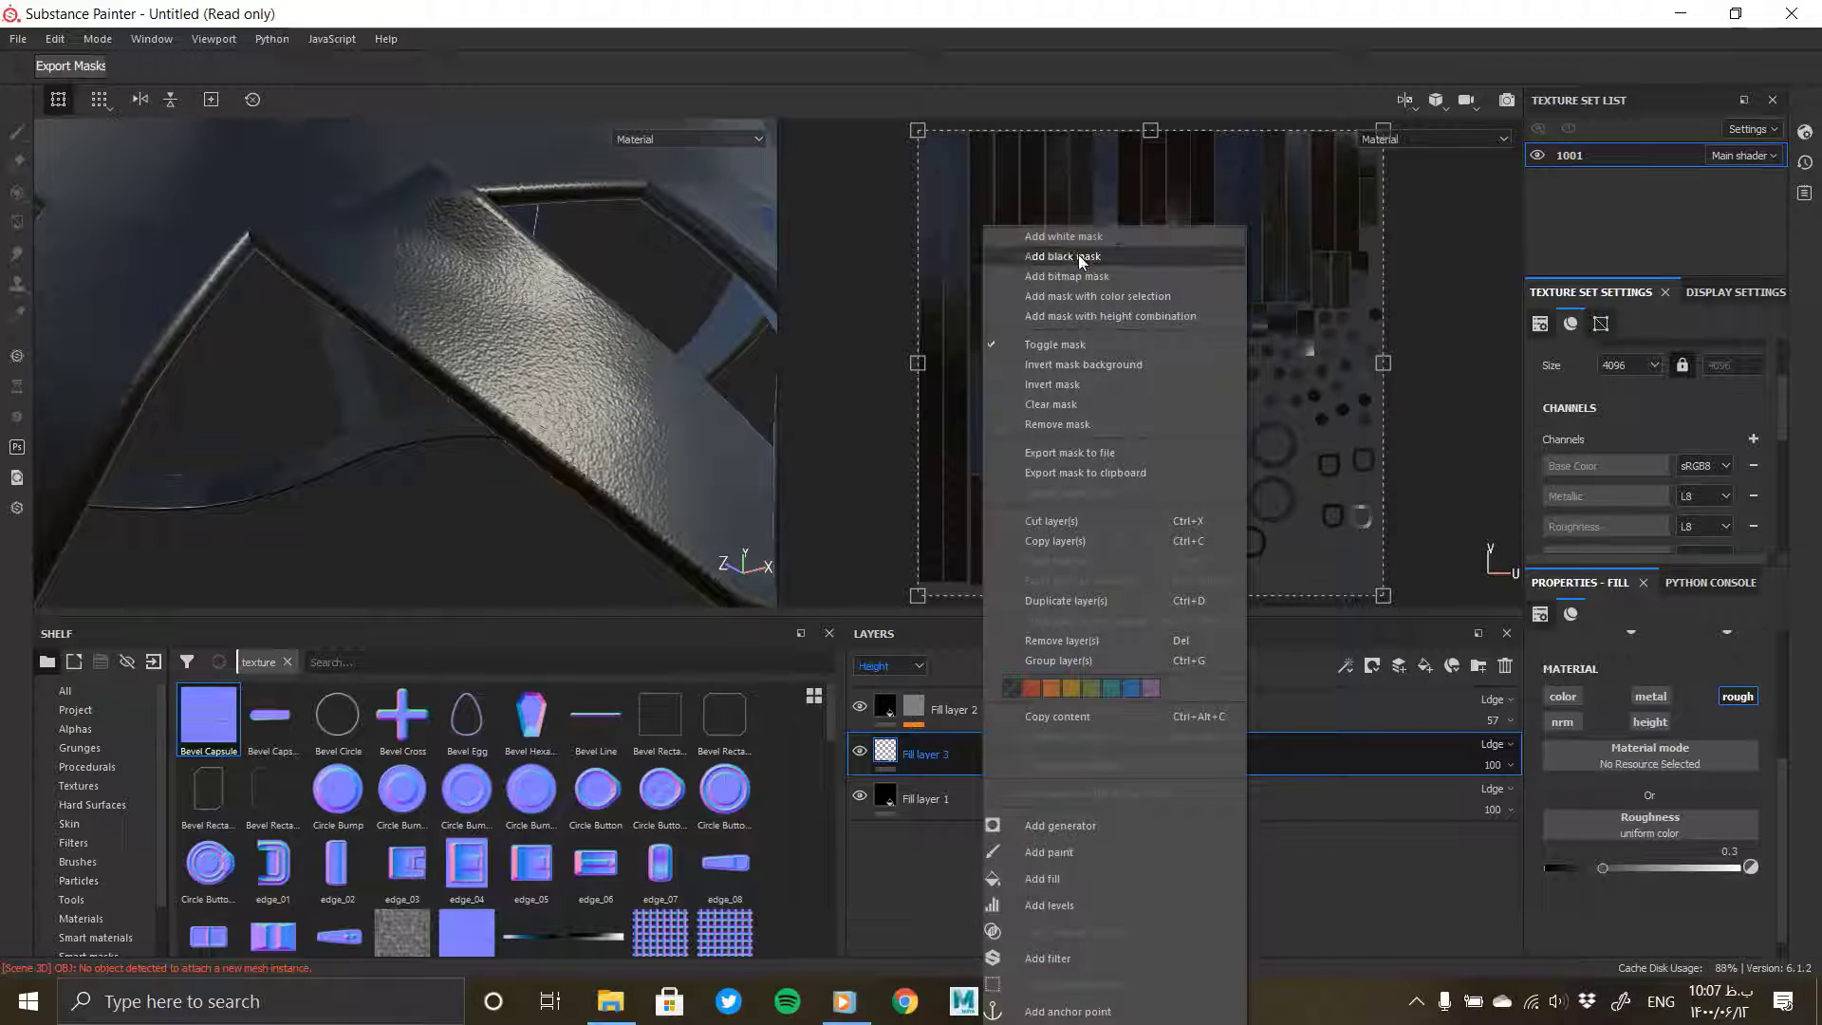
left_click(1078, 254)
scroll(1640, 846, "down", 2)
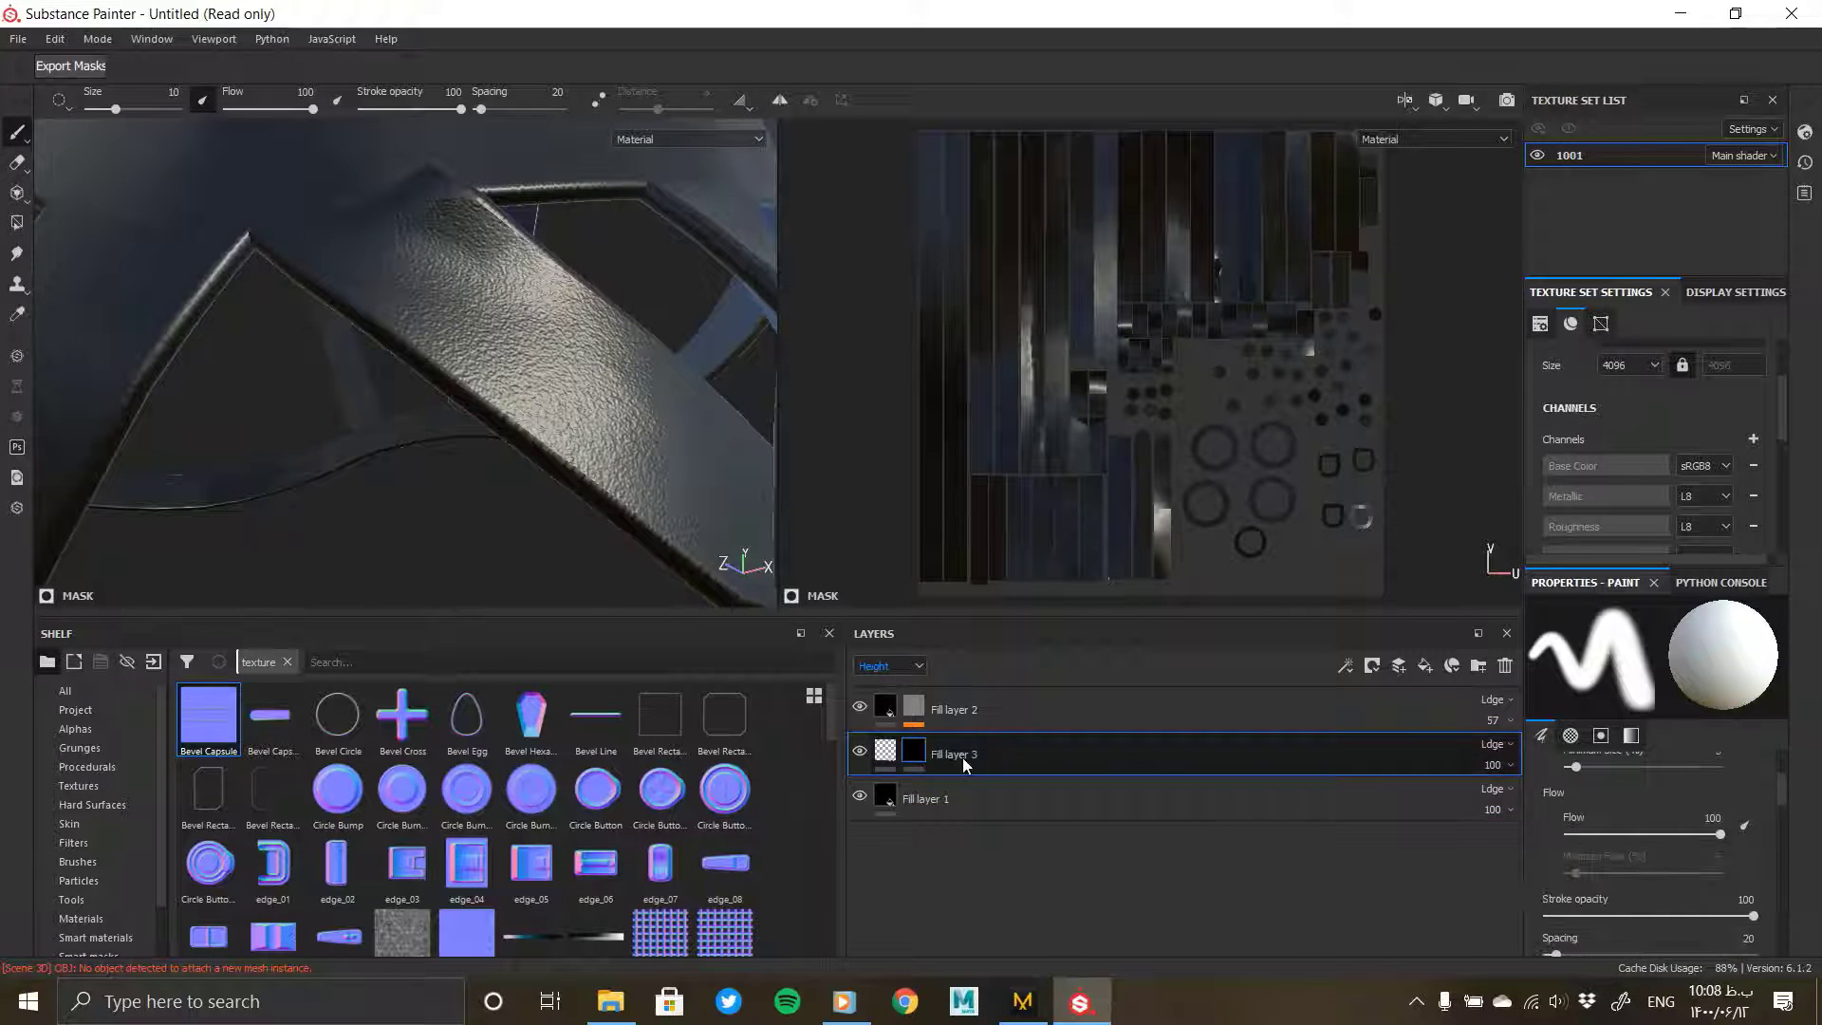
right_click(916, 746)
left_click(1036, 603)
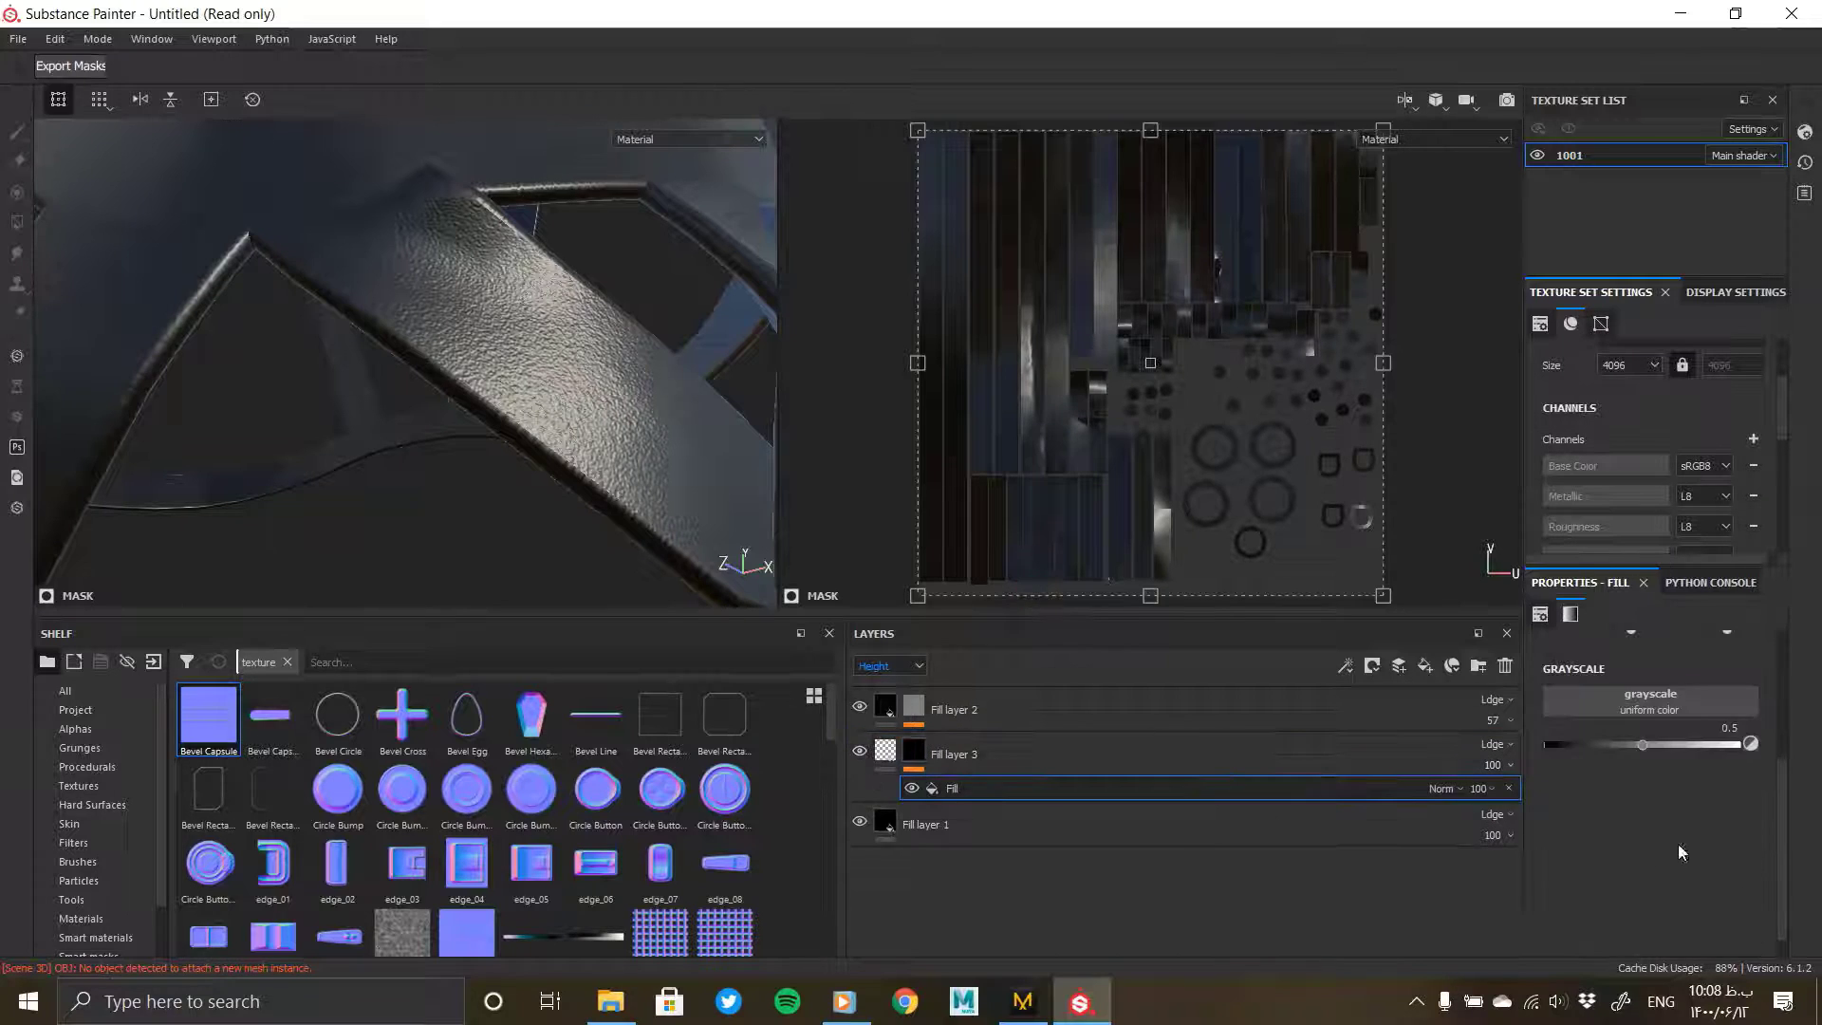
Step: Browse the procedural textures and assign Blue Noise Fast as the grayscale source of Fill layer 3's mask fill
left_click(1650, 694)
scroll(1685, 847, "down", 5)
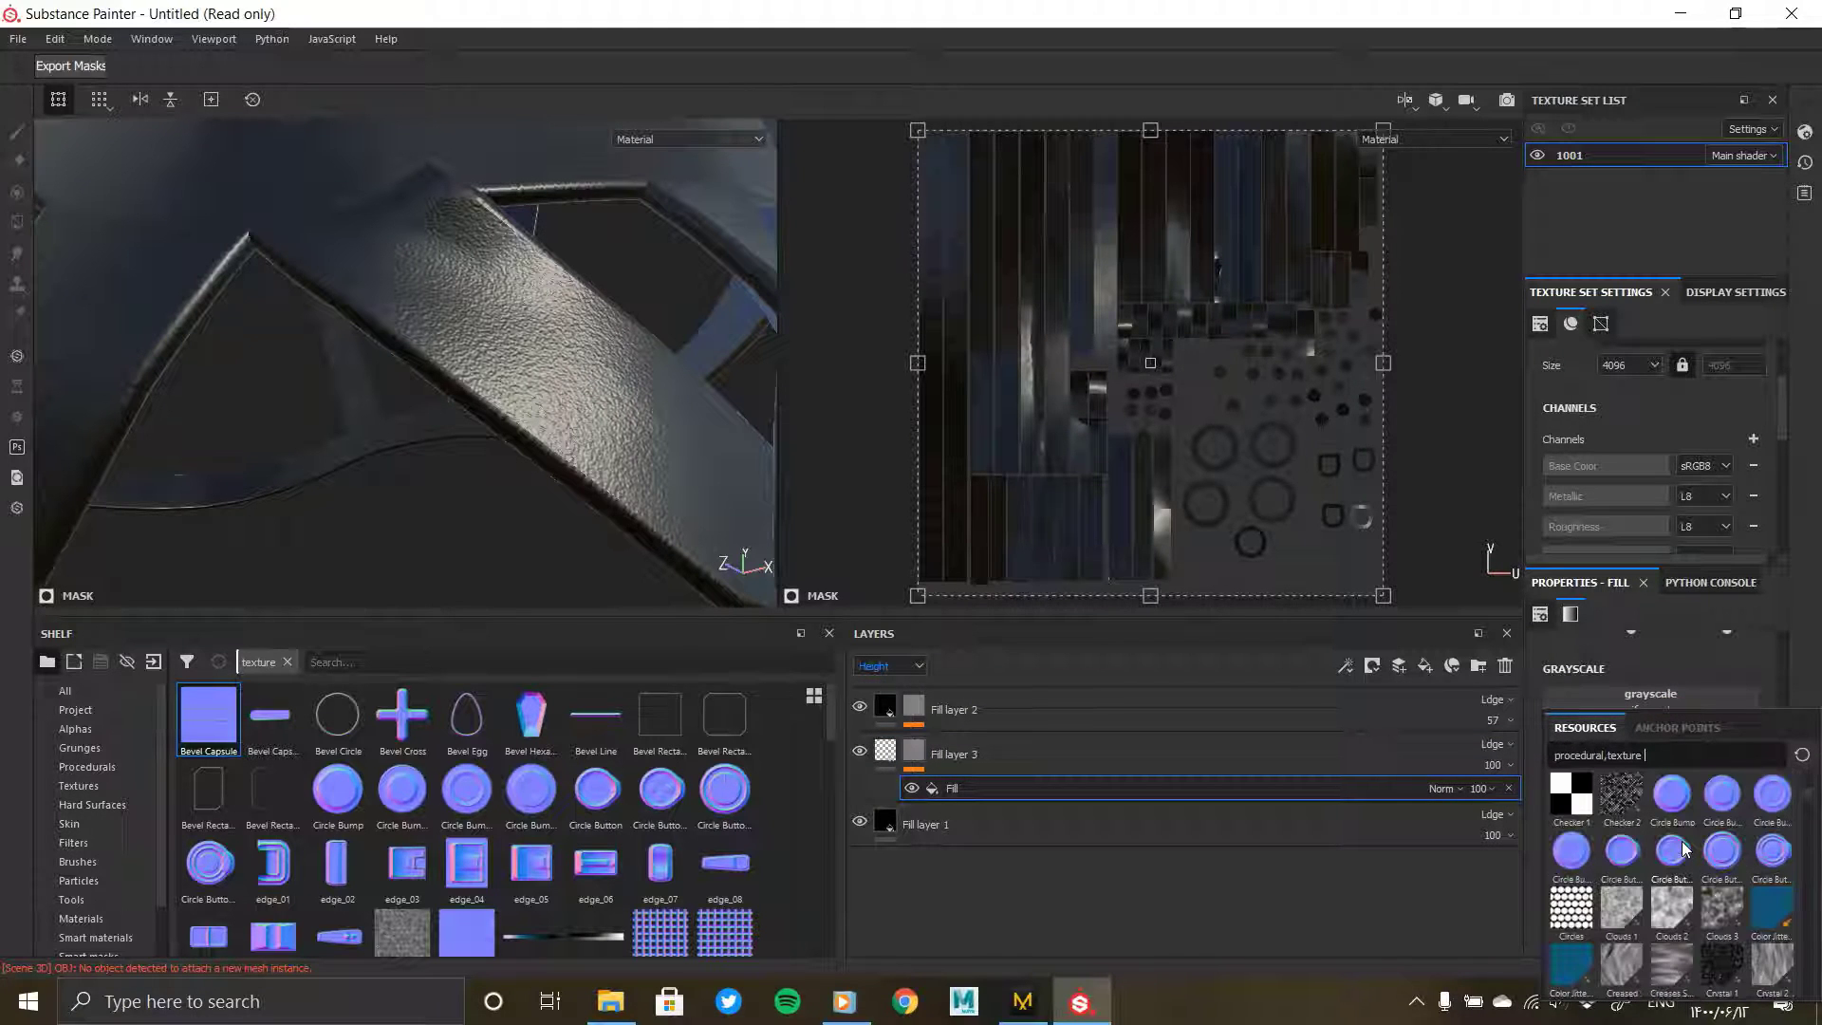
scroll(1684, 848, "down", 3)
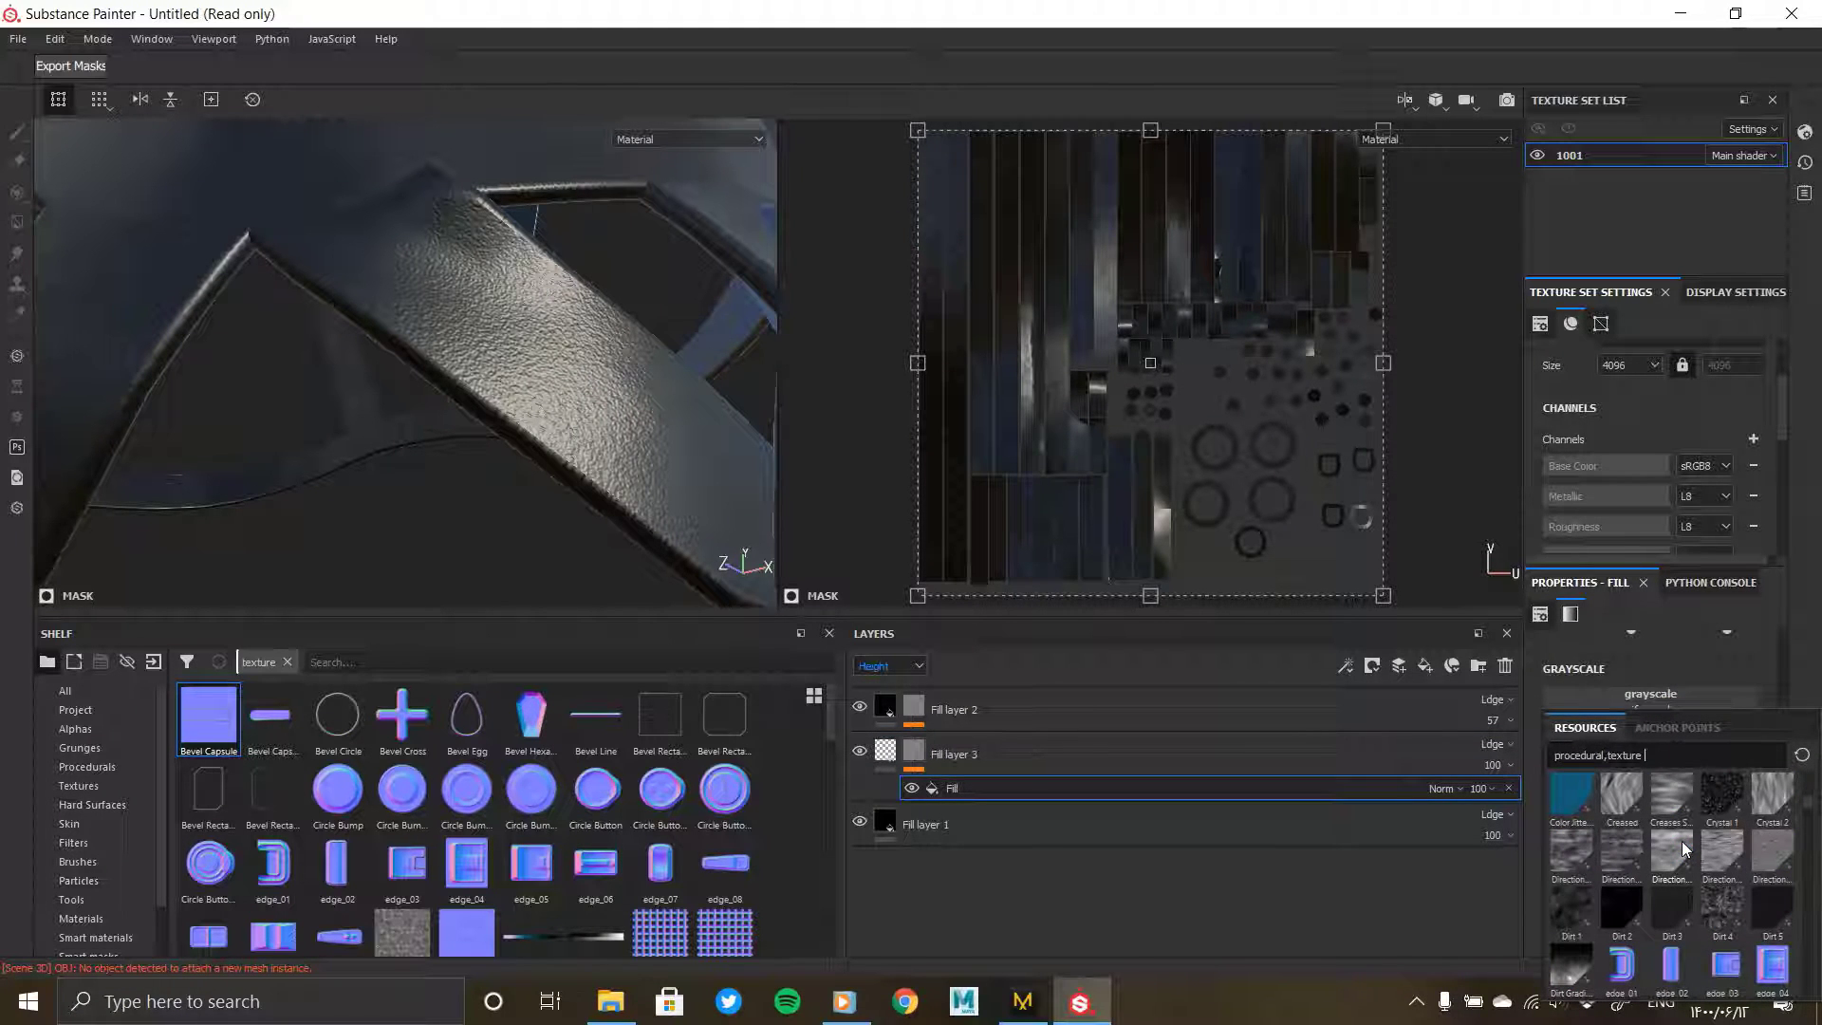
mouse_move(1669, 857)
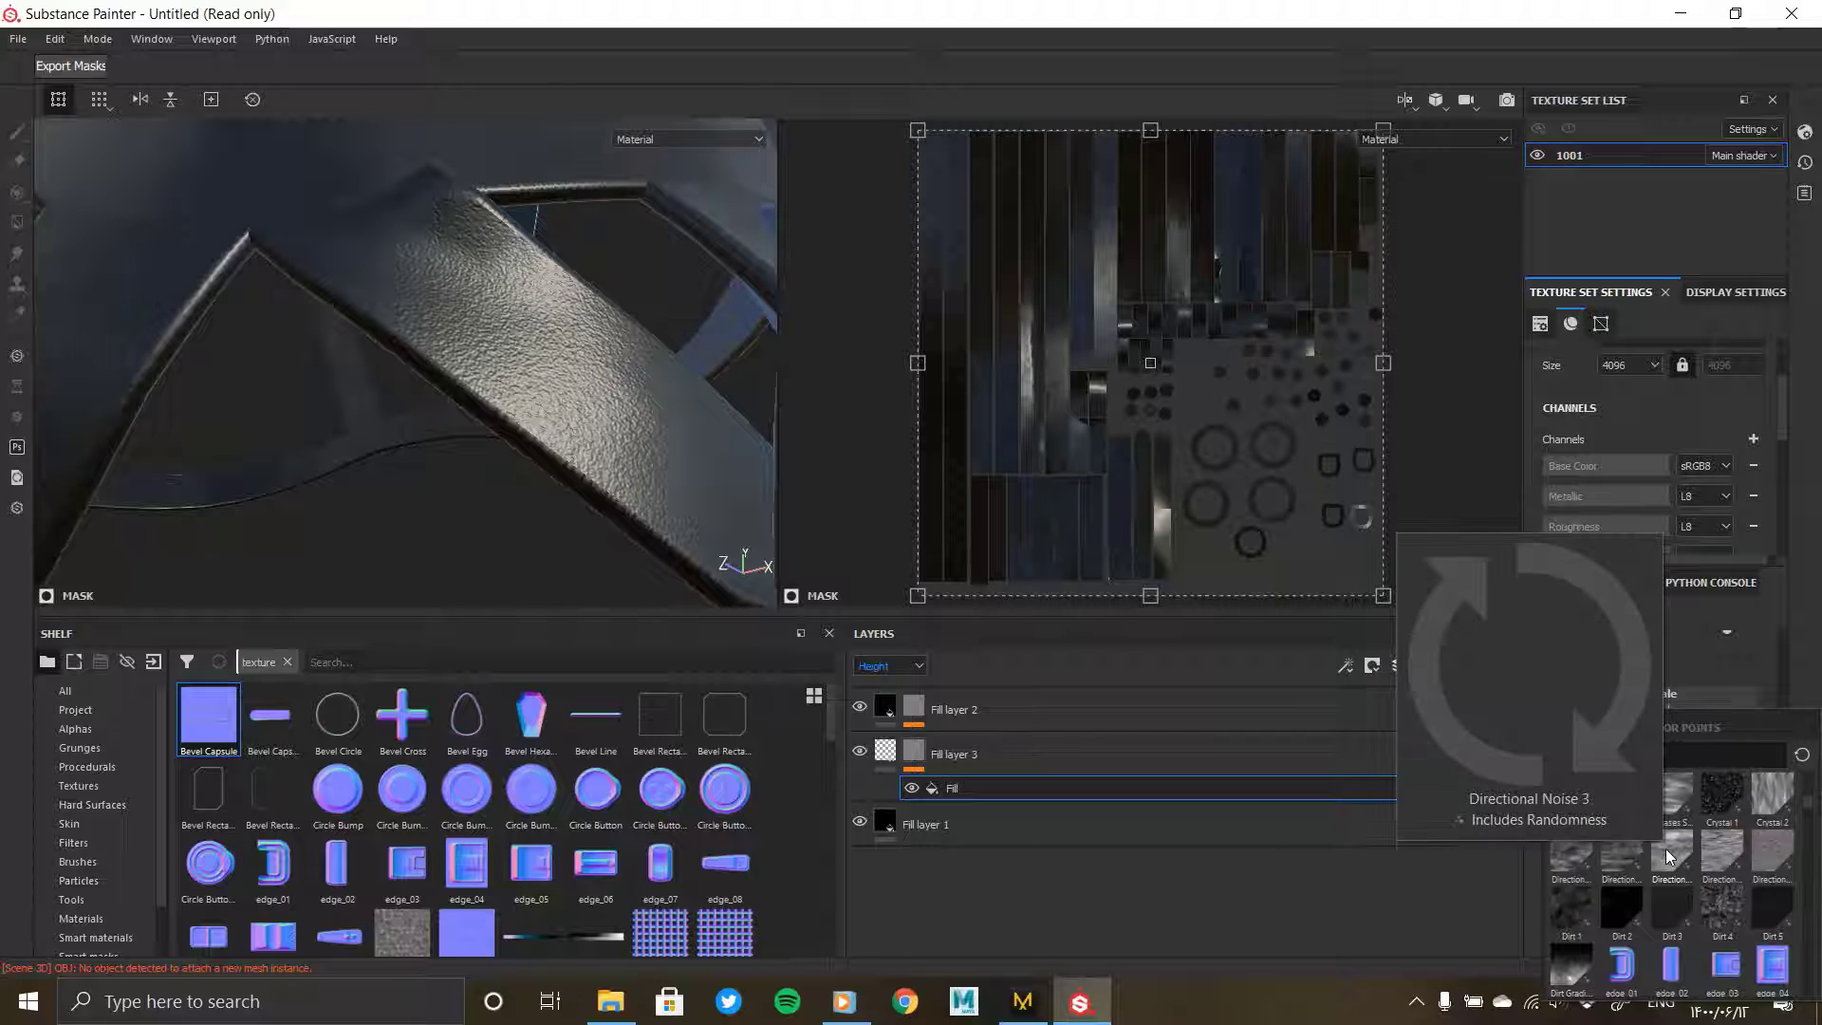
scroll(1669, 857, "down", 3)
scroll(1669, 875, "down", 3)
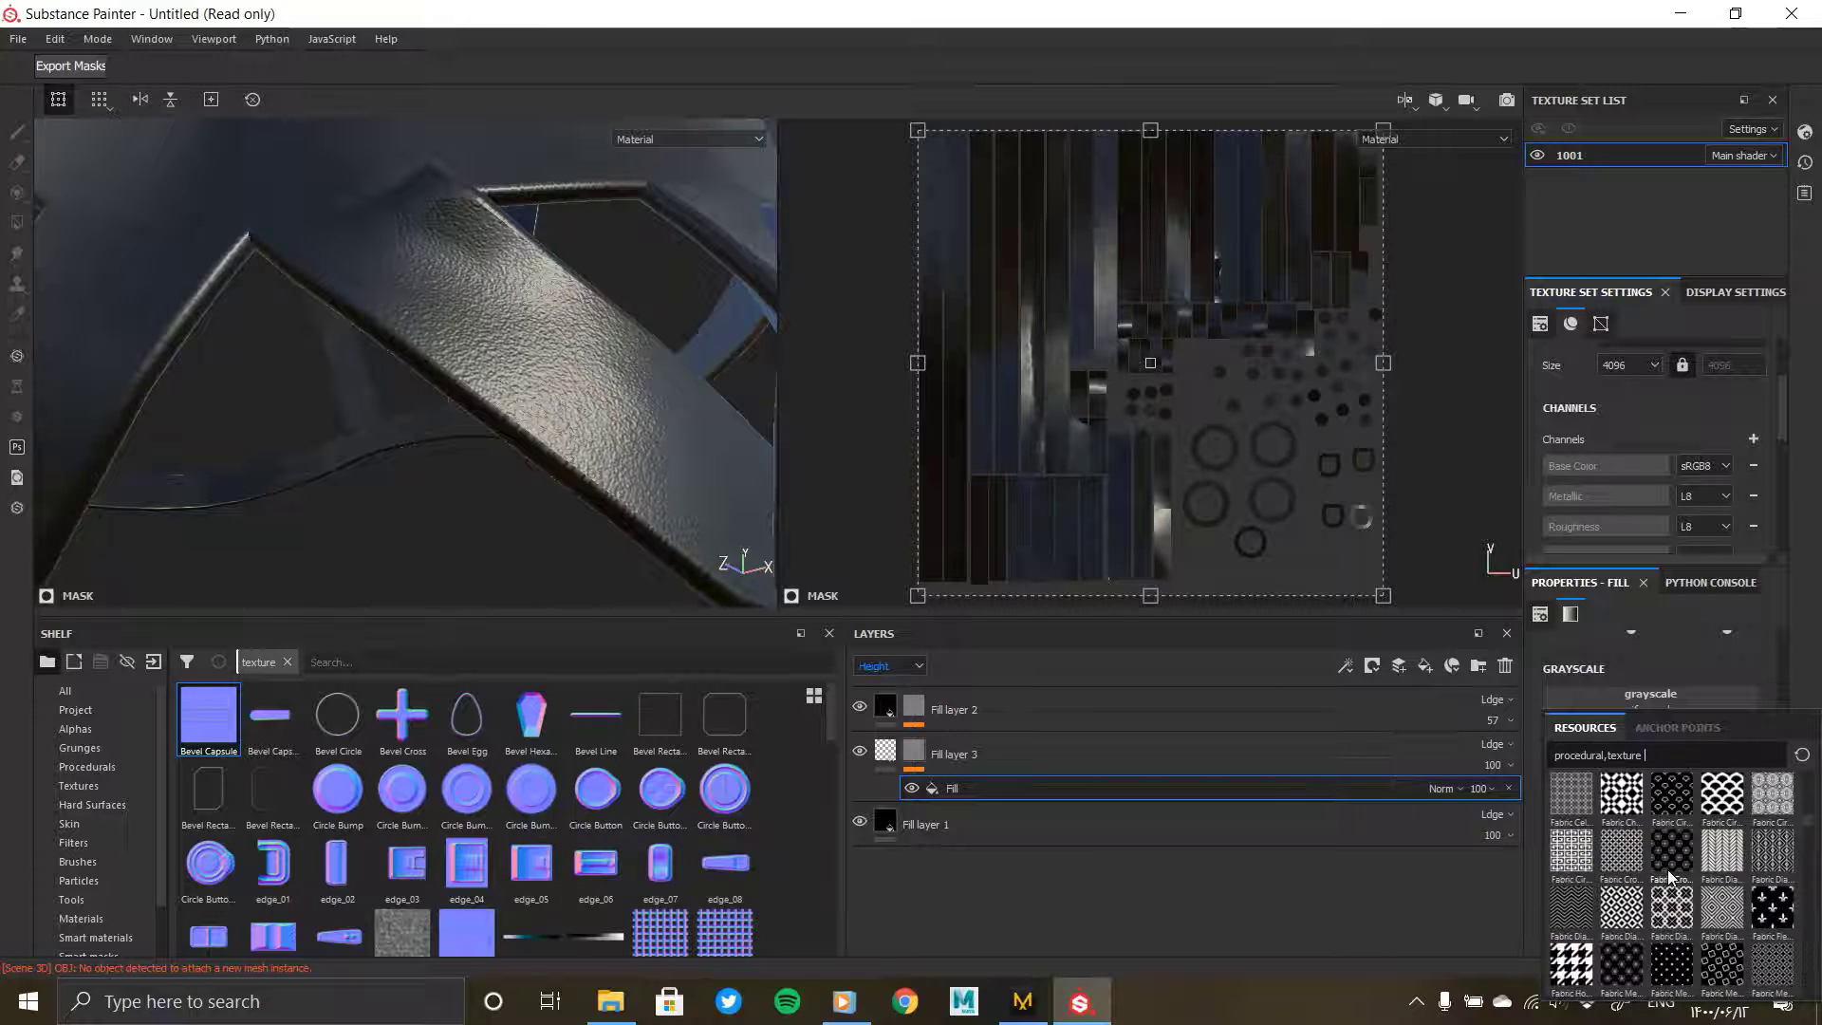
scroll(1675, 873, "up", 10)
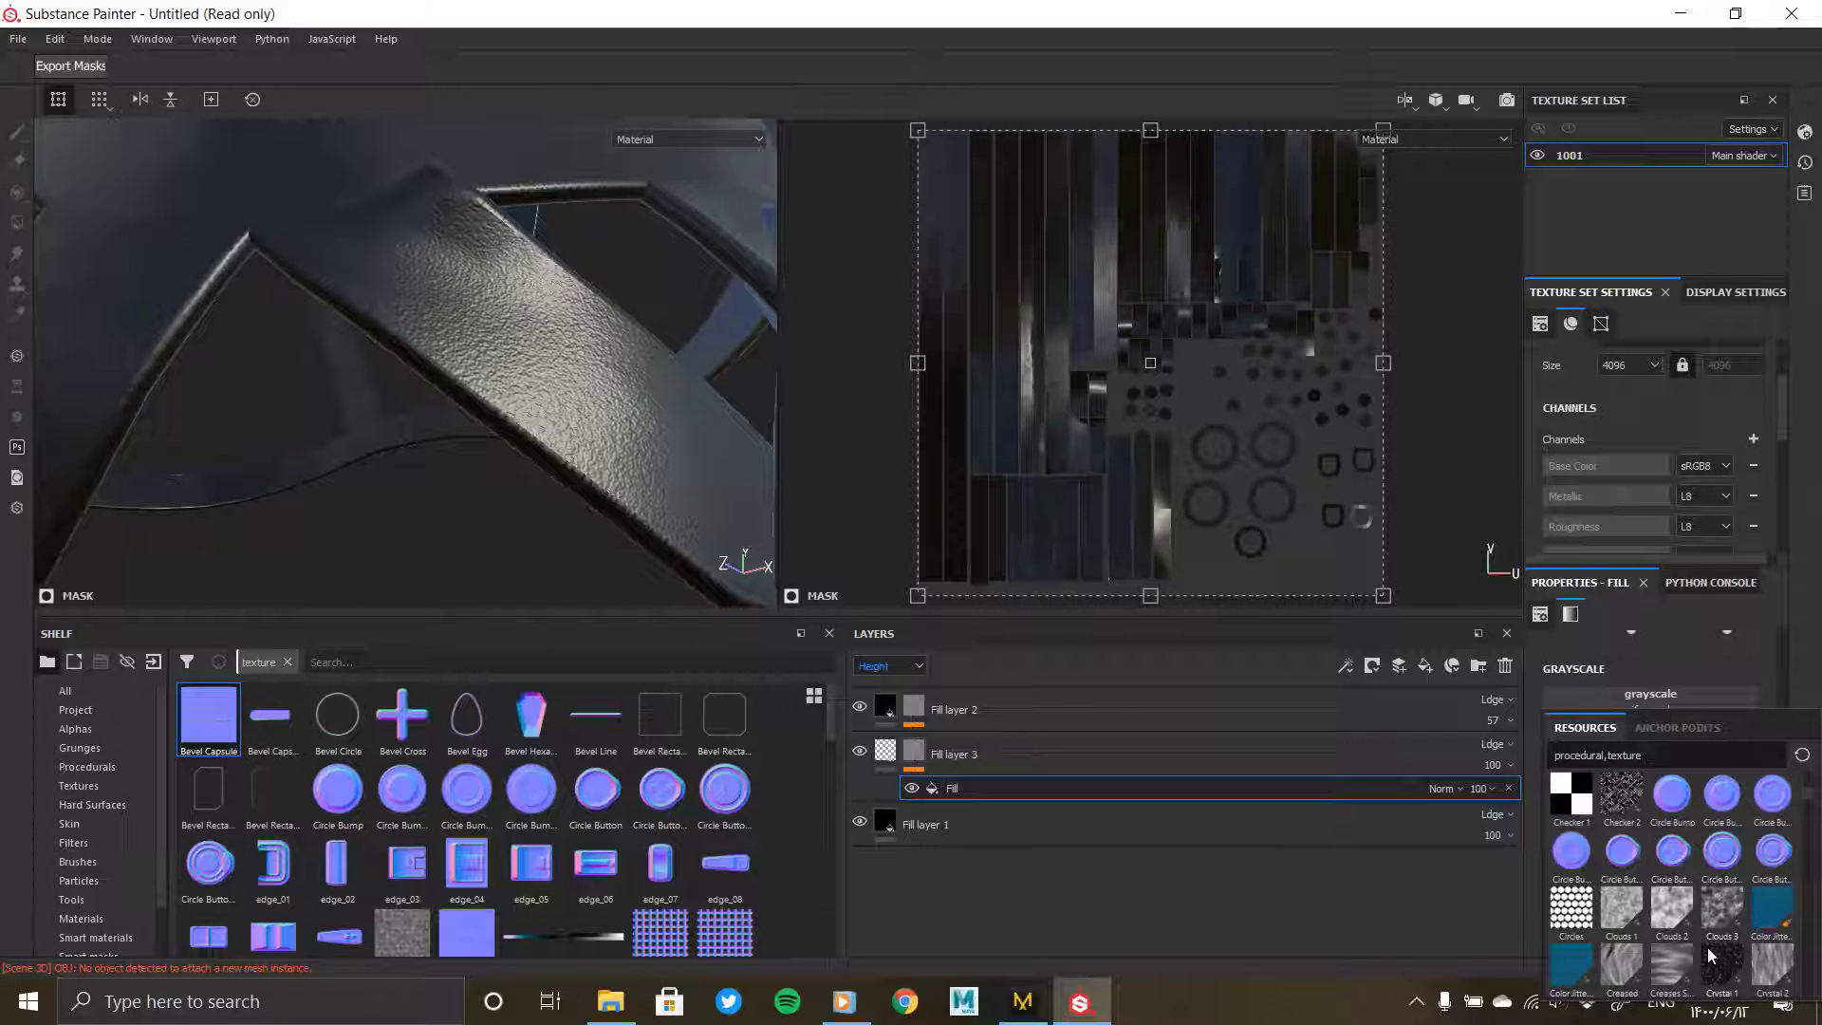
mouse_move(1675, 963)
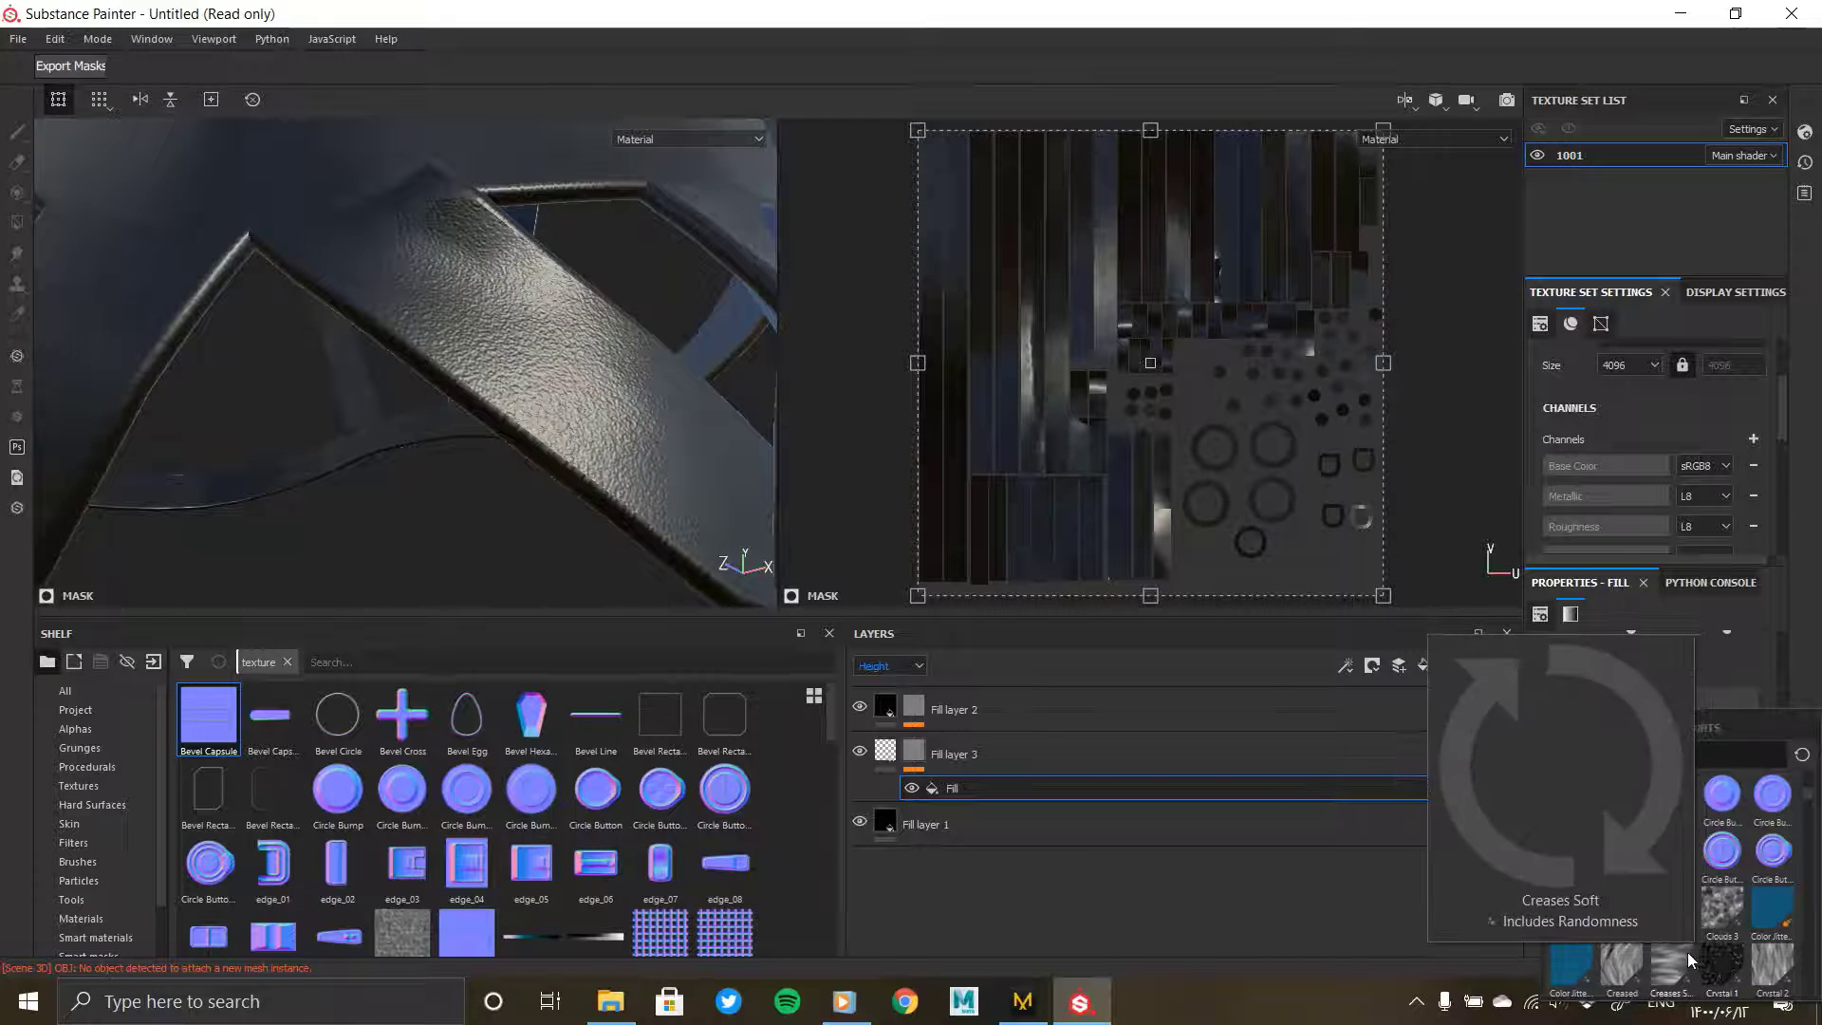
scroll(1679, 939, "up", 5)
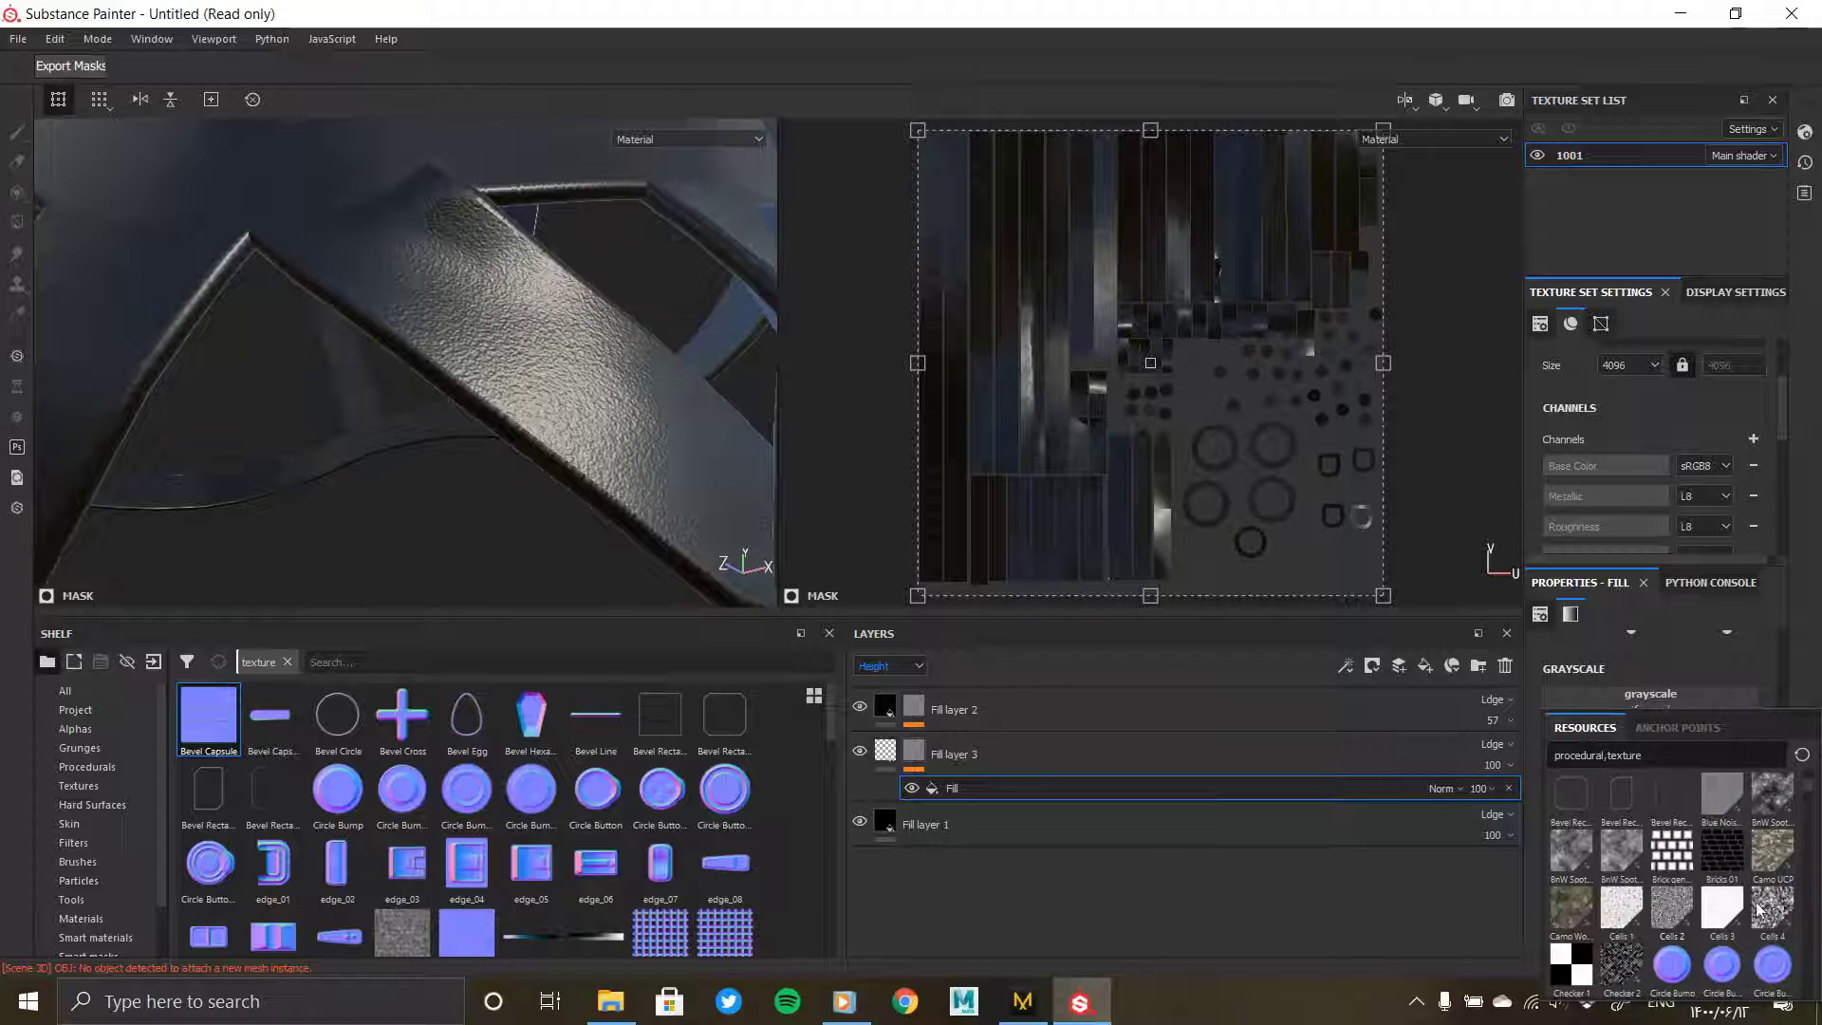
mouse_move(1722, 816)
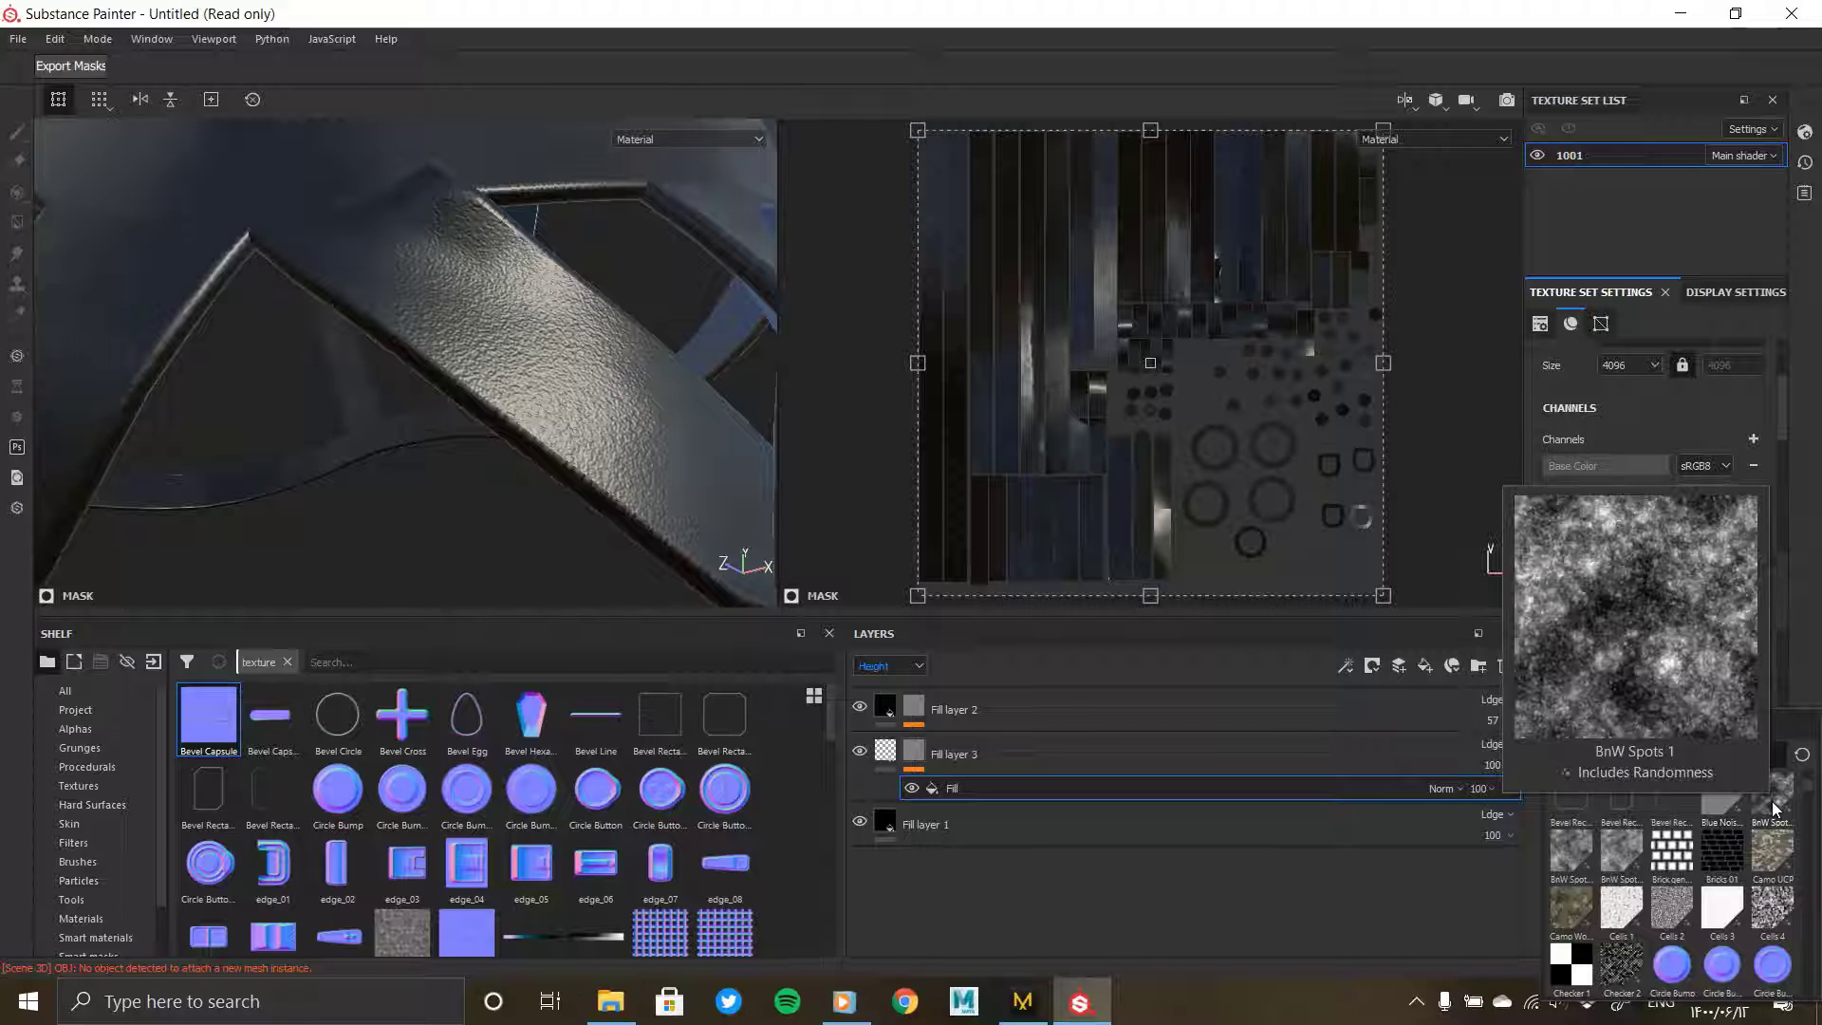
left_click(1725, 805)
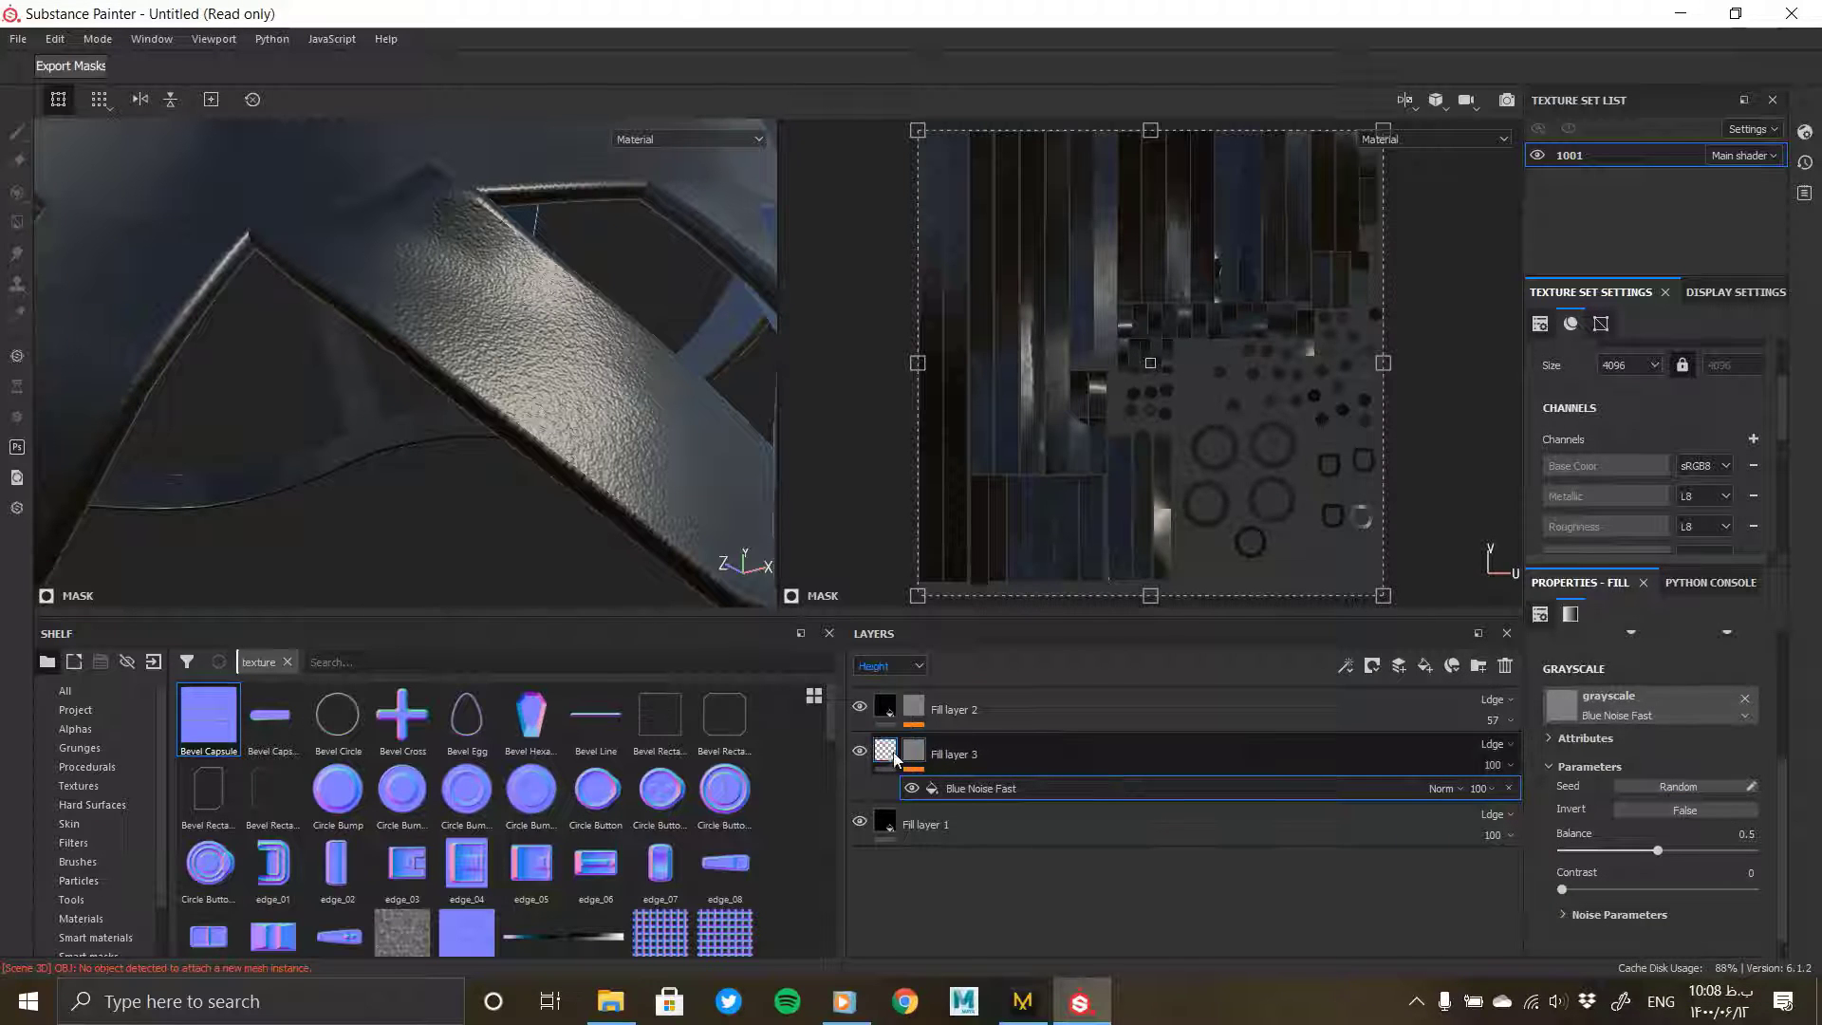
Step: Raise the roughness of Fill layer 3 to 0.8204 and inspect the straps up close, increasing it further to 1
left_click_drag(1613, 868, 1704, 868)
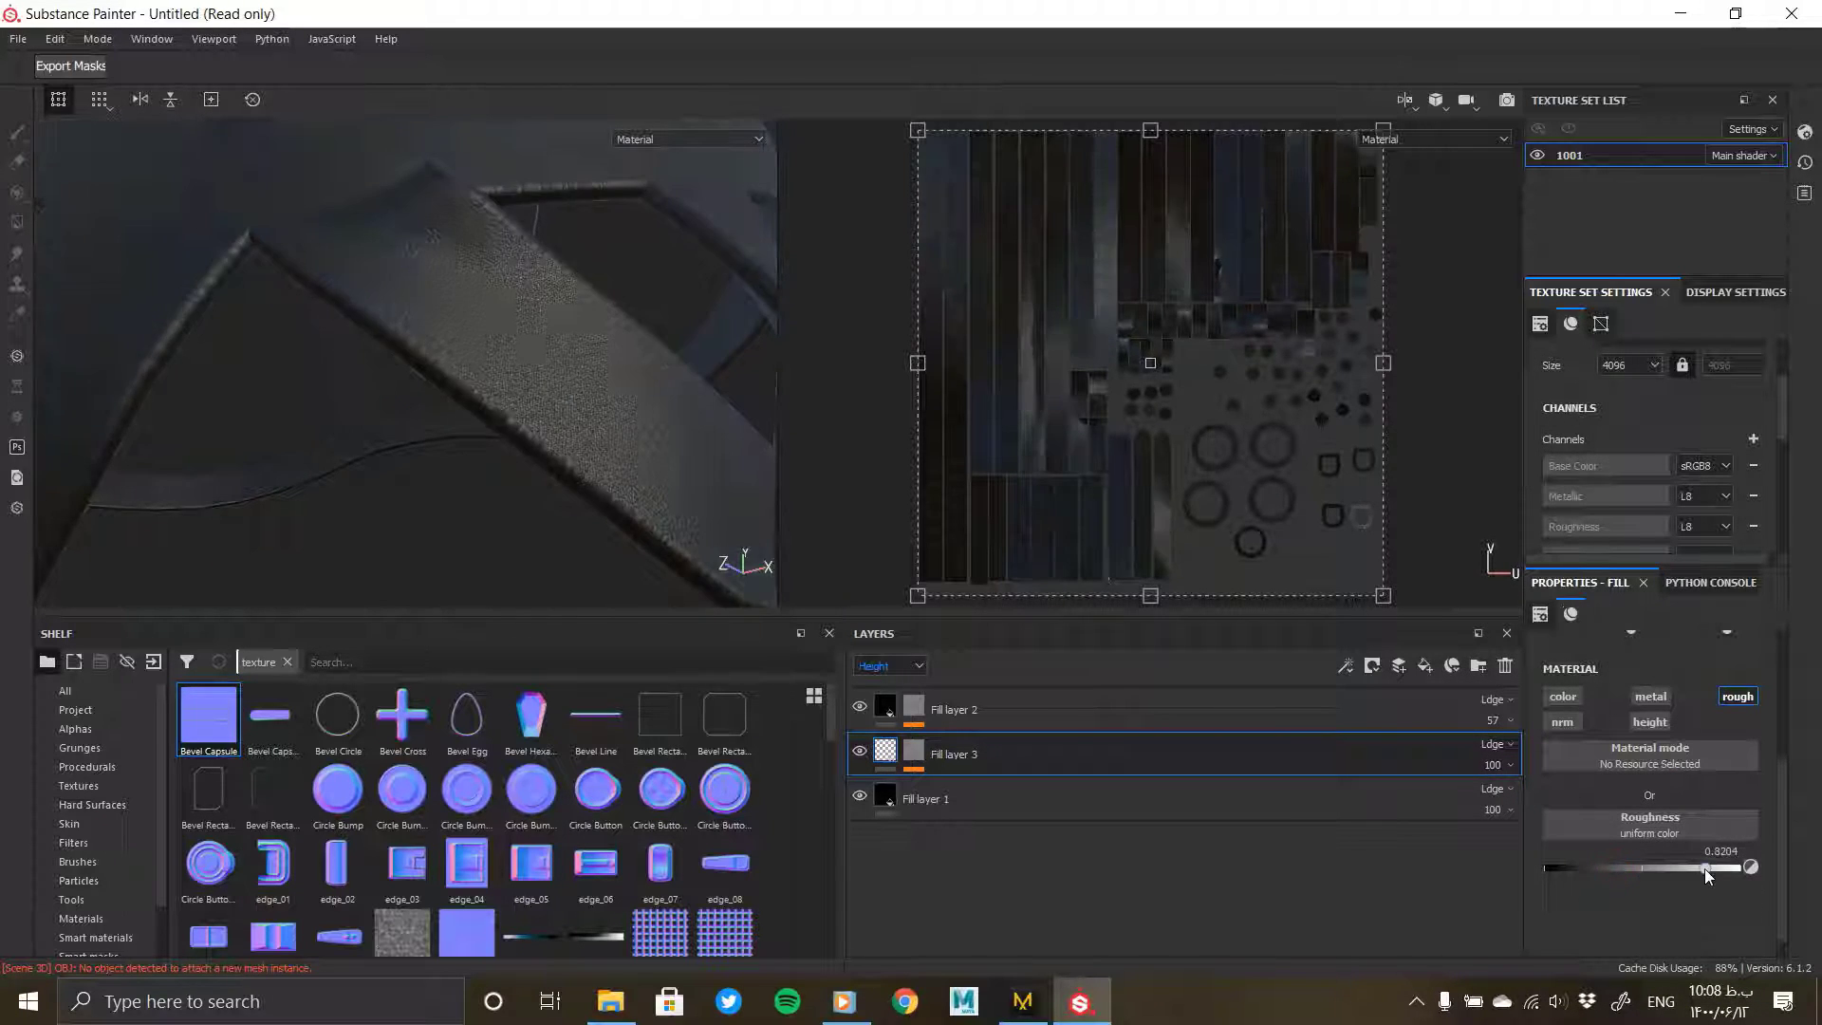
right_click_drag(596, 361, 650, 690, "alt")
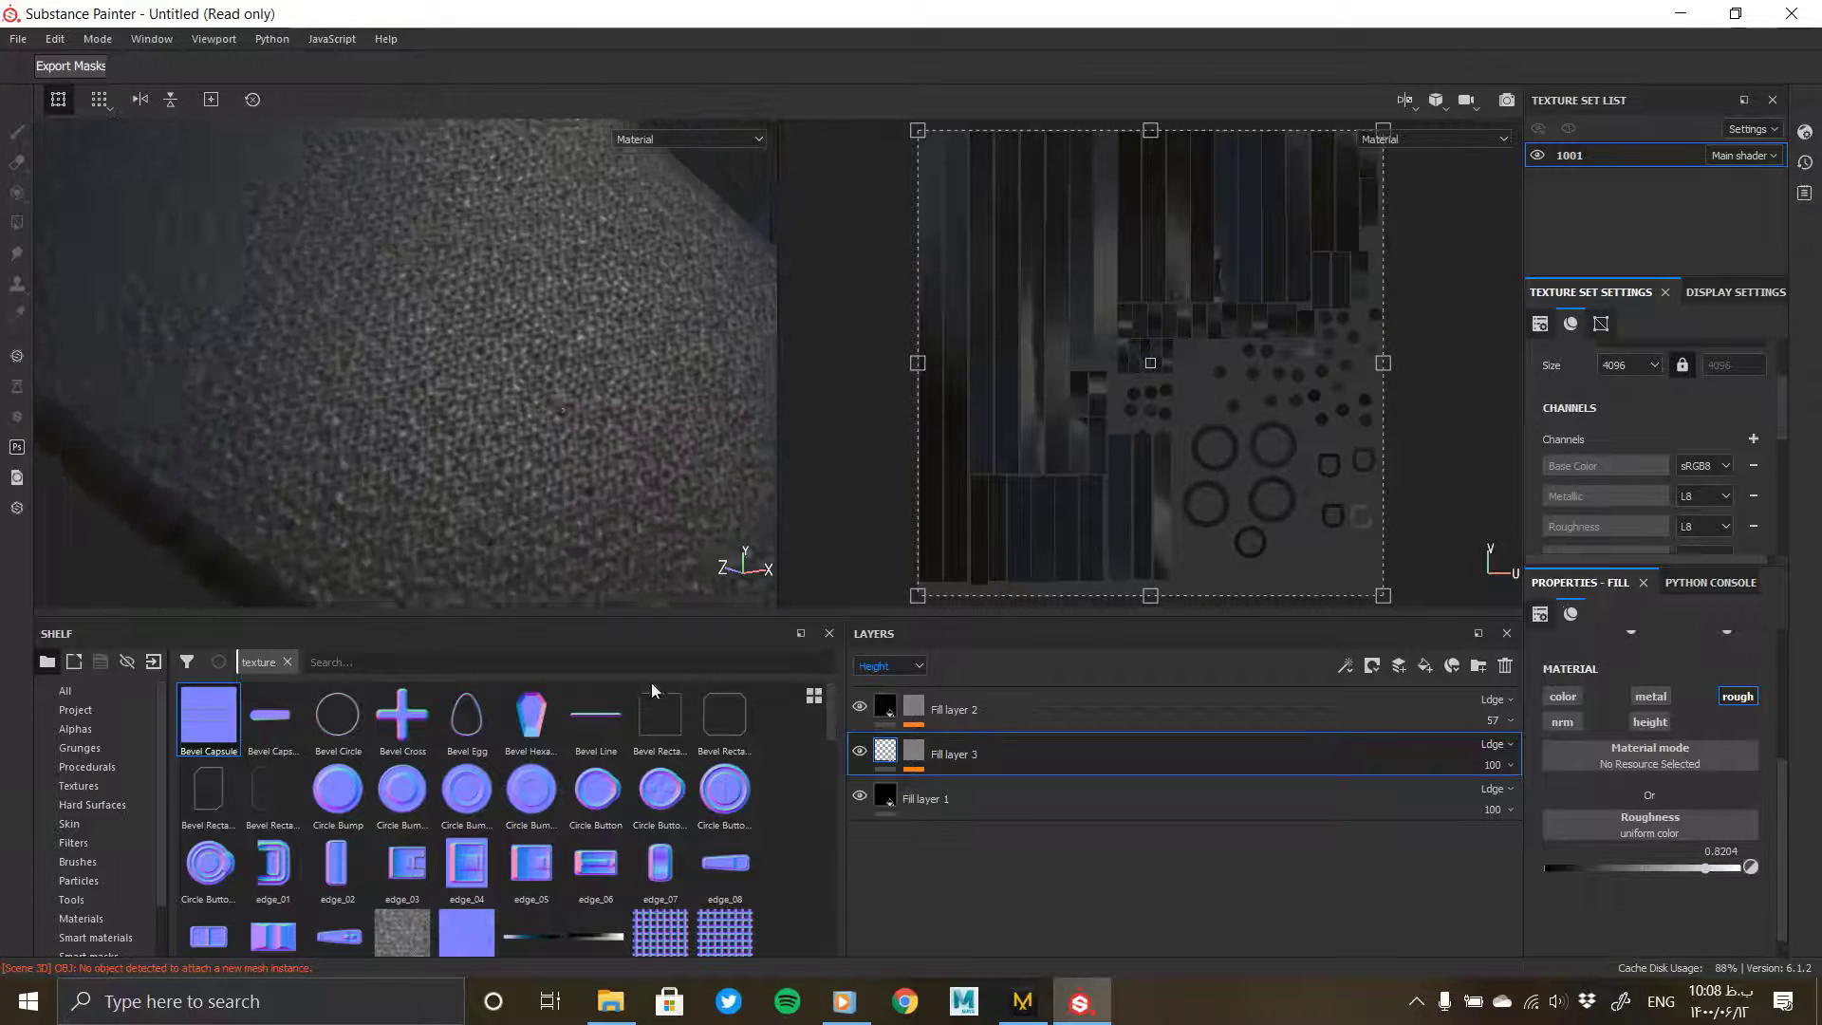
left_click_drag(549, 410, 608, 447, "alt")
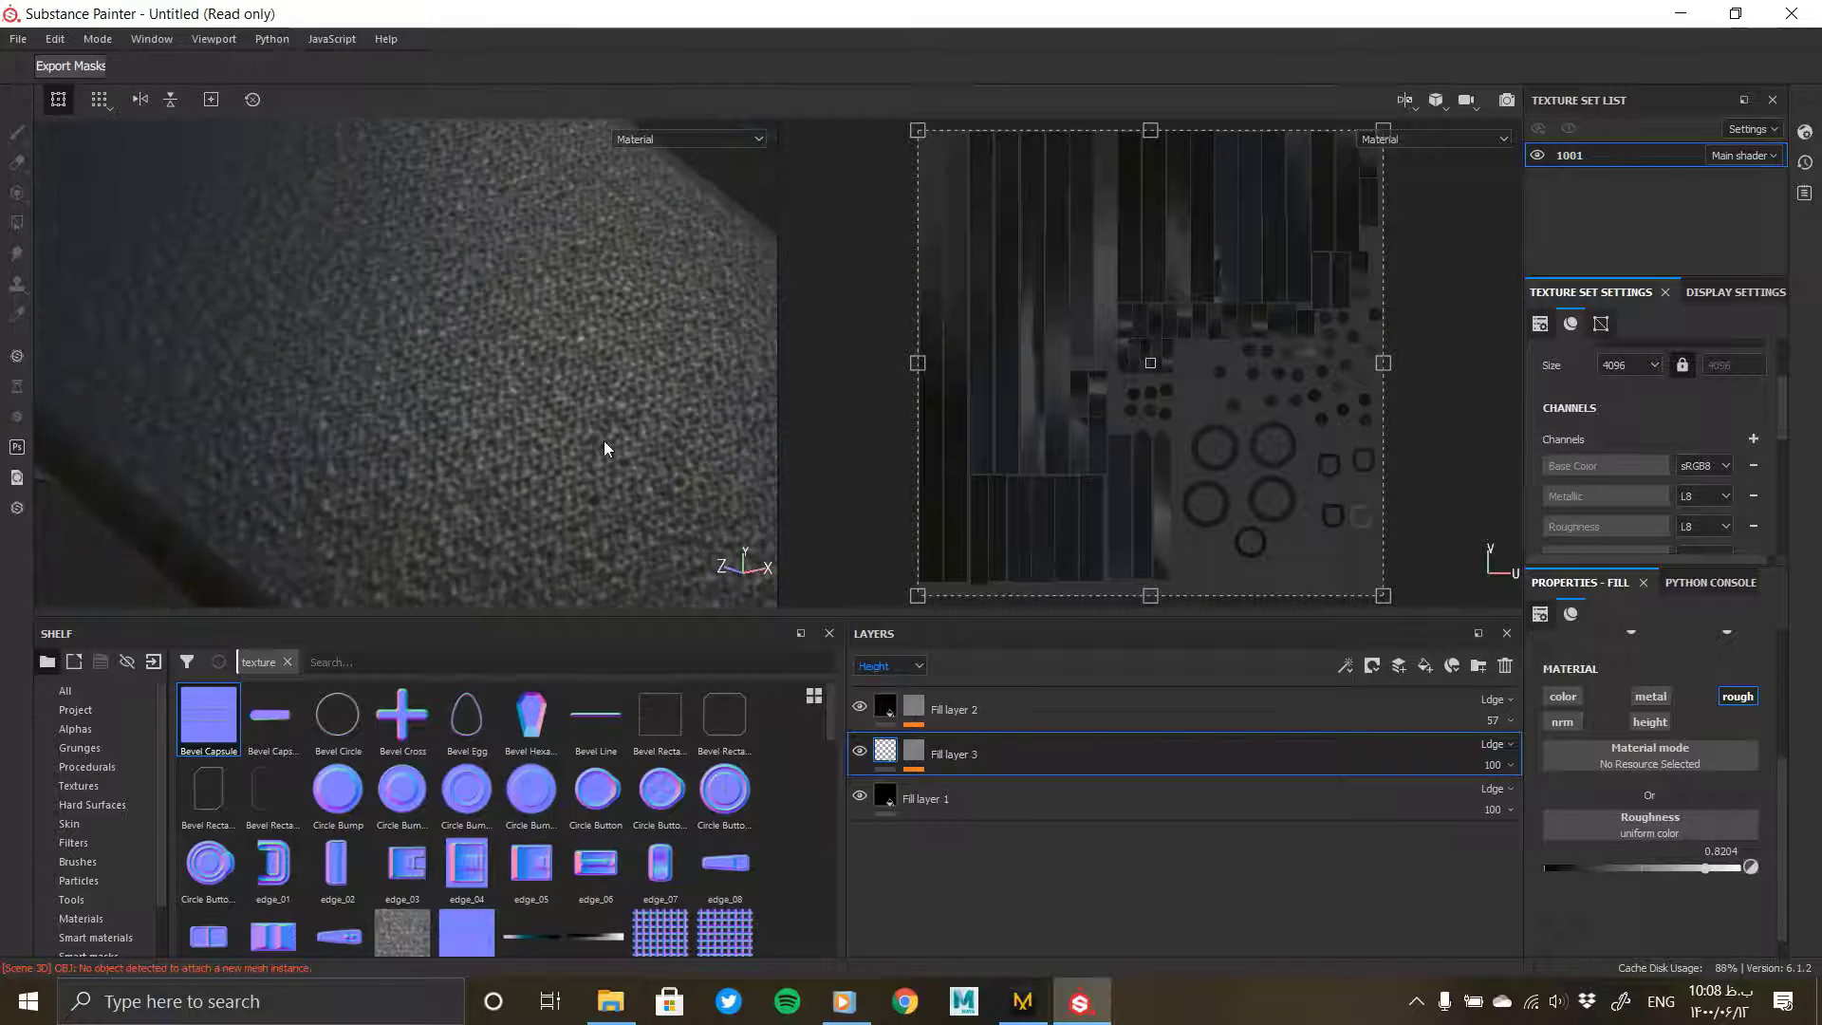
right_click_drag(608, 447, 337, 365, "alt")
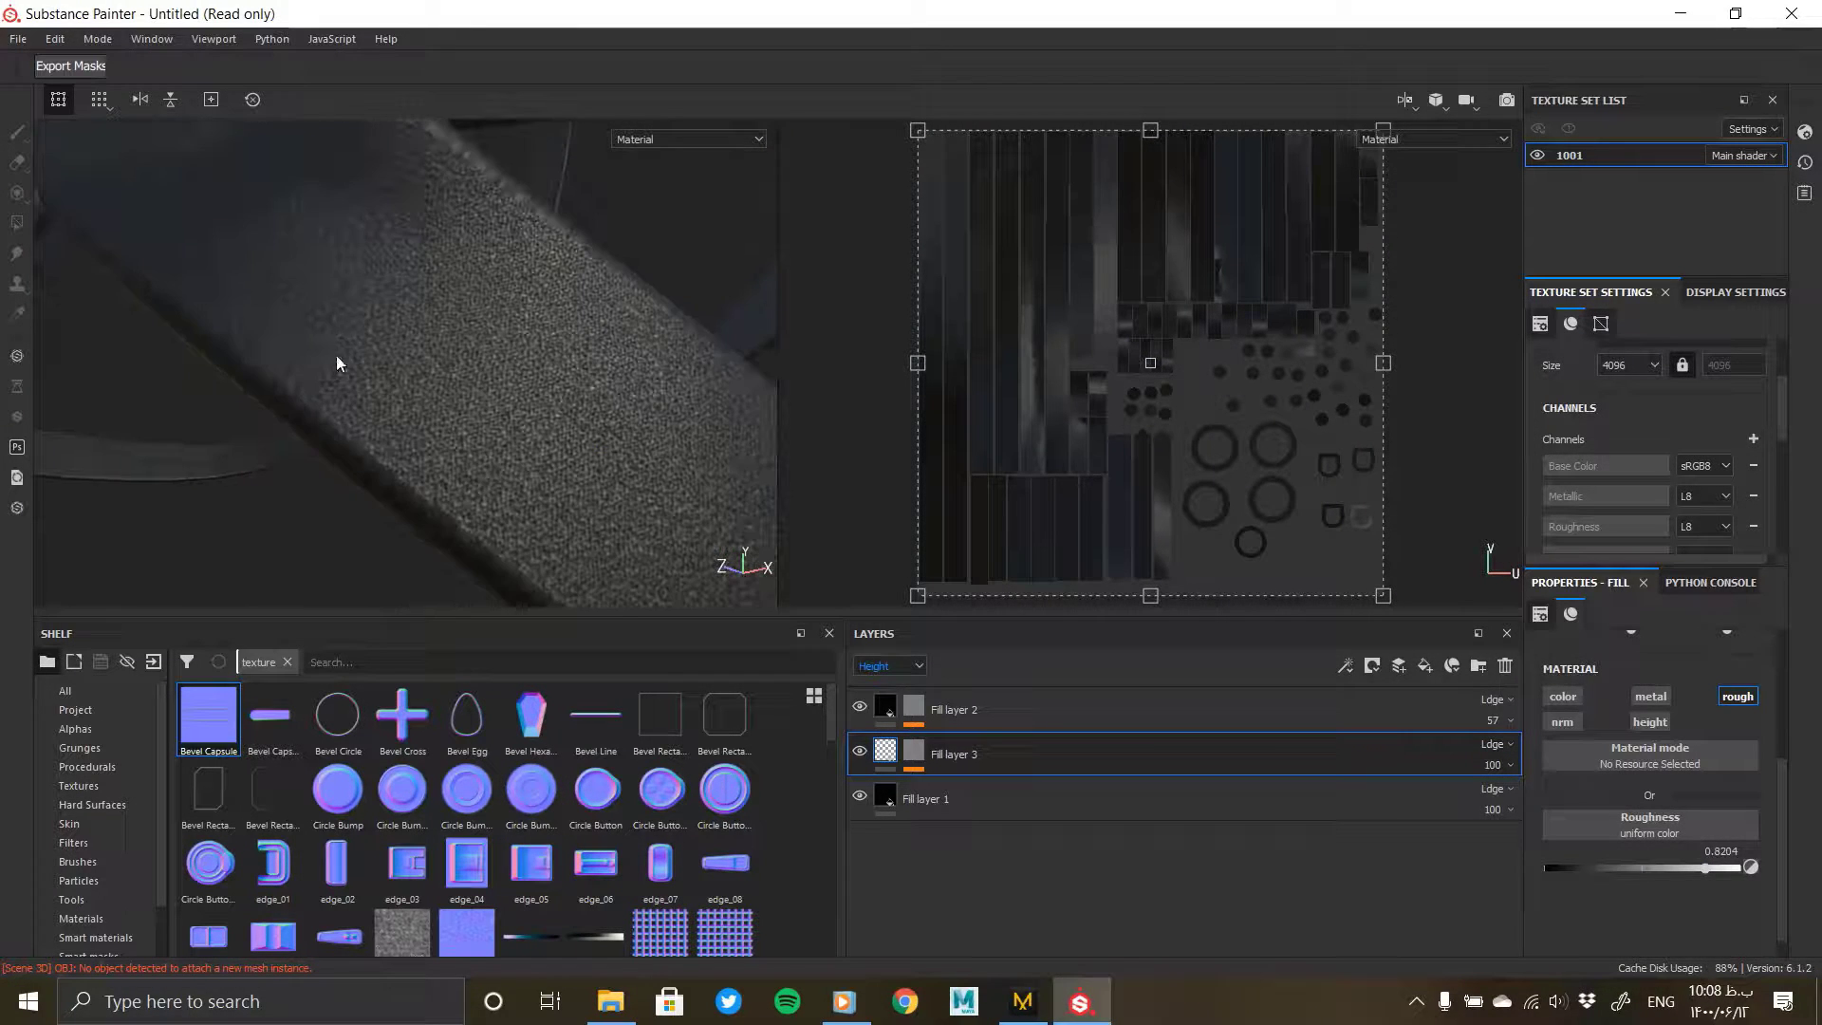
left_click_drag(337, 364, 557, 415, "alt")
right_click_drag(557, 414, 269, 365, "alt")
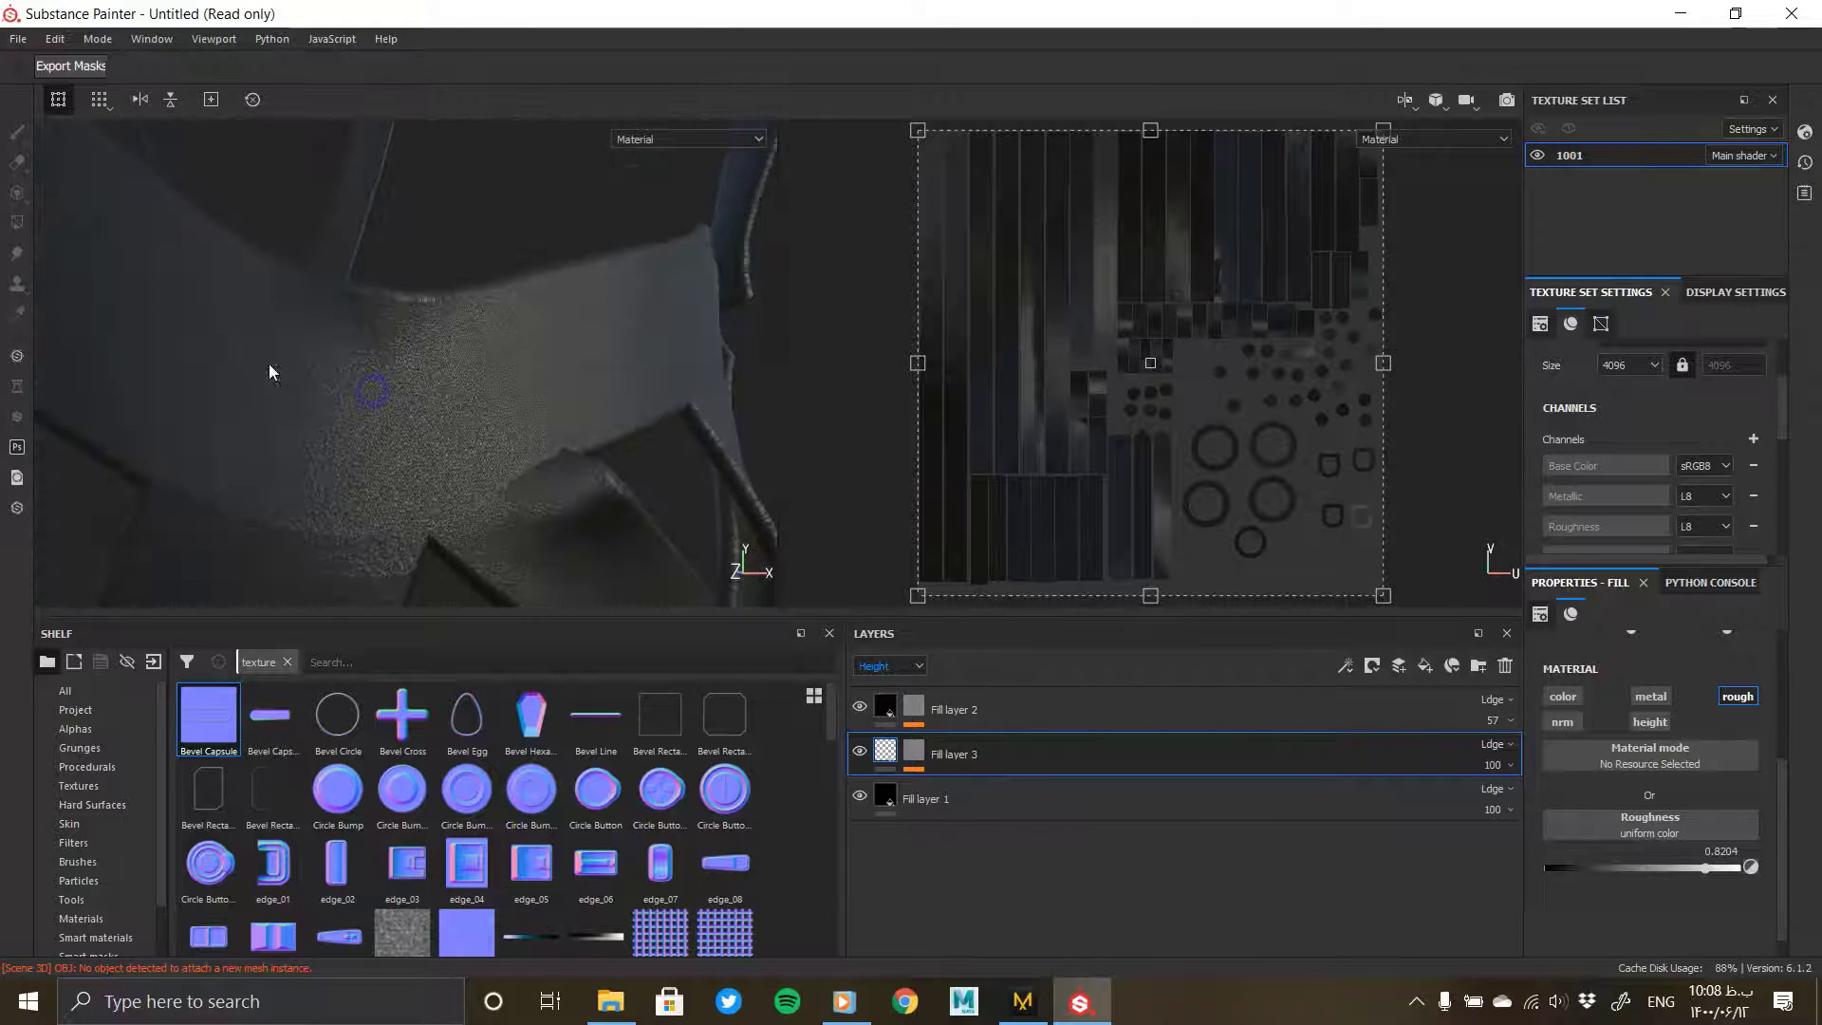
middle_click_drag(408, 359, 473, 419, "alt")
left_click_drag(473, 418, 525, 309, "alt")
right_click_drag(525, 309, 541, 342, "alt")
left_click_drag(496, 293, 521, 419, "alt")
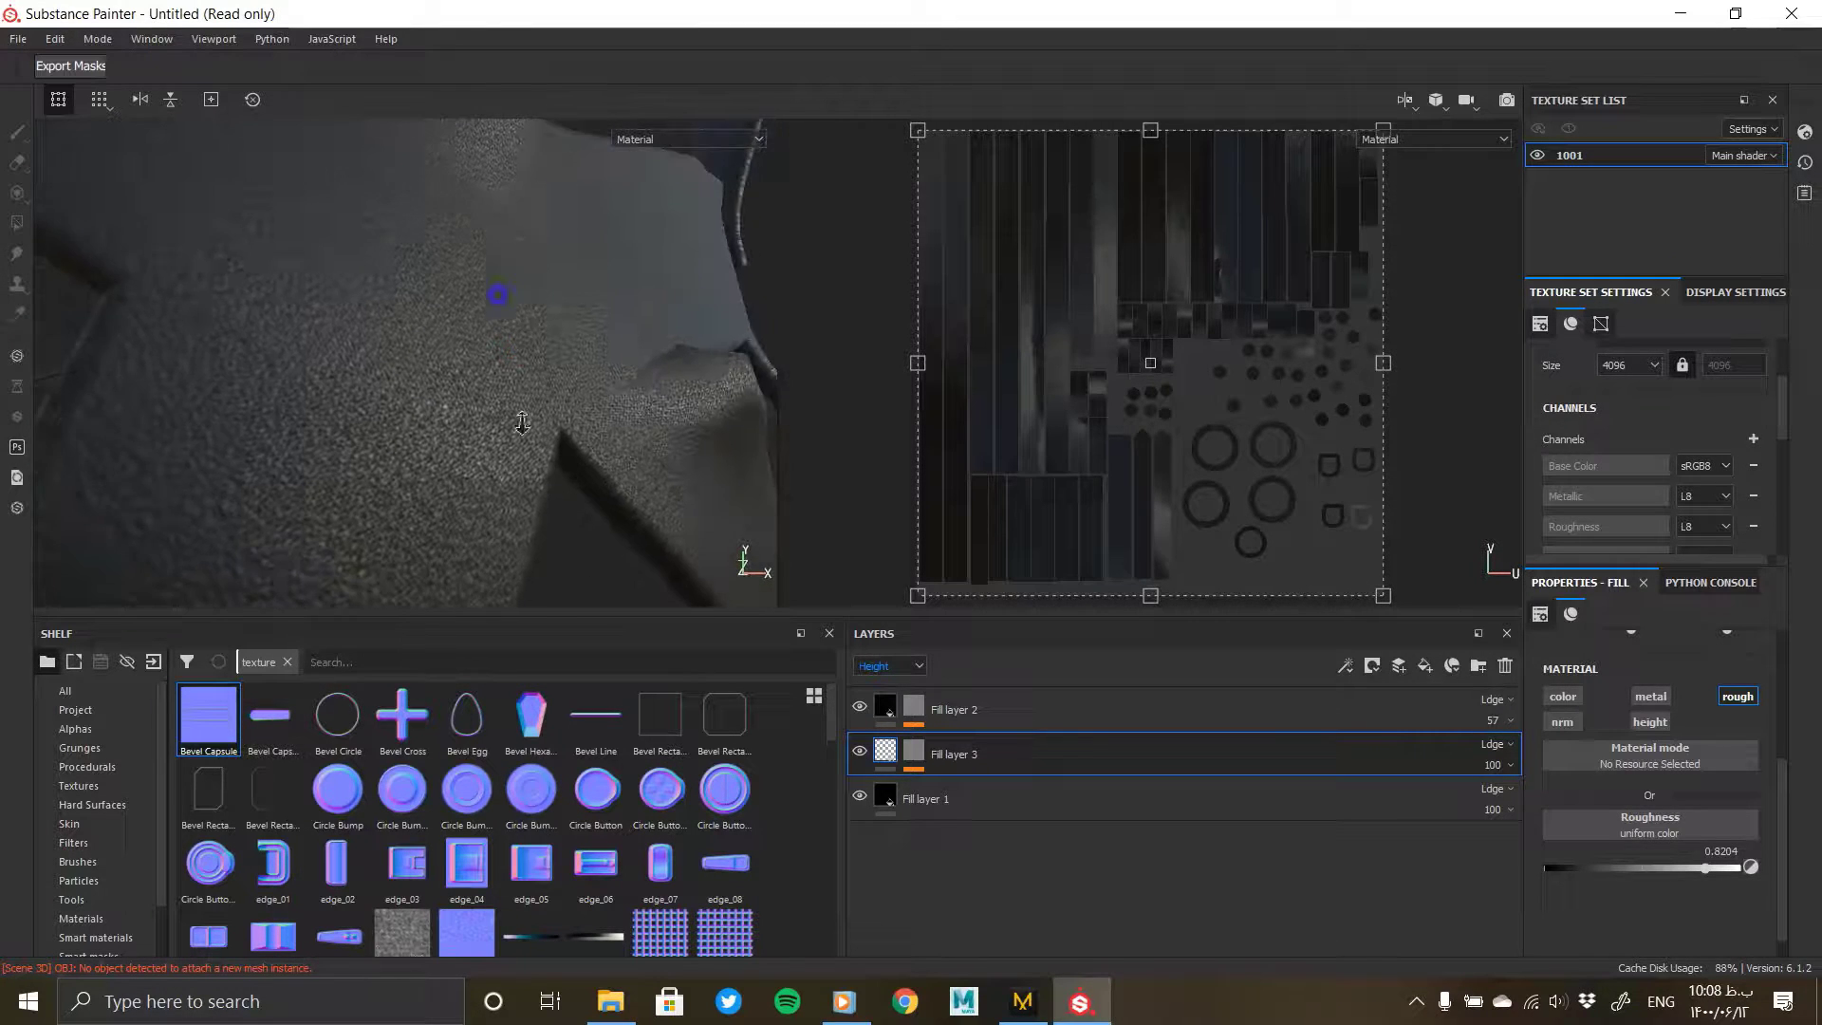
right_click_drag(521, 418, 570, 397, "alt")
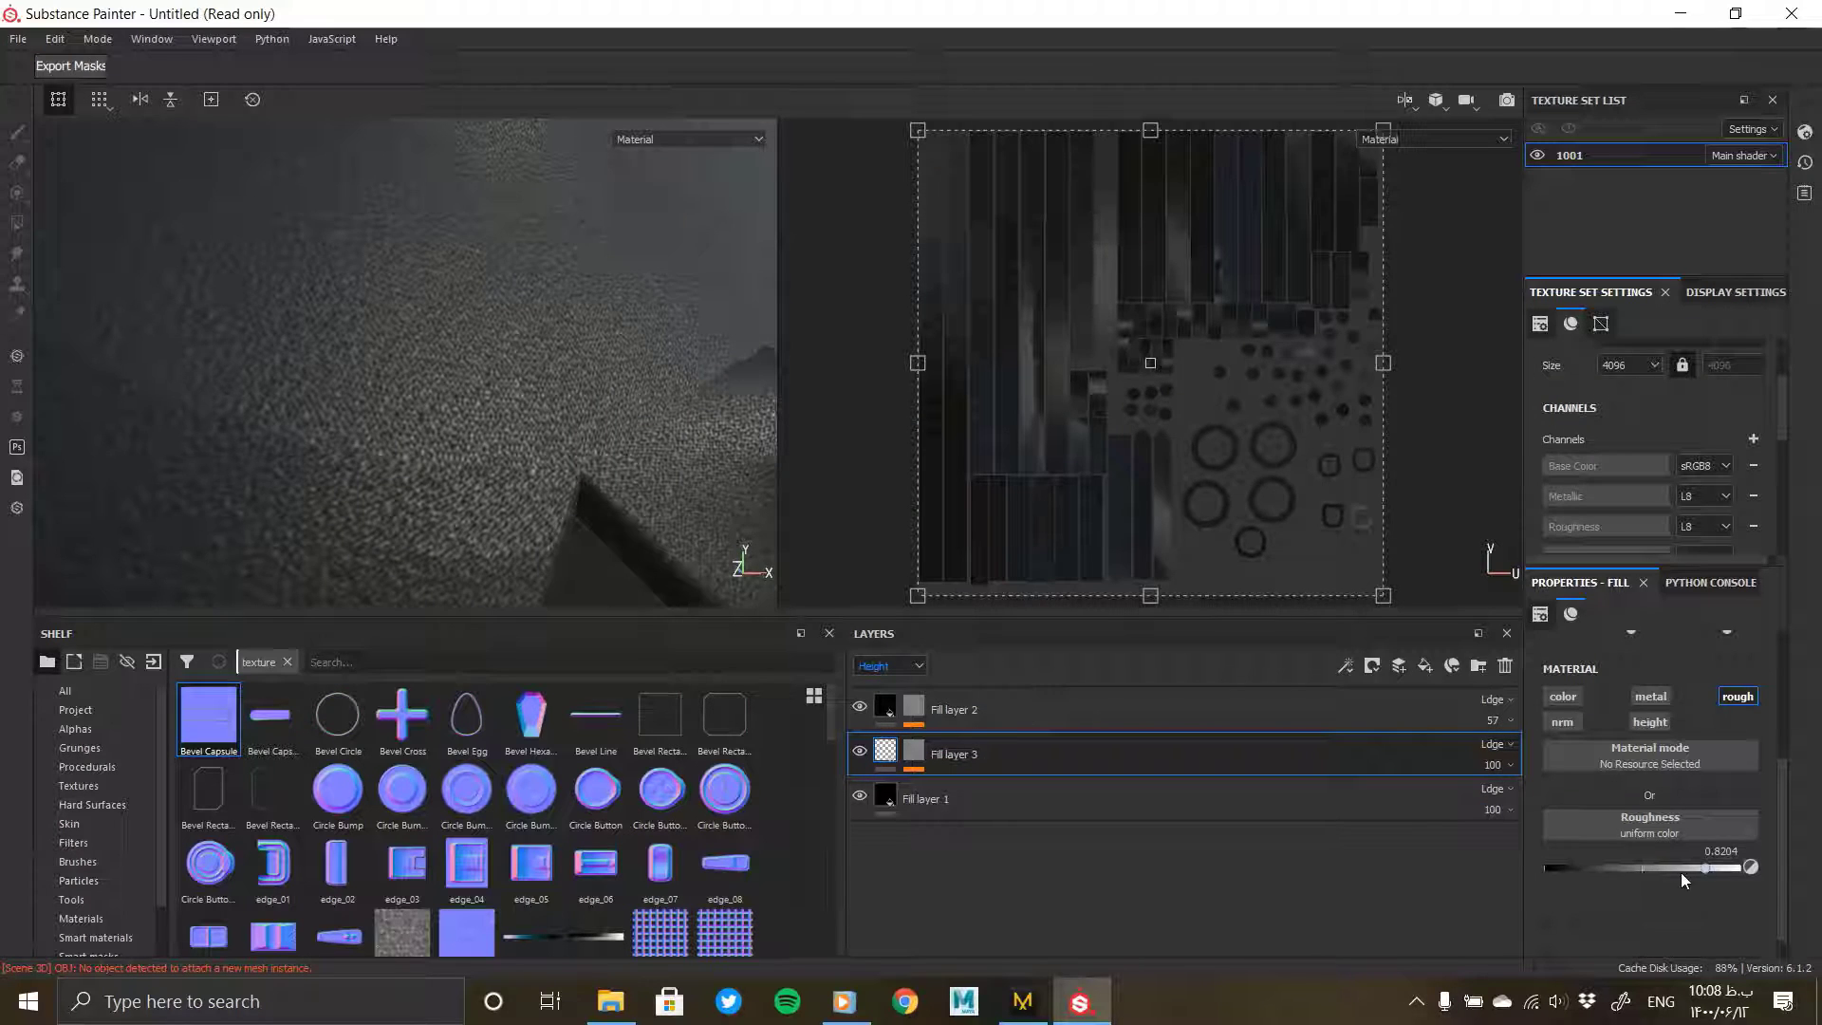
mouse_move(1681, 879)
left_mouse_down()
mouse_move(1658, 858)
mouse_move(1452, 862)
mouse_move(1682, 853)
left_mouse_up()
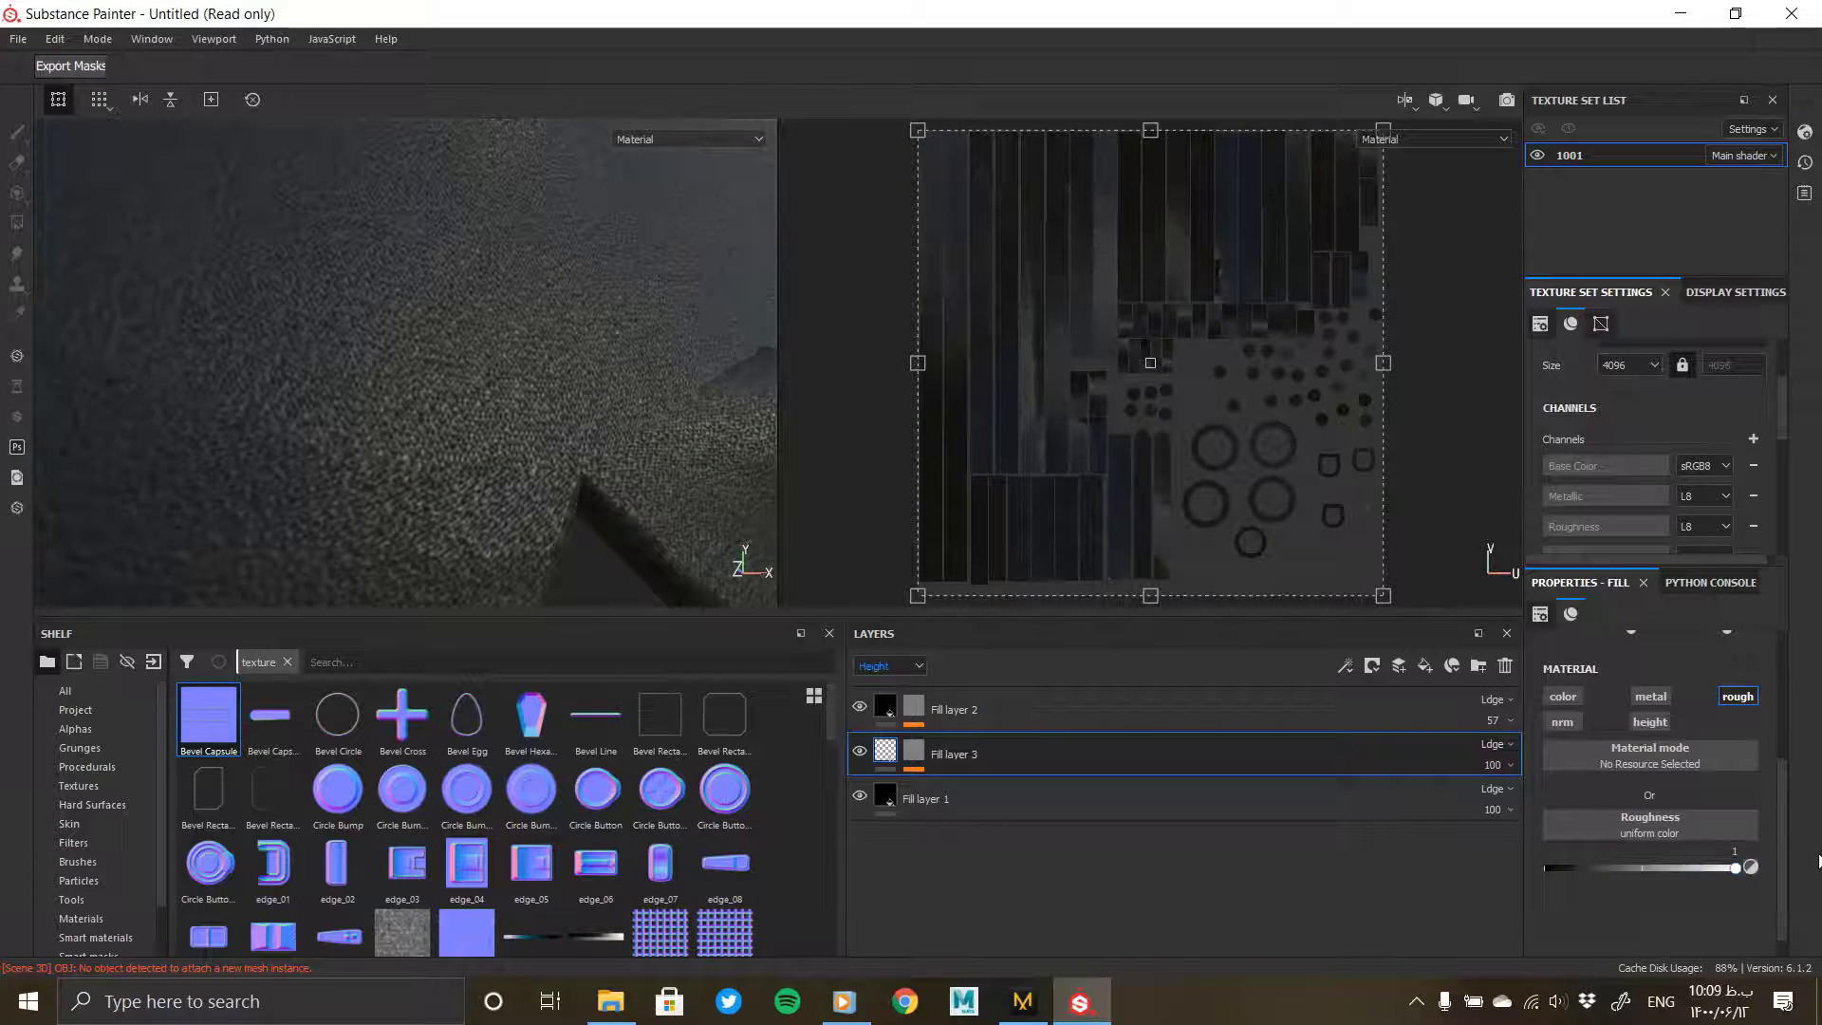
Step: Set the balance of the Blue Noise Fast mask fill to 0.34 and expand its noise parameters
left_click(913, 754)
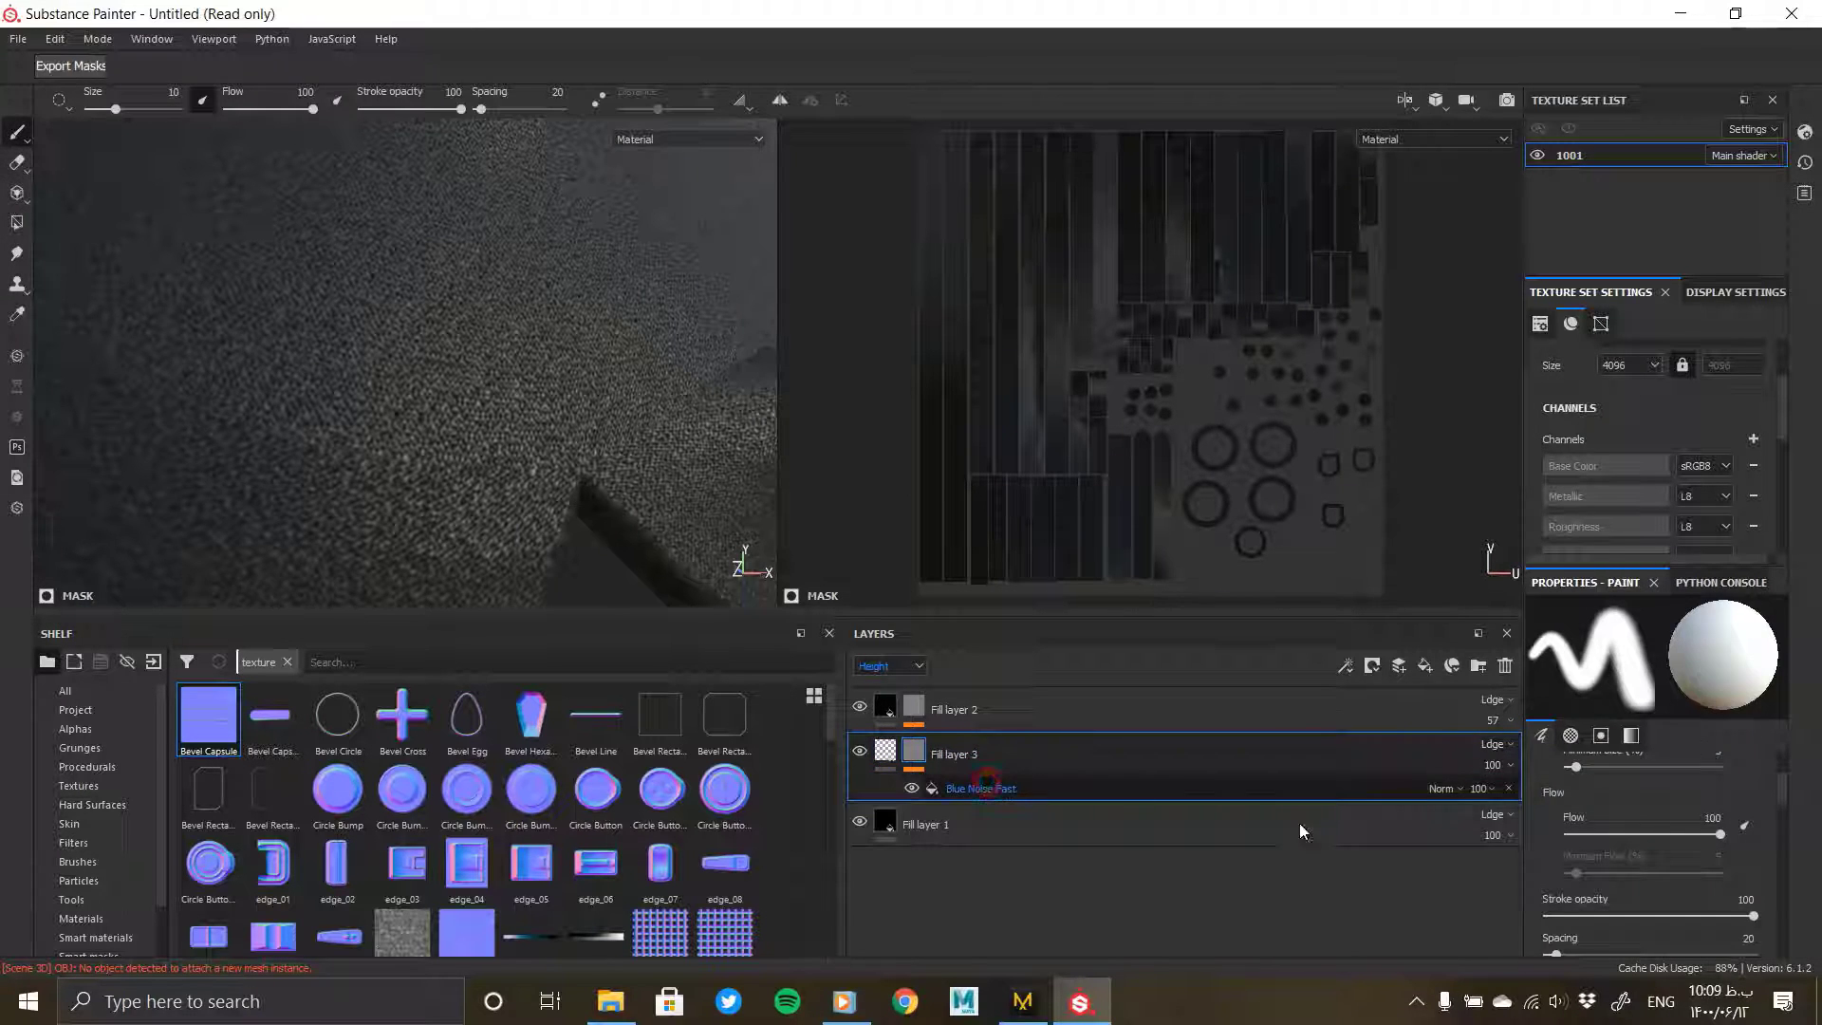
left_click_drag(1657, 850, 1612, 860)
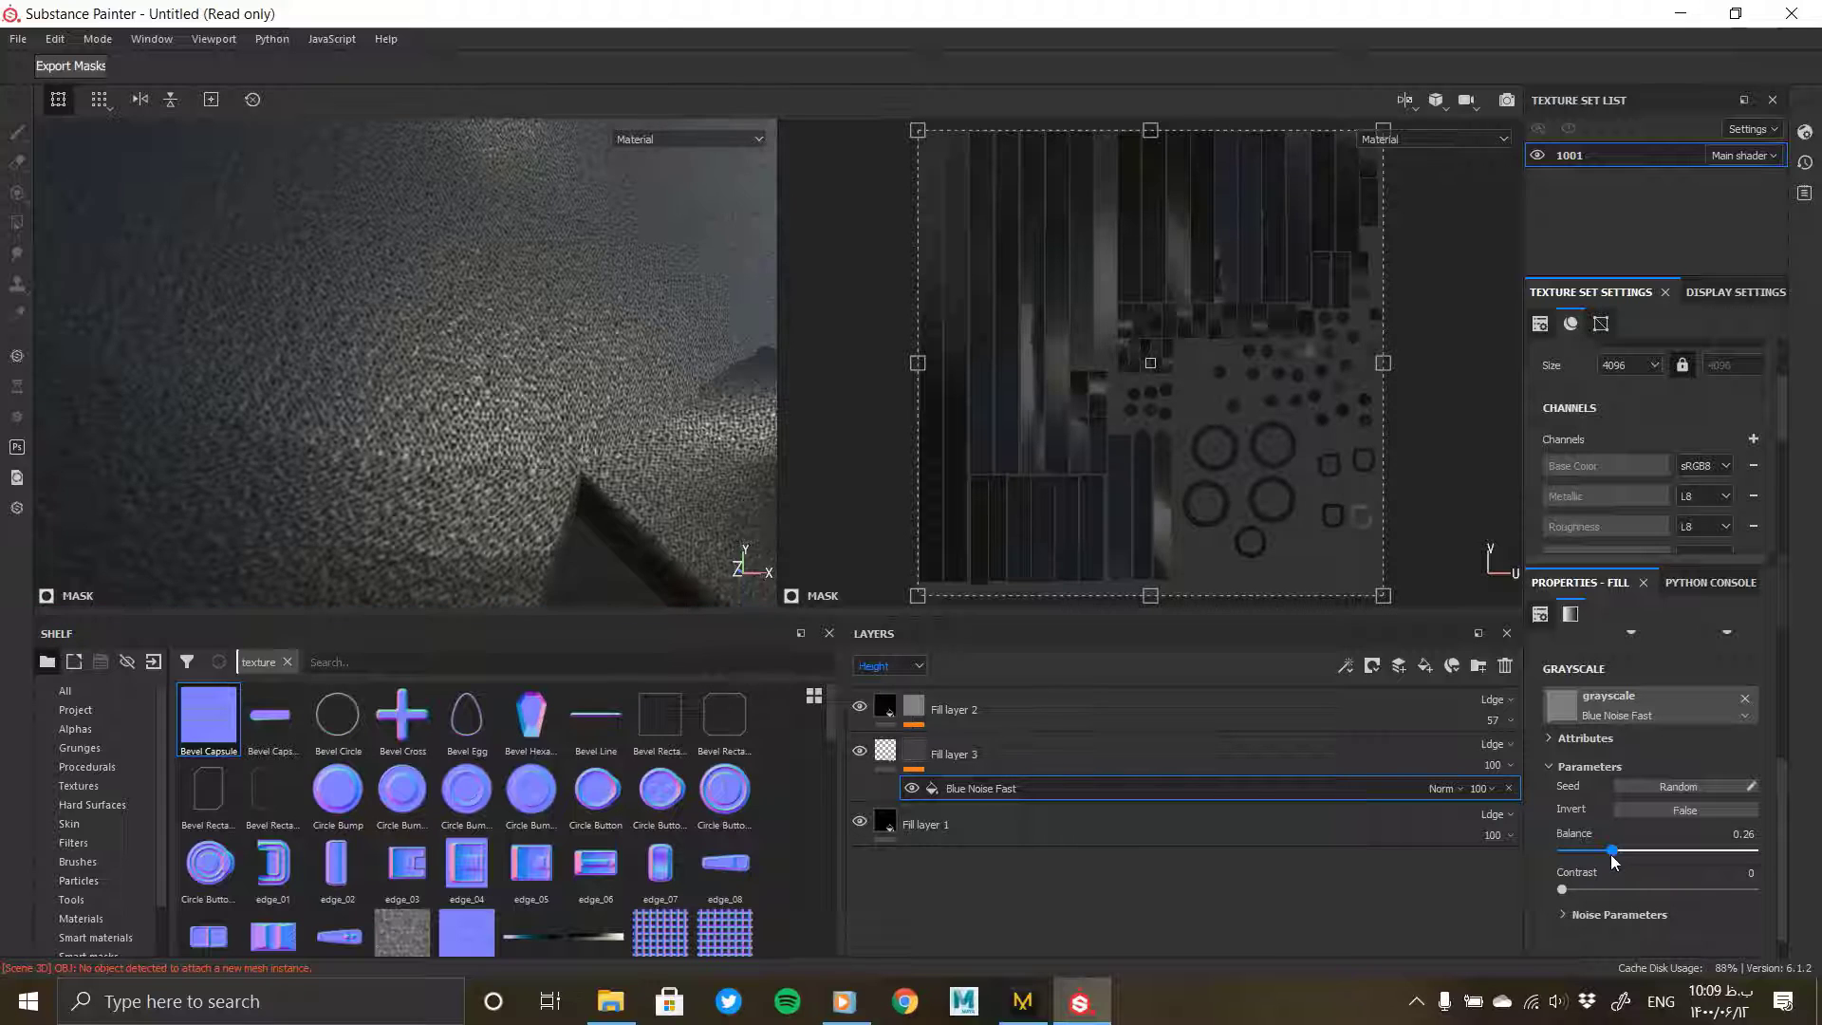
left_click(1586, 852)
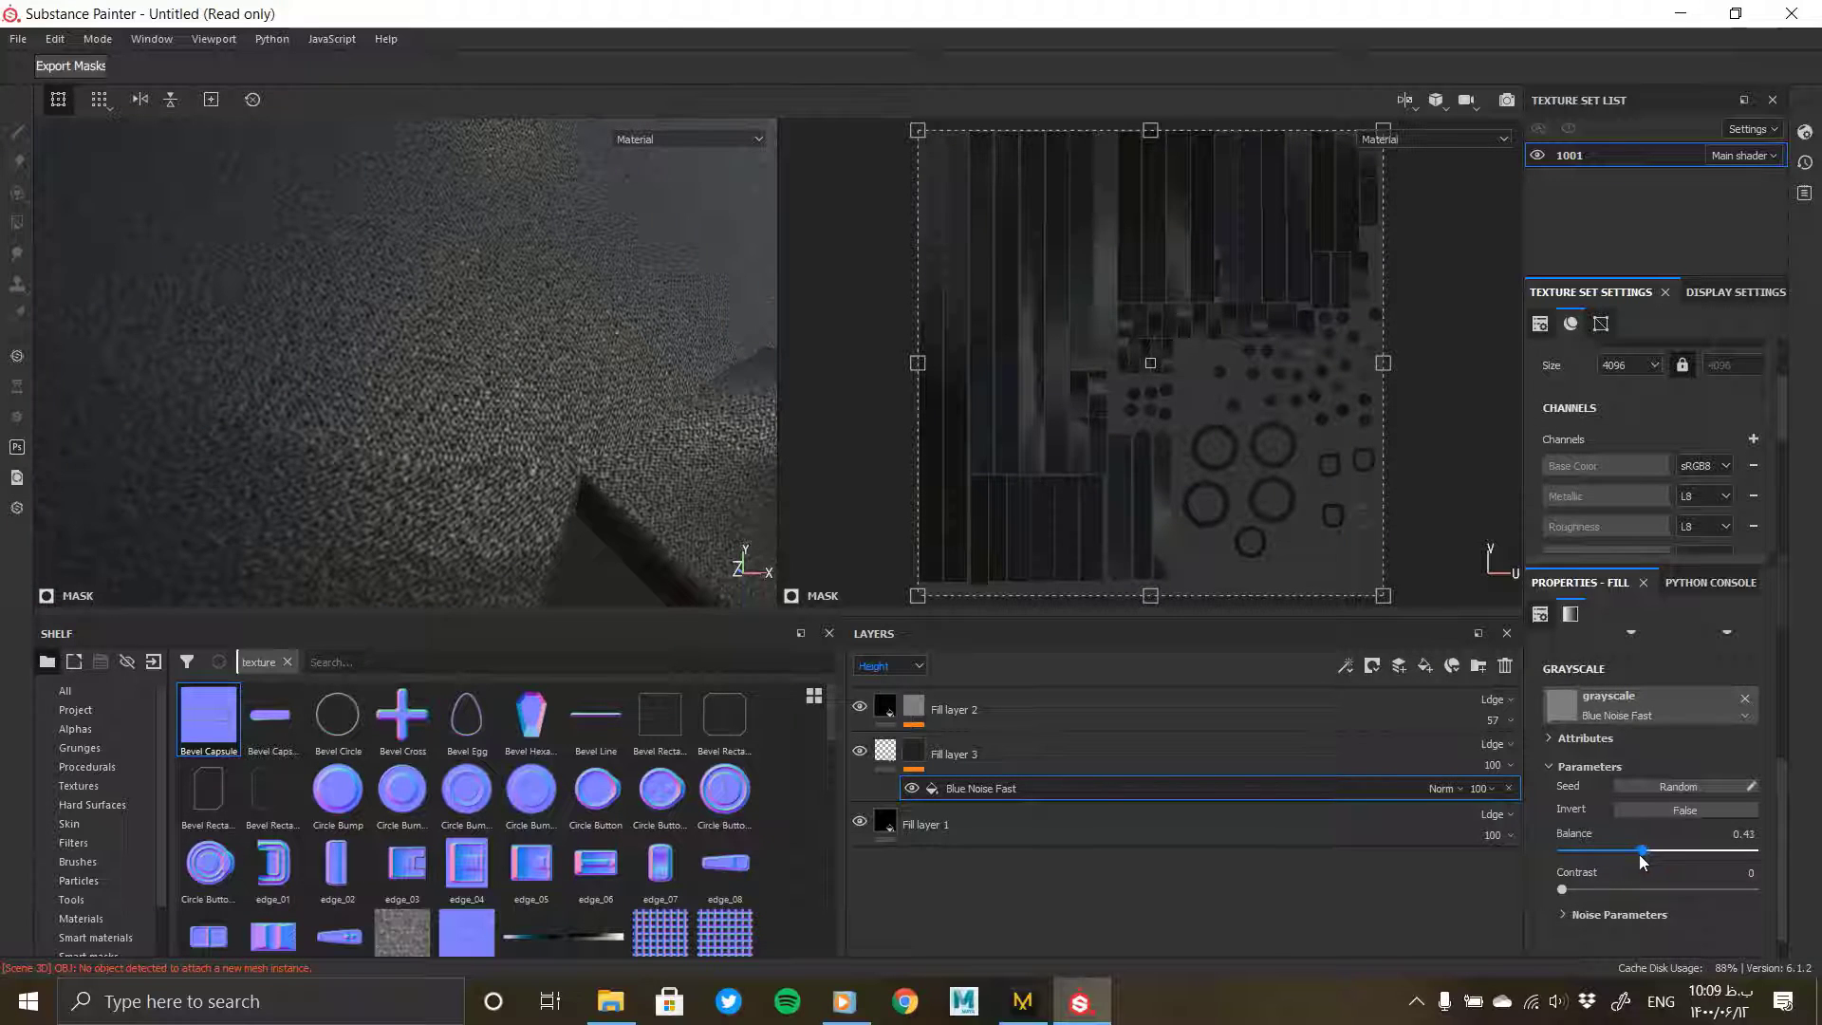
left_click_drag(1630, 854, 1627, 856)
left_click(1590, 915)
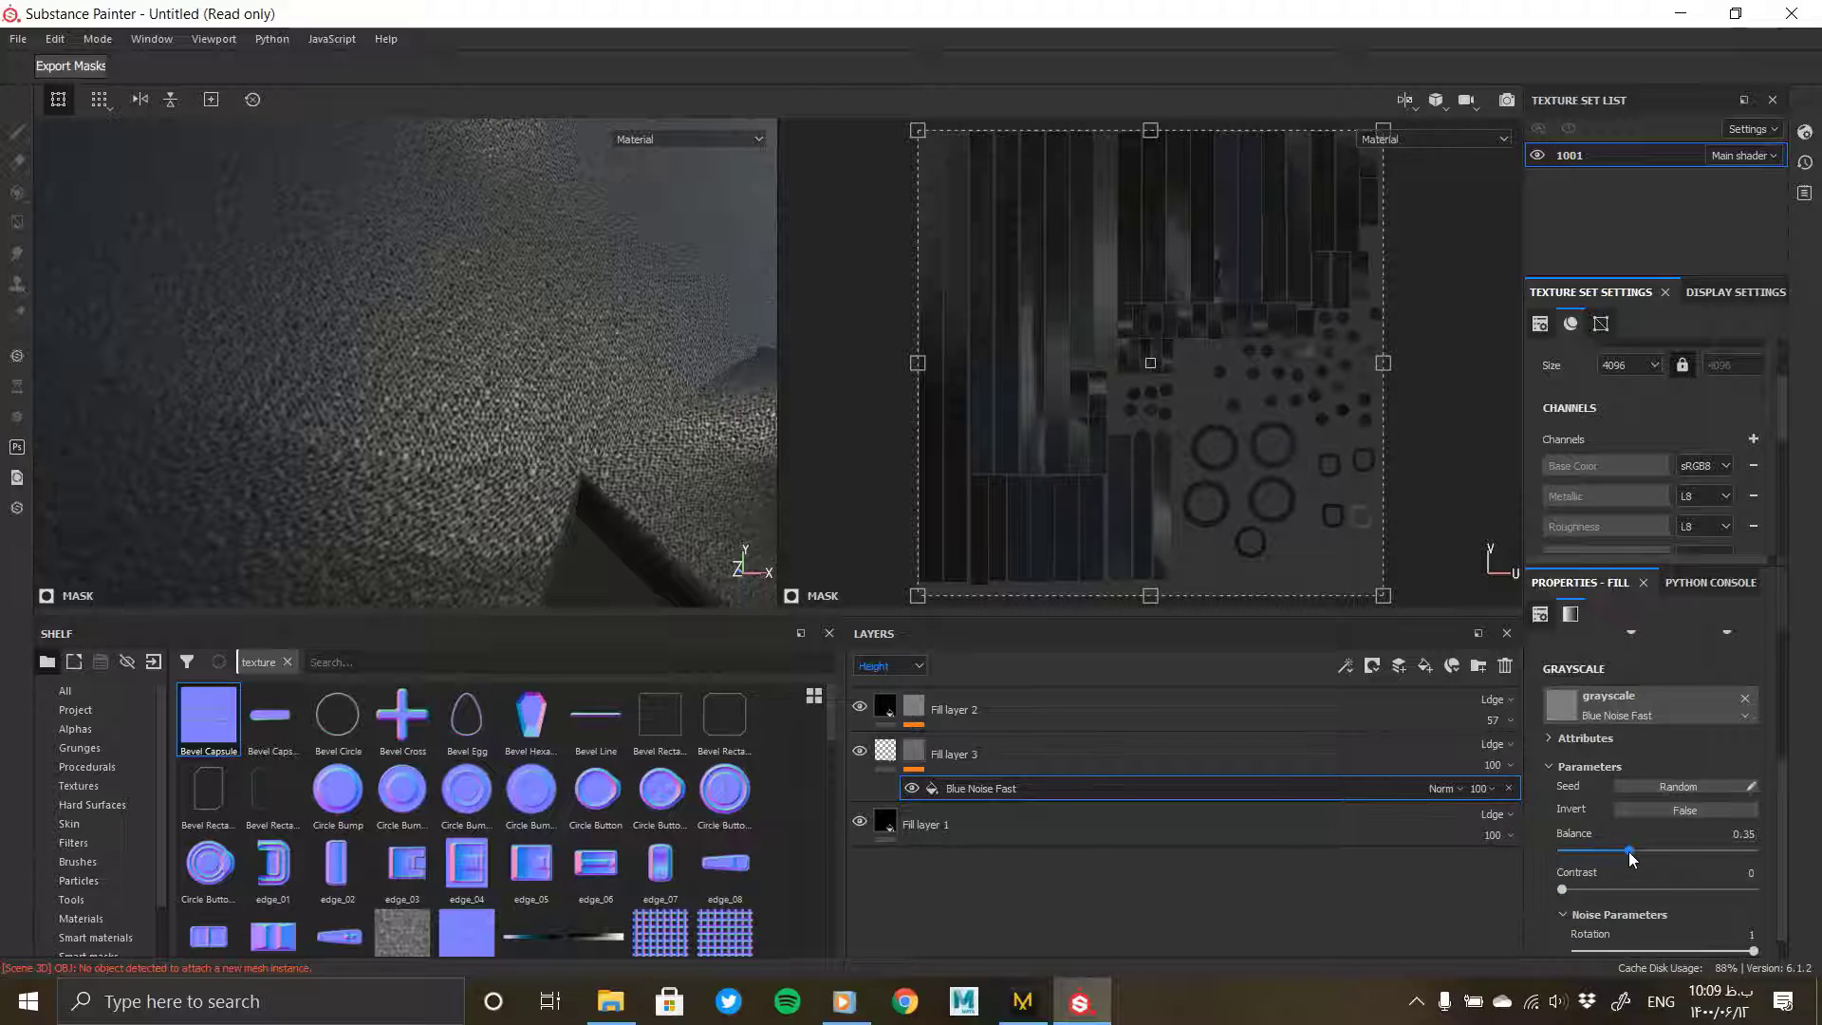
left_click_drag(1628, 851, 1626, 856)
scroll(1619, 865, "down", 1)
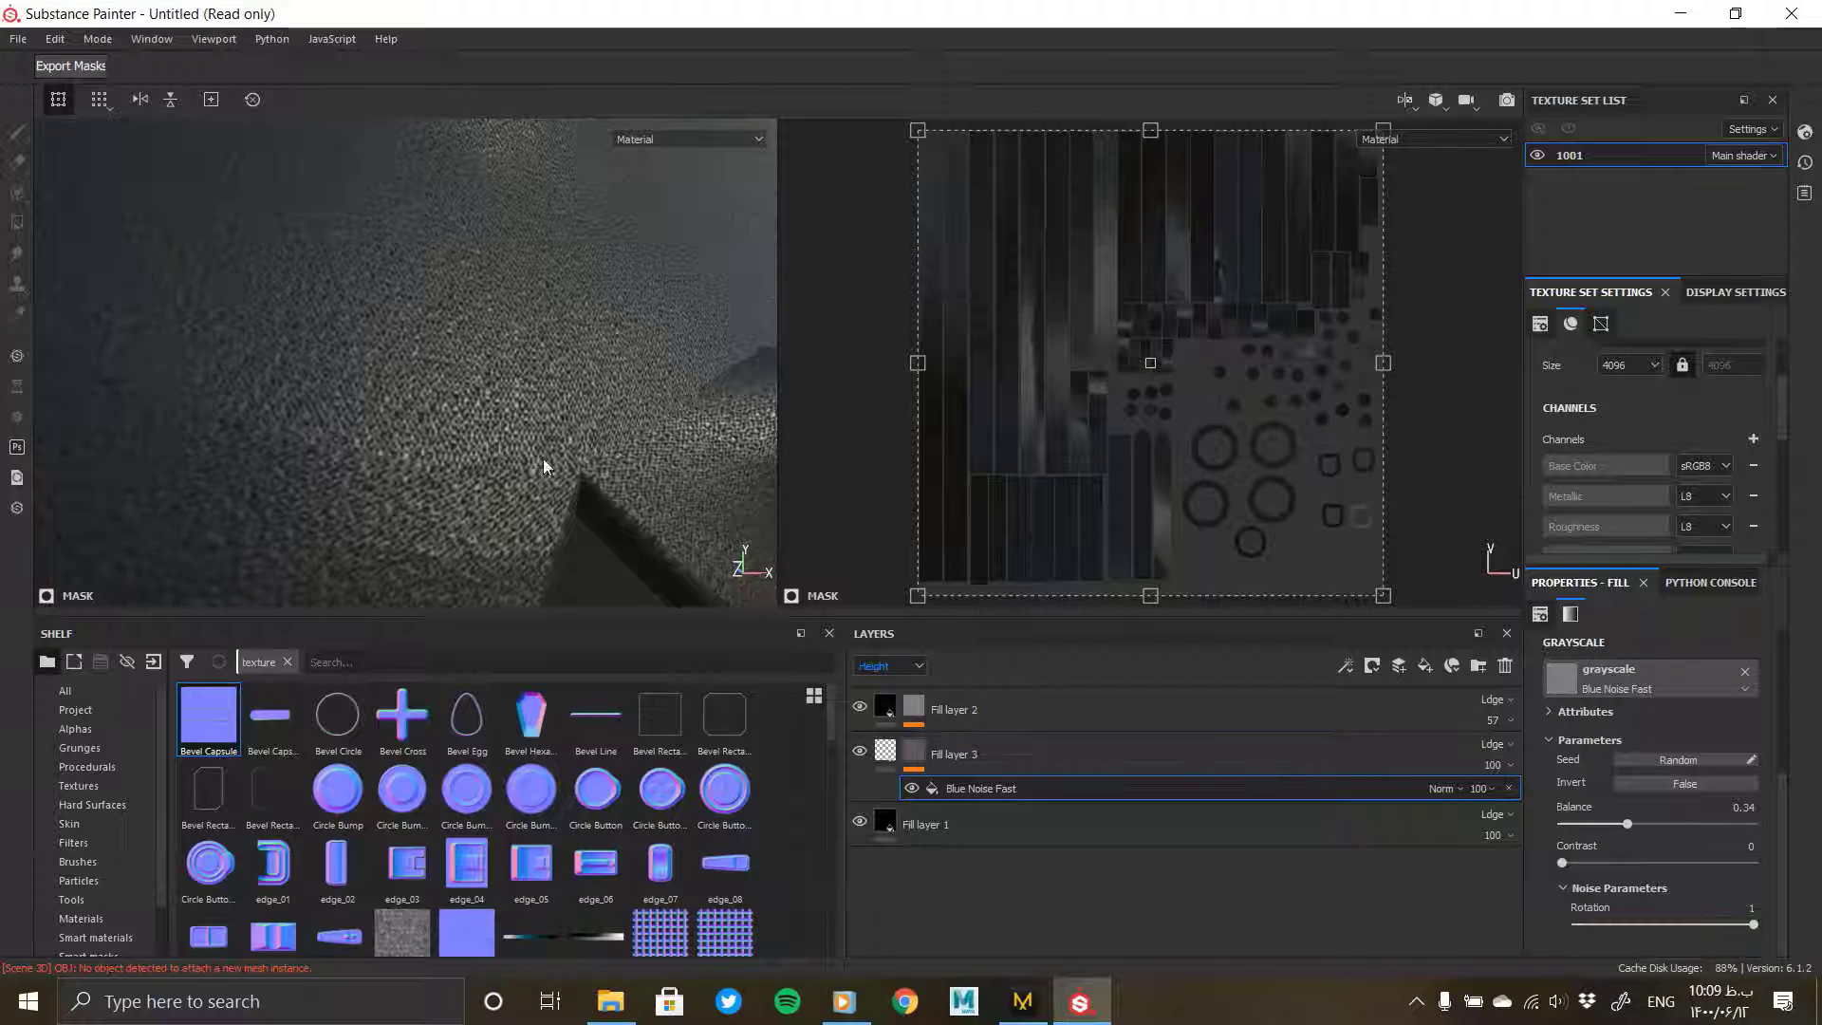
Step: View Fill layer 3's mask up close on the model, return to the material view and lower the layer's roughness to 0.805
left_click(913, 754)
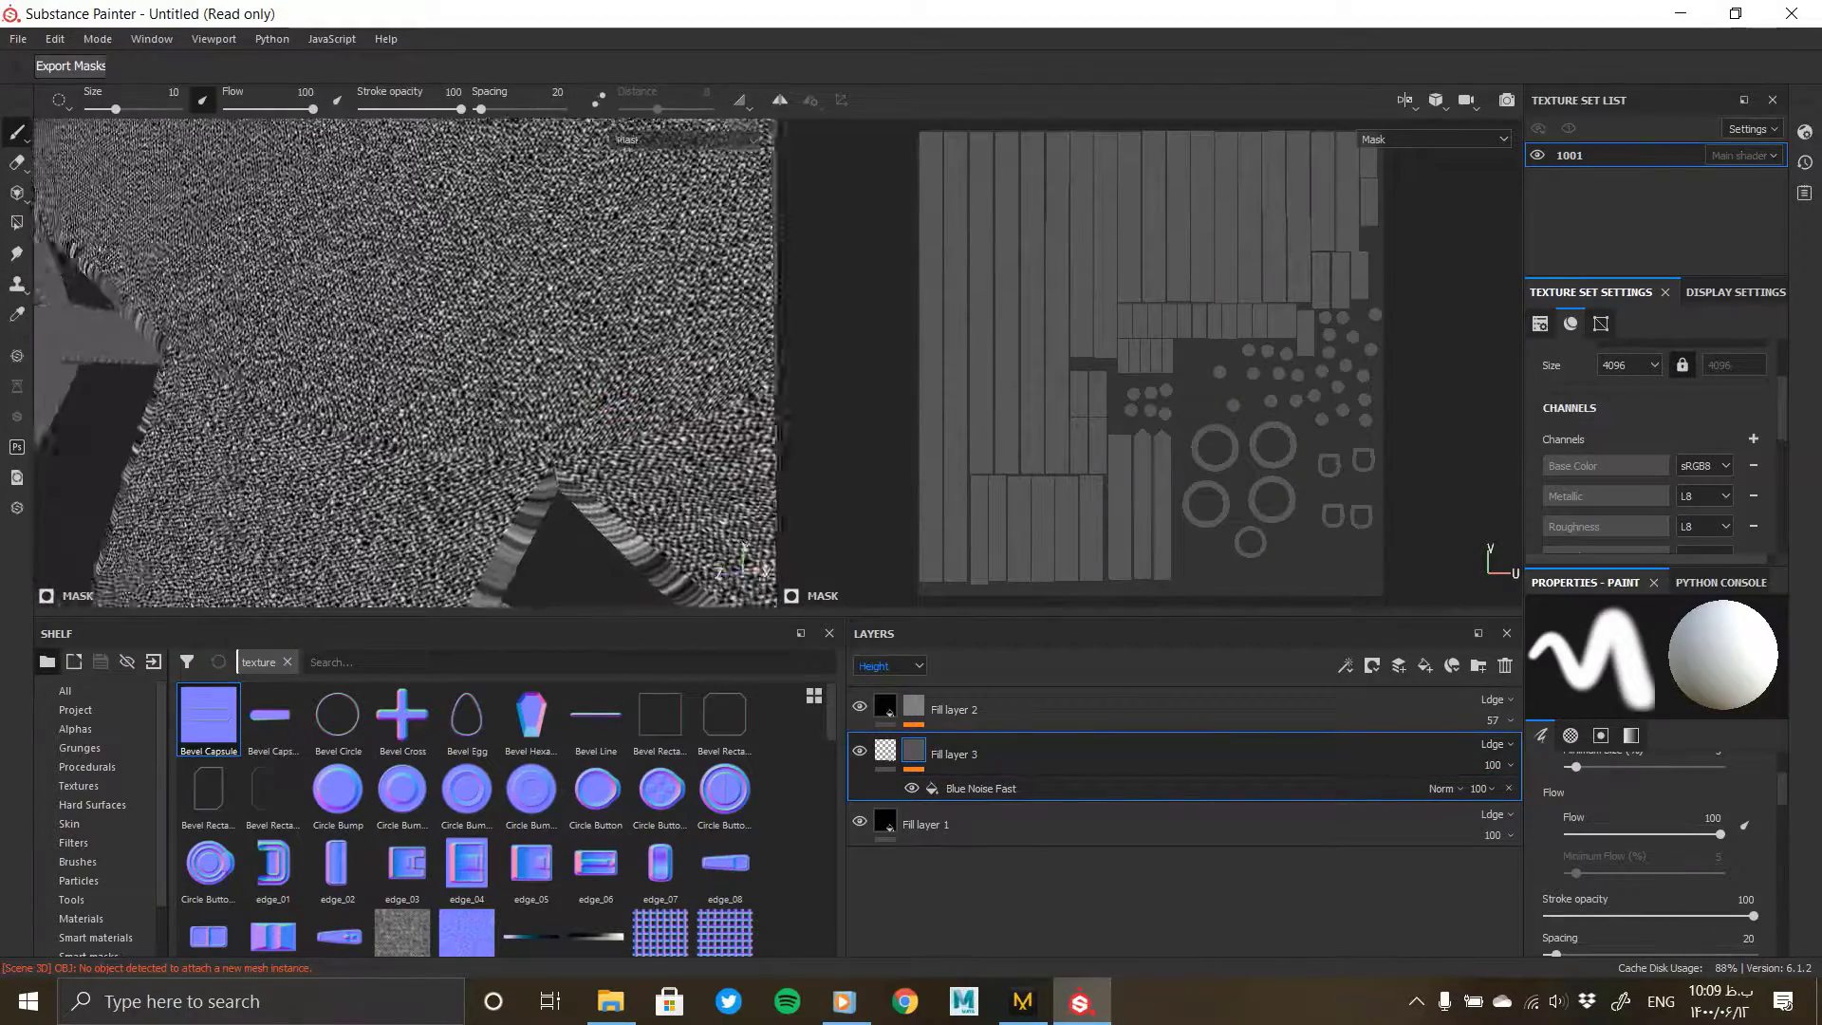
right_click_drag(623, 408, 614, 699, "alt")
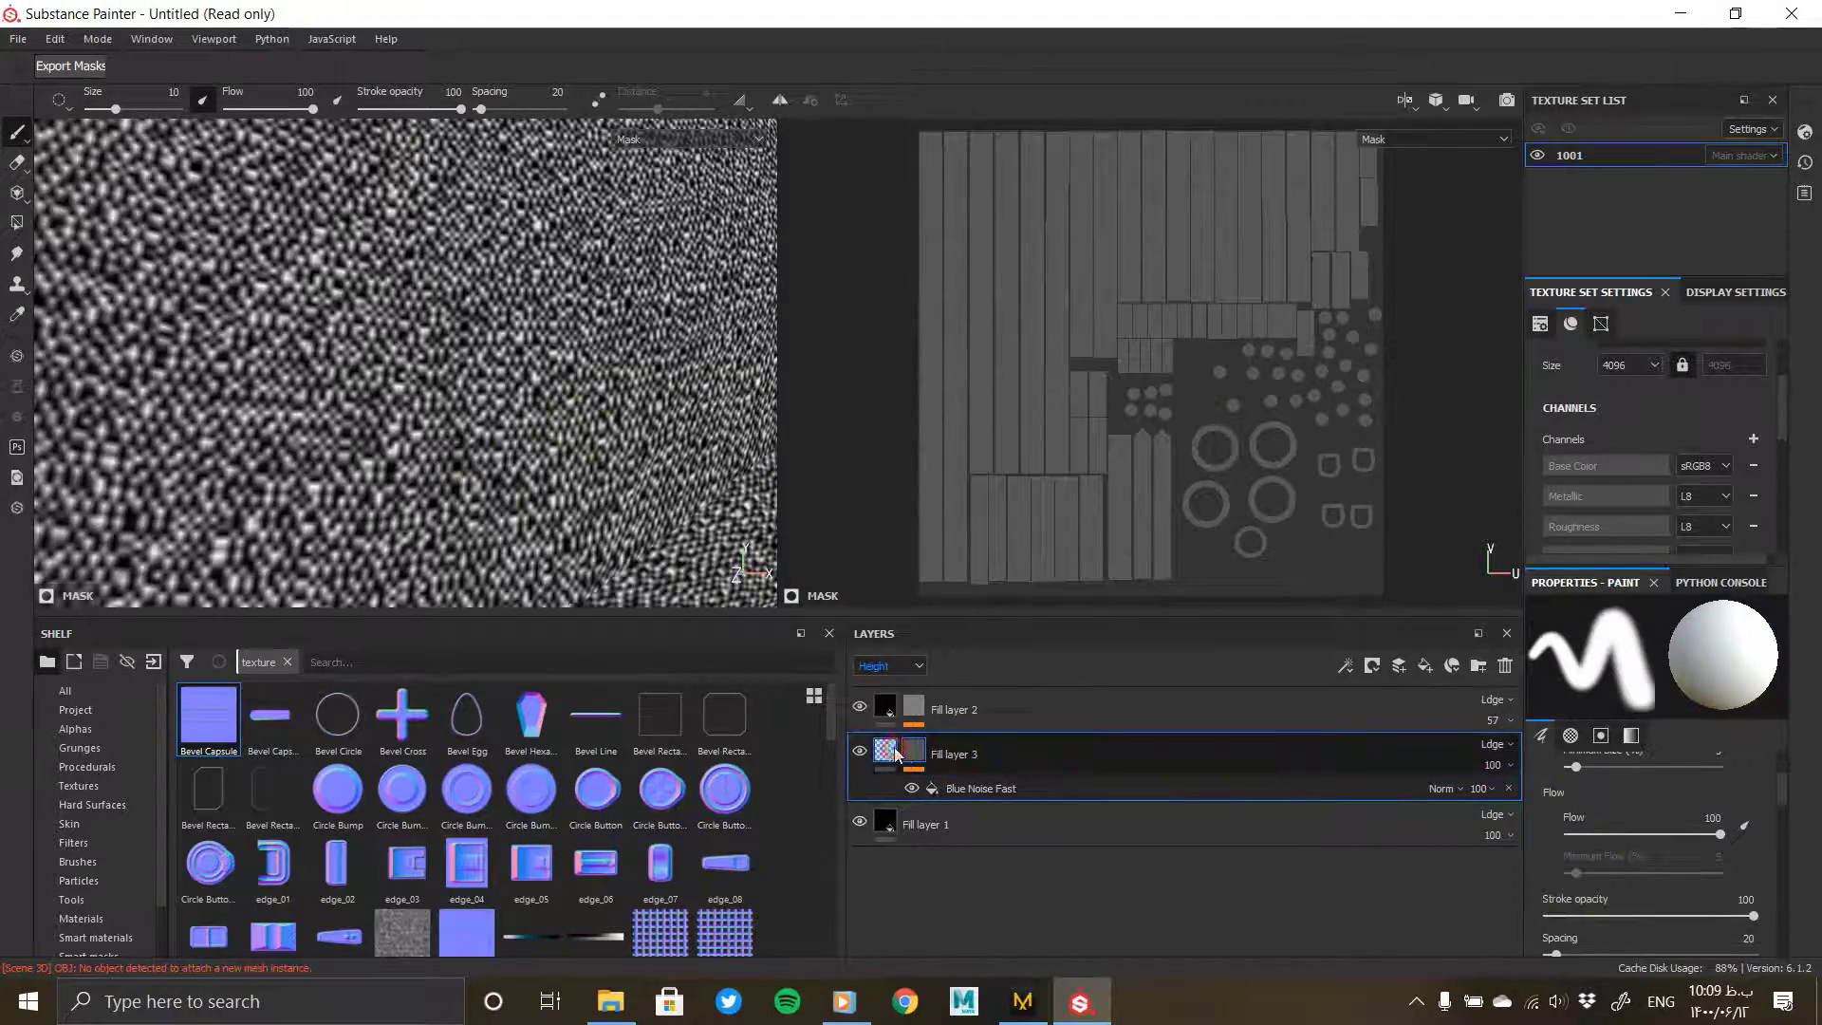
left_click(896, 754)
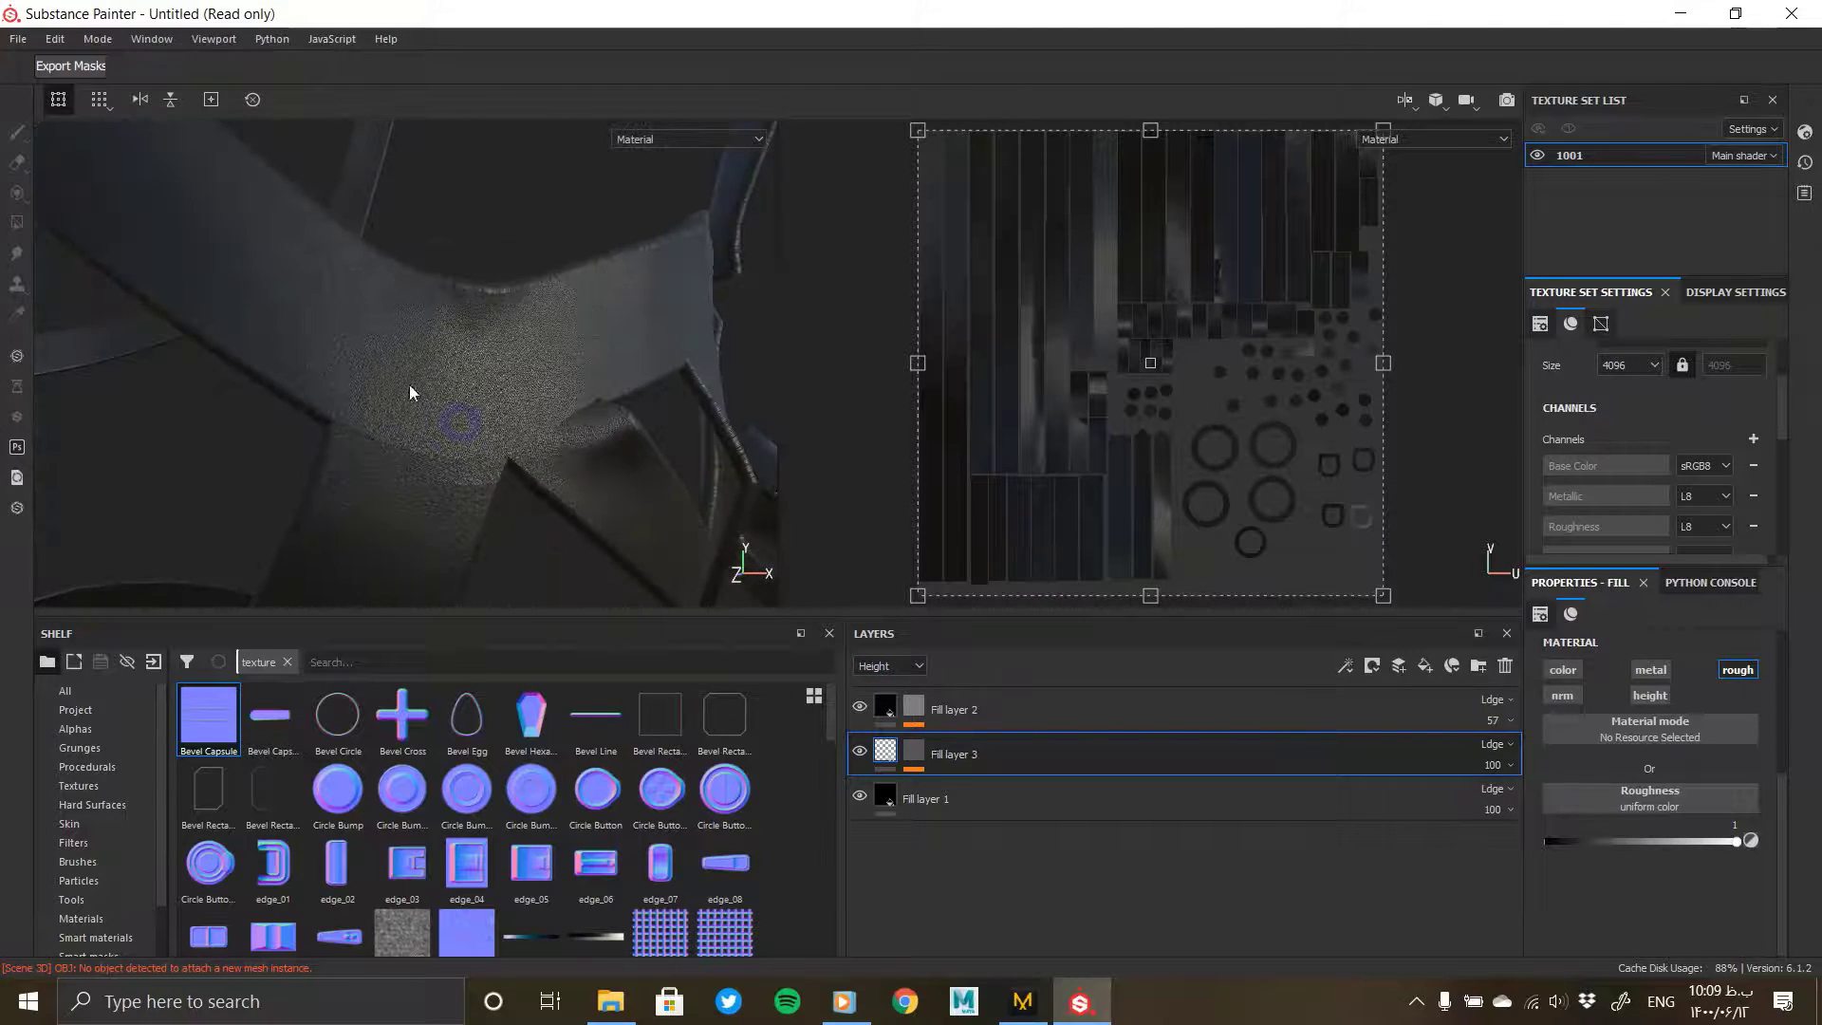
left_click_drag(410, 392, 598, 571, "alt")
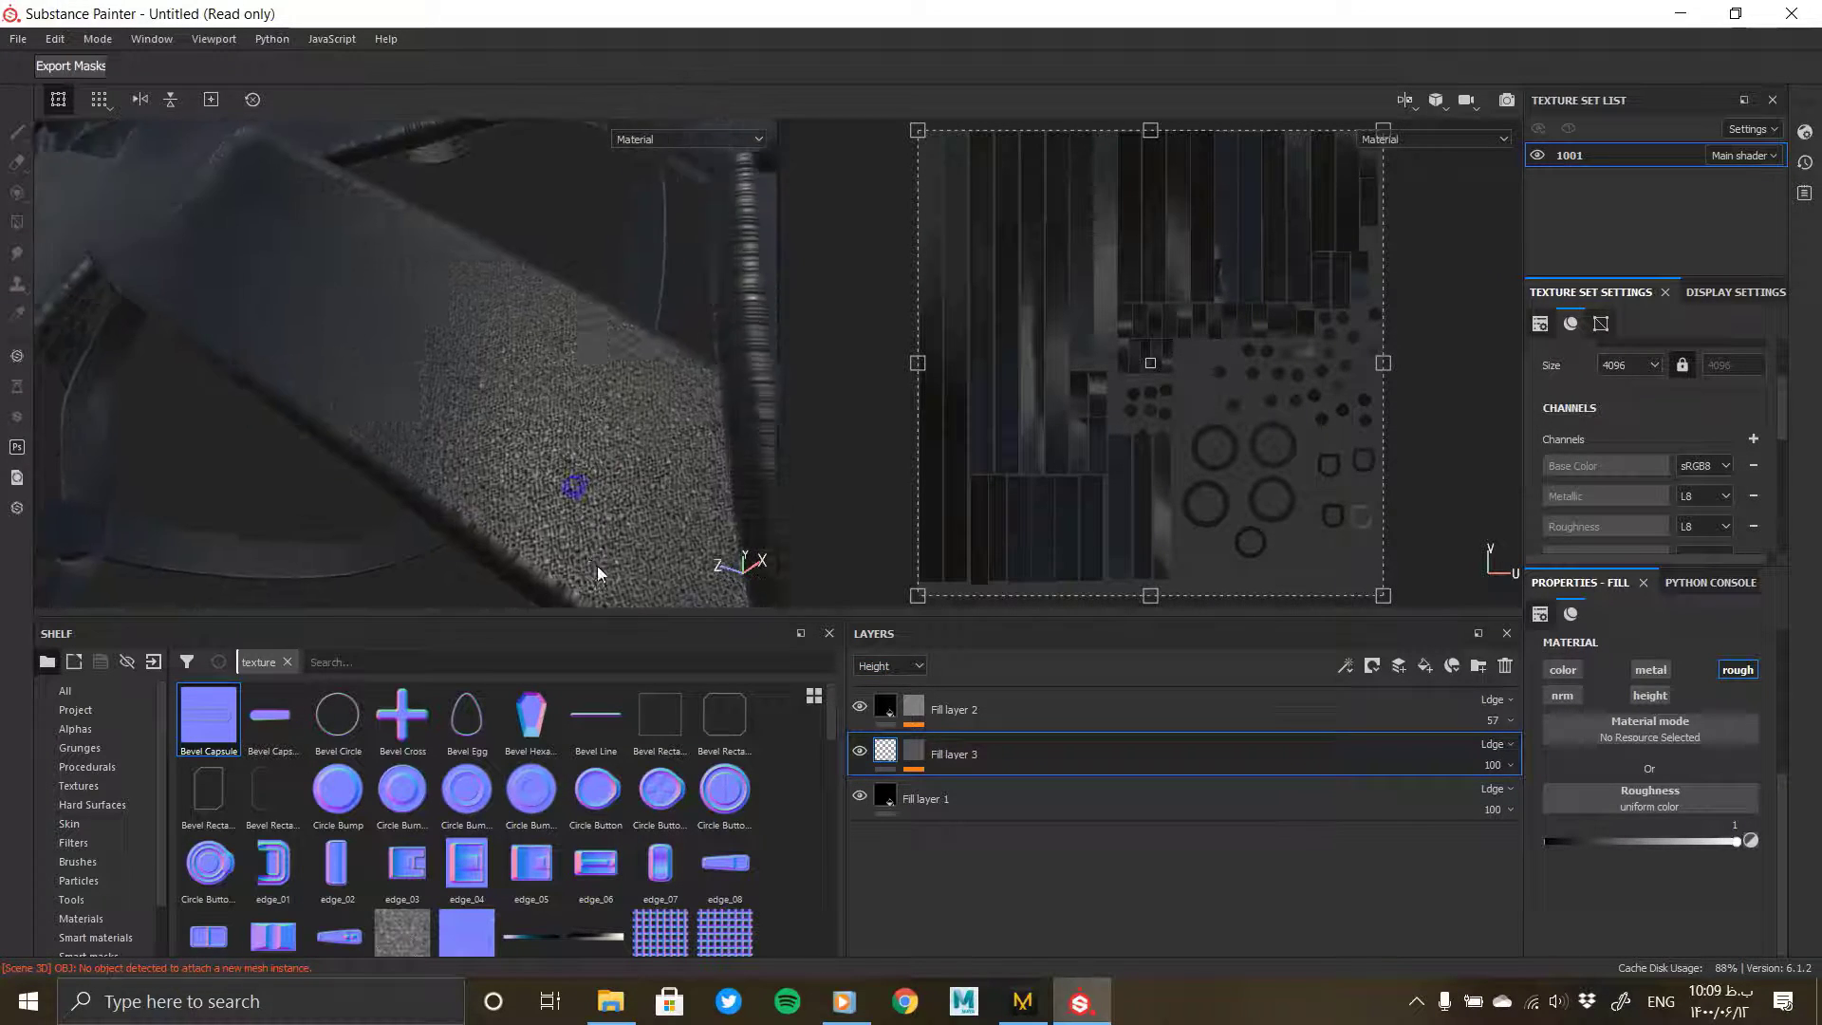
mouse_move(1736, 841)
left_mouse_down()
mouse_move(1624, 856)
mouse_move(1742, 857)
mouse_move(1712, 853)
left_mouse_up()
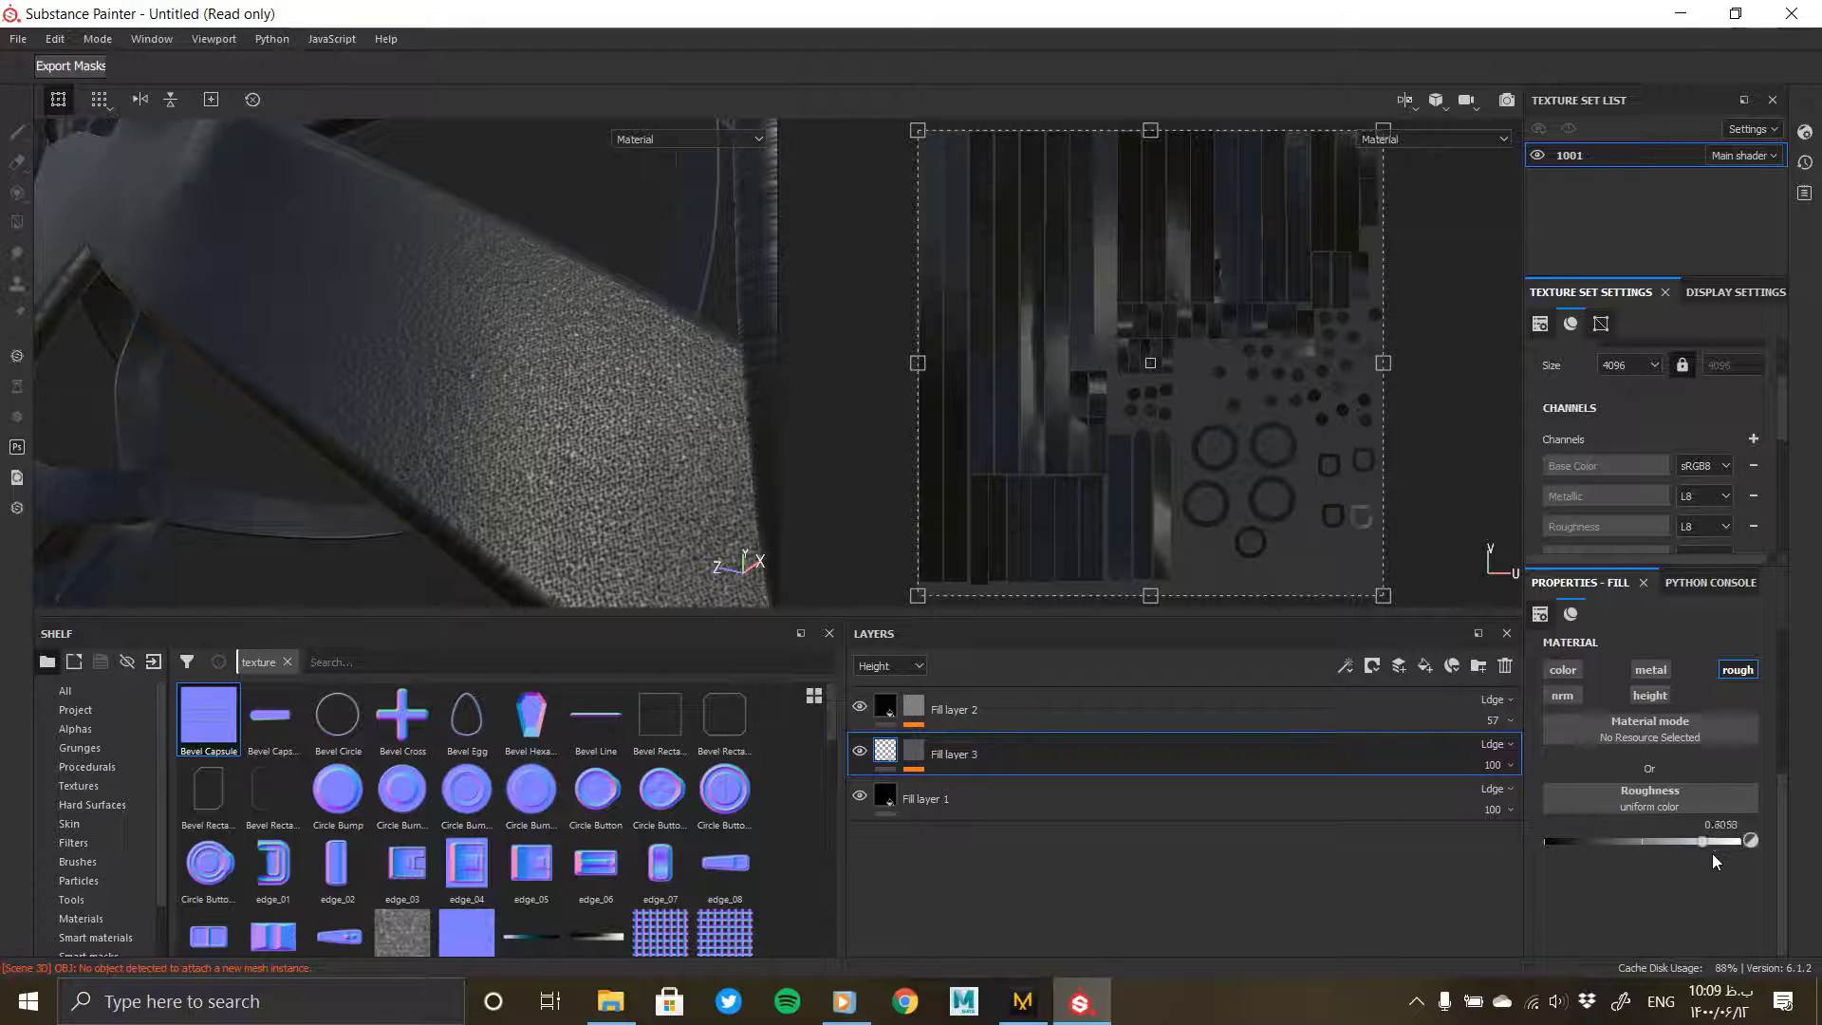
Step: Raise Fill layer 3's roughness to 0.8592 and inspect the straps and buckle from several angles
left_click_drag(472, 470, 612, 575, "alt")
left_click_drag(408, 364, 361, 470, "alt")
right_click_drag(361, 470, 159, 451, "alt")
middle_click_drag(158, 451, 577, 442, "alt")
right_click_drag(576, 441, 538, 529, "alt")
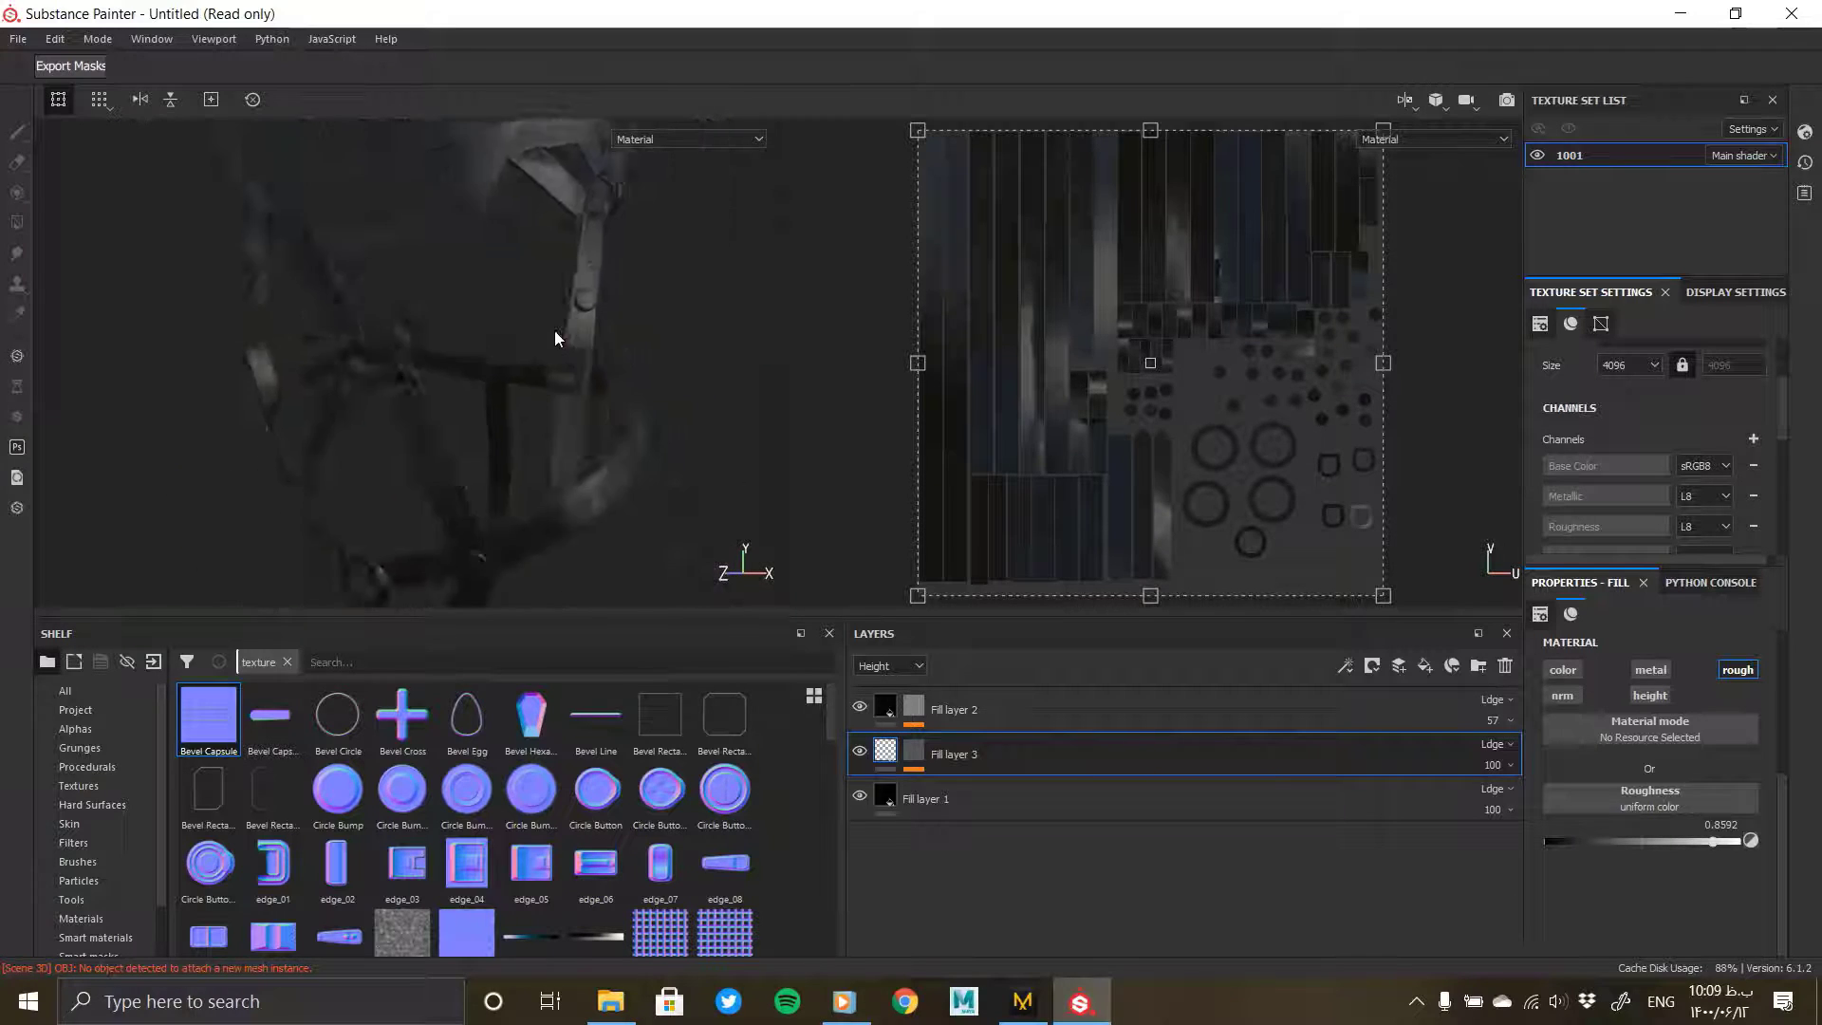
left_click_drag(538, 537, 546, 494, "alt")
Step: Add a folder at the top of the layer stack and move Fill layers 1, 2 and 3 into it
left_click(966, 716)
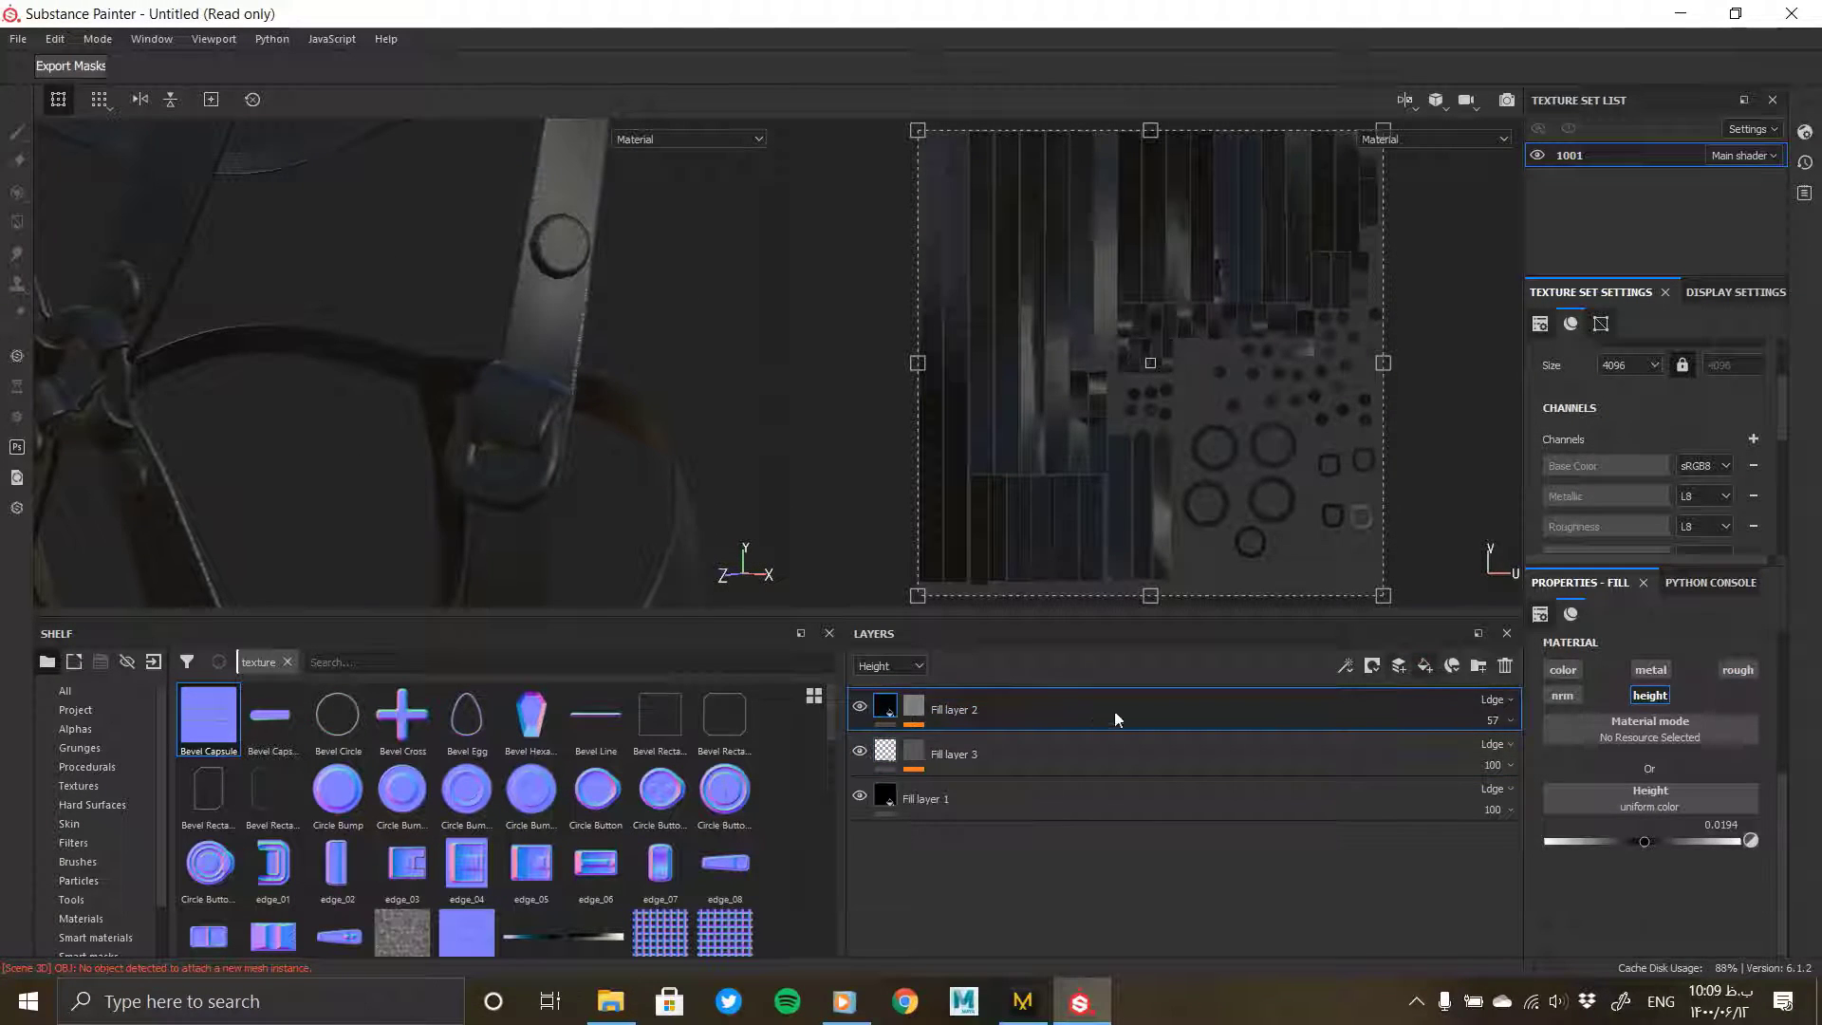
left_click(1478, 667)
left_click(939, 757)
left_click(946, 839, "shift")
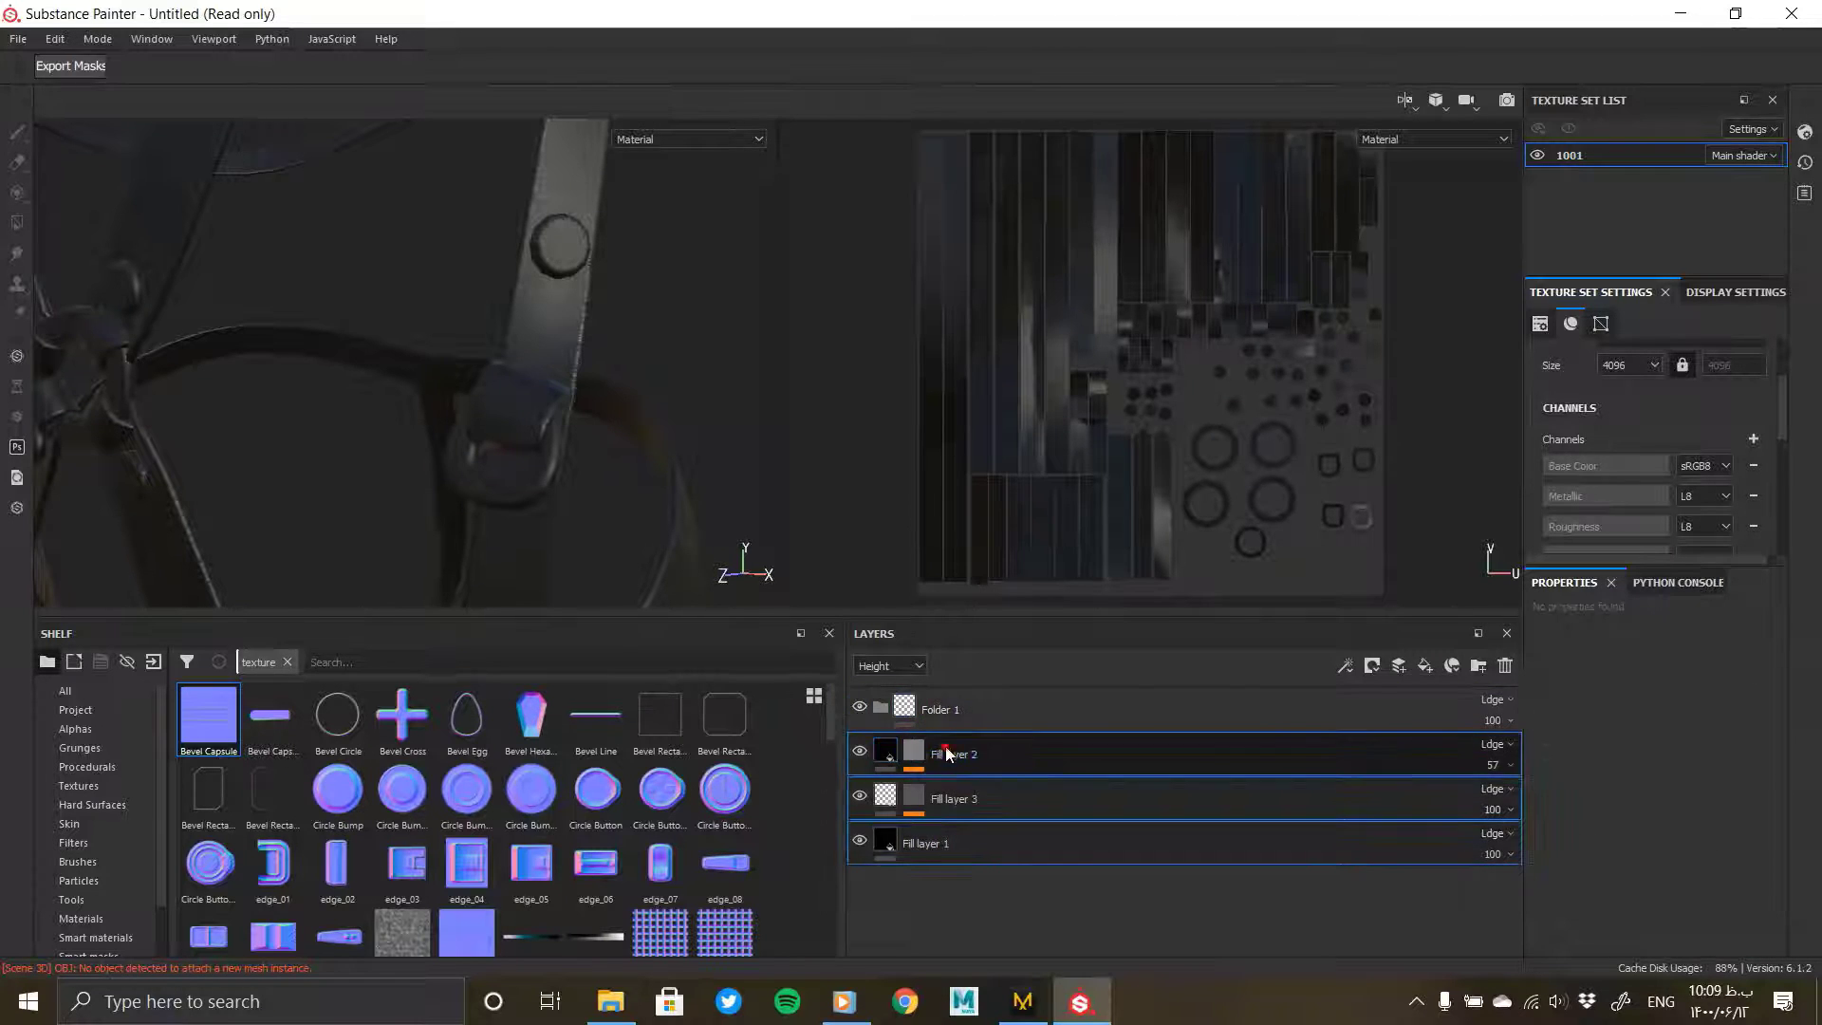
left_click_drag(946, 748, 924, 707)
Step: Add a black mask to Folder 1 and polygon-fill the small strap UV islands and neighbouring long straps by UV chunk
right_click(900, 705)
left_click(943, 383)
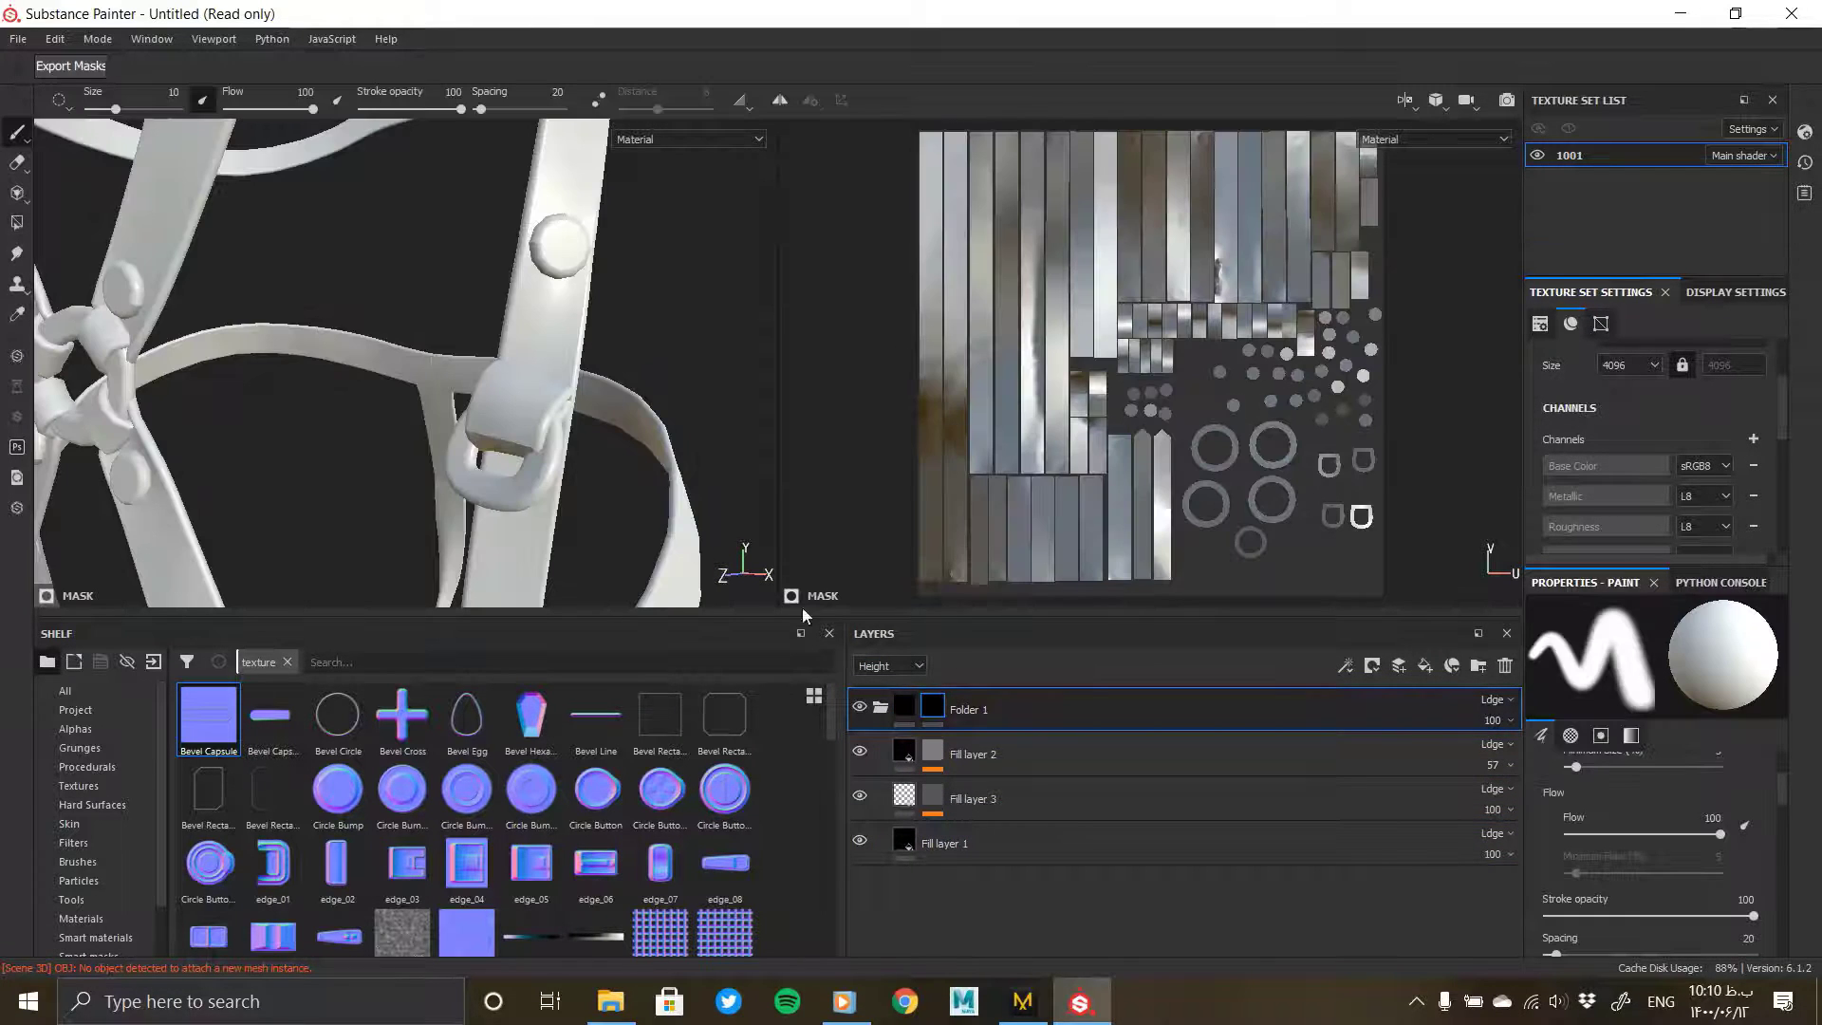
left_click(16, 222)
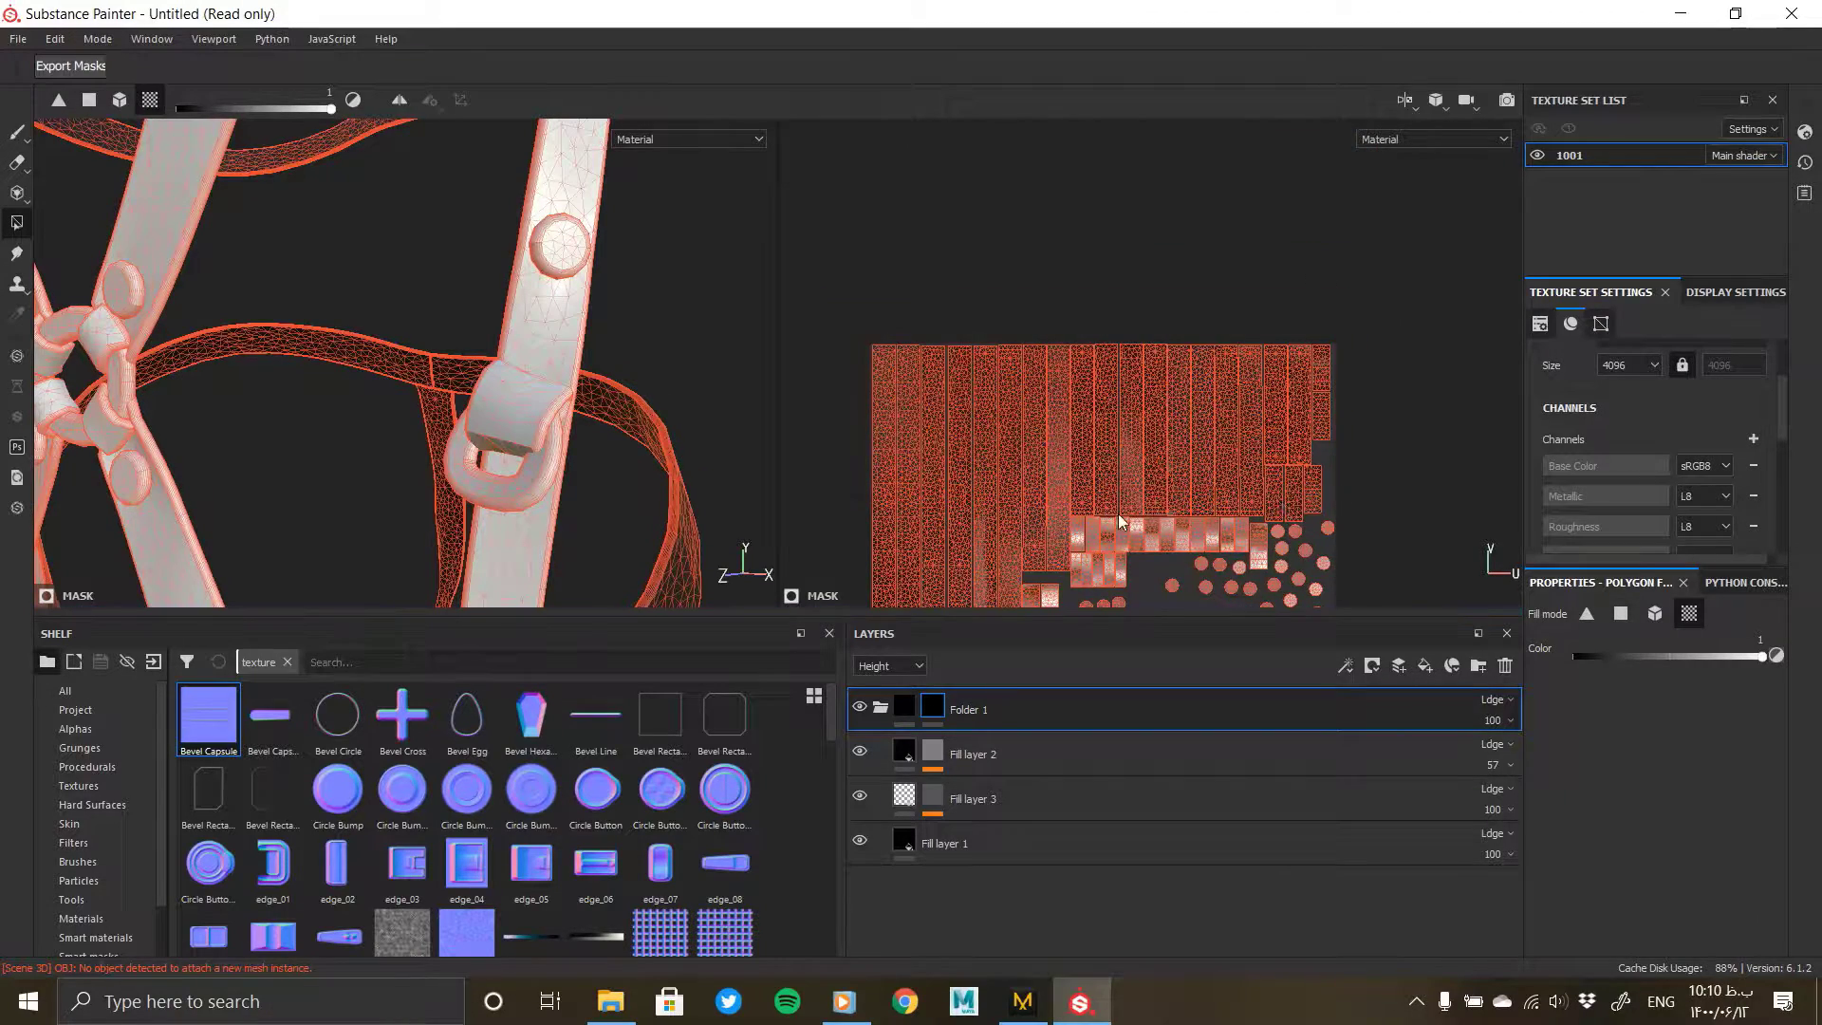
middle_click_drag(1120, 521, 1017, 375, "alt")
scroll(1017, 375, "up", 2)
mouse_move(941, 505)
left_mouse_down()
mouse_move(982, 463)
mouse_move(1103, 408)
left_mouse_up()
left_click(1081, 398)
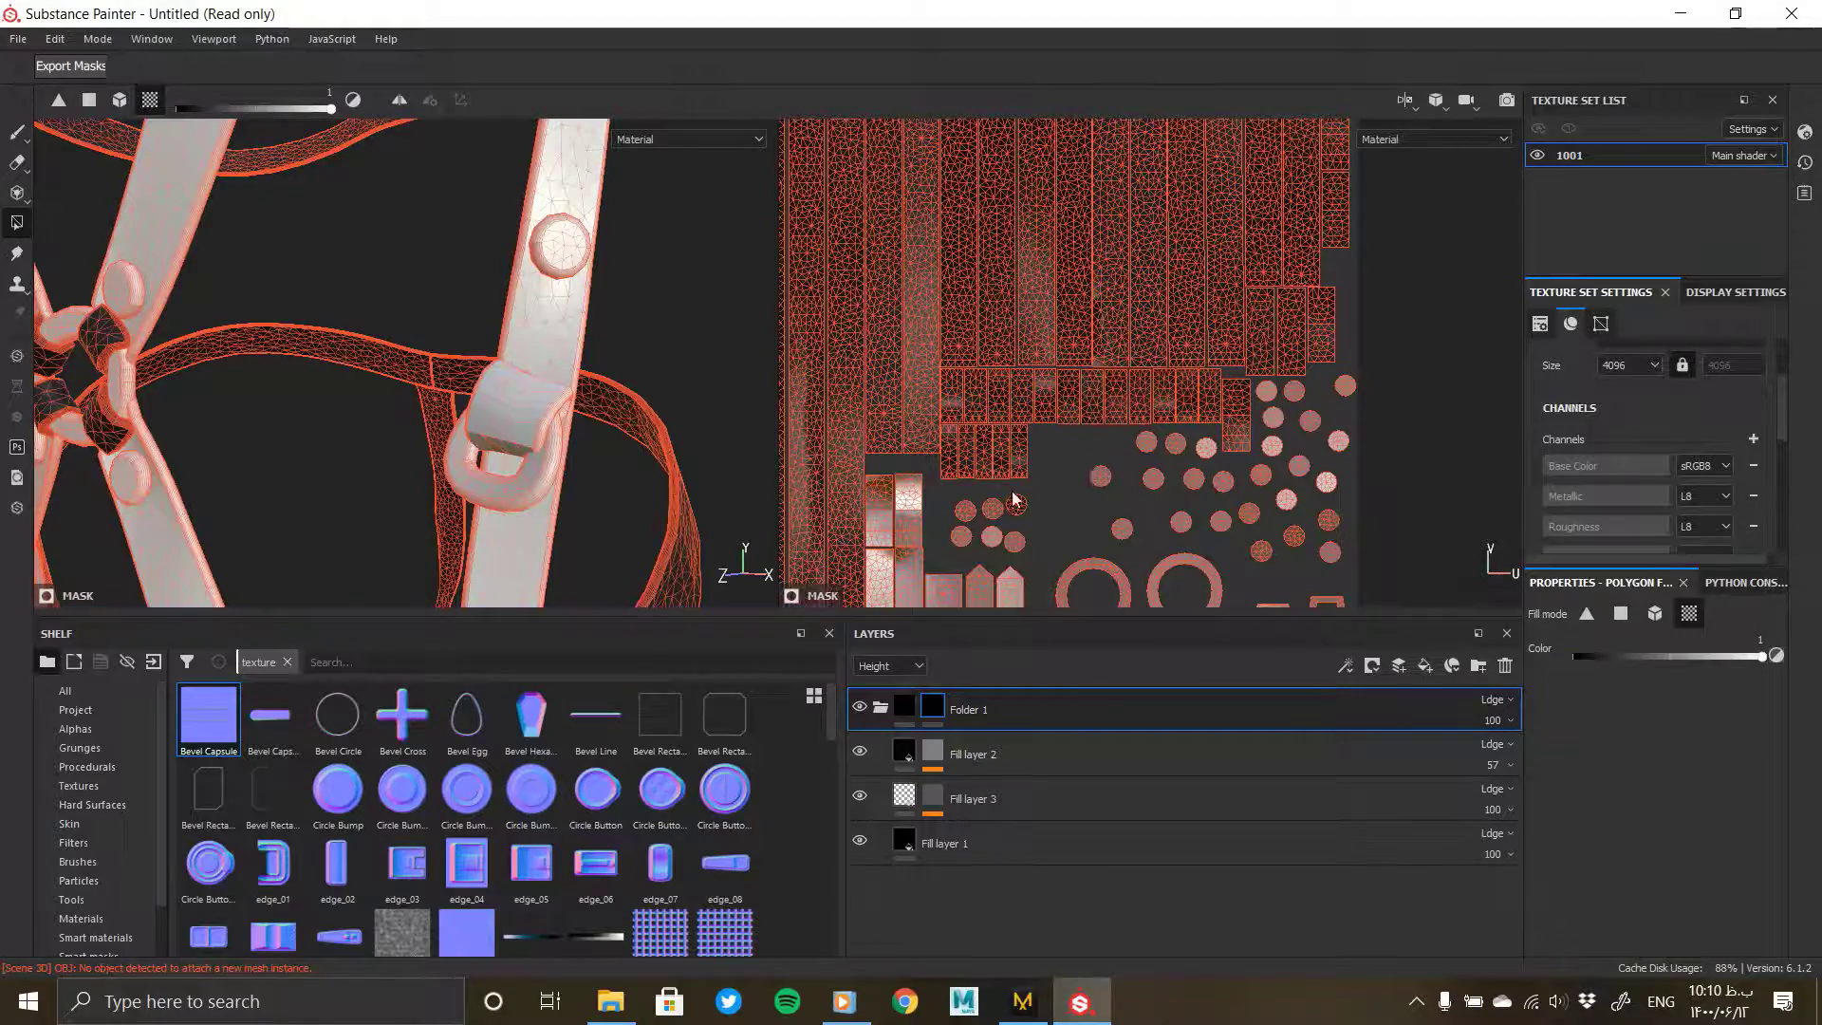
Step: Fill the remaining strap UV islands in Folder 1's mask, leaving out the rings, buckles and studs, and check the masked material
middle_click_drag(1013, 496, 1172, 309, "alt")
middle_click_drag(995, 582, 1046, 362, "alt")
left_click_drag(1223, 485, 944, 222)
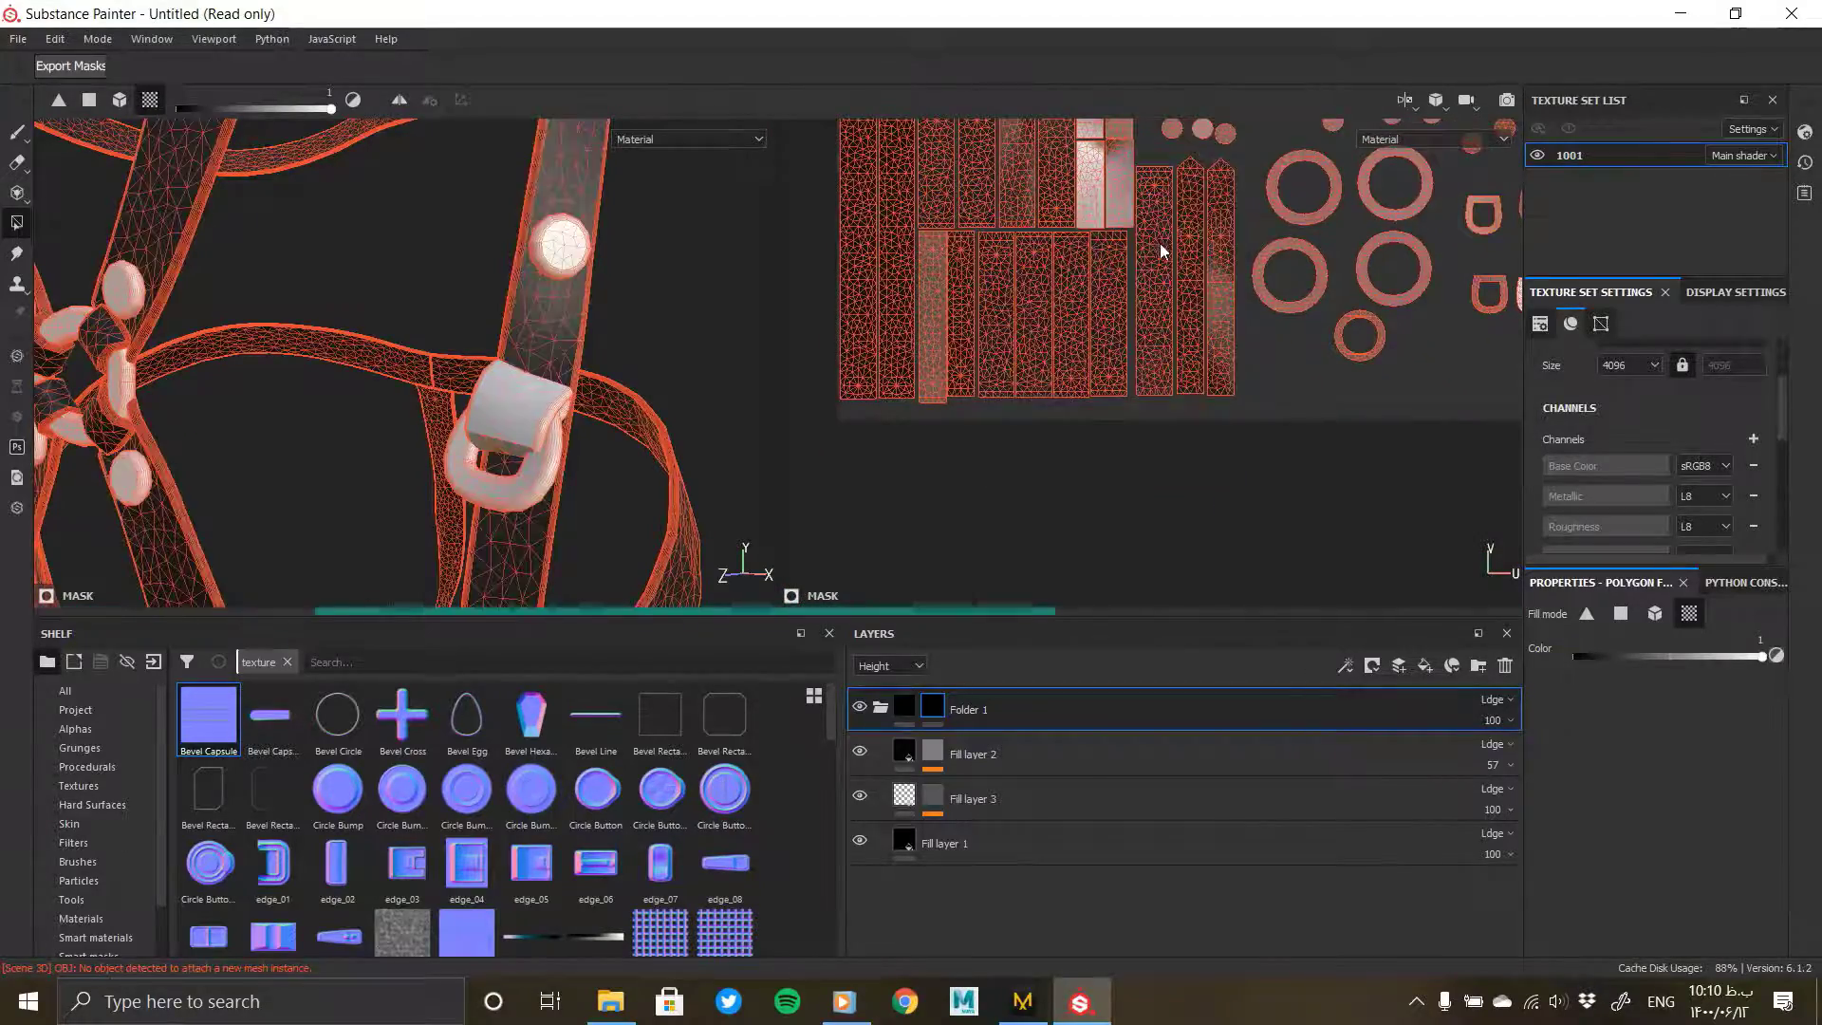
middle_click_drag(1156, 243, 1114, 523, "alt")
left_click_drag(1099, 367, 1047, 394)
right_click_drag(1119, 505, 1151, 440, "alt")
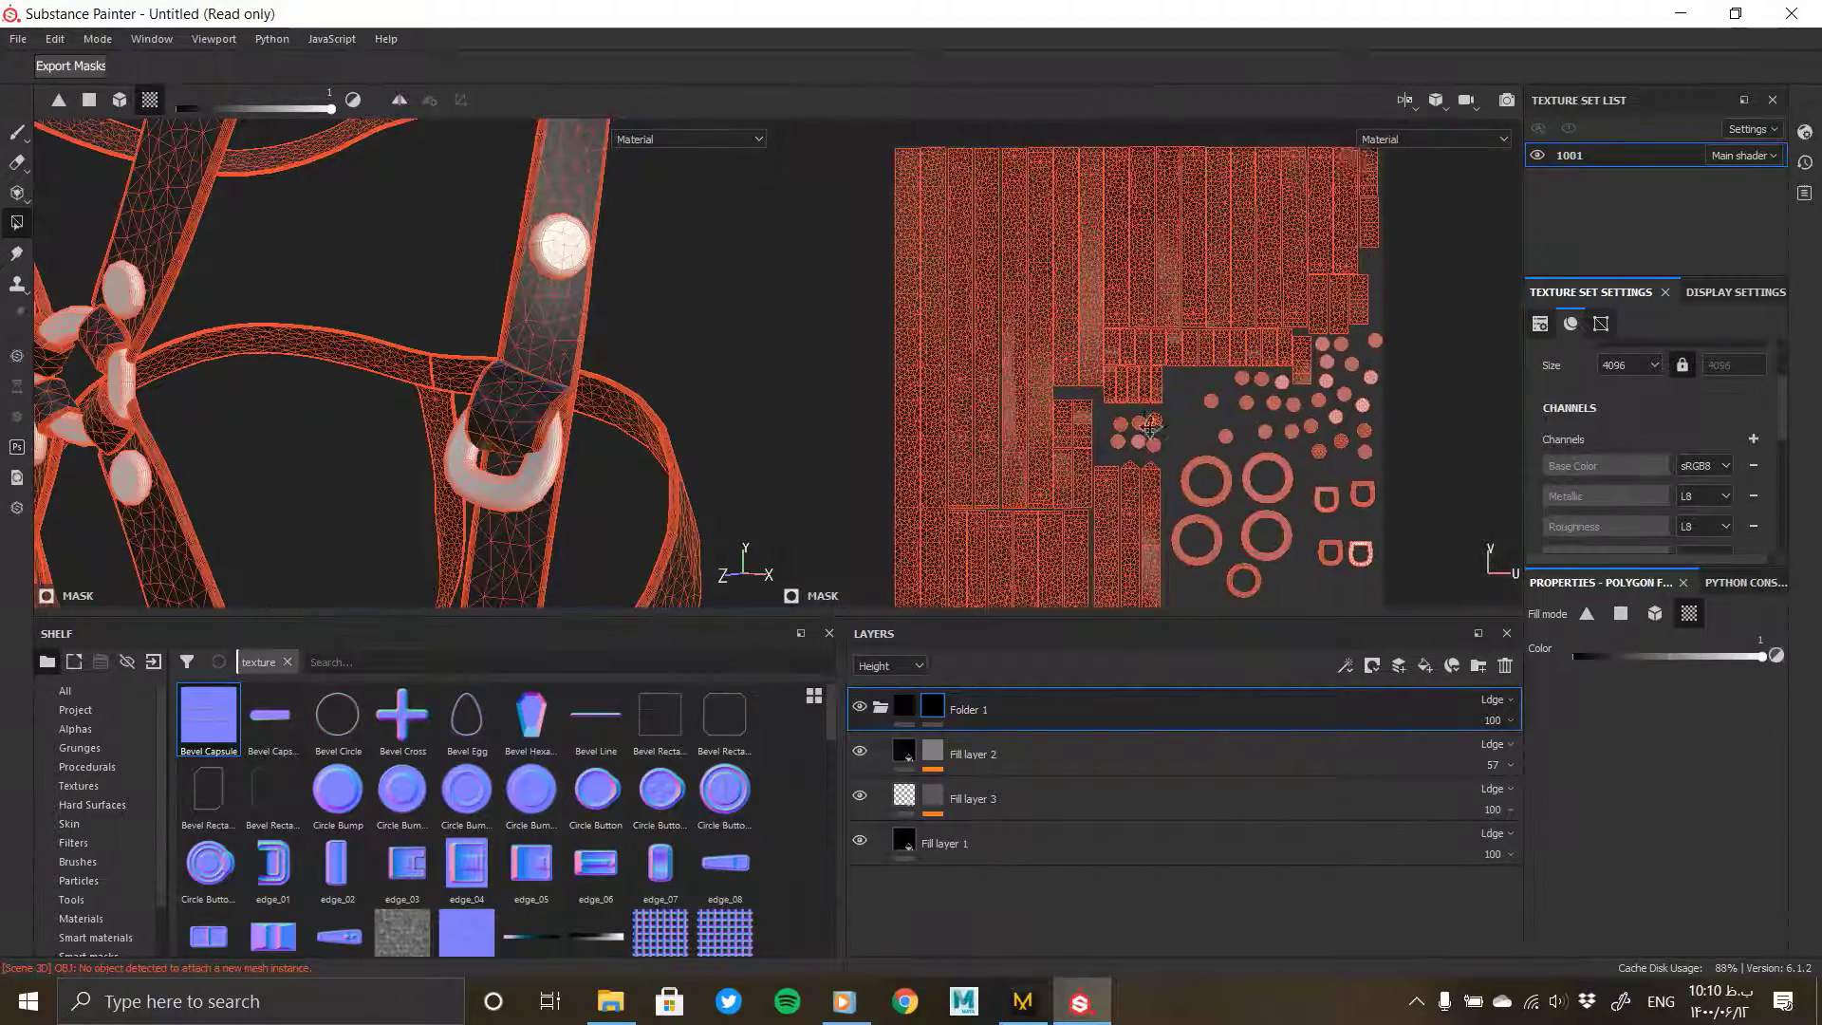
middle_click_drag(1151, 440, 902, 480, "alt")
right_click_drag(902, 479, 1142, 592, "alt")
left_click(904, 705)
middle_click_drag(991, 416, 1088, 370, "alt")
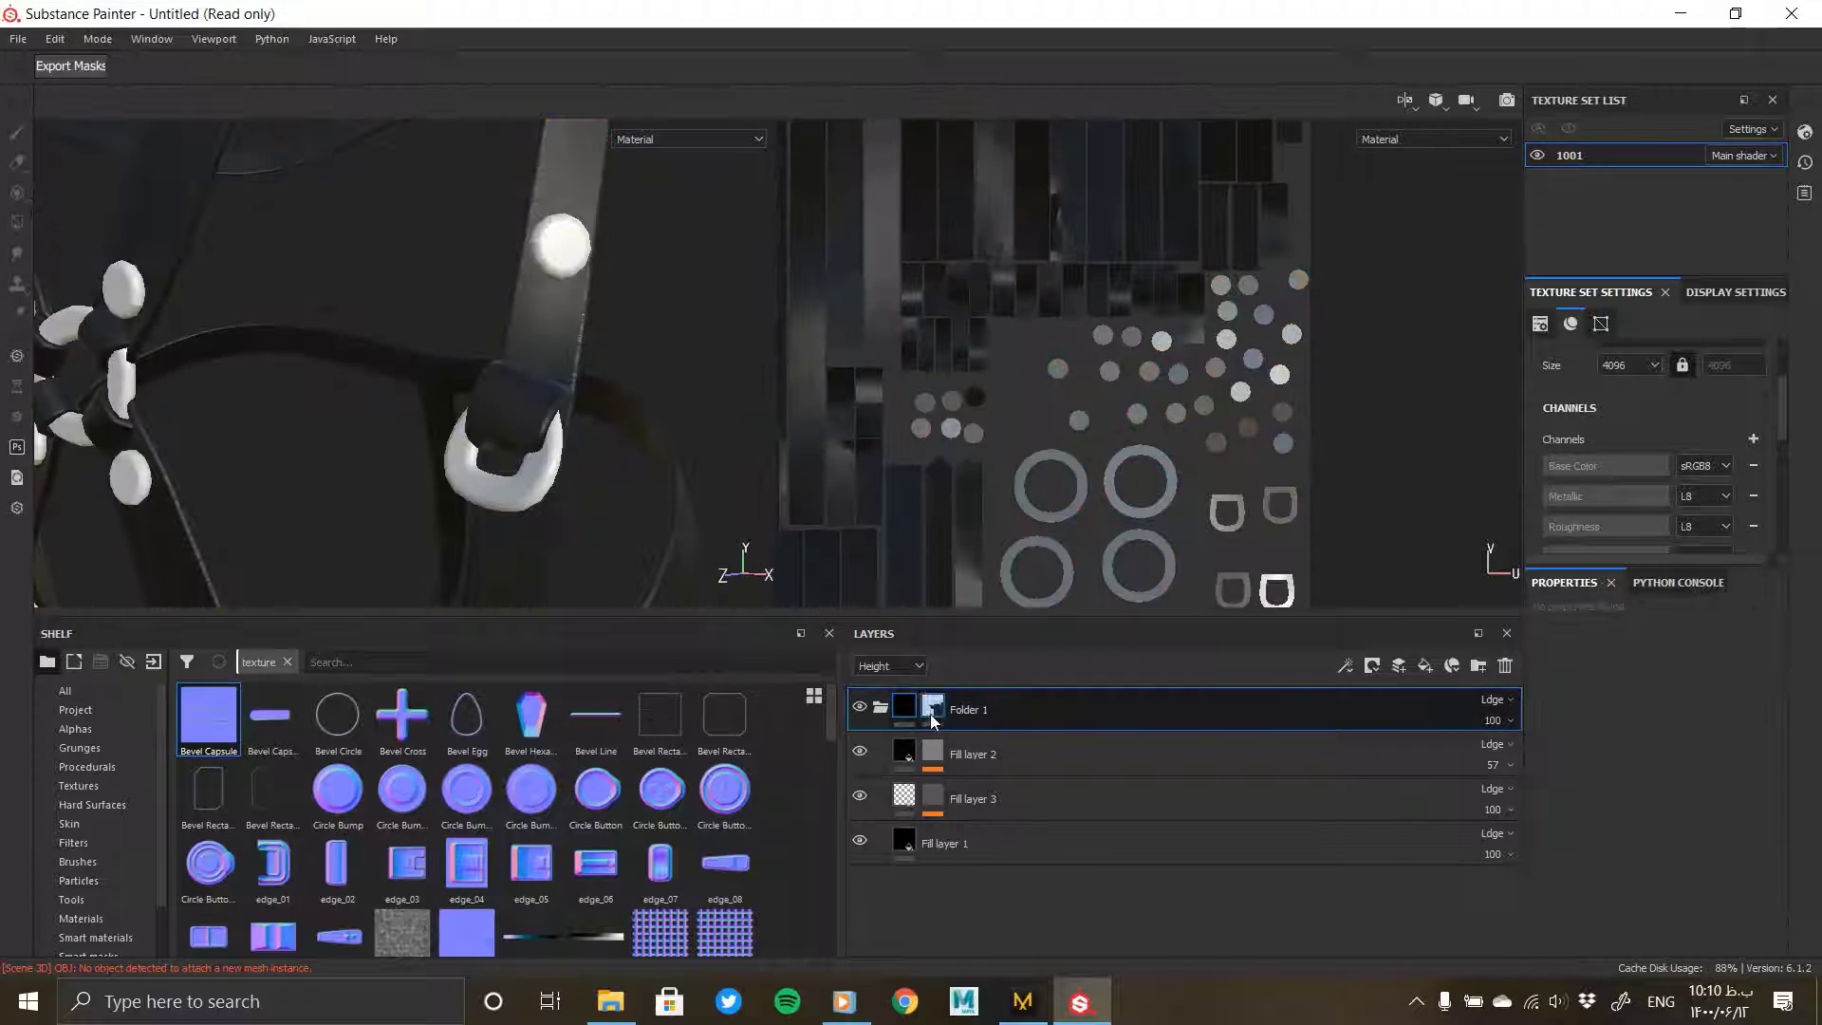
Step: Collapse Folder 1 and add a second folder above it containing a new fill layer
left_click(880, 708)
left_click(1478, 666)
left_click_drag(938, 710, 942, 750)
right_click(892, 706)
Step: Copy Folder 1's mask into a new black mask on Folder 2 and invert it so it covers the metal parts
right_click(930, 796)
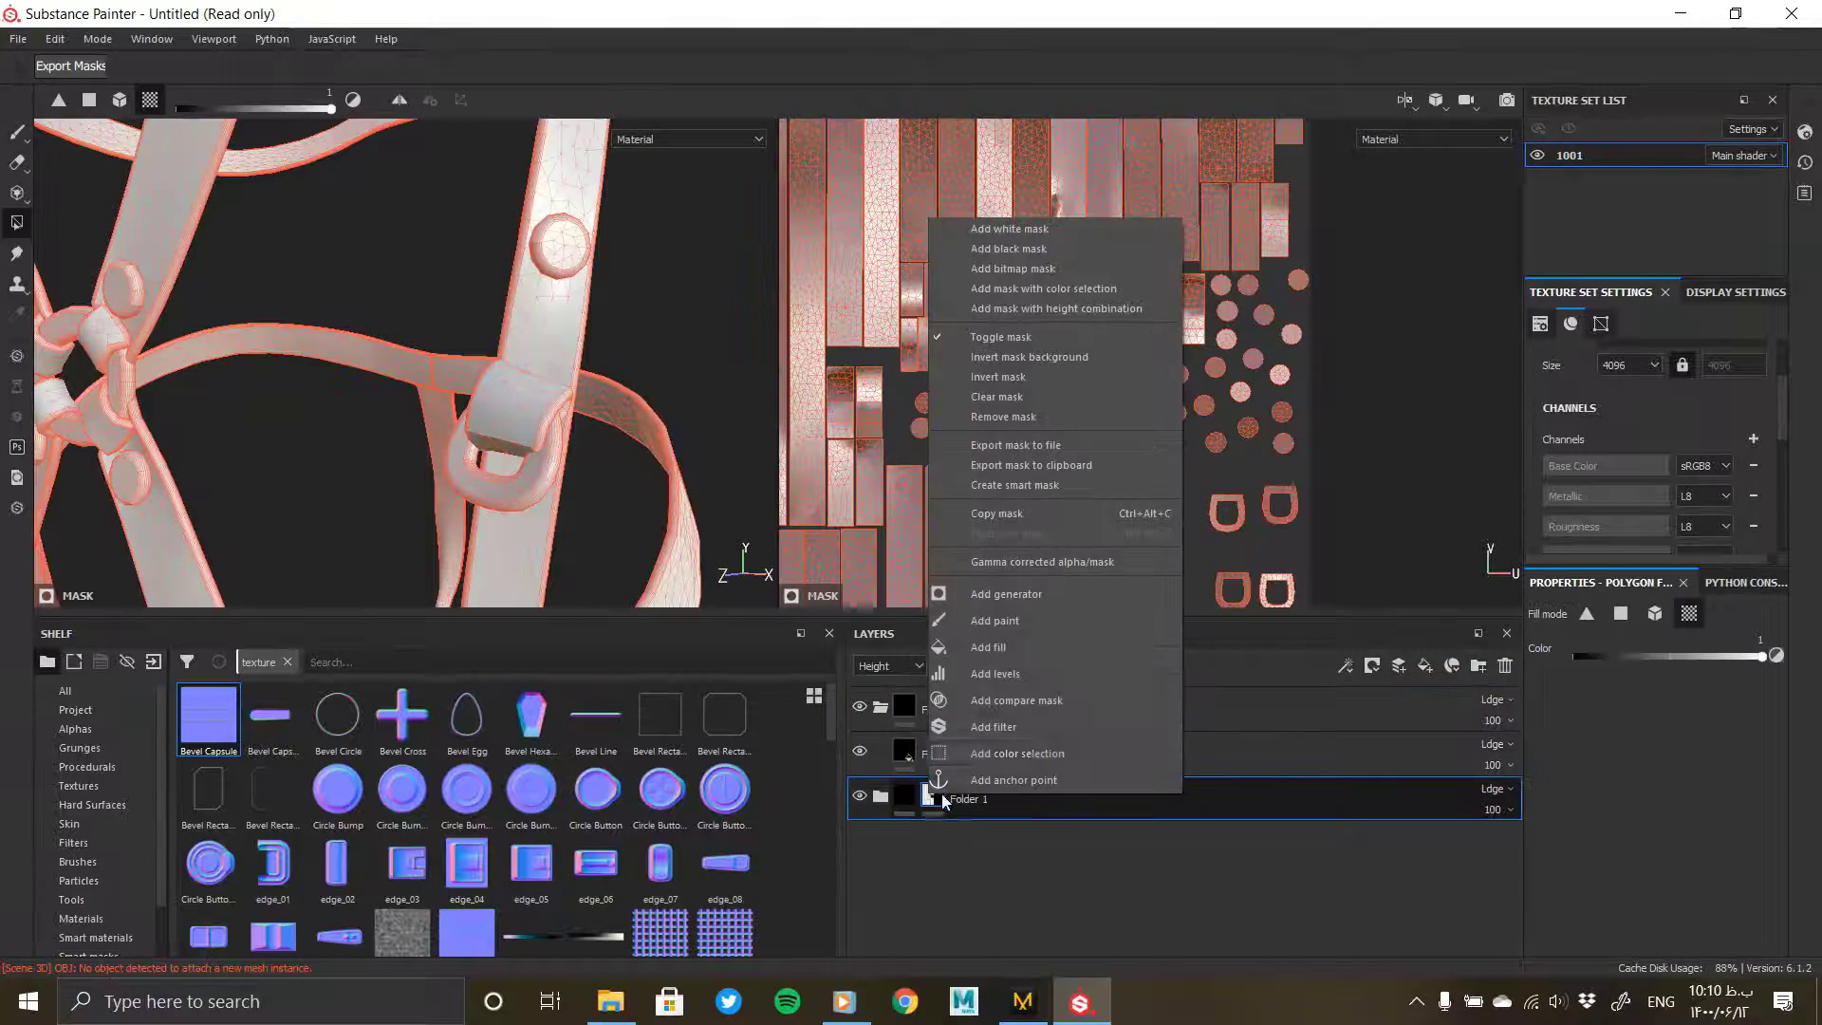
left_click(1025, 513)
right_click(906, 700)
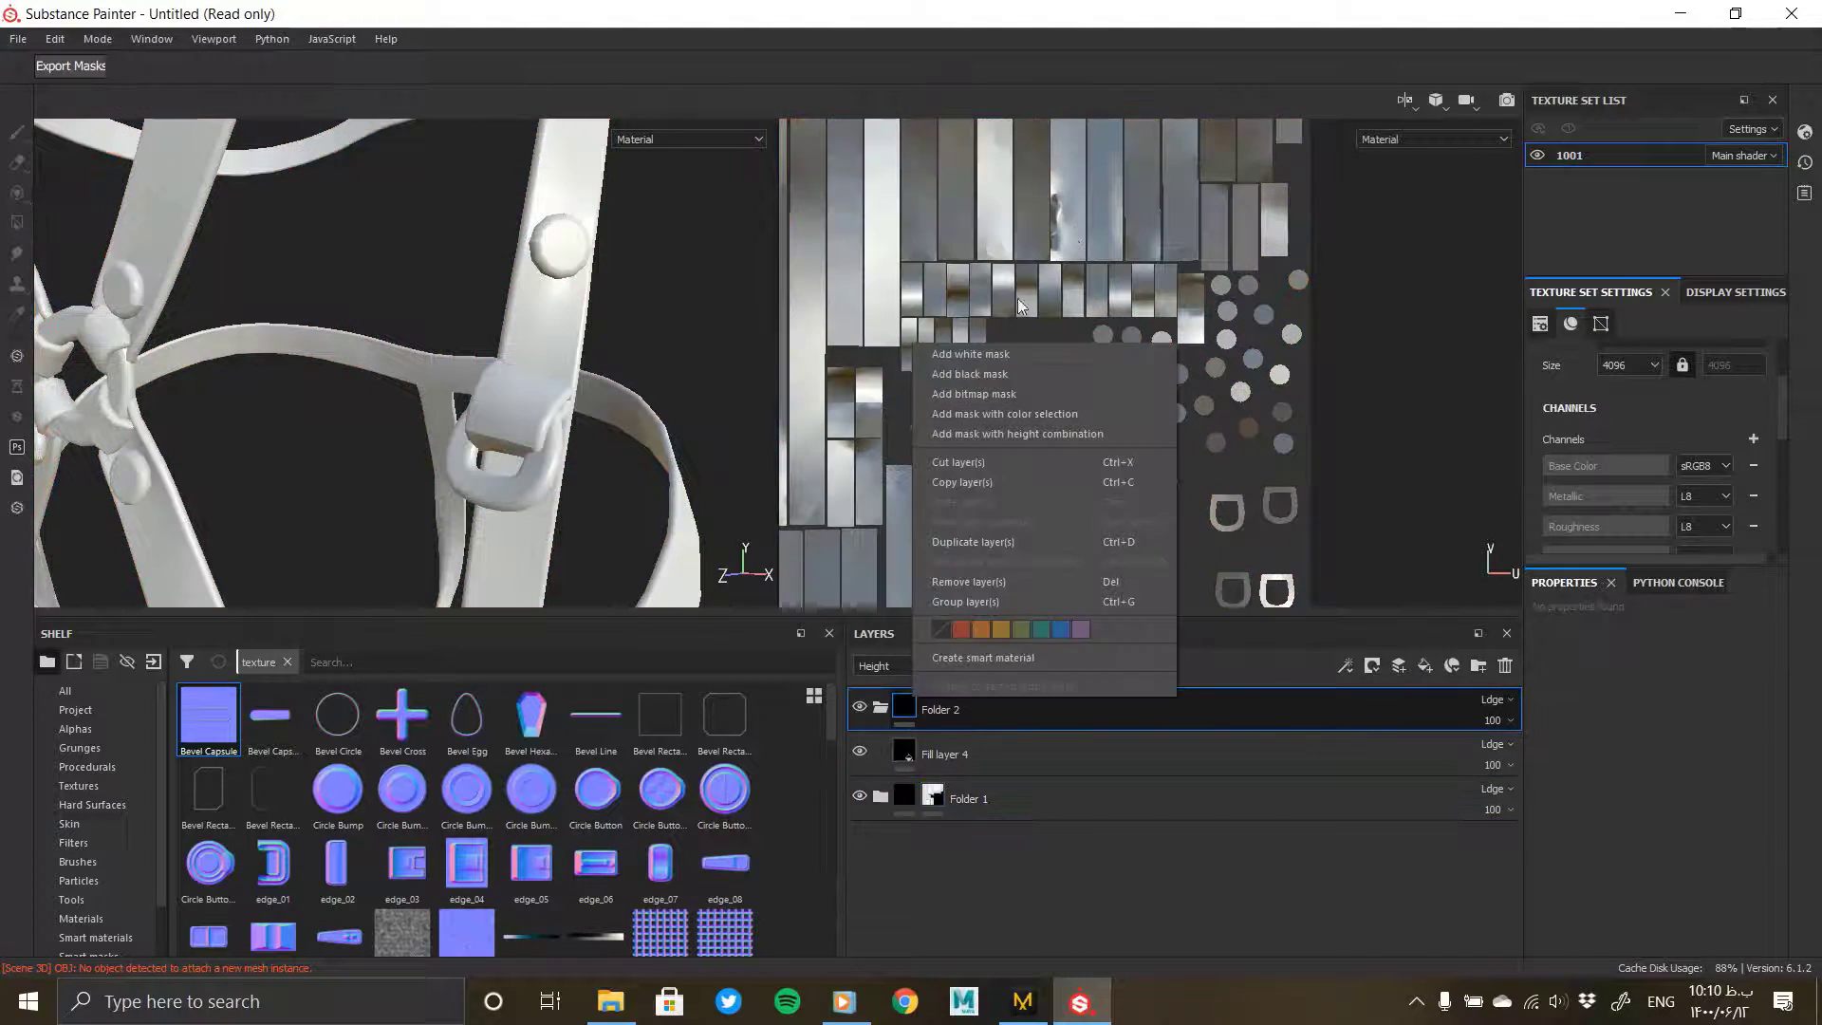
left_click(982, 374)
right_click(936, 708)
left_click(1052, 443)
right_click(929, 705)
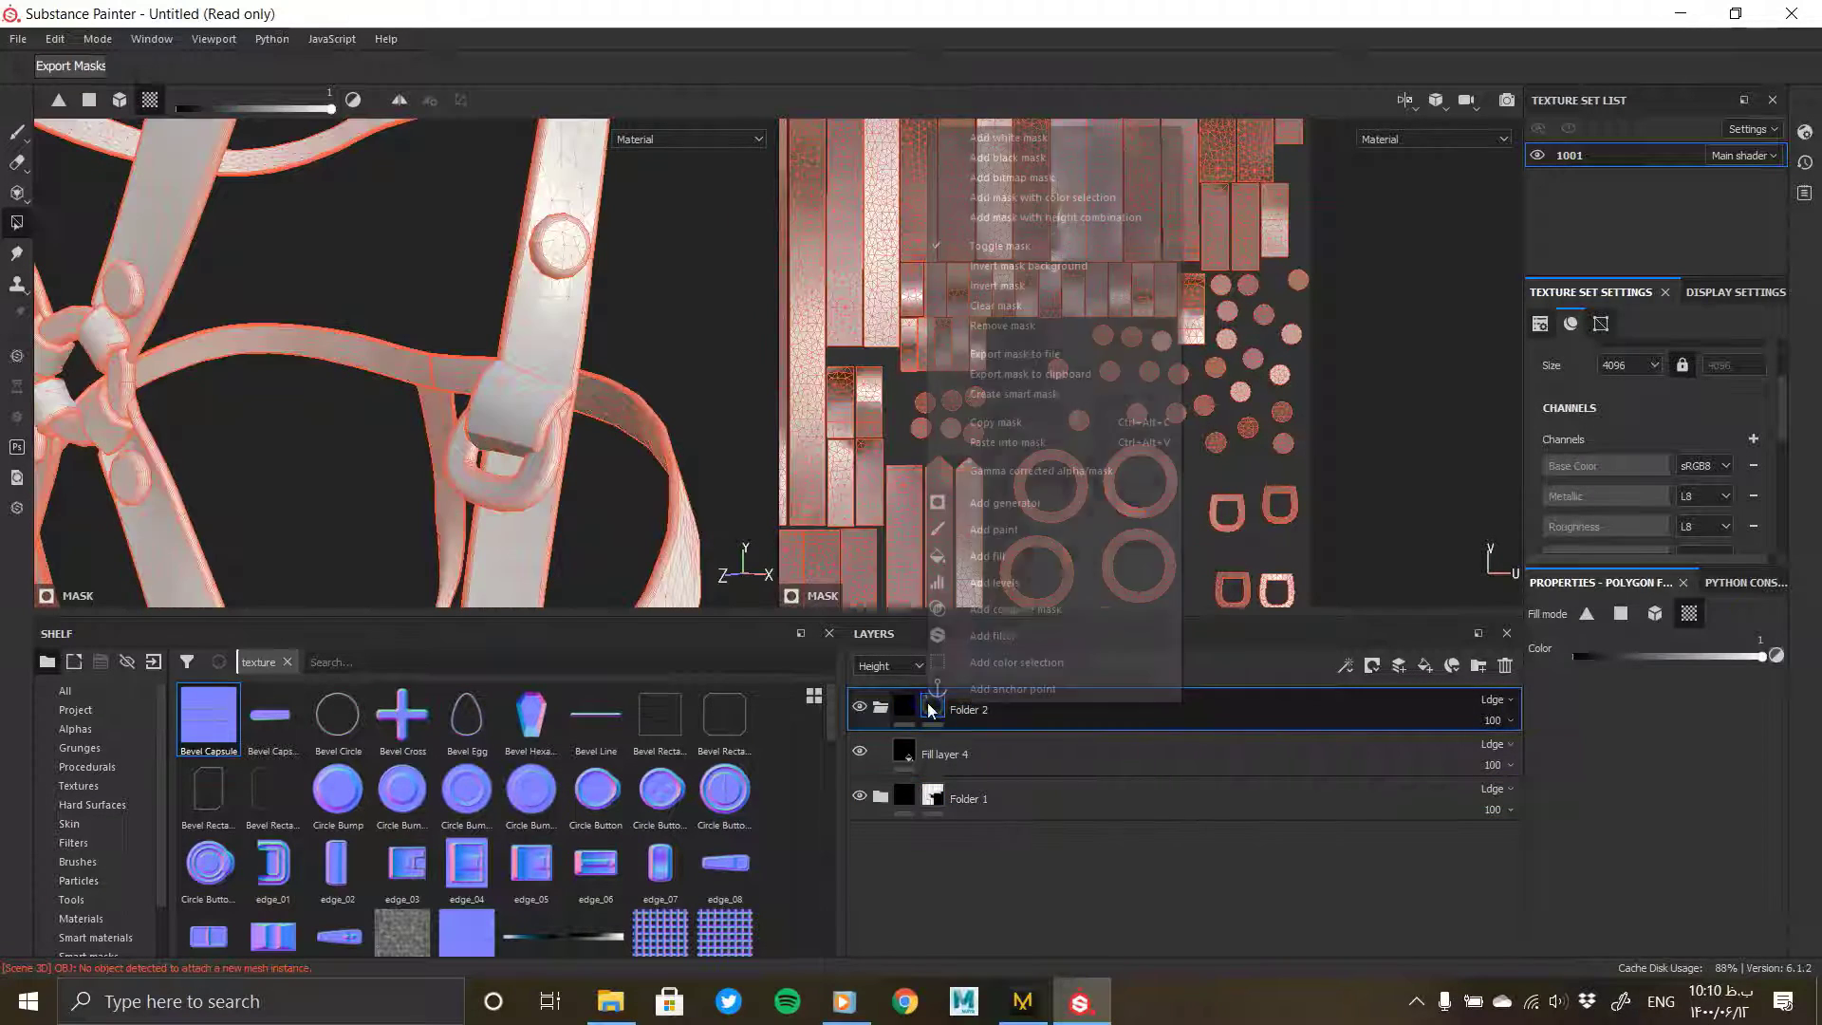
left_click(1008, 298)
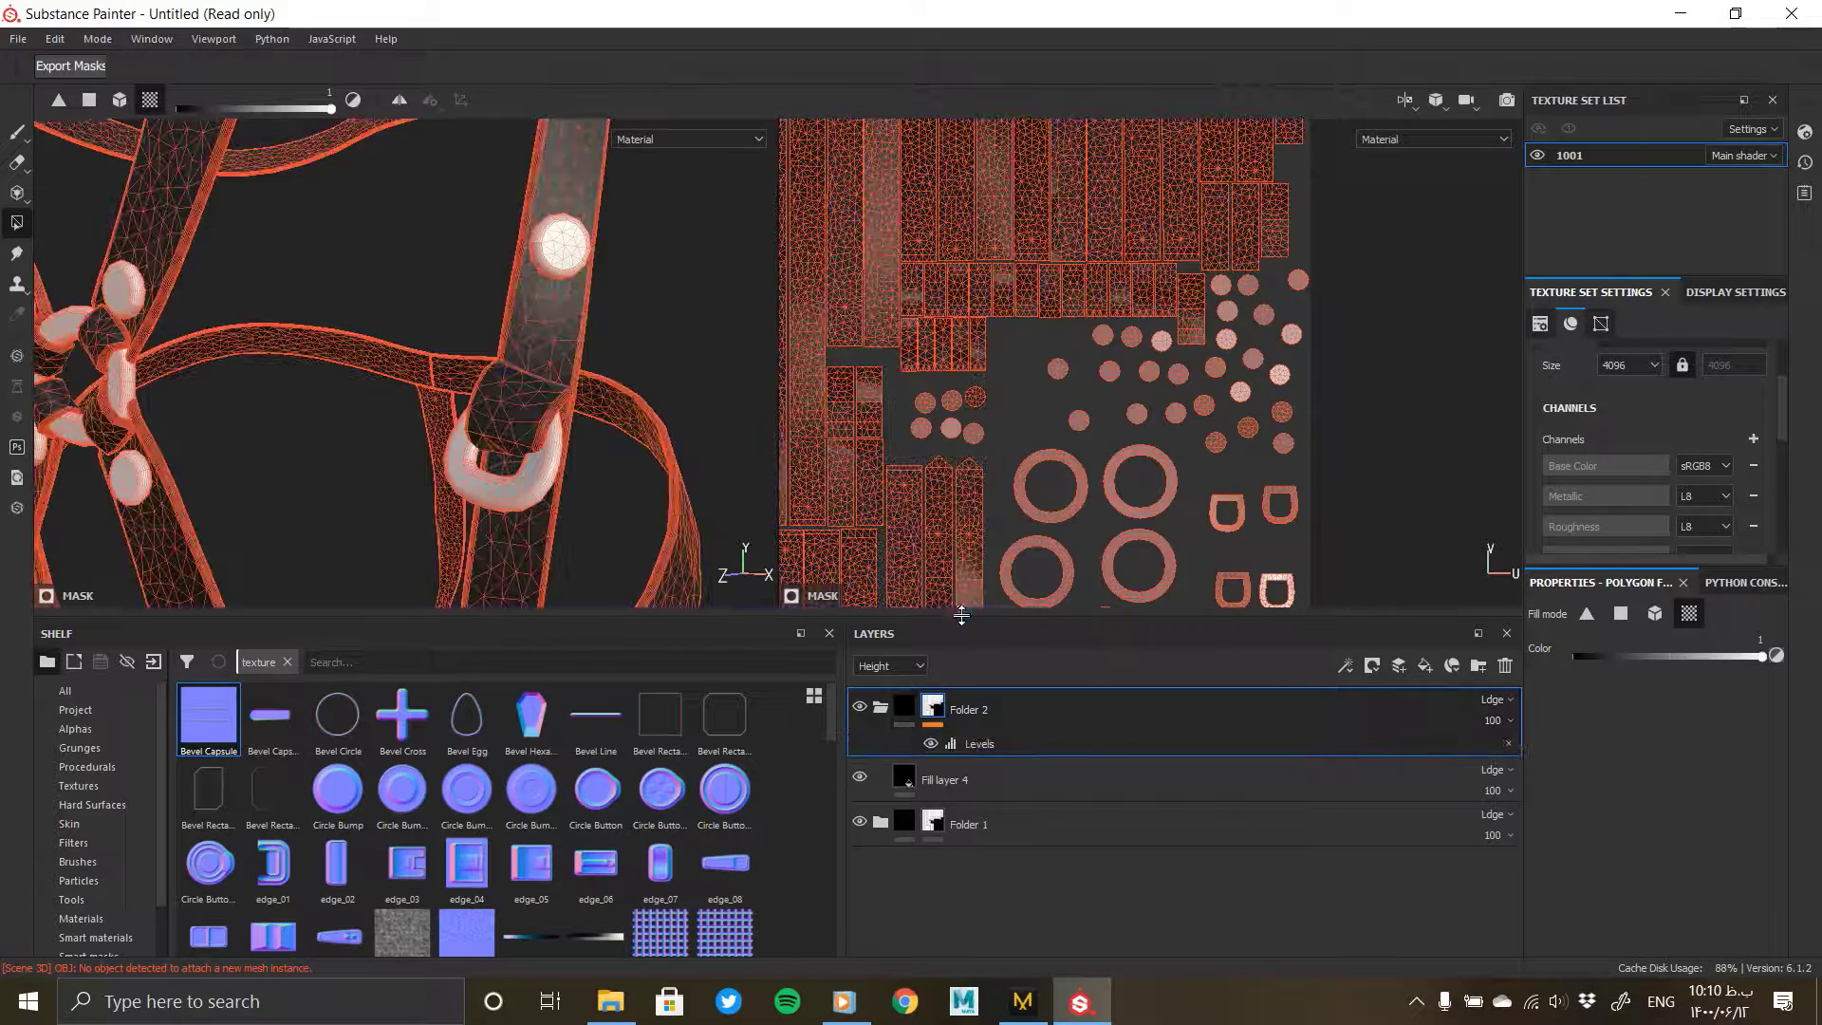
Step: Set Fill layer 4's roughness to 0.1214 and its metallic value to 1 for the hardware
left_click(1205, 755)
scroll(1619, 784, "down", 3)
scroll(1625, 812, "down", 1)
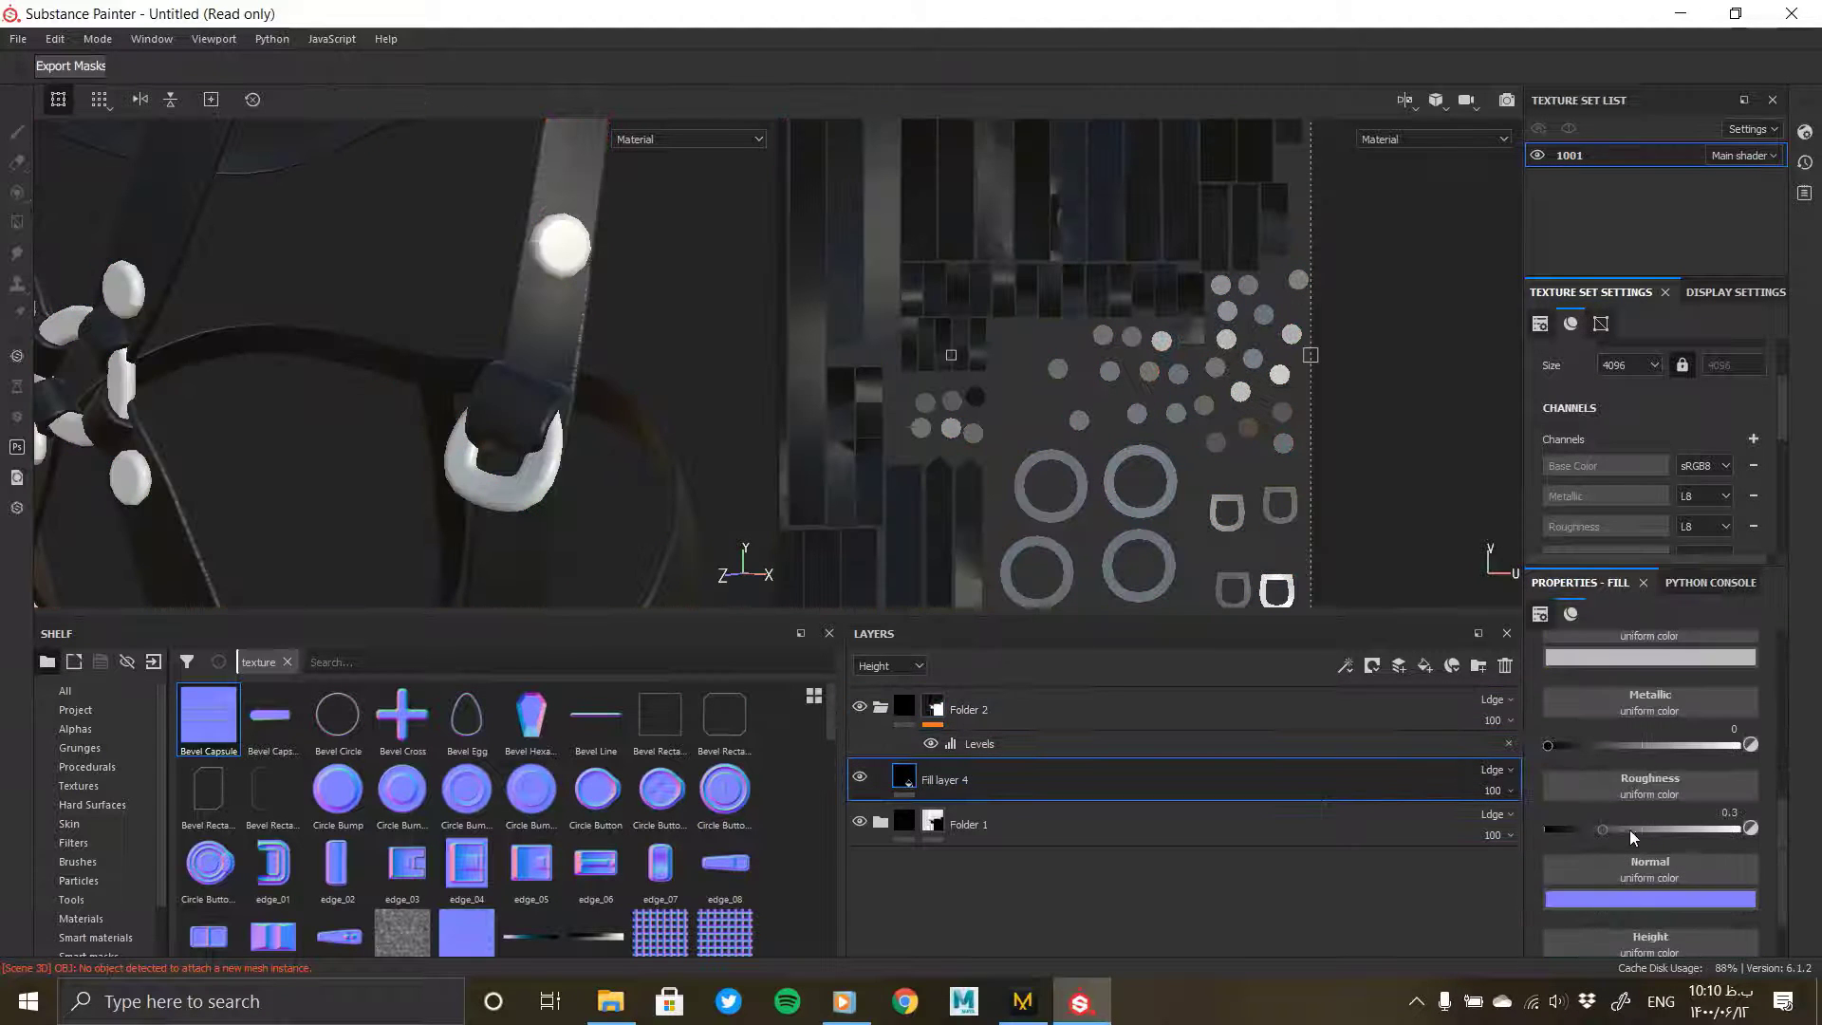
left_click_drag(1569, 830, 1566, 830)
left_click_drag(1557, 746, 1813, 748)
left_click_drag(589, 512, 420, 385, "alt")
right_click_drag(420, 386, 437, 463, "alt")
middle_click_drag(436, 463, 549, 622, "alt")
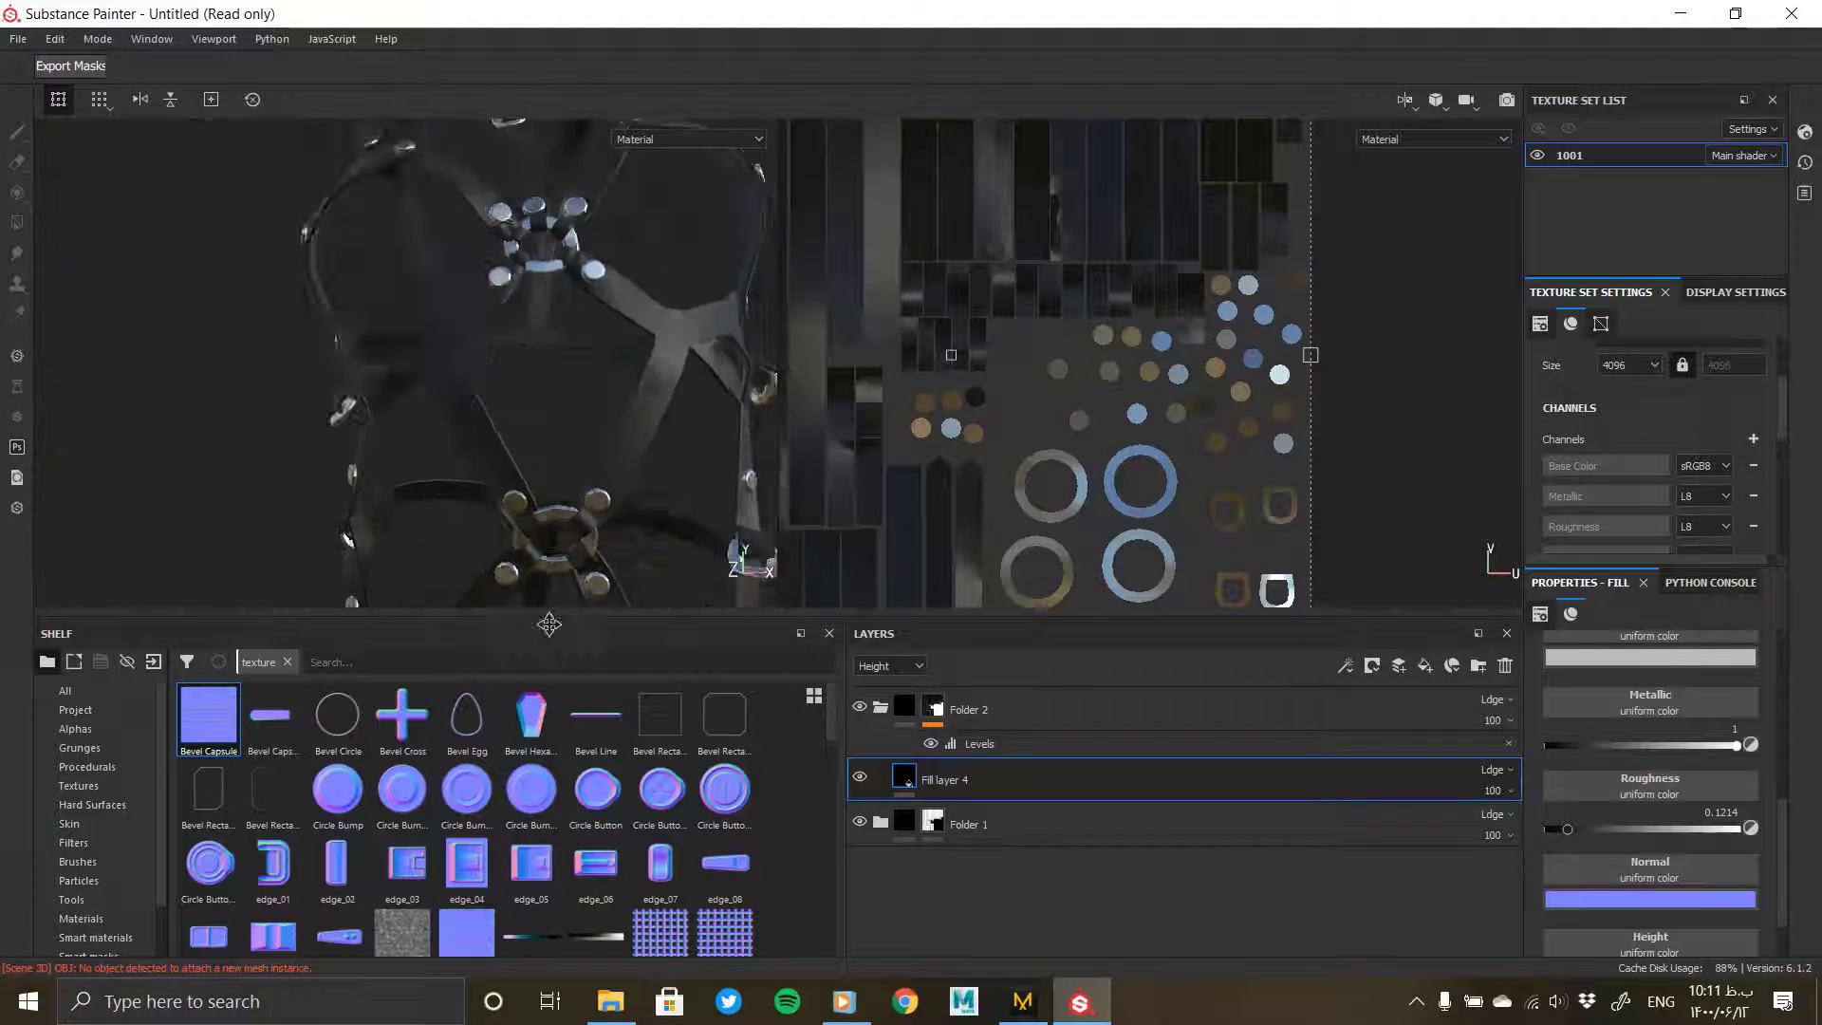
Step: Lighten Fill layer 4's base color to near white and fine-tune its roughness to 0.1262 while inspecting the studs and rings
right_click_drag(549, 623, 619, 645, "alt")
left_click_drag(618, 645, 664, 665, "alt")
scroll(1676, 769, "up", 2)
left_click(1672, 768)
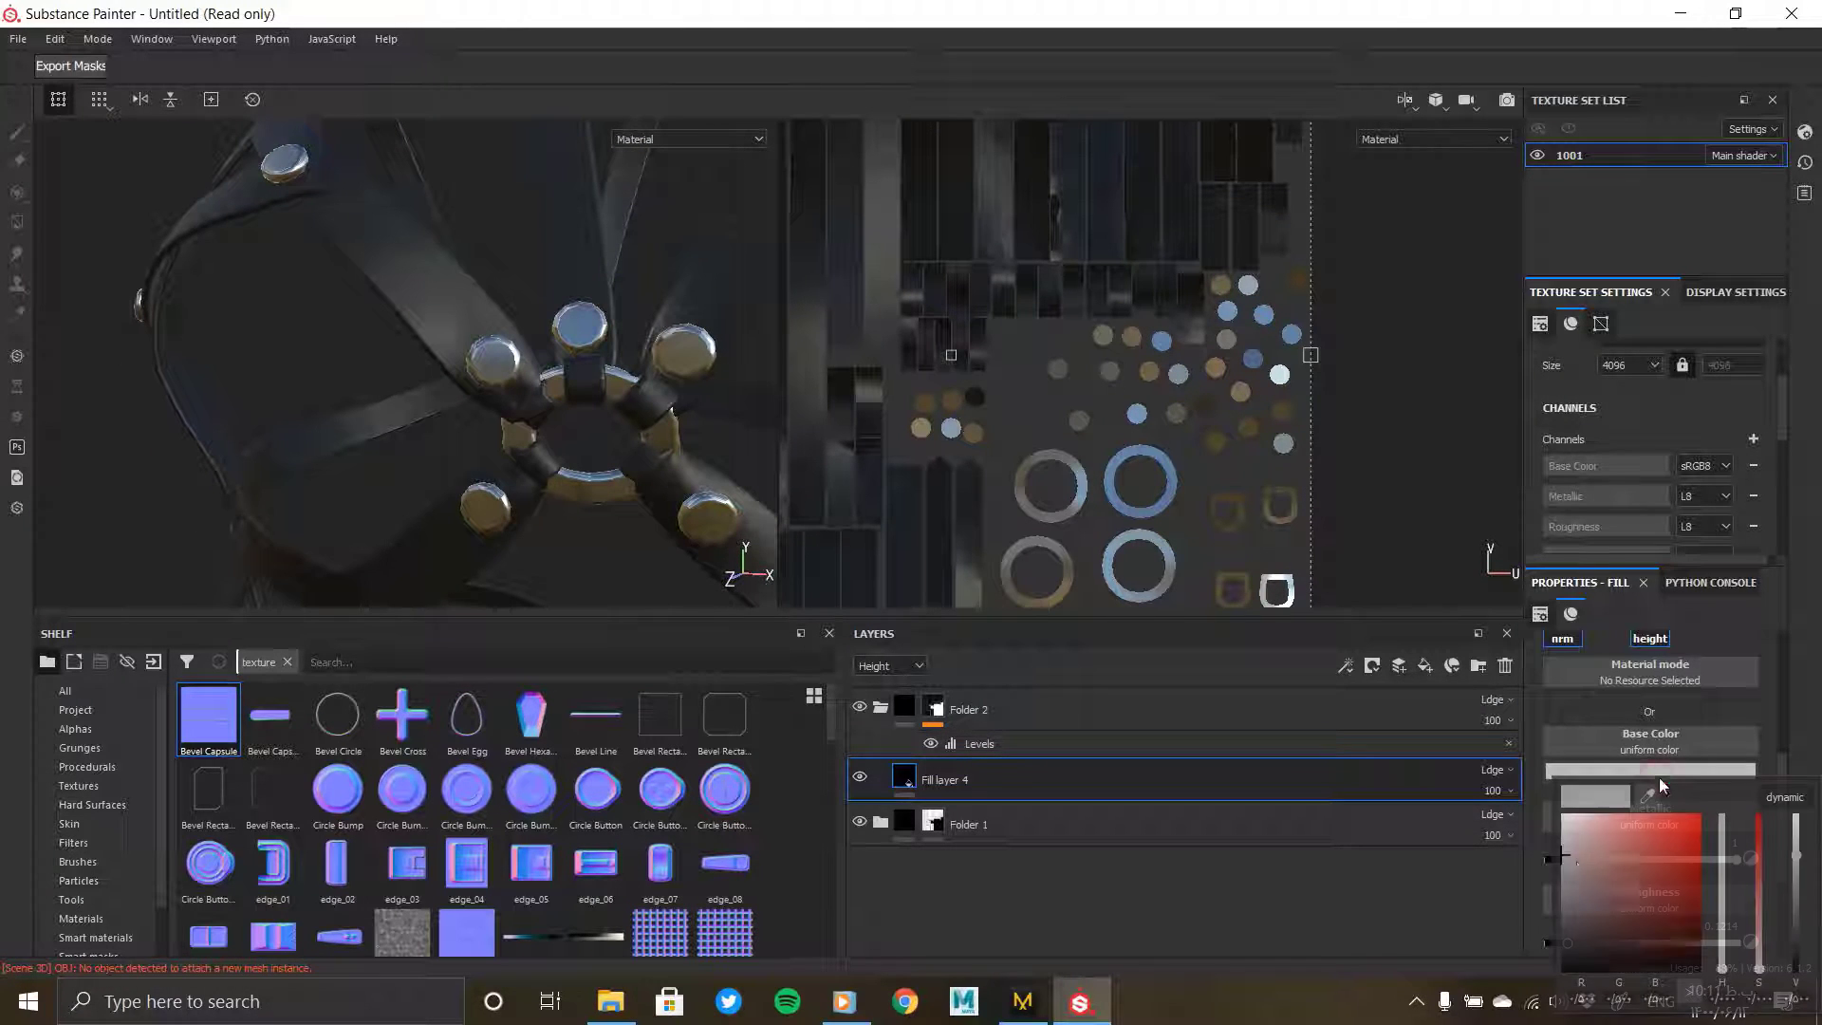
left_click_drag(1505, 804, 1448, 835)
left_click(1544, 756)
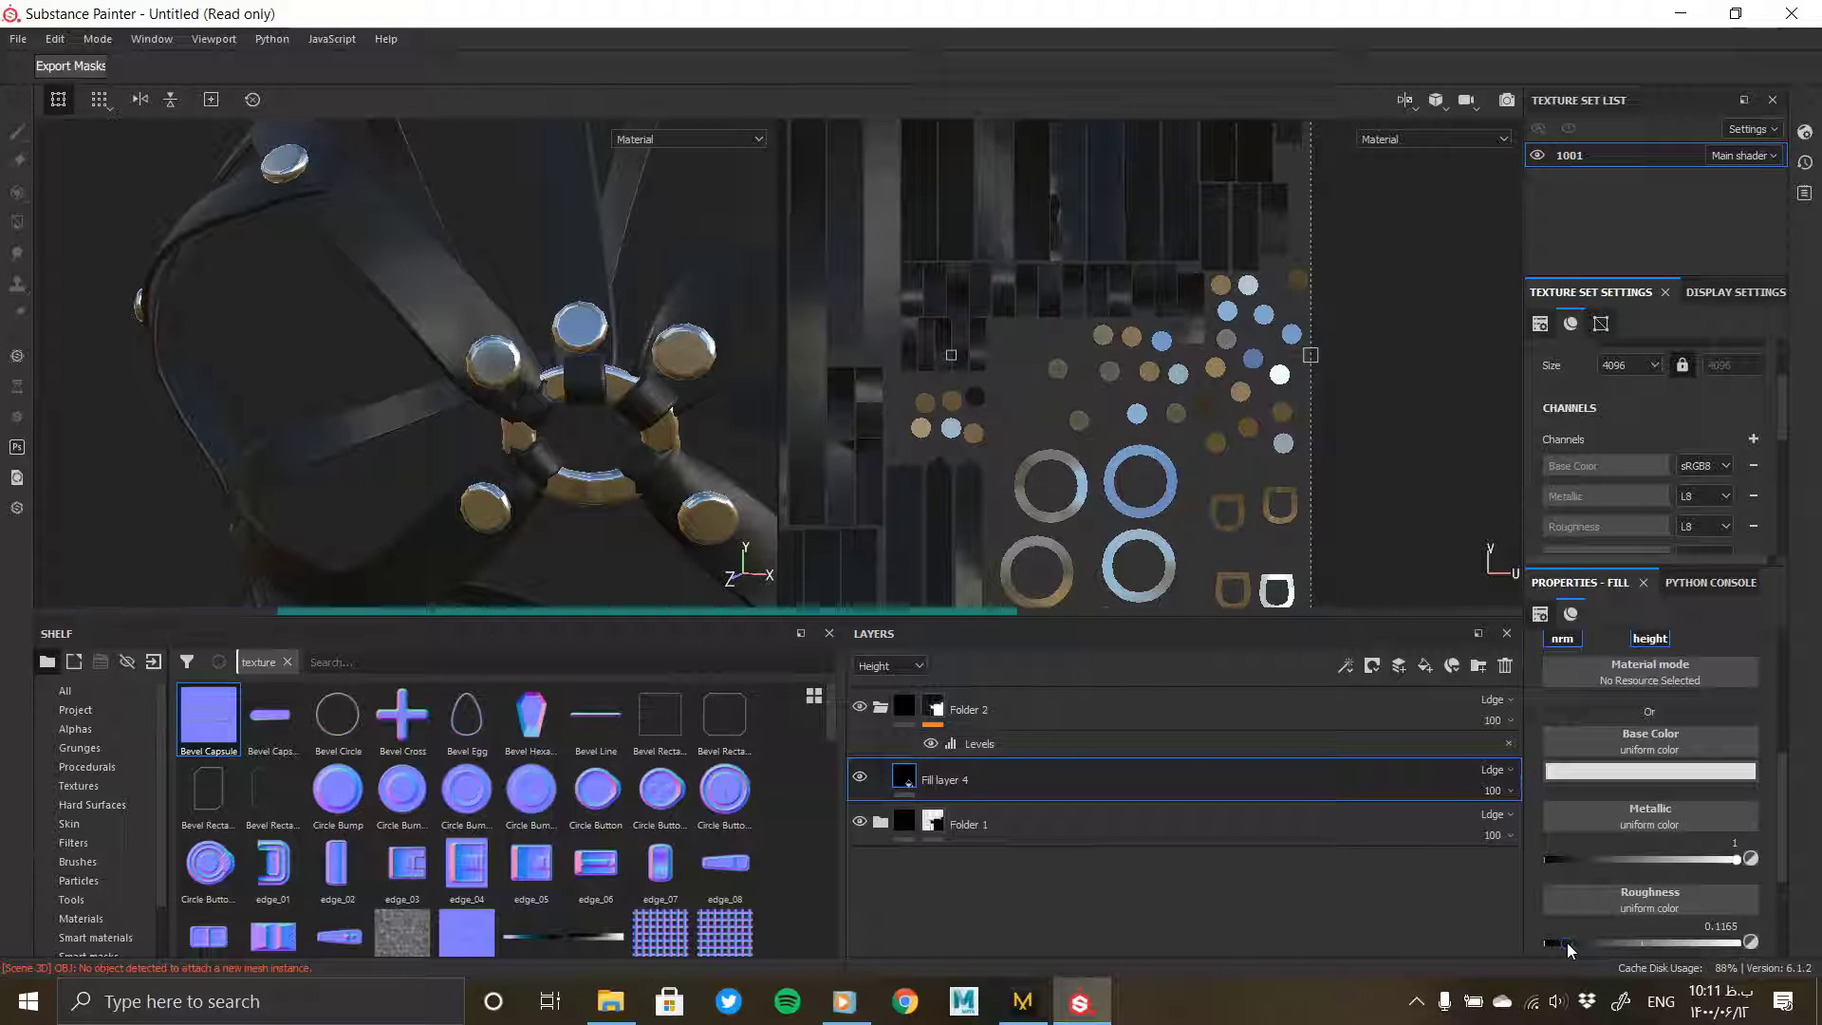
left_click_drag(666, 543, 626, 427, "alt")
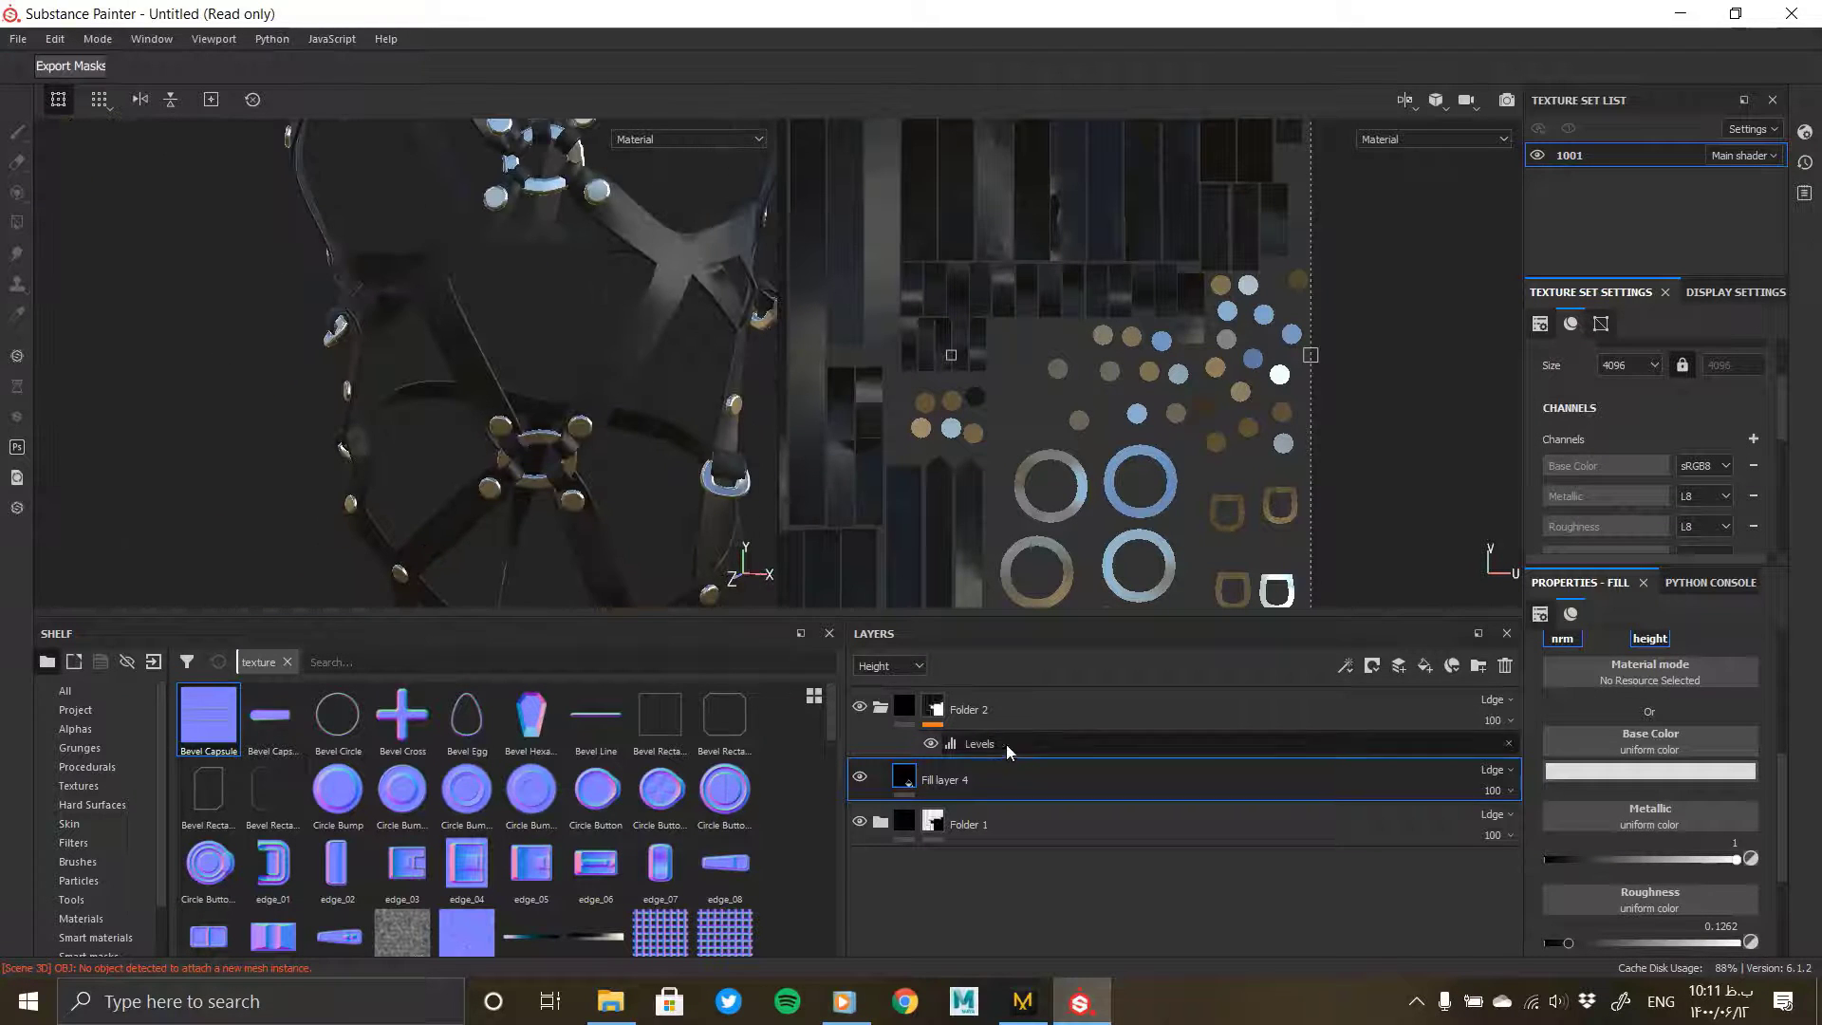
Step: Add a fill layer above Fill layer 4 and disable its metallic, roughness and normal channels
left_click(1425, 666)
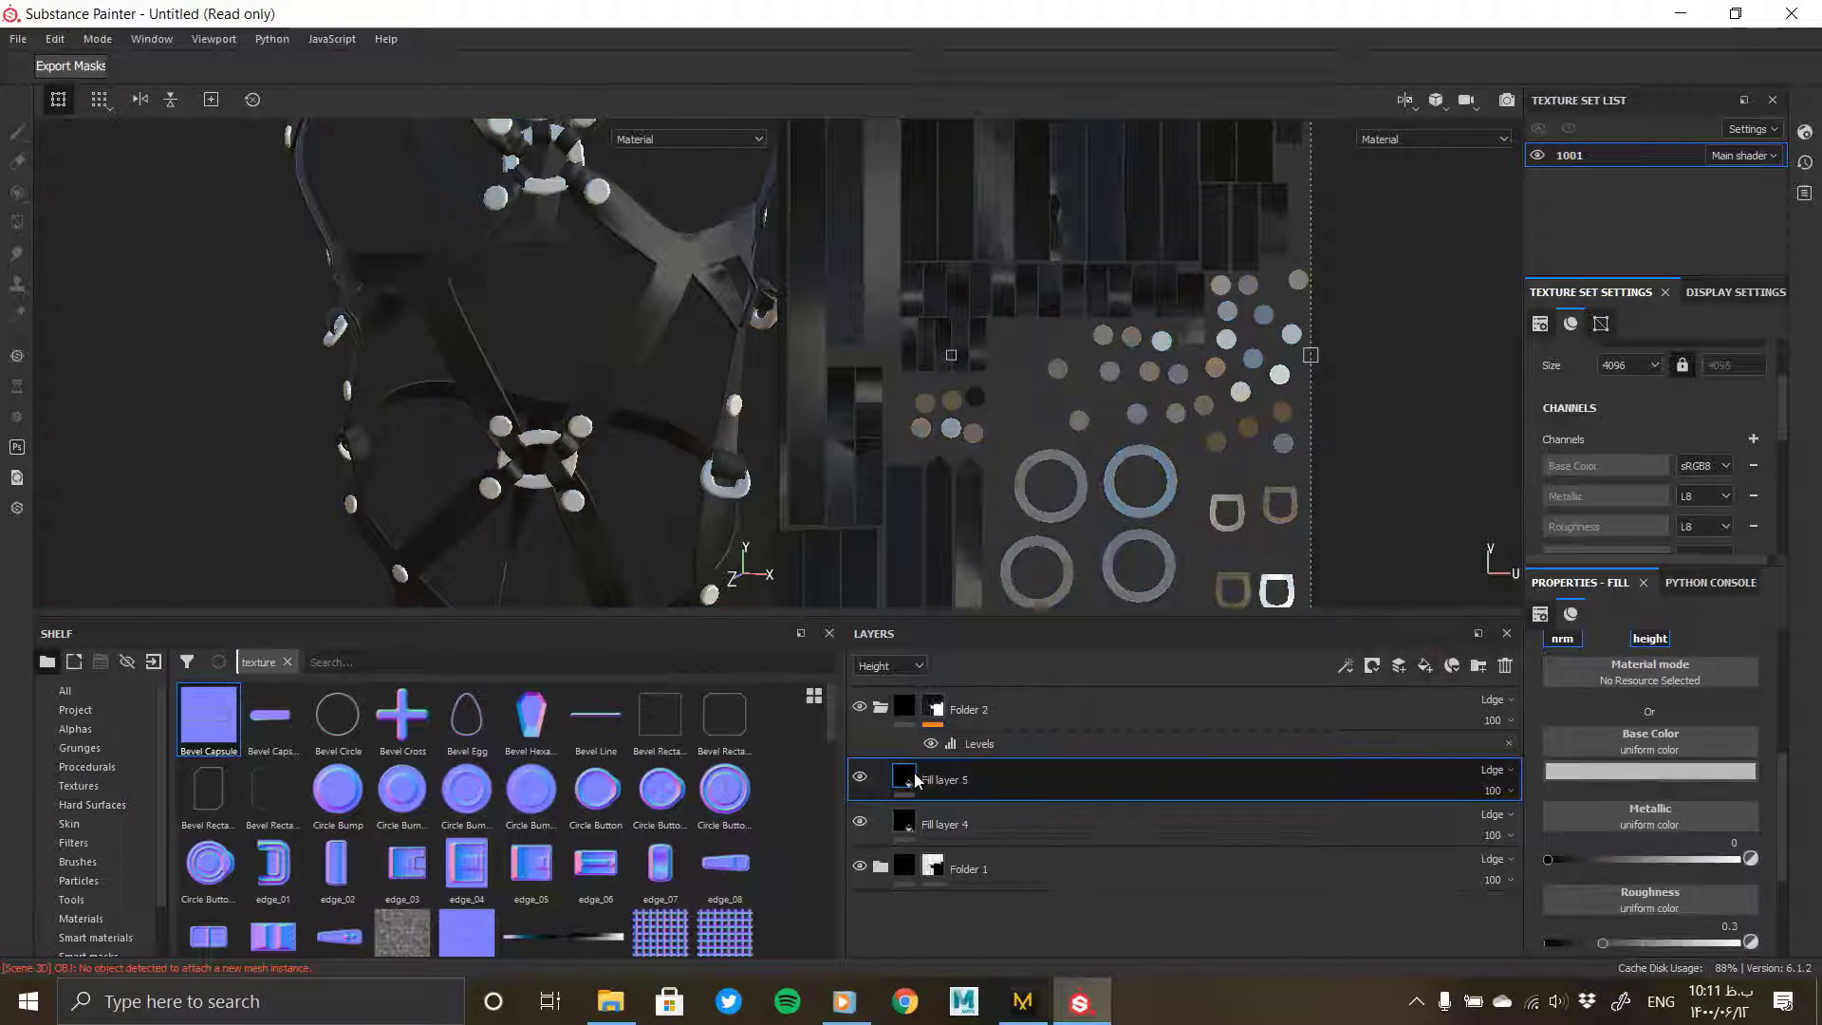
left_click(1739, 785)
left_click(1563, 810)
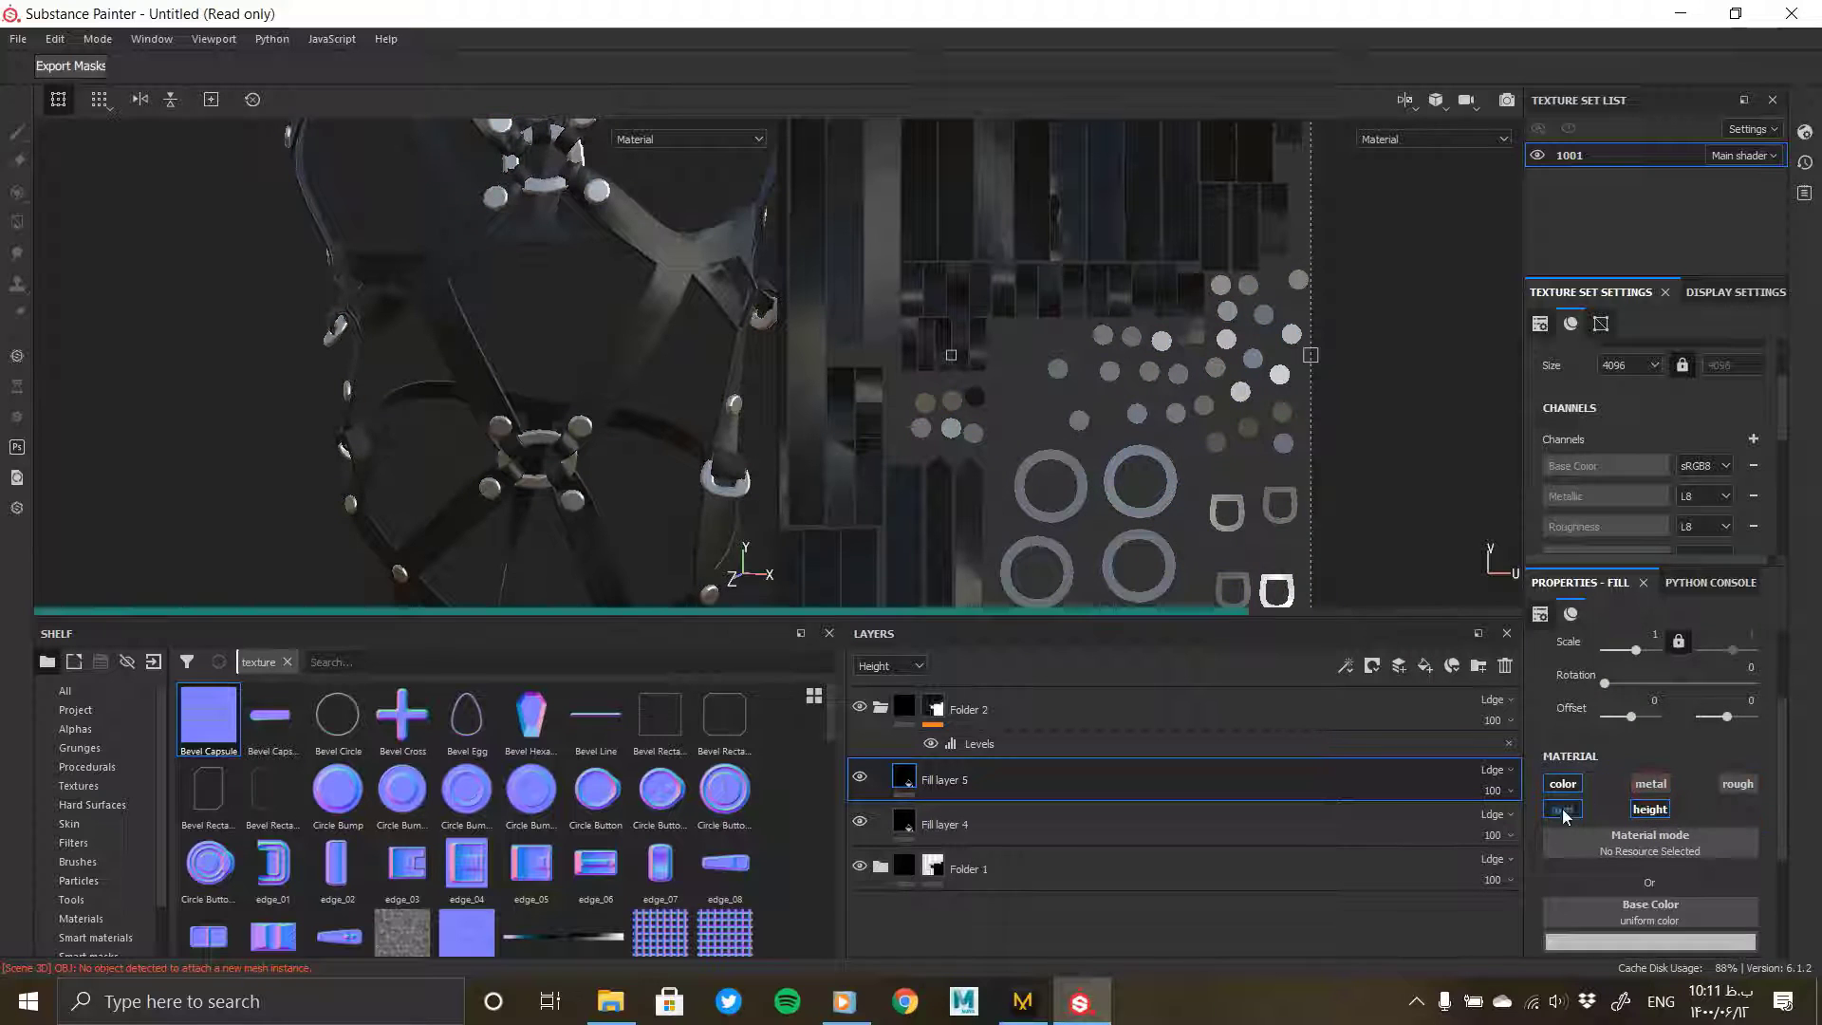
Step: Add a black mask to Fill layer 5 and give it a UV Border Distance generator
right_click(897, 775)
left_click(947, 210)
right_click(942, 776)
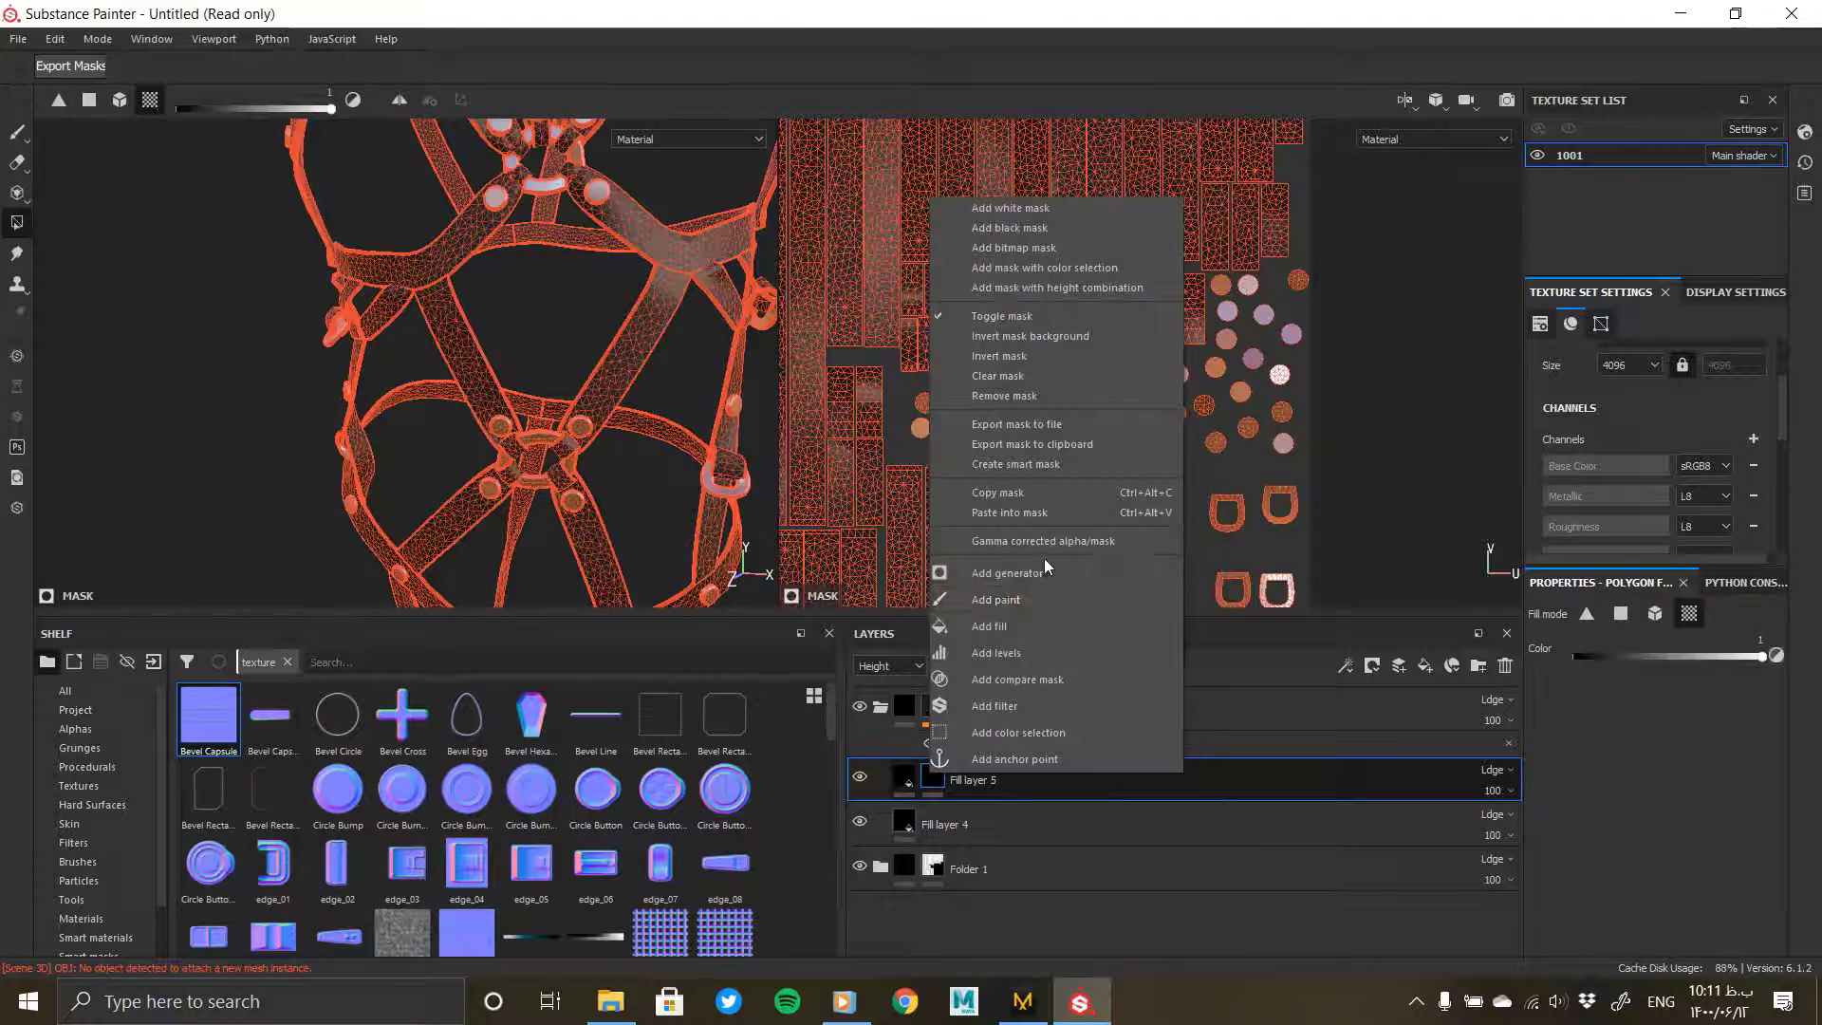
left_click(1044, 558)
left_click(1656, 655)
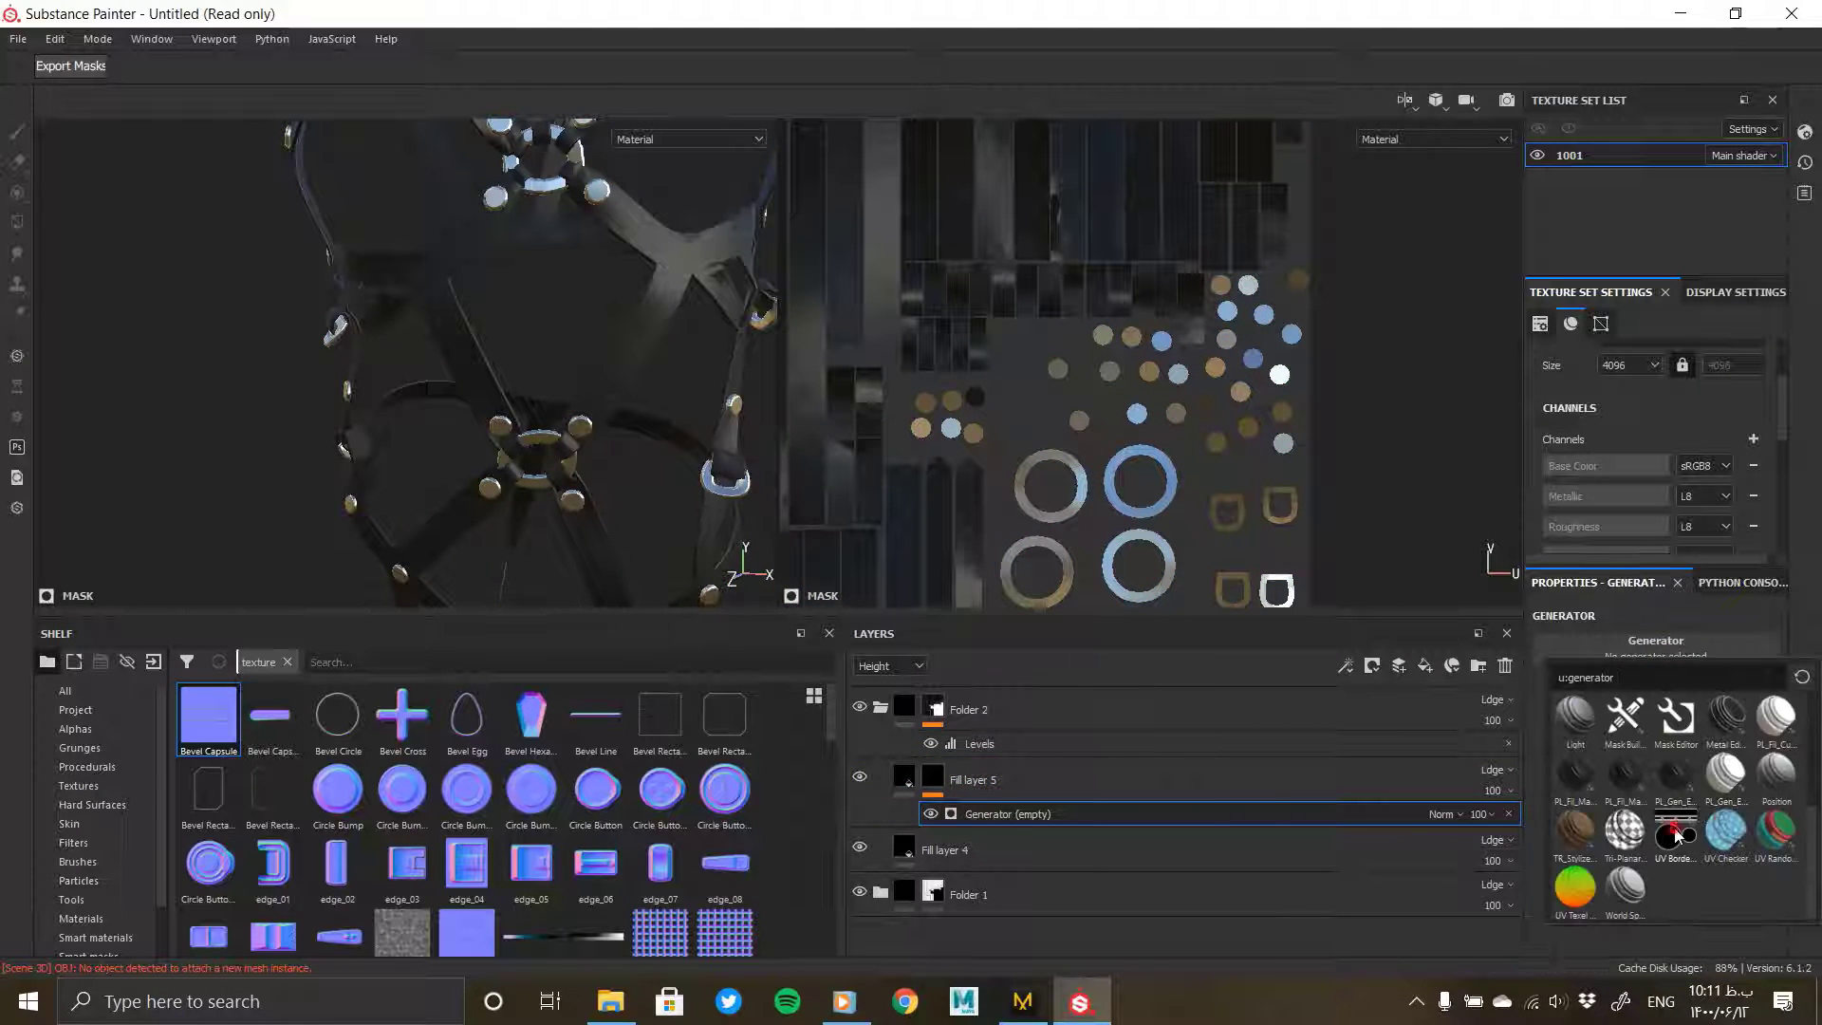
left_click(1675, 833)
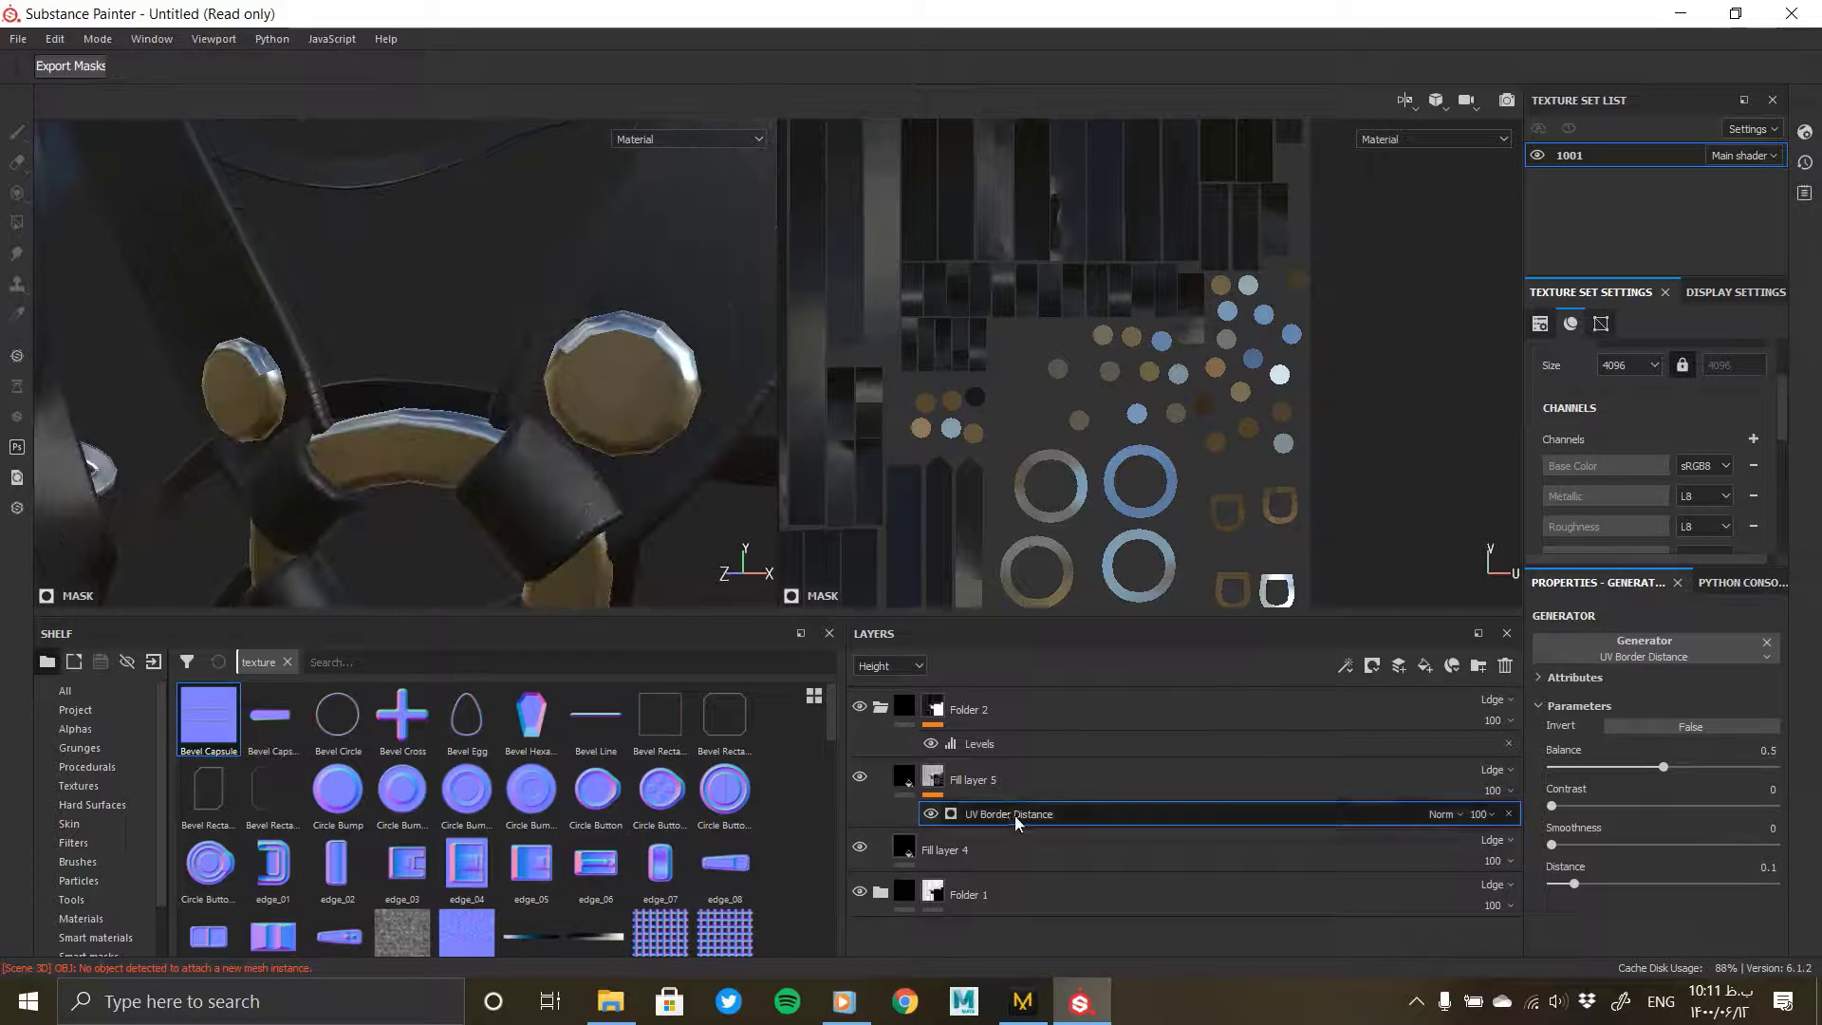
Step: View Fill layer 5's mask and set the generator's distance to 0.02, smoothness to 0.01 and balance to 0.12 for thin outlines
left_click(935, 778, "alt")
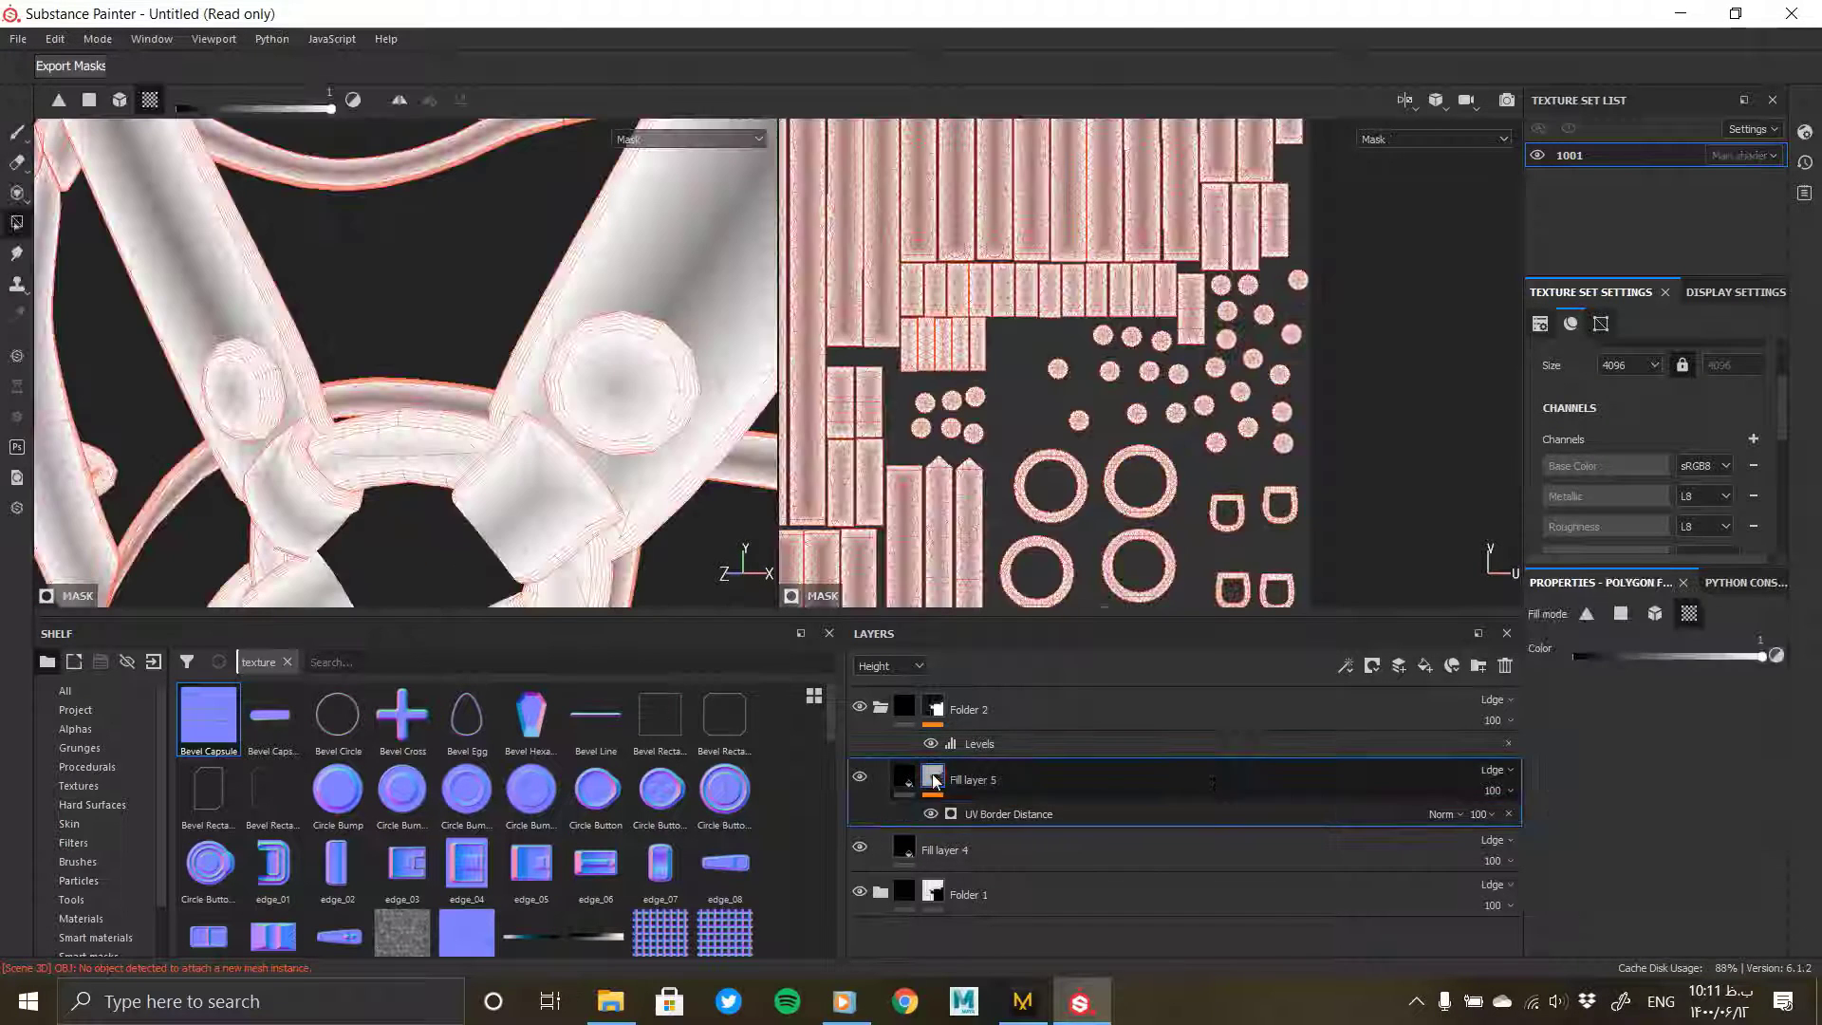
left_click(1070, 812)
left_click_drag(1570, 778, 1563, 892)
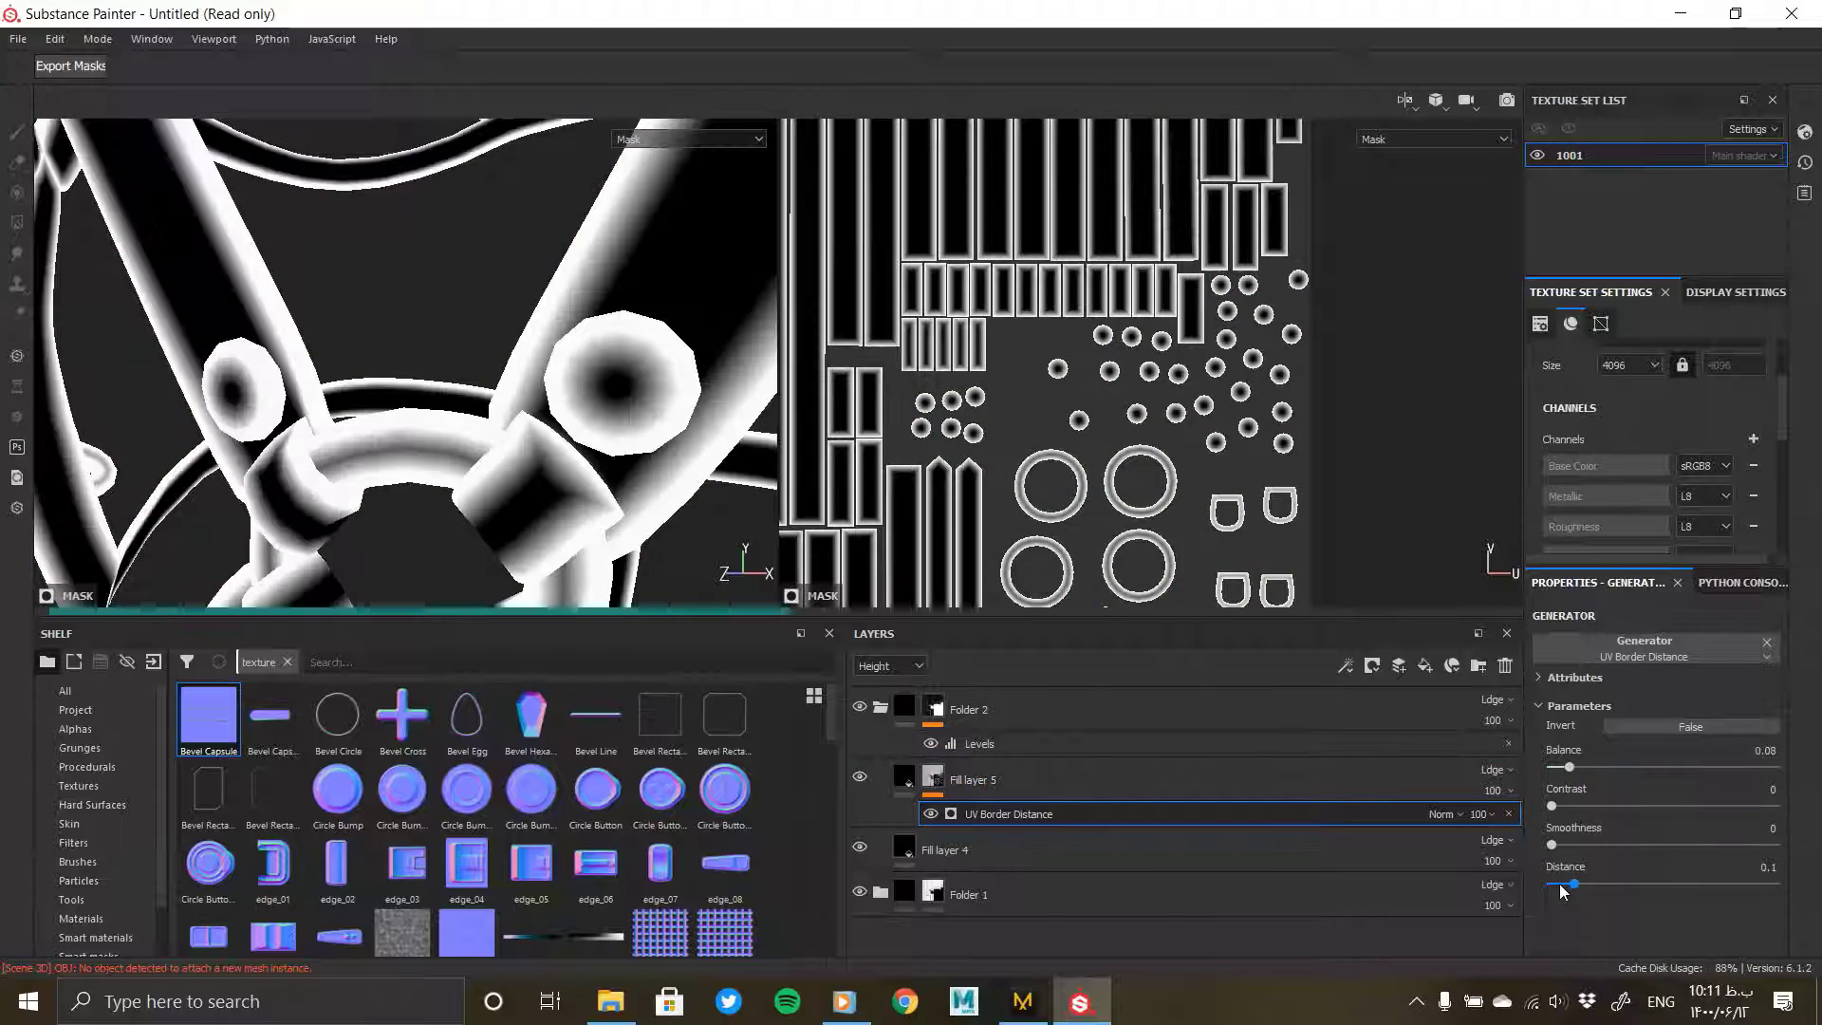
left_click(1559, 883)
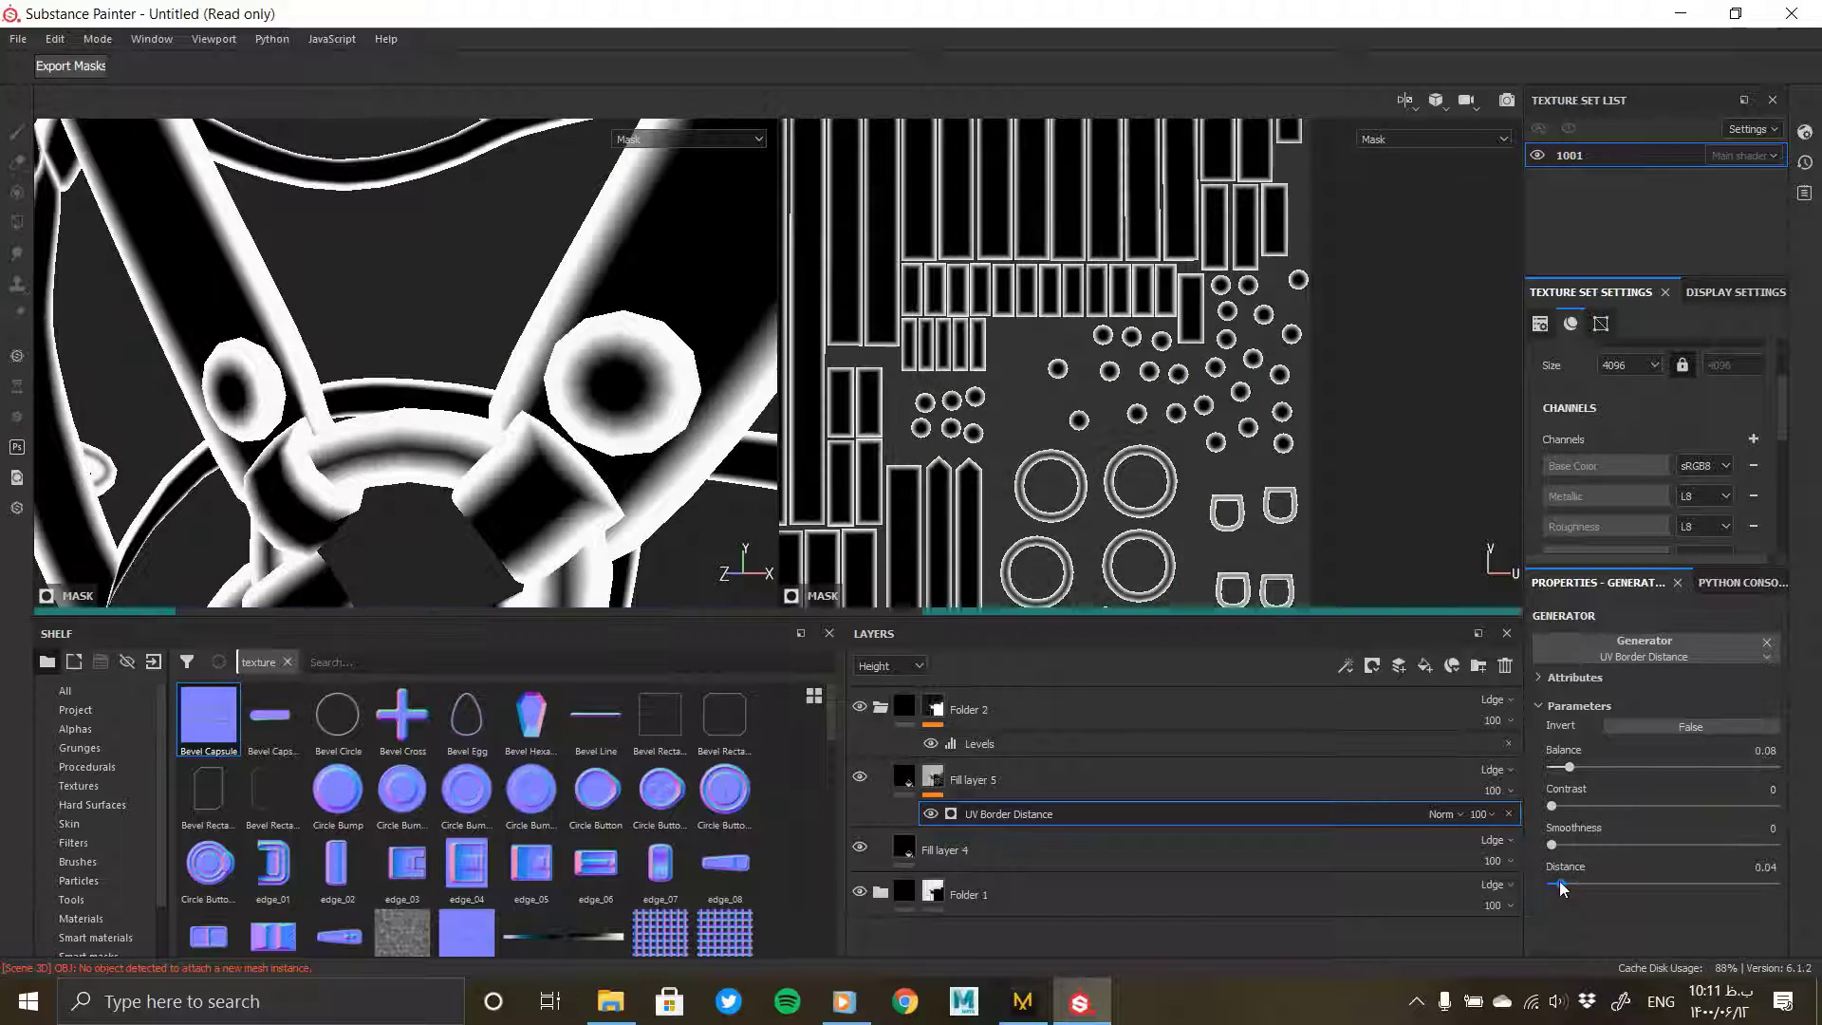
left_click_drag(1559, 883, 1557, 885)
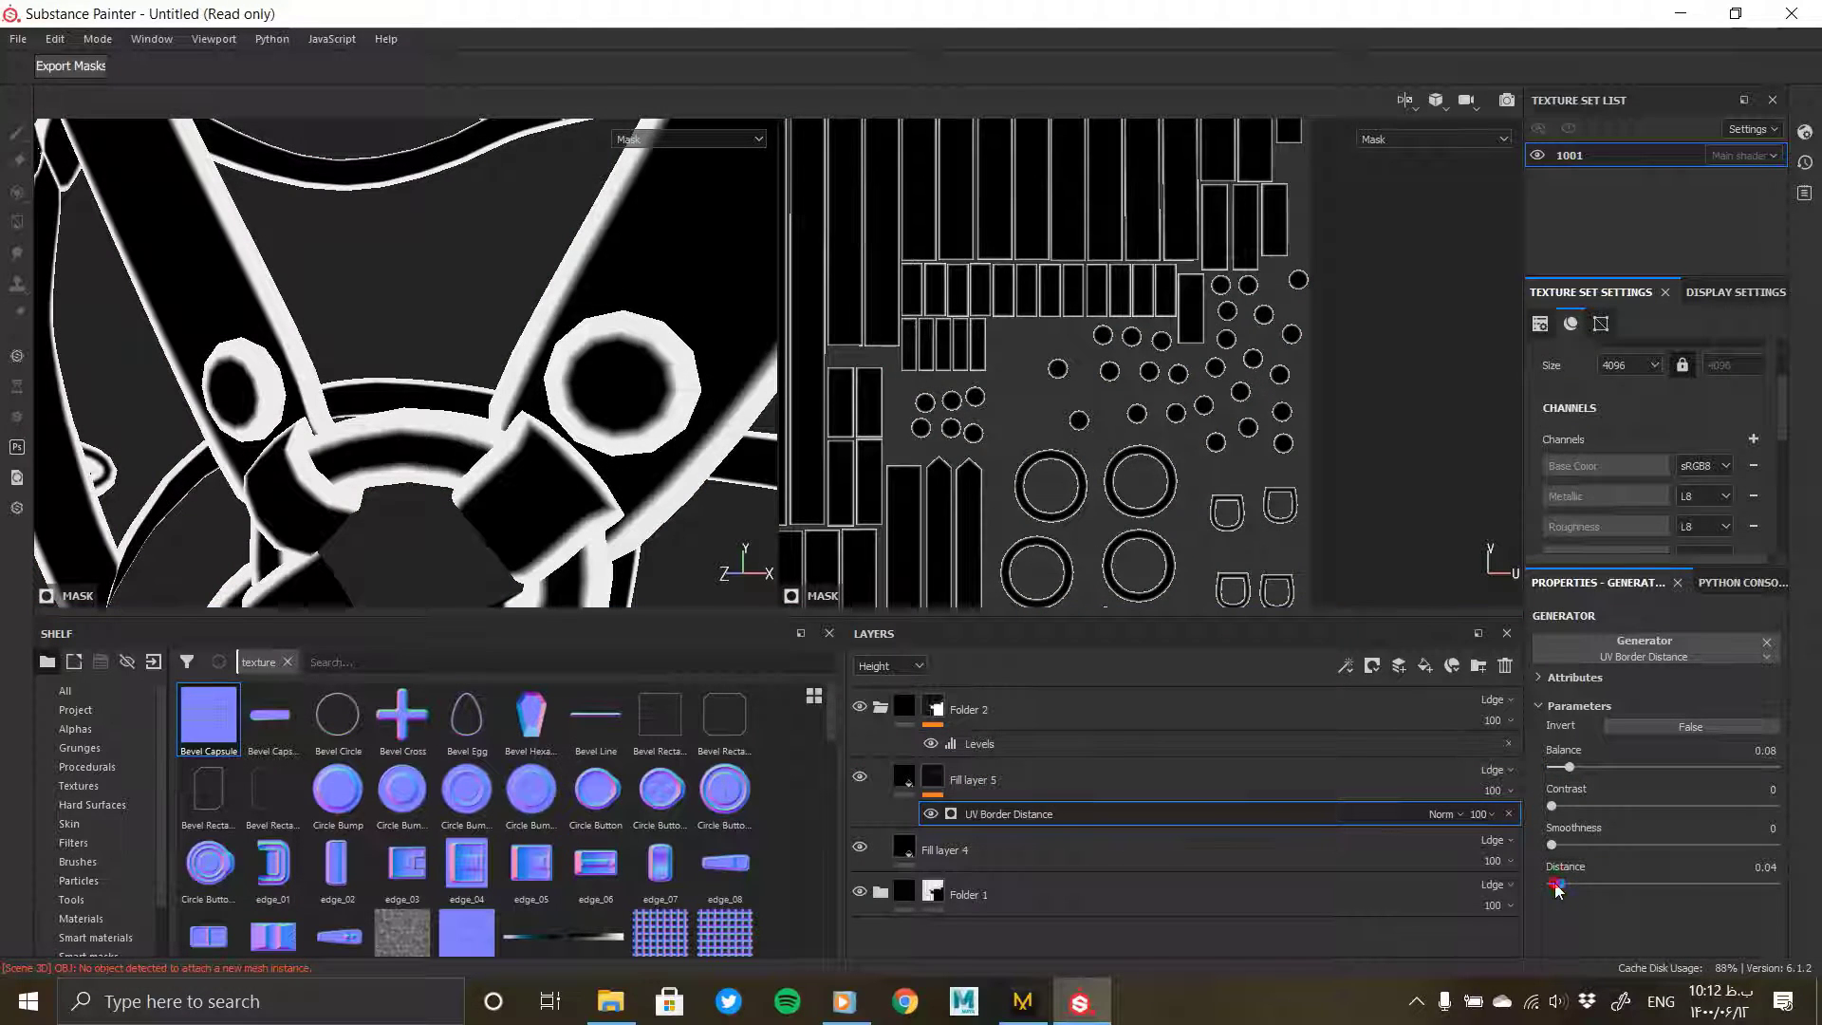
left_click(1552, 846)
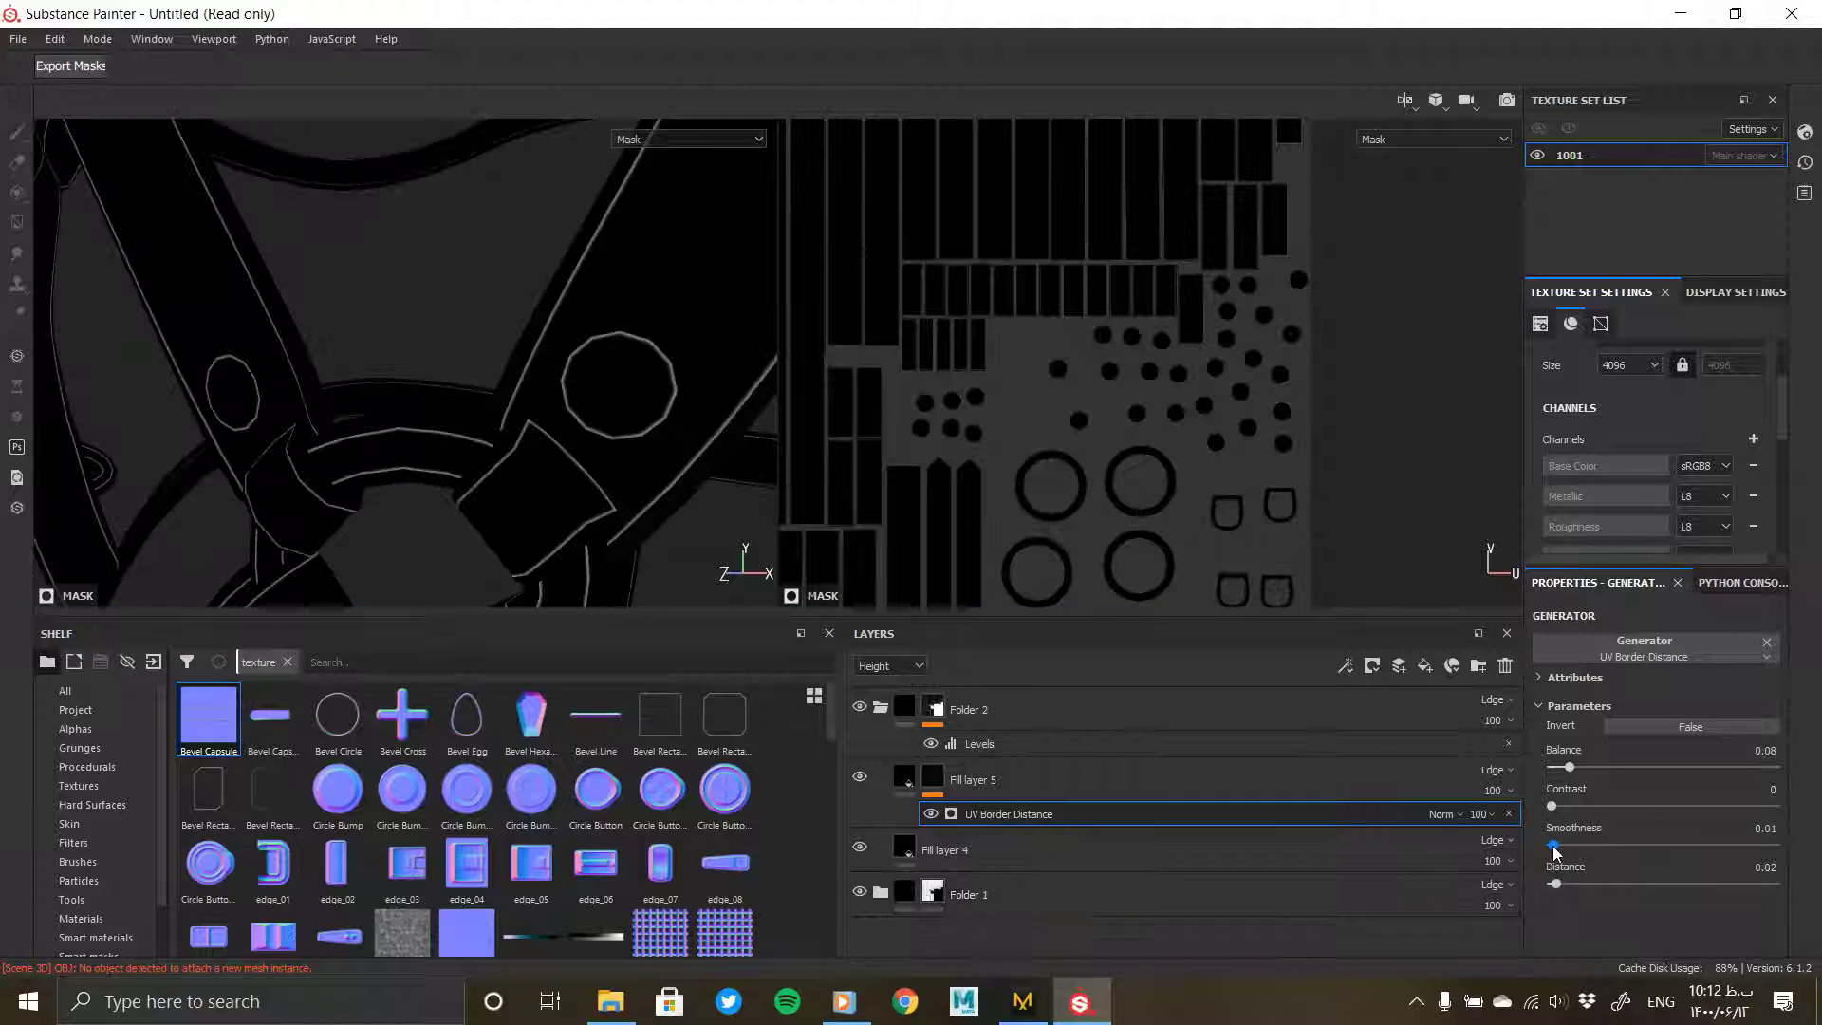
left_click(1596, 769)
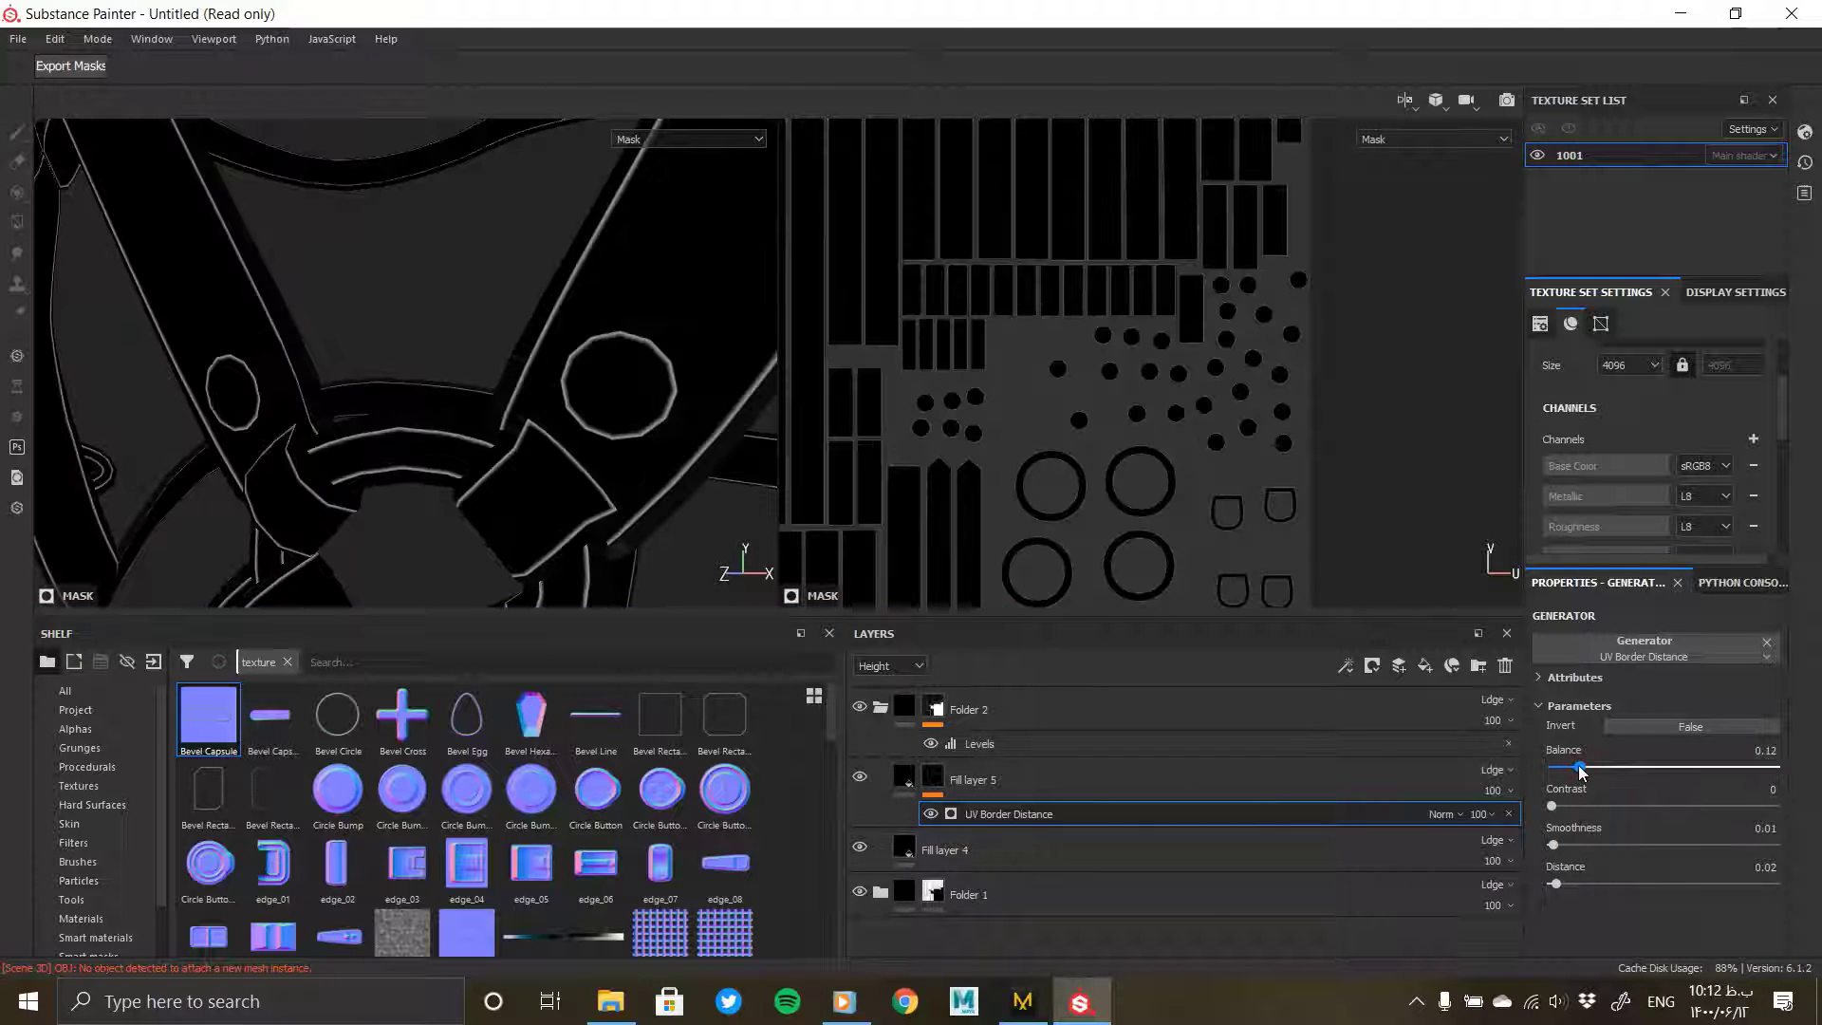
Step: Disable Fill layer 5's color channel and lower its height to engrave border lines into the metal studs and rings
left_click(1098, 771)
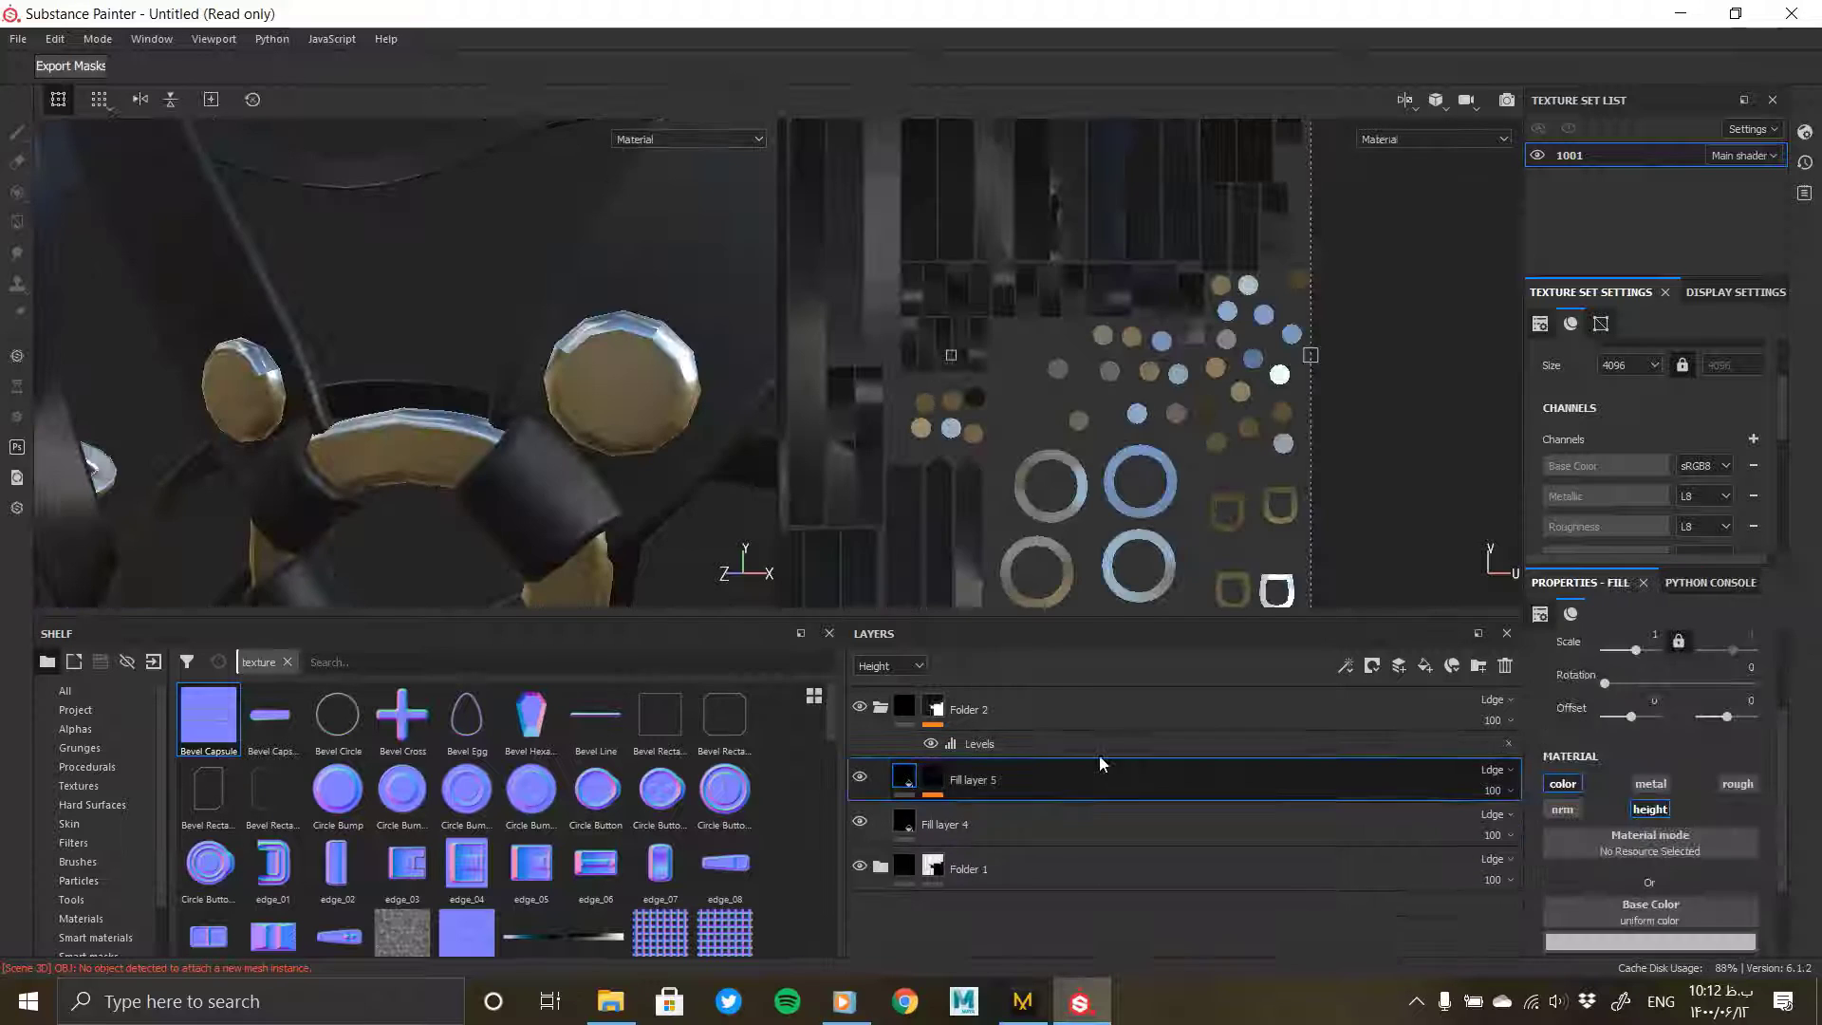
left_click(1562, 783)
scroll(1618, 867, "down", 2)
left_click_drag(1649, 843, 1630, 844)
left_click_drag(669, 575, 436, 432, "alt")
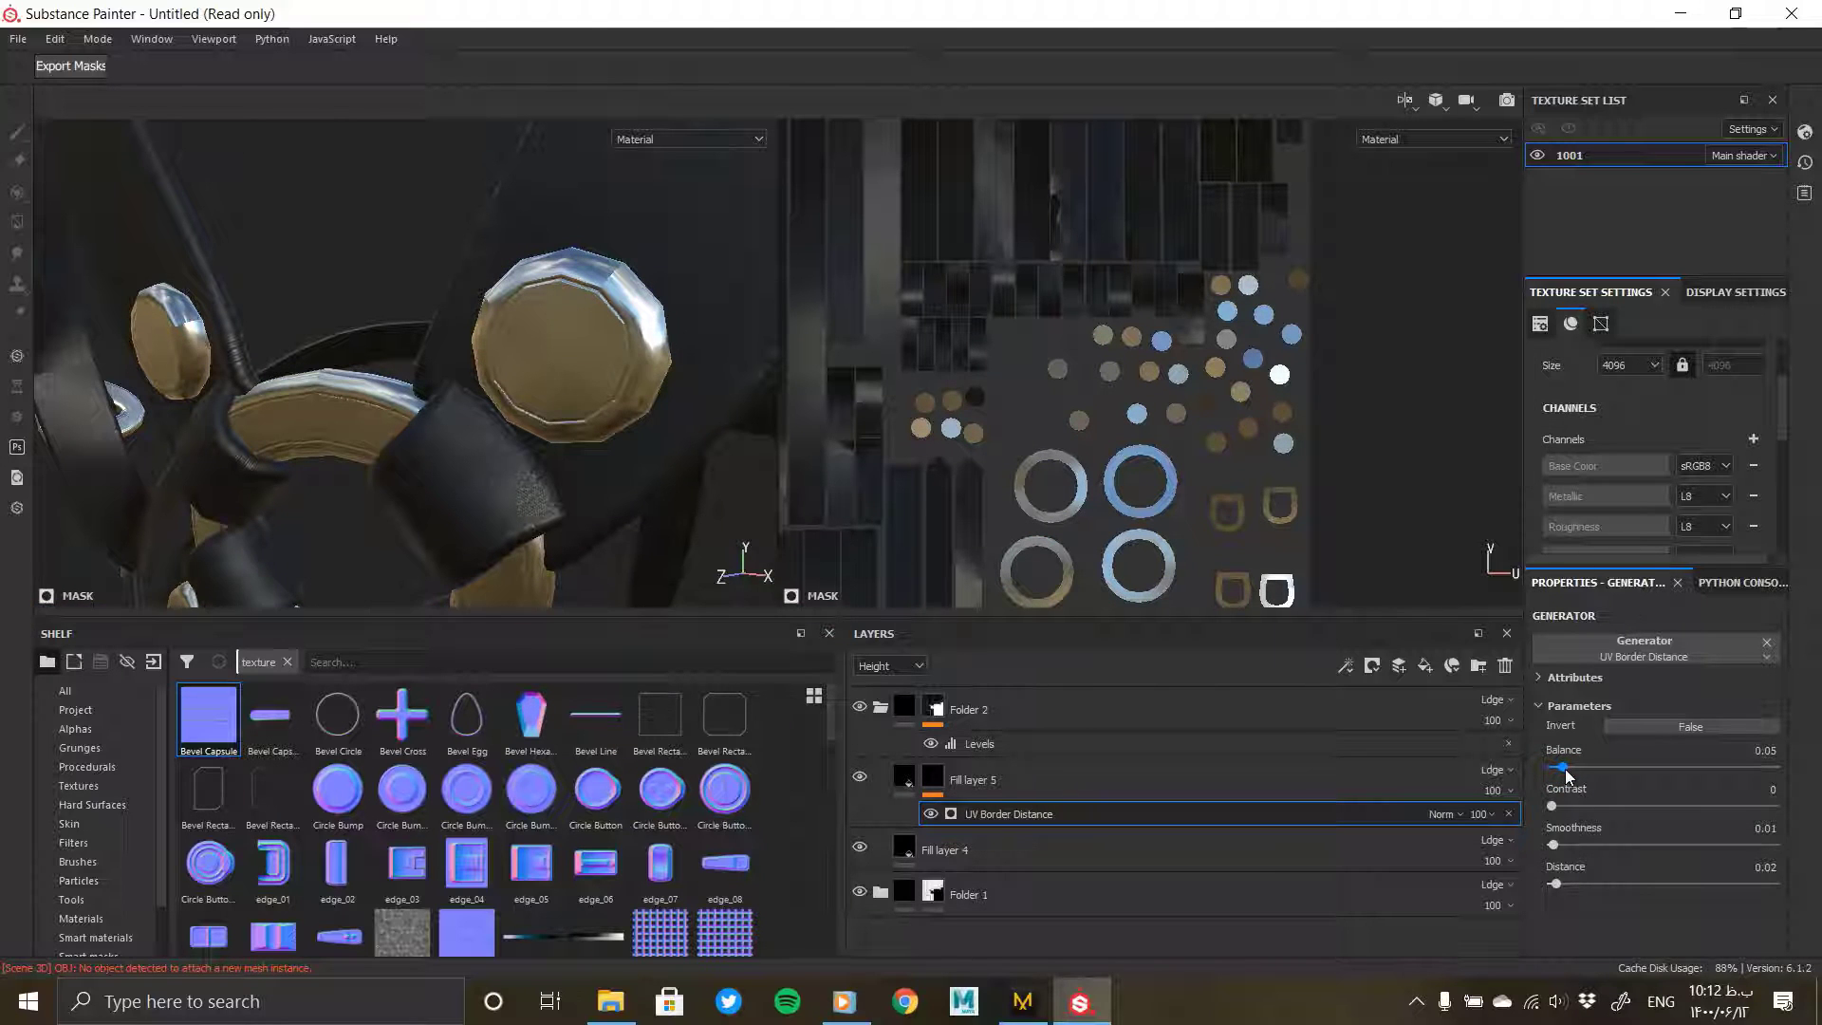
Step: Set the UV Border Distance generator's balance to 0.06 and look over the whole harness
left_click_drag(1564, 769, 1565, 769)
left_click_drag(303, 412, 613, 463, "alt")
scroll(629, 450, "down", 10)
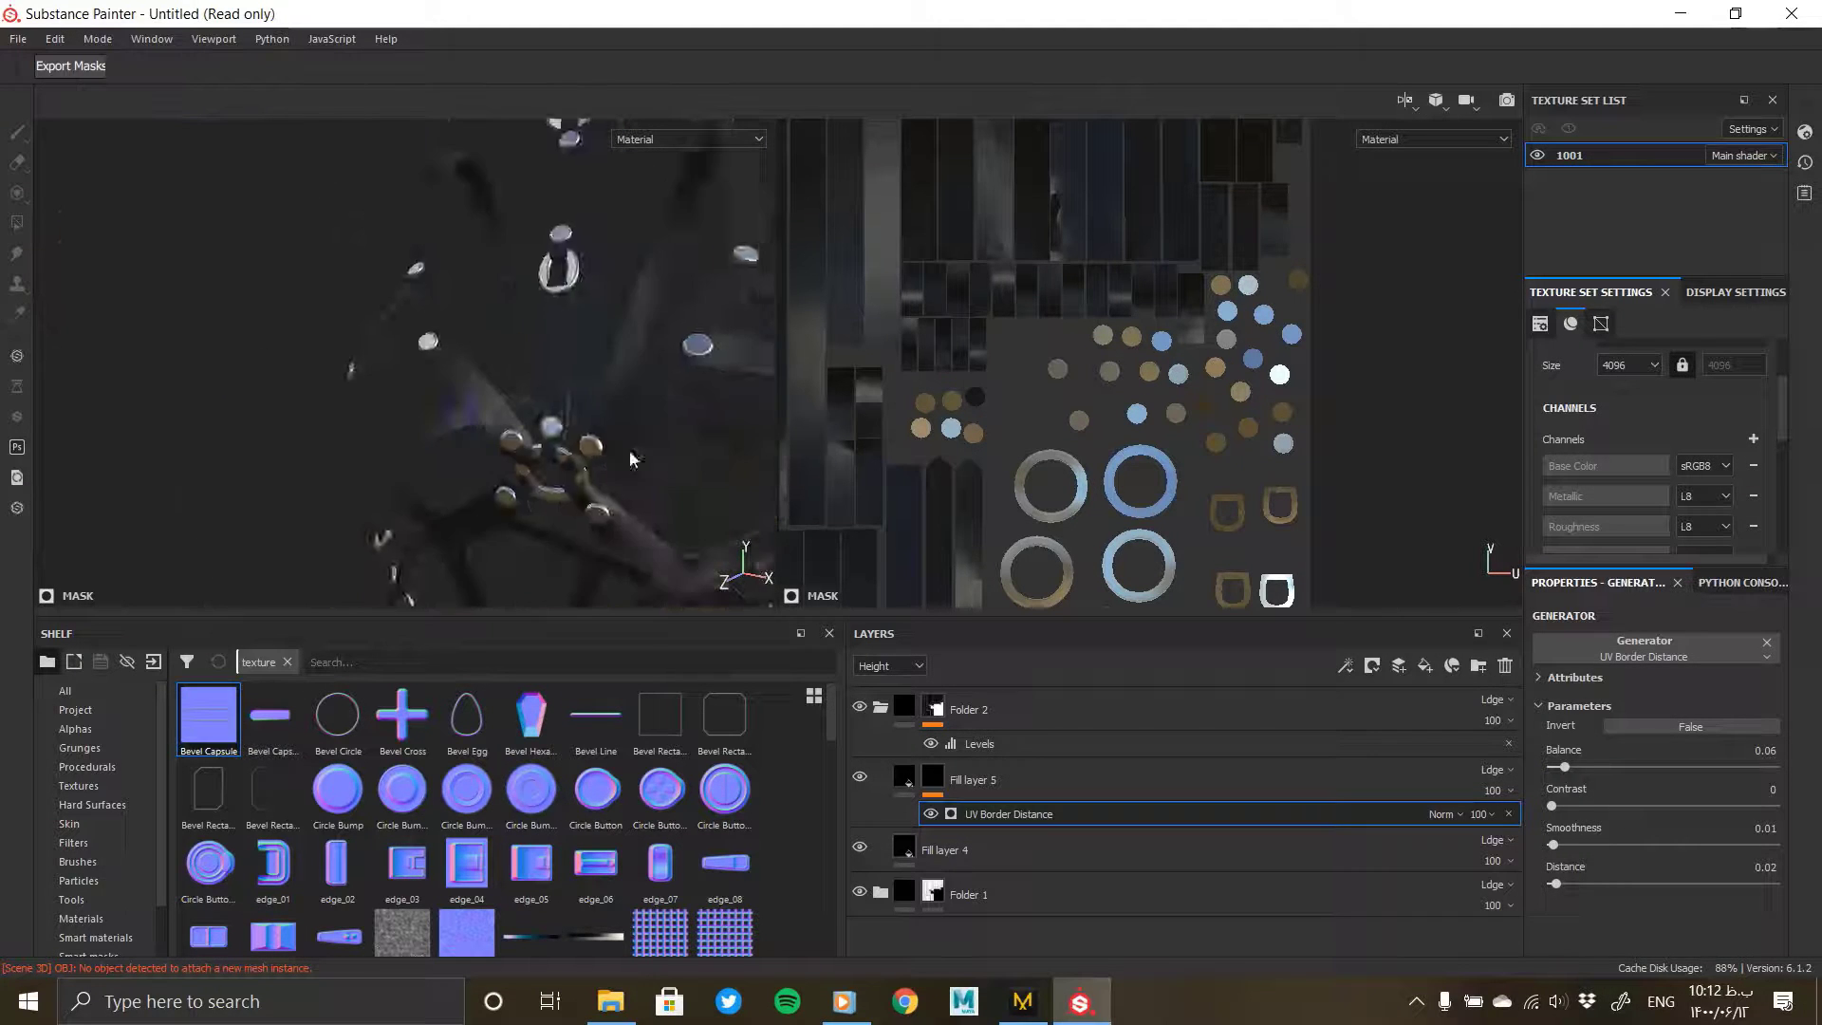
middle_click_drag(508, 484, 460, 476, "alt")
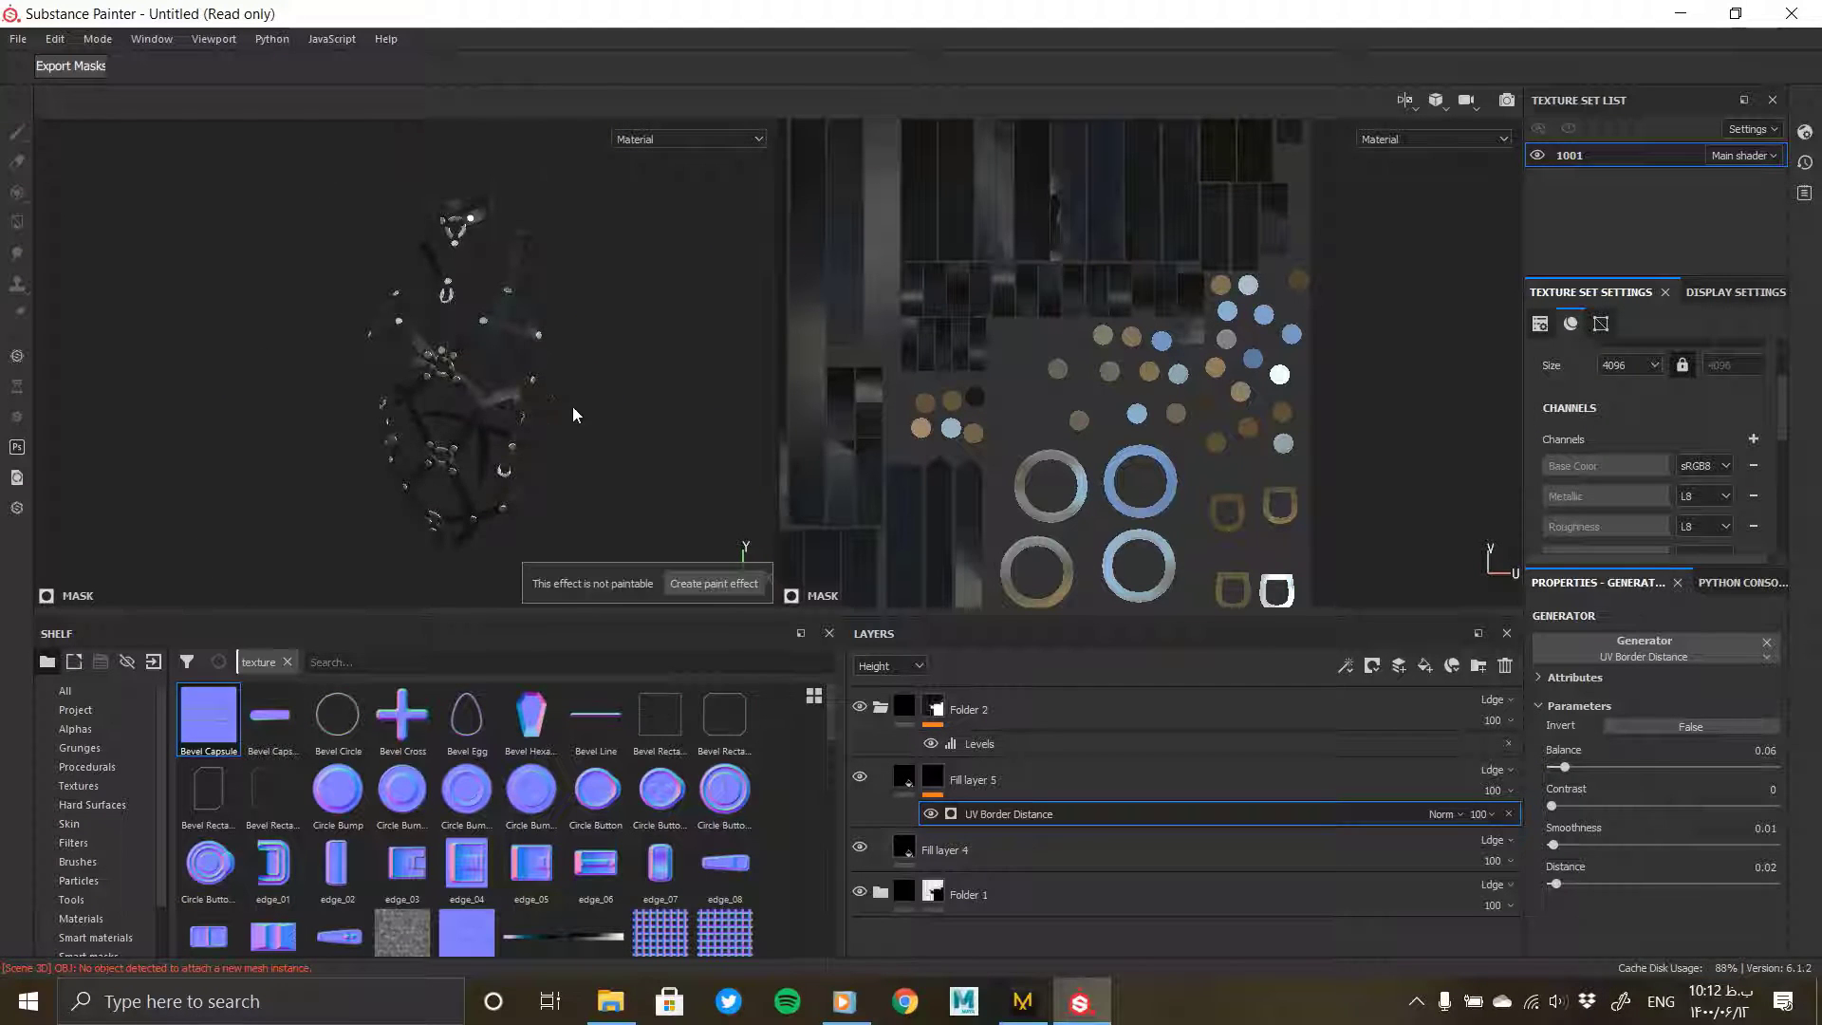
Step: Save the project as 06 in the Harness folder
key("ctrl+s")
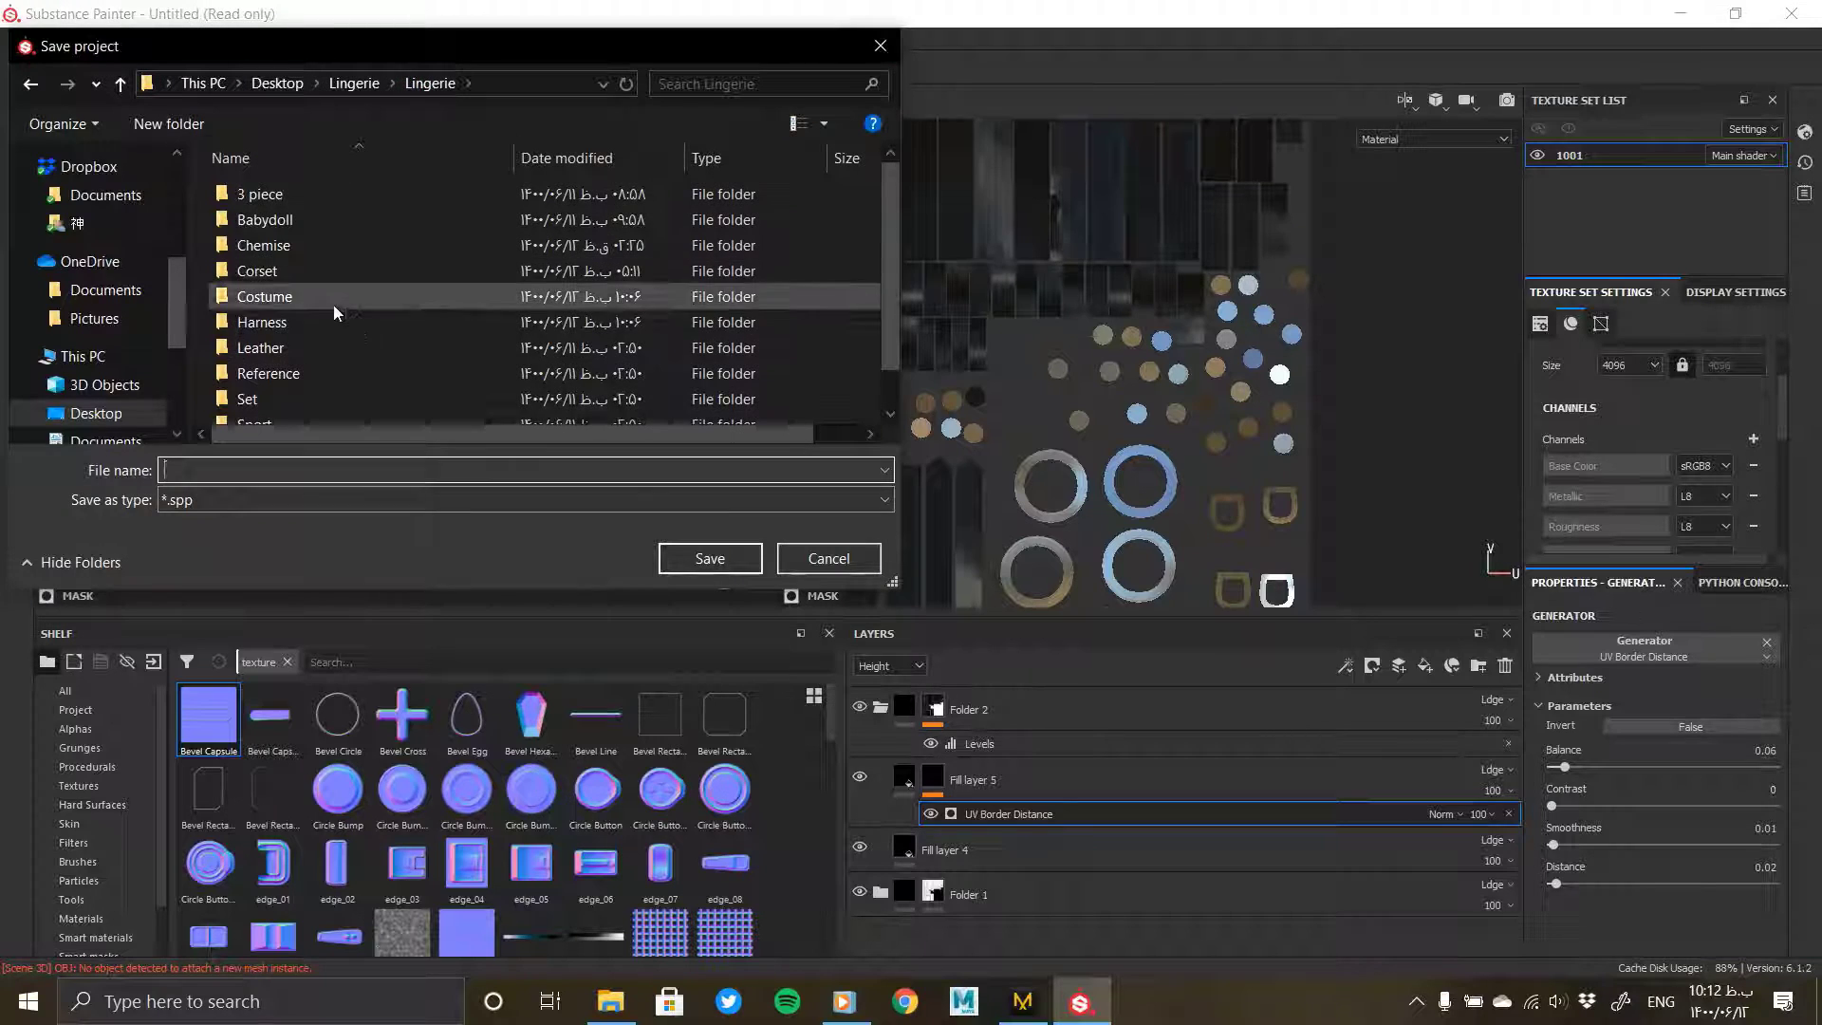
double_click(262, 322)
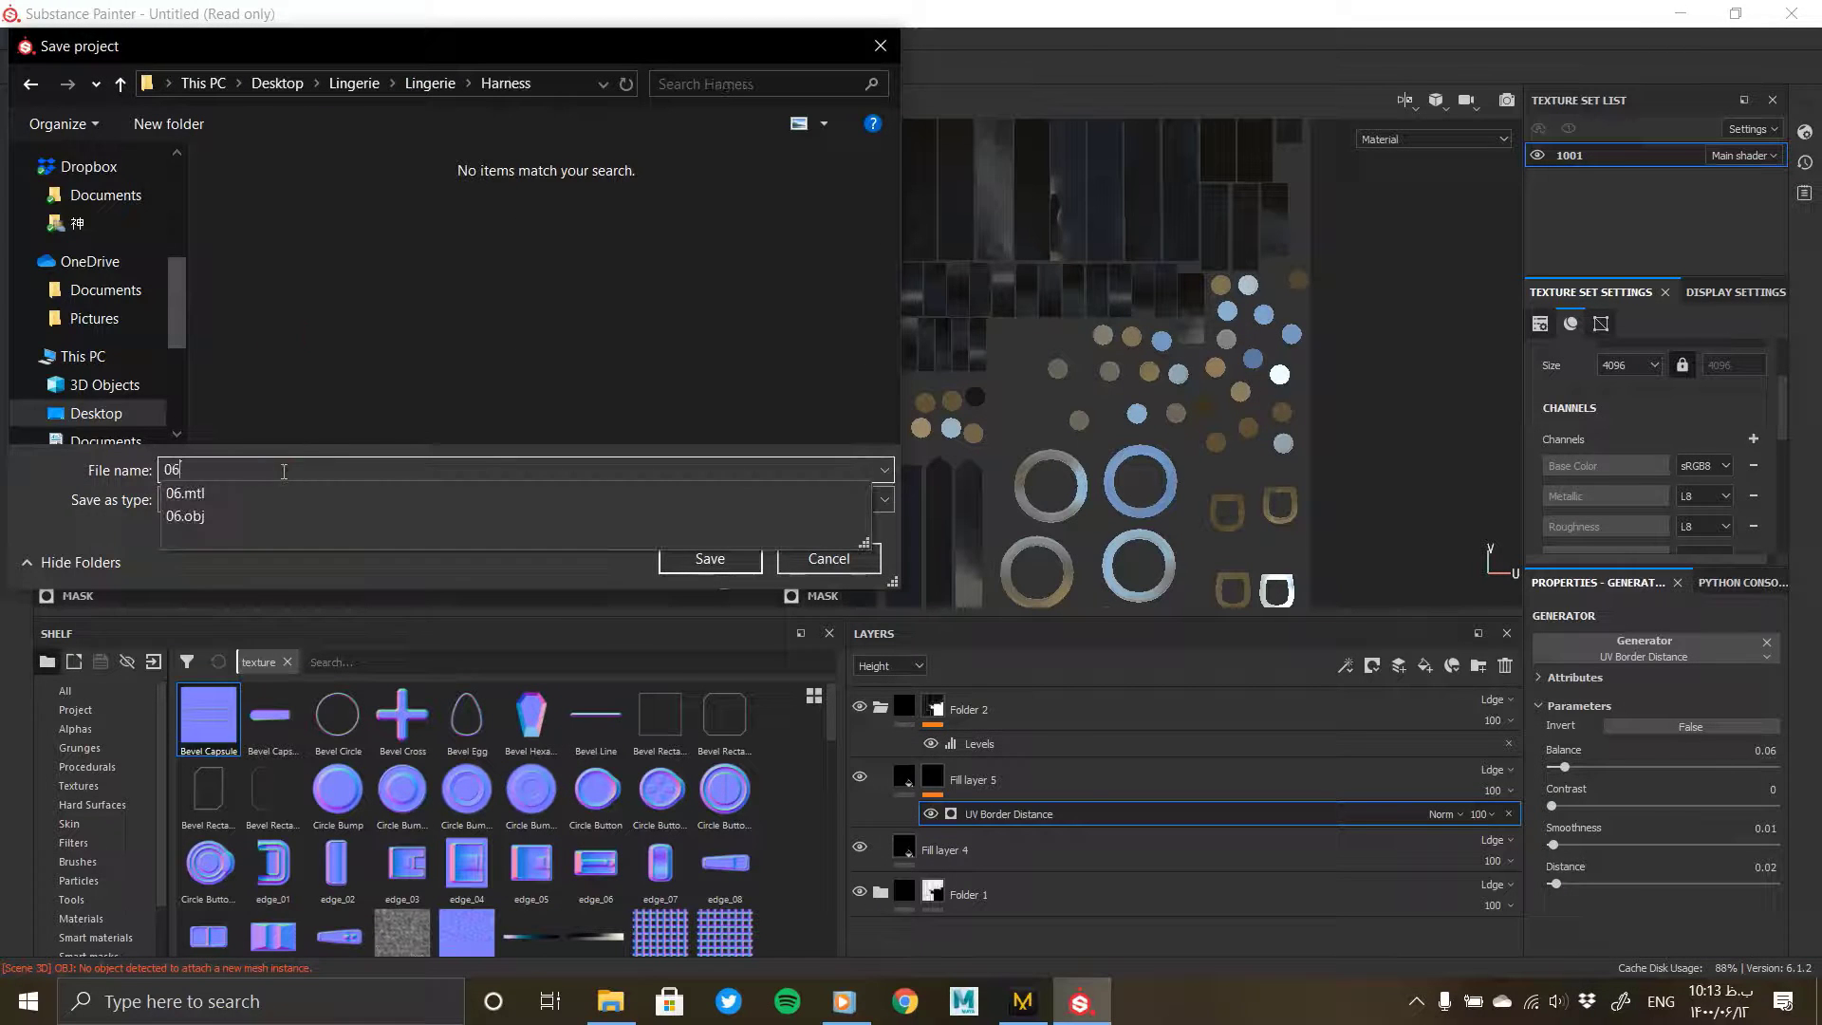
type("06")
key("Return")
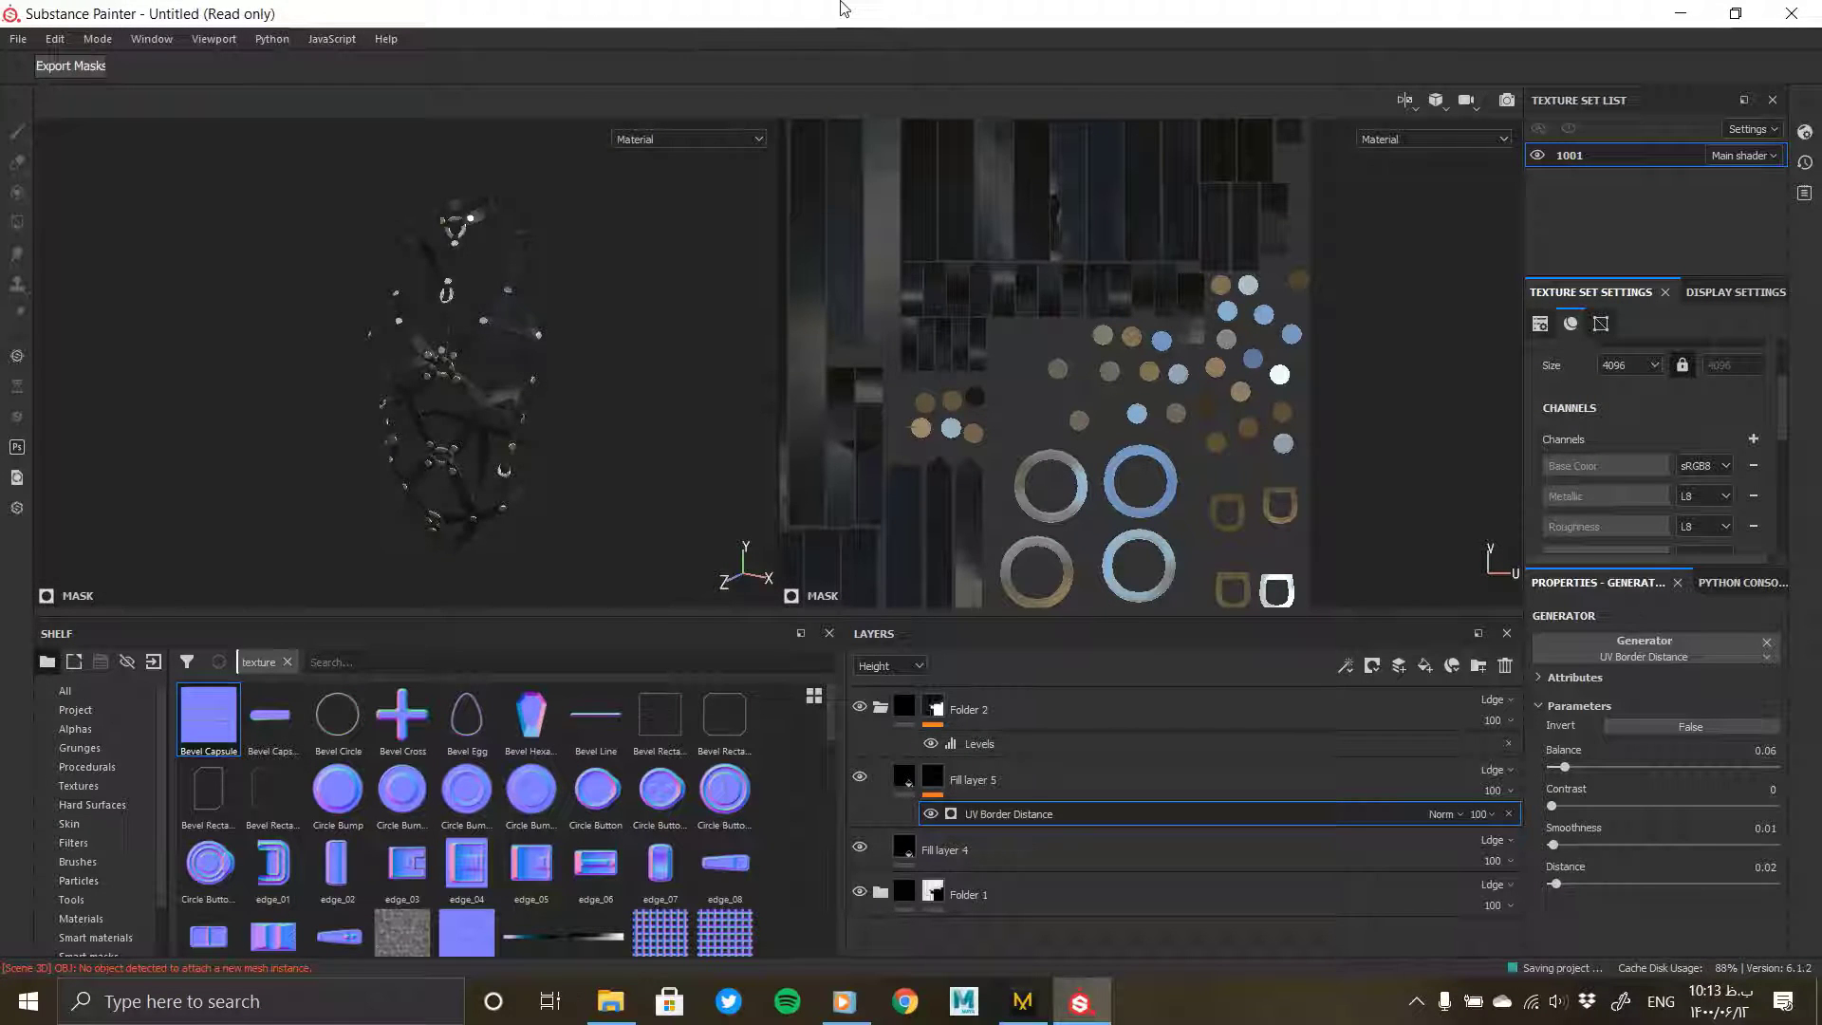
left_click(1044, 14)
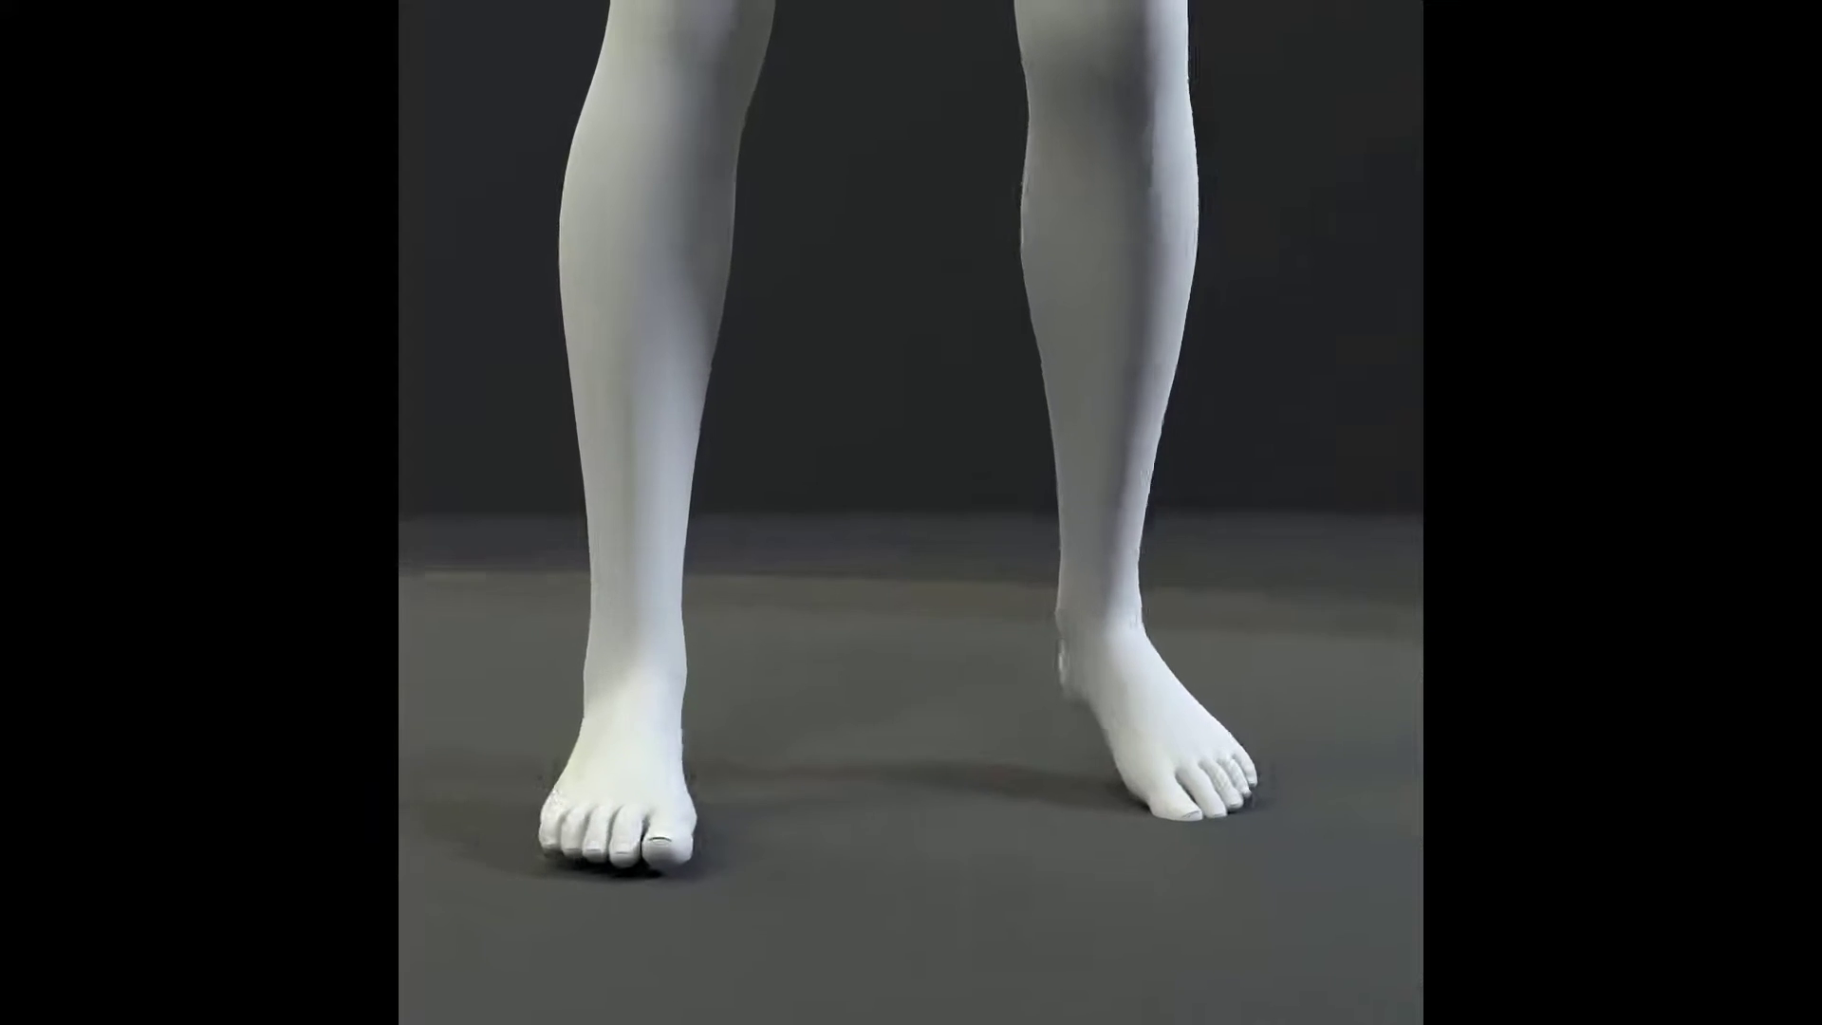